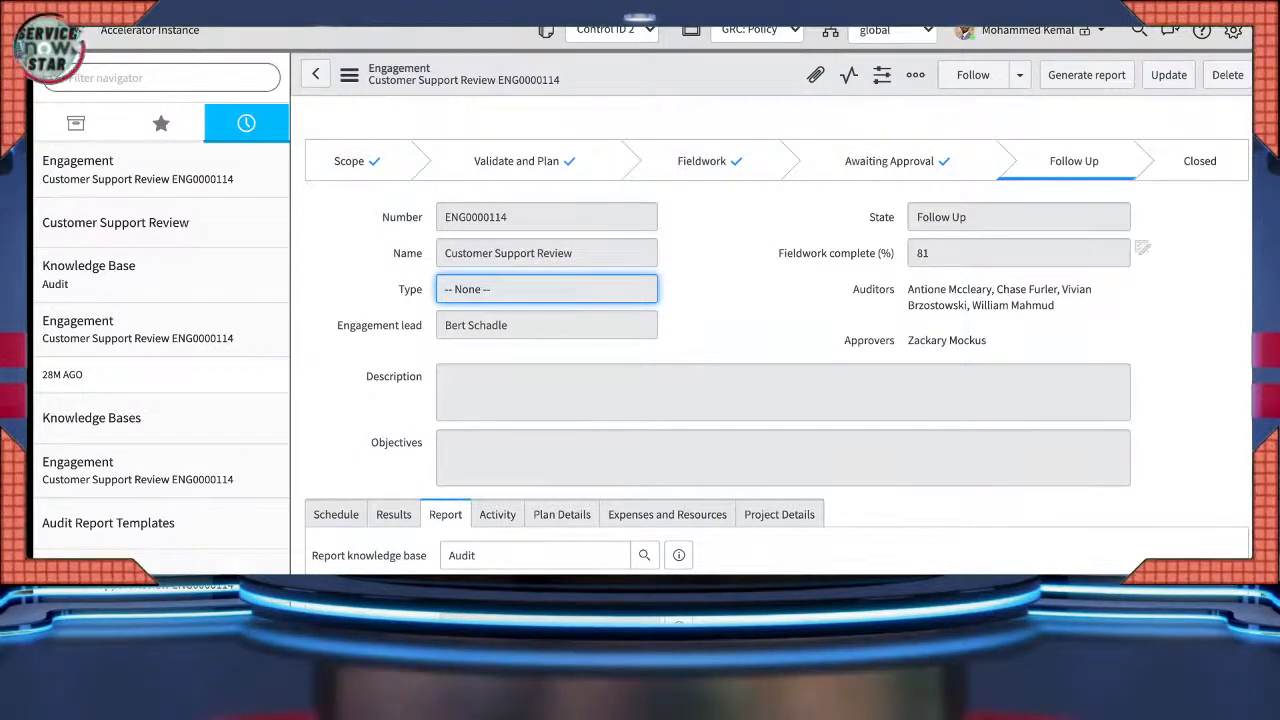
- Create a new audit engagement record and name it "Demo Engagement"
left_click(160, 78)
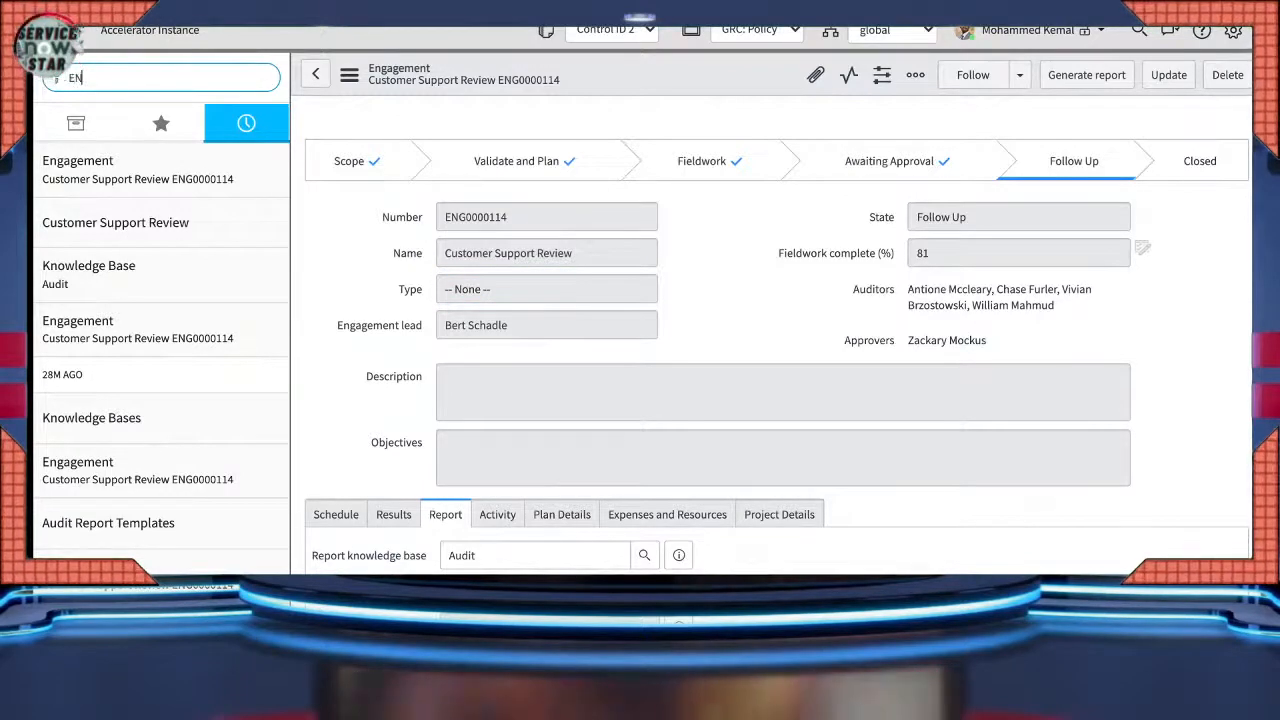
type("ENGAGE")
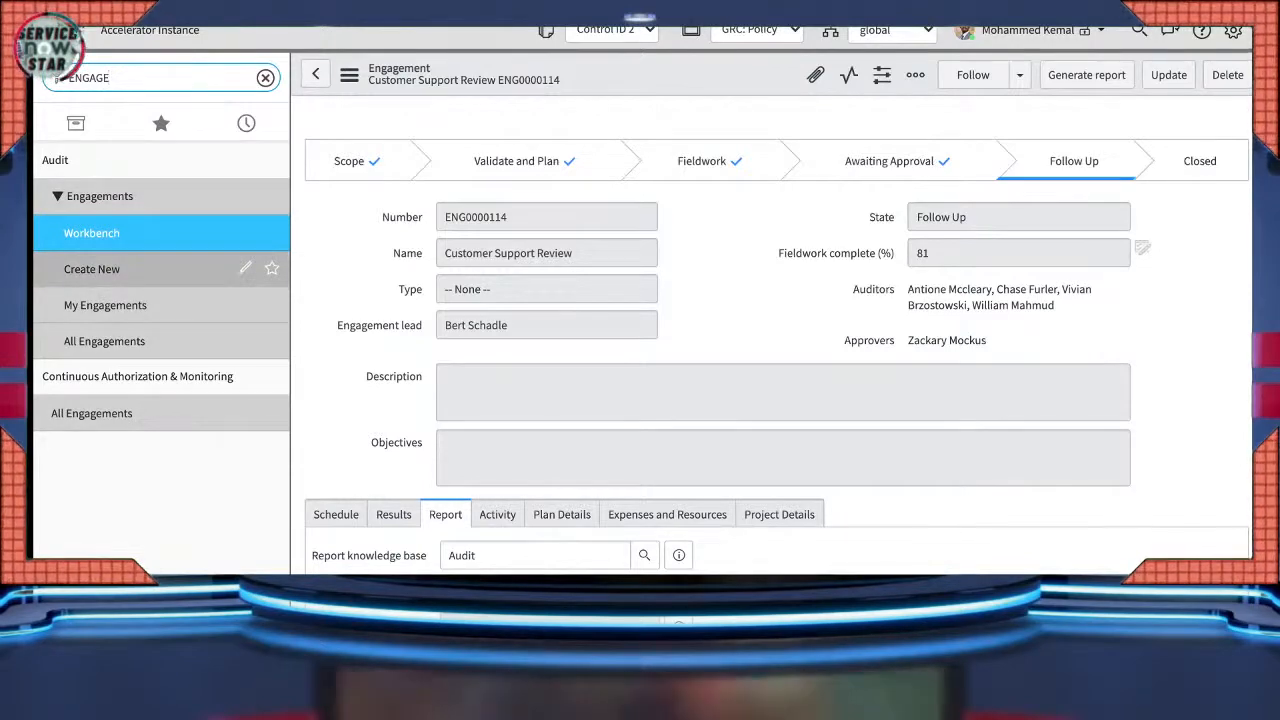
left_click(92, 269)
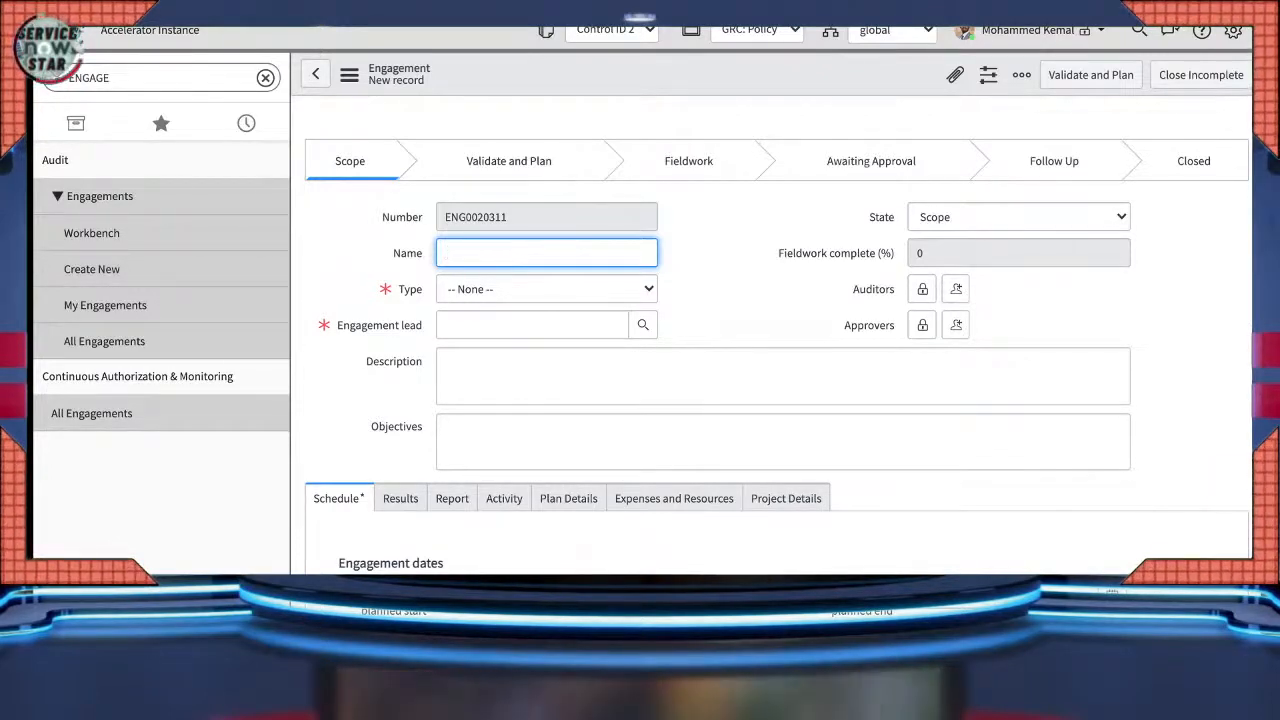
scroll(410, 280, "down", 2)
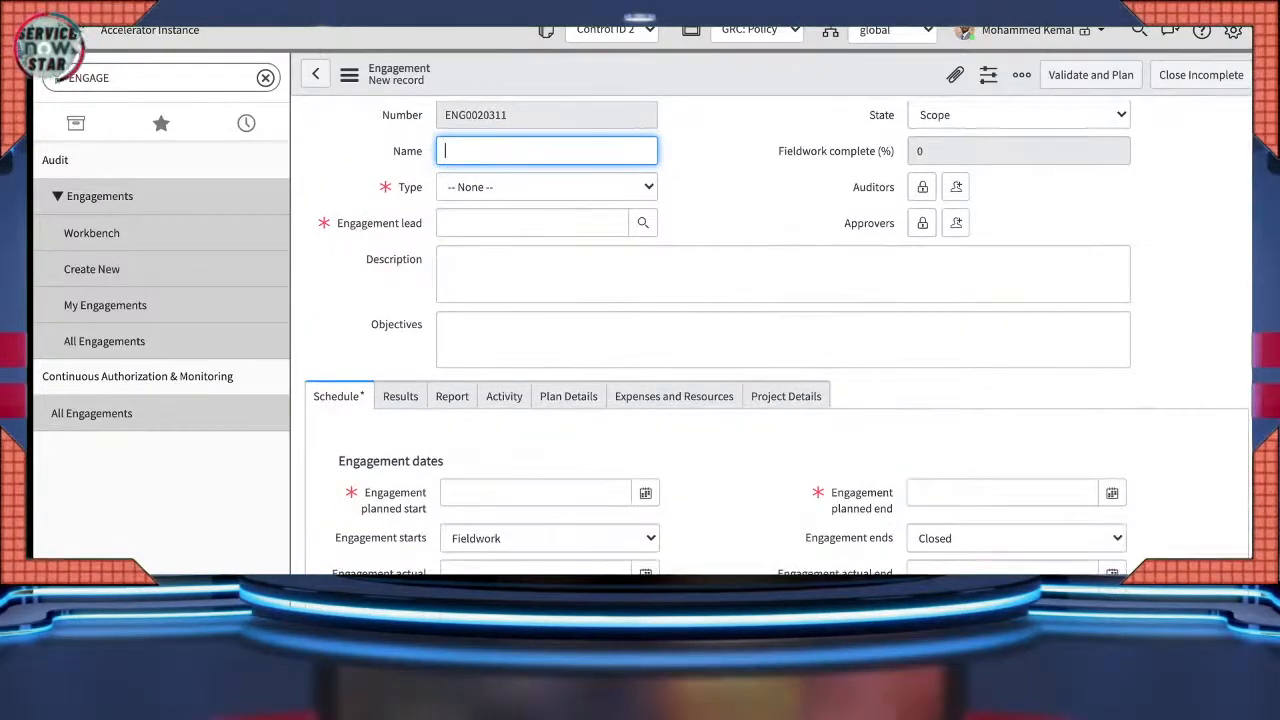
scroll(430, 250, "up", 2)
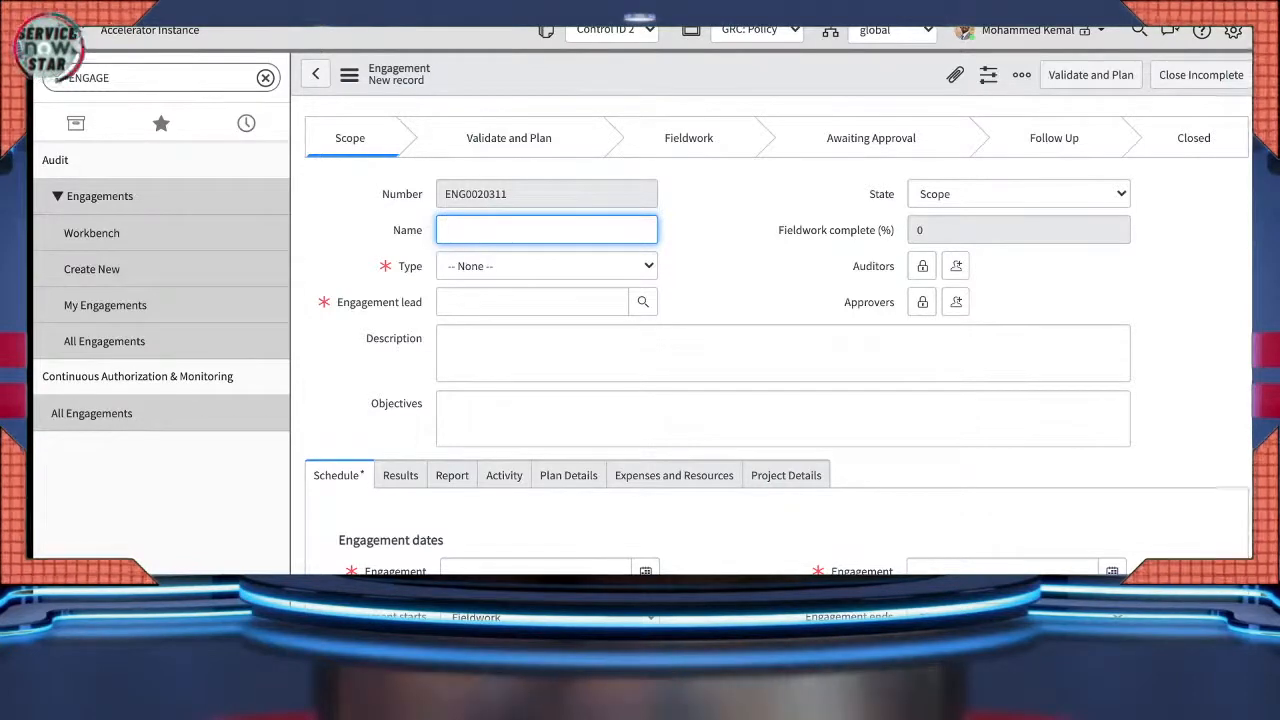
type("Demo Engagement")
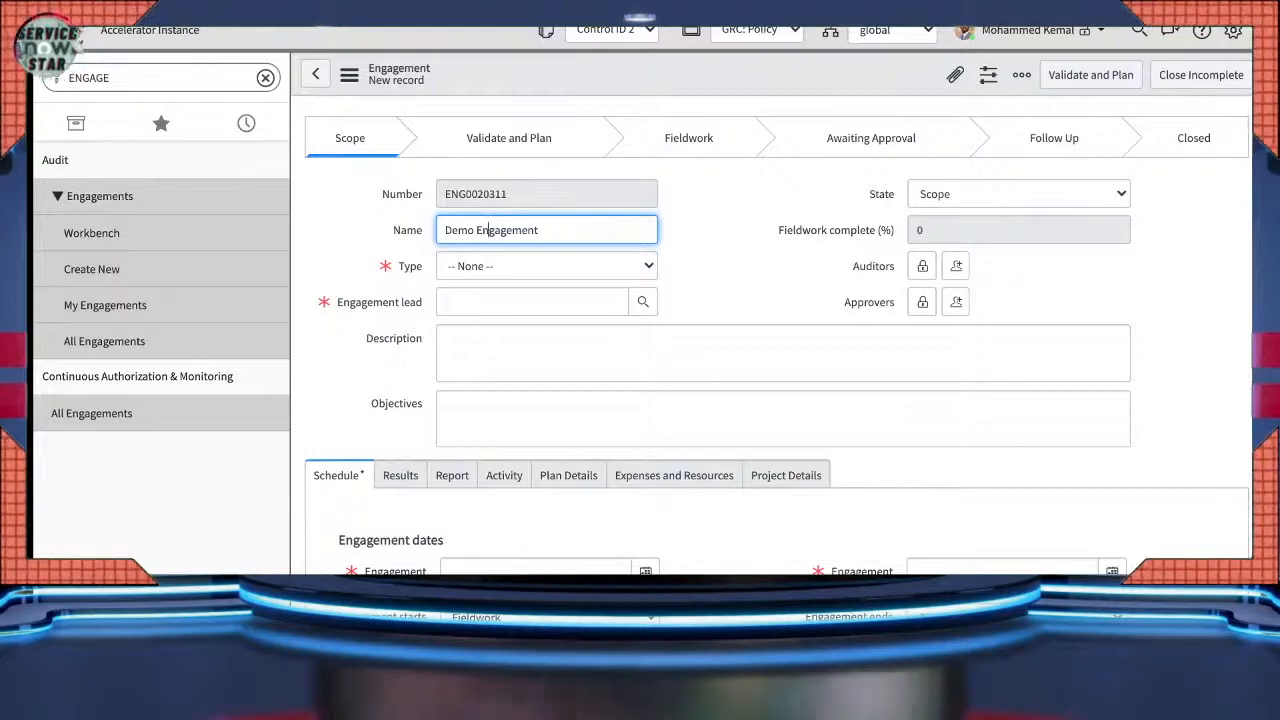
- Set the engagement type to Internal Audit and assign the second recently selected person as engagement lead
left_click(547, 266)
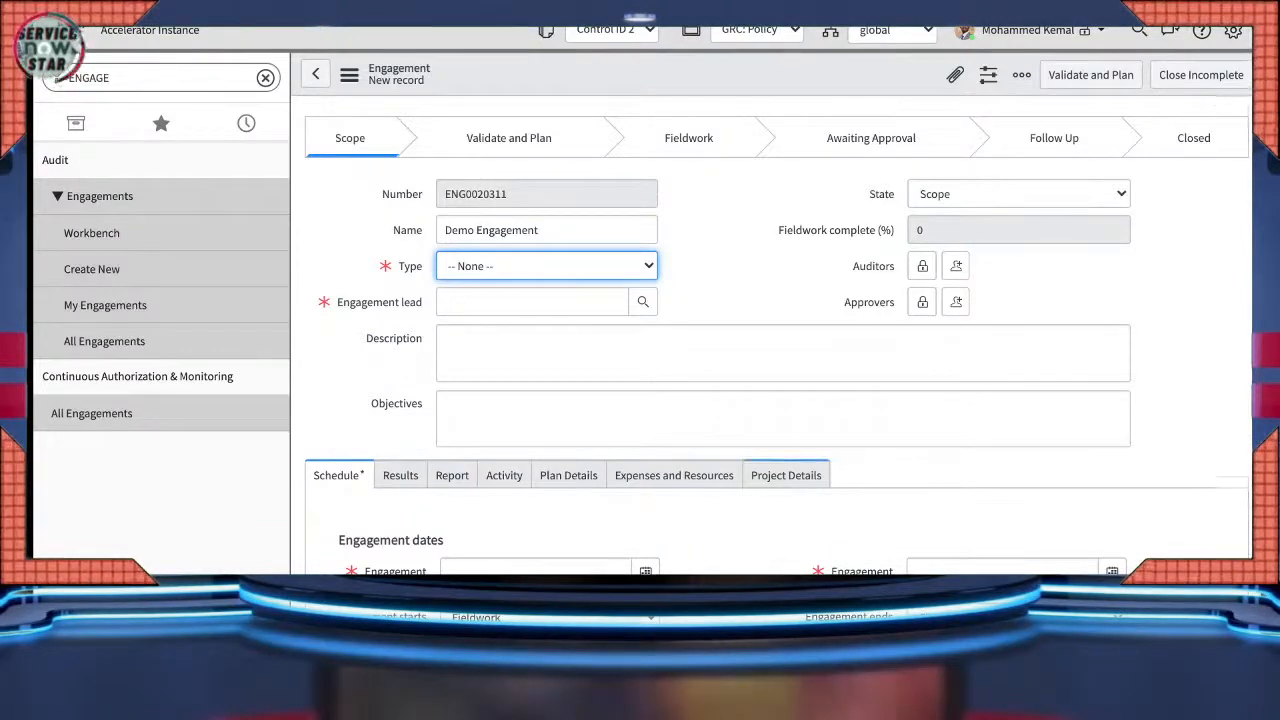
scroll(786, 475, "down", 1)
left_click(786, 400)
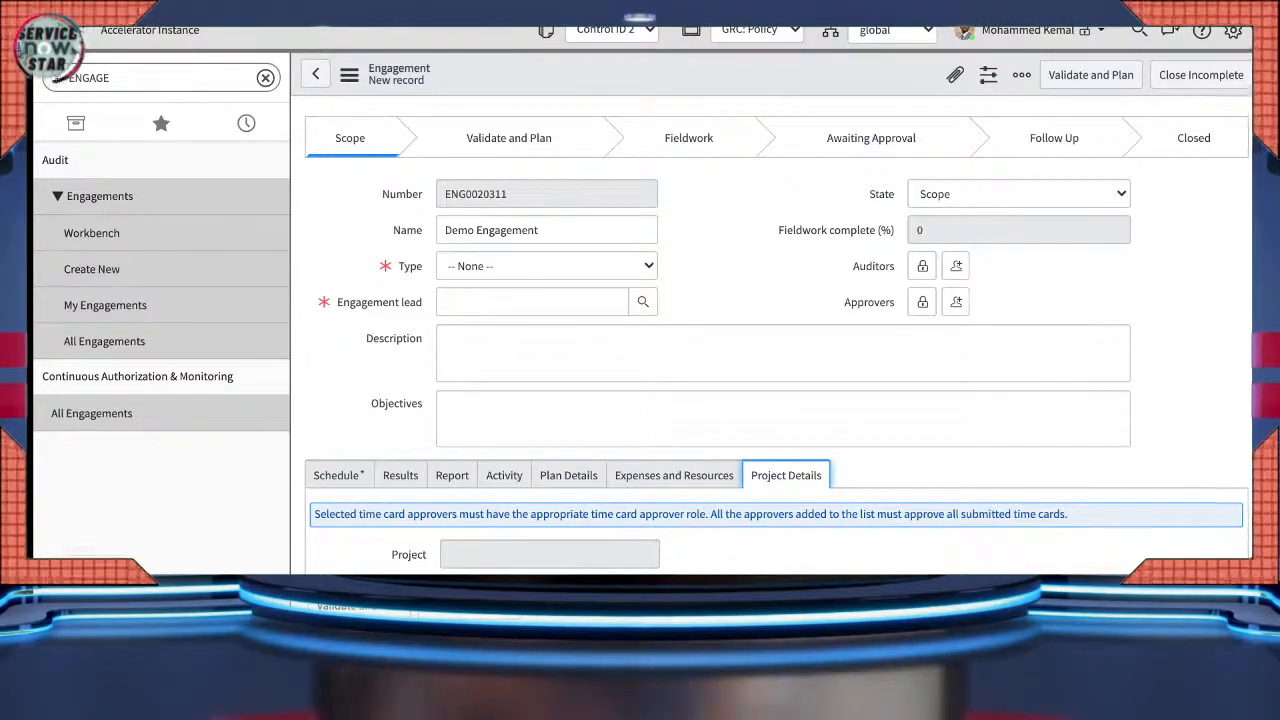
left_click(547, 266)
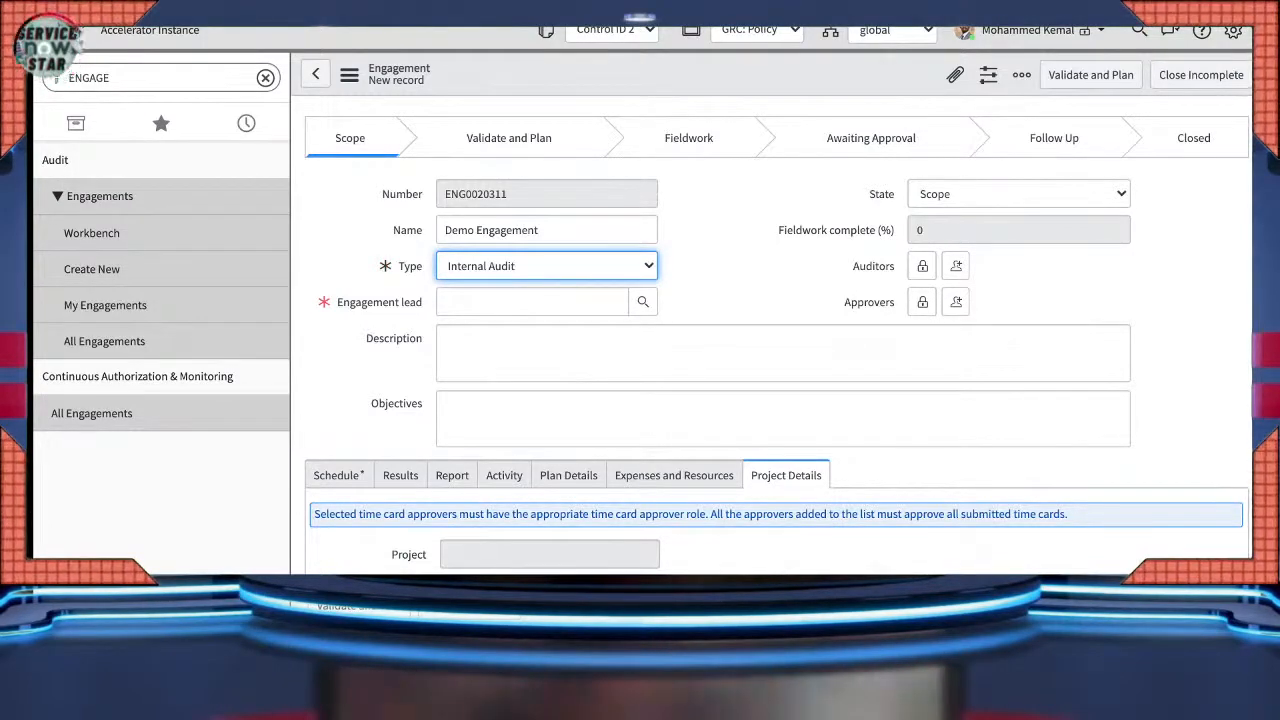
left_click(532, 302)
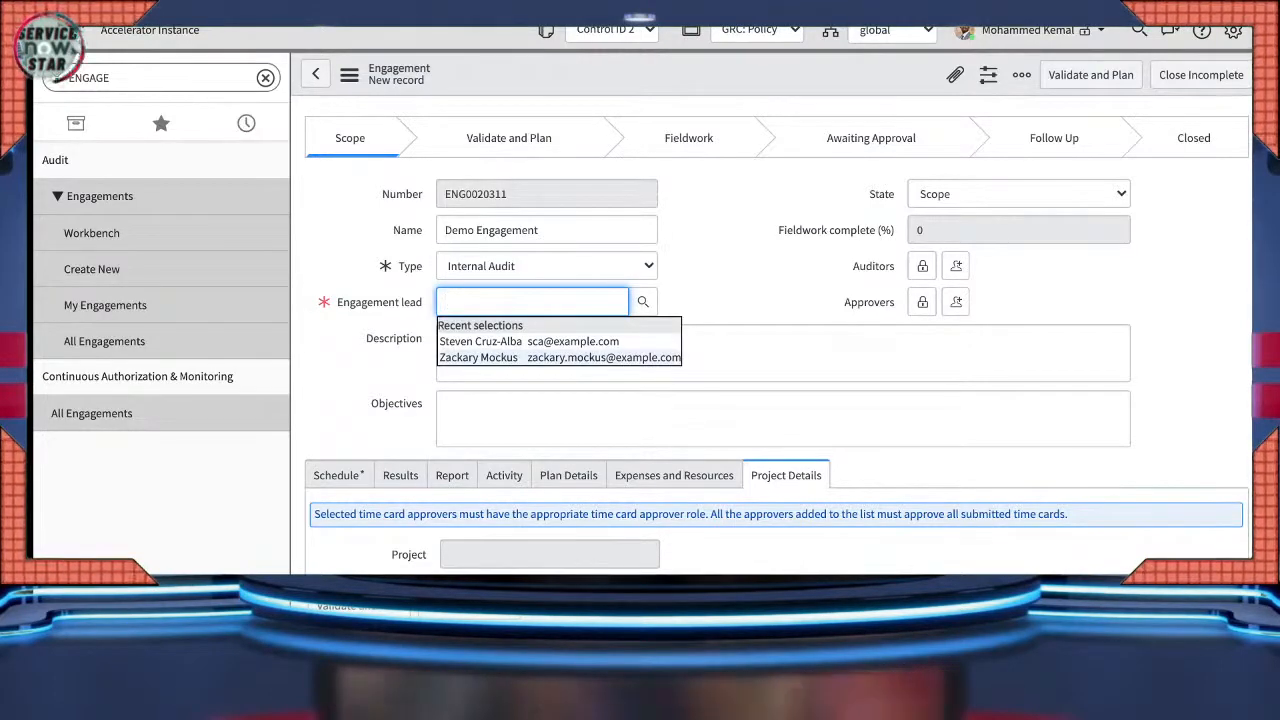
left_click(532, 358)
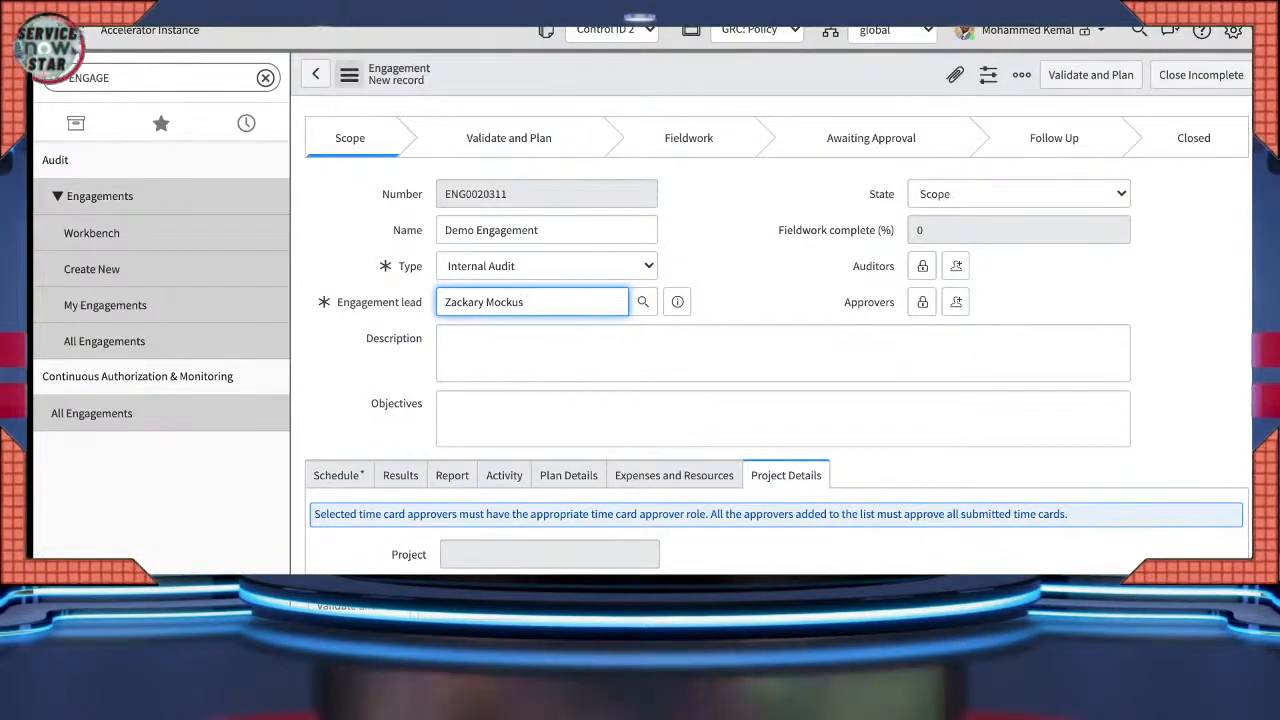
- Try to save the new engagement record
left_click(349, 75)
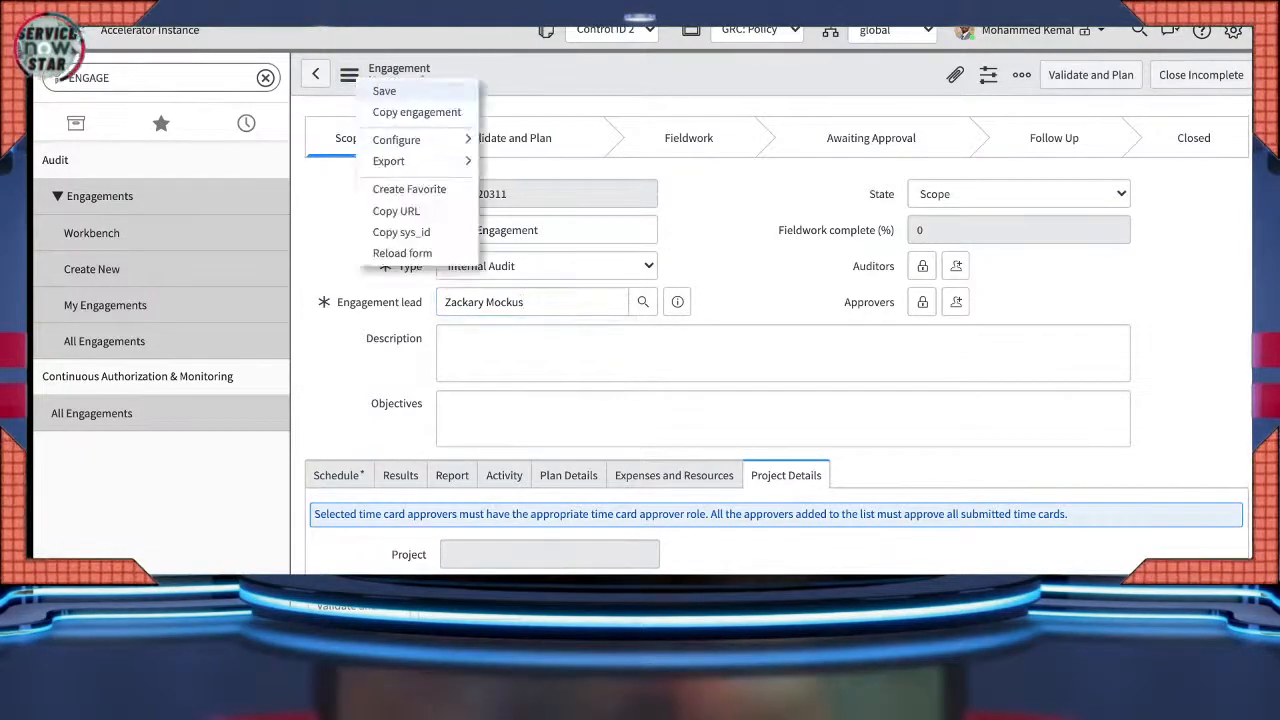
left_click(385, 91)
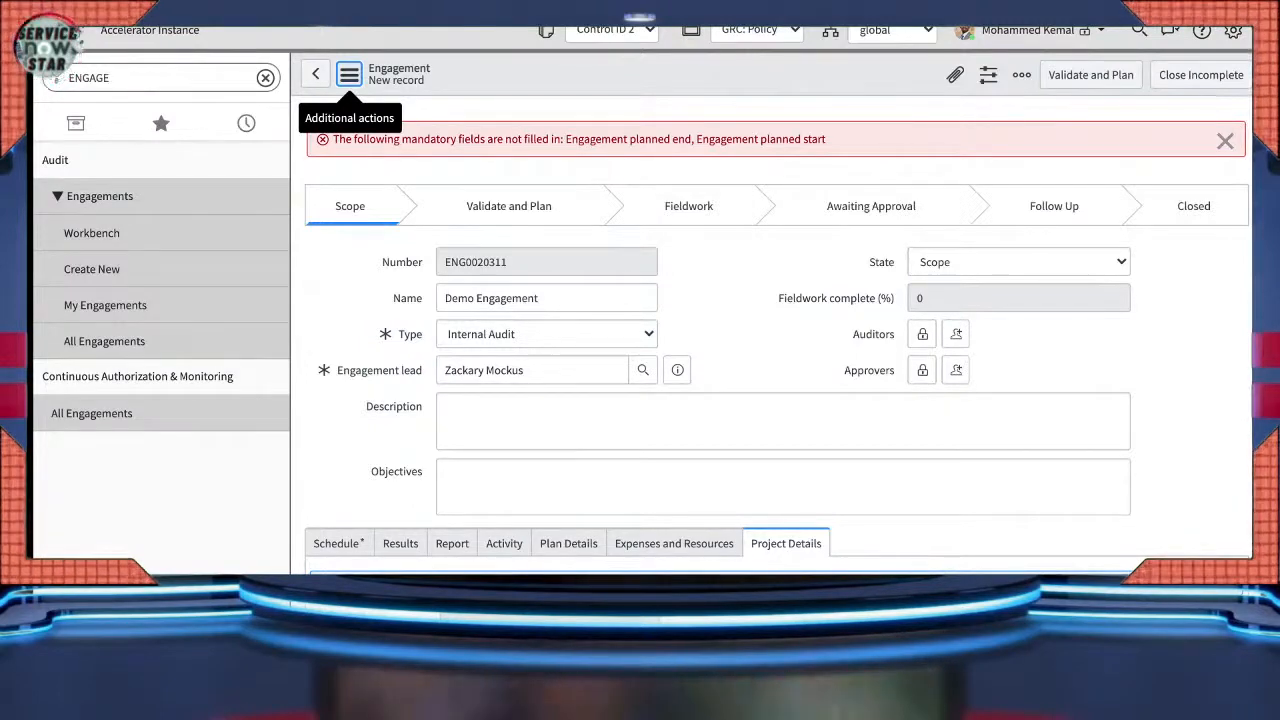
left_click(1225, 139)
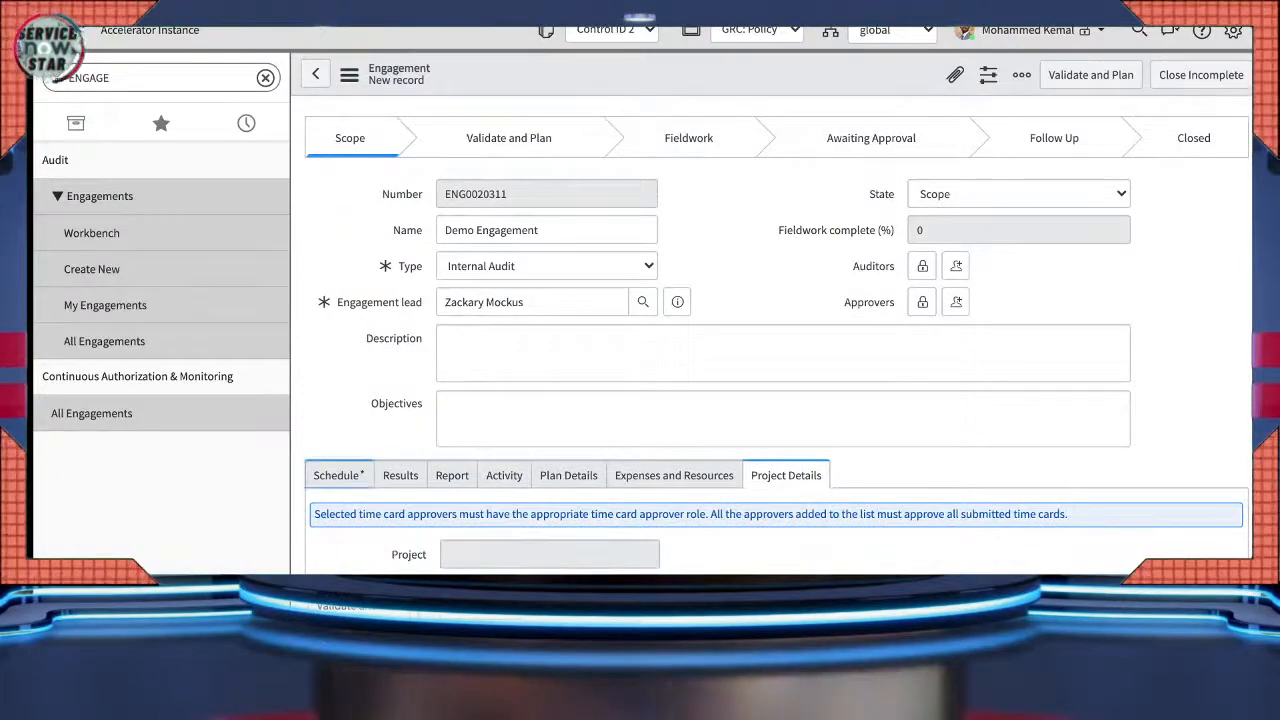
- Schedule the engagement with planned start 2021-11-11 and planned end 2021-11-18
left_click(338, 475)
scroll(776, 335, "down", 3)
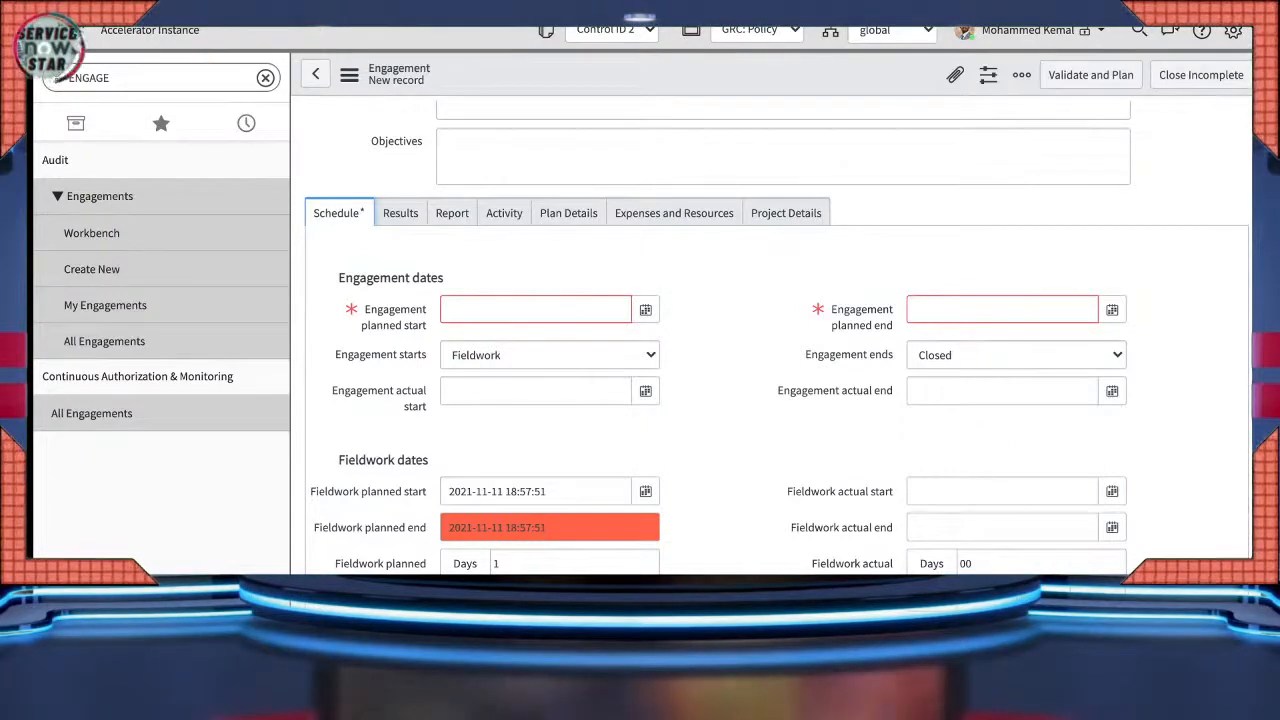
left_click(645, 310)
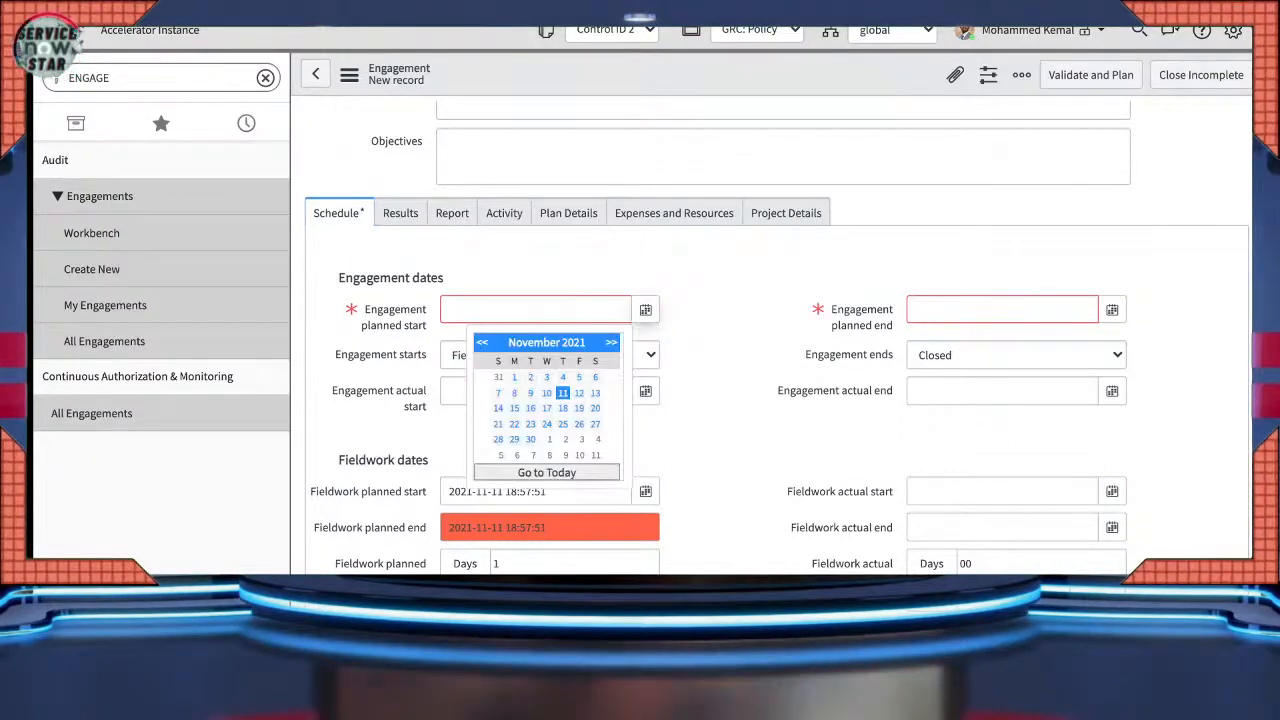
left_click(563, 392)
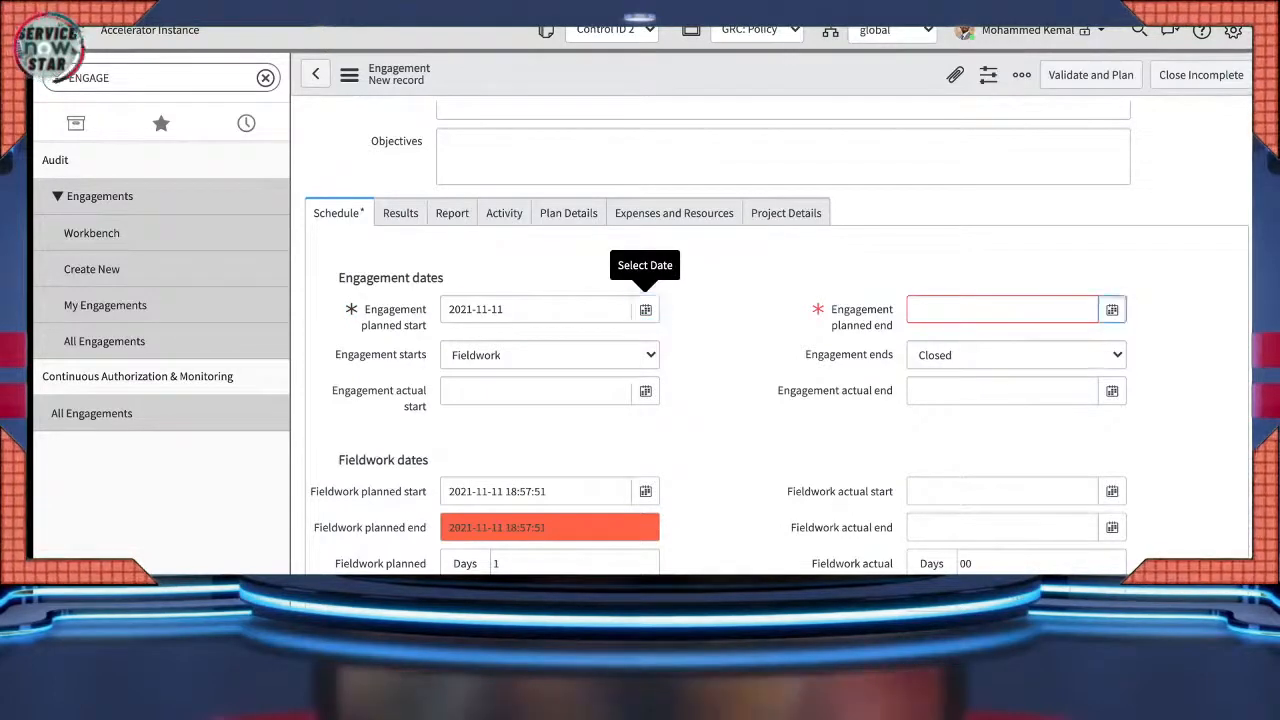
left_click(1112, 310)
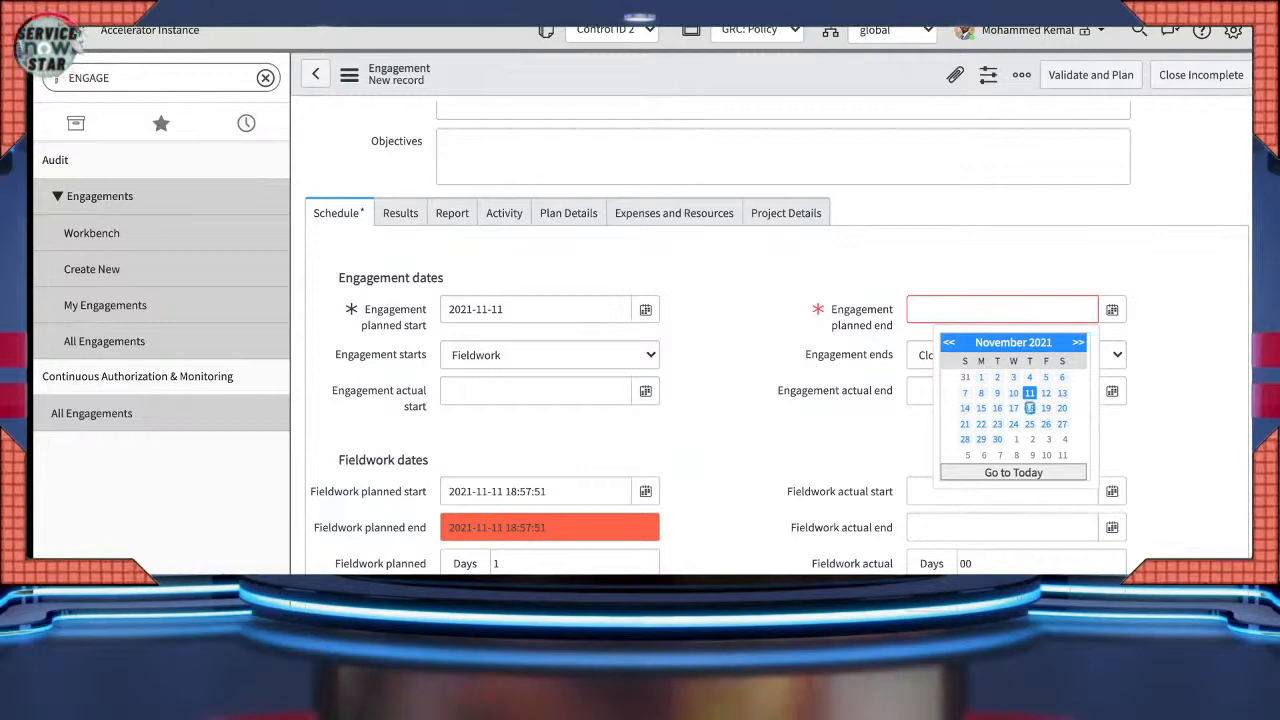
left_click(1029, 408)
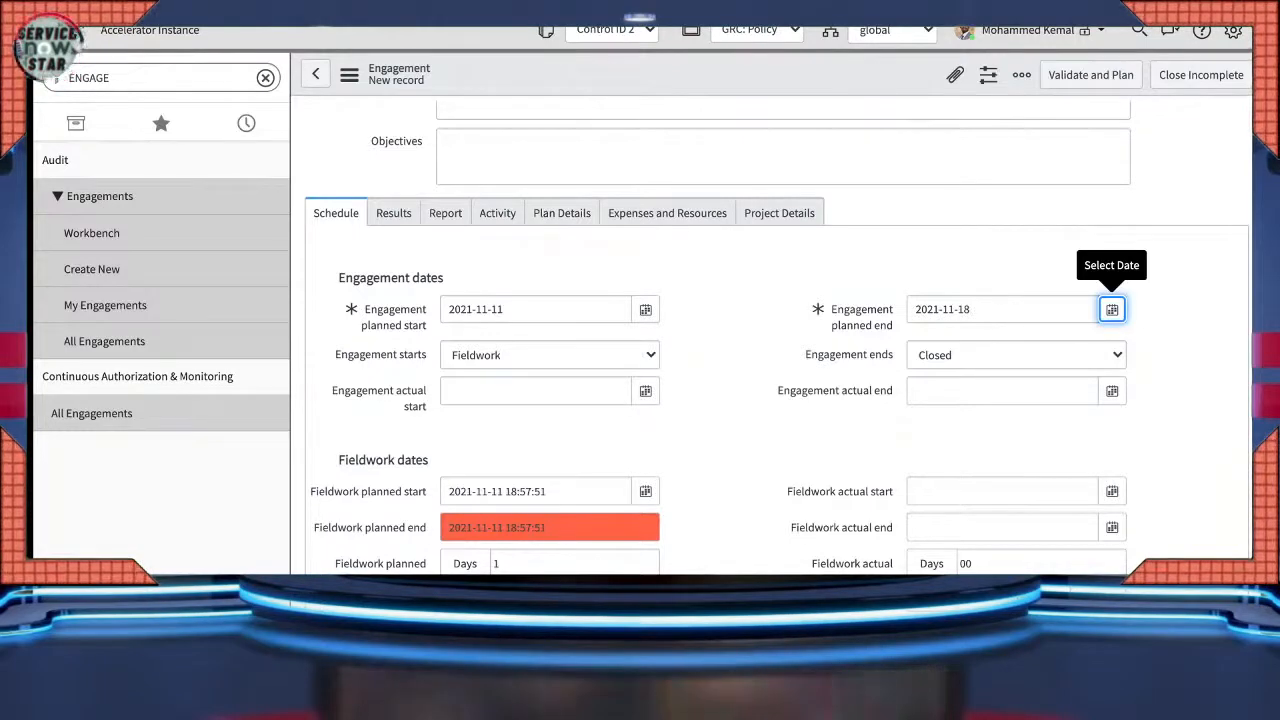
- Review the engagement's schedule settings and its results, report and activity sections
left_click(549, 355)
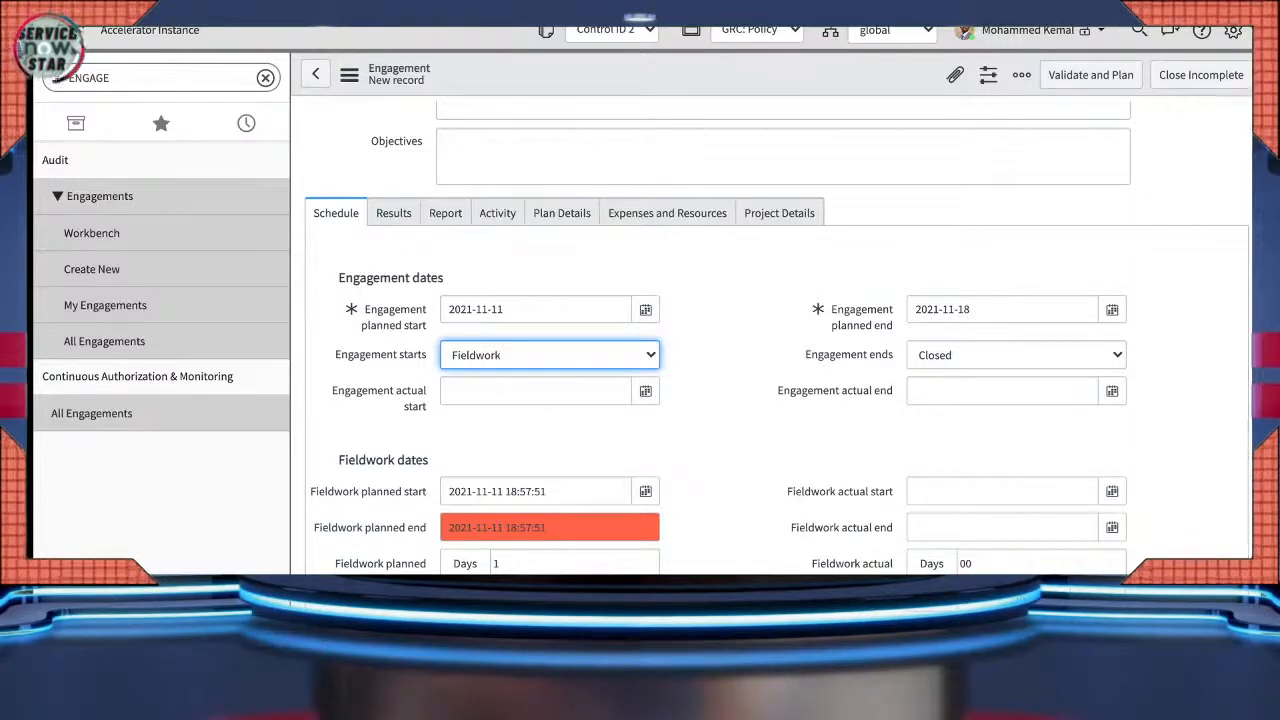
scroll(777, 400, "down", 1)
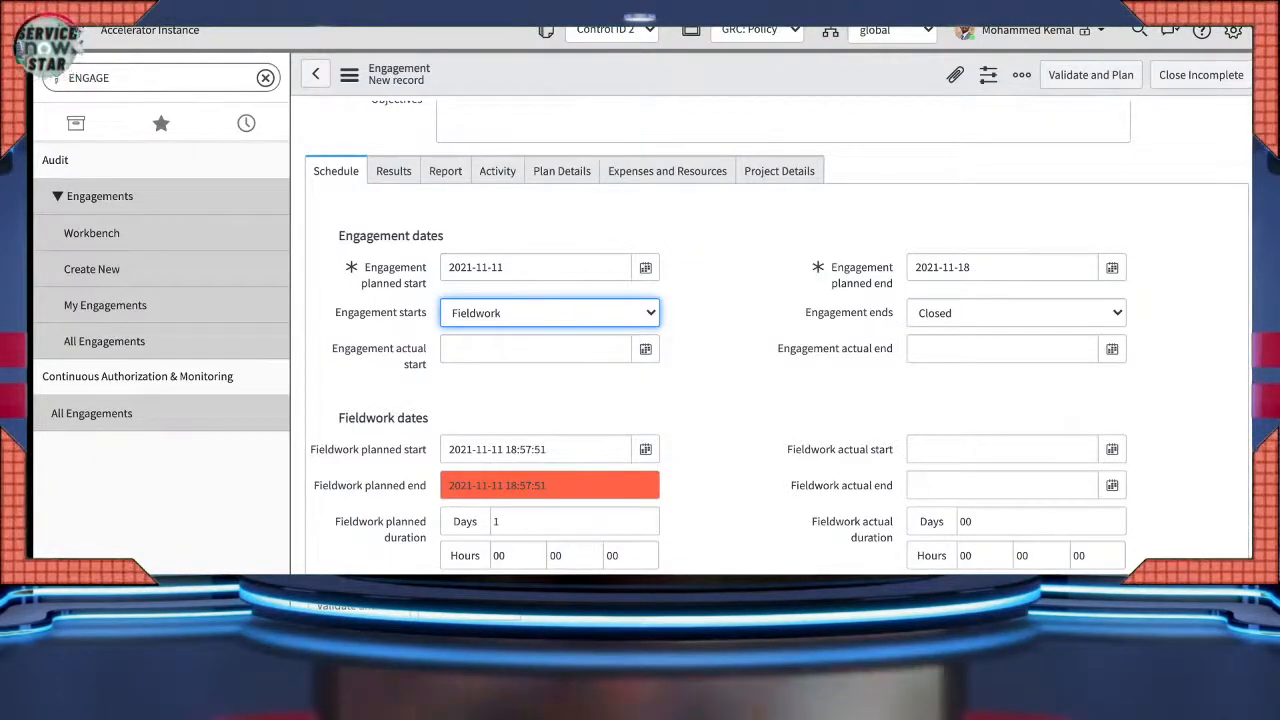
scroll(777, 335, "up", 3)
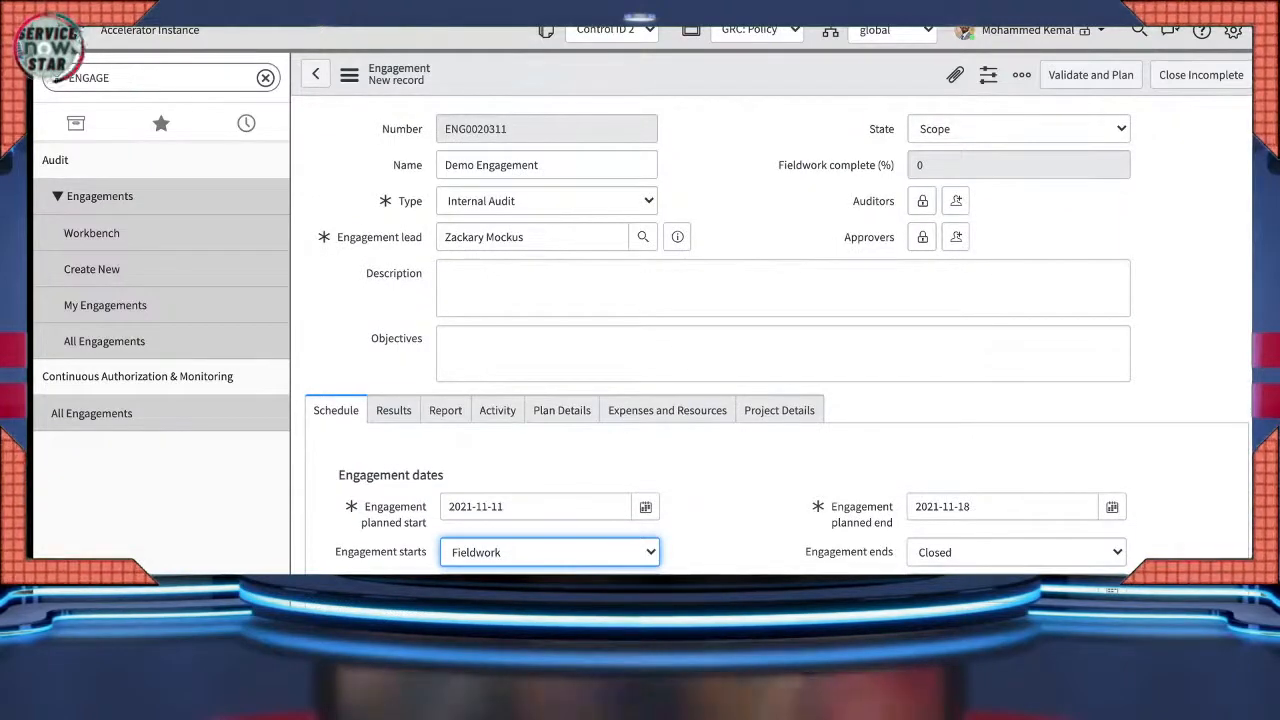
left_click(393, 411)
left_click(445, 447)
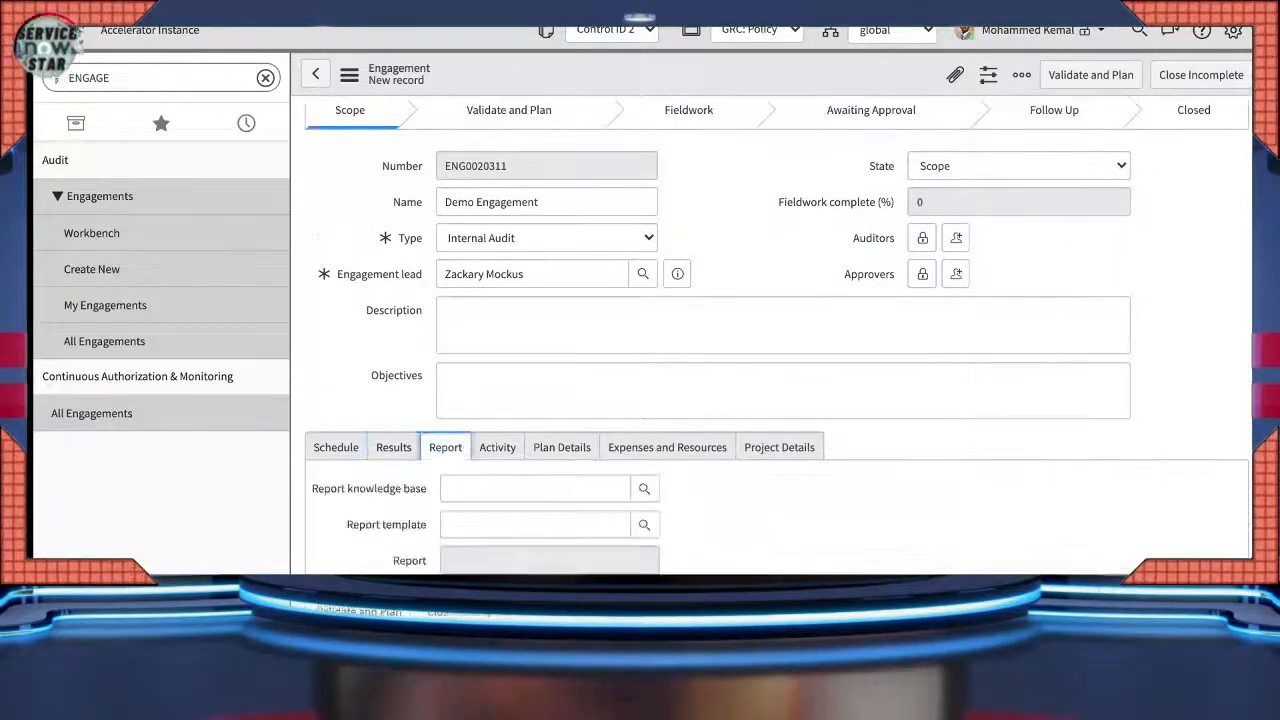
left_click(497, 447)
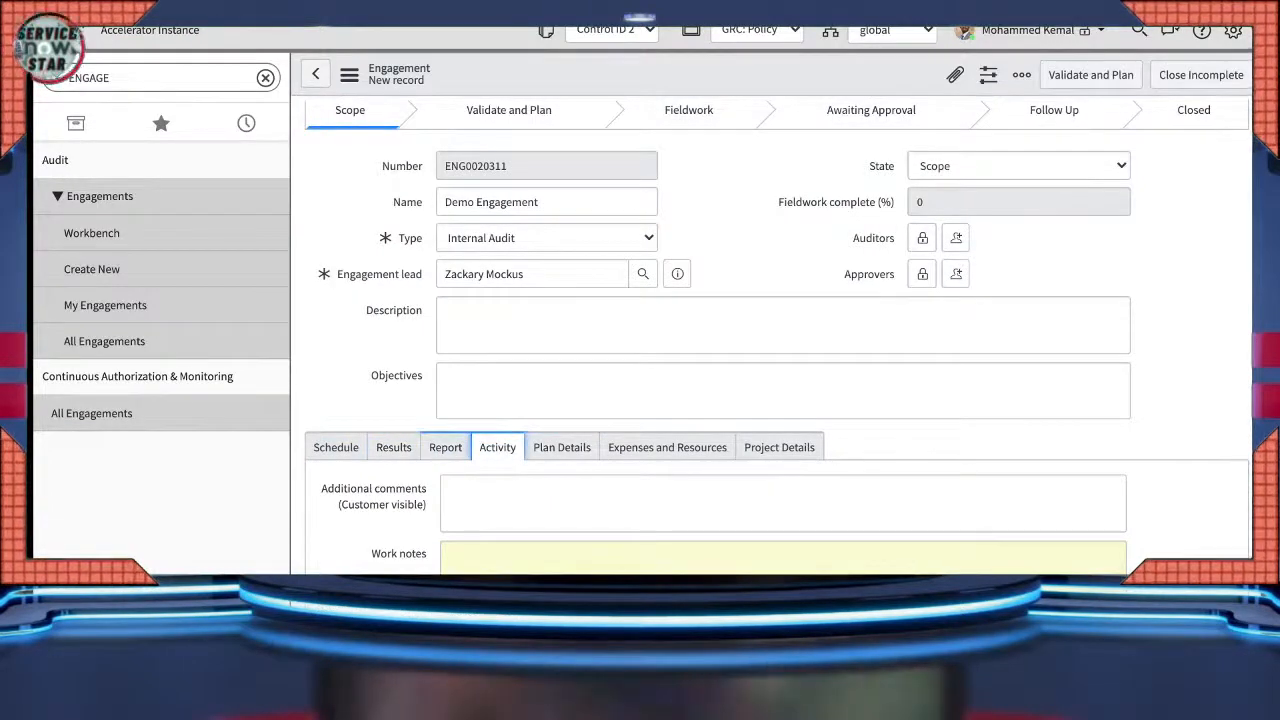
left_click(393, 447)
scroll(393, 447, "up", 1)
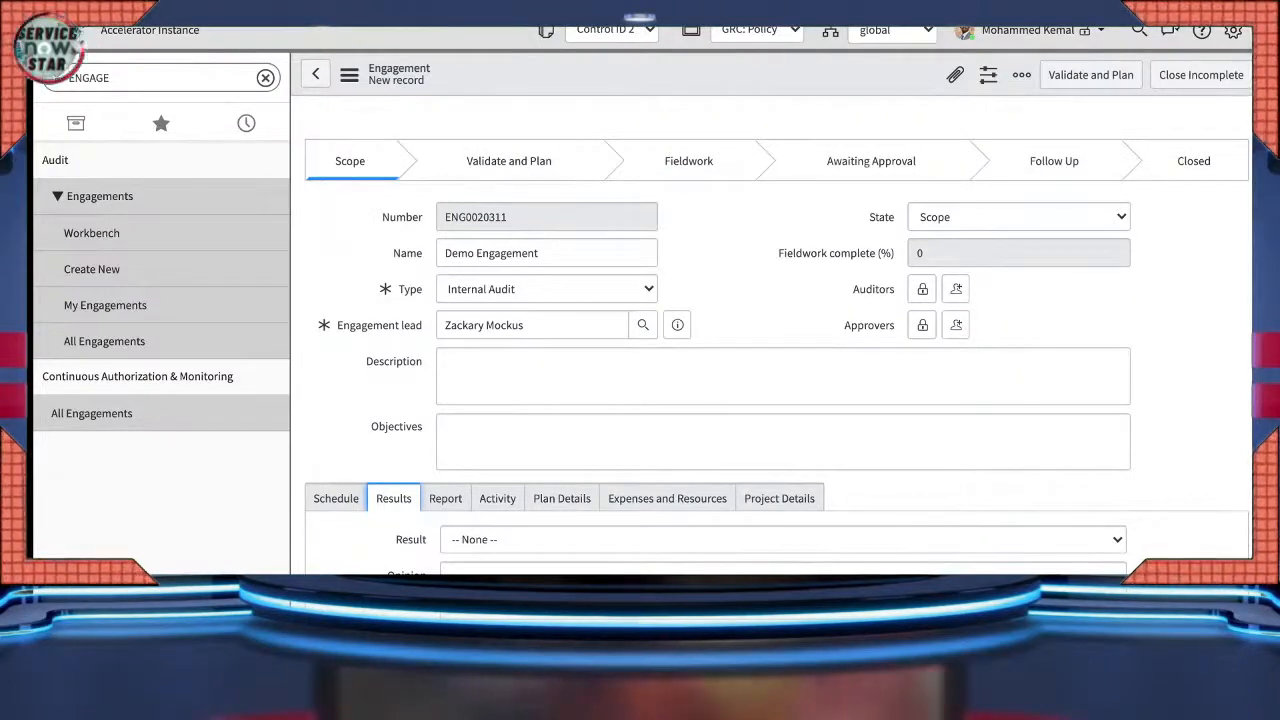
- Save the new engagement record
left_click(349, 75)
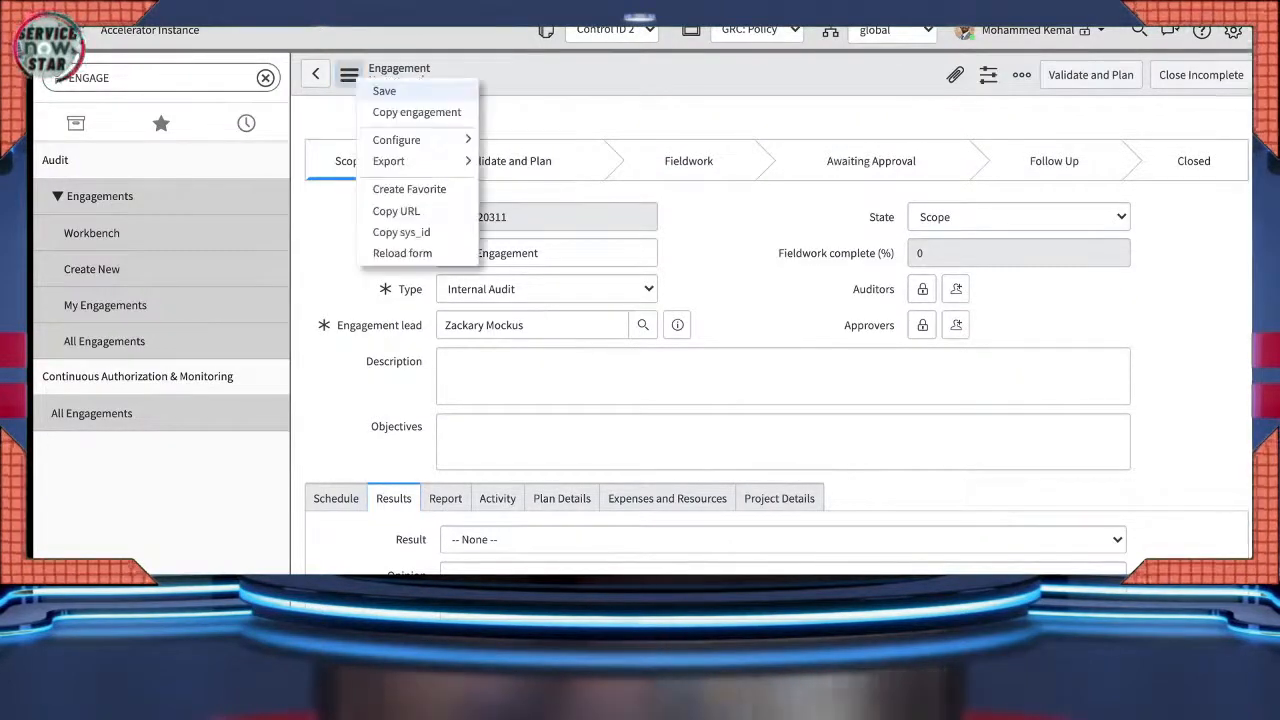
left_click(385, 91)
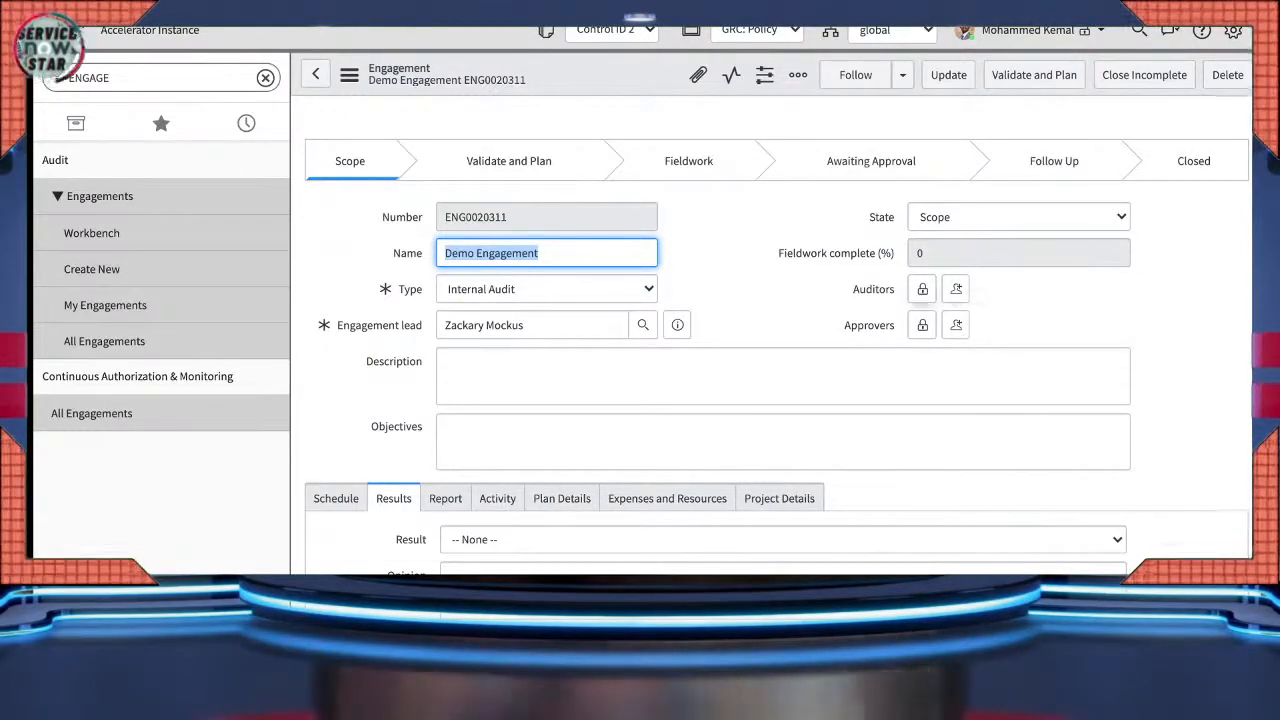
- Add yourself as both auditor and approver of the engagement and save the record
left_click(956, 289)
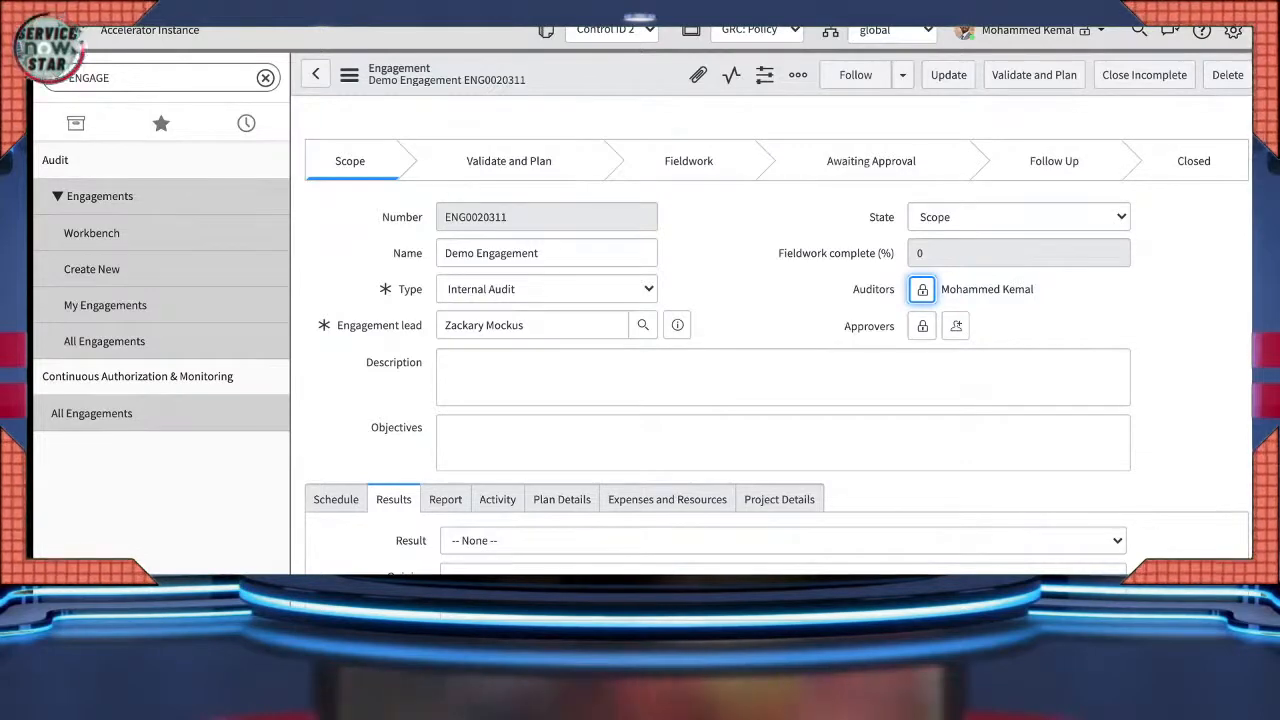
left_click(956, 326)
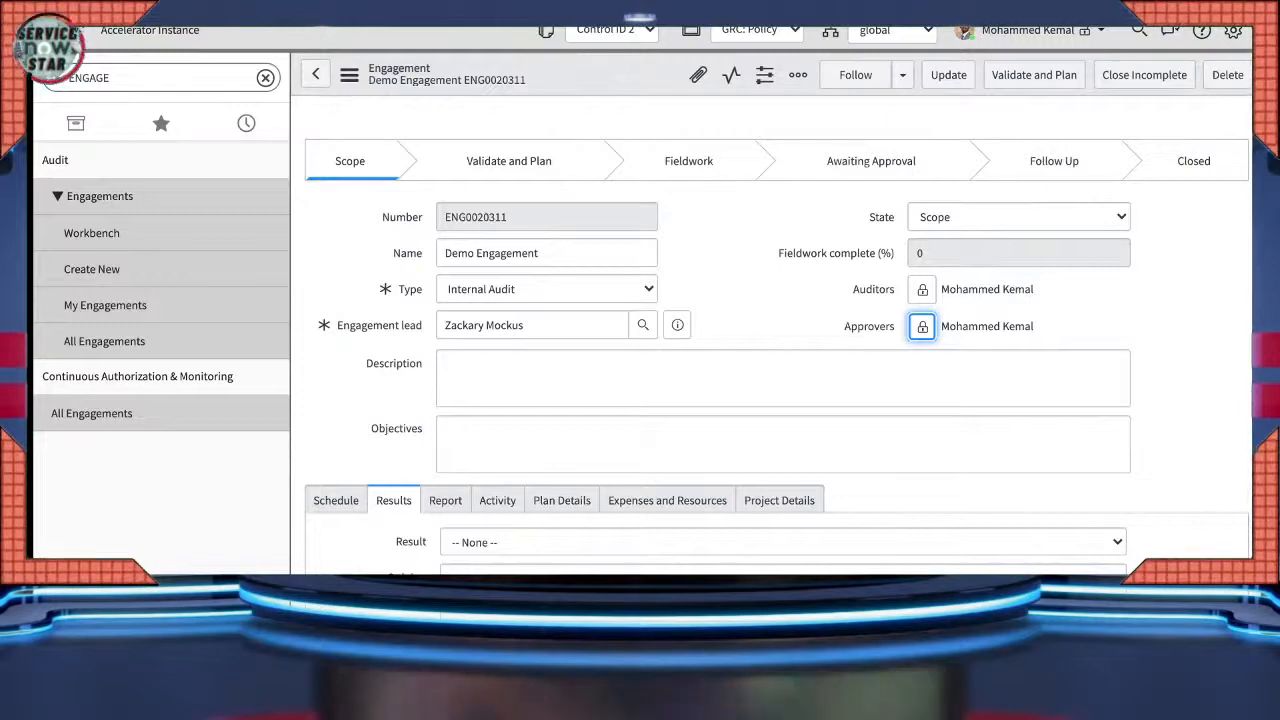
scroll(760, 330, "down", 1)
scroll(760, 330, "up", 1)
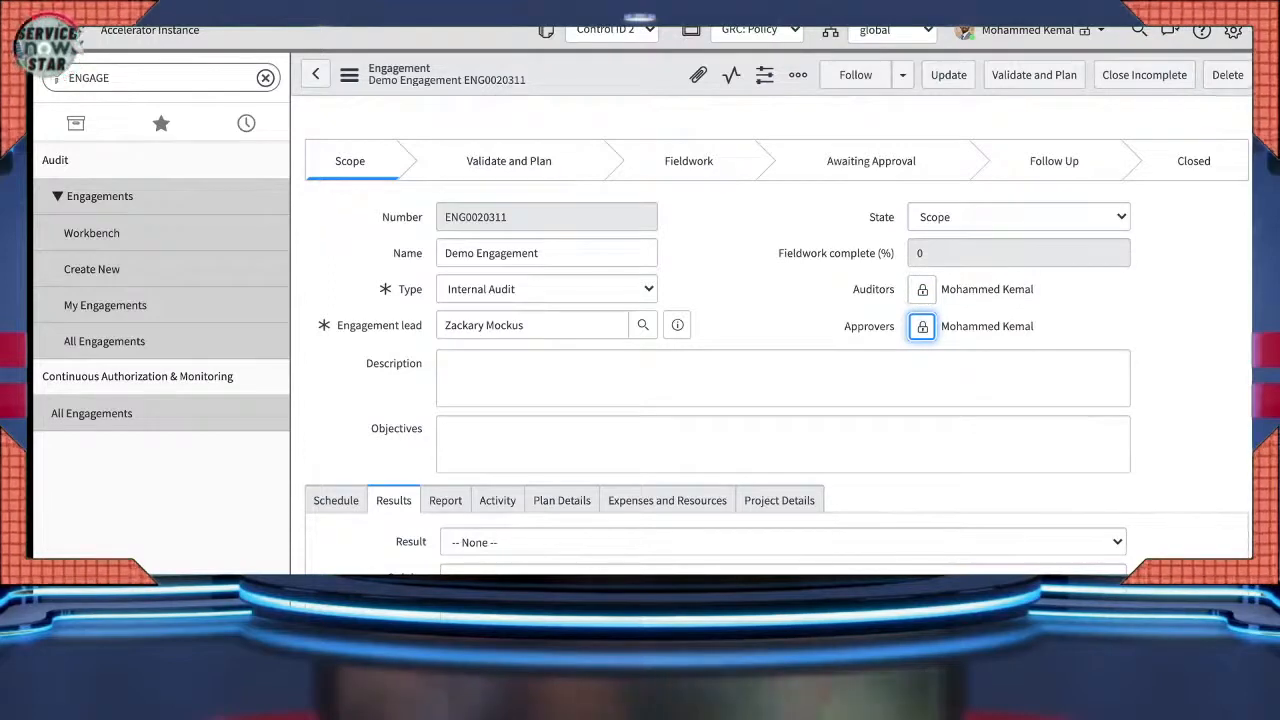
scroll(770, 330, "down", 1)
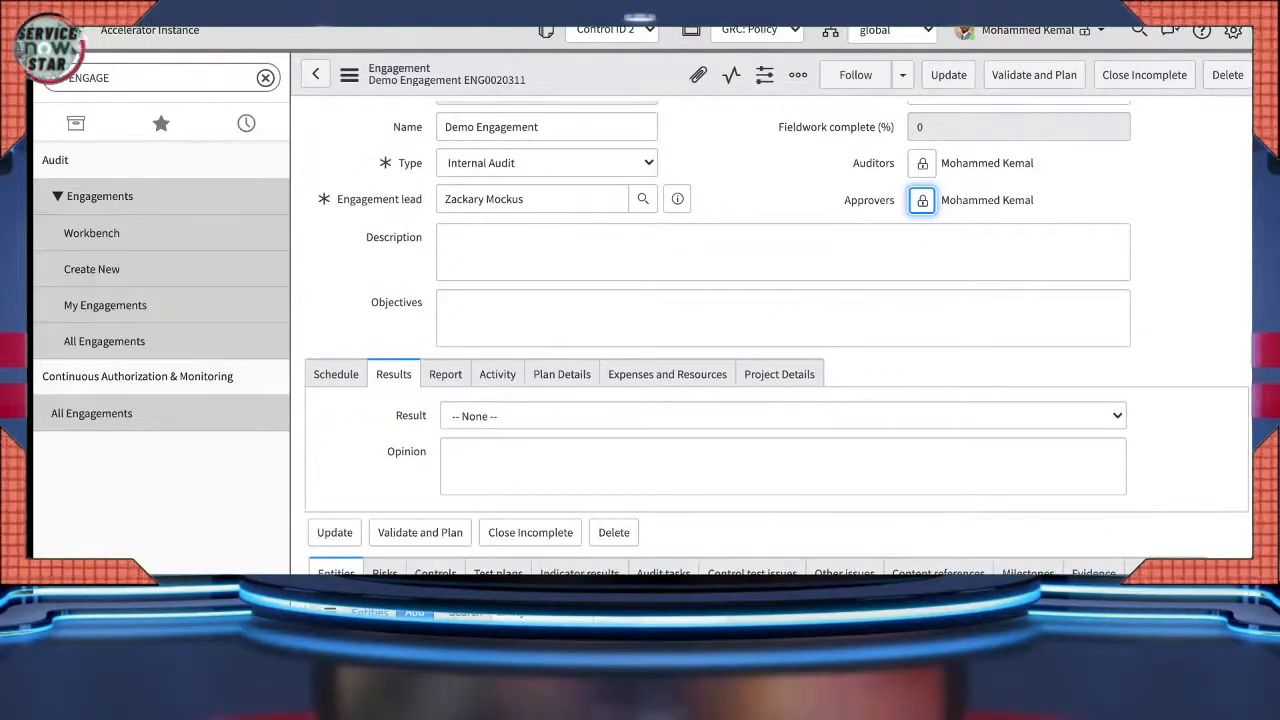
left_click(349, 75)
left_click(349, 75)
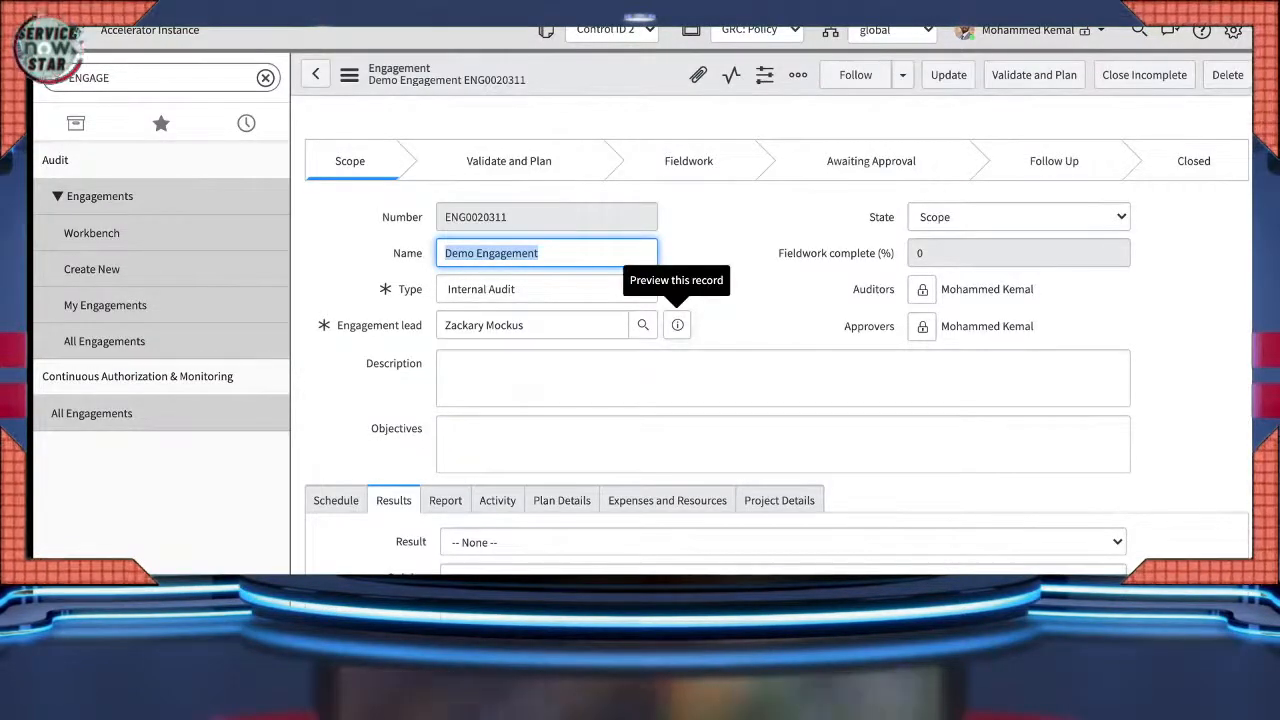
- Set the engagement's report knowledge base to Audit
left_click(445, 500)
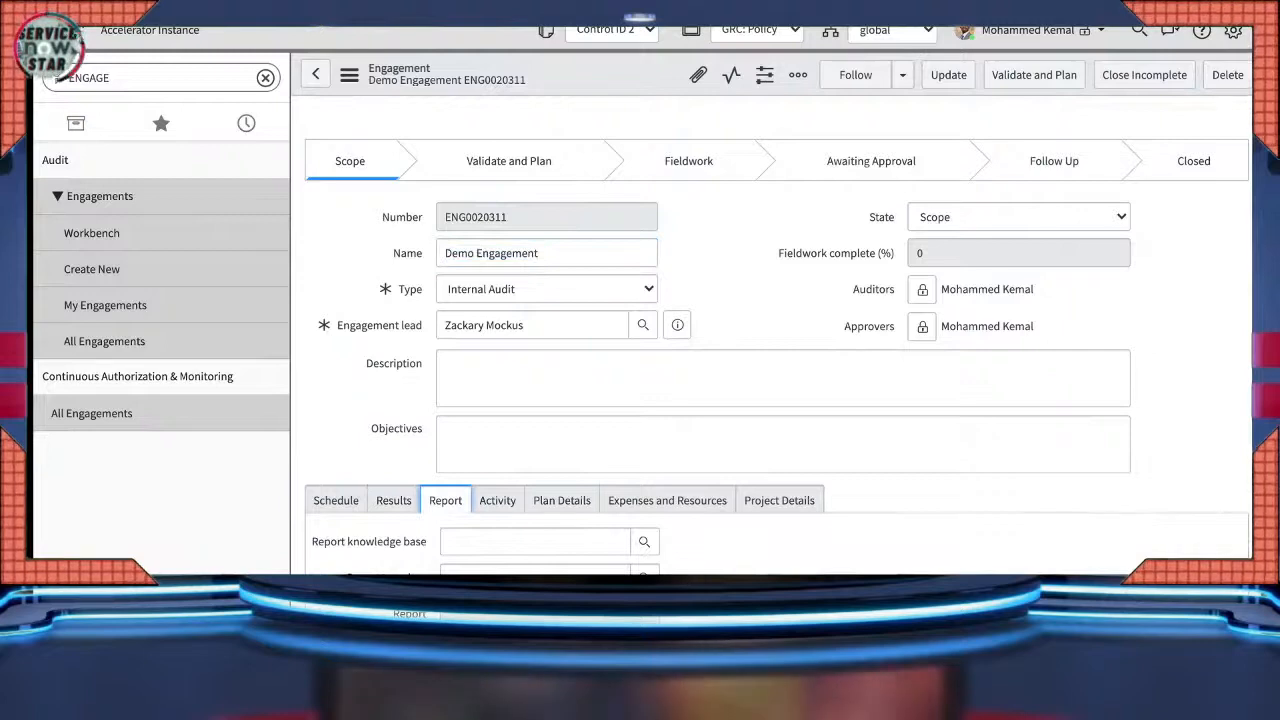
scroll(770, 350, "down", 3)
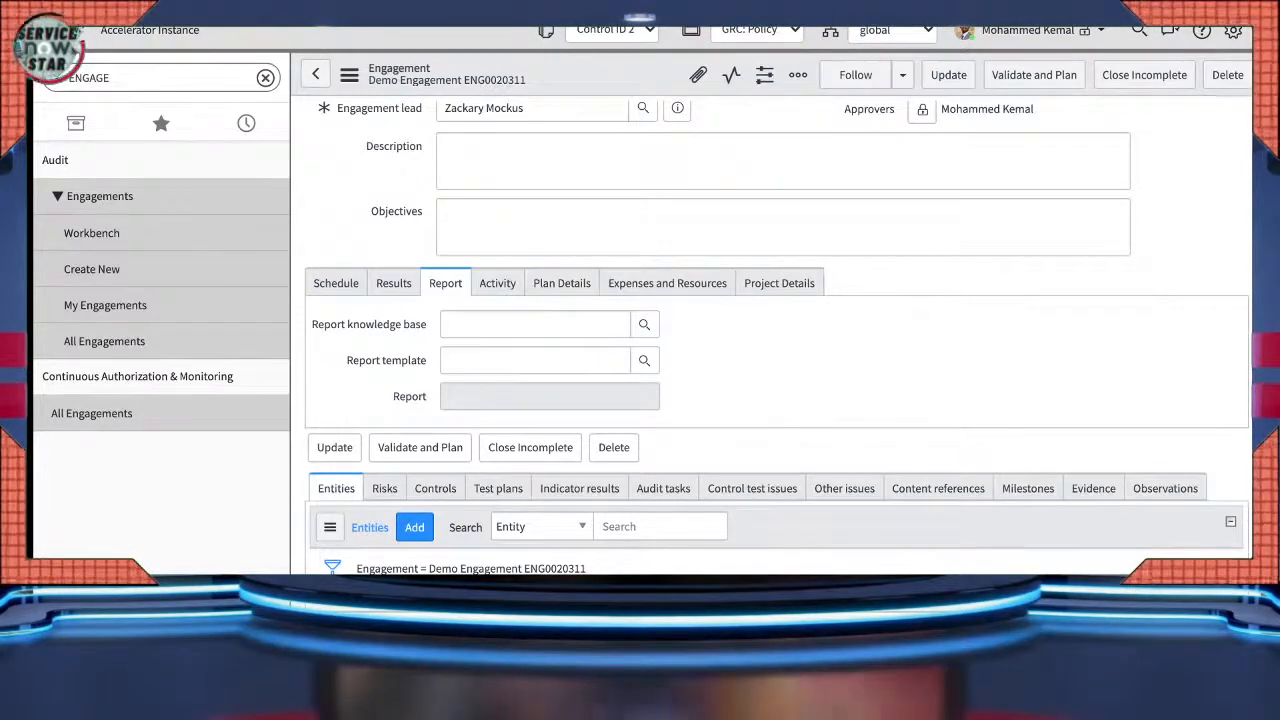
left_click(530, 448)
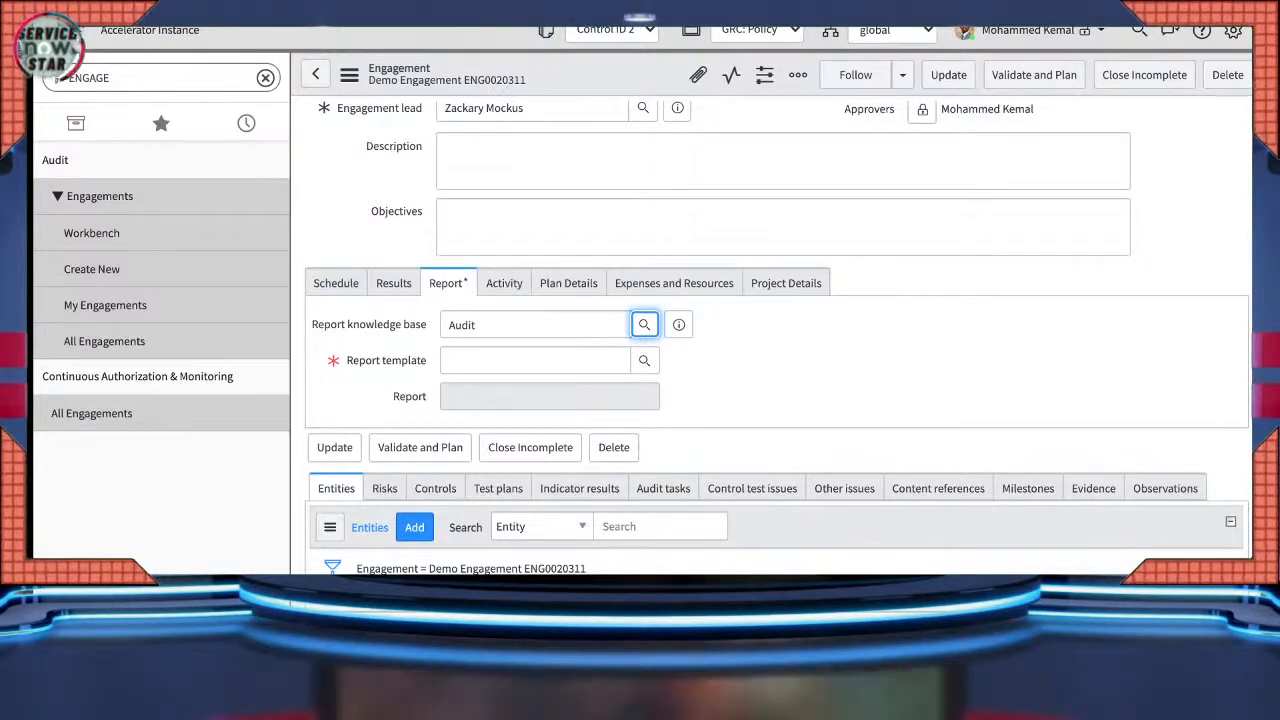
- Set the engagement's report template to Default audit report template and save the record
left_click(535, 360)
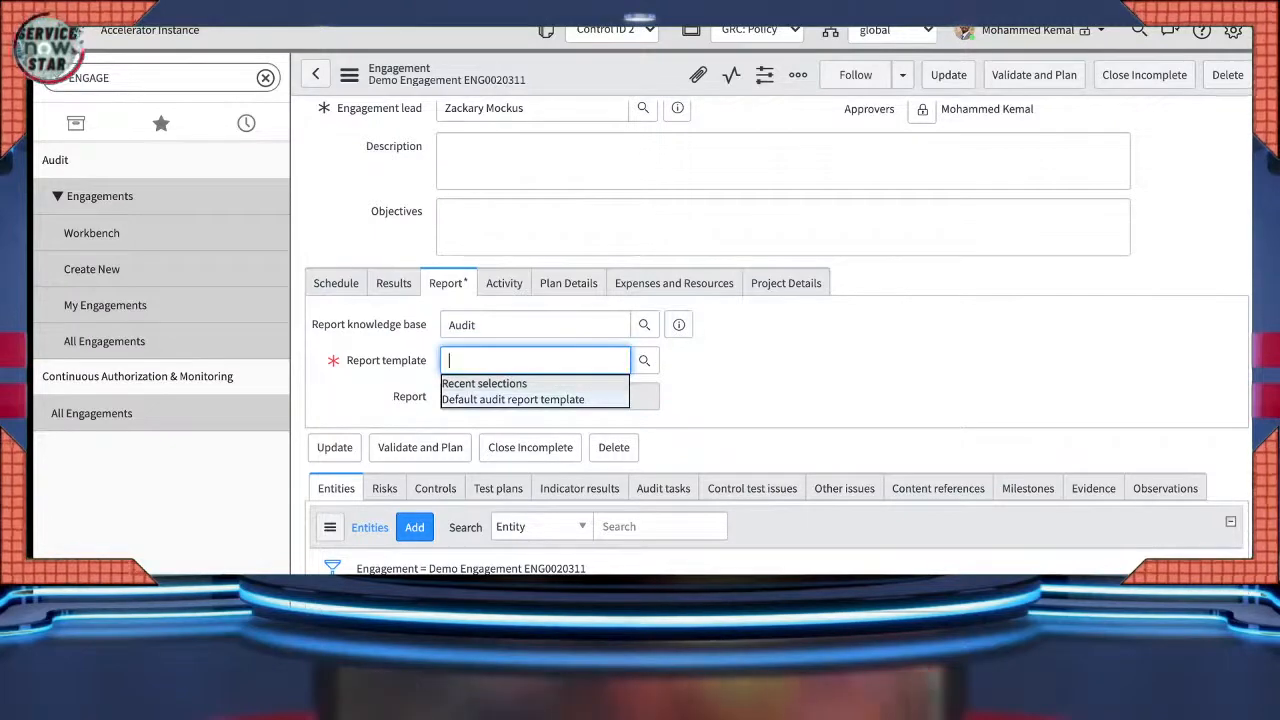
left_click(536, 399)
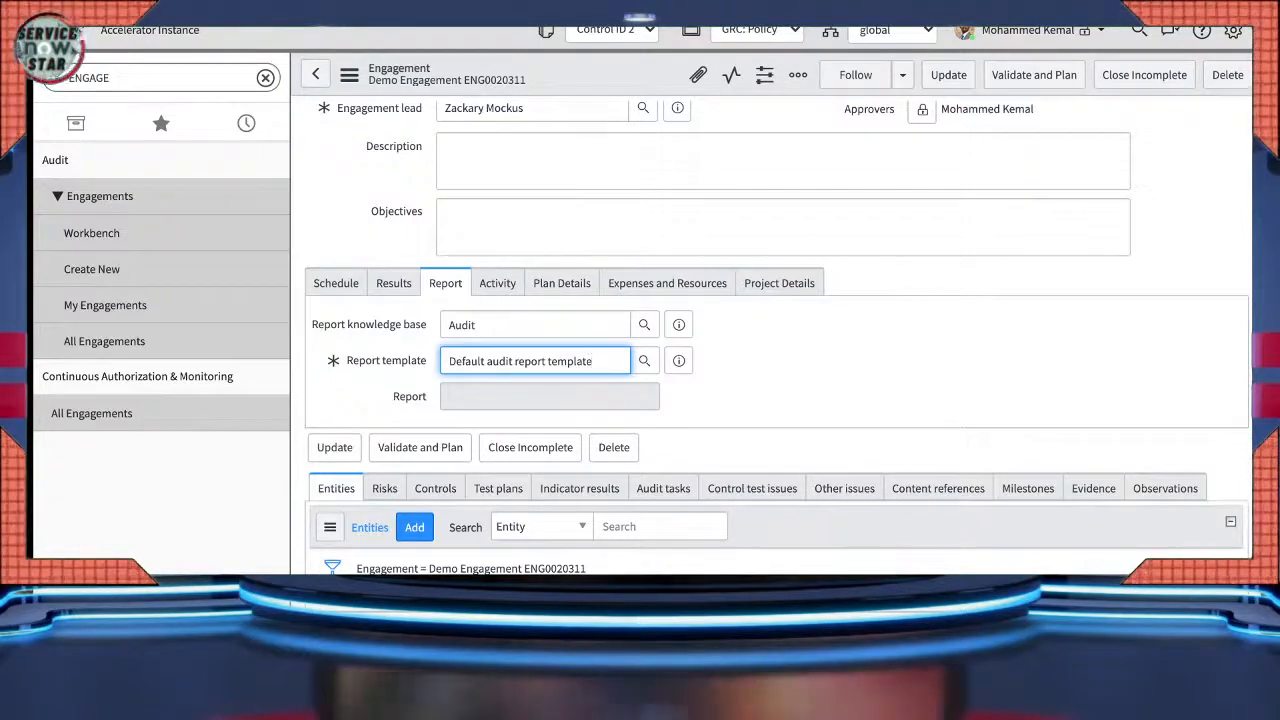
left_click(349, 75)
left_click(385, 91)
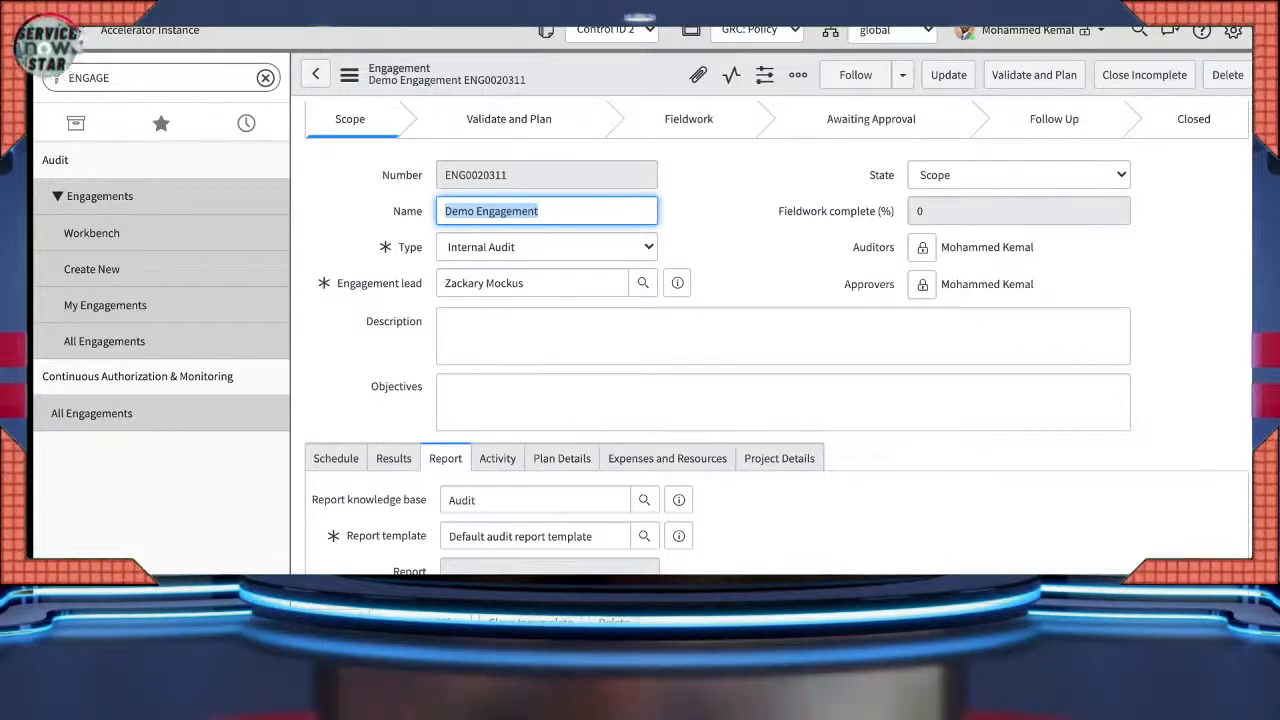
- Open the selection of entities to associate with the engagement and browse the available ones
scroll(777, 330, "down", 3)
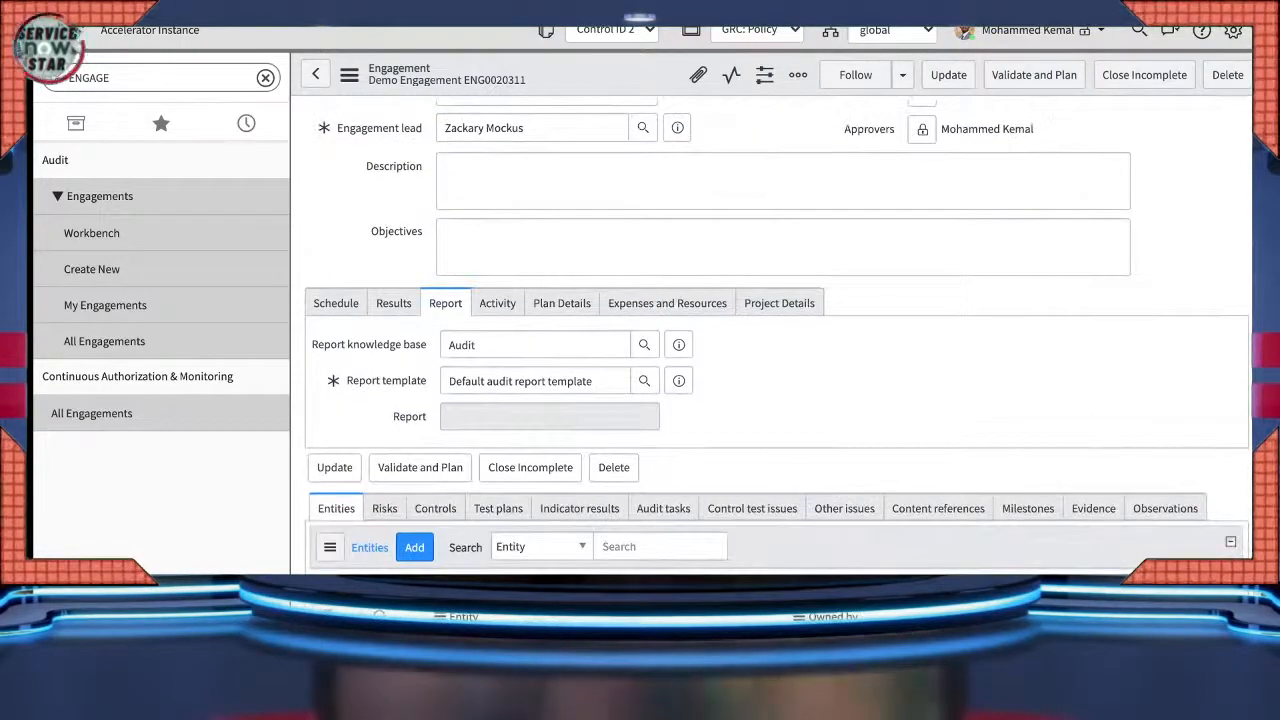
scroll(777, 330, "up", 4)
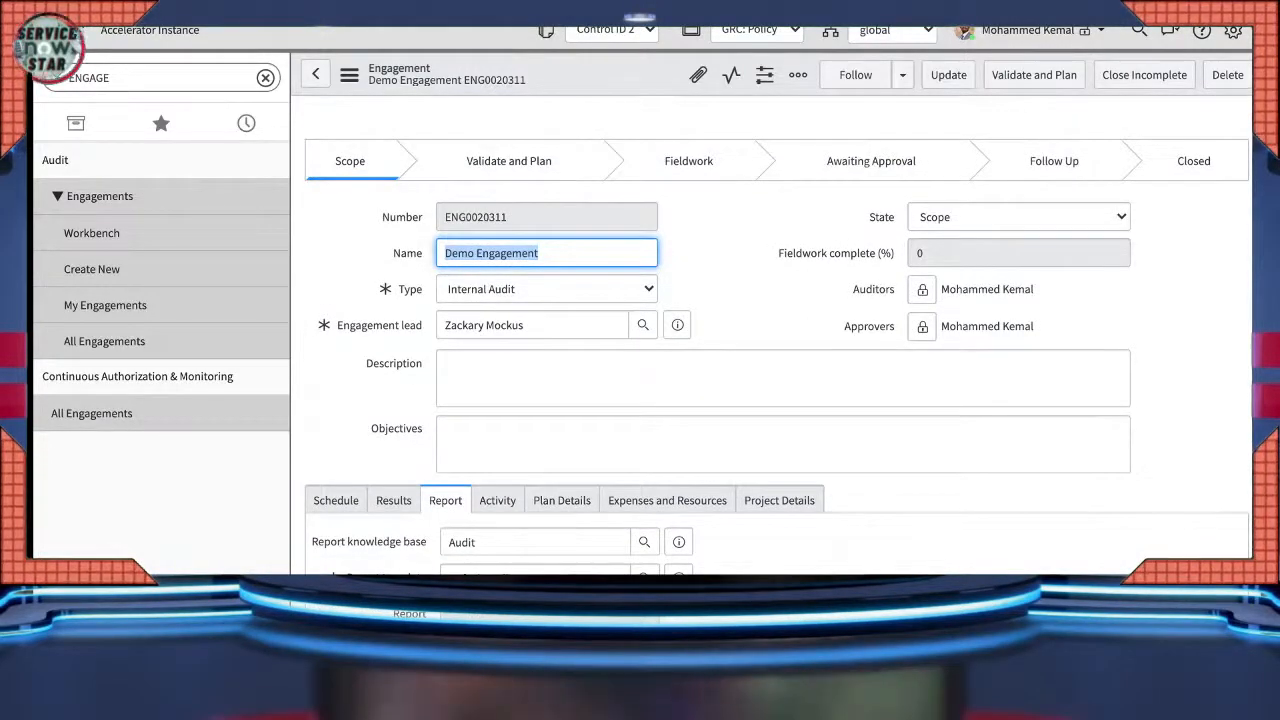
scroll(777, 335, "down", 3)
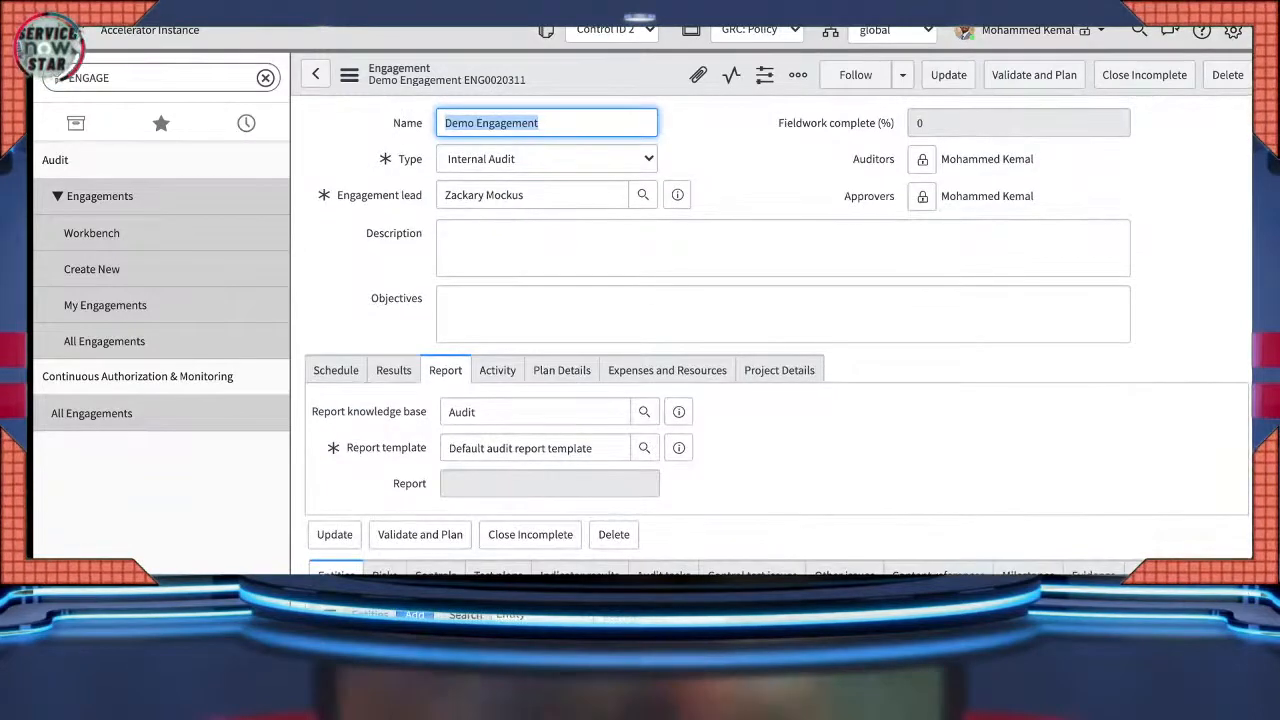
scroll(777, 335, "down", 3)
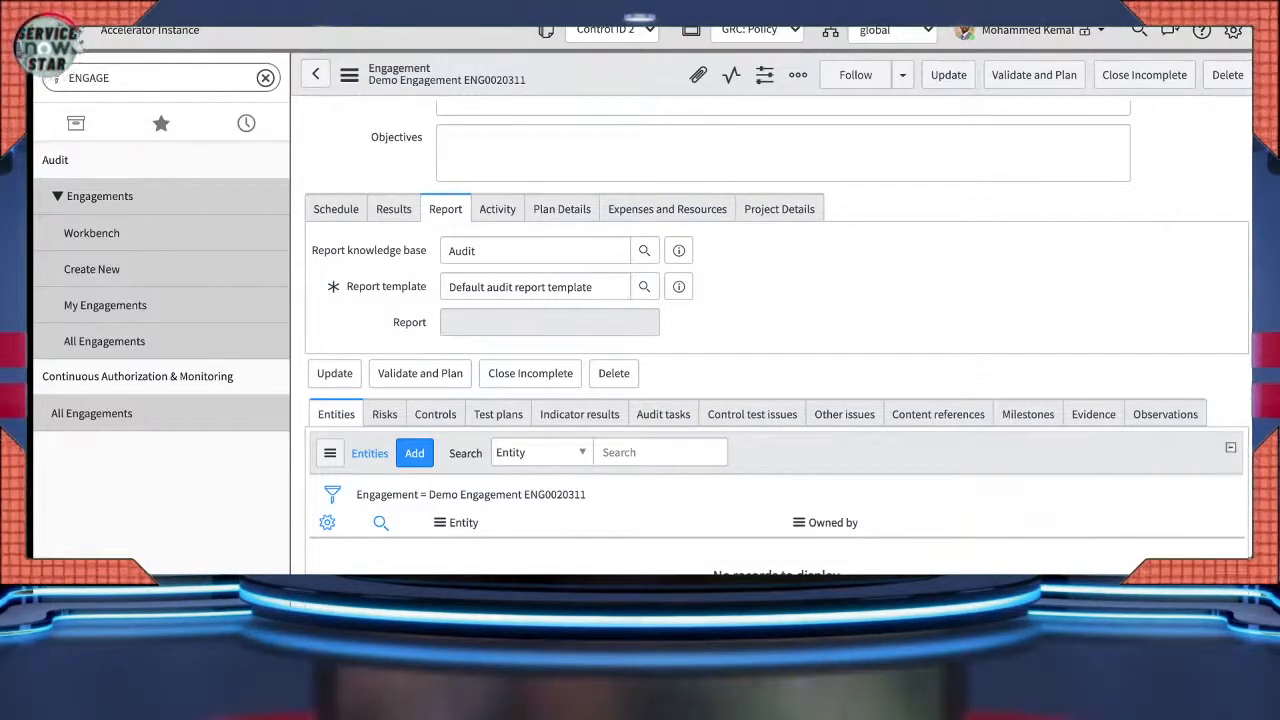
left_click(414, 453)
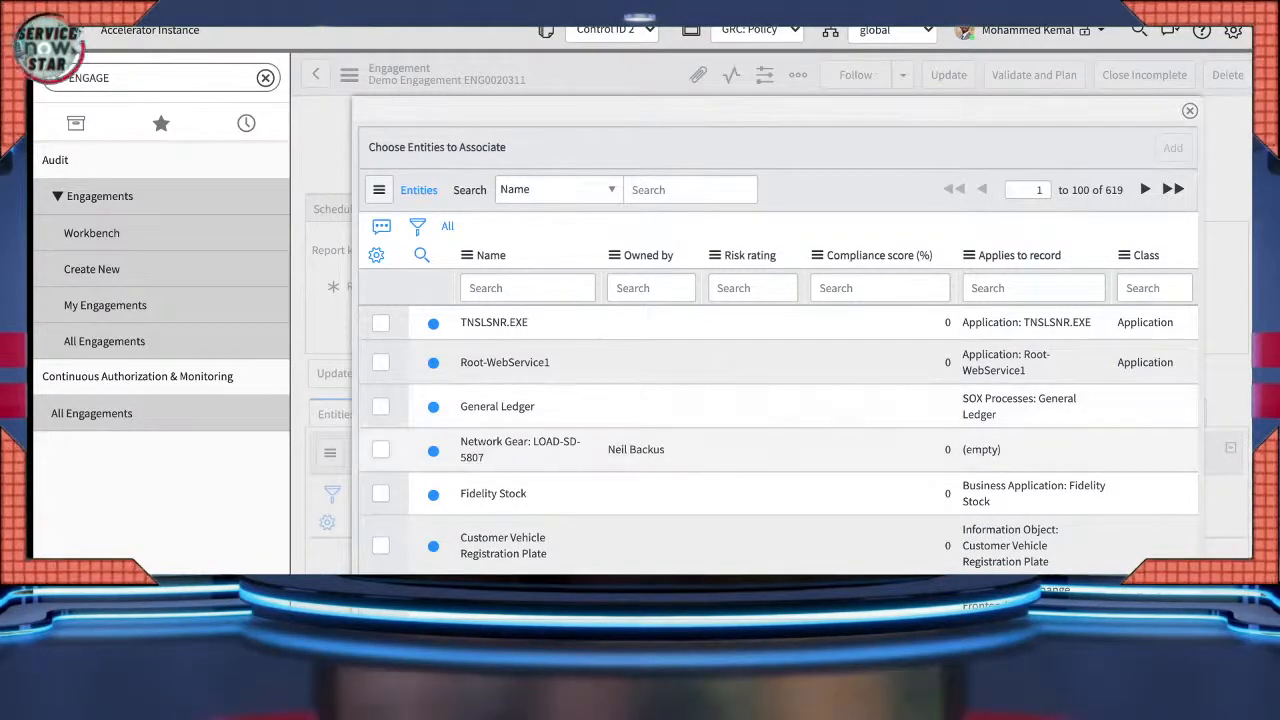
scroll(780, 350, "down", 3)
scroll(780, 350, "down", 2)
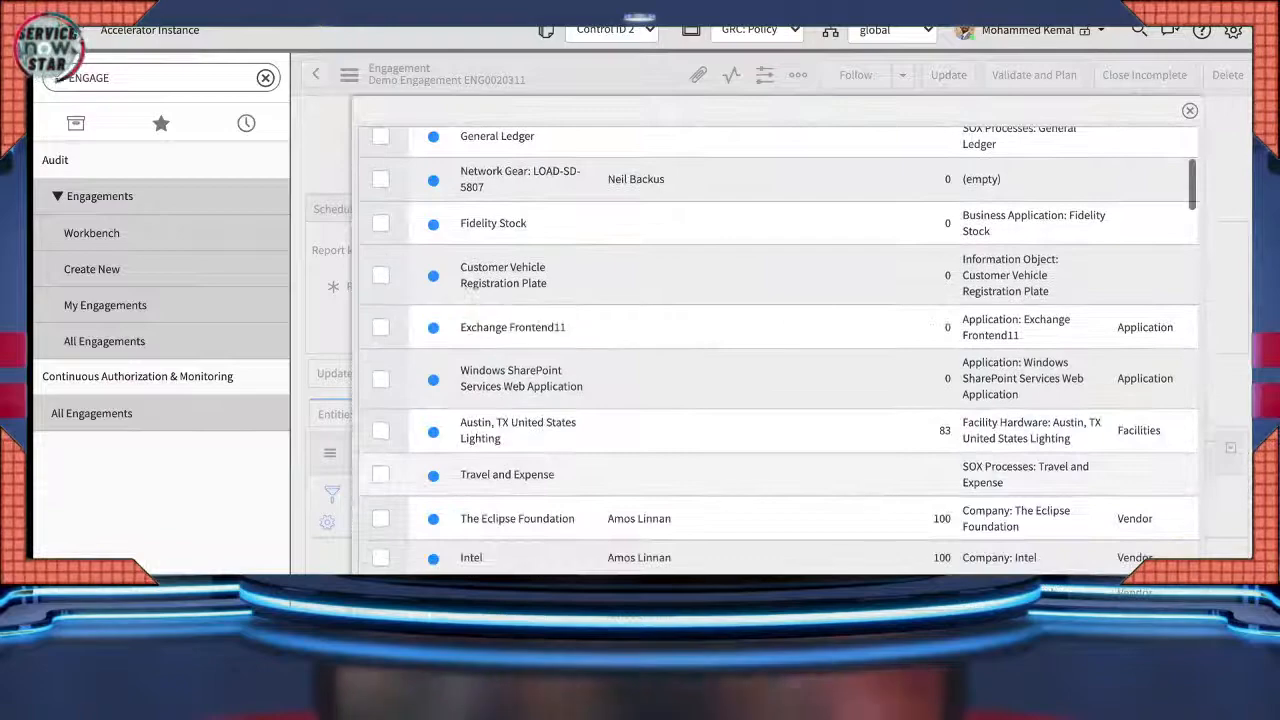
scroll(780, 350, "down", 1)
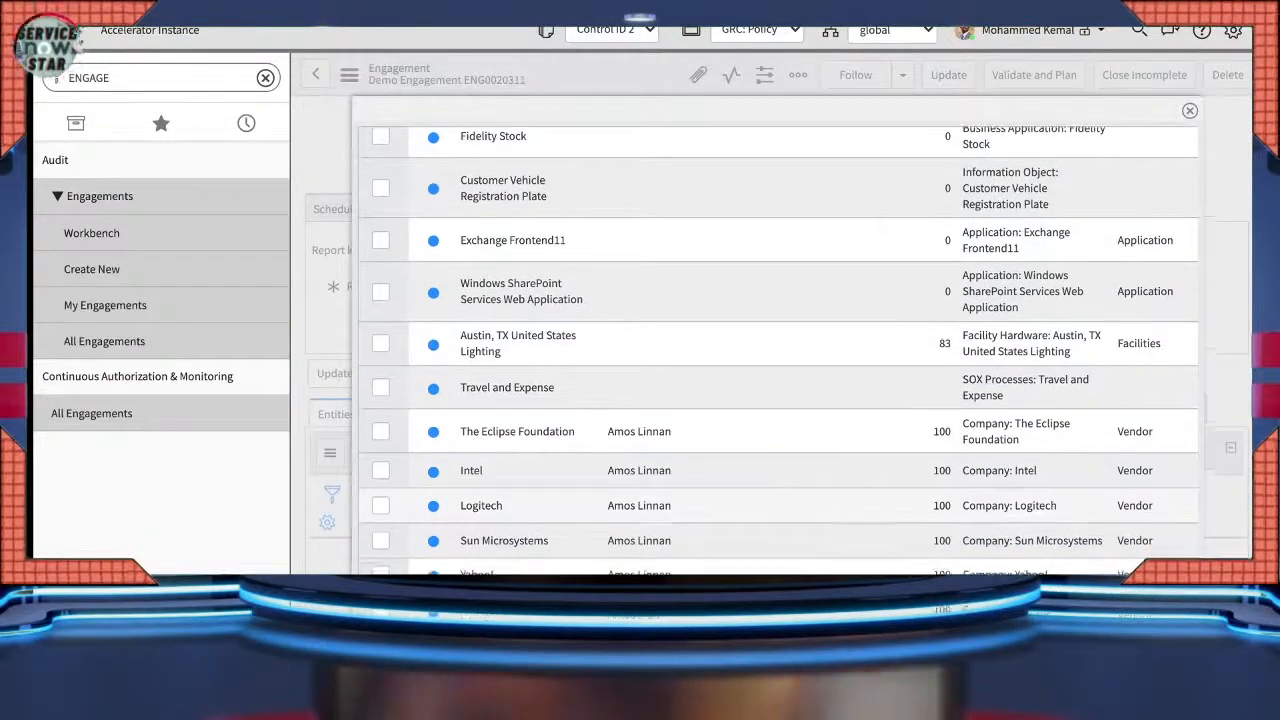
scroll(780, 350, "down", 1)
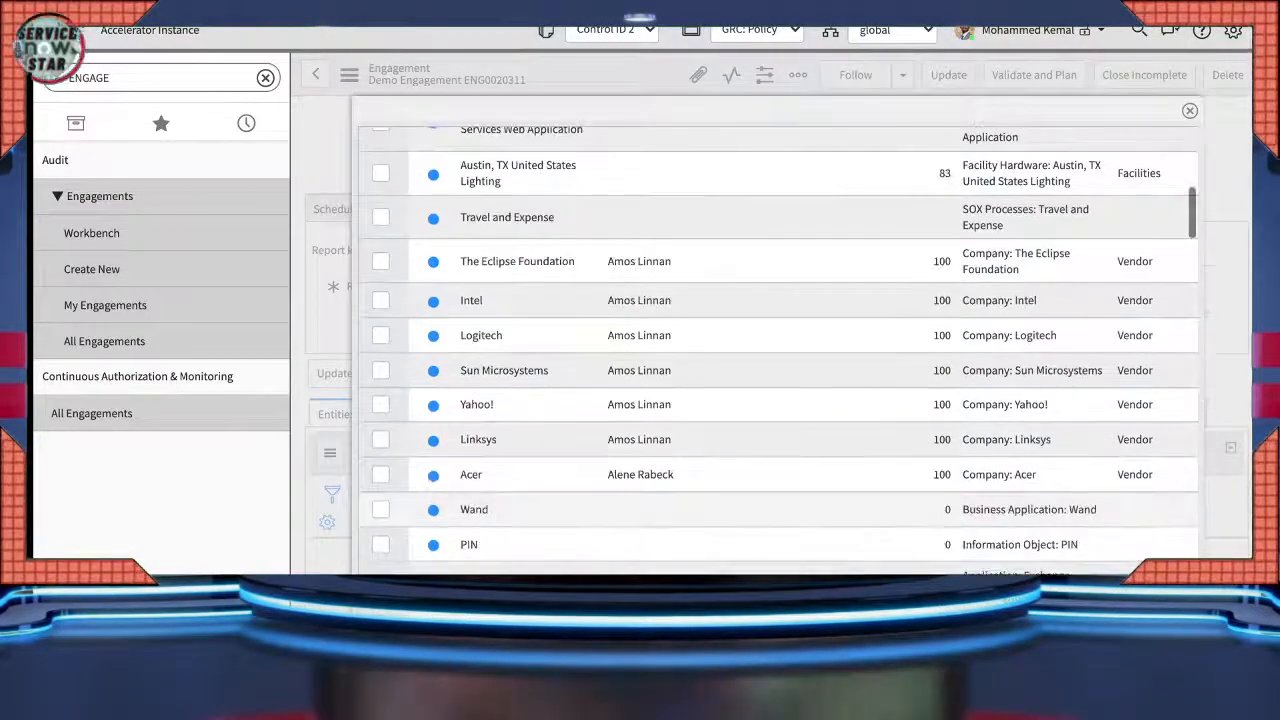
scroll(780, 350, "up", 7)
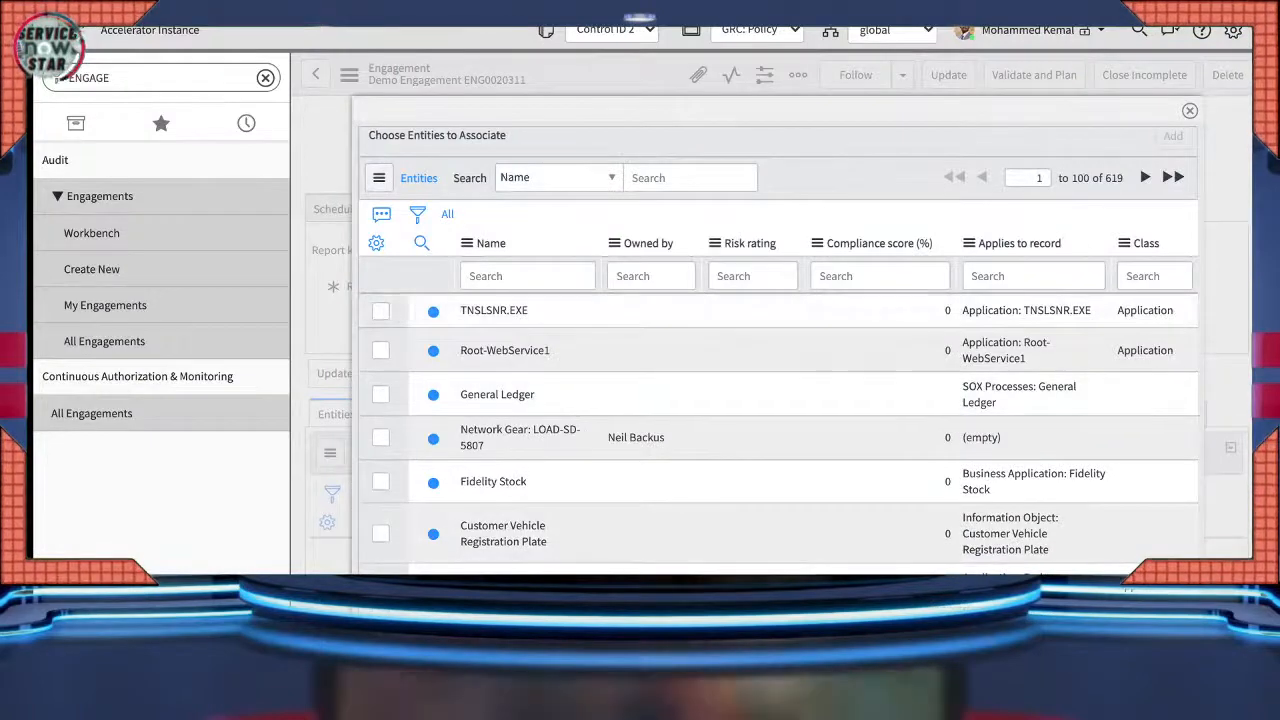
- Filter the available entities to names containing "pay"
left_click(528, 276)
type("*")
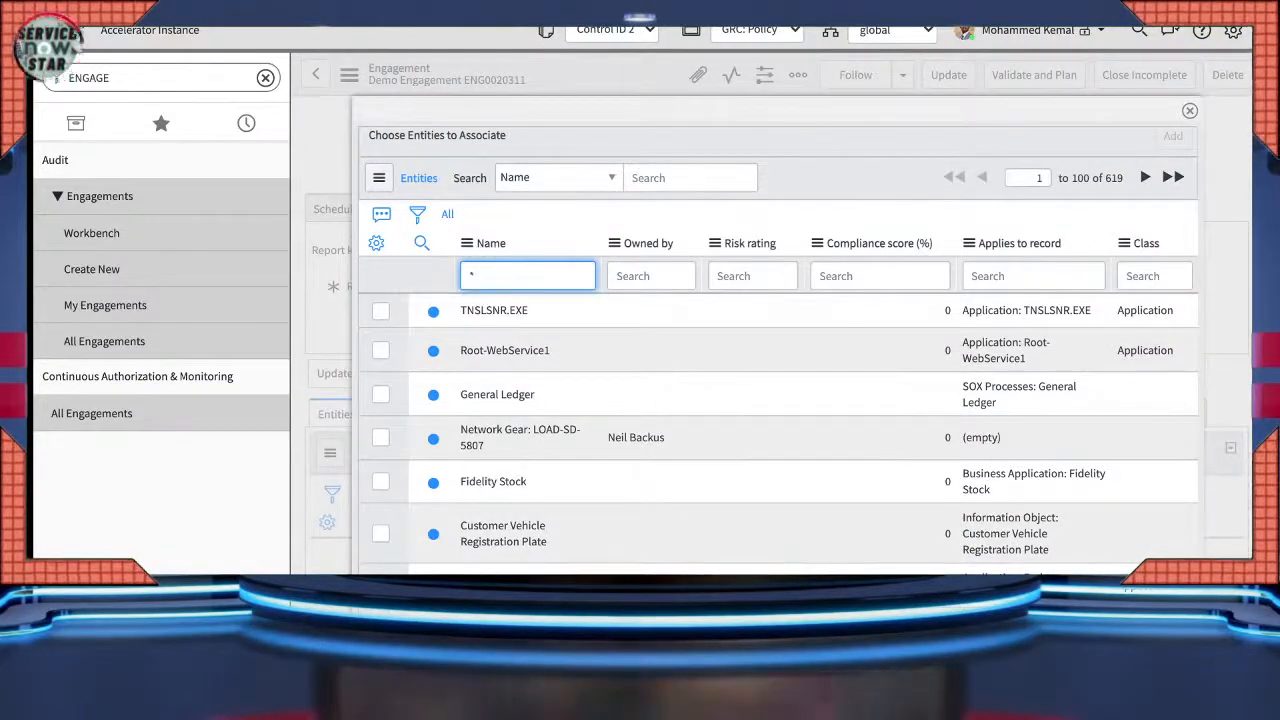
type("pay")
key("Return")
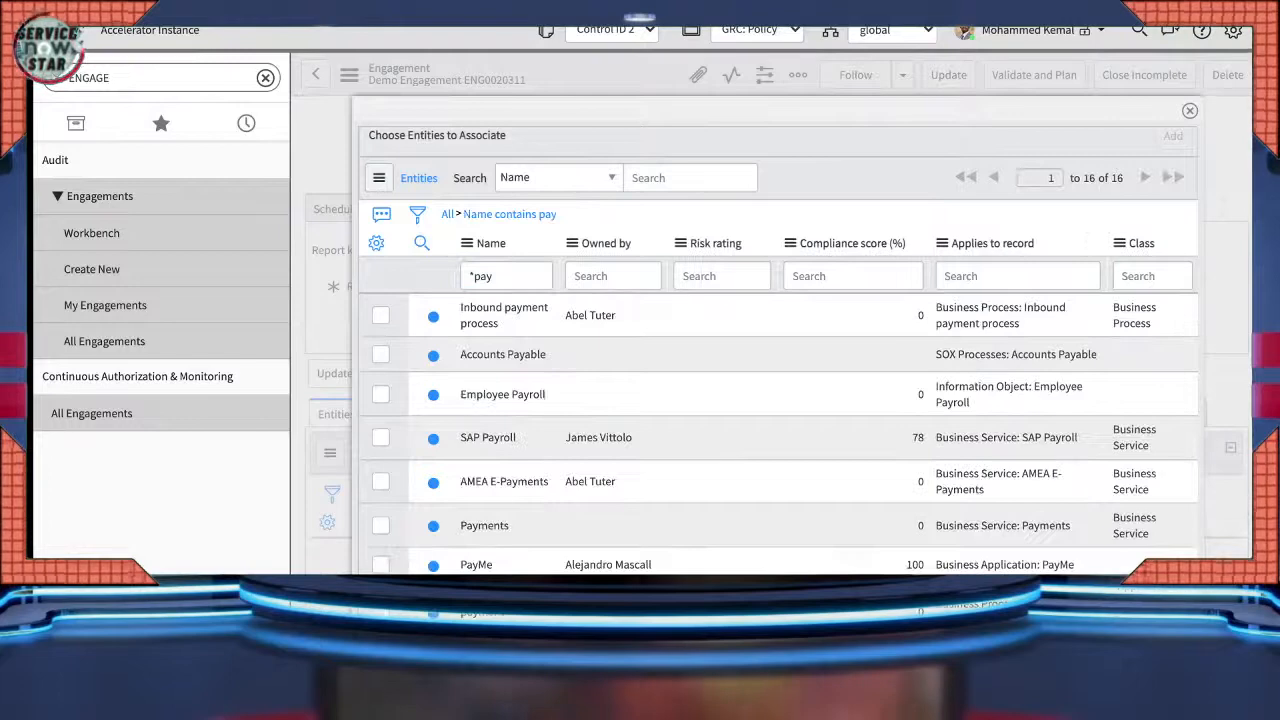
- Associate the Payments, SAP Payroll and Accounts Payable entities with the engagement
scroll(778, 400, "down", 1)
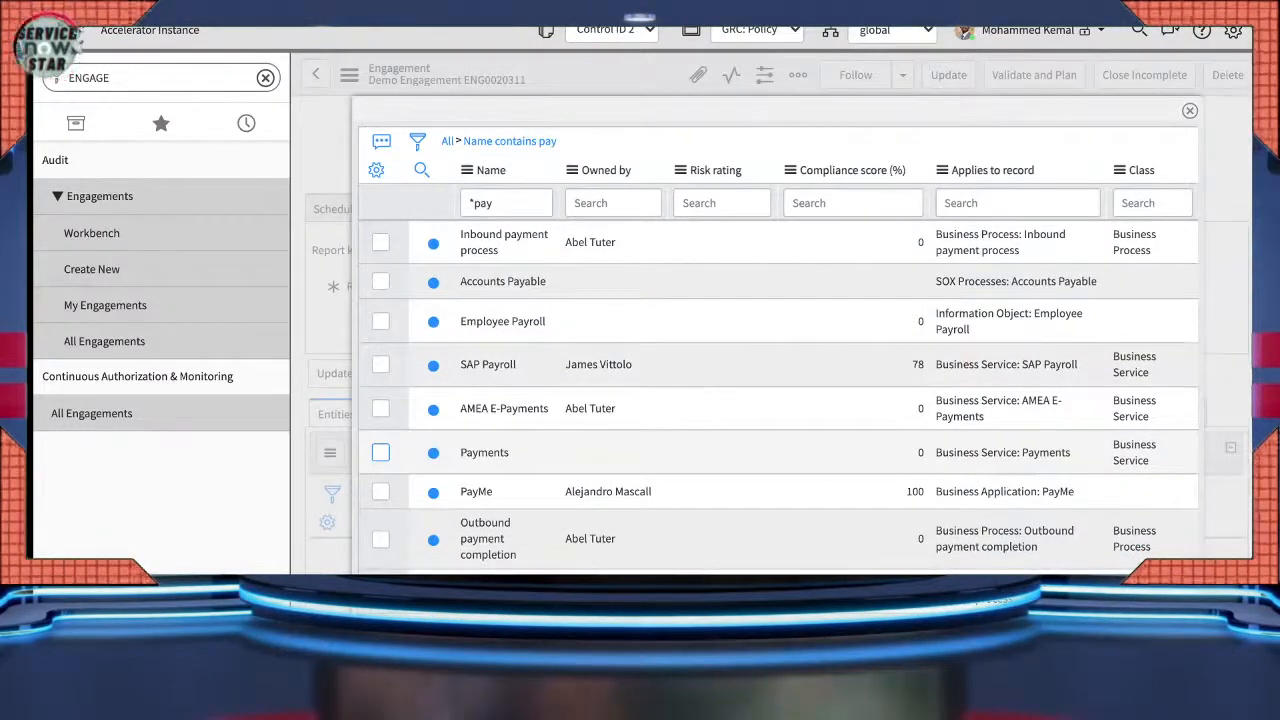
left_click(381, 453)
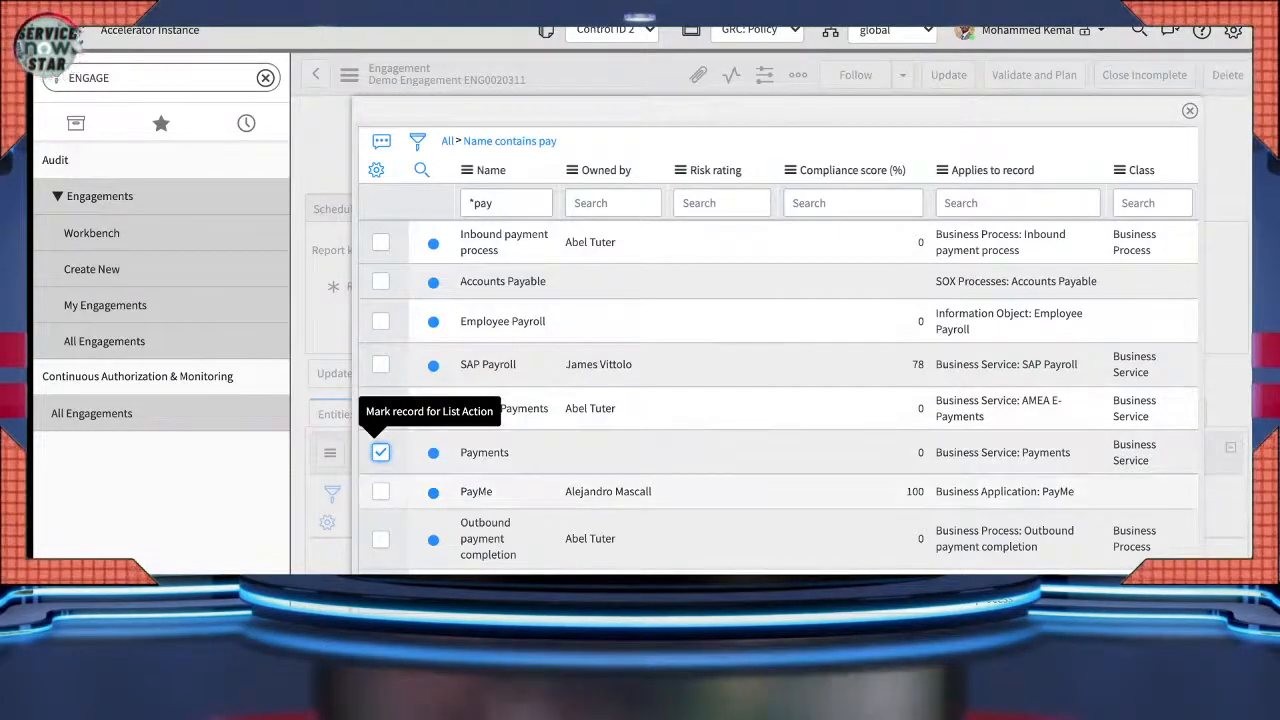
scroll(380, 452, "down", 1)
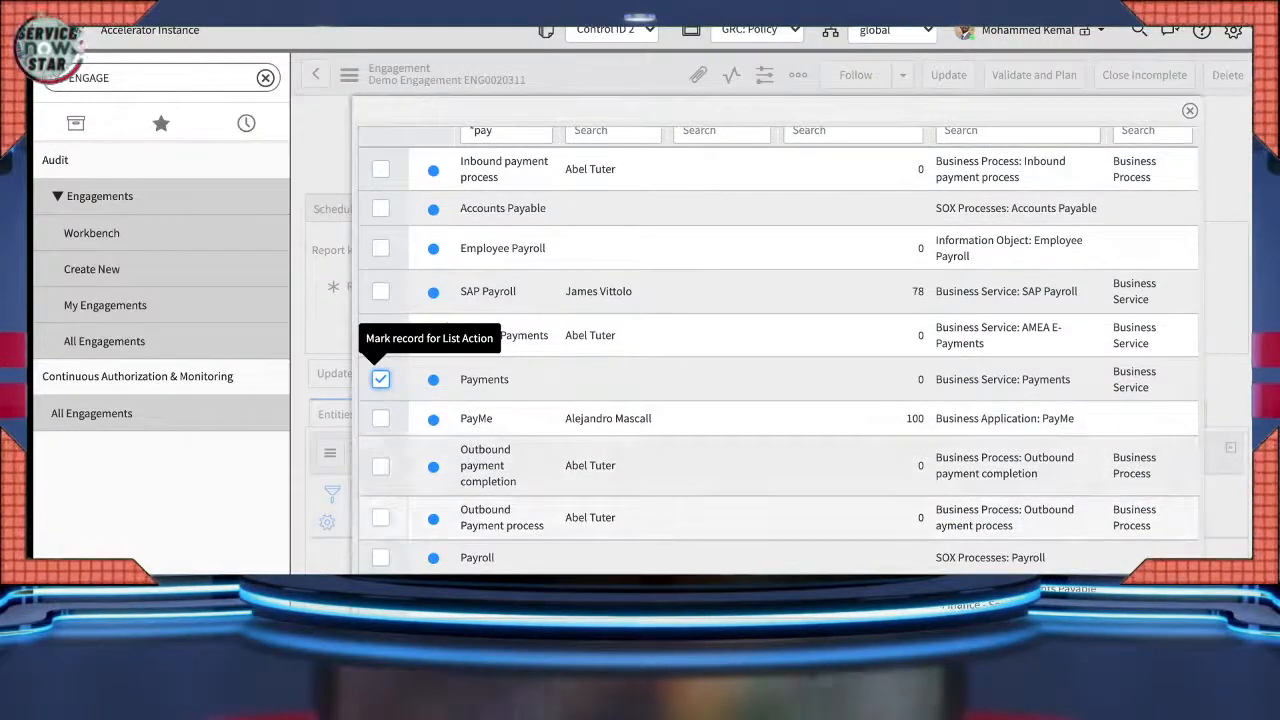
scroll(380, 452, "up", 2)
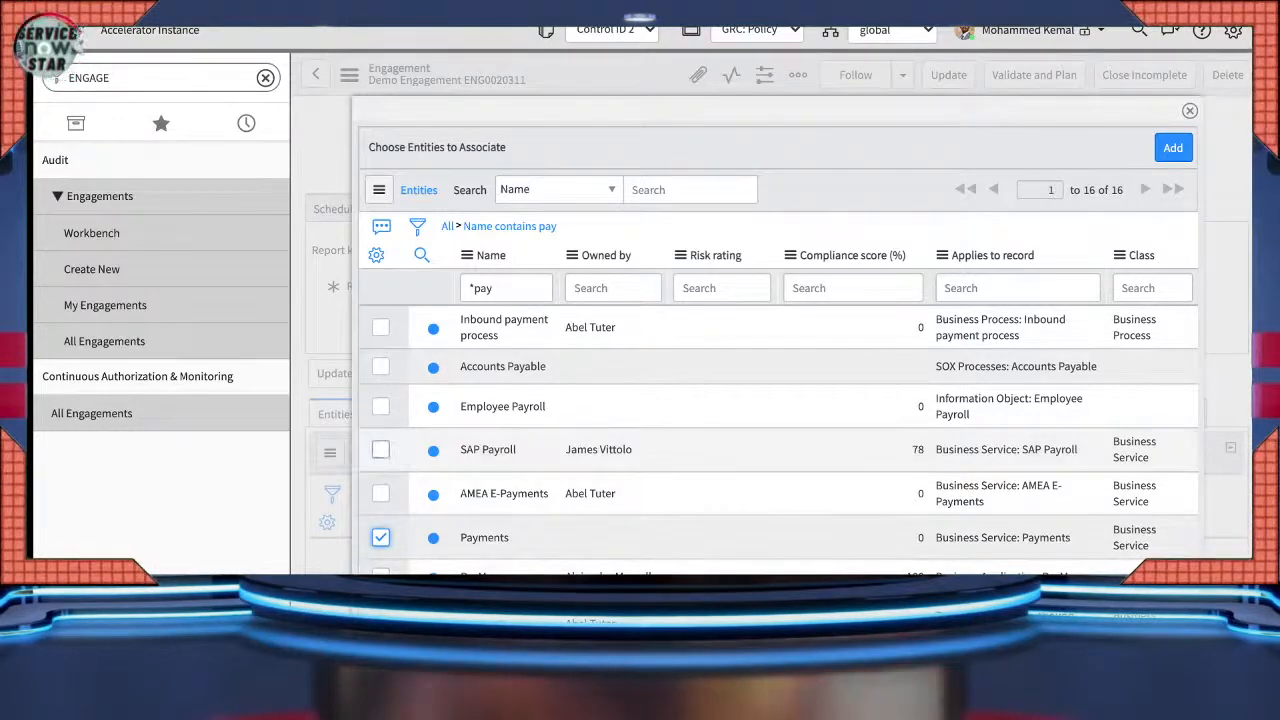
left_click(380, 449)
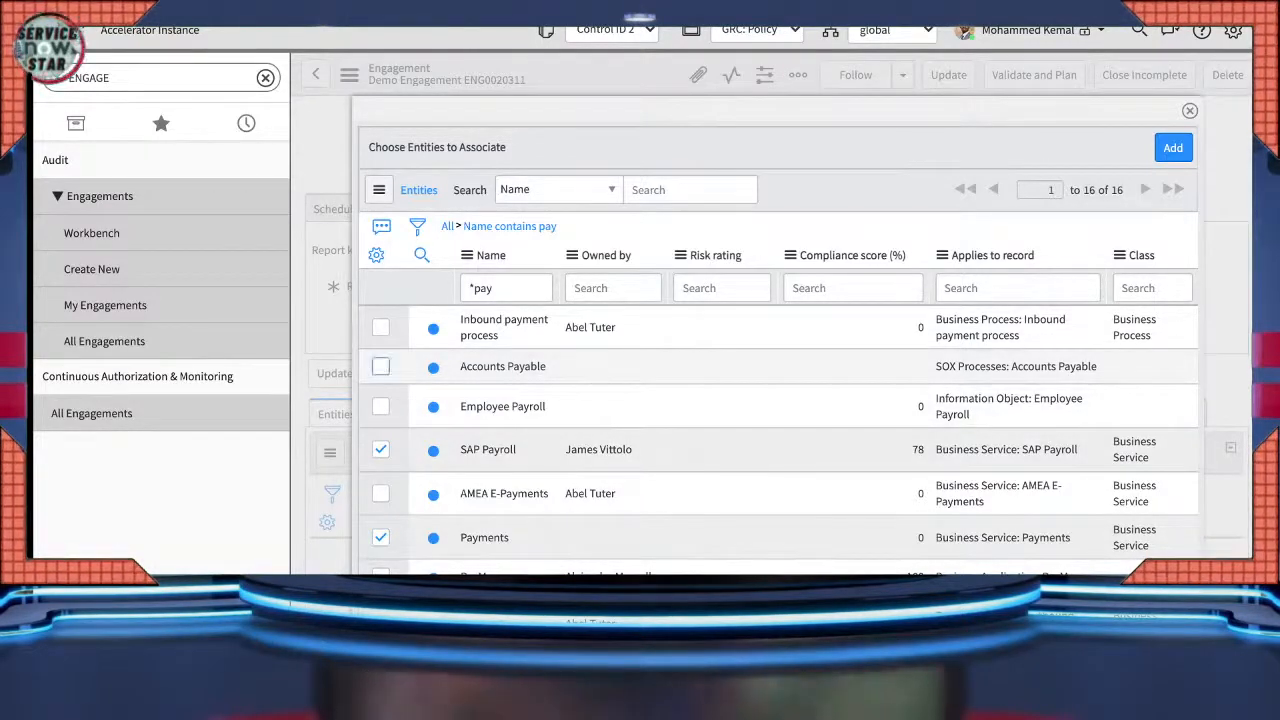
left_click(380, 366)
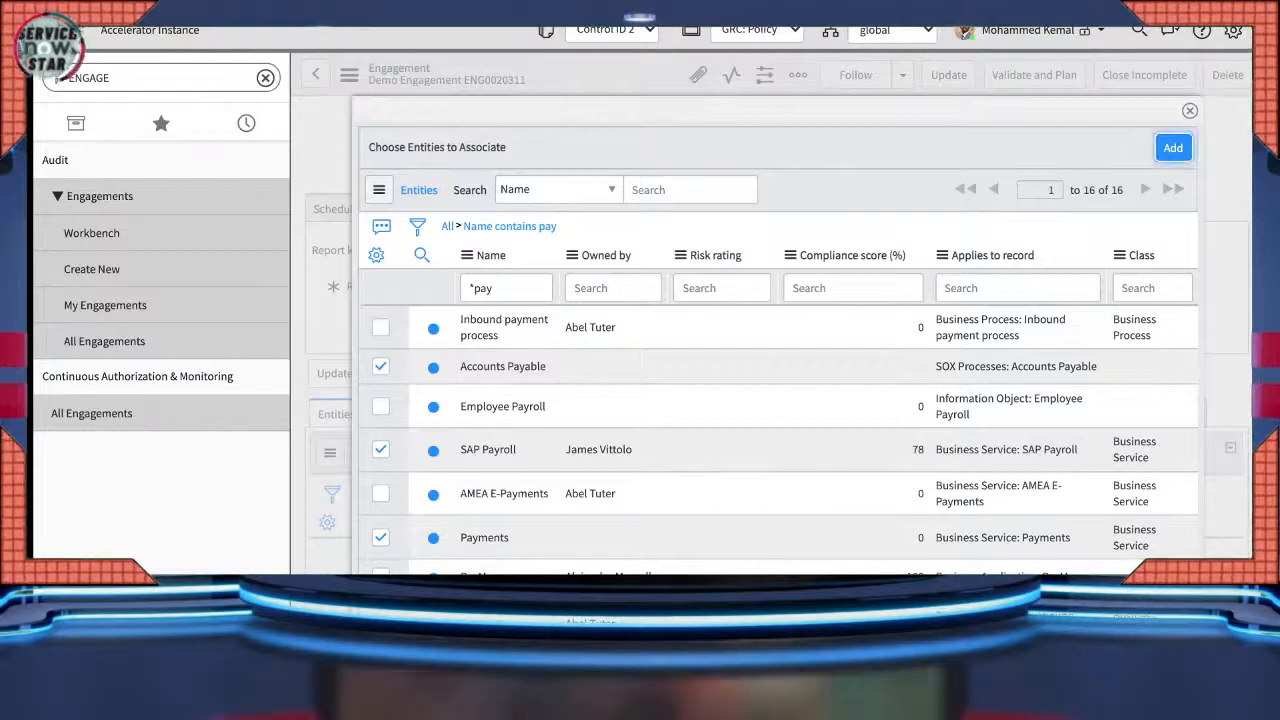
left_click(1173, 147)
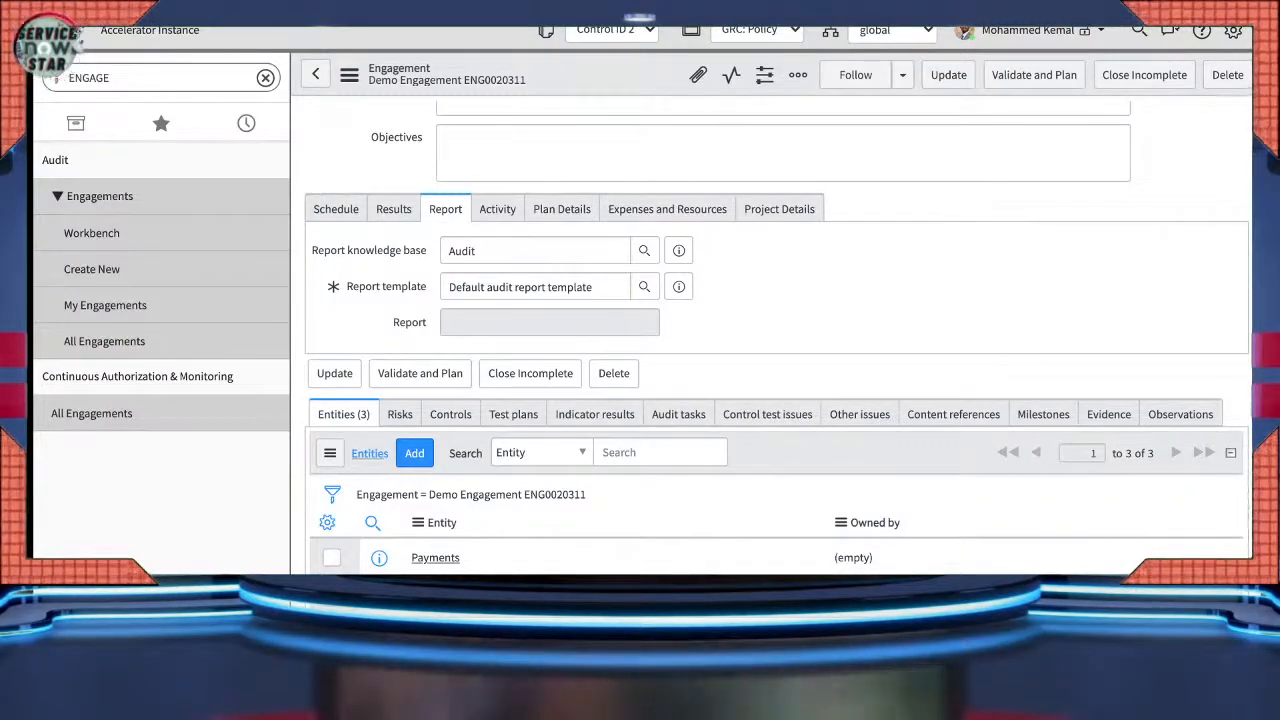
- Check the engagement's associated entities and risks, and save the record
scroll(770, 400, "down", 1)
scroll(776, 511, "down", 1)
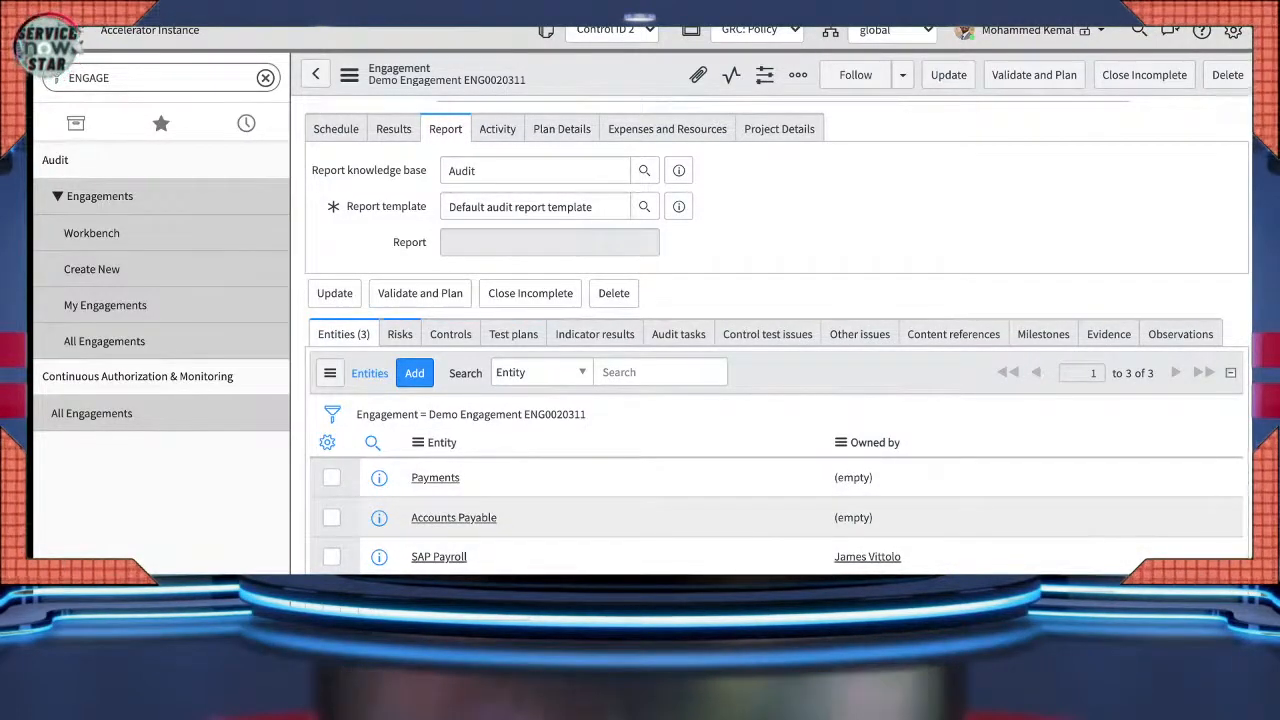
left_click(400, 334)
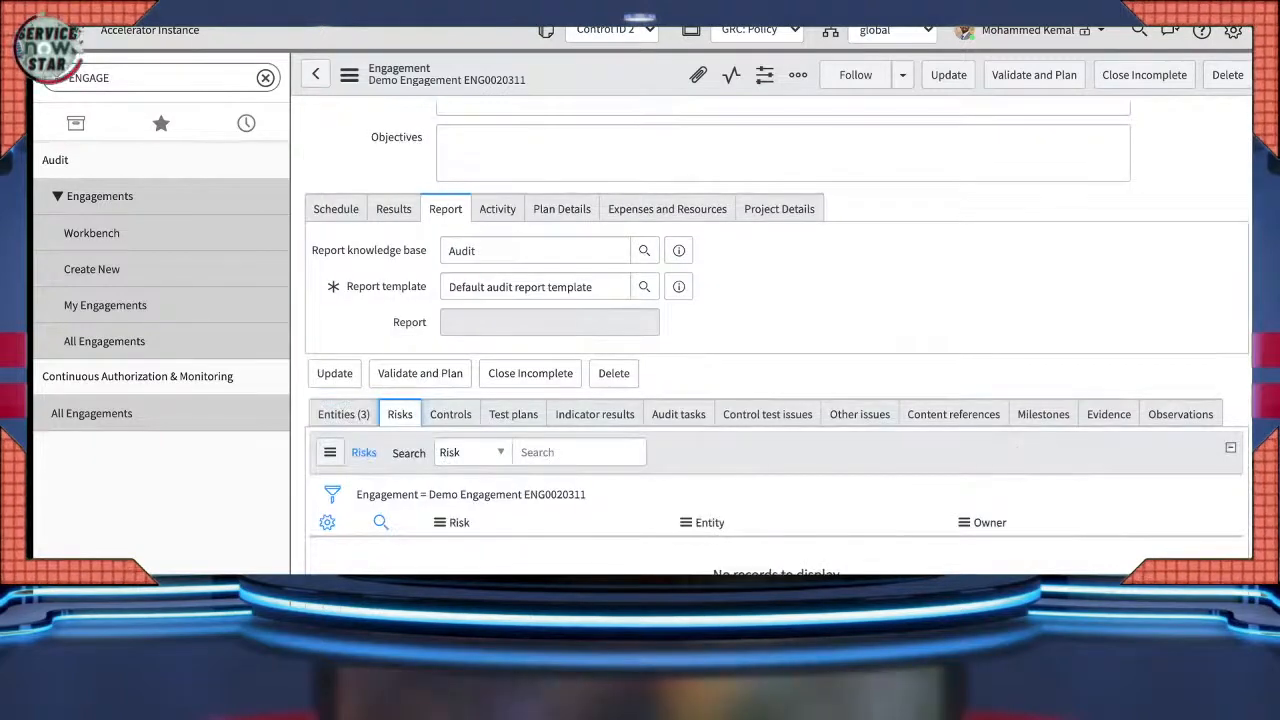
left_click(343, 414)
left_click(349, 74)
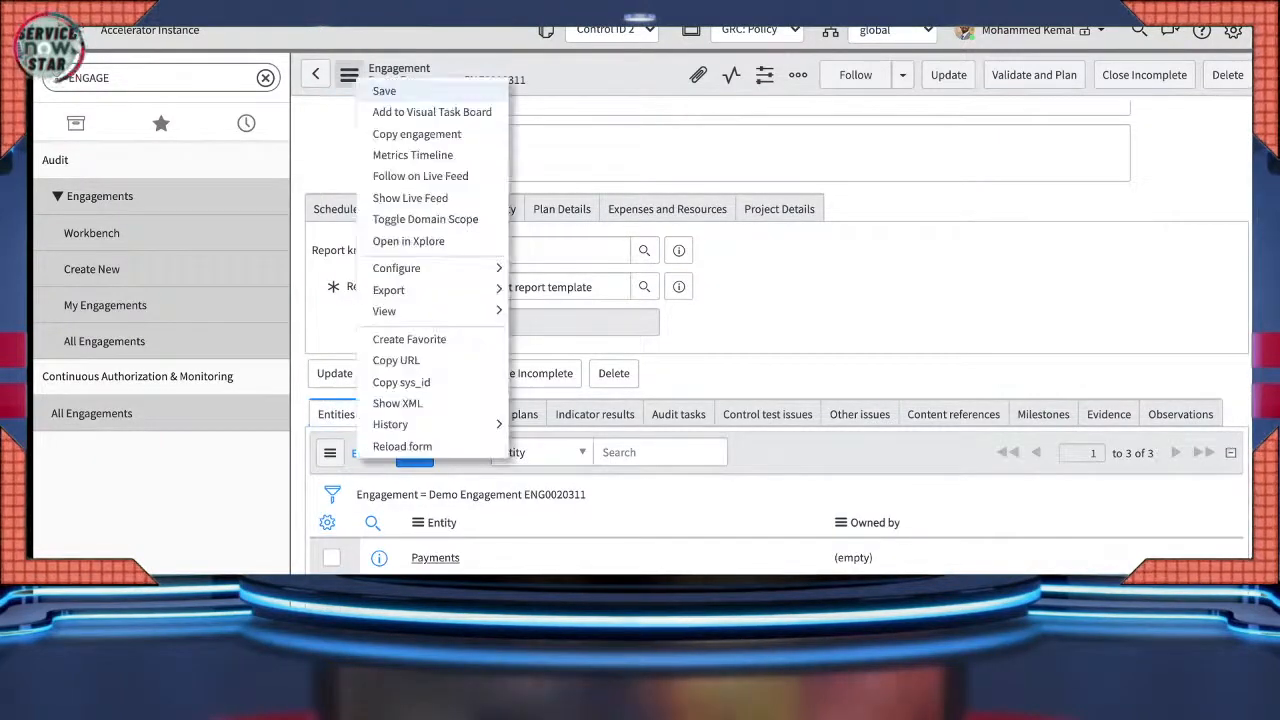
left_click(384, 91)
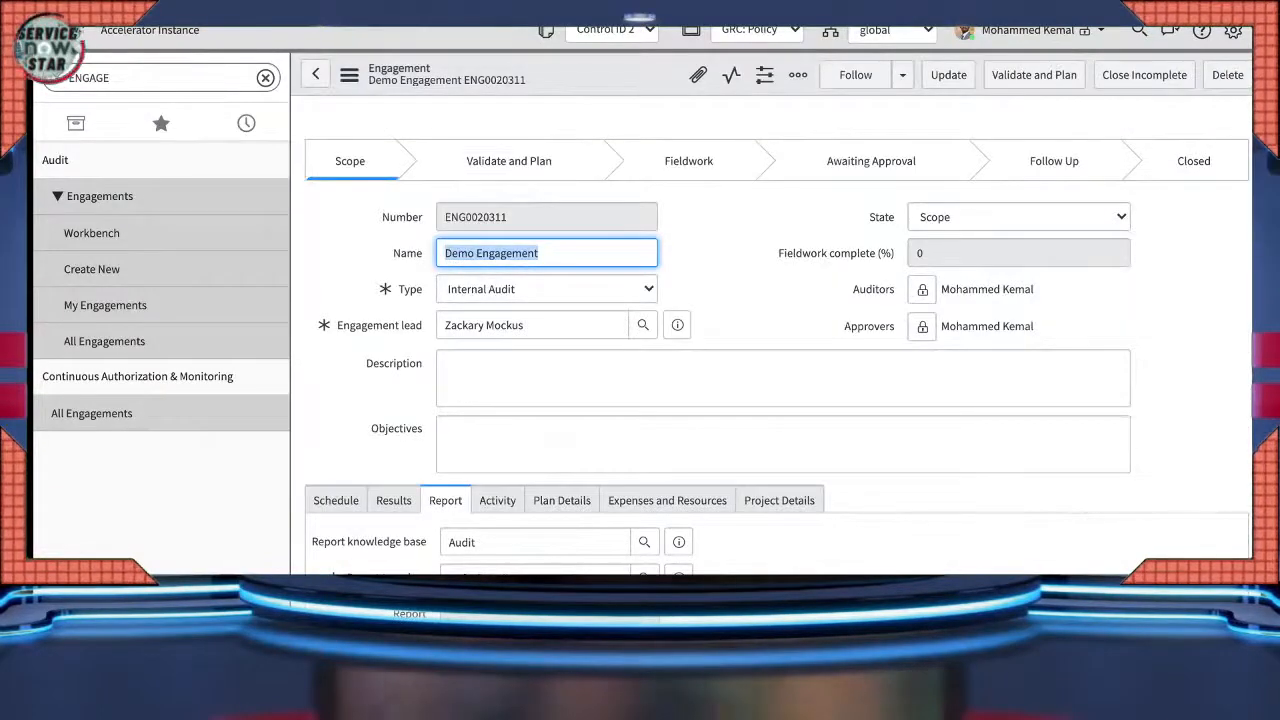
- Associate the Network Gear: LOAD-SD-5807 and General Ledger entities with the engagement as well, and save the record
scroll(396, 271, "down", 3)
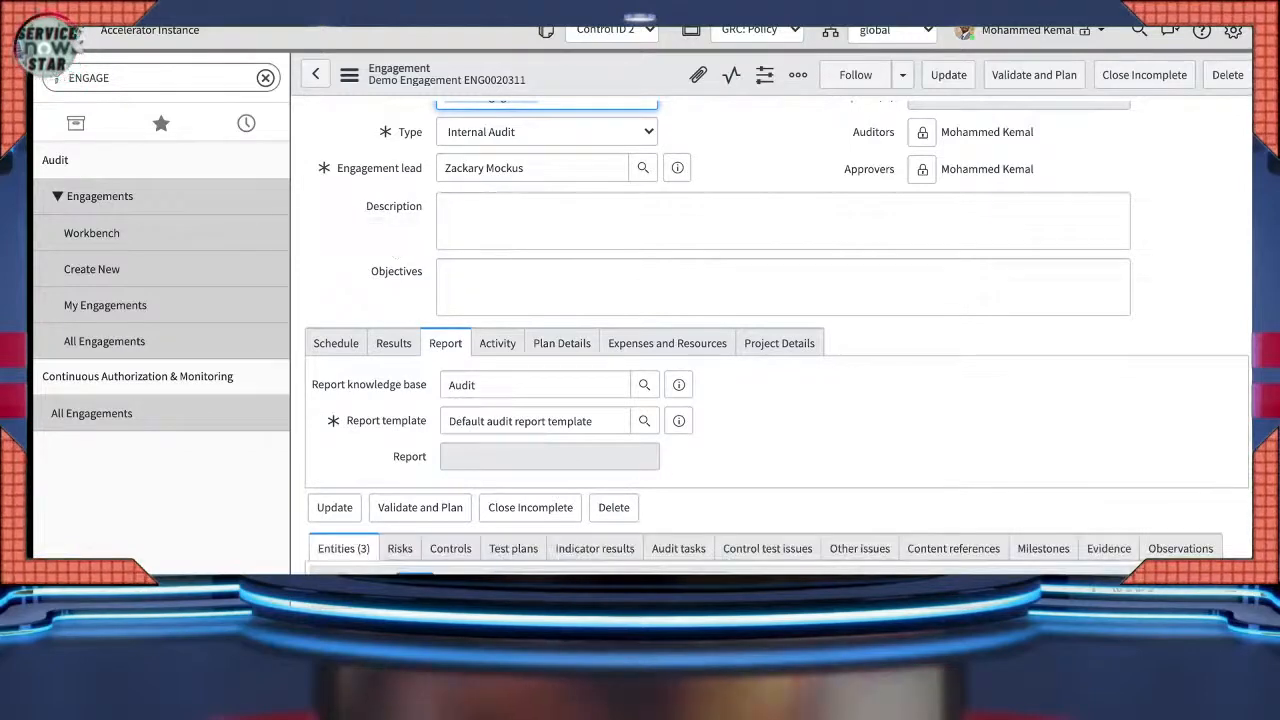
scroll(777, 335, "down", 3)
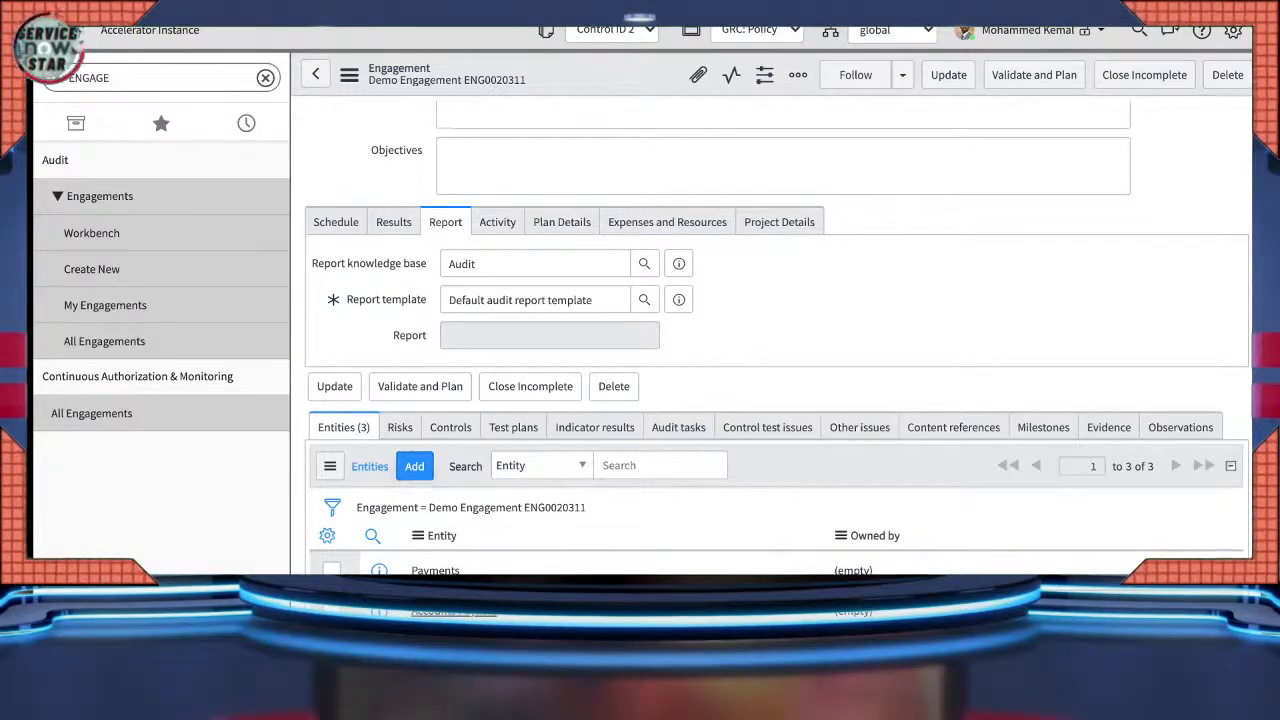
left_click(414, 466)
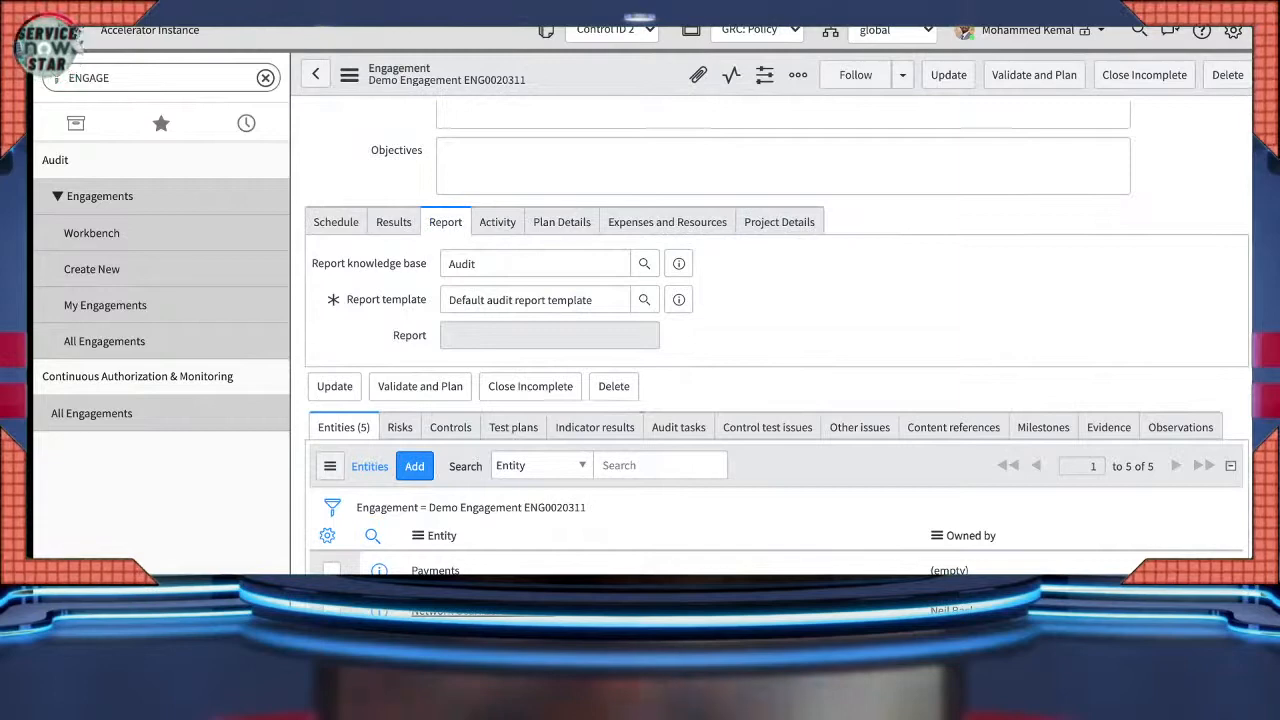
left_click(349, 75)
left_click(384, 91)
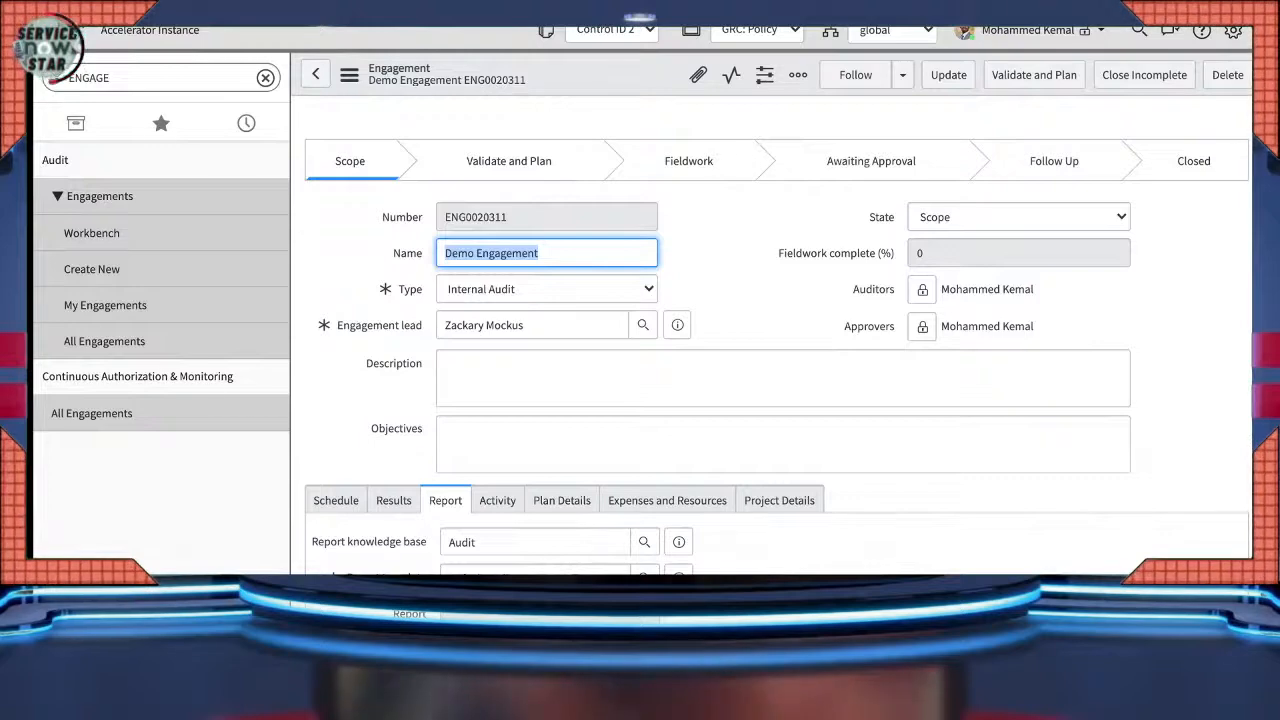
scroll(777, 400, "down", 2)
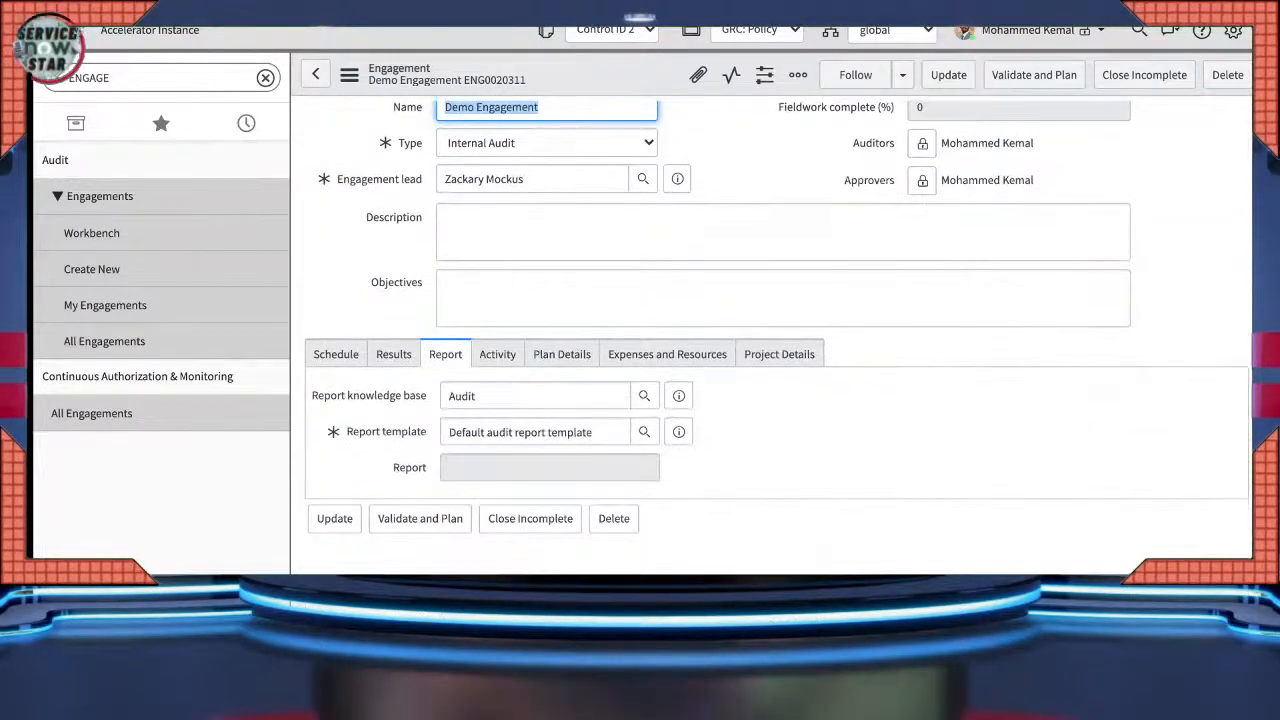
scroll(777, 400, "down", 2)
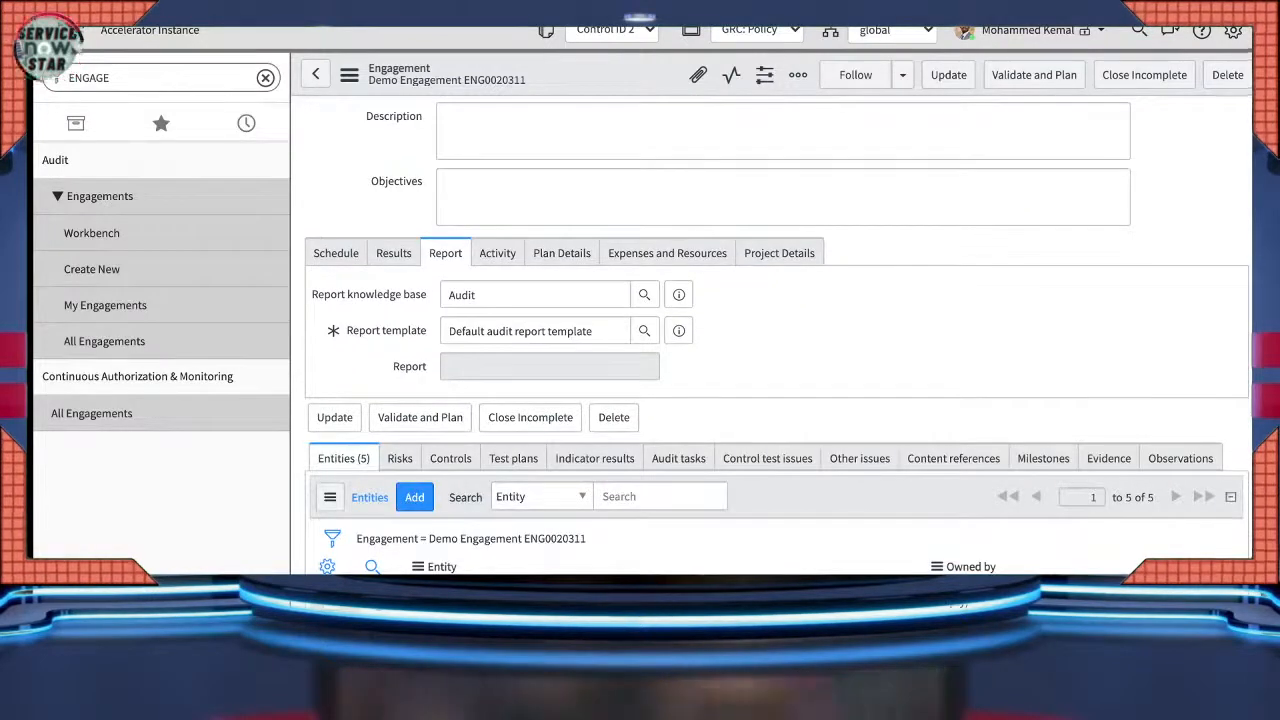
scroll(677, 276, "up", 3)
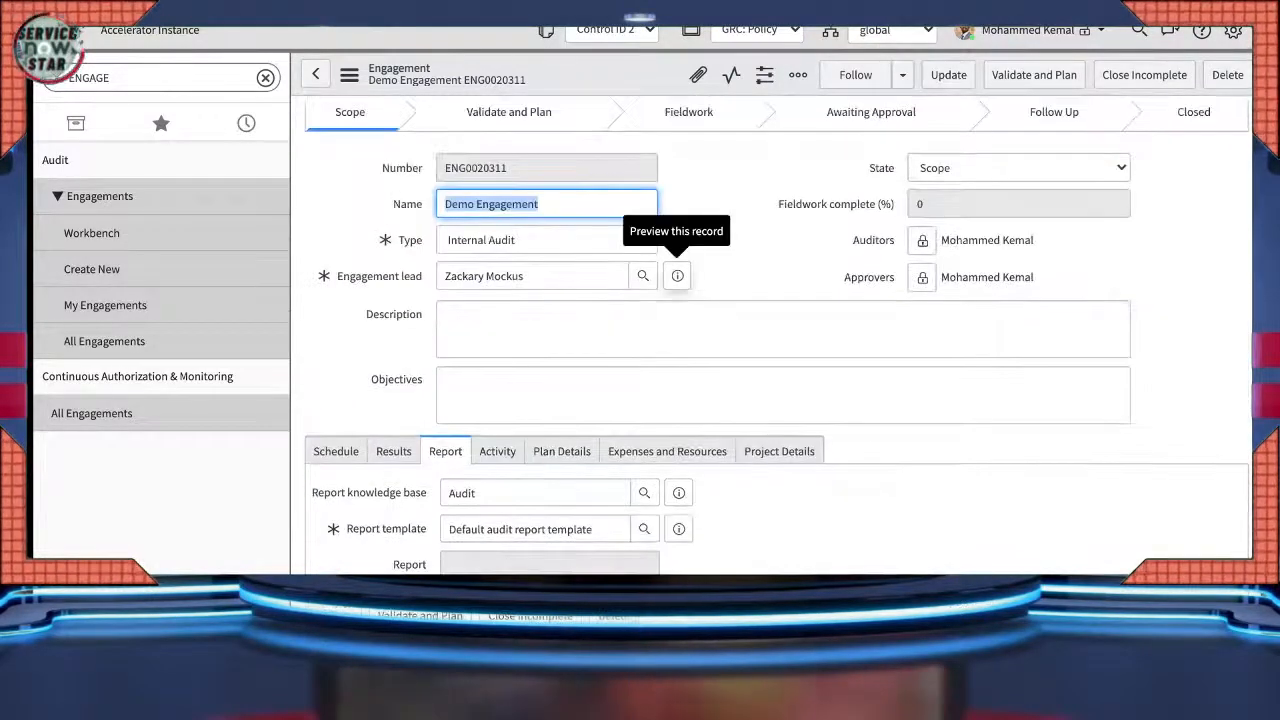
scroll(677, 276, "down", 2)
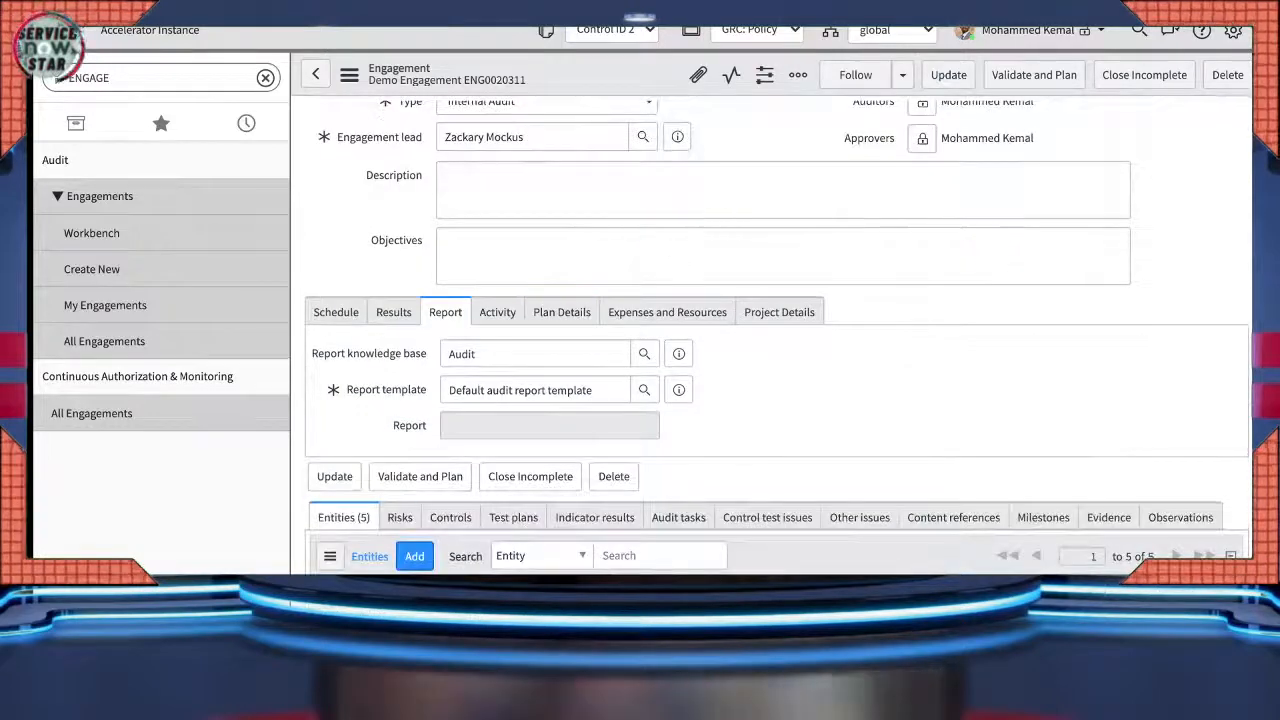
scroll(677, 276, "down", 2)
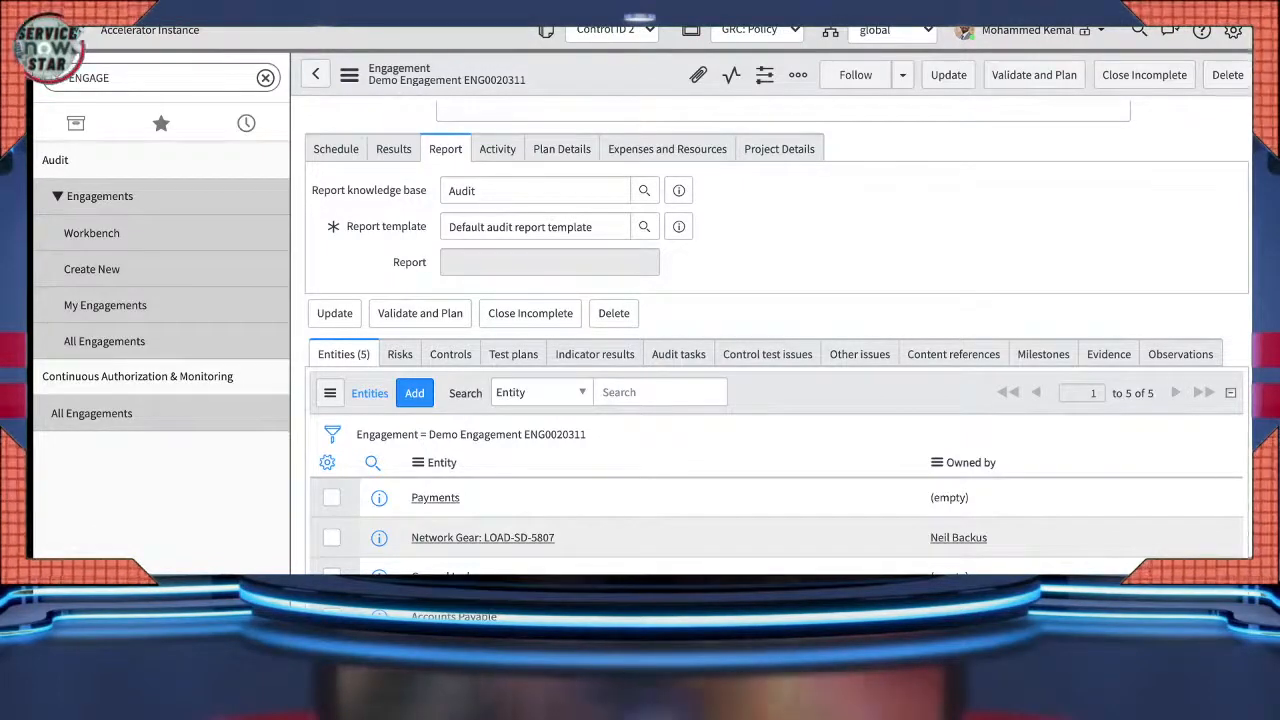
scroll(770, 335, "up", 3)
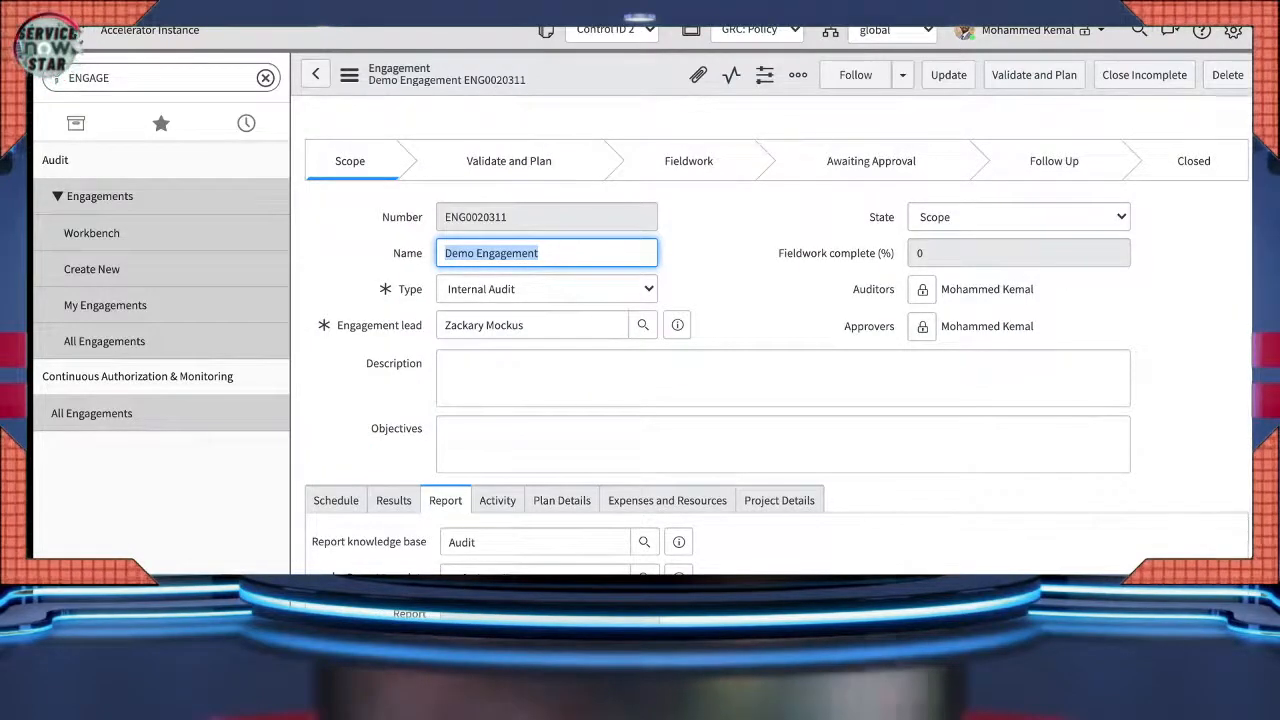
- Set the engagement's state to Validate and save the record
left_click(1019, 217)
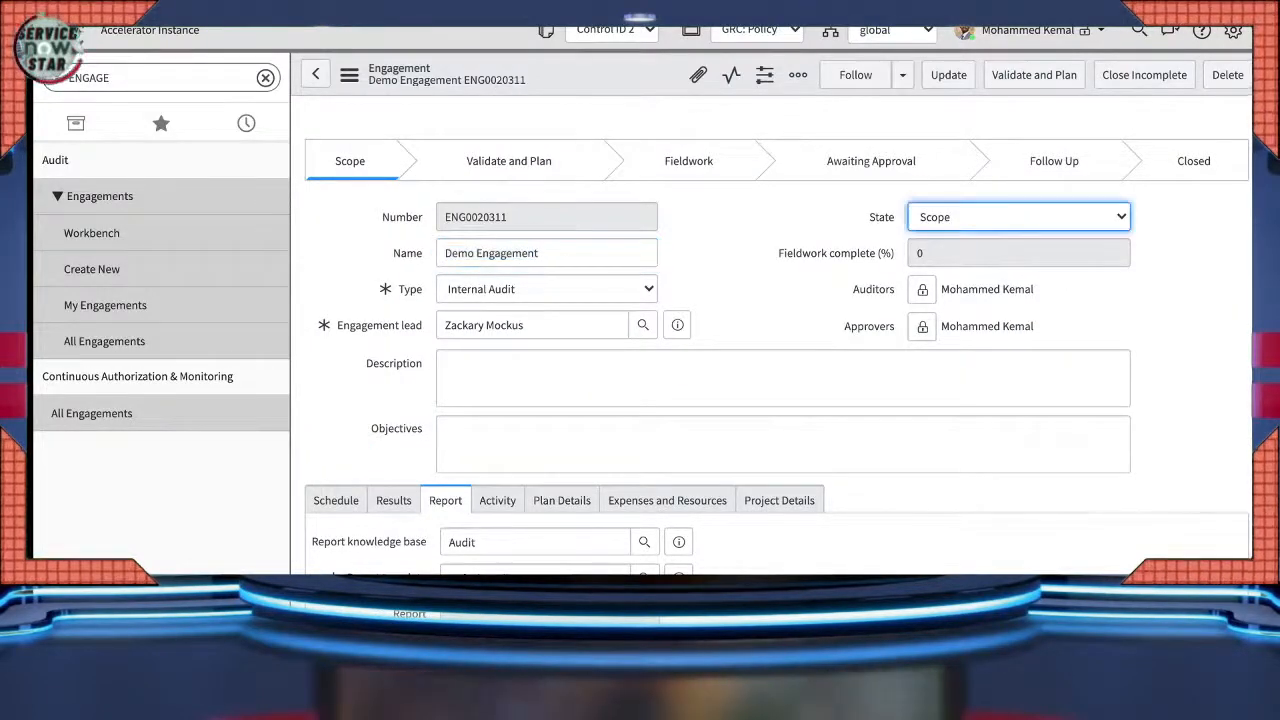
left_click(1000, 240)
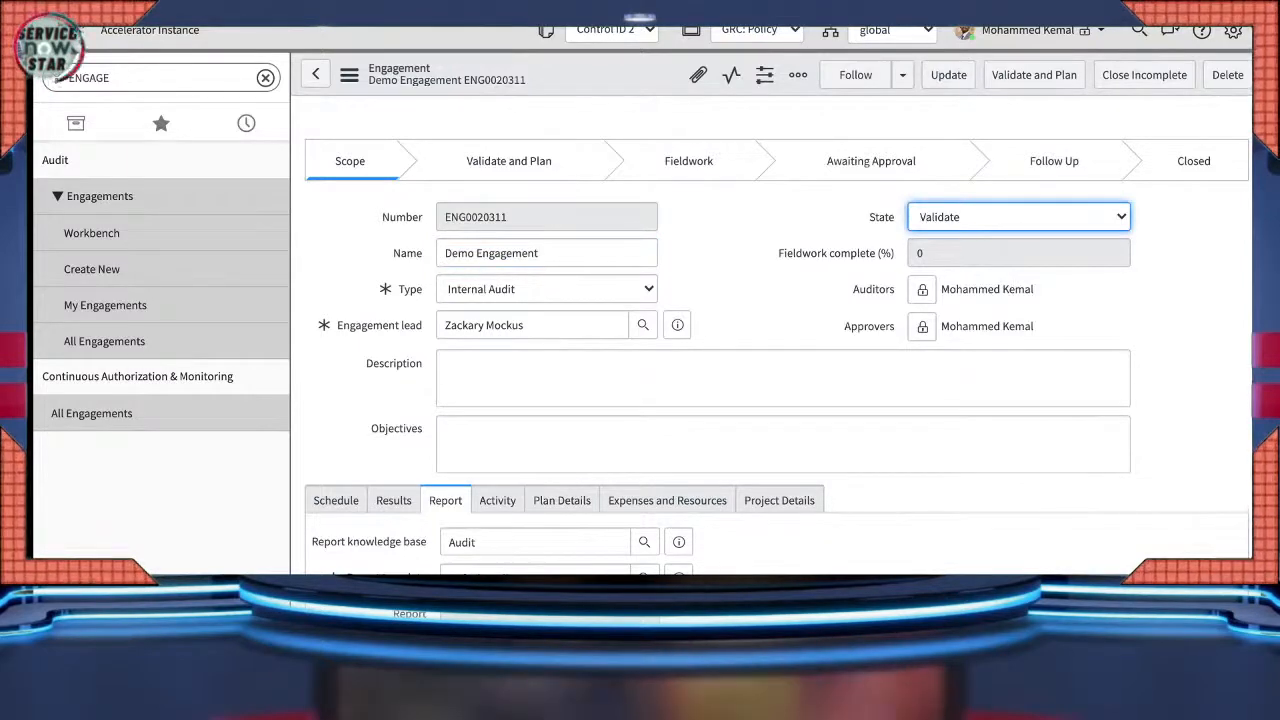
left_click(349, 75)
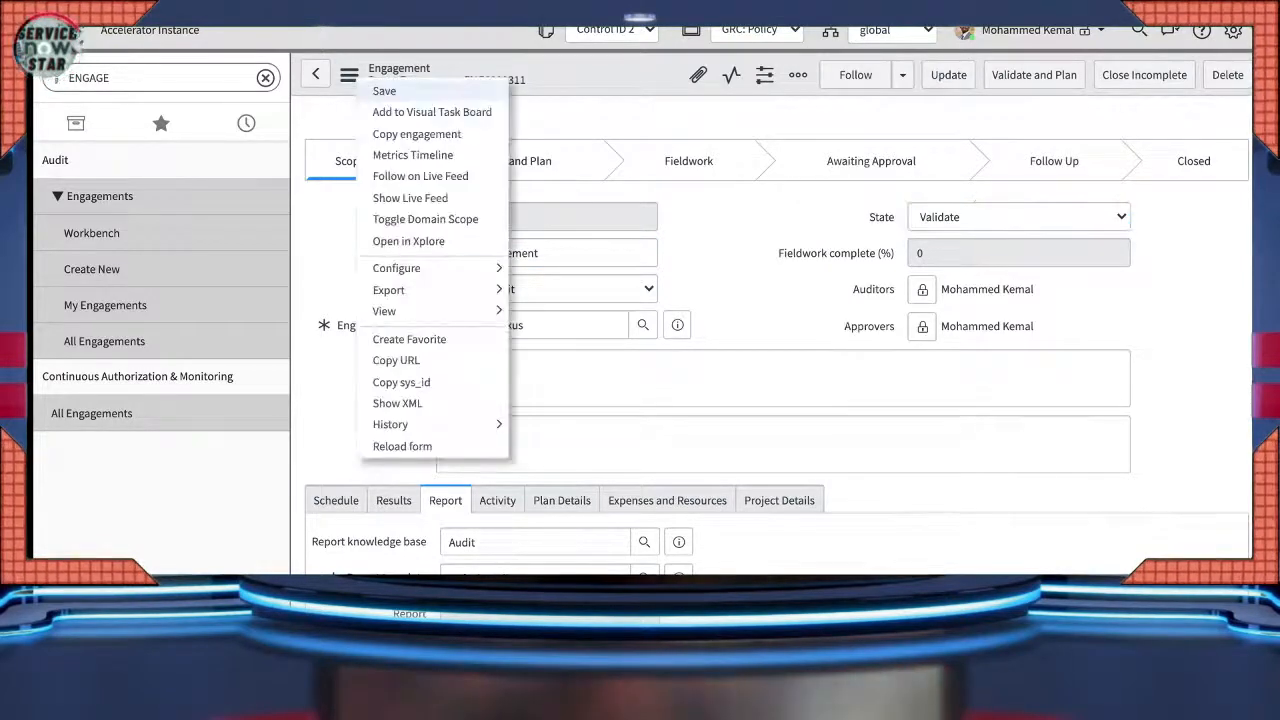
left_click(384, 91)
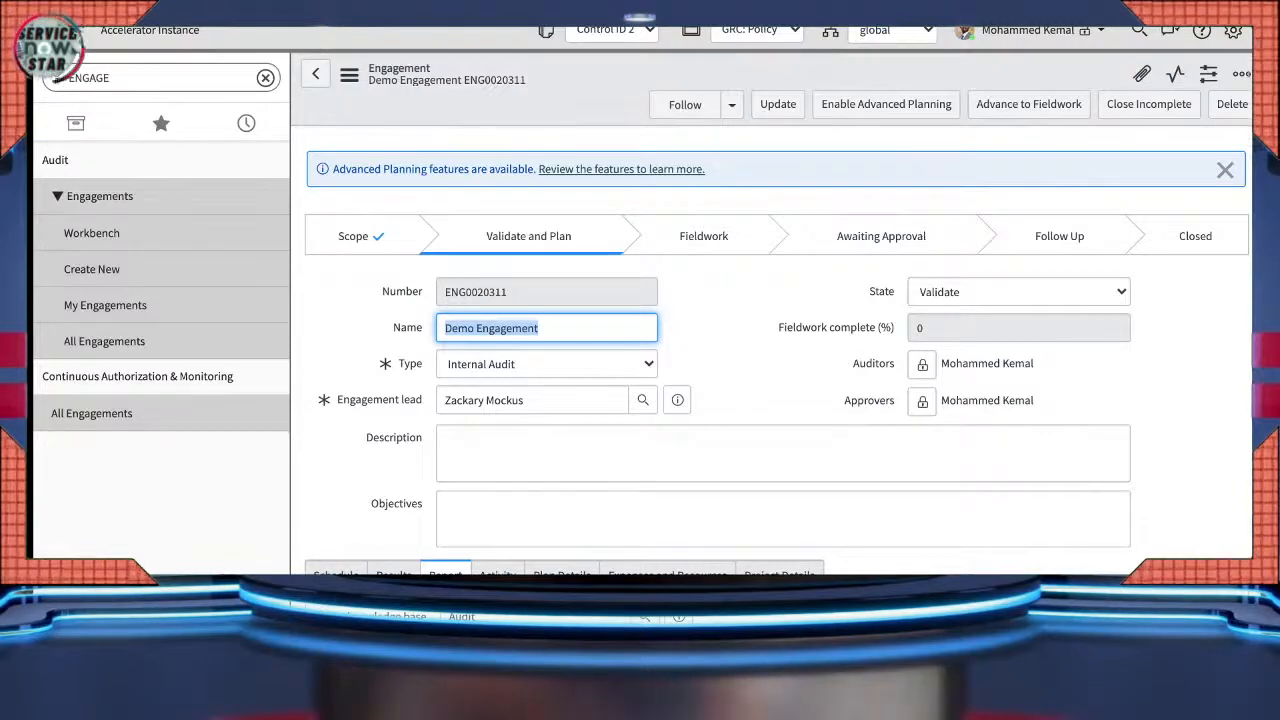
- Review the engagement's related entities, risks and controls in the Validate and Plan stage
scroll(777, 350, "down", 4)
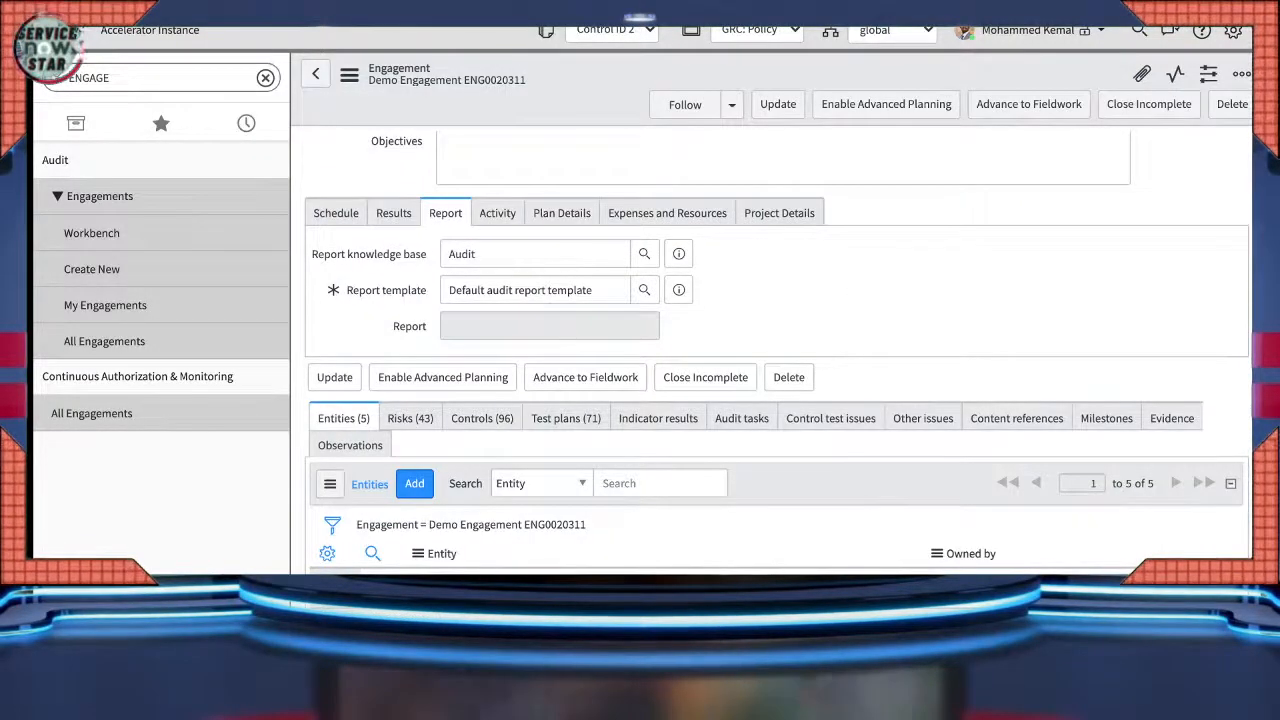
scroll(777, 350, "up", 4)
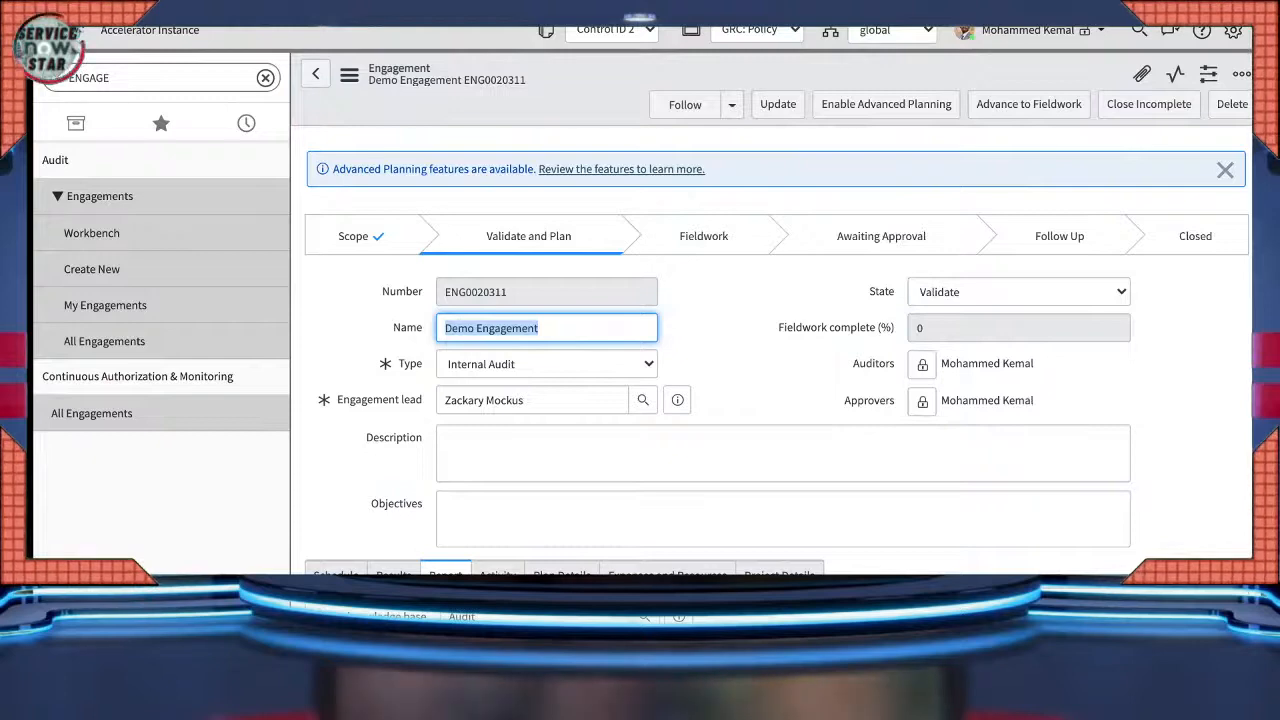
scroll(777, 350, "down", 2)
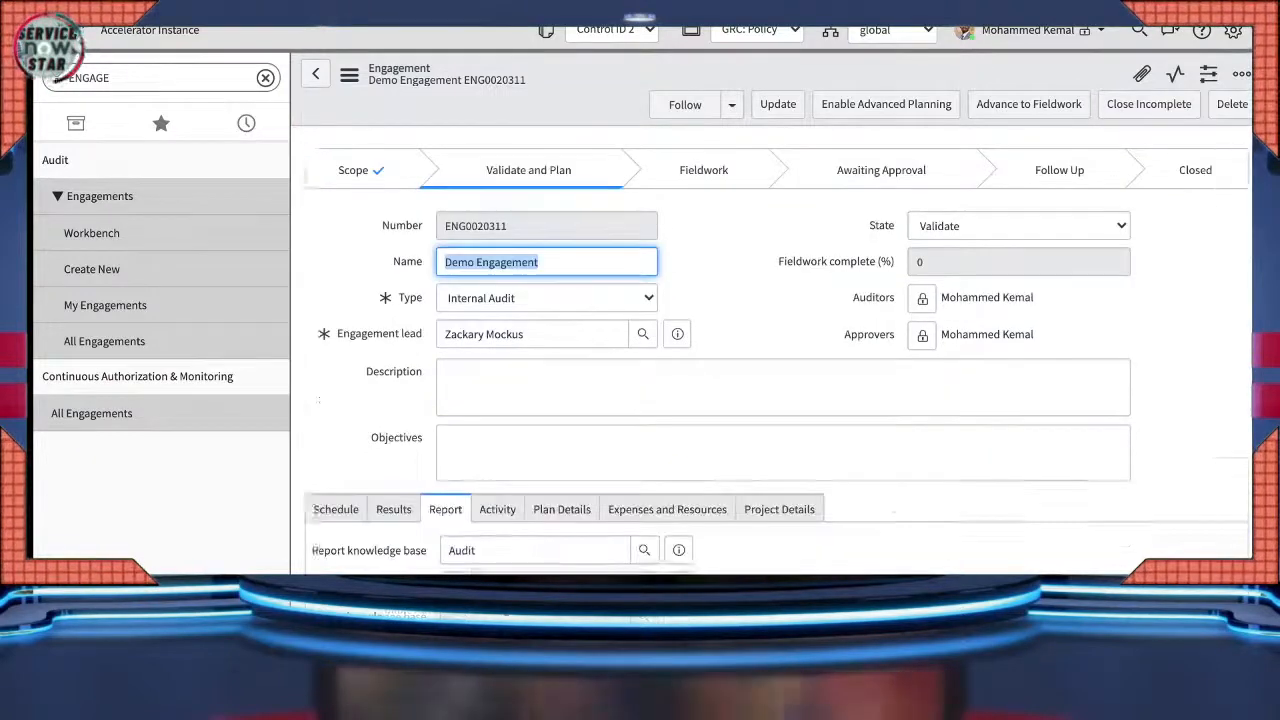
scroll(777, 350, "down", 1)
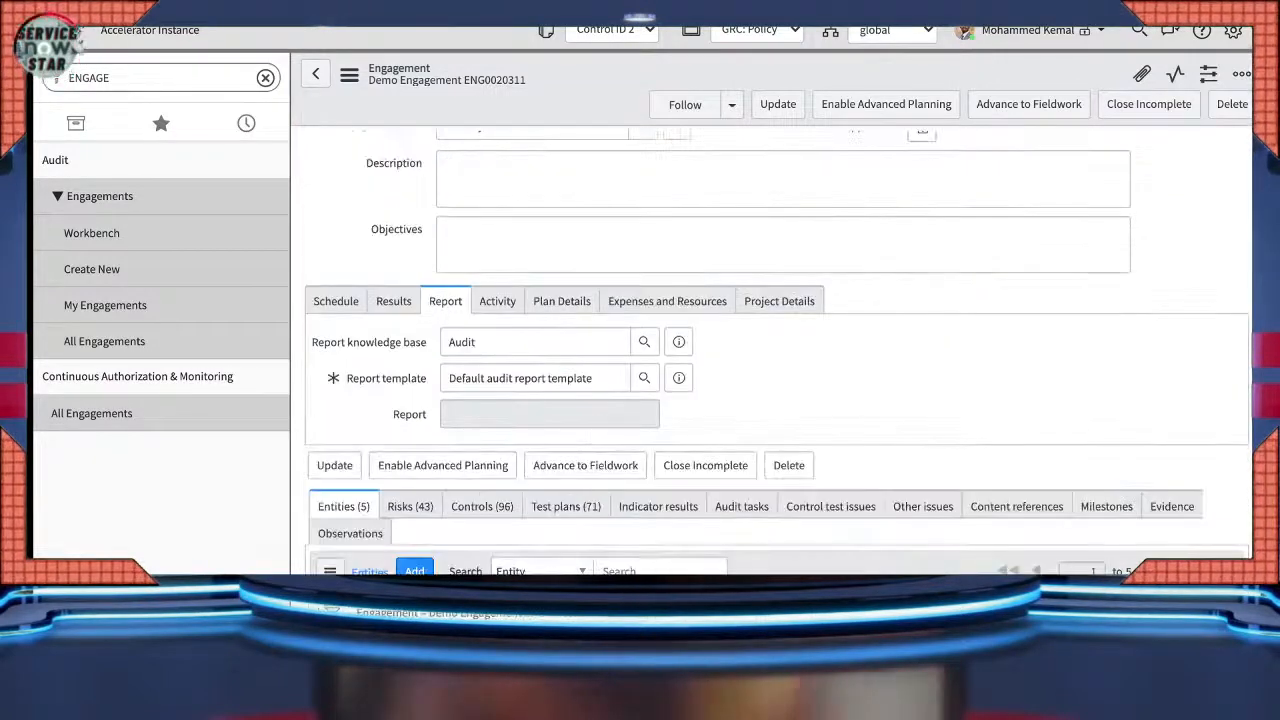
scroll(777, 350, "down", 2)
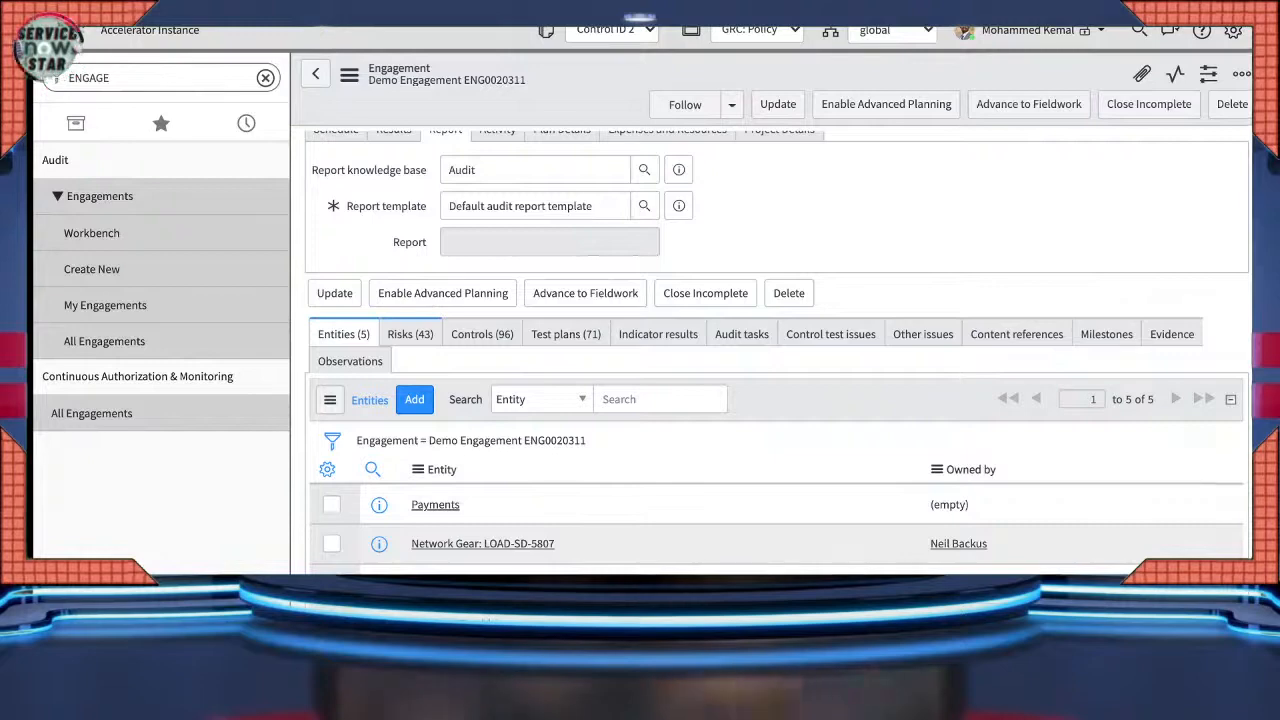
left_click(410, 335)
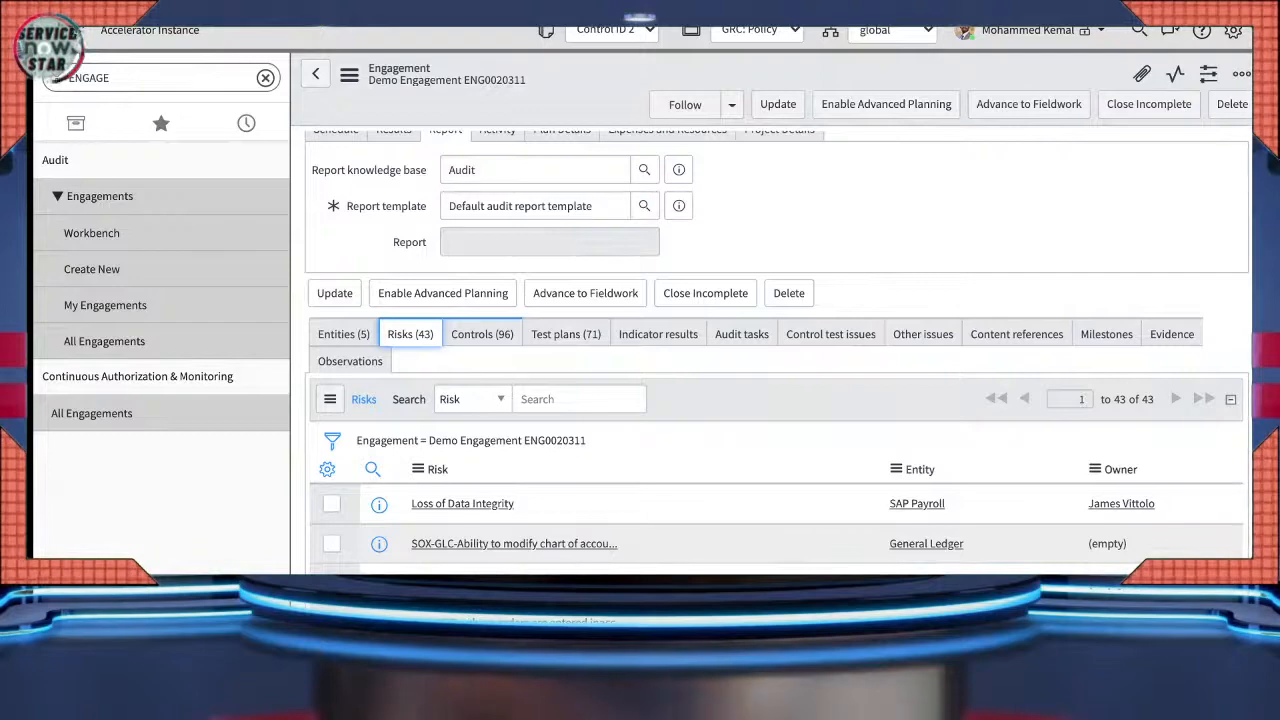
left_click(482, 334)
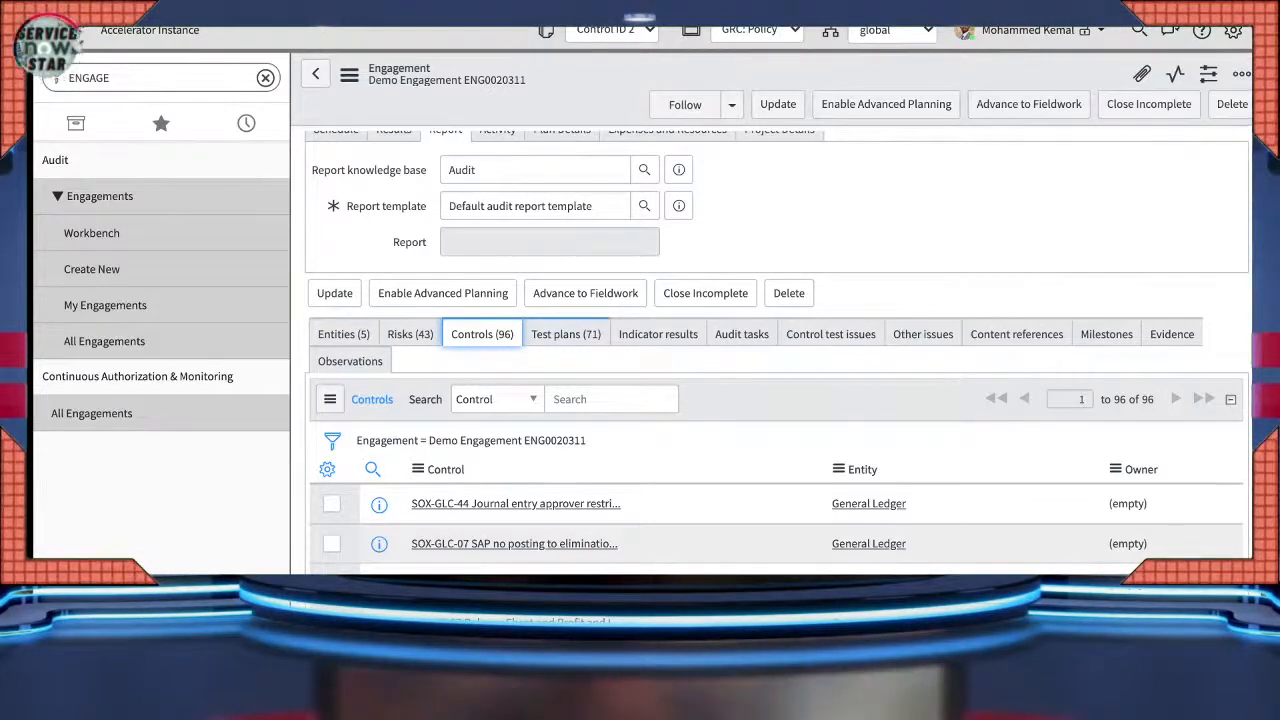
- Generate control tests for the GLC-02 Master Data Change Access test plan of the engagement
left_click(566, 335)
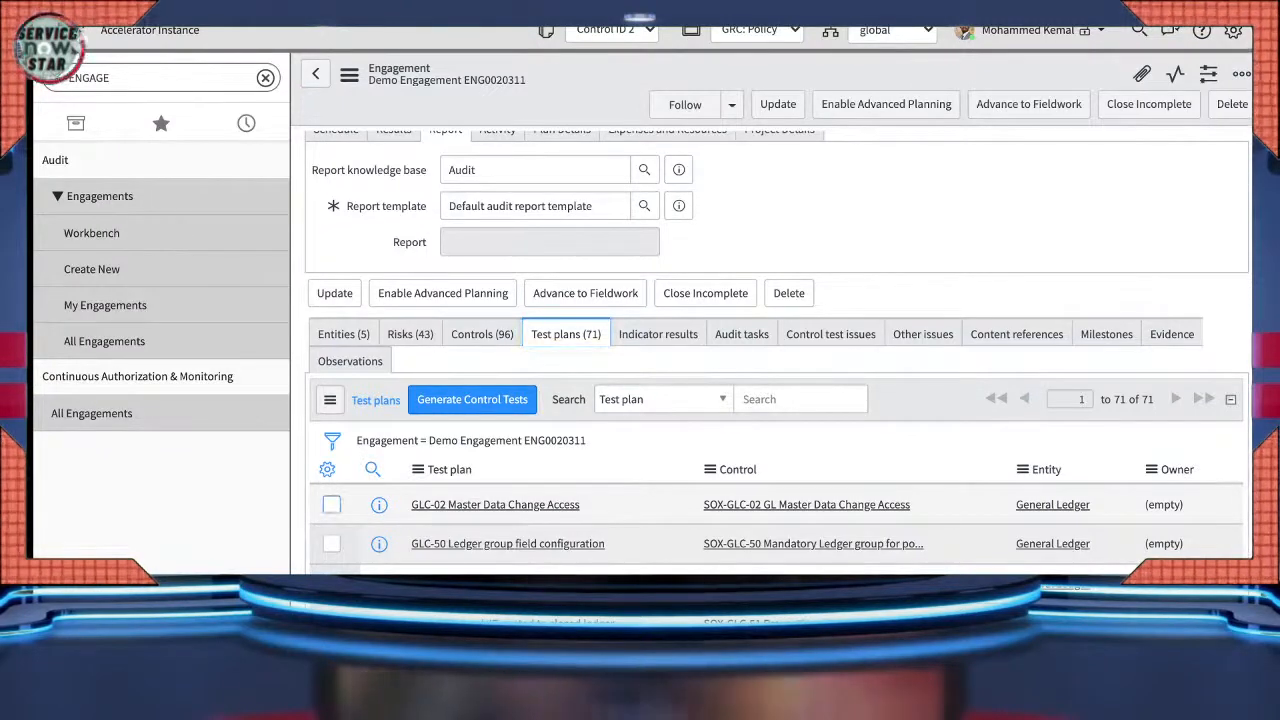
left_click(331, 504)
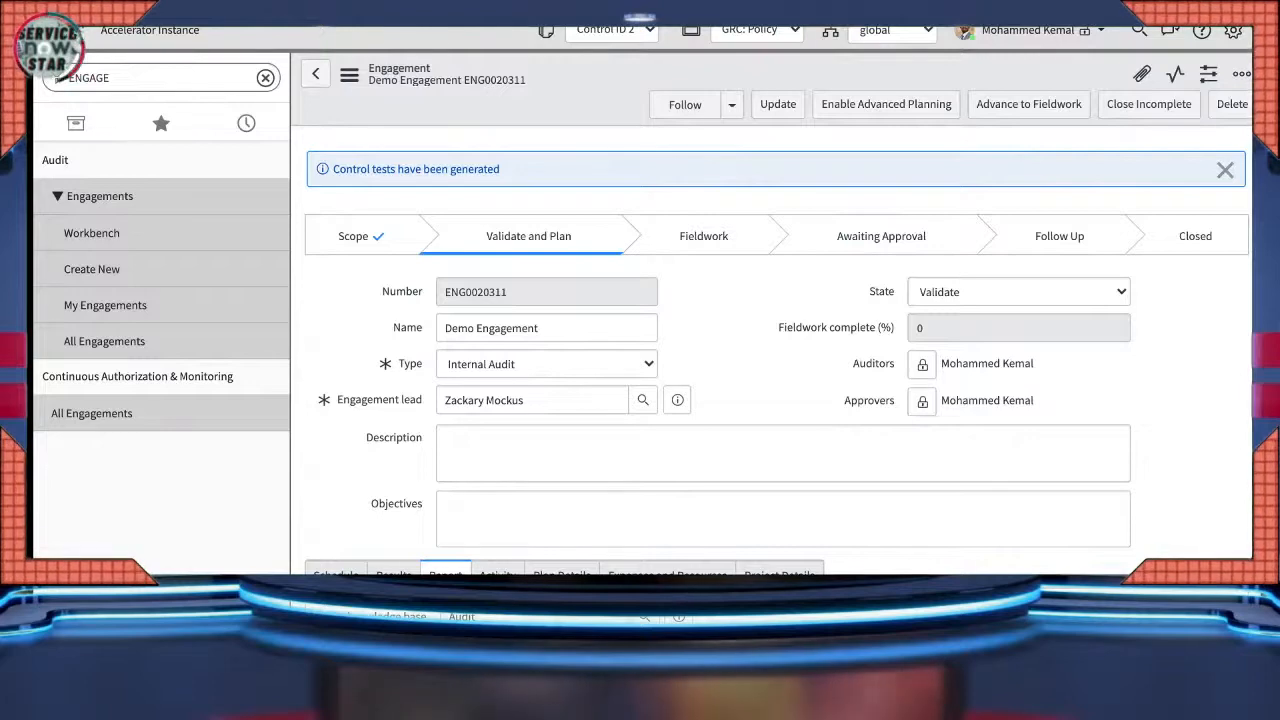
scroll(777, 370, "down", 5)
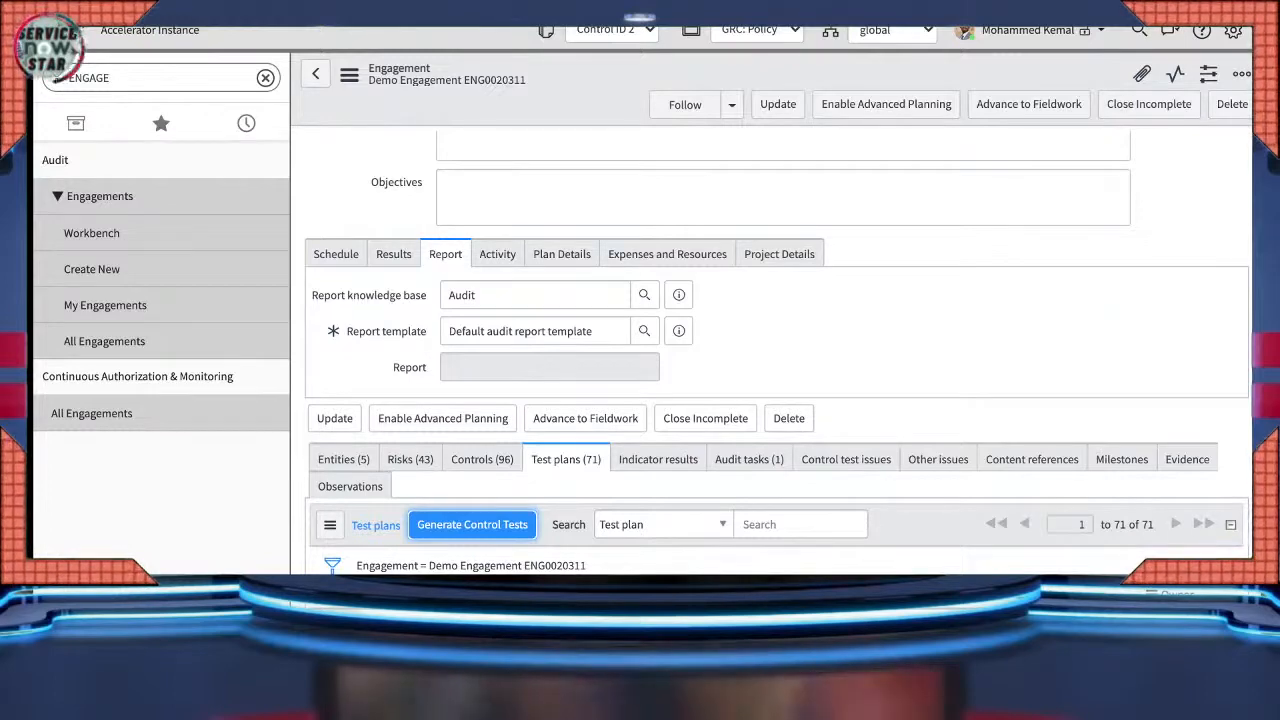
- Examine the engagement's entities again and read through the list of risks with the entity each one belongs to
scroll(777, 370, "down", 1)
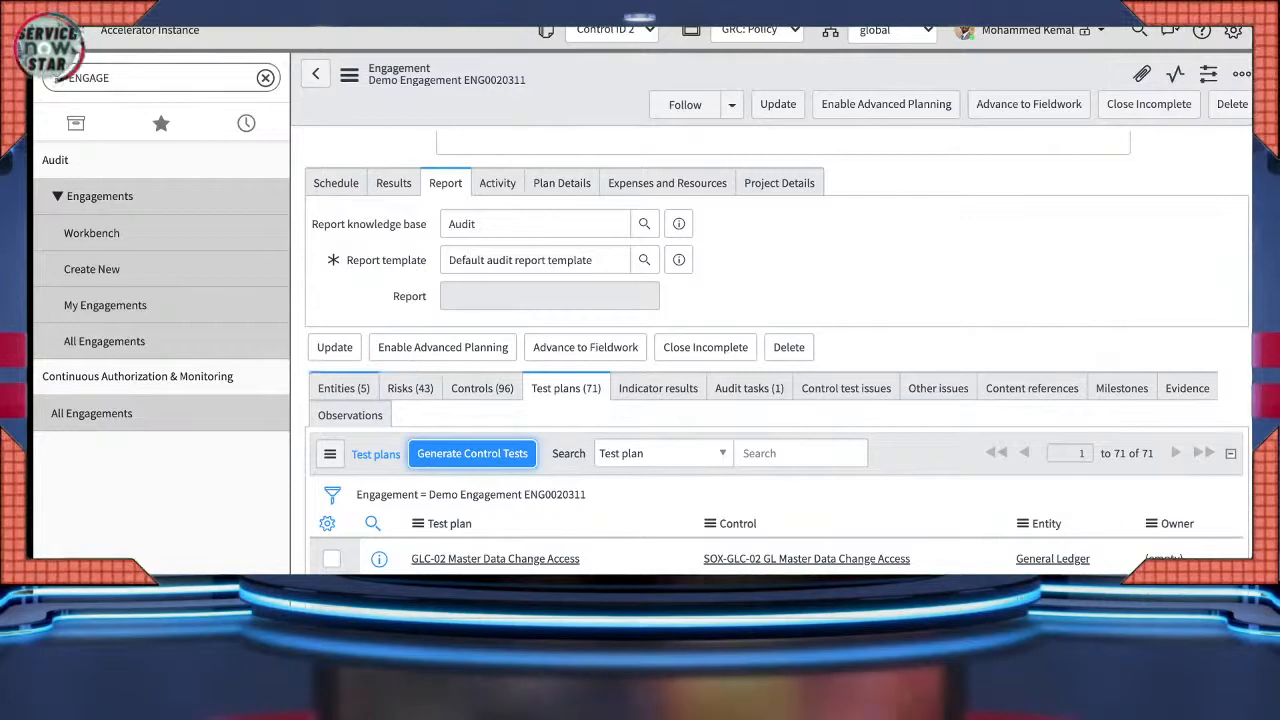
left_click(343, 388)
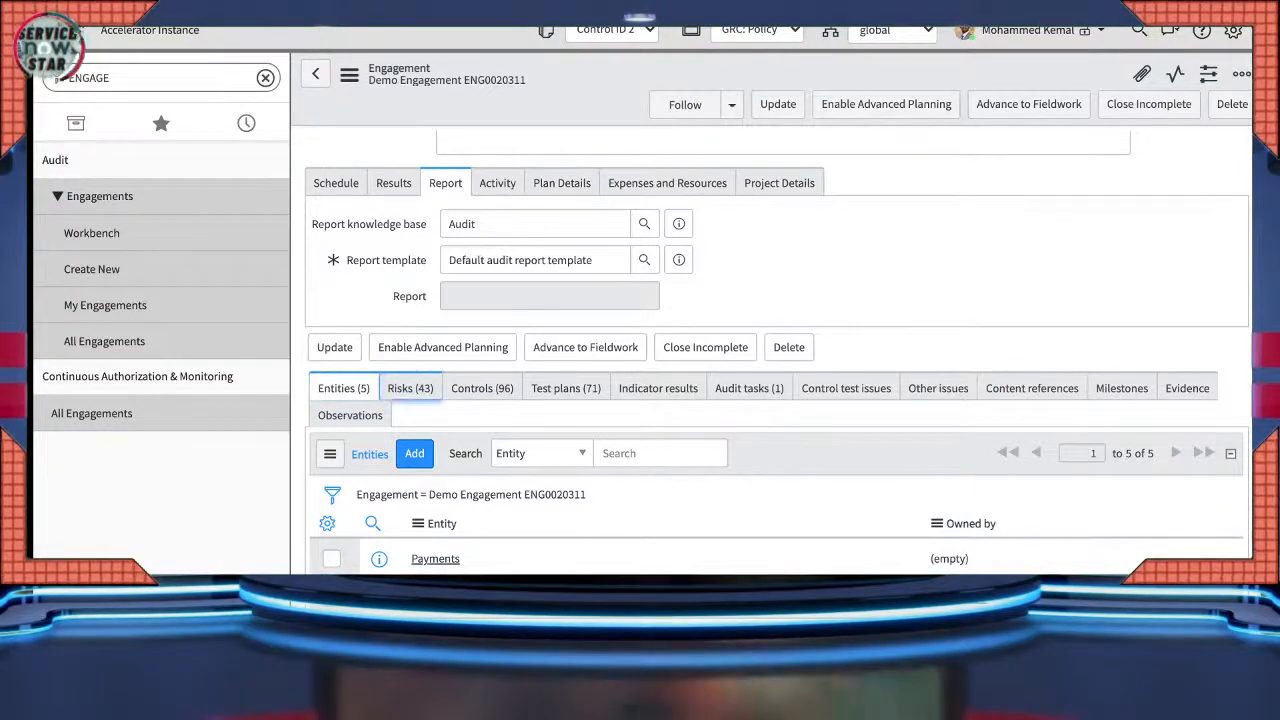
left_click(410, 388)
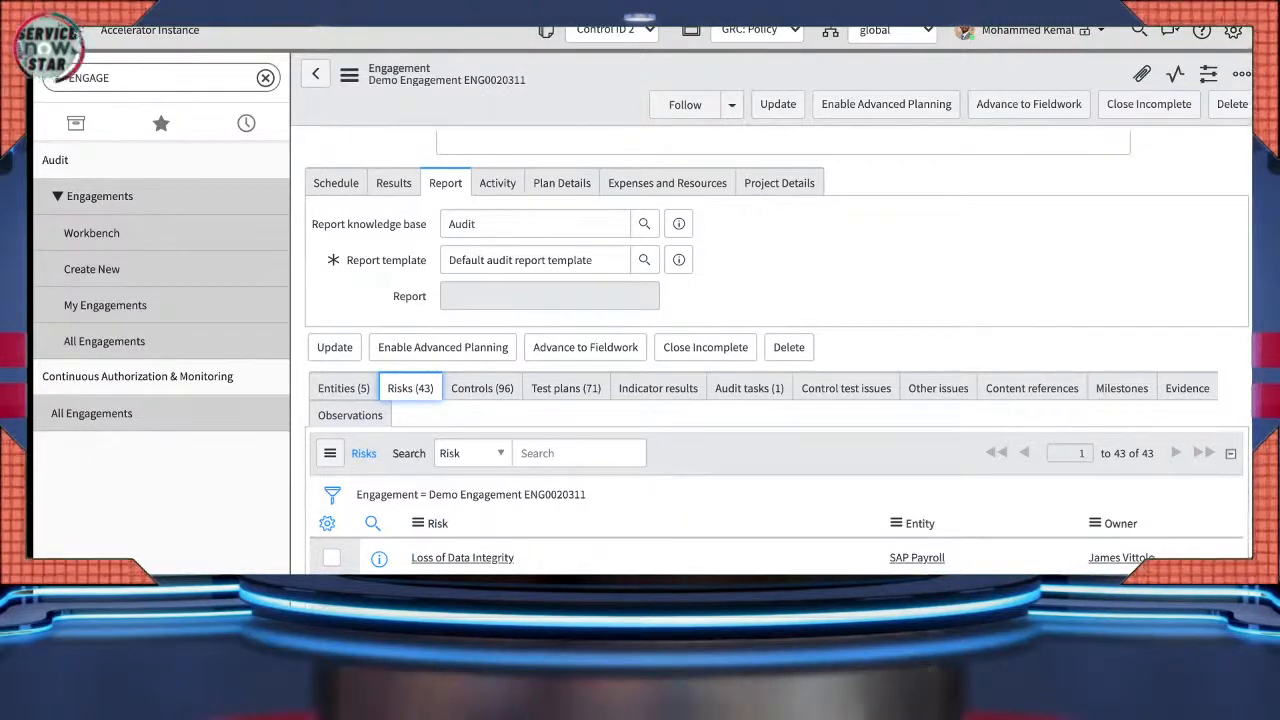
scroll(777, 350, "down", 3)
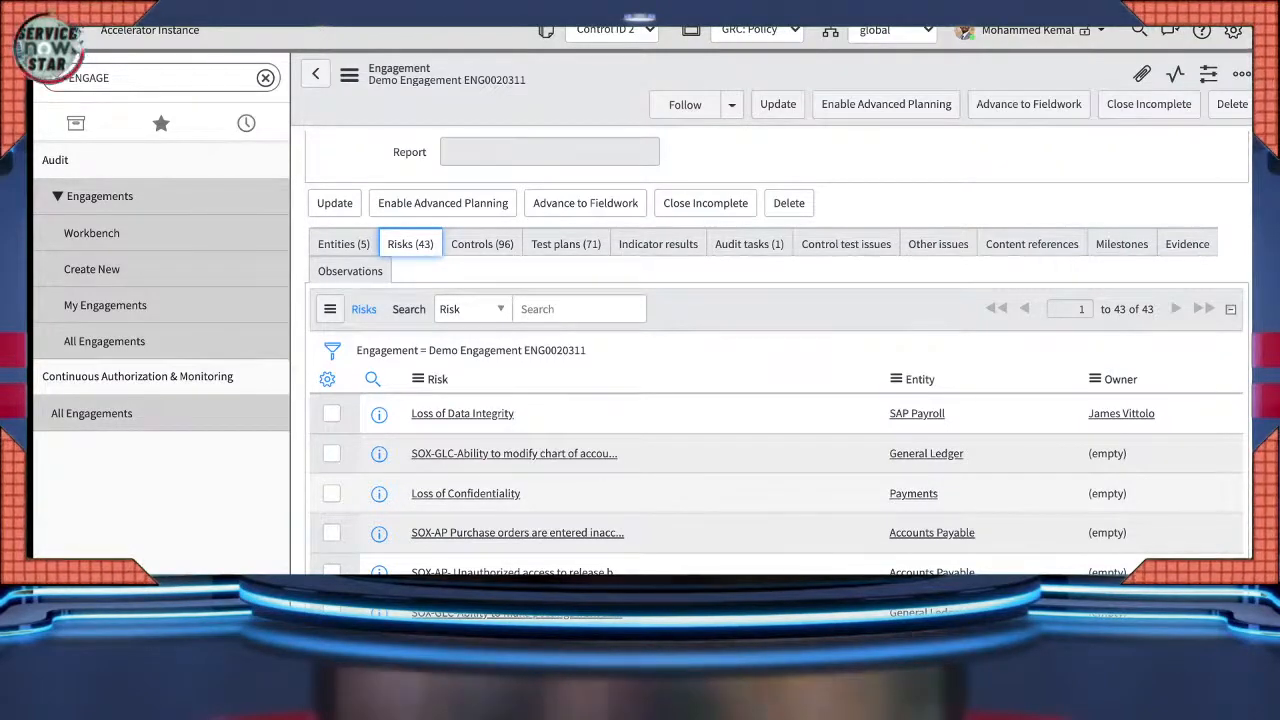
scroll(600, 380, "down", 2)
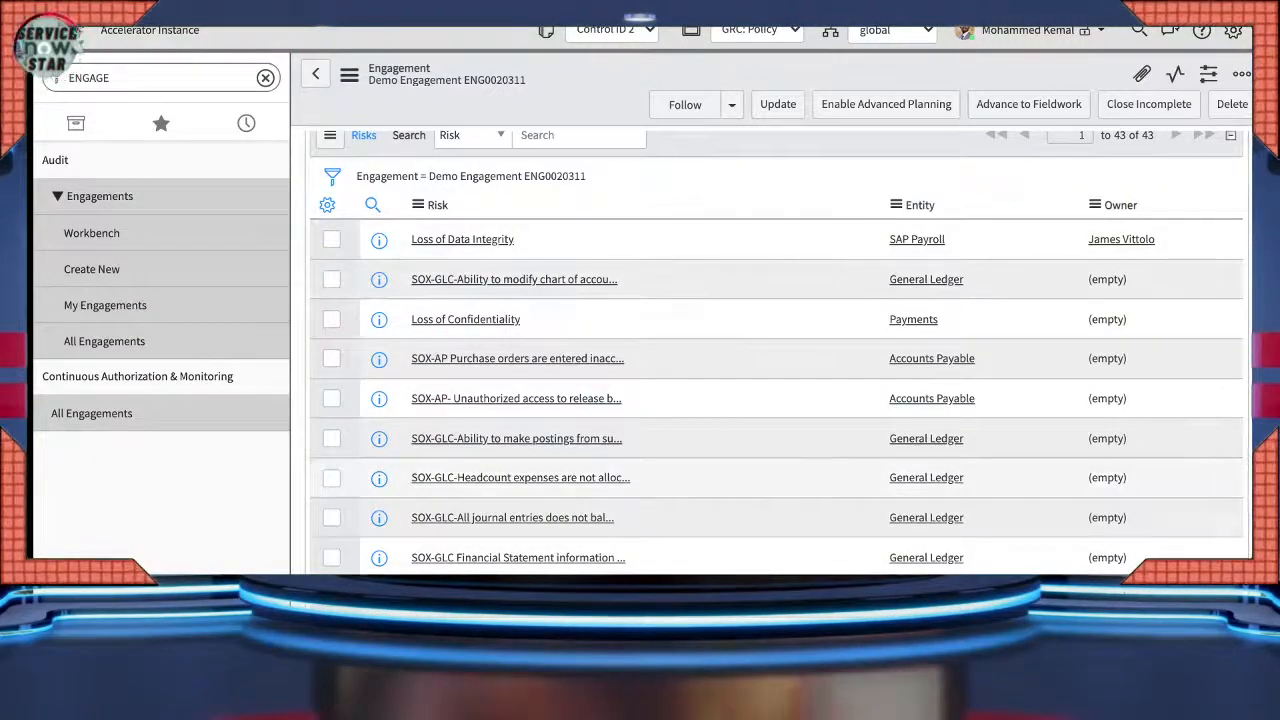
scroll(620, 470, "down", 4)
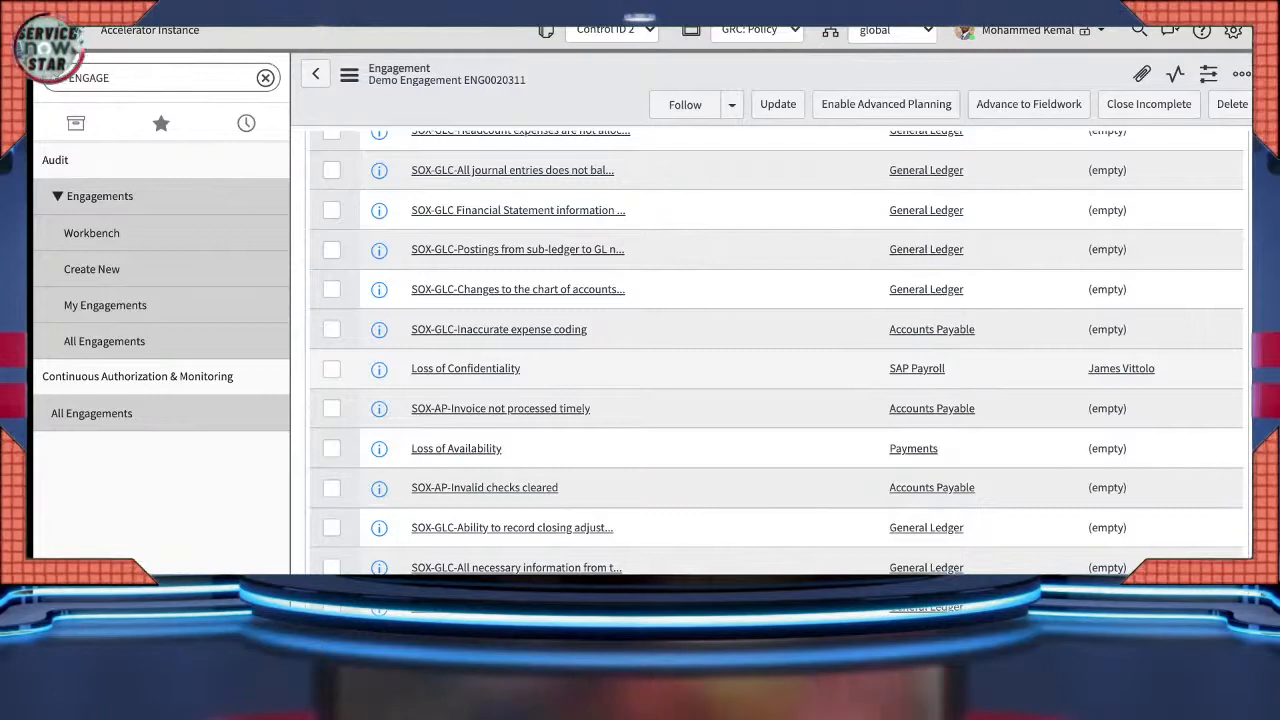
scroll(776, 350, "down", 3)
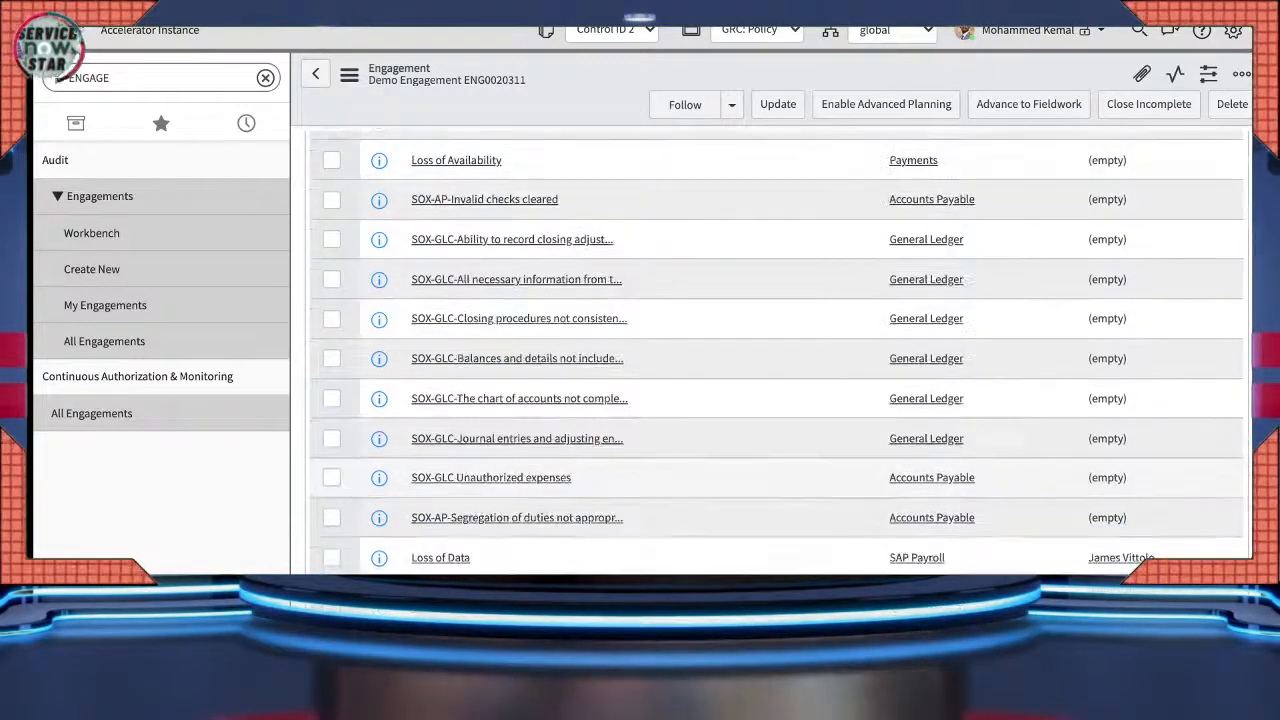
scroll(776, 350, "down", 2)
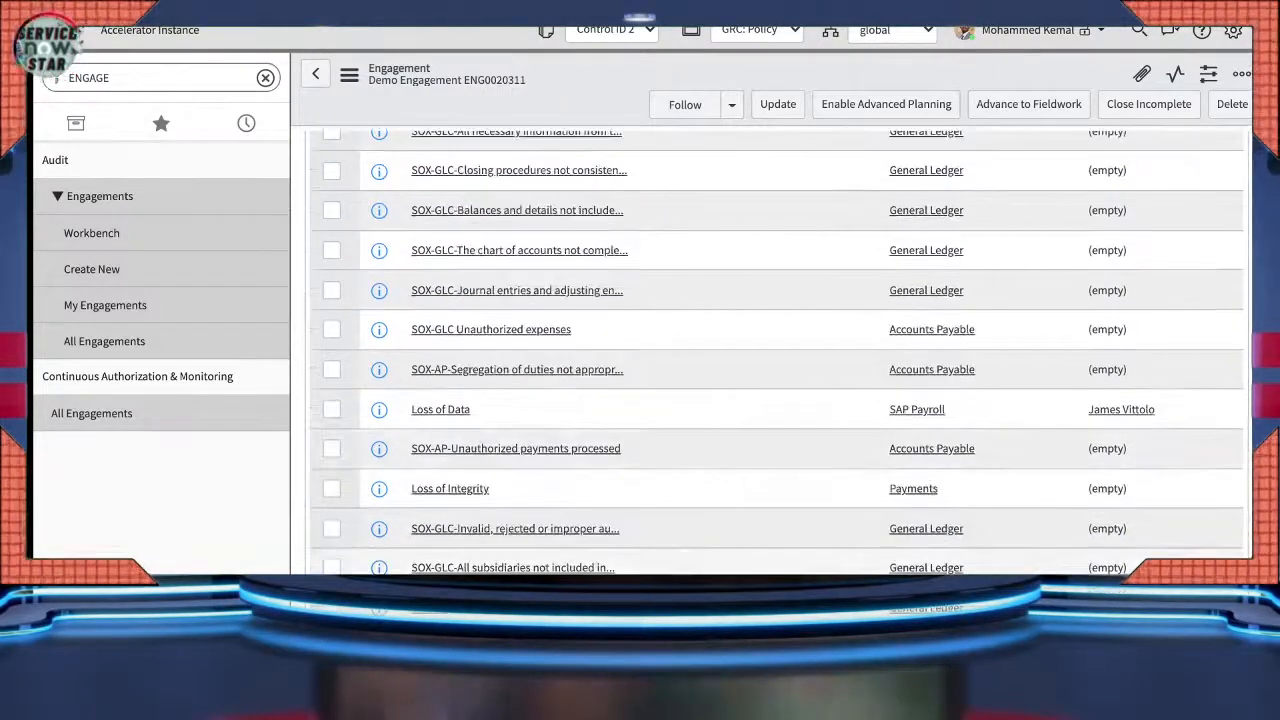
scroll(776, 350, "up", 5)
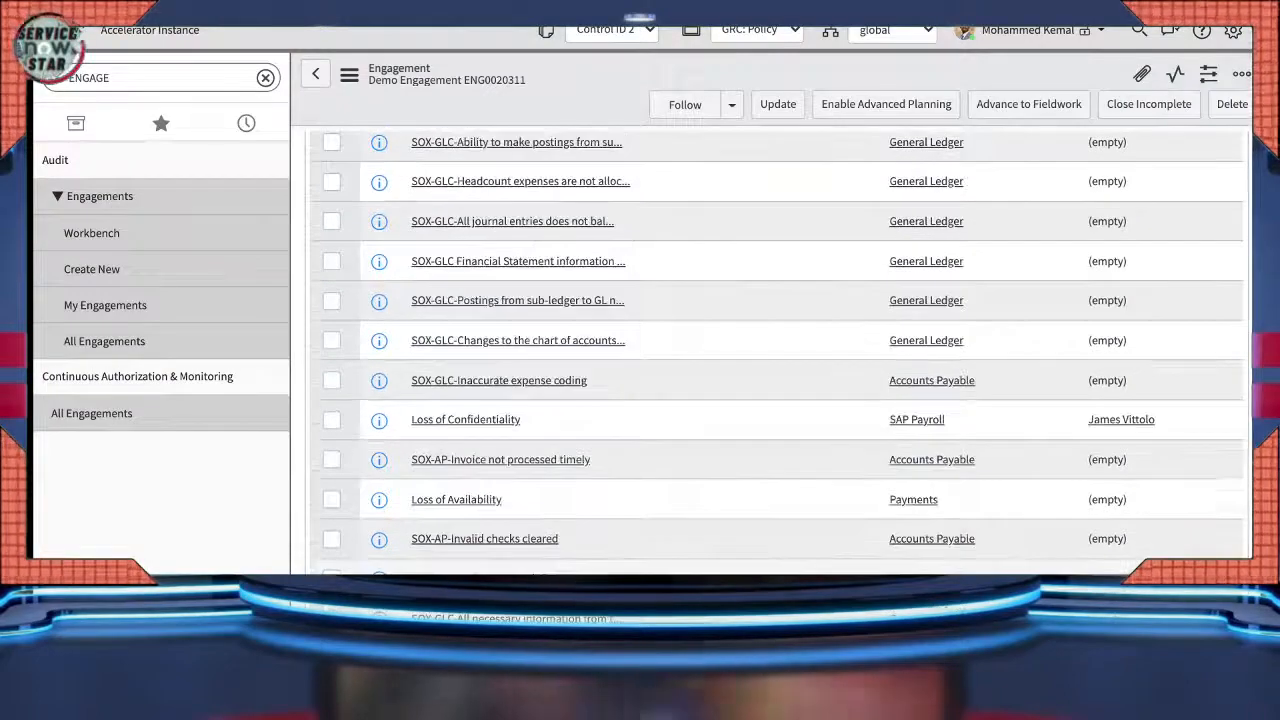
scroll(776, 350, "up", 3)
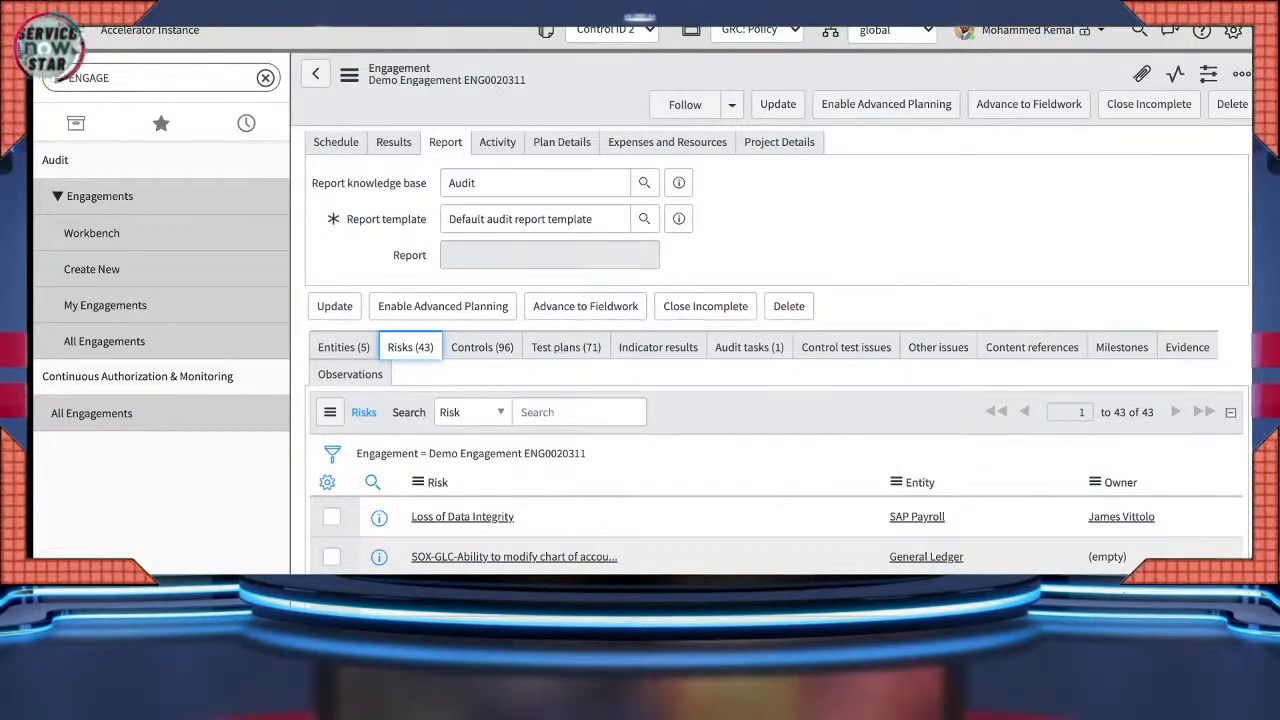
scroll(470, 480, "up", 1)
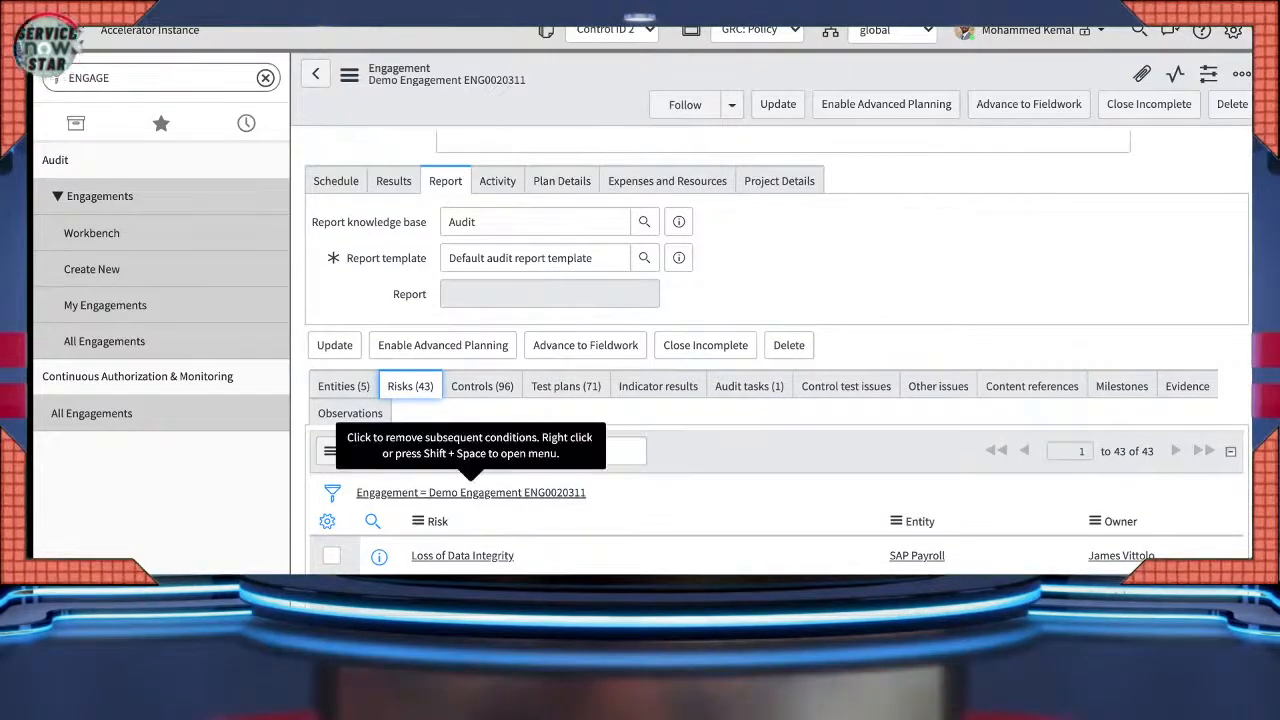
- Check the engagement's audit tasks for the generated control test and compare them with its test plans
scroll(470, 485, "up", 4)
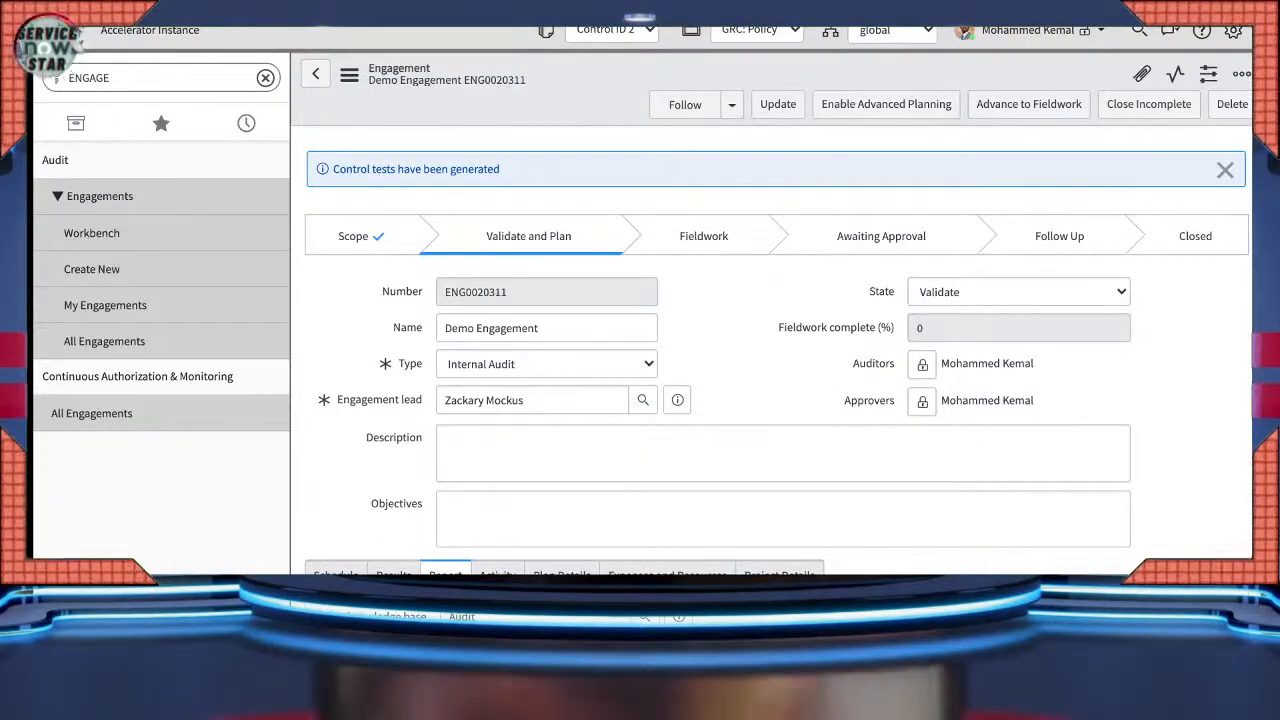
scroll(640, 400, "down", 8)
scroll(640, 400, "up", 3)
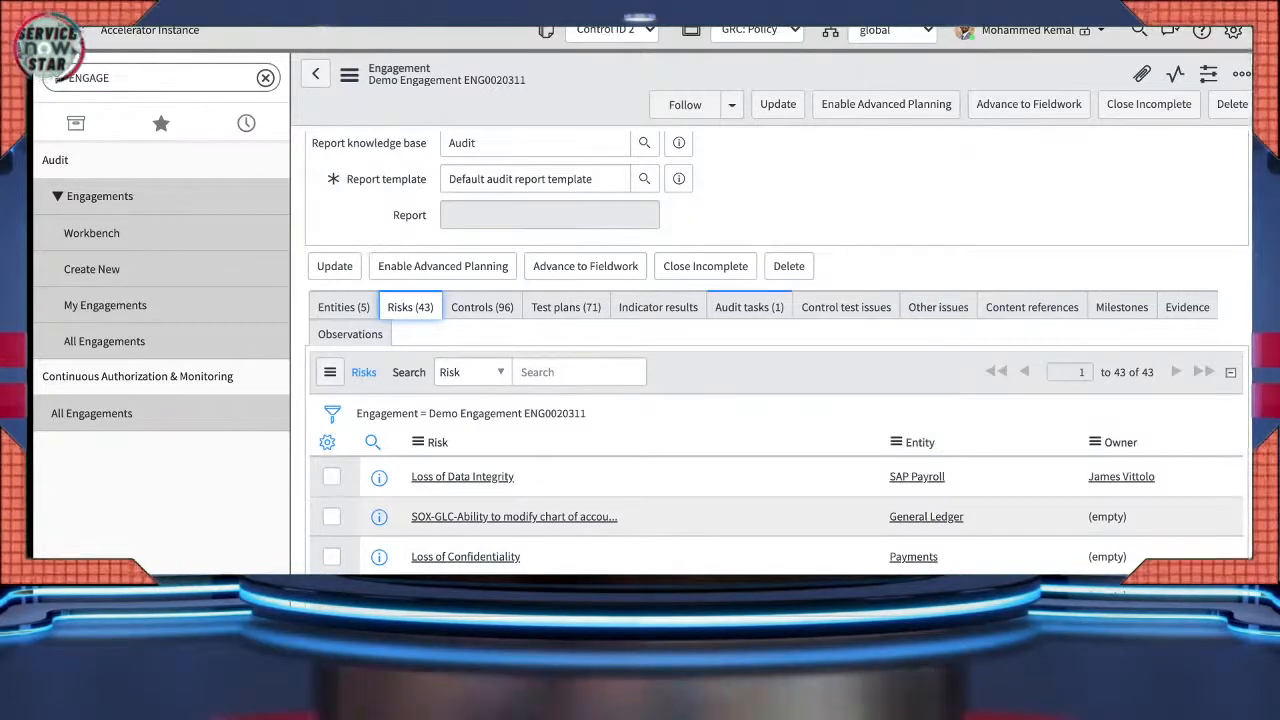
left_click(749, 307)
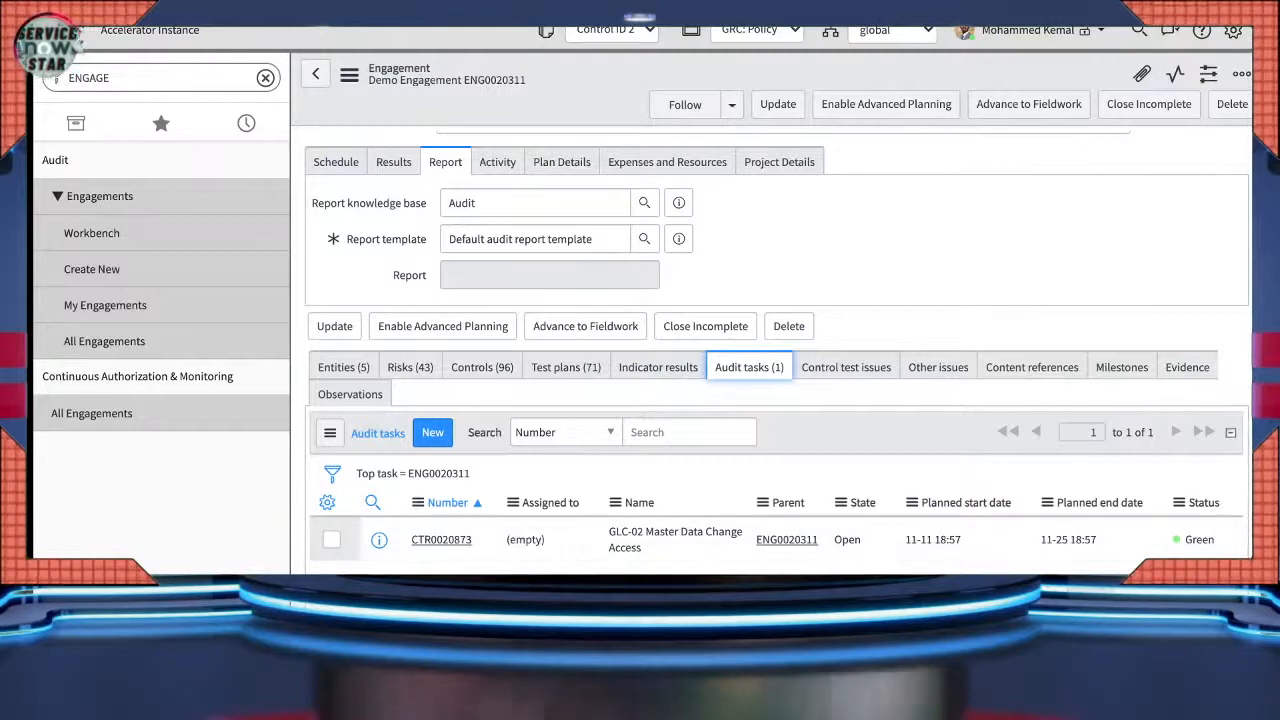
left_click(566, 367)
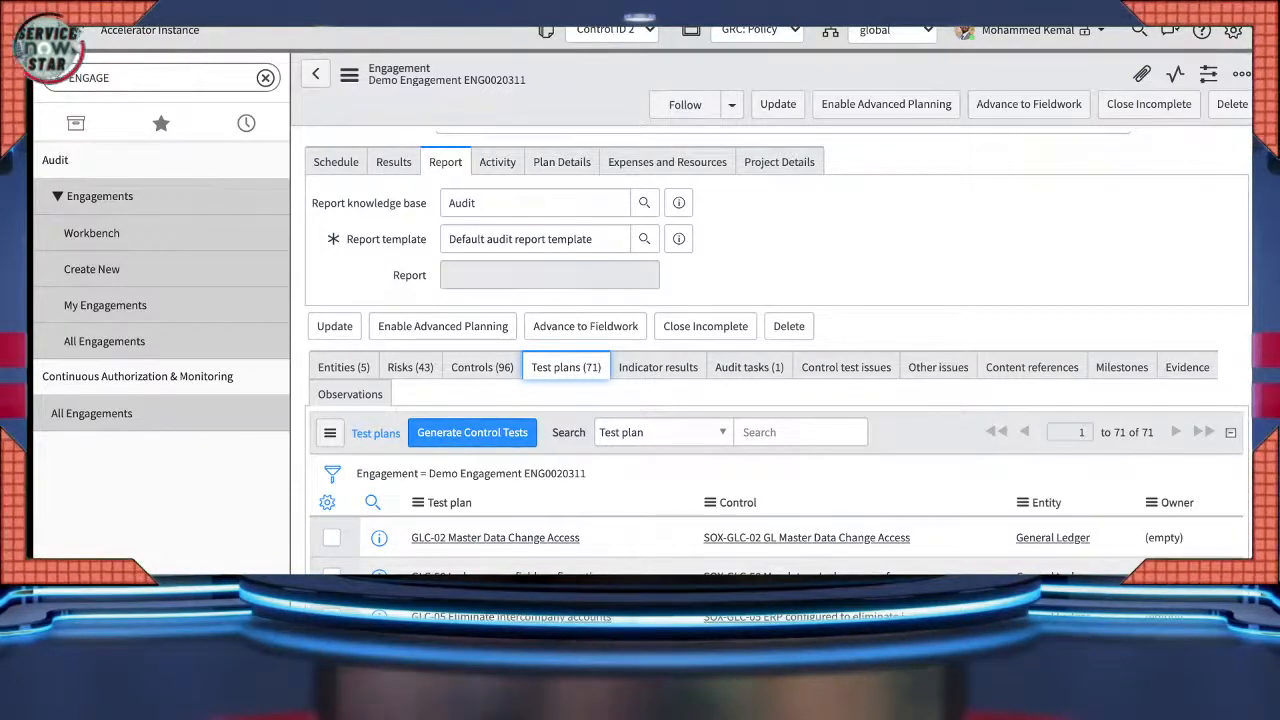
left_click(749, 367)
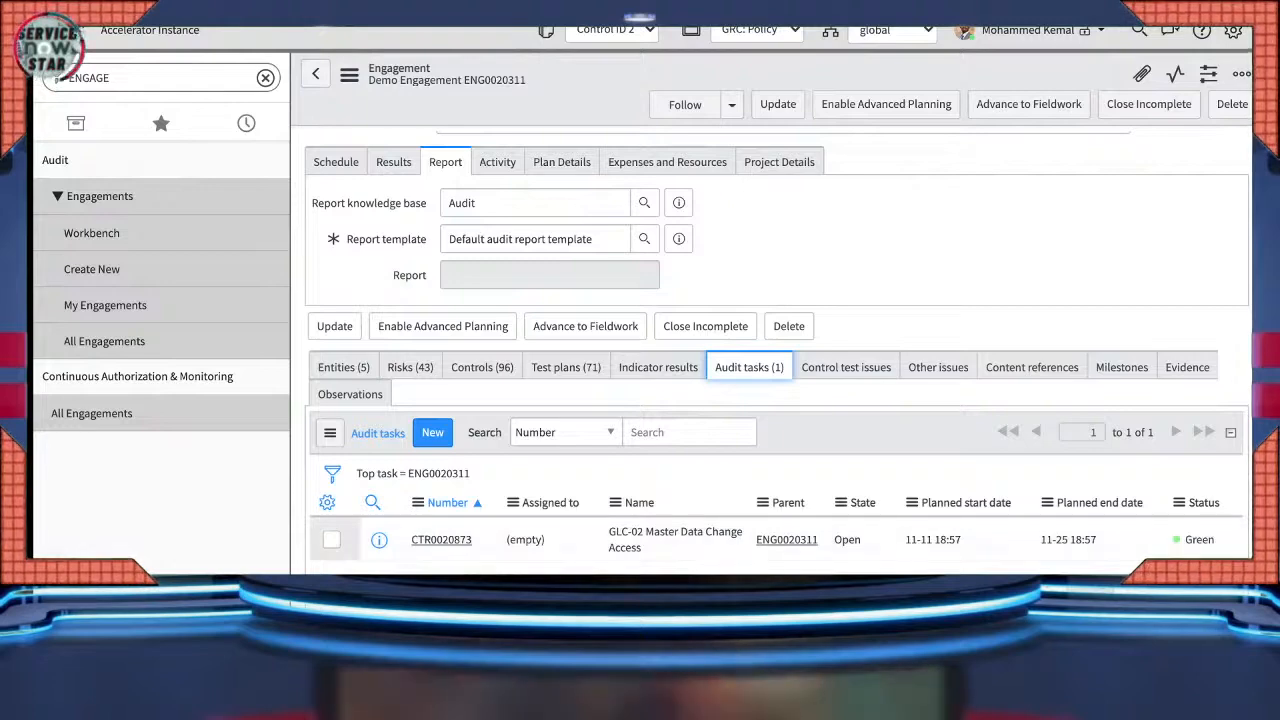
- Look through the engagement's control test issues, other issues and milestones
left_click(846, 367)
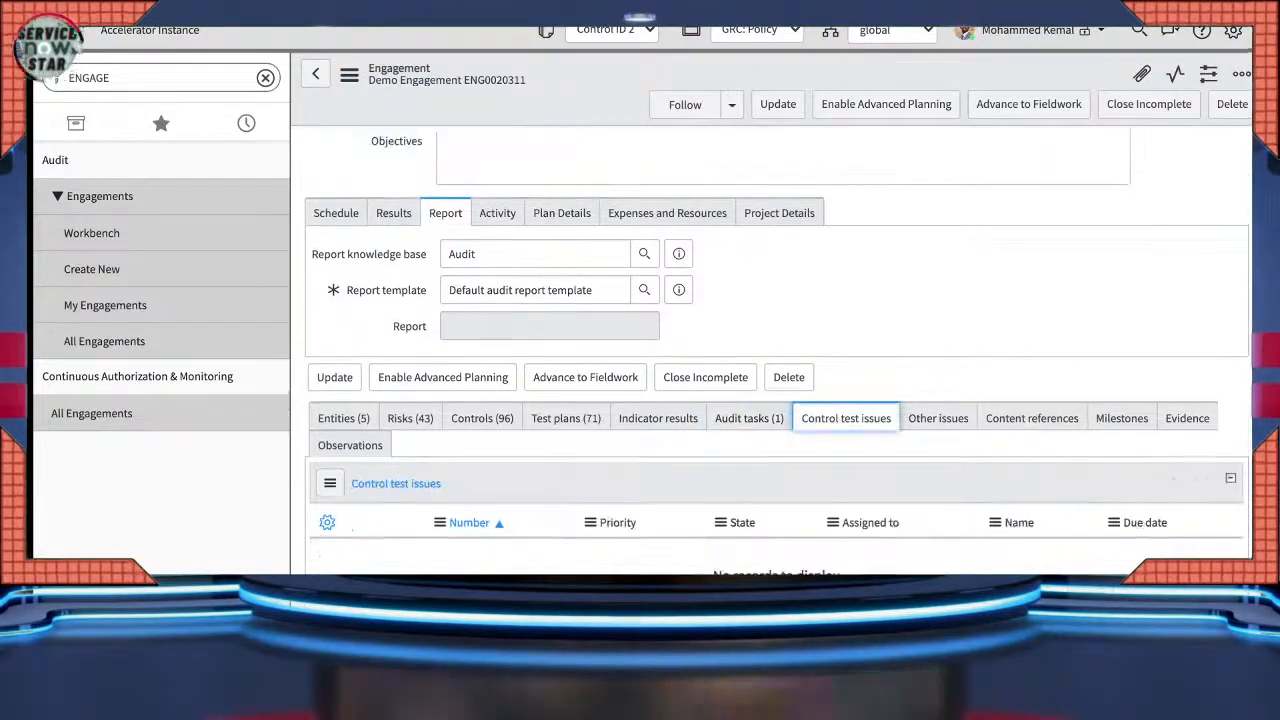
left_click(938, 418)
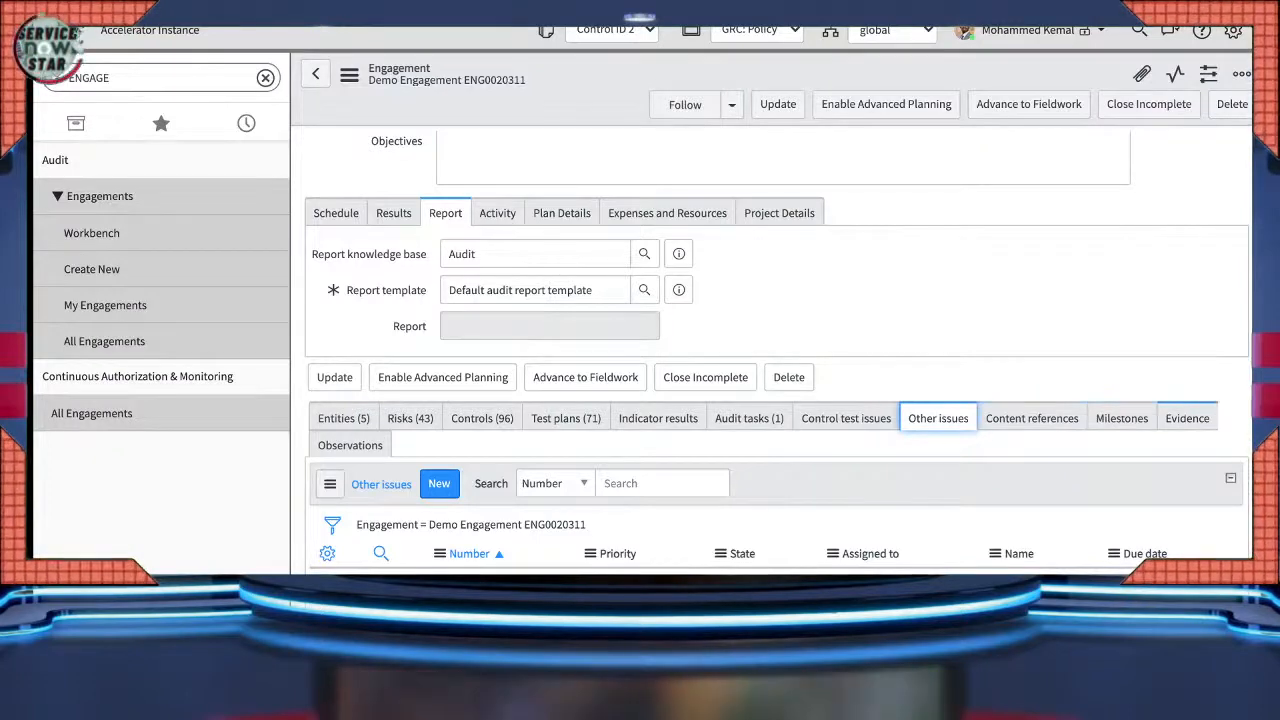
left_click(1122, 418)
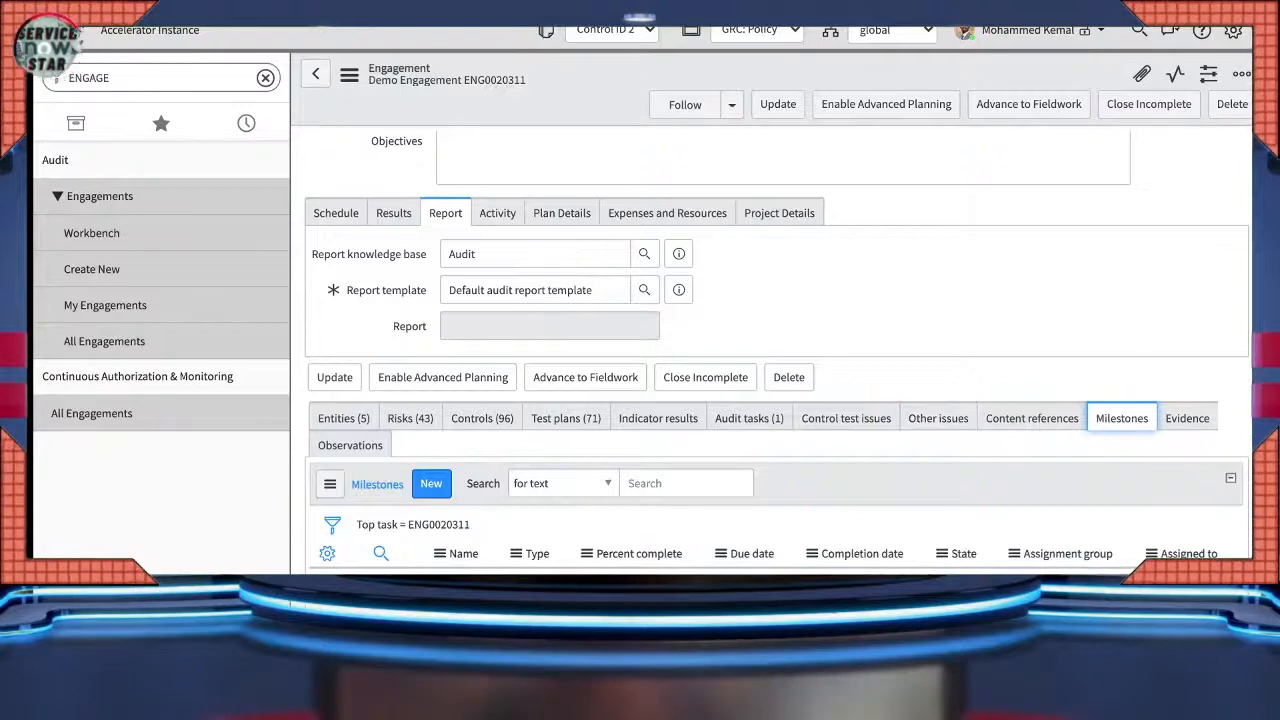
scroll(777, 350, "up", 4)
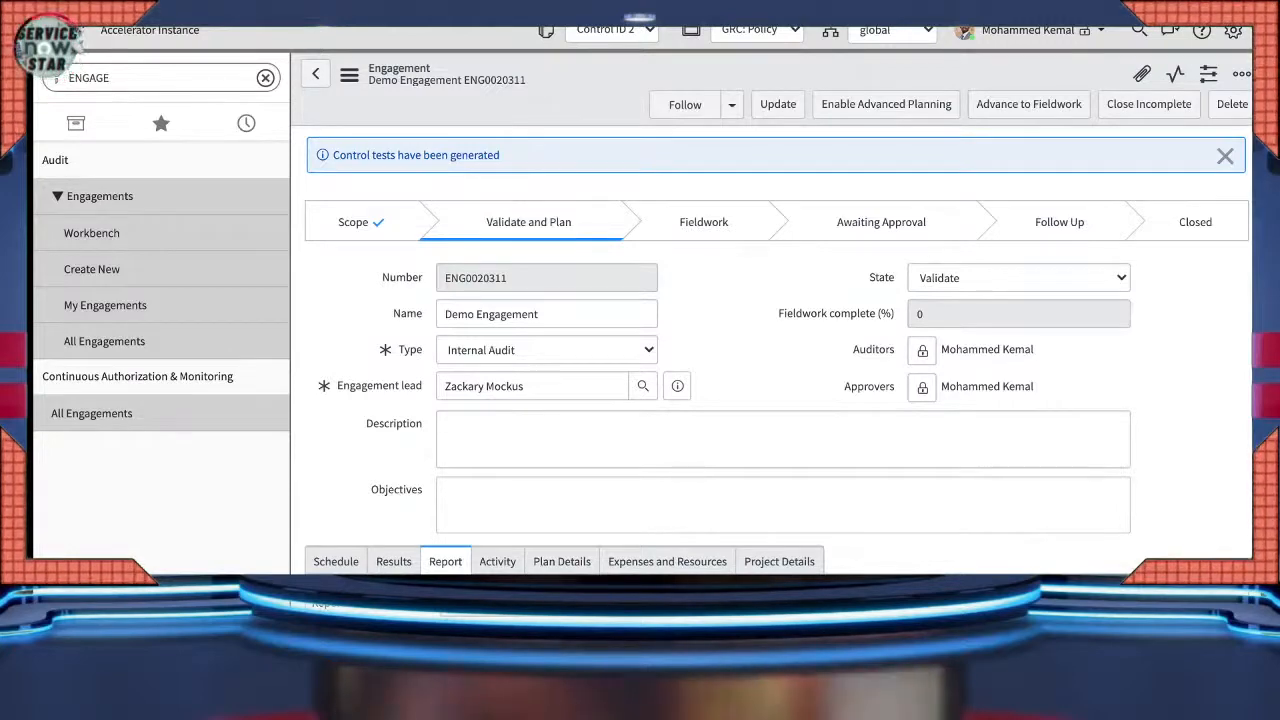
scroll(777, 400, "down", 4)
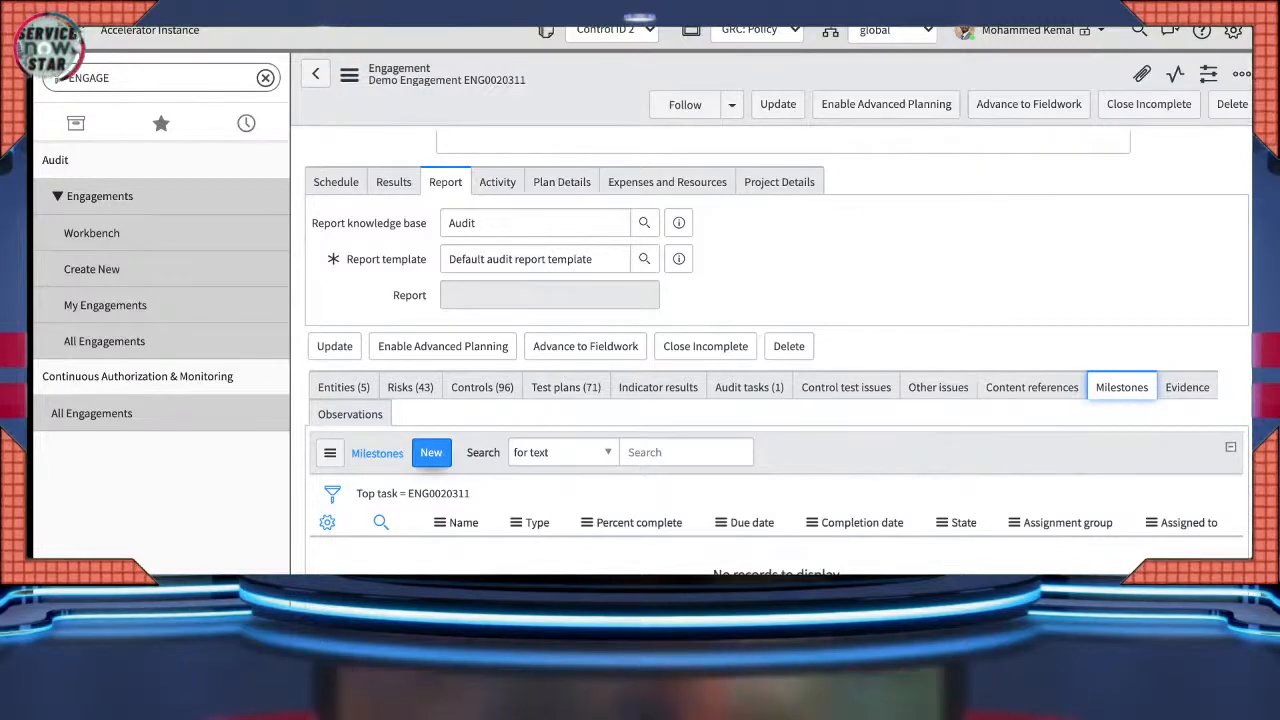
- Start a new milestone for the engagement with type Scoping and the name Internal audit scoping milestone
left_click(431, 453)
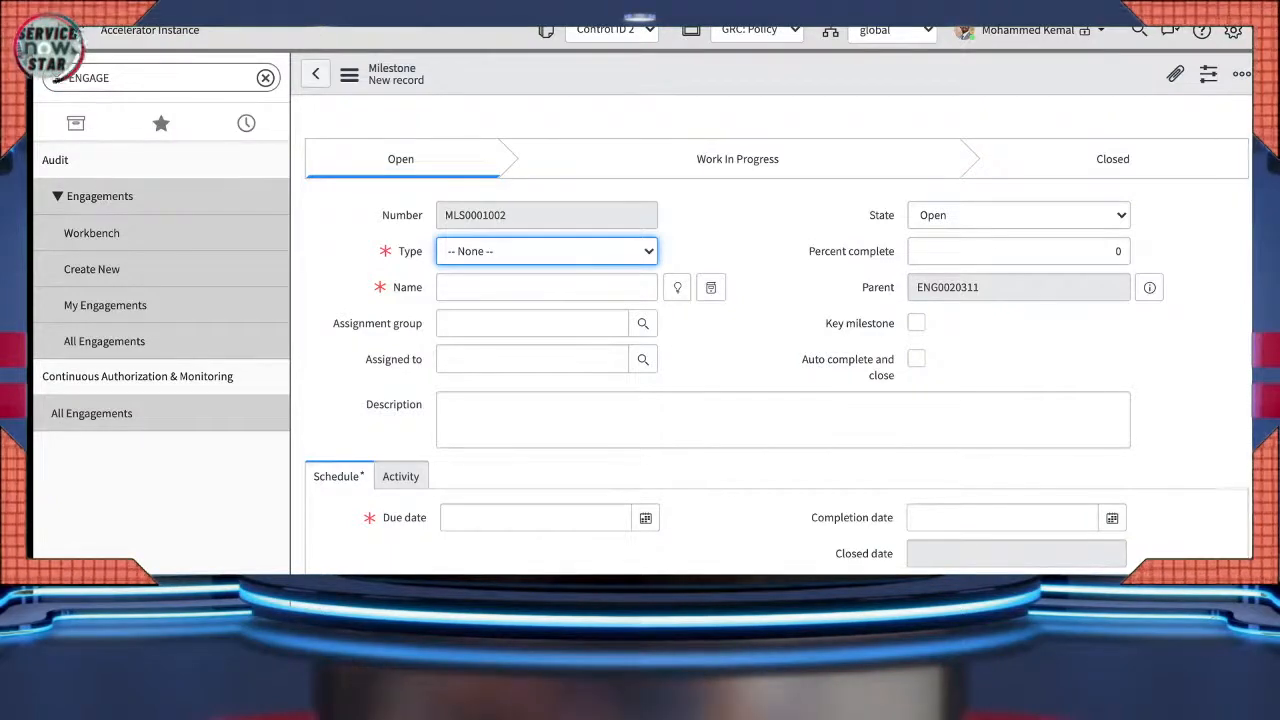
key("Down")
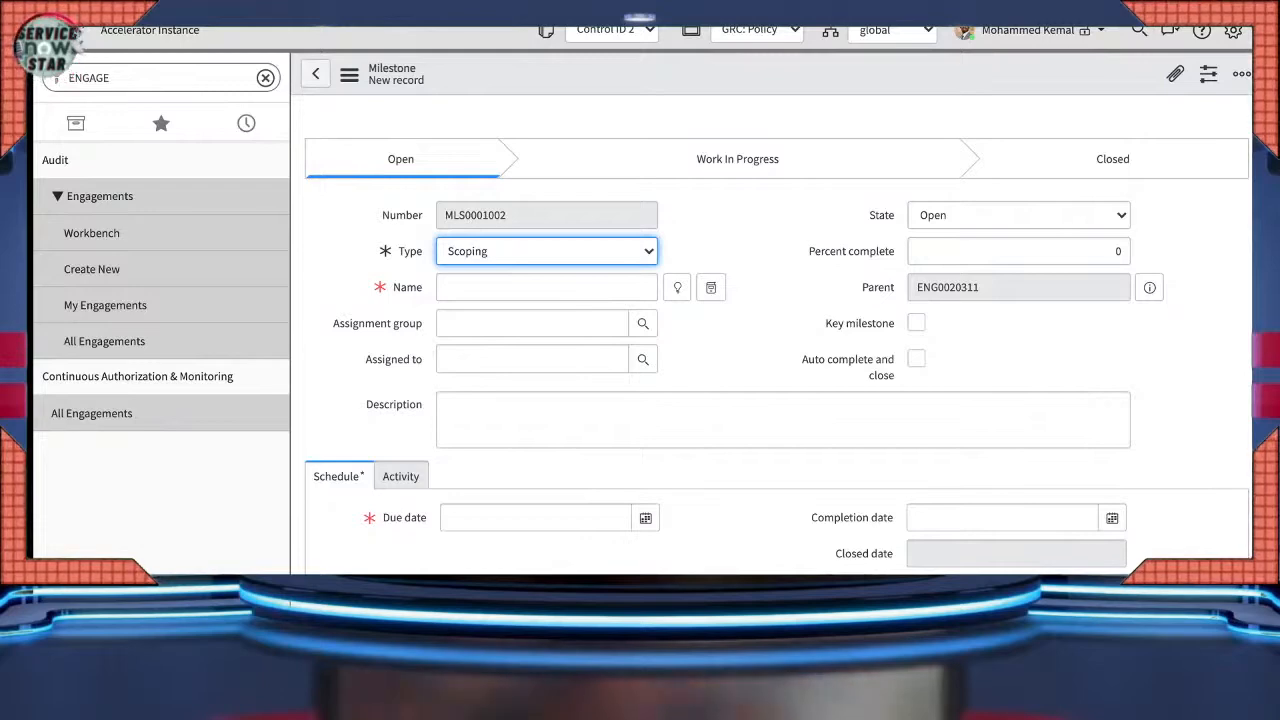
left_click(546, 287)
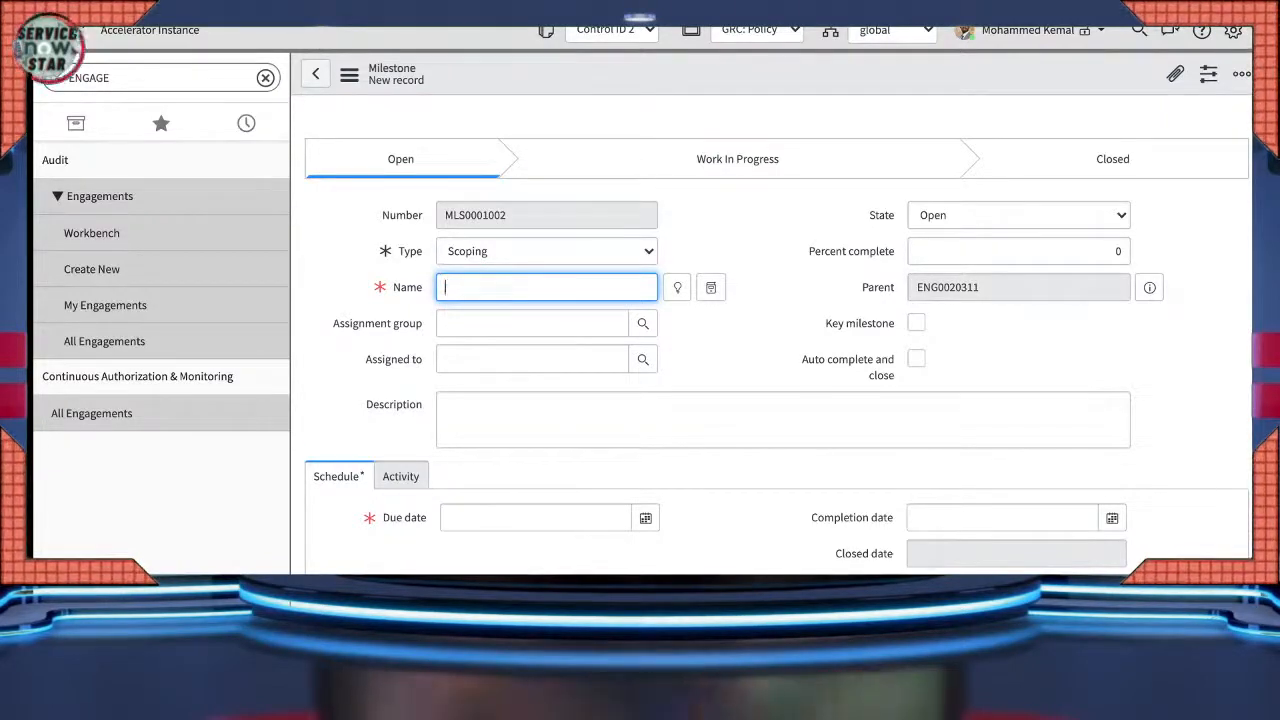
type("Internal ")
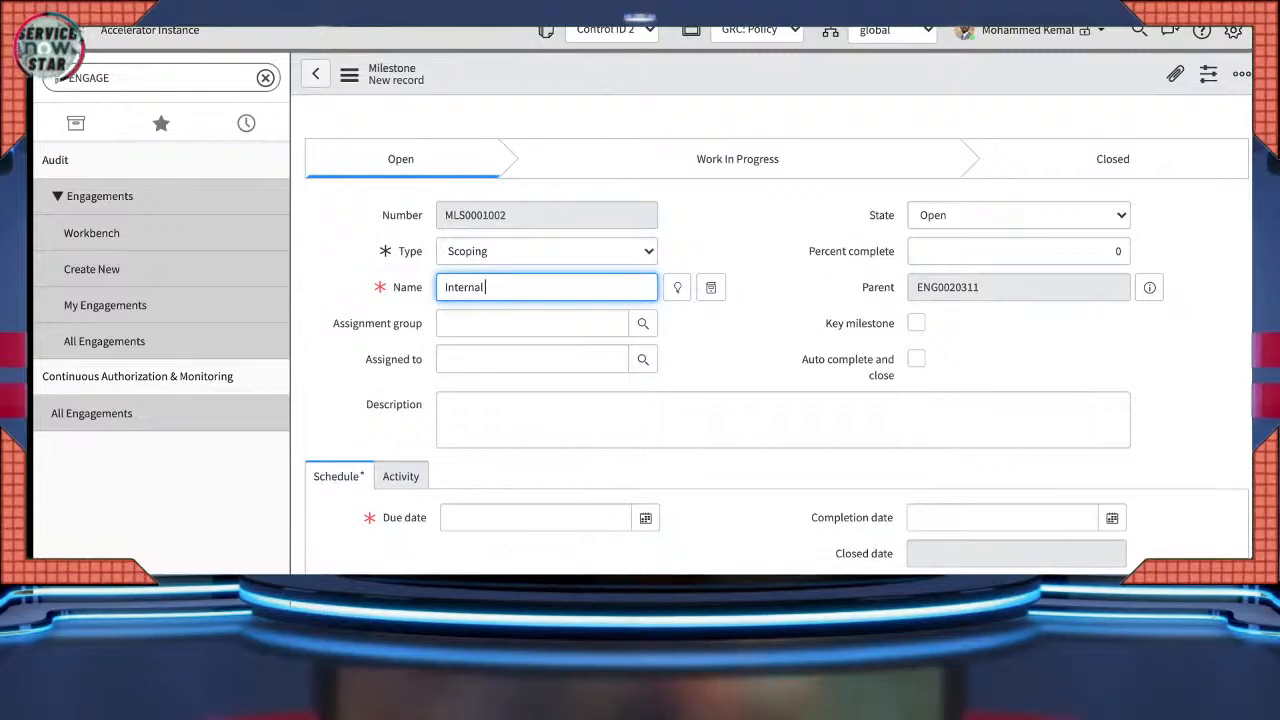
type("audit")
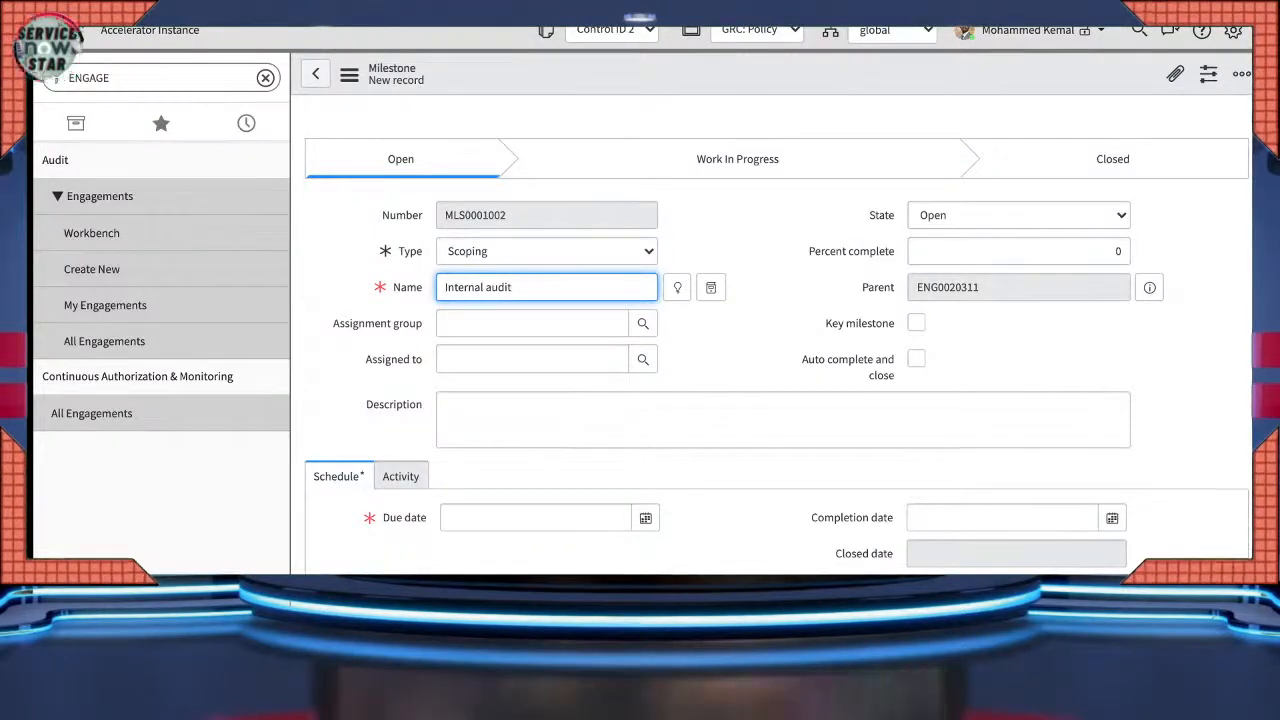
type(" scopi")
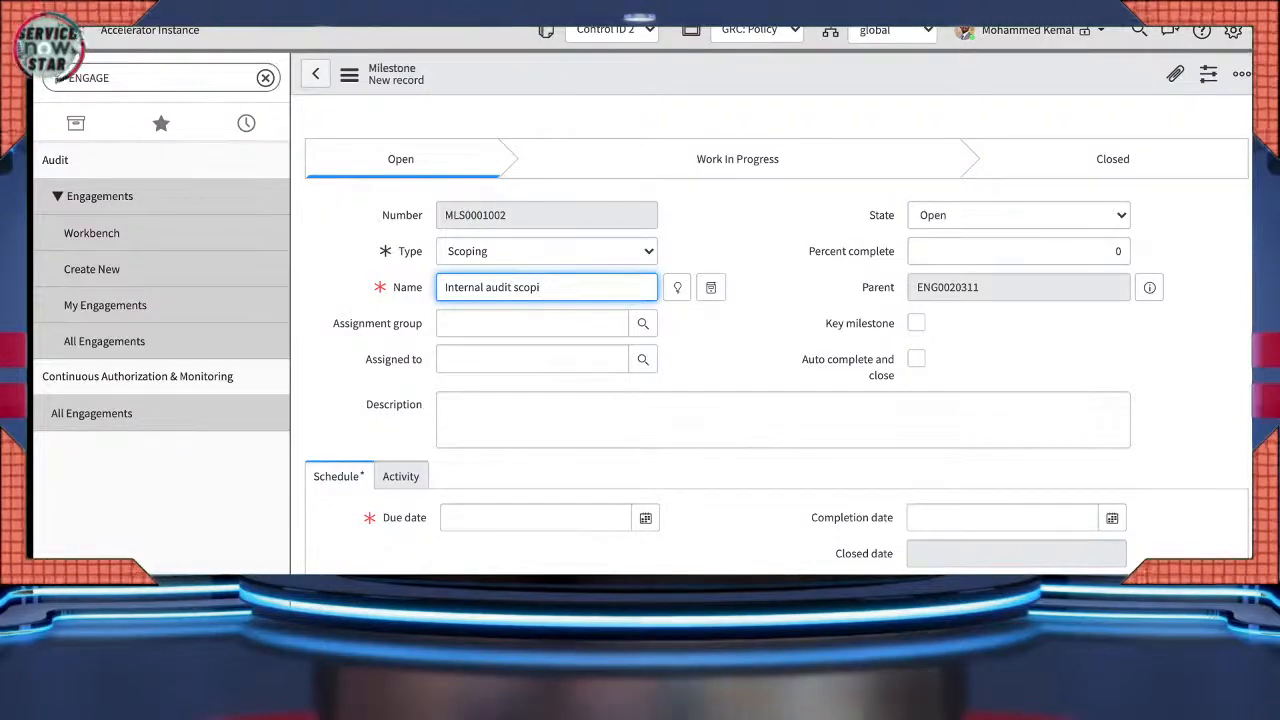
key("BackSpace")
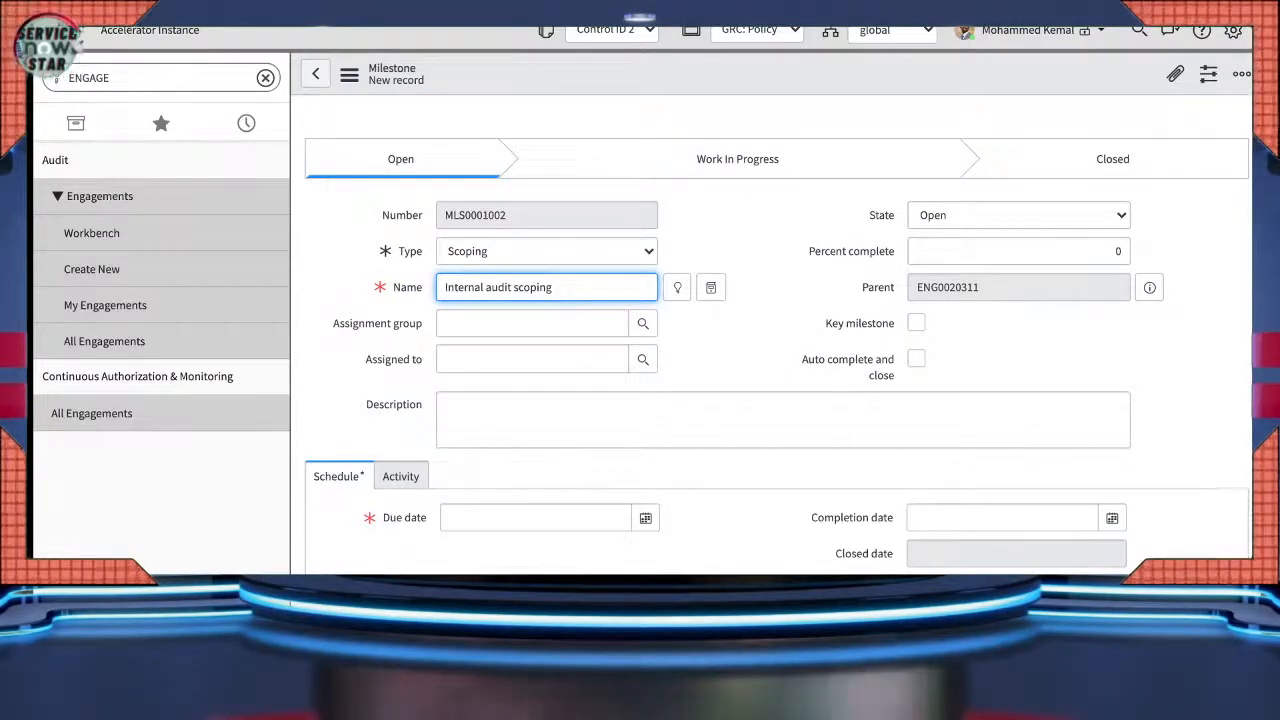
type("mileston")
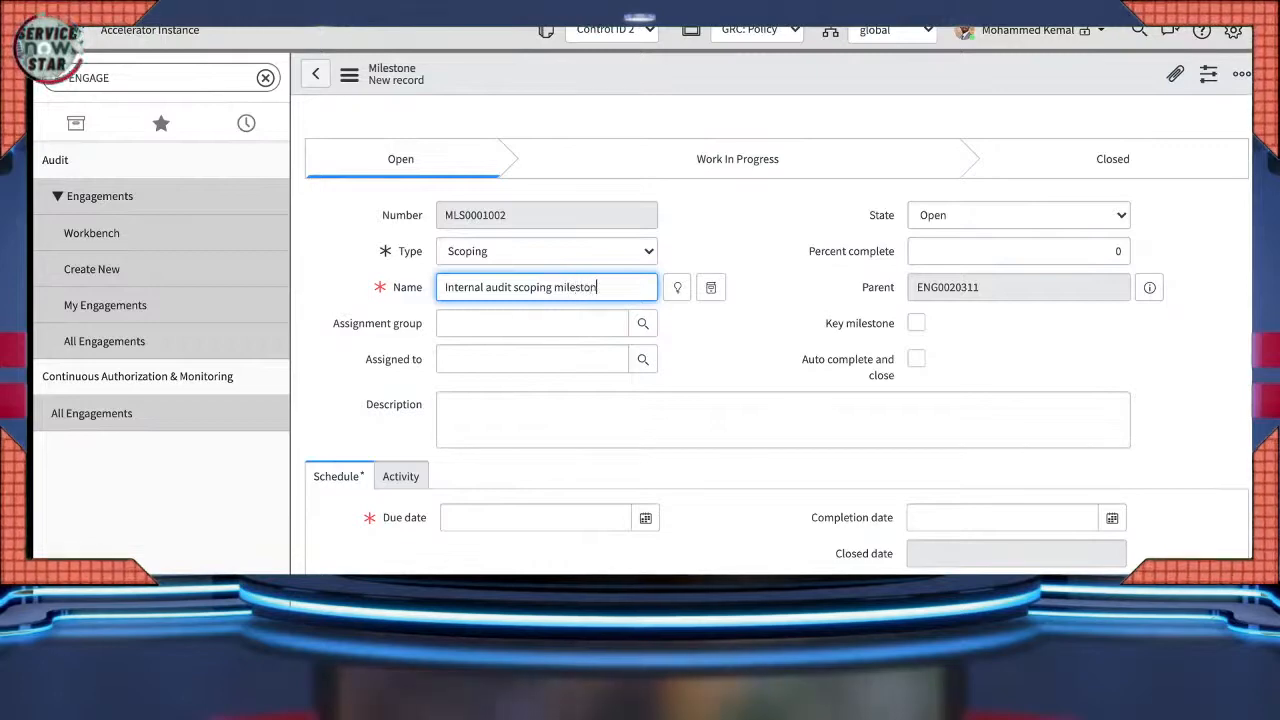
type("e")
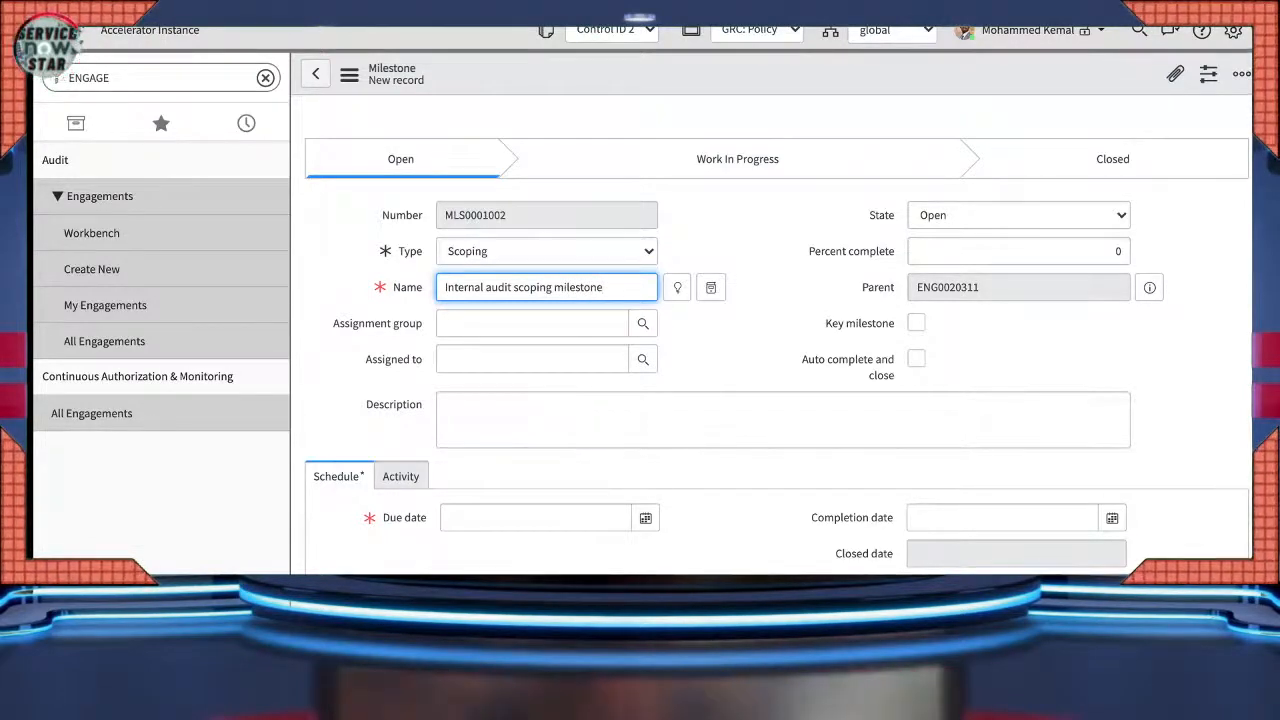
- Set the scoping milestone's due date to 2021-11-18 and save it, returning to the engagement record
left_click(532, 359)
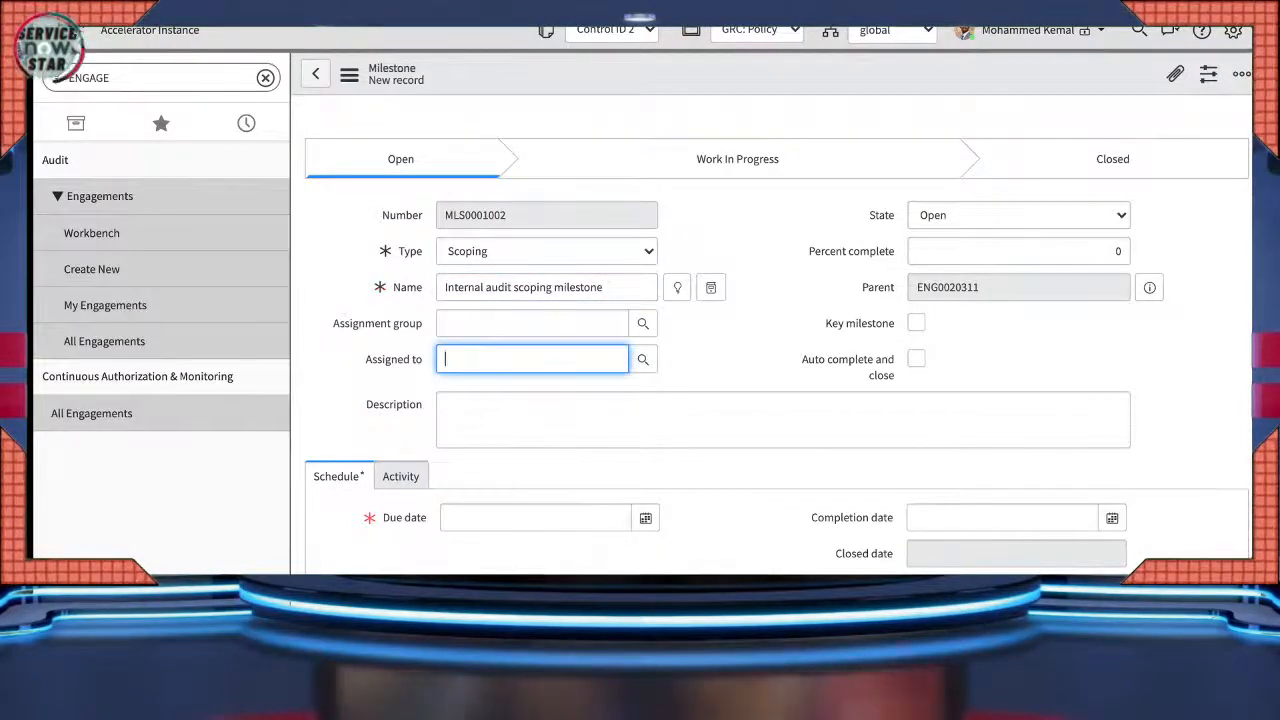
left_click(645, 517)
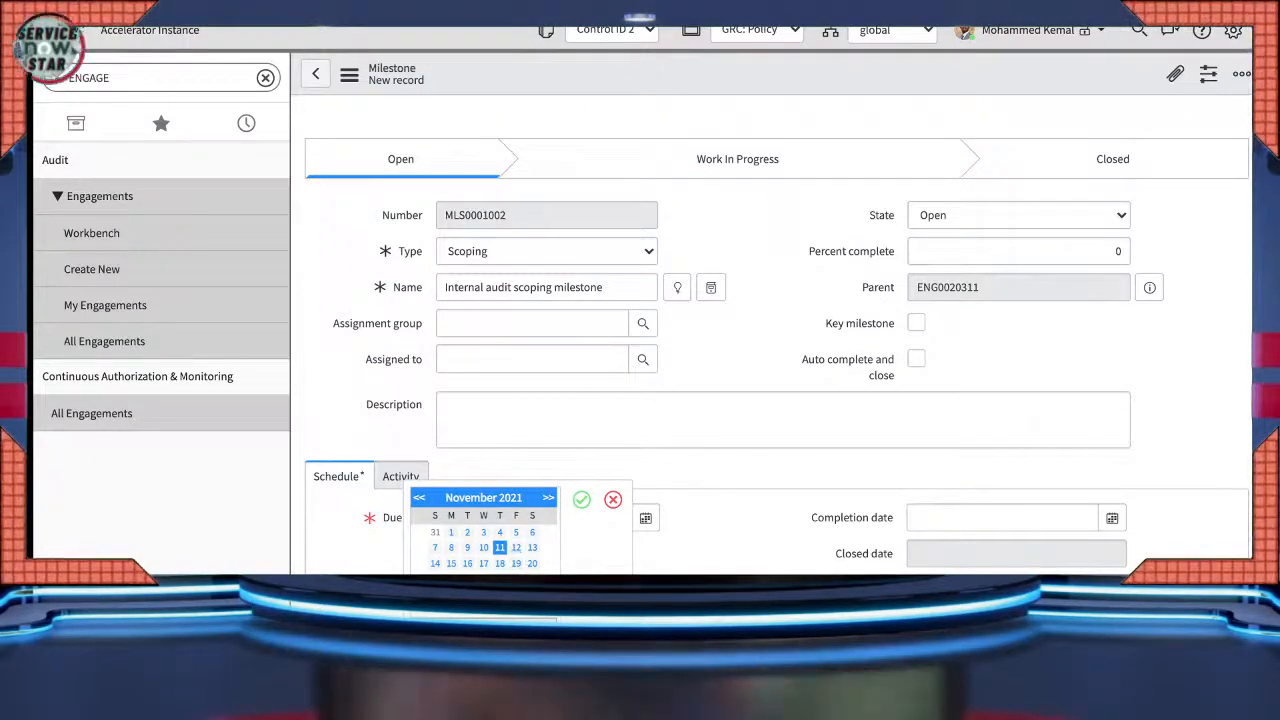
left_click(500, 564)
left_click(581, 499)
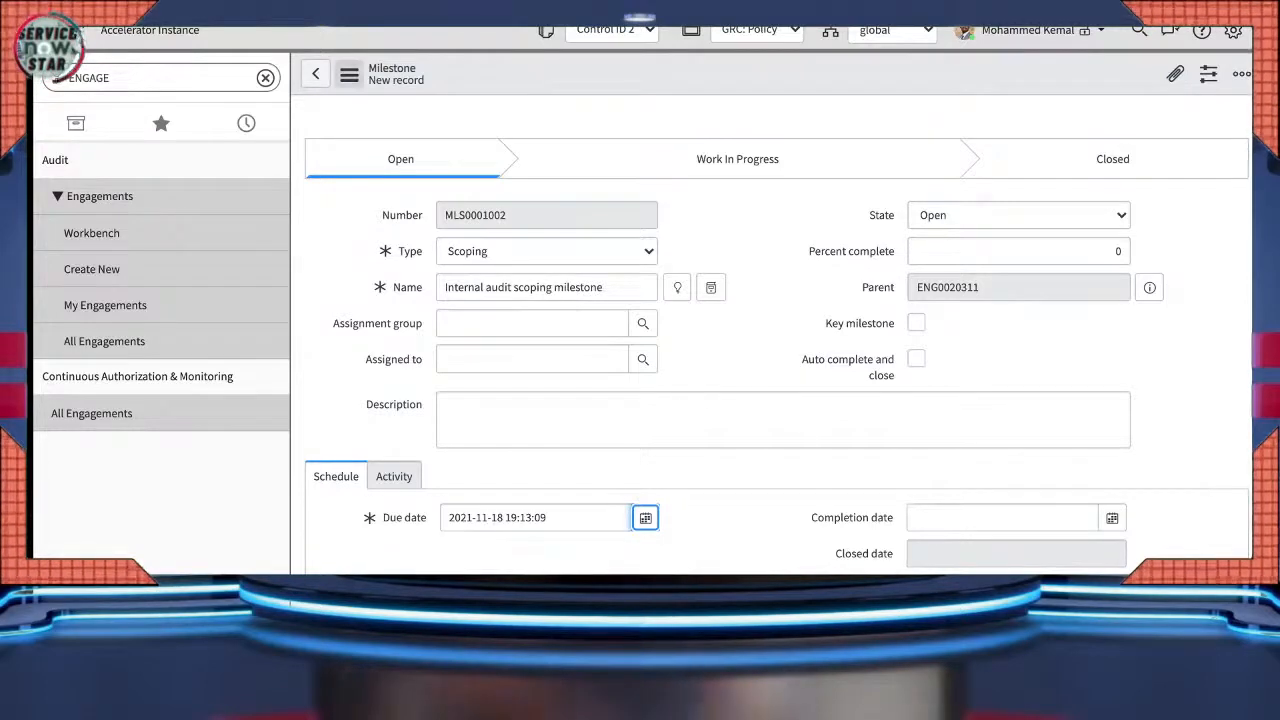
left_click(349, 74)
left_click(349, 74)
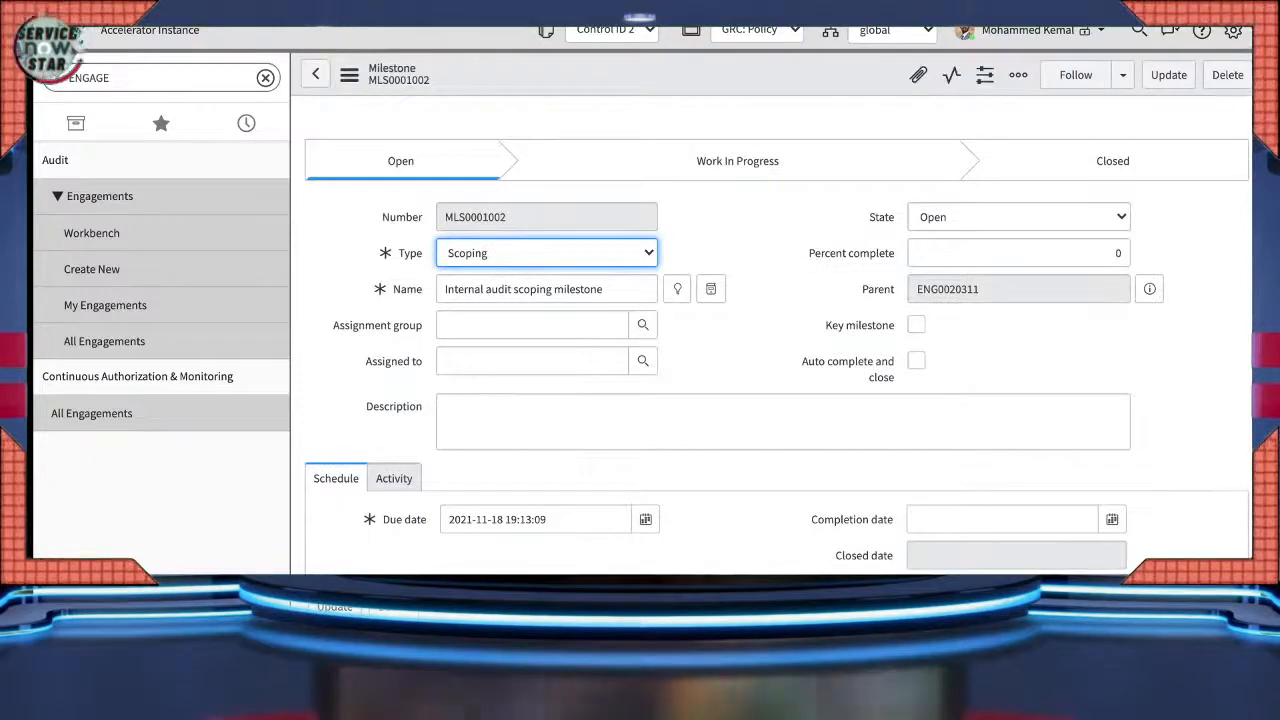
scroll(760, 400, "down", 2)
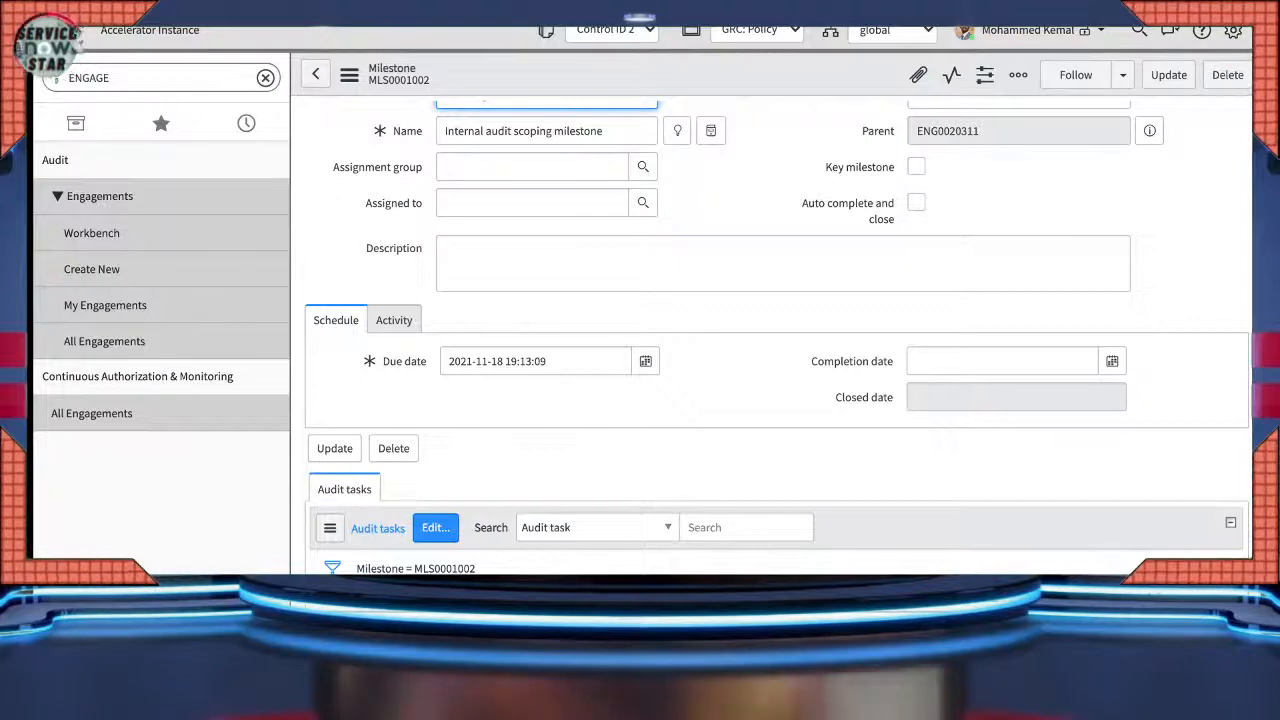
left_click(1168, 74)
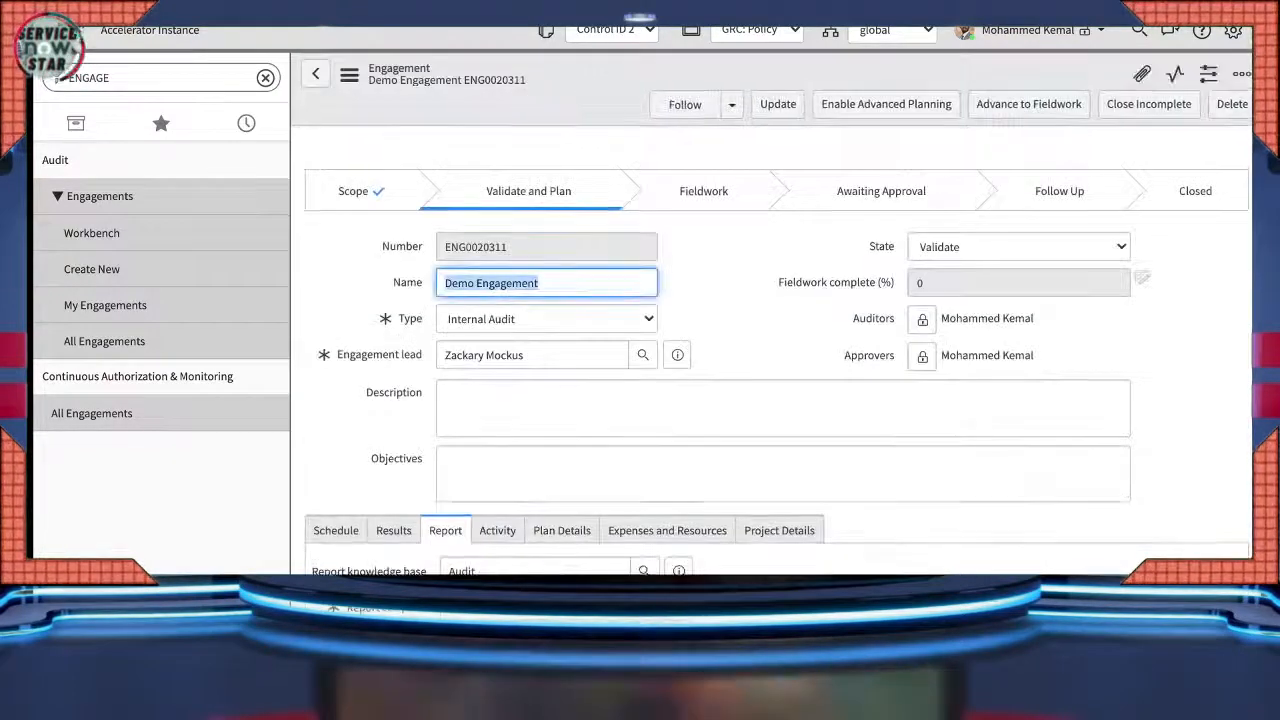
- Check the engagement's milestone list for the scoping milestone and examine its audit tasks alongside the engagement's details
scroll(645, 405, "down", 2)
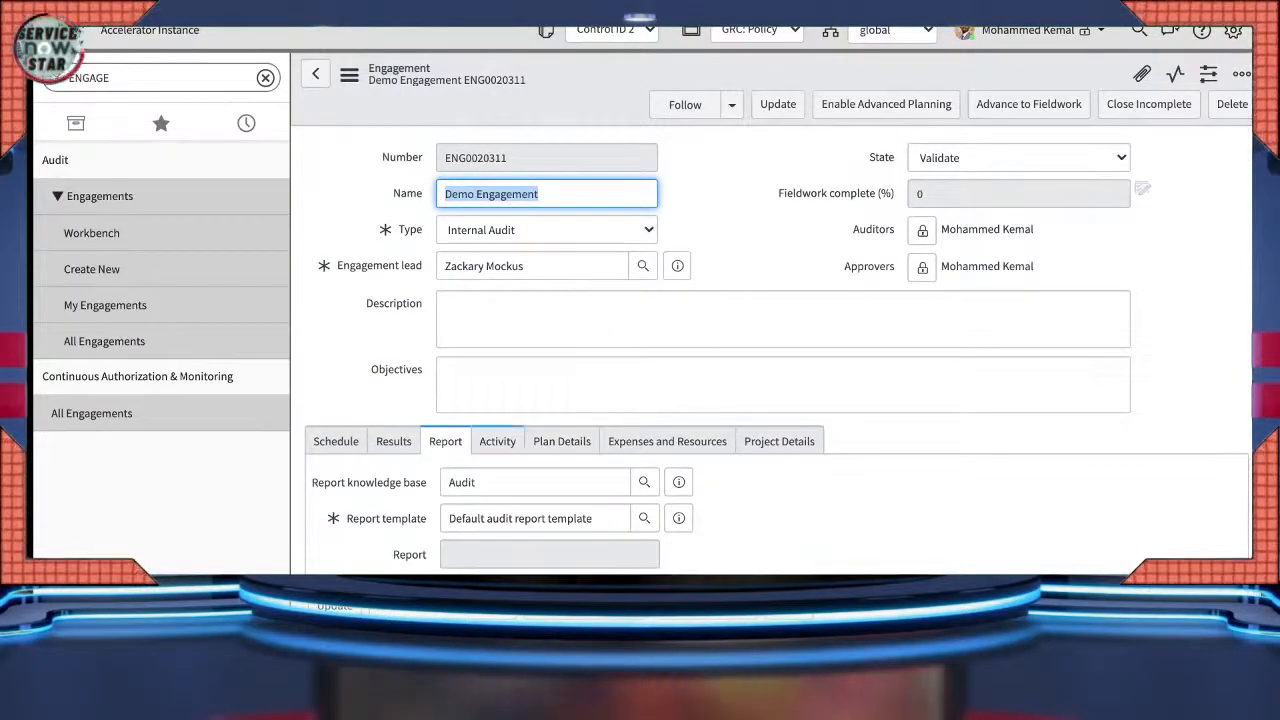
scroll(770, 350, "up", 2)
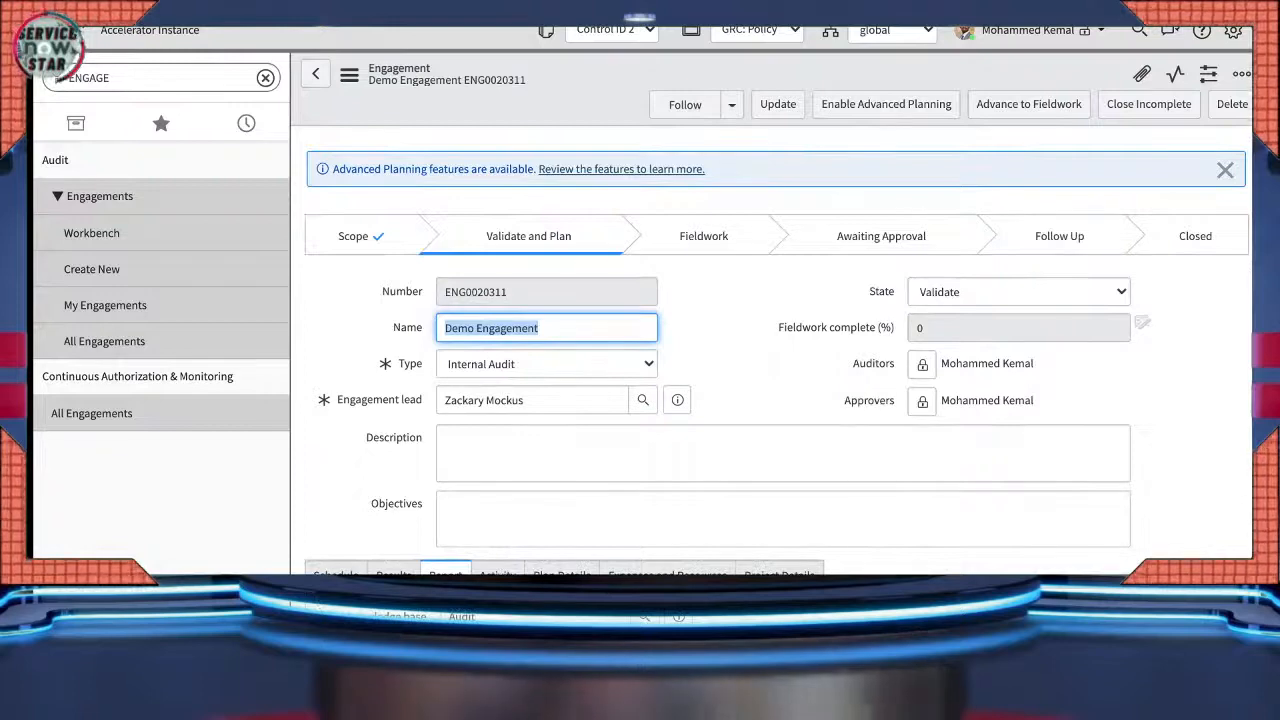
scroll(770, 350, "down", 2)
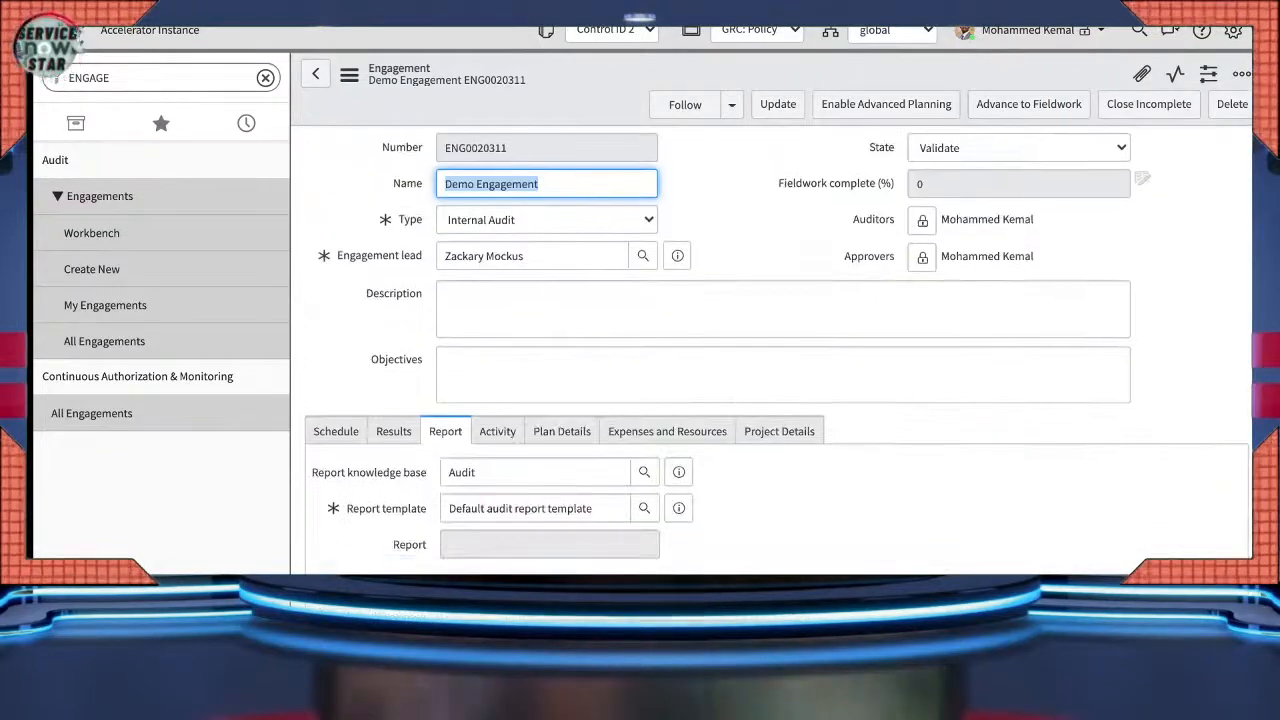
scroll(770, 350, "up", 2)
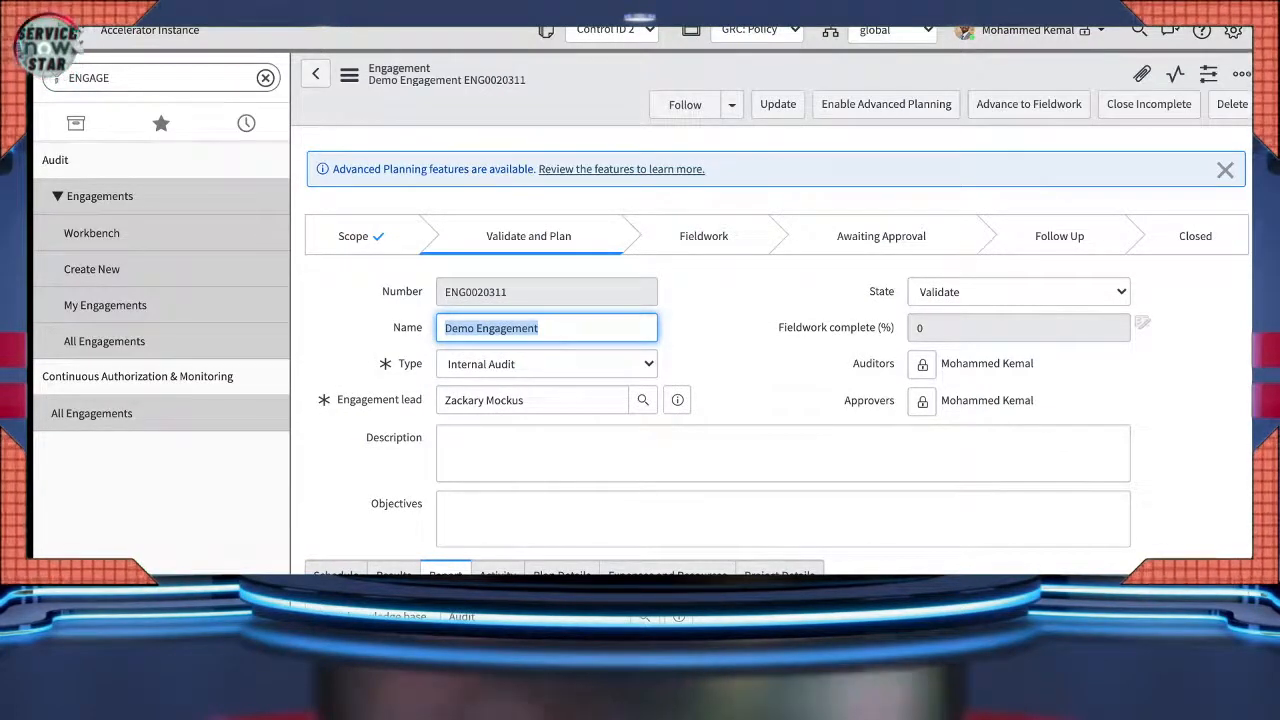
scroll(777, 350, "down", 6)
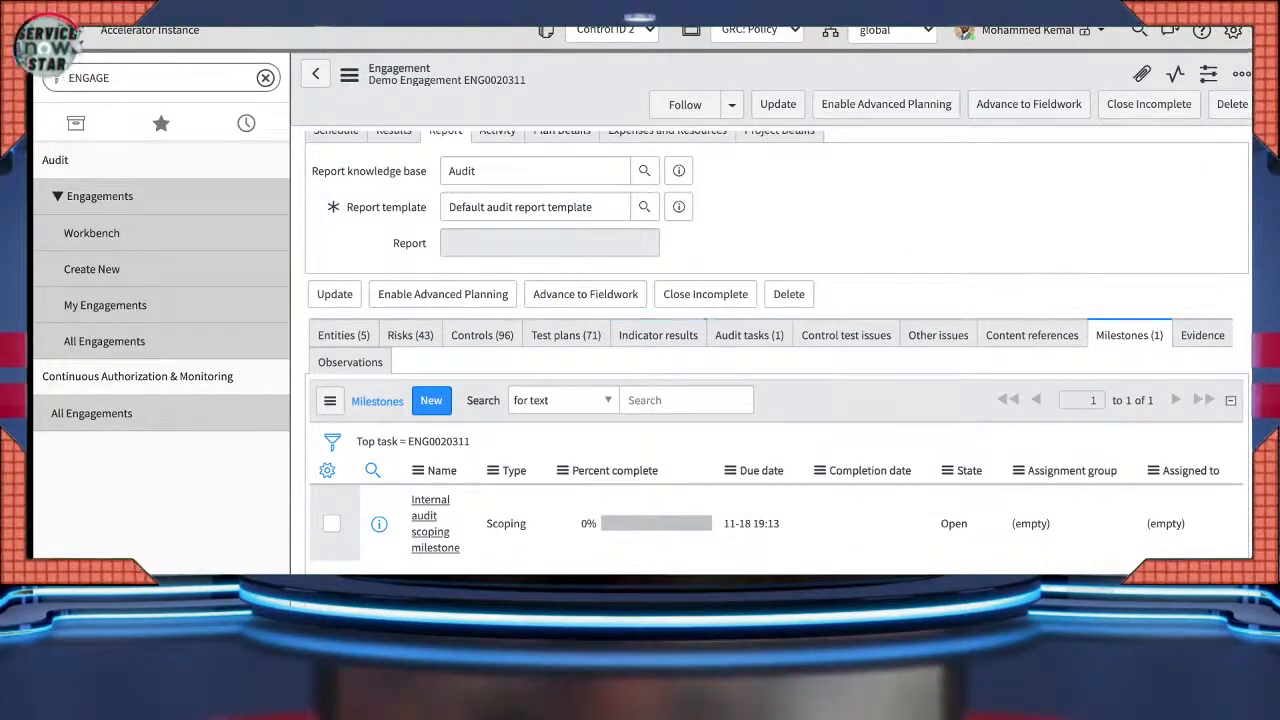
left_click(749, 335)
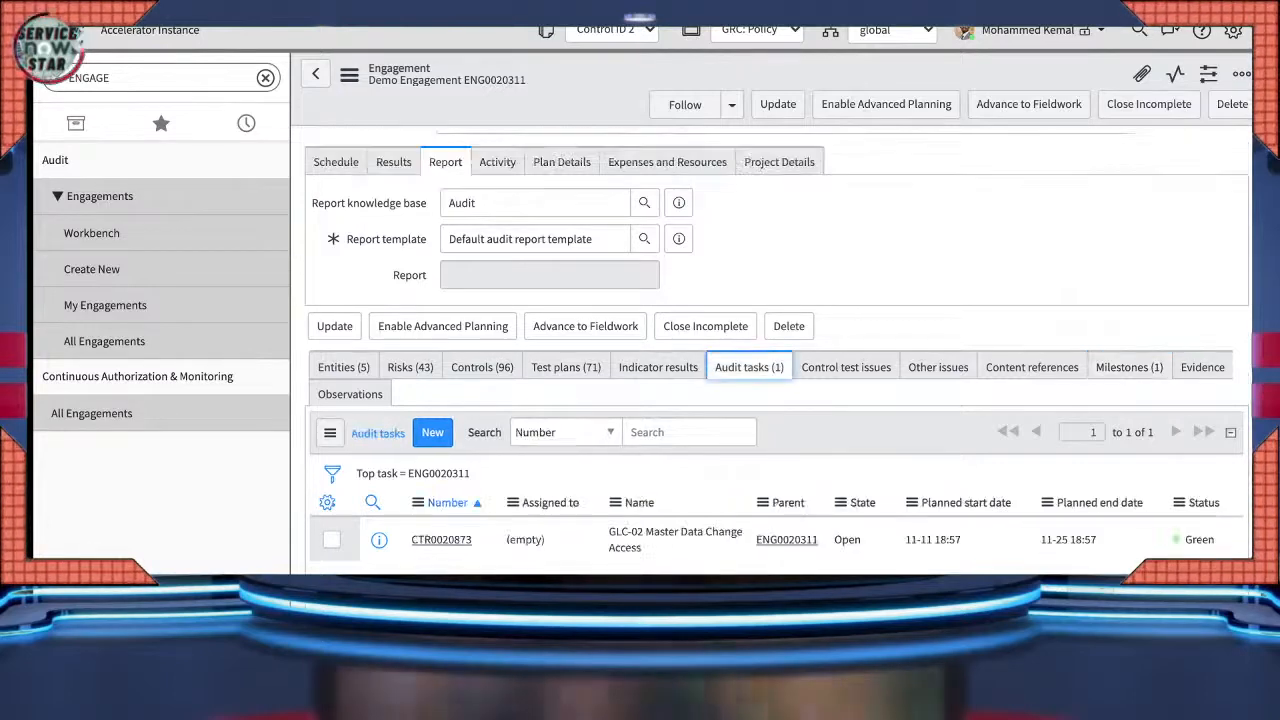
scroll(776, 352, "up", 4)
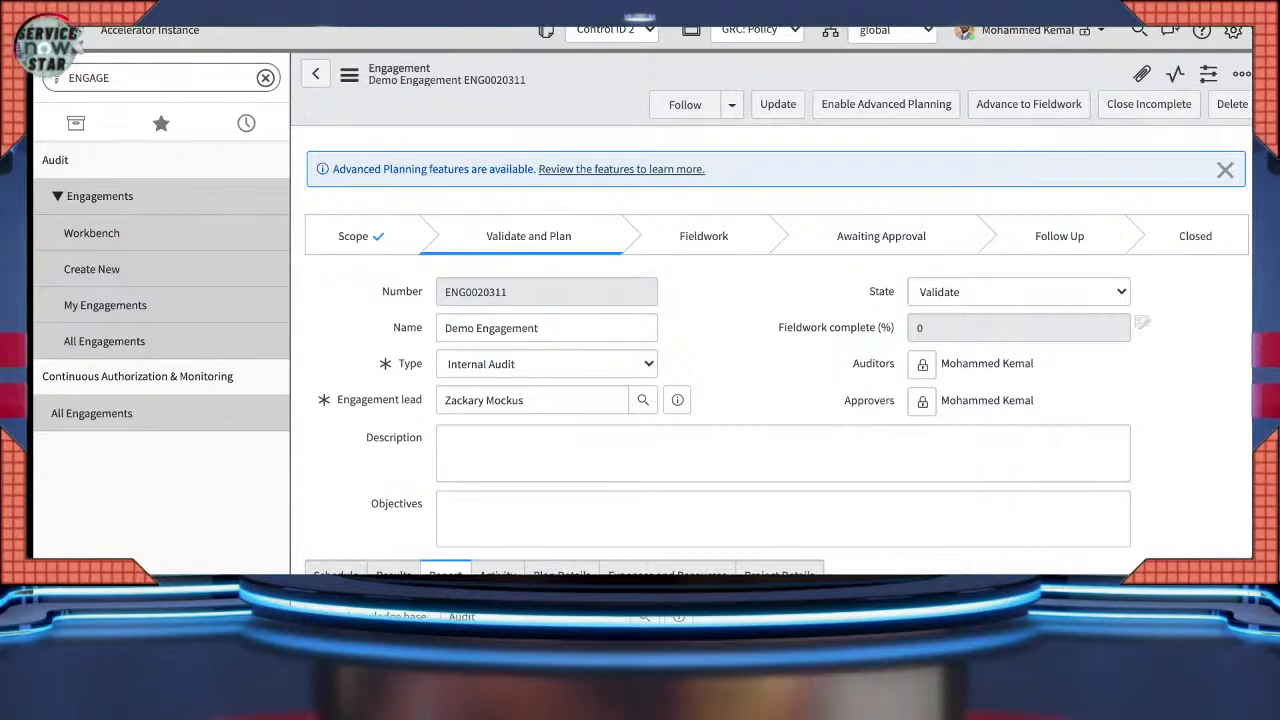
scroll(776, 352, "down", 4)
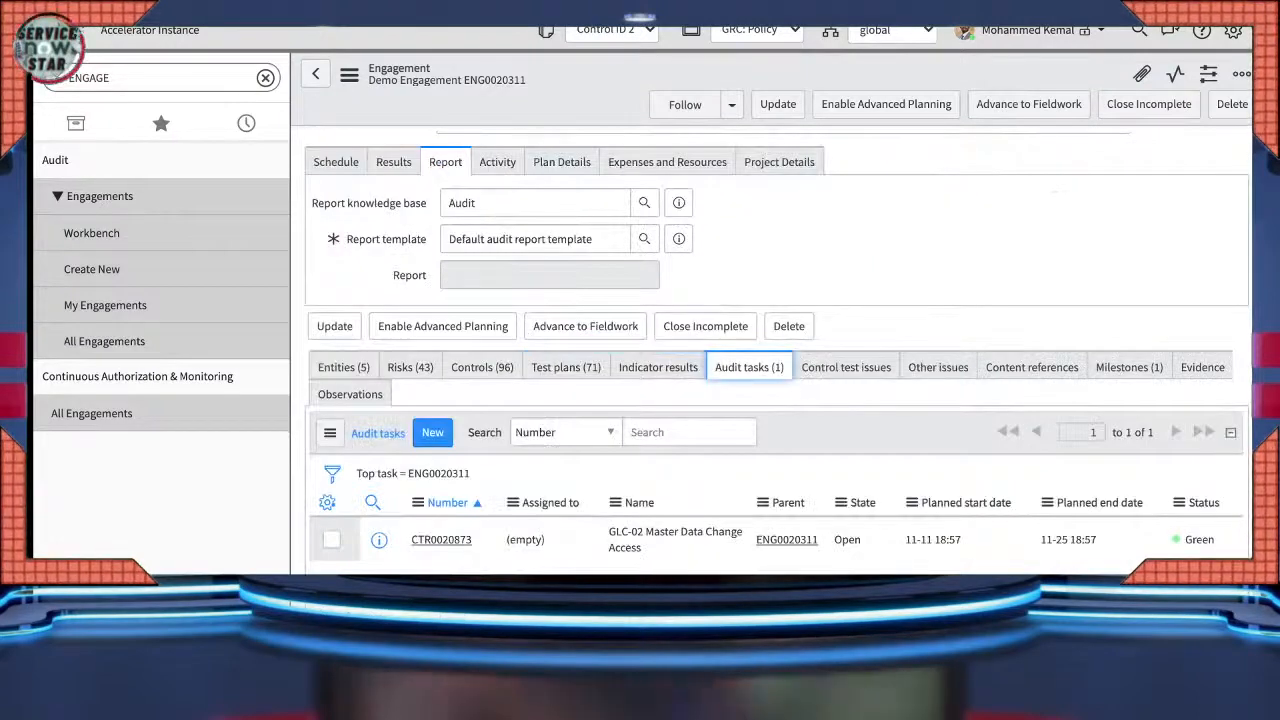
scroll(776, 352, "up", 4)
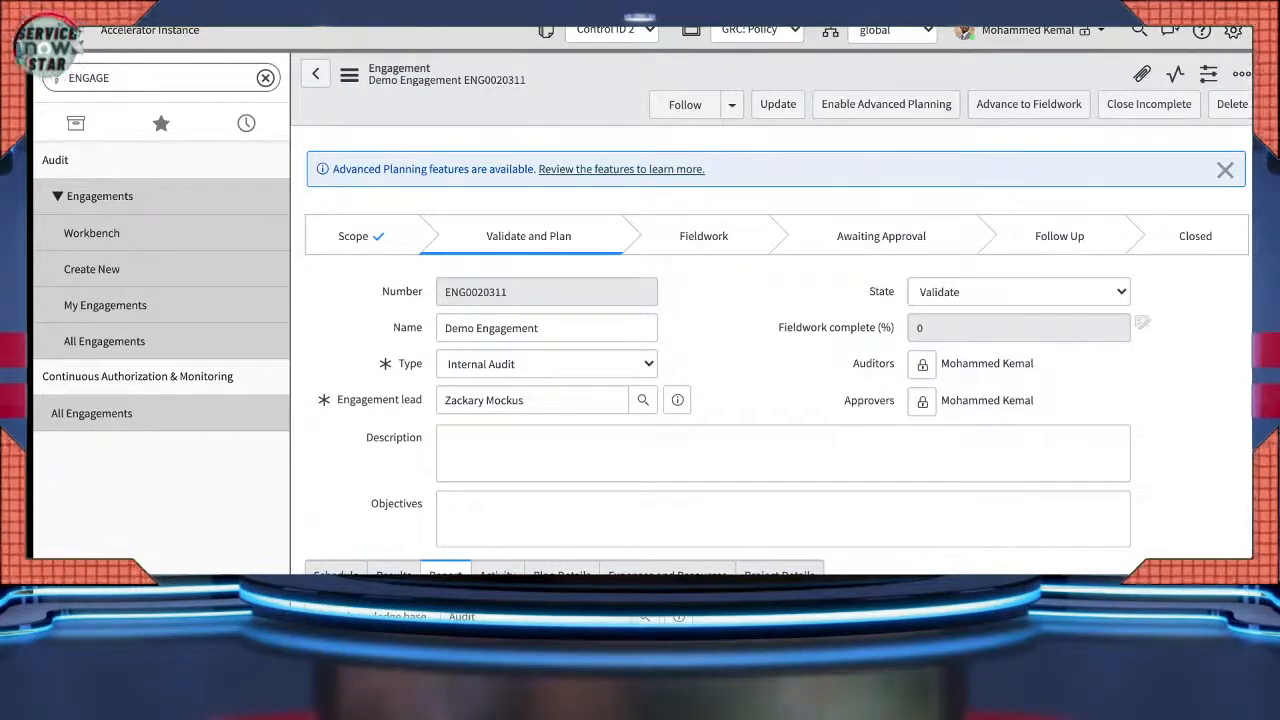
scroll(777, 400, "down", 5)
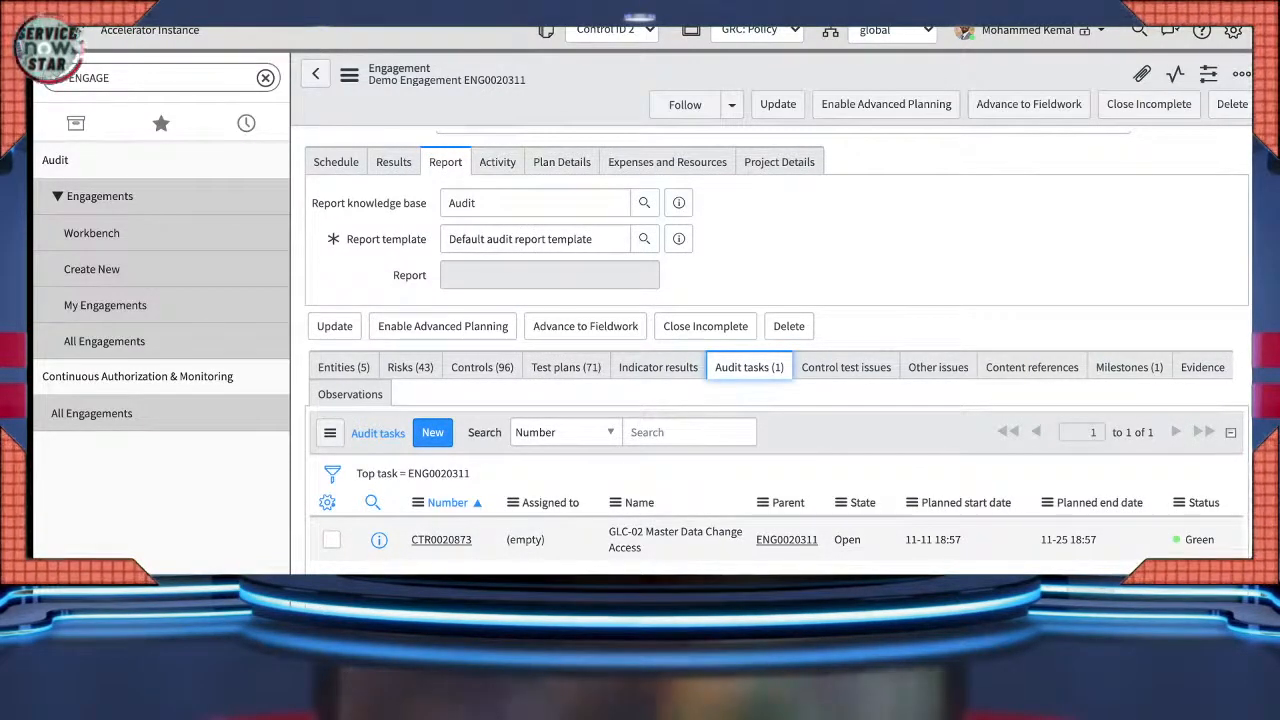
- Open the GLC-02 Master Data Change Access control test, fill in the person it is assigned to and save the record
left_click(441, 540)
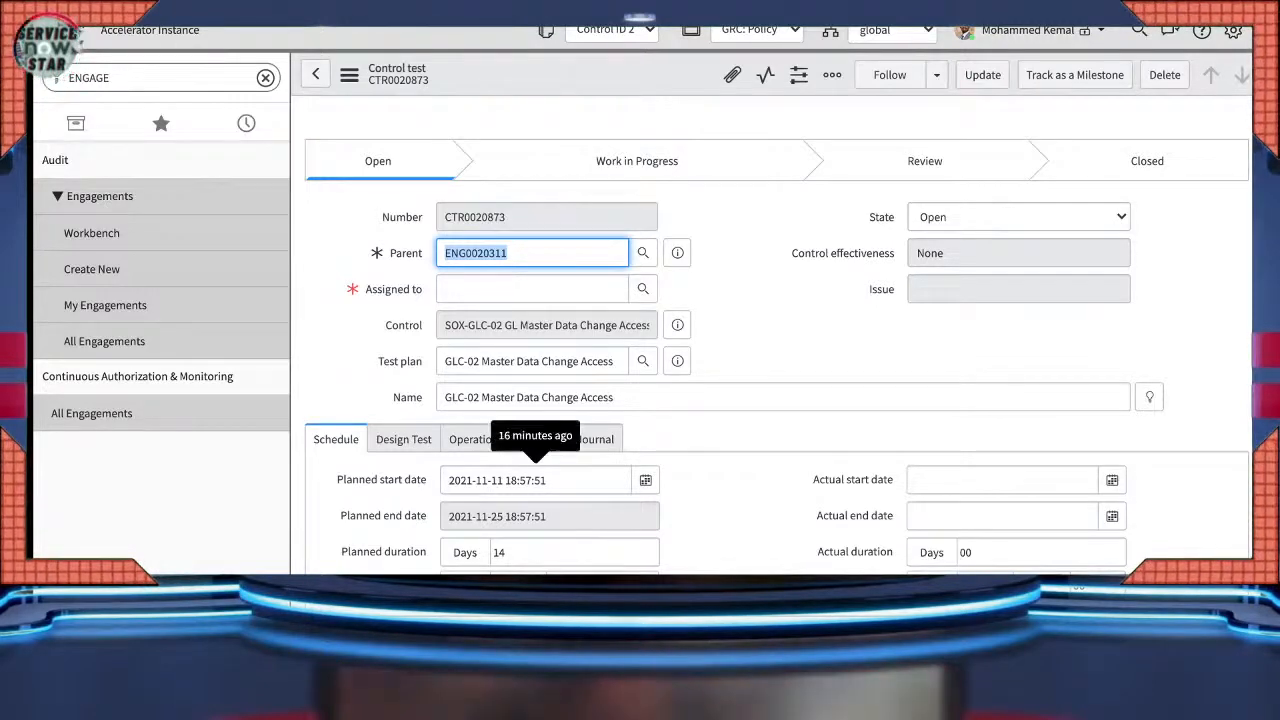
scroll(520, 470, "down", 1)
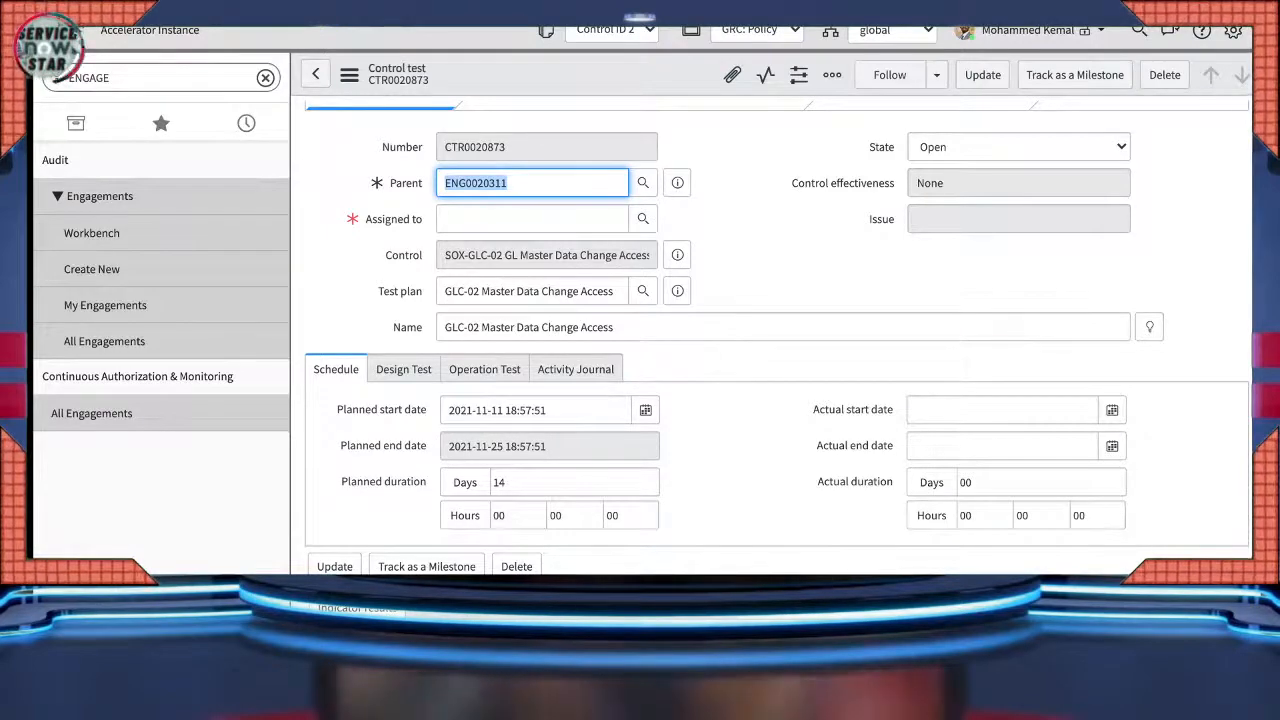
scroll(777, 400, "down", 1)
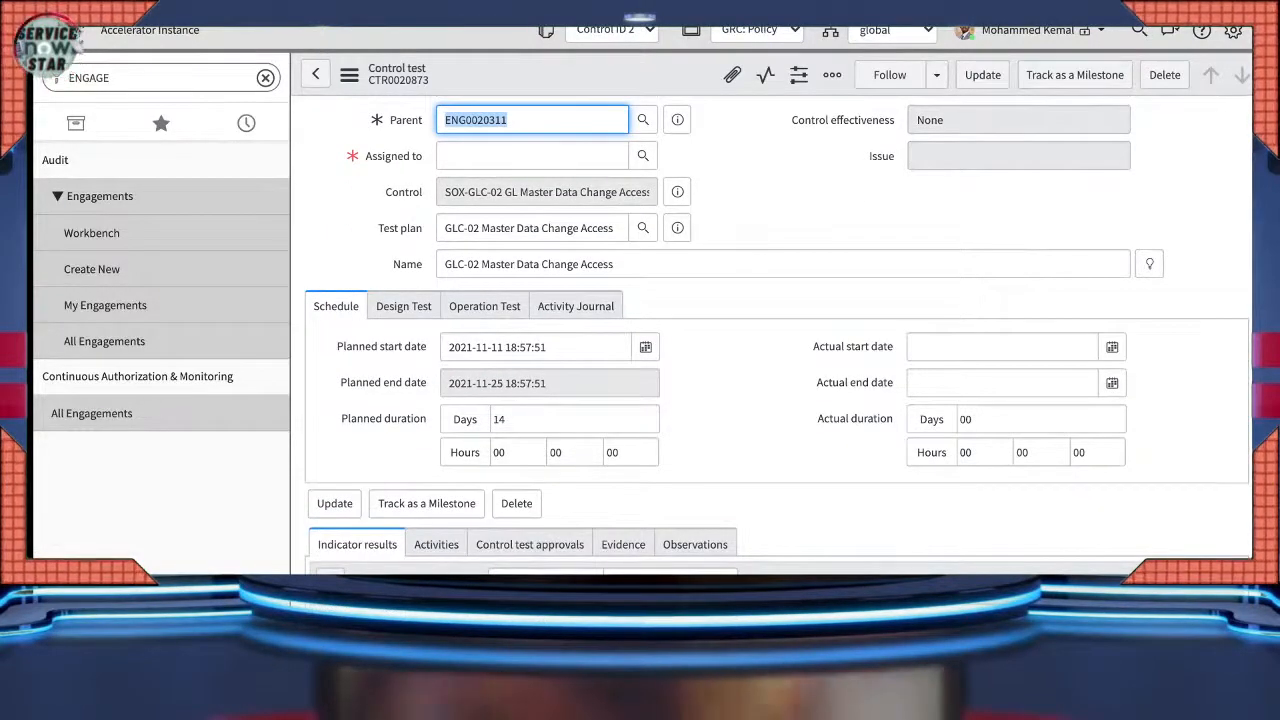
scroll(777, 335, "down", 2)
scroll(777, 335, "up", 1)
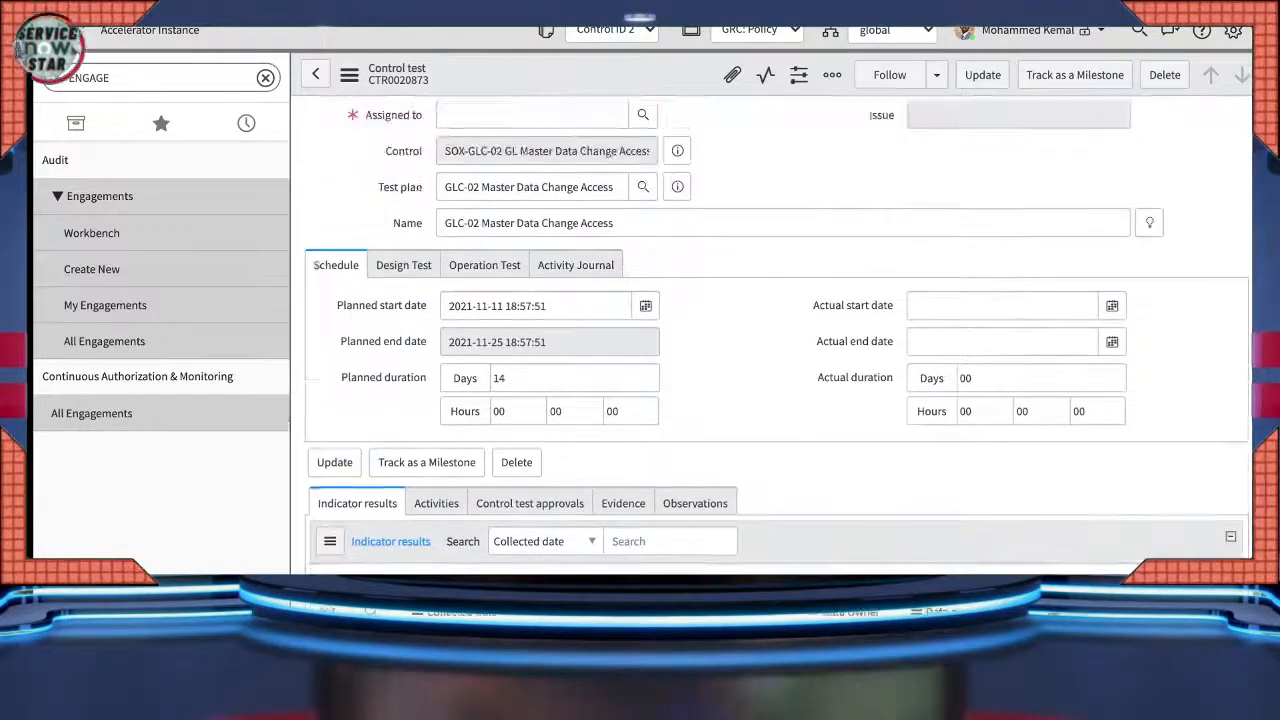
scroll(777, 350, "up", 3)
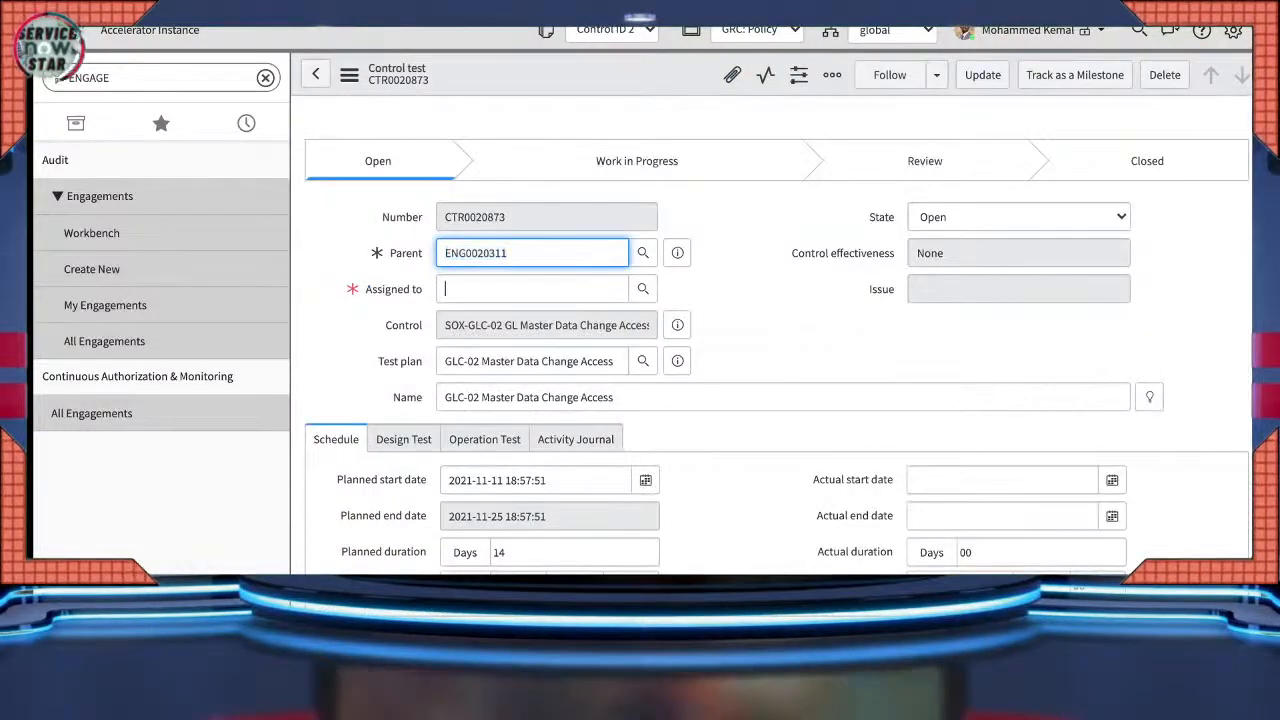
left_click(446, 289)
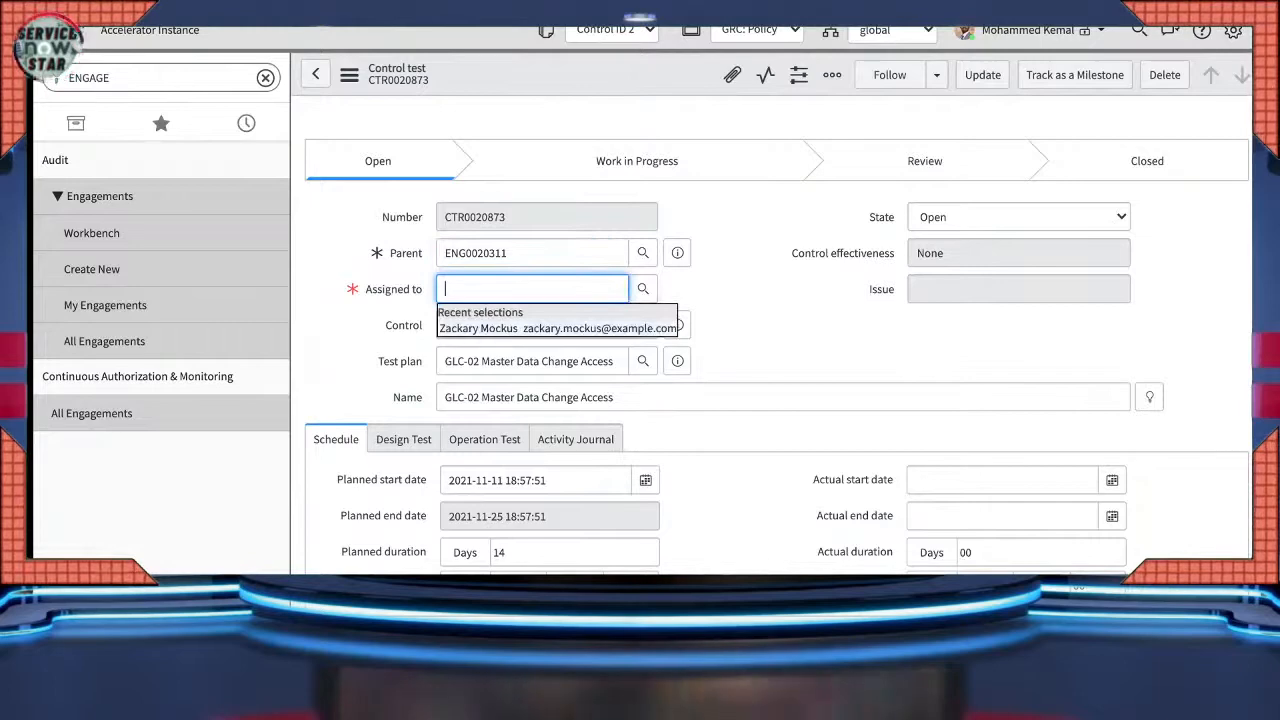
left_click(480, 328)
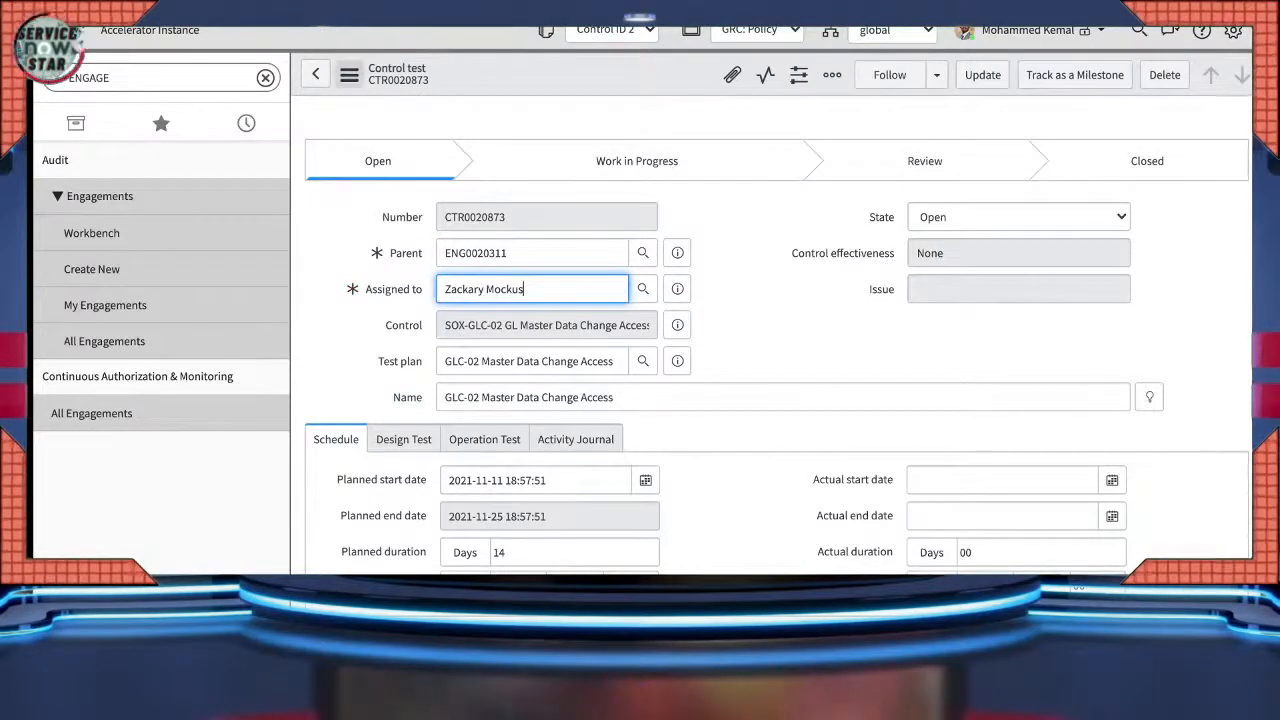
left_click(349, 75)
left_click(384, 91)
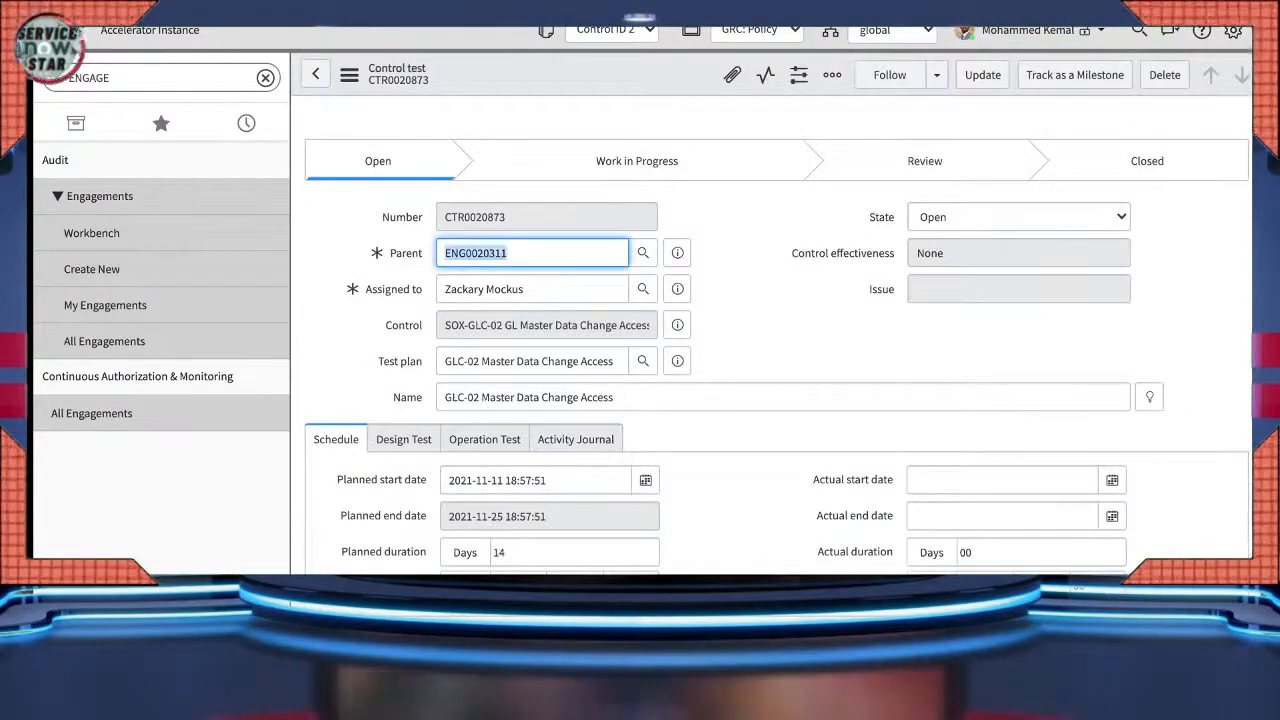
- Start a new evidence request from the control test's evidence list and set its request reason to Internal Audit
scroll(760, 340, "down", 1)
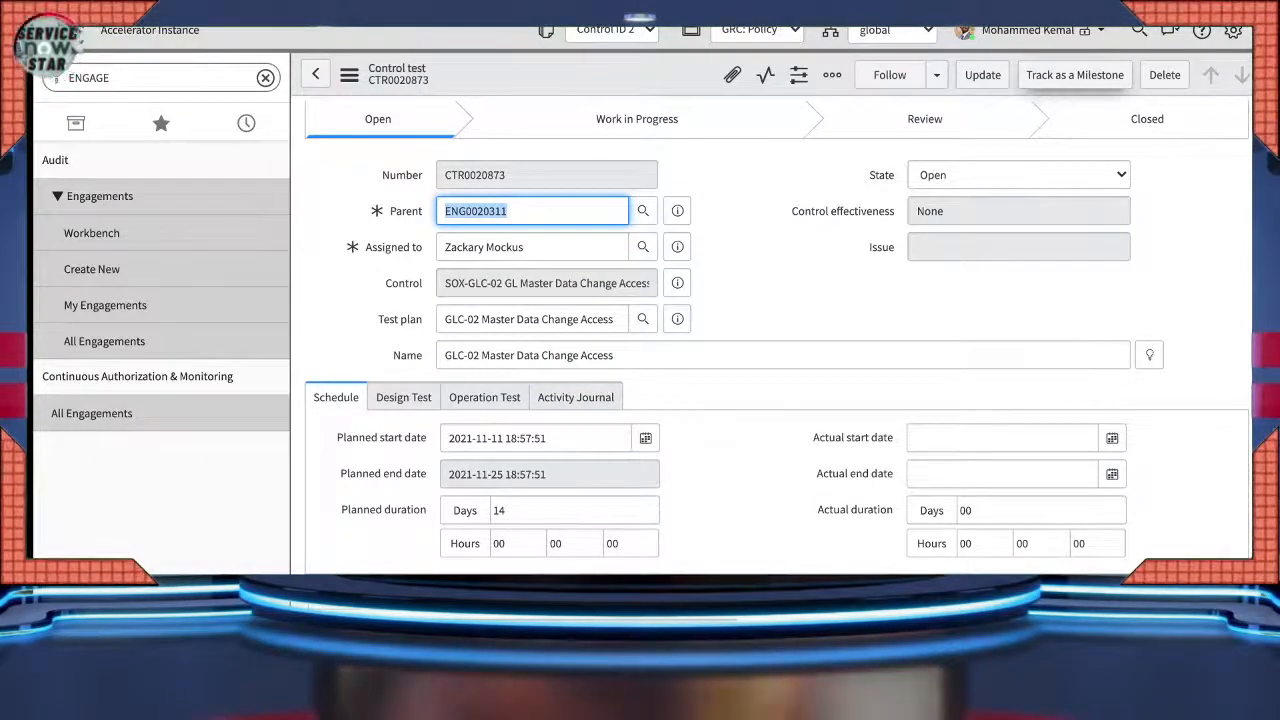
scroll(777, 330, "down", 3)
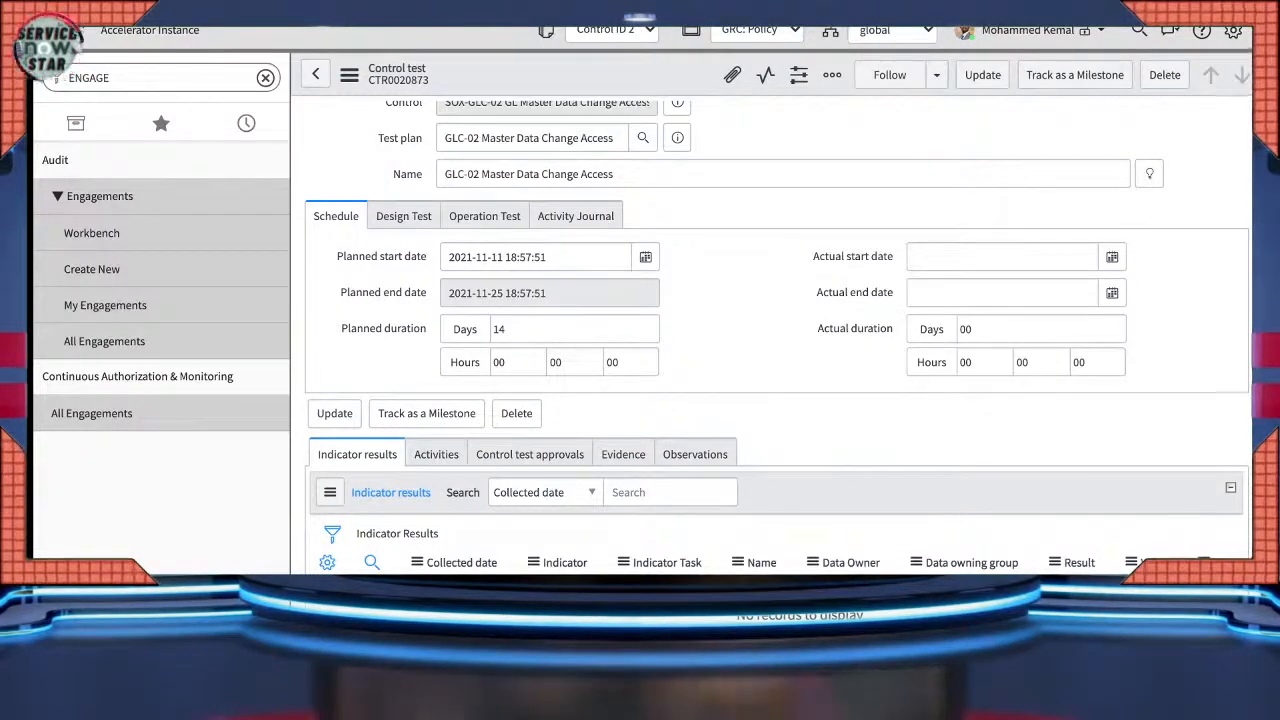
left_click(623, 454)
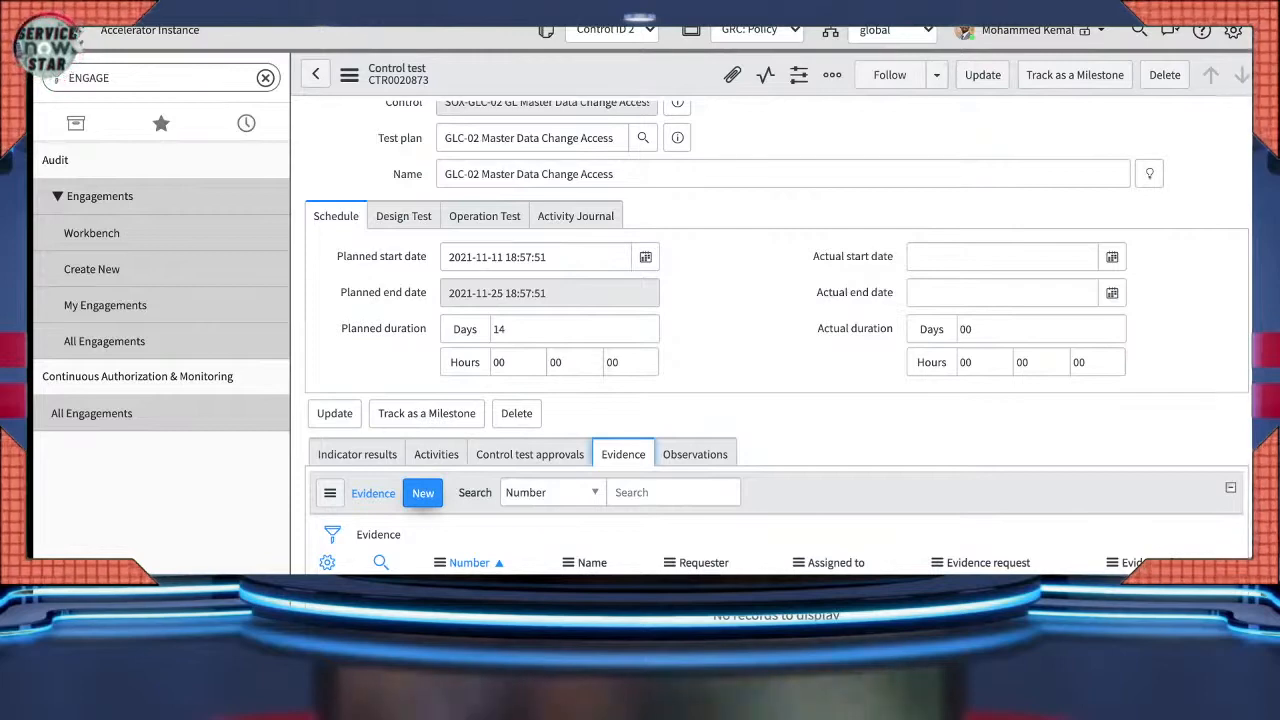
left_click(423, 492)
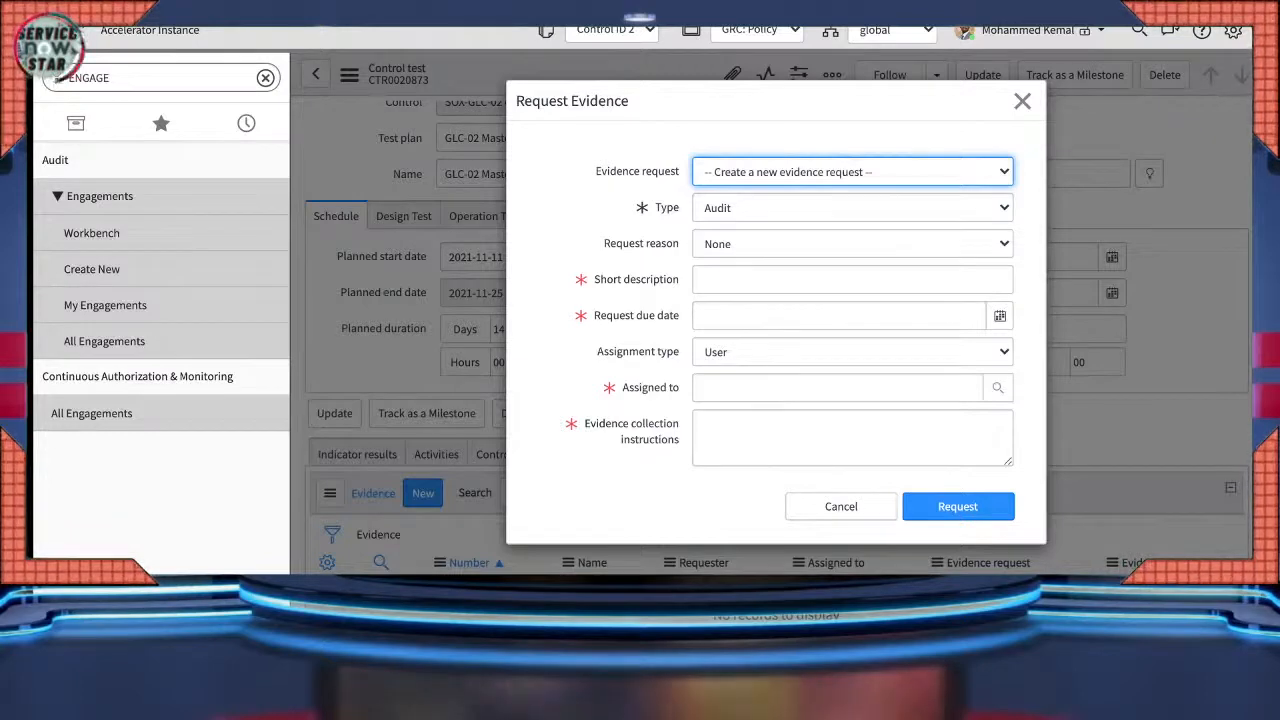
left_click(852, 244)
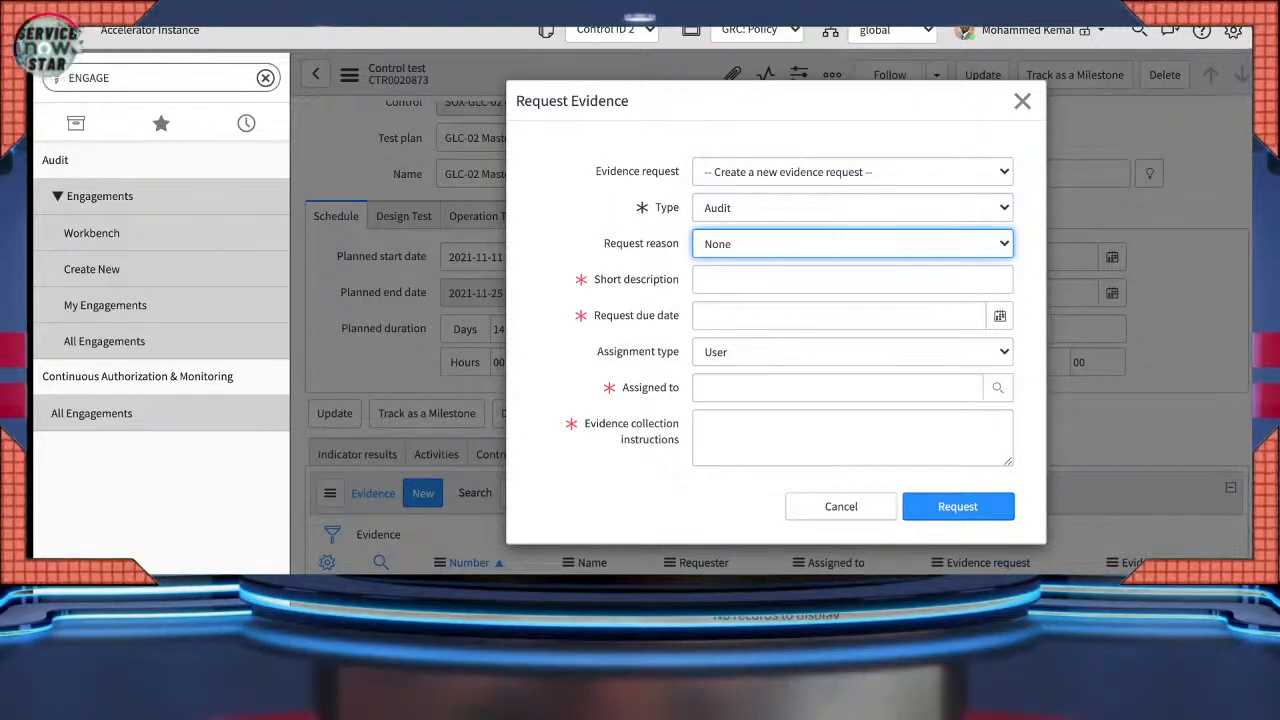
left_click(740, 265)
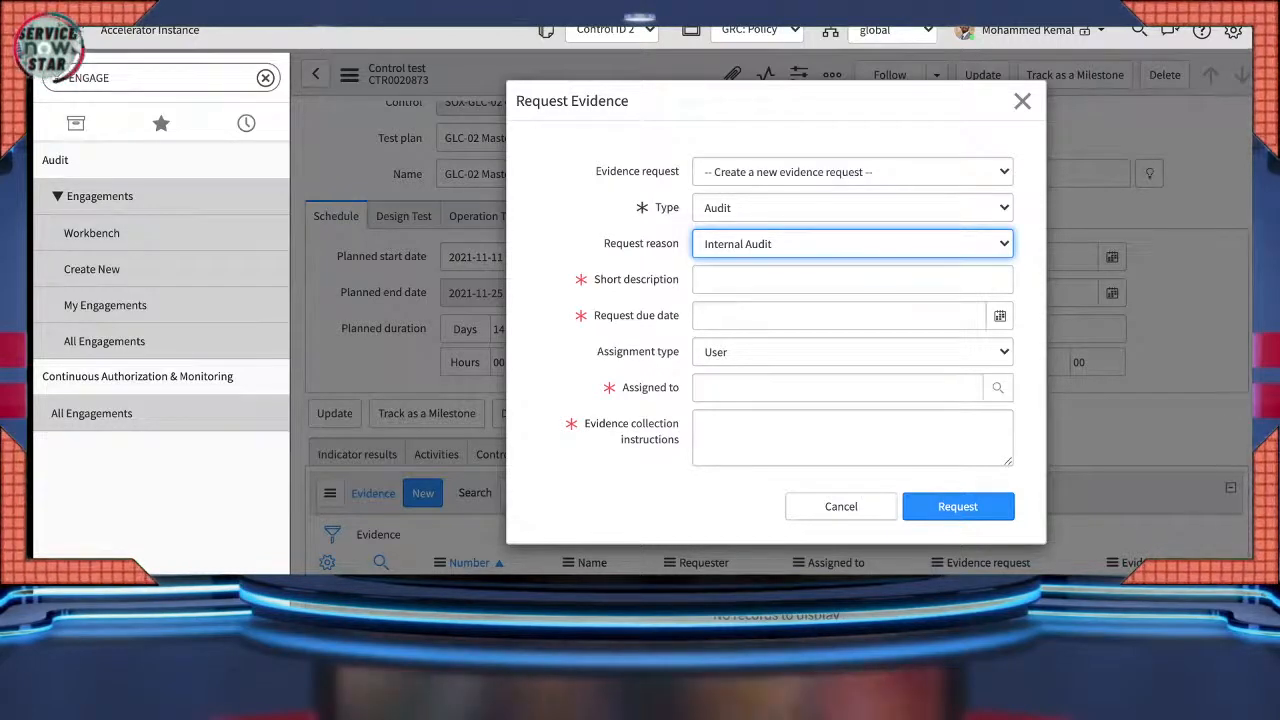
- Enter "We want the evidence for the control implementation" as the evidence request's short description and copy that text
left_click(852, 280)
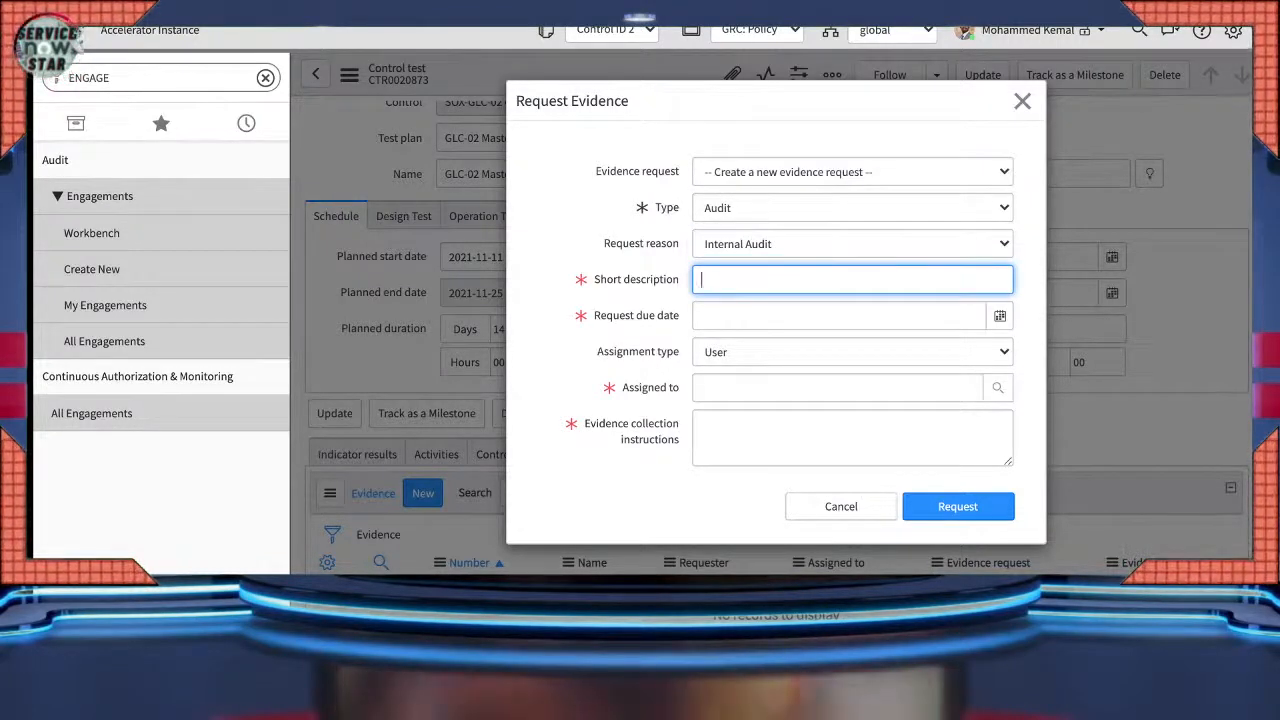
type("We war")
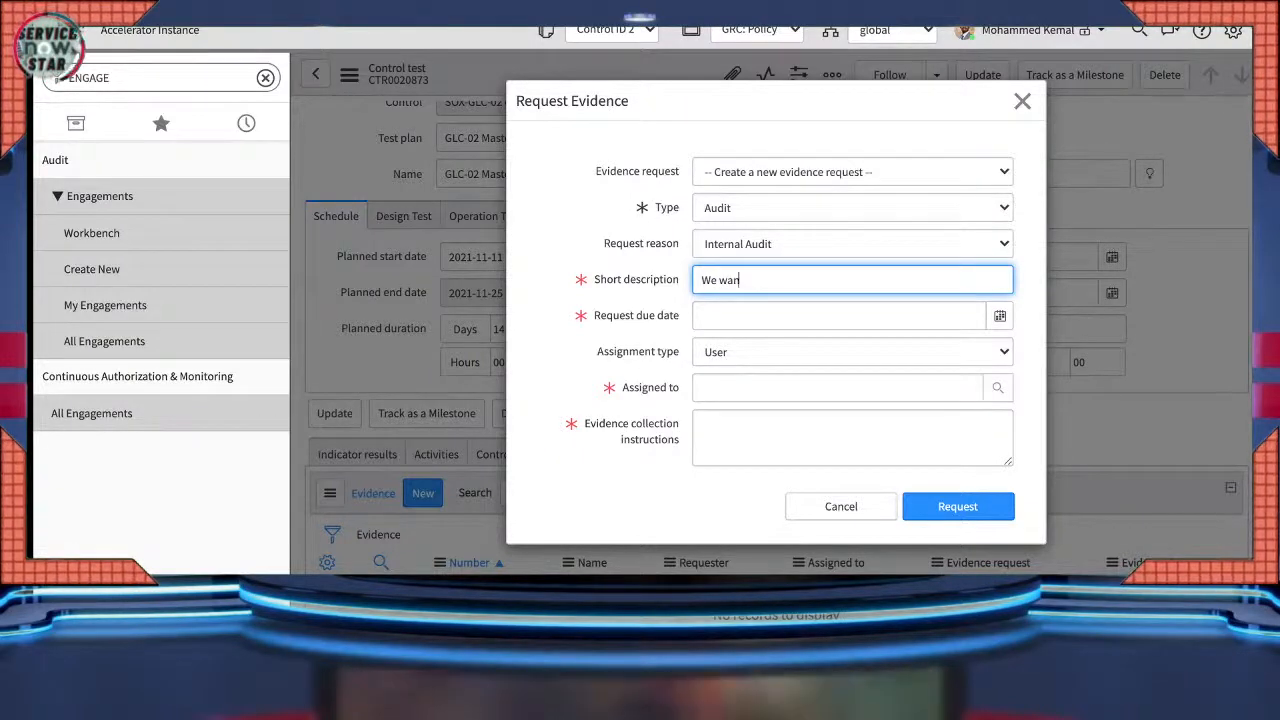
type("t")
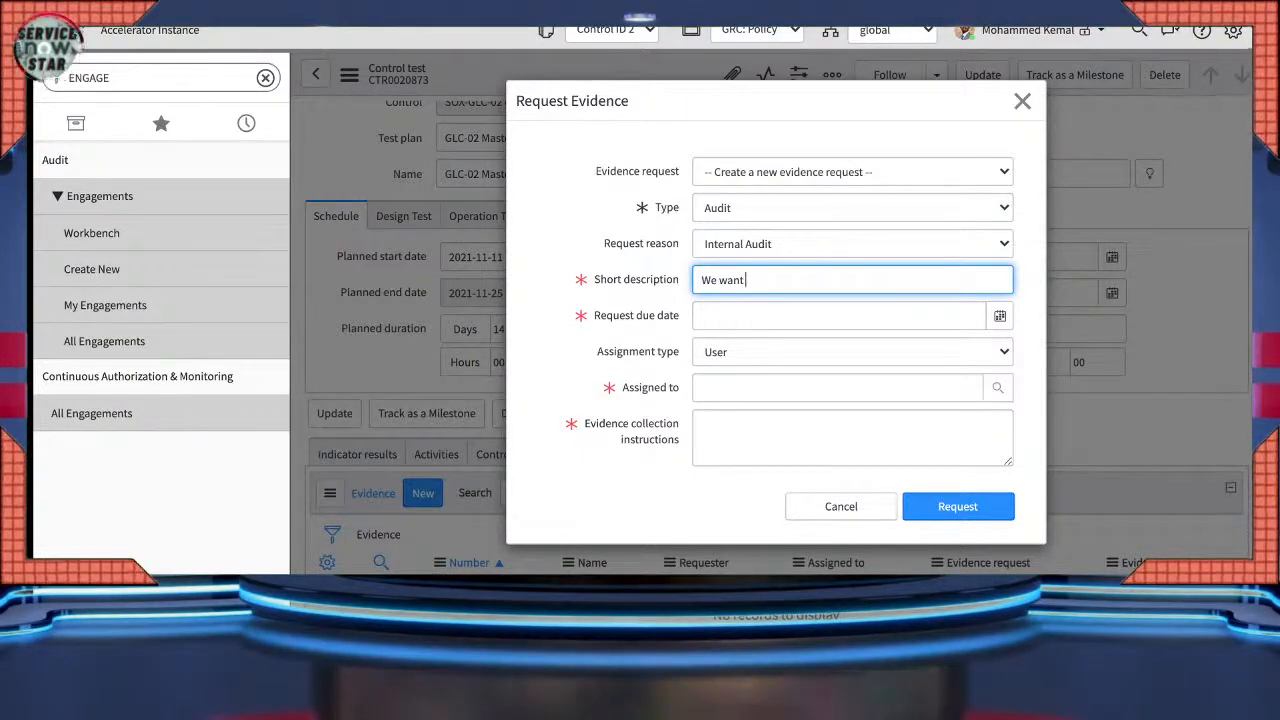
type(" the ev")
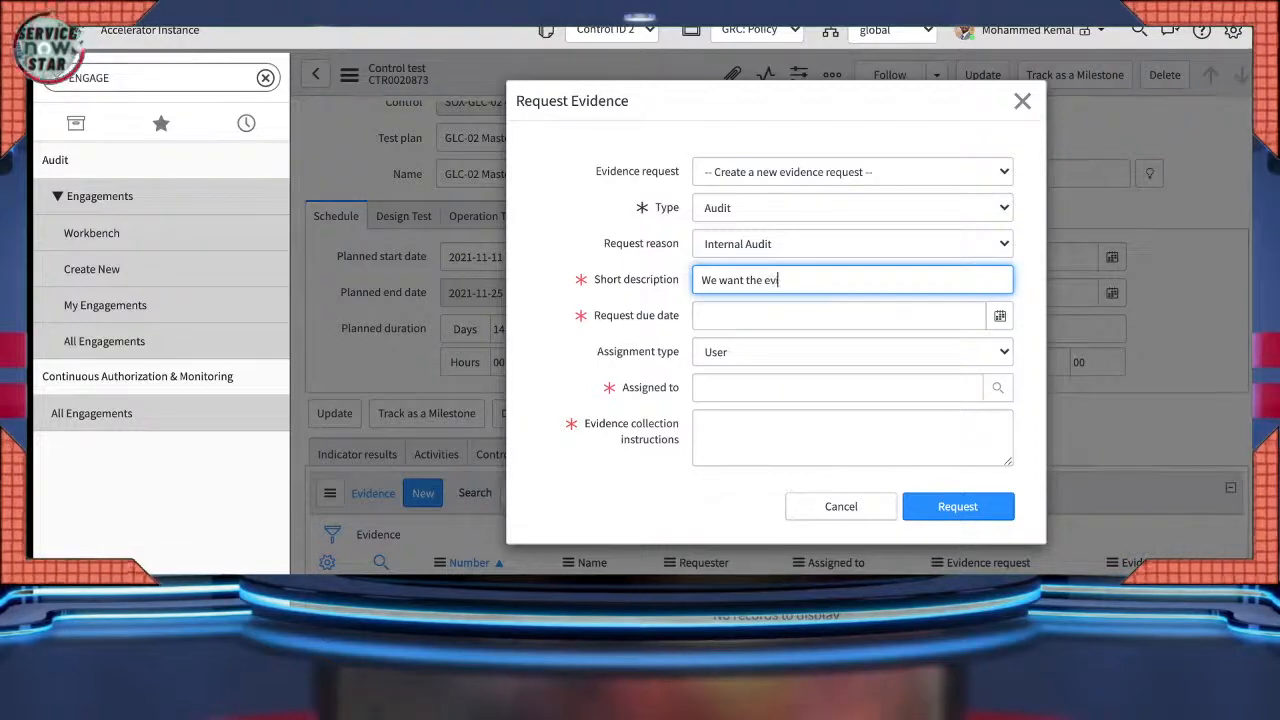
type("idence")
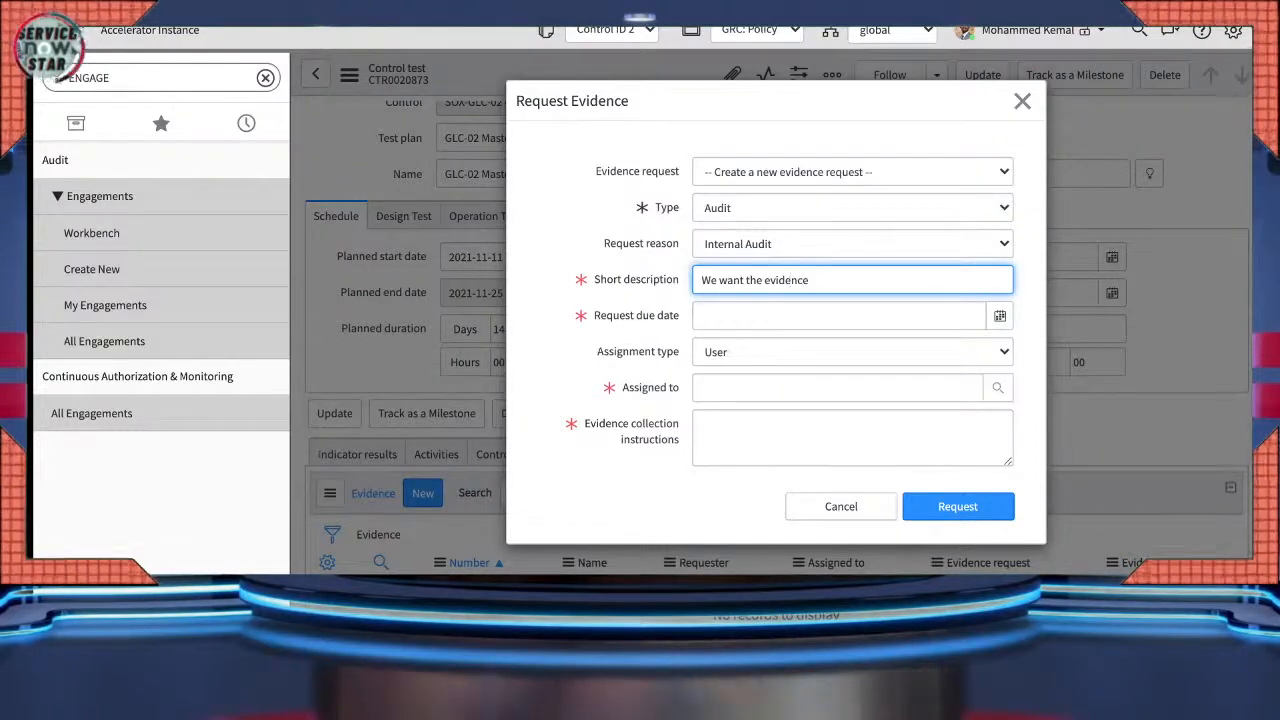
type(" for the c")
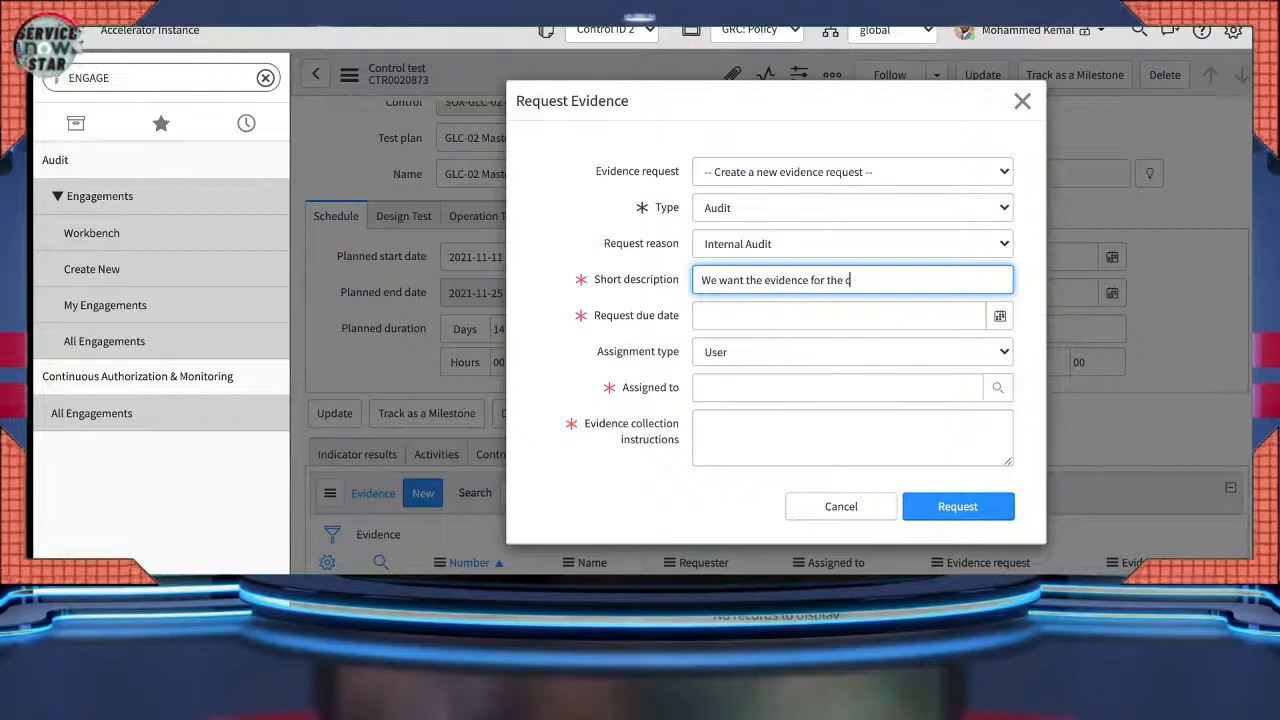
type("ontrol impl")
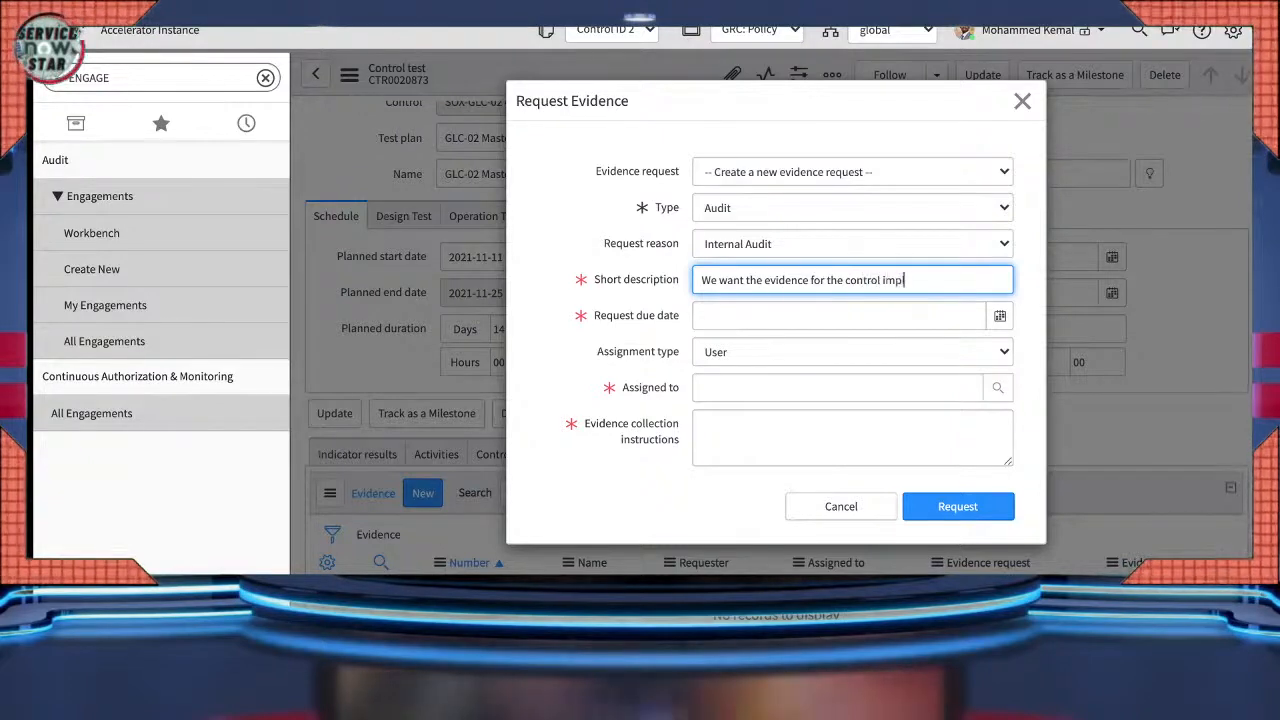
type("ementation")
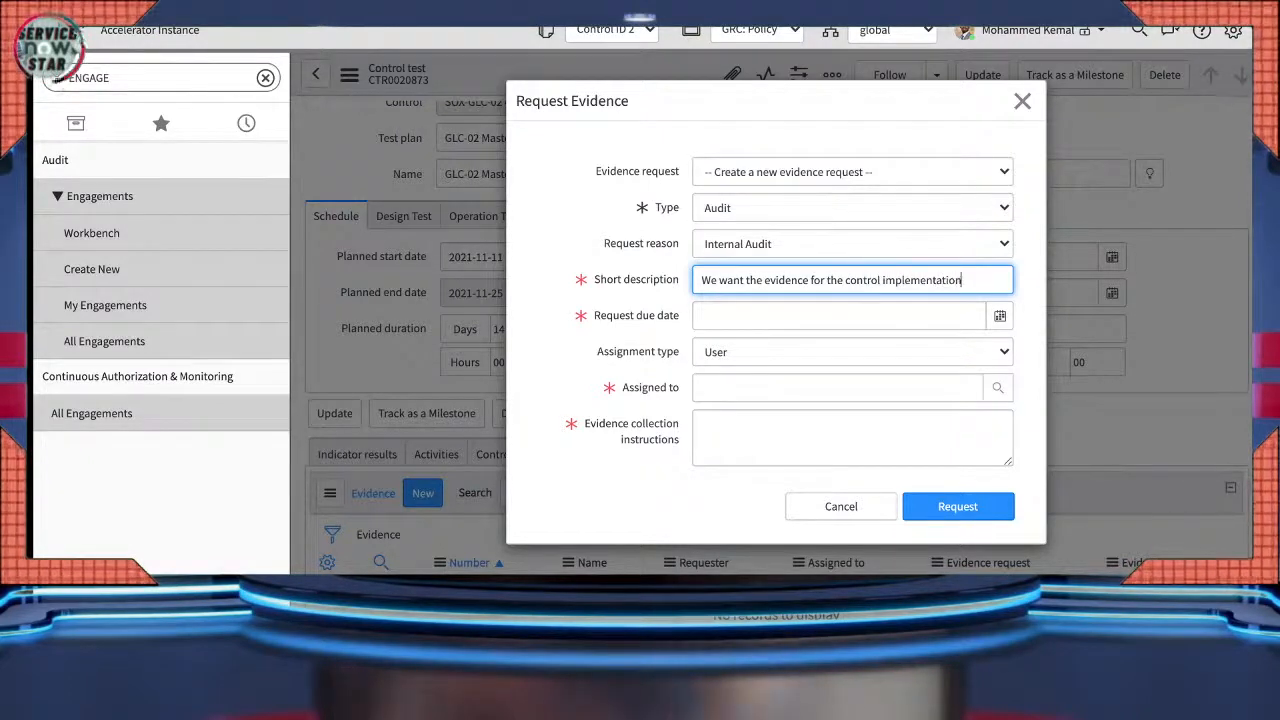
left_click(764, 280)
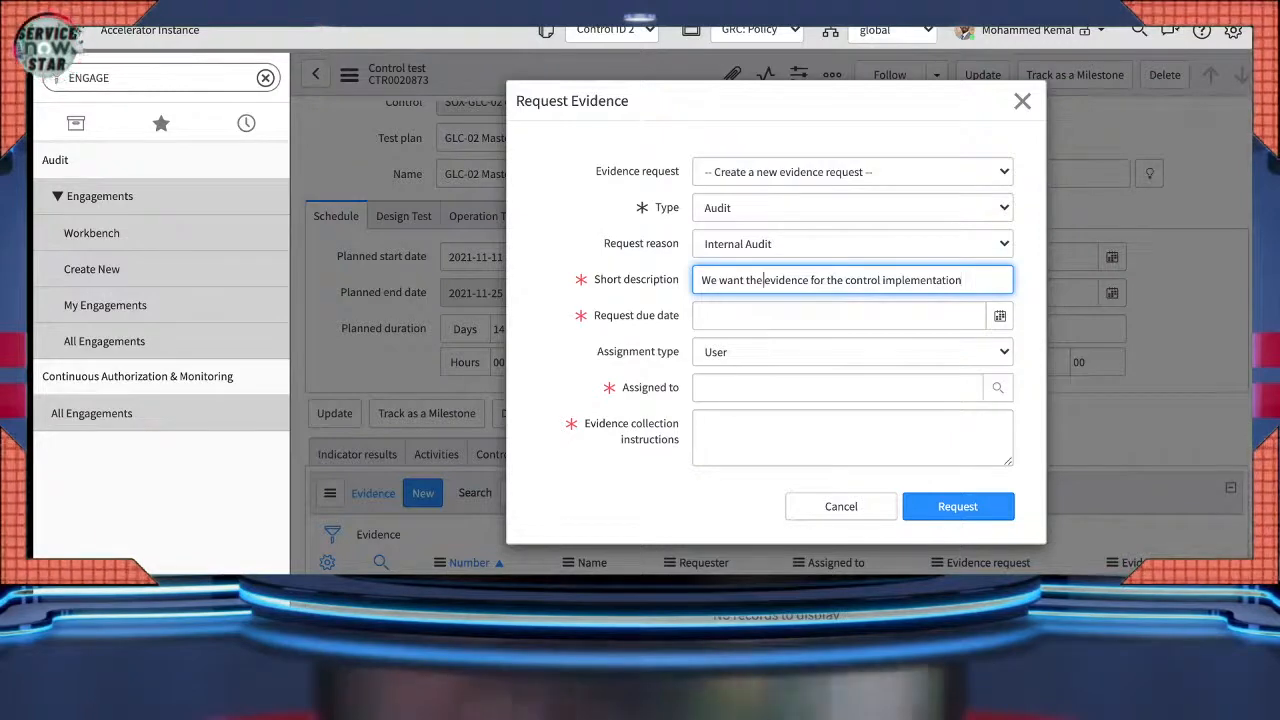
left_click_drag(962, 280, 701, 280)
key("ctrl+c")
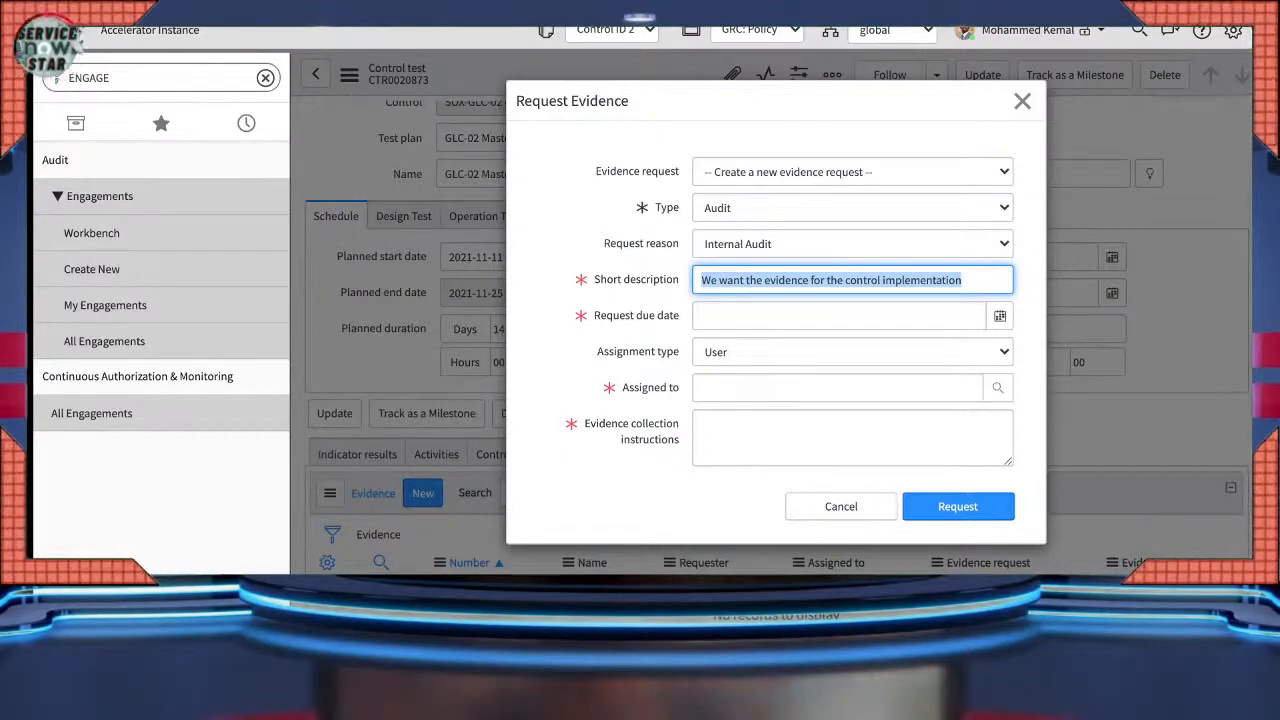
left_click(1000, 316)
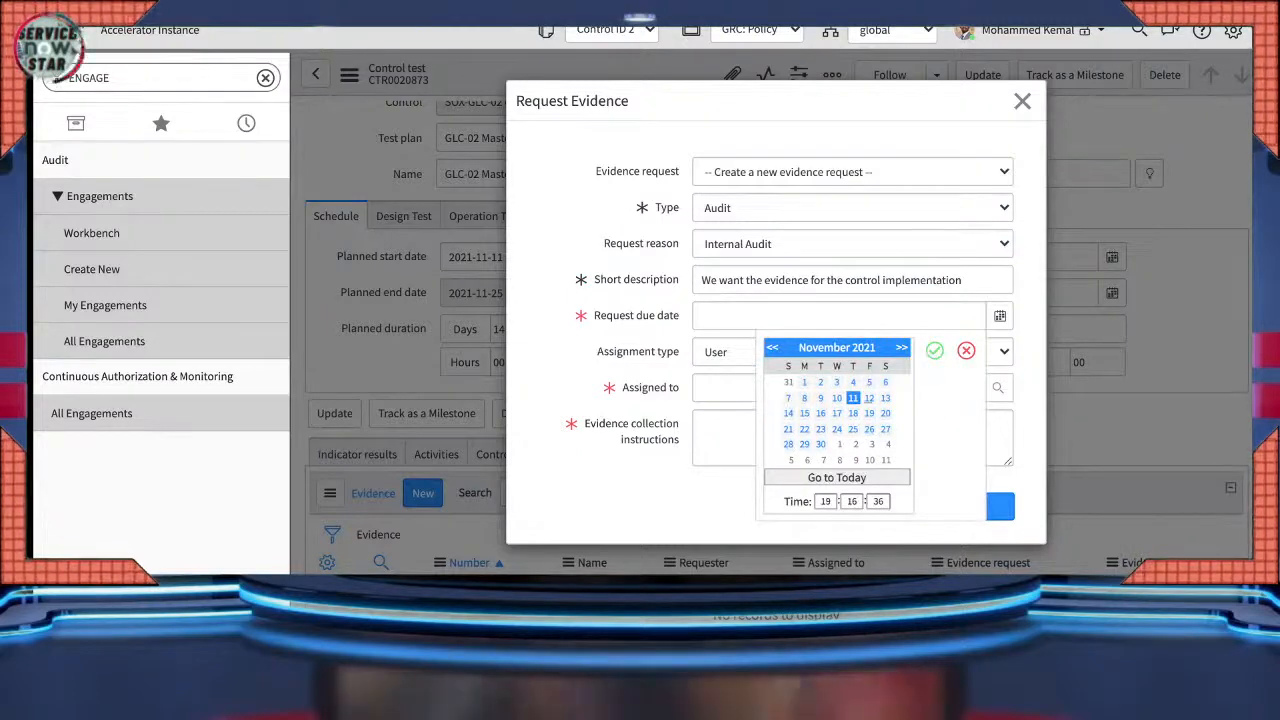
left_click(934, 350)
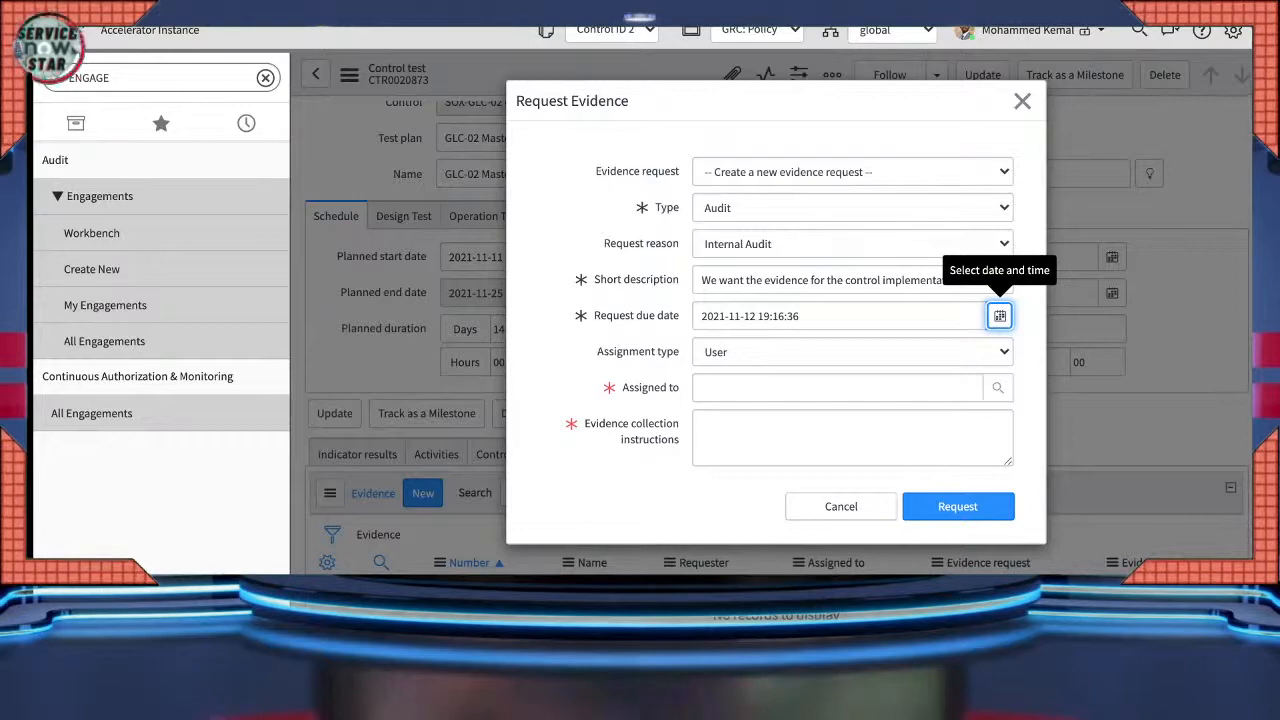
key("Tab")
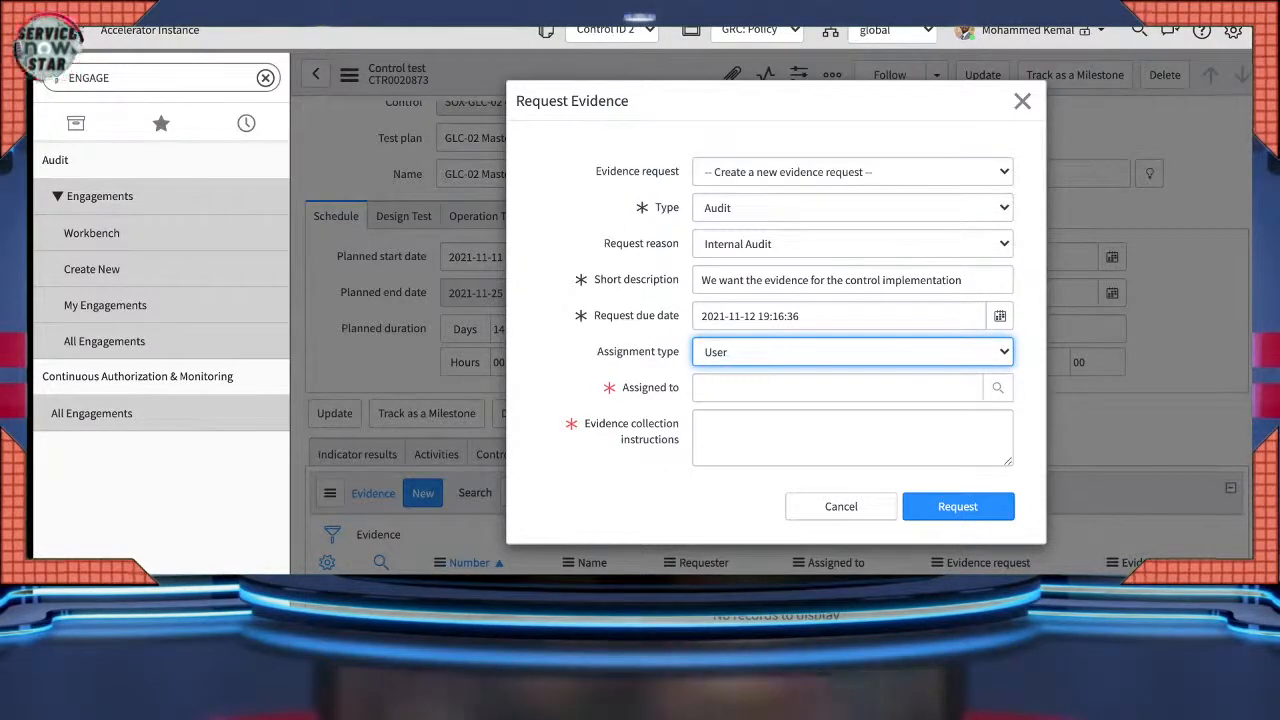
key("Tab")
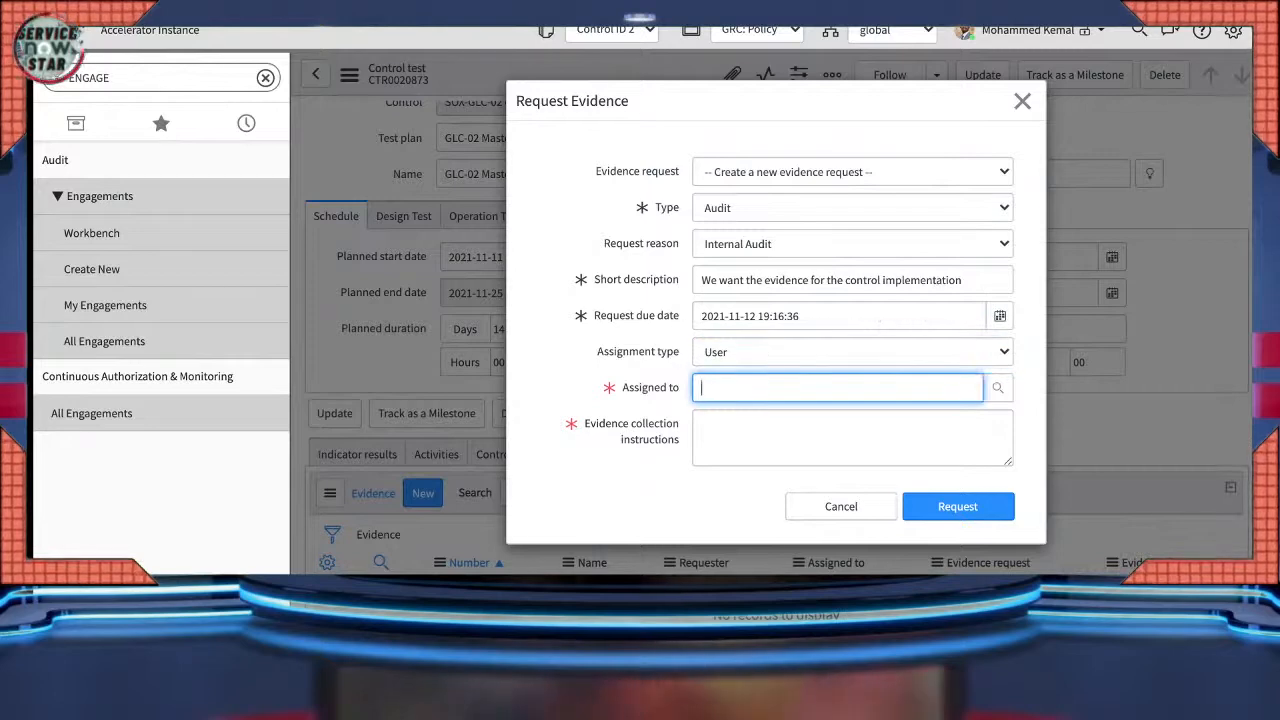
type("m")
key("Down")
key("Down")
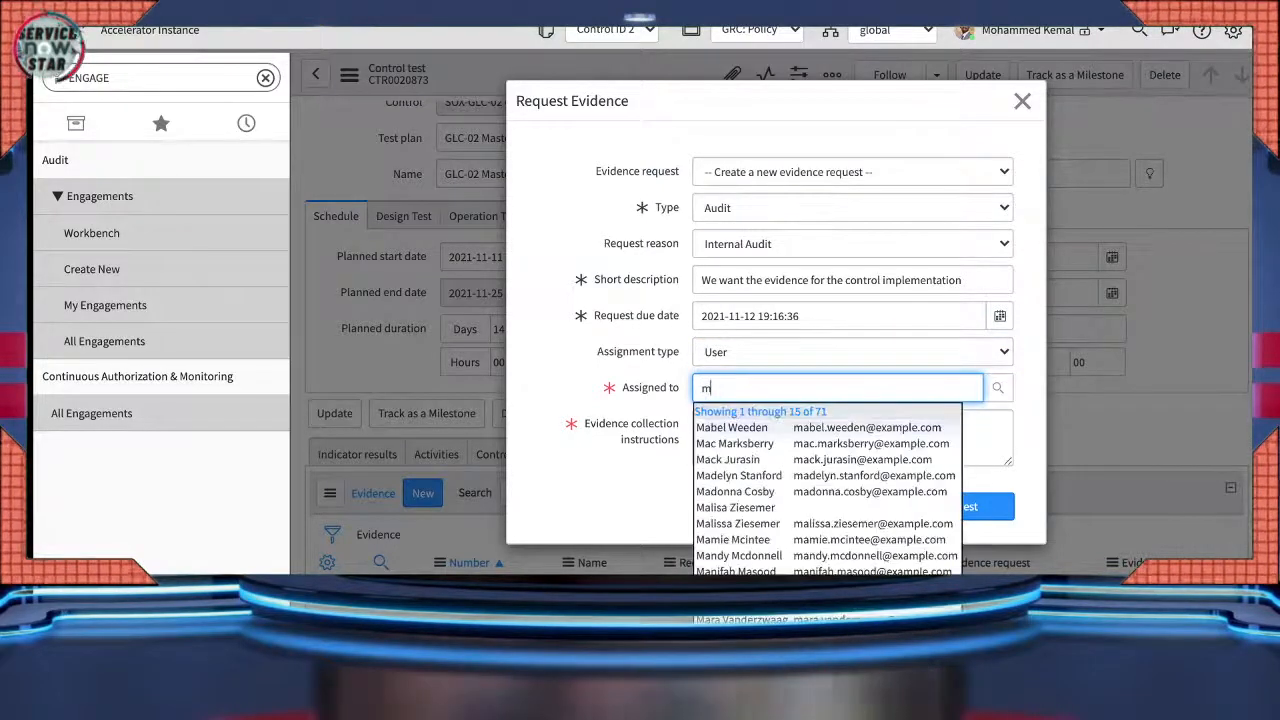
key("Return")
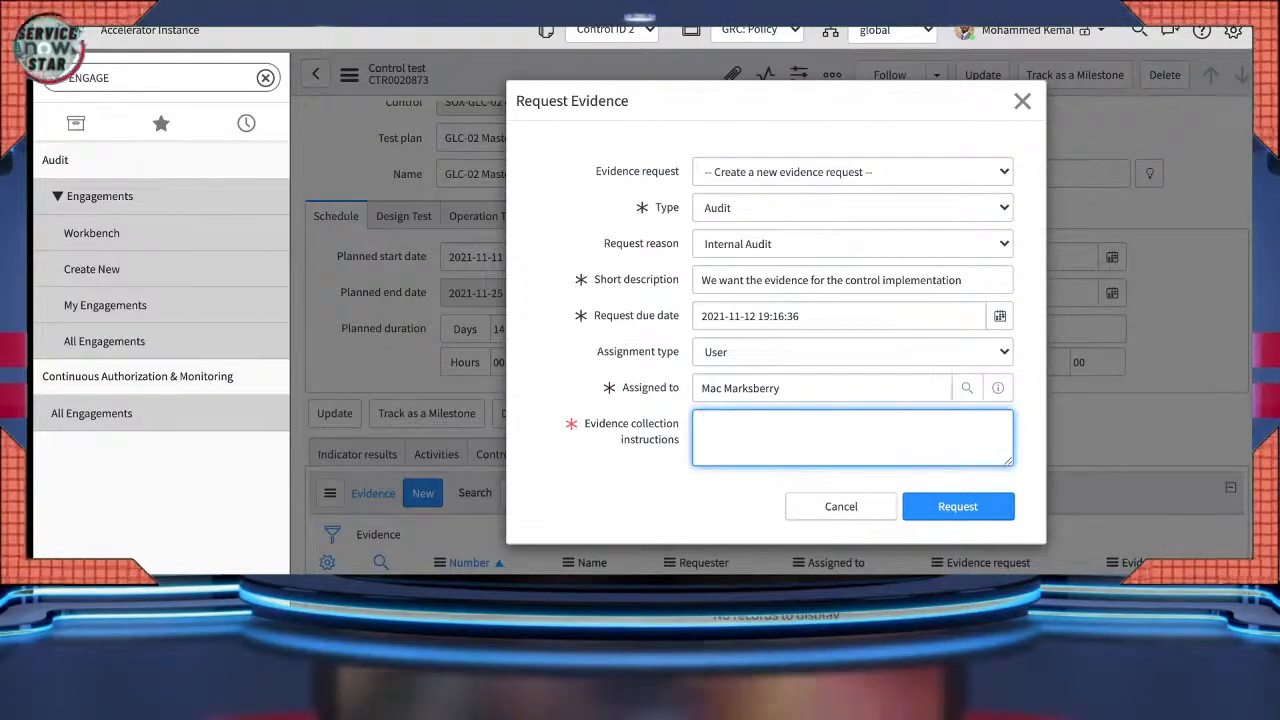
- Paste the copied short description as the evidence collection instructions and submit the evidence request
key("ctrl+v")
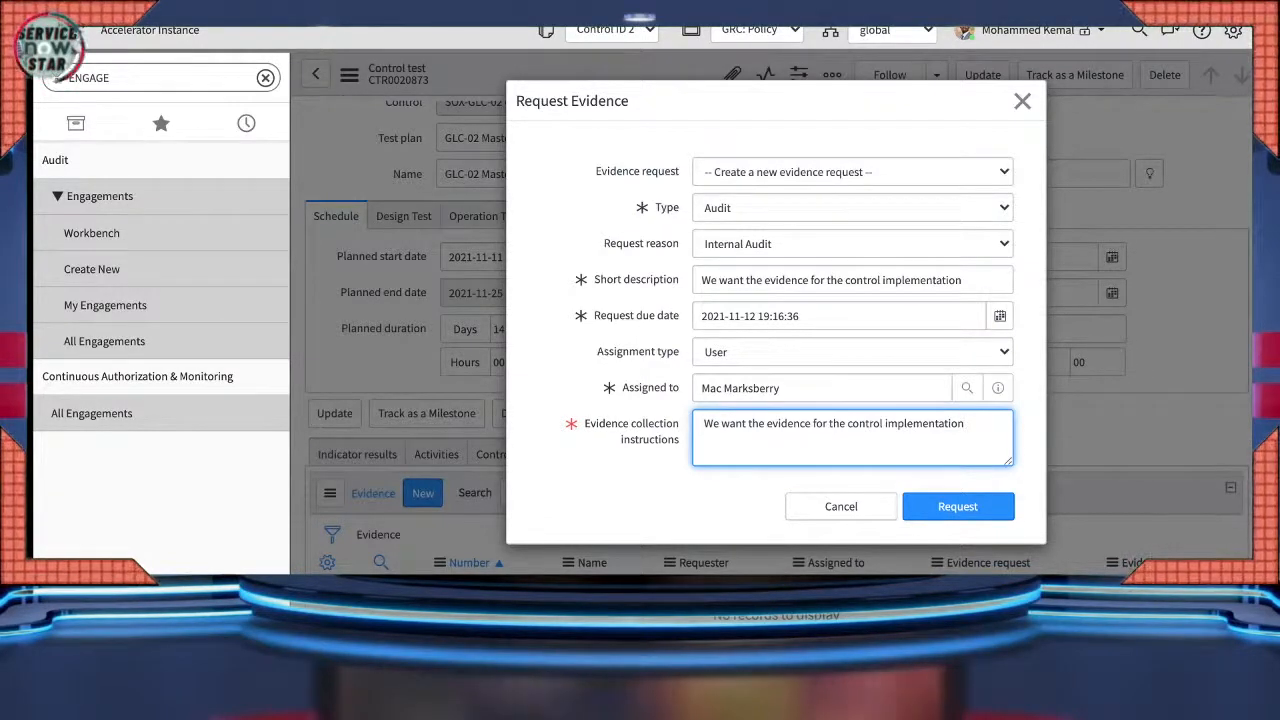
left_click(958, 507)
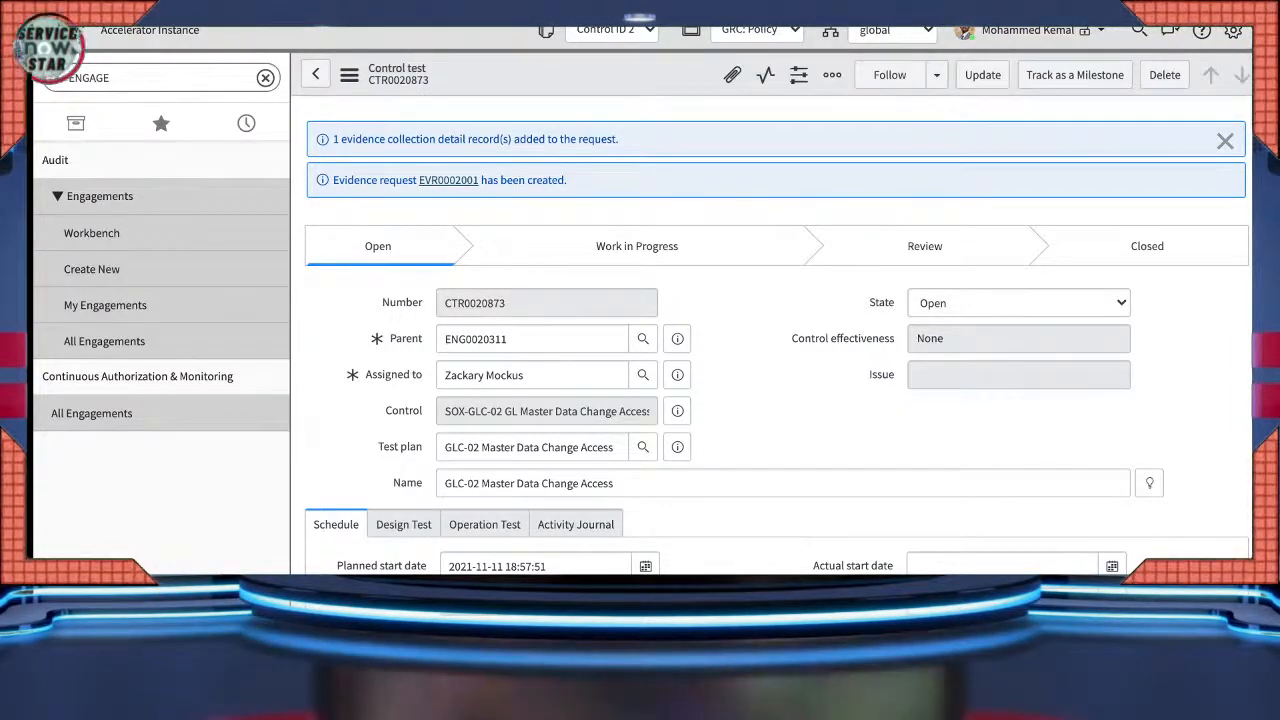
- Open the new evidence request's record and examine its state, assignee, due date and evidence collection details
right_click(448, 180)
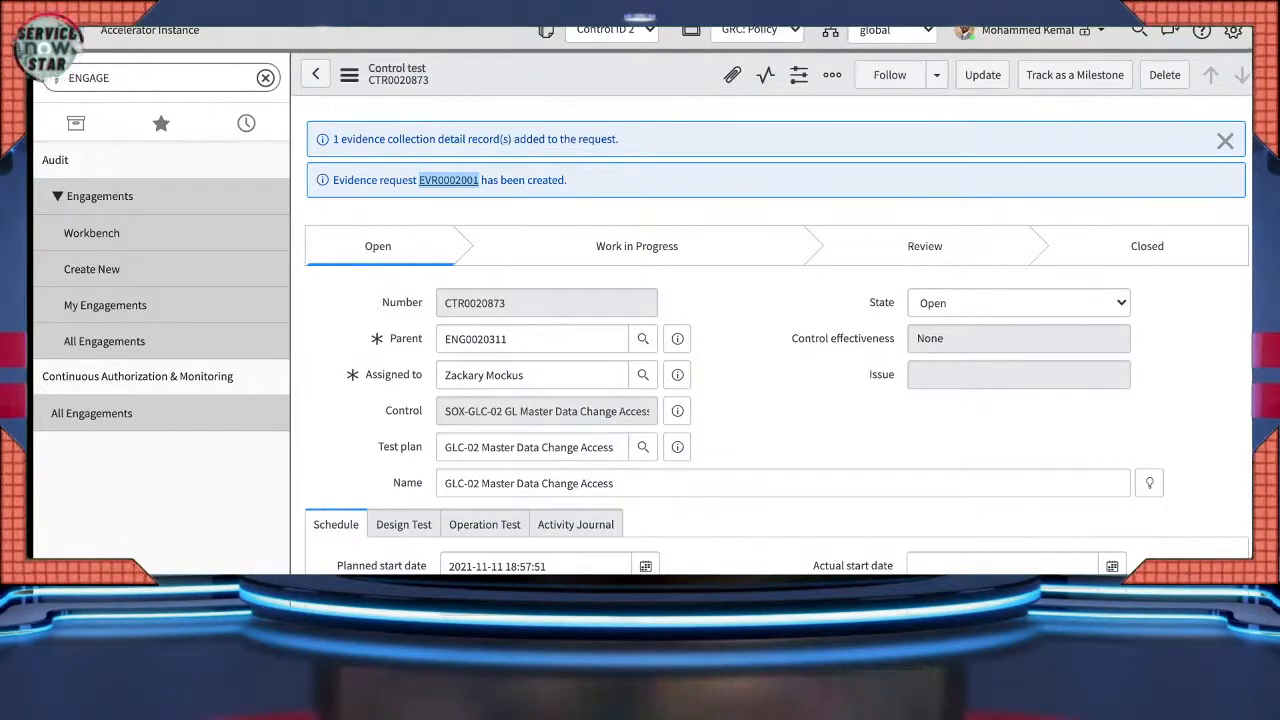
scroll(776, 340, "down", 4)
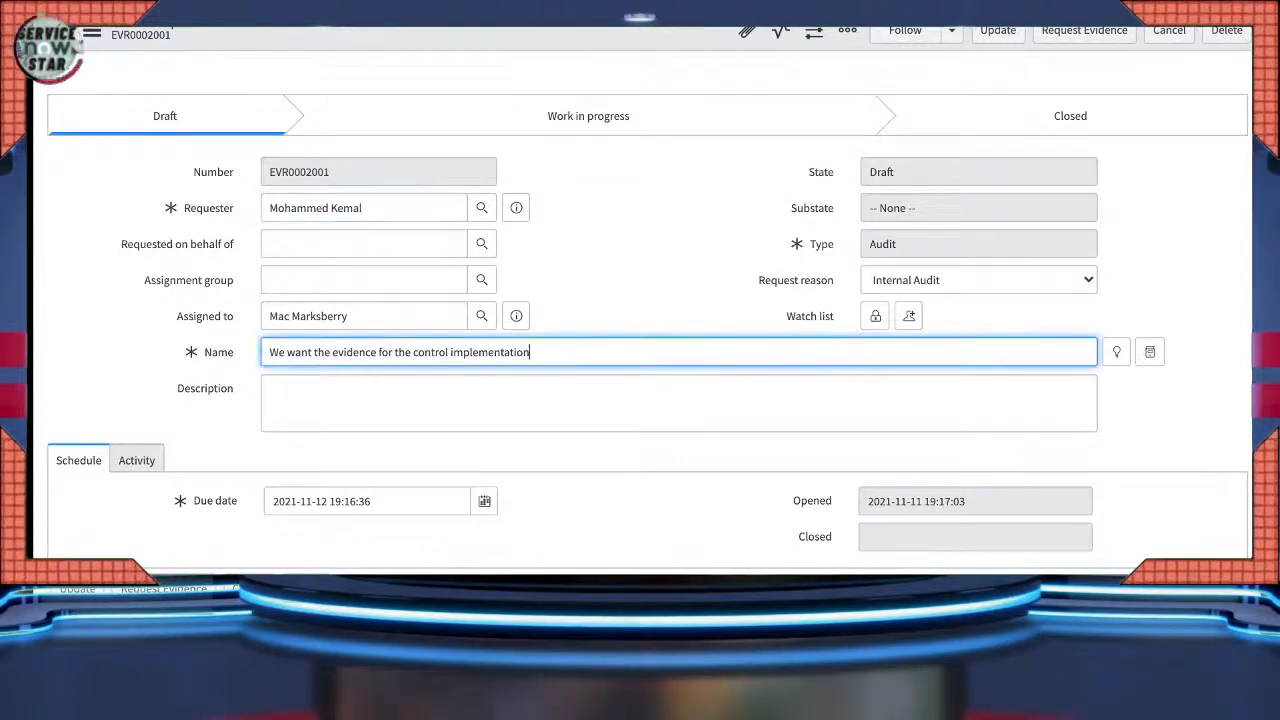
left_click(271, 388)
scroll(648, 320, "down", 1)
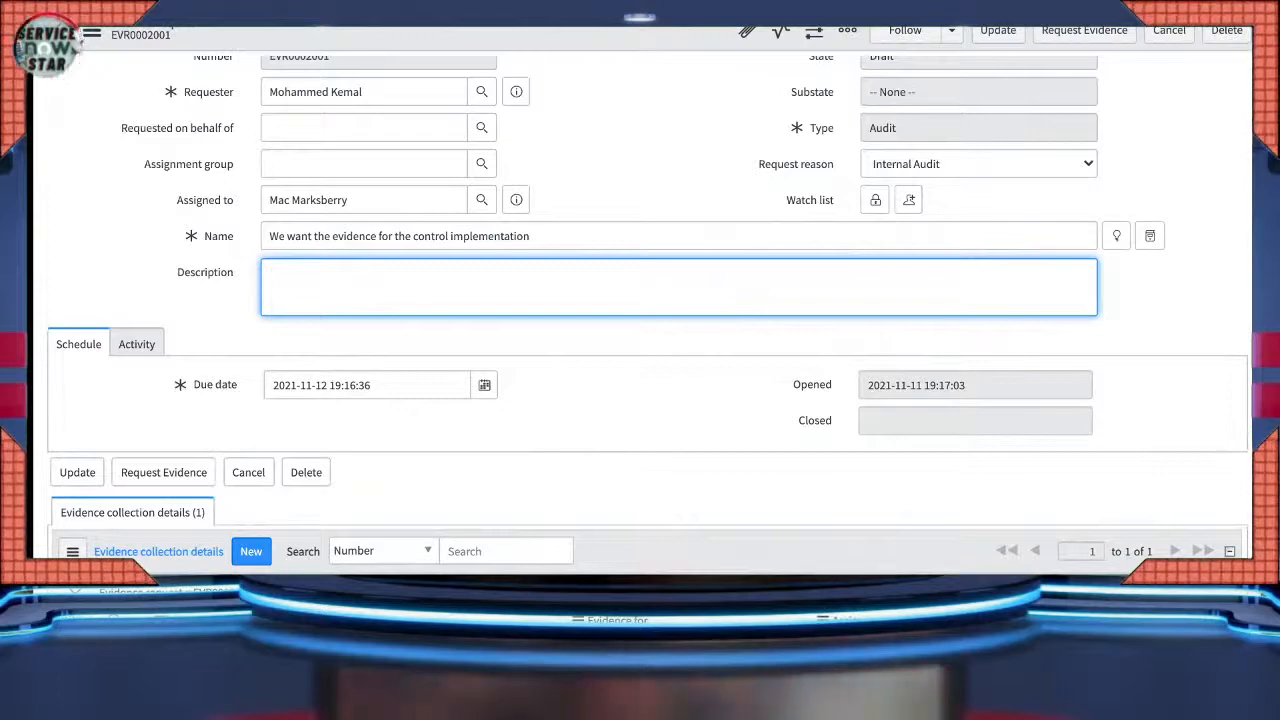
scroll(648, 388, "down", 1)
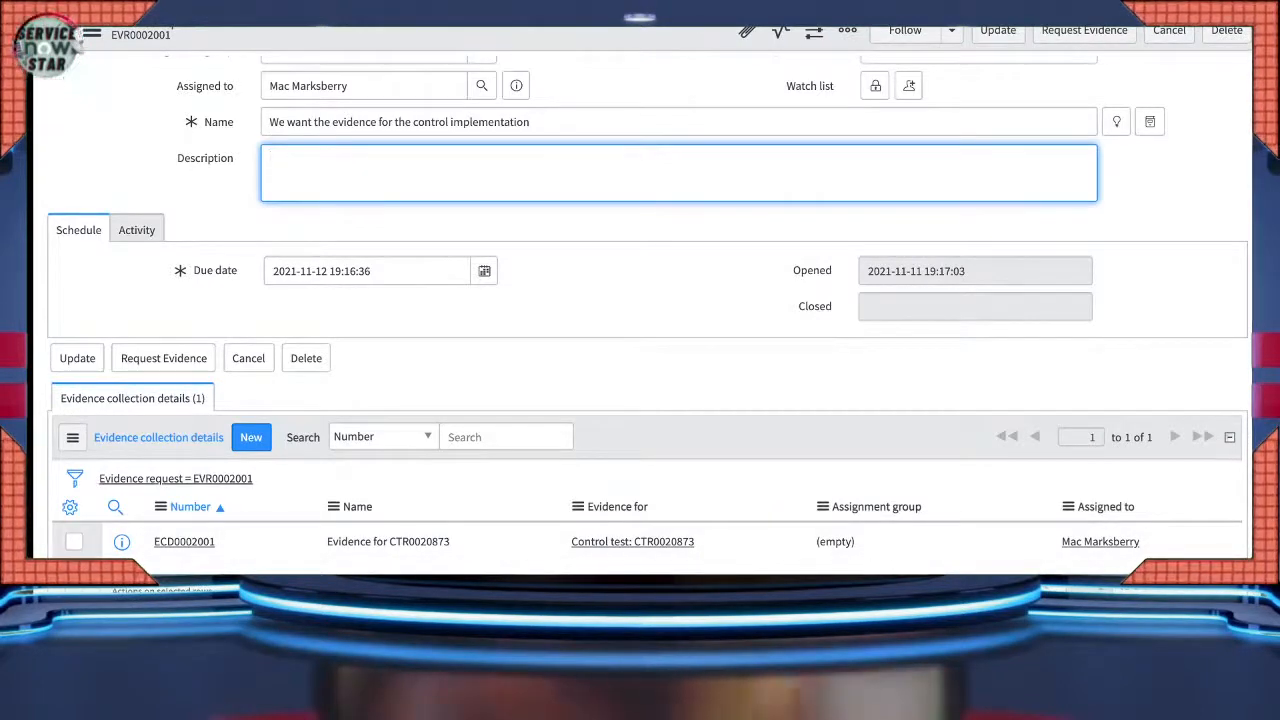
scroll(648, 300, "up", 2)
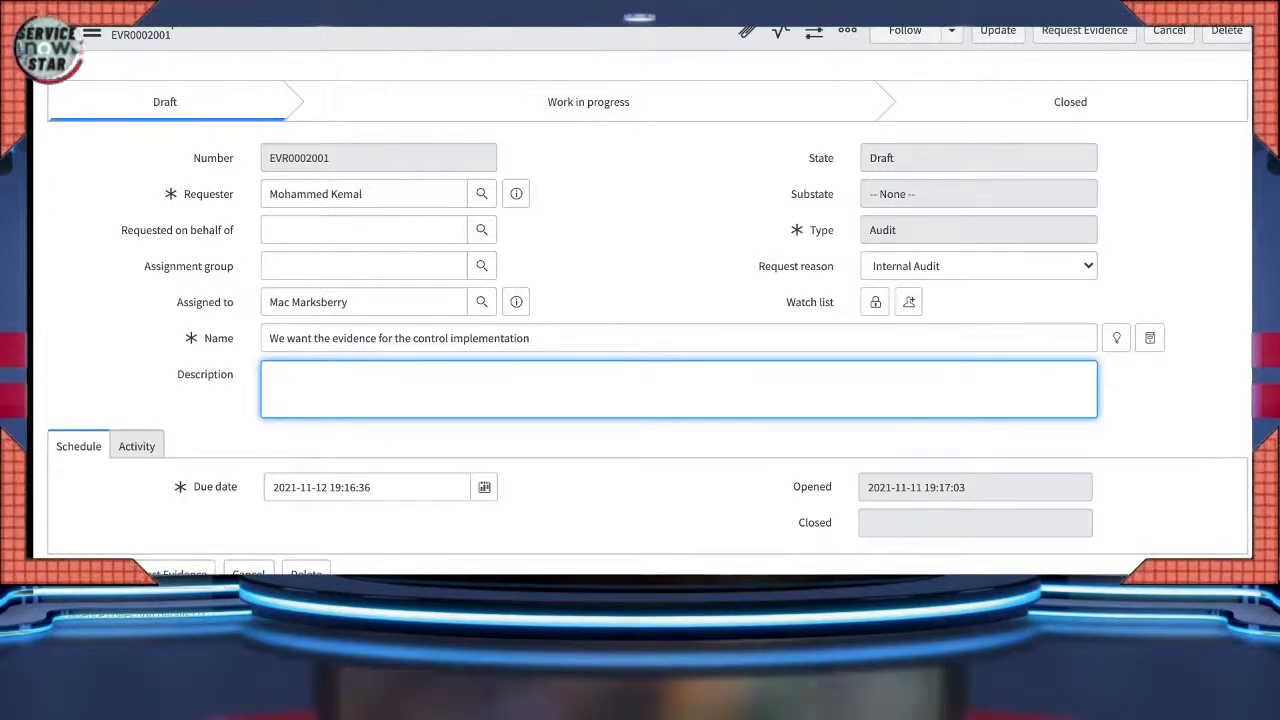
scroll(650, 320, "down", 1)
scroll(650, 320, "down", 3)
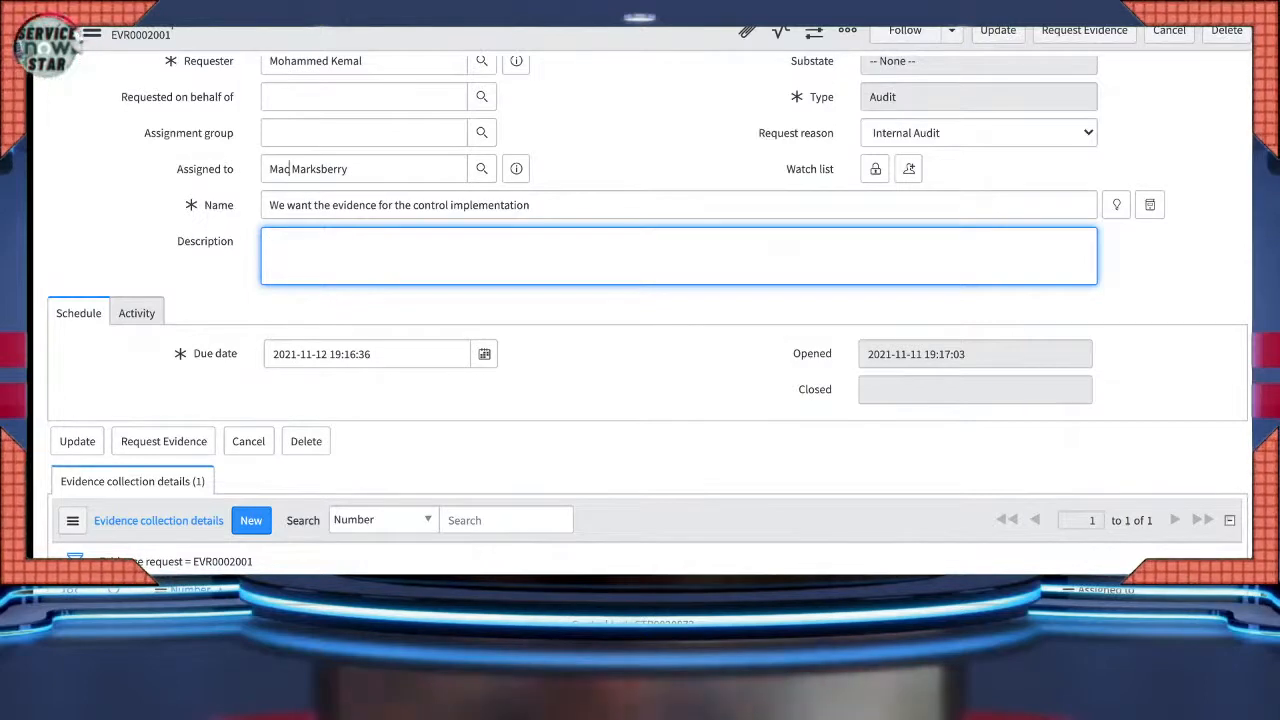
double_click(288, 168)
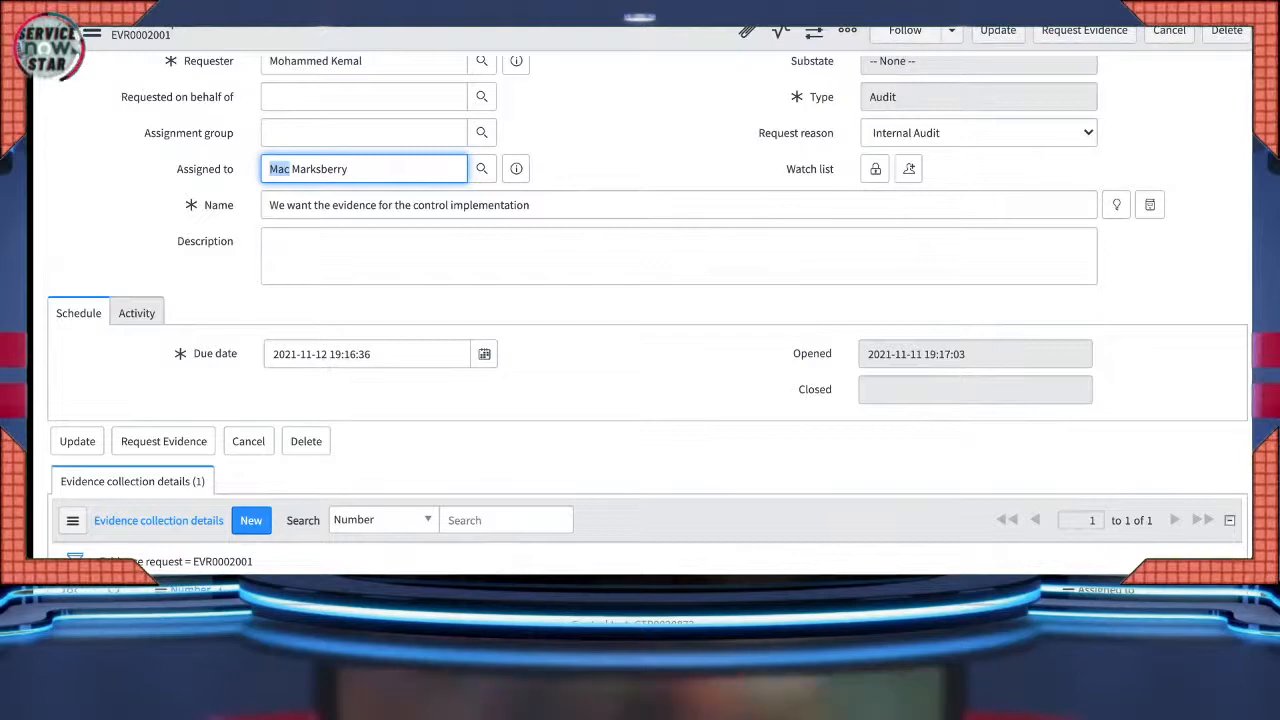
scroll(640, 300, "up", 3)
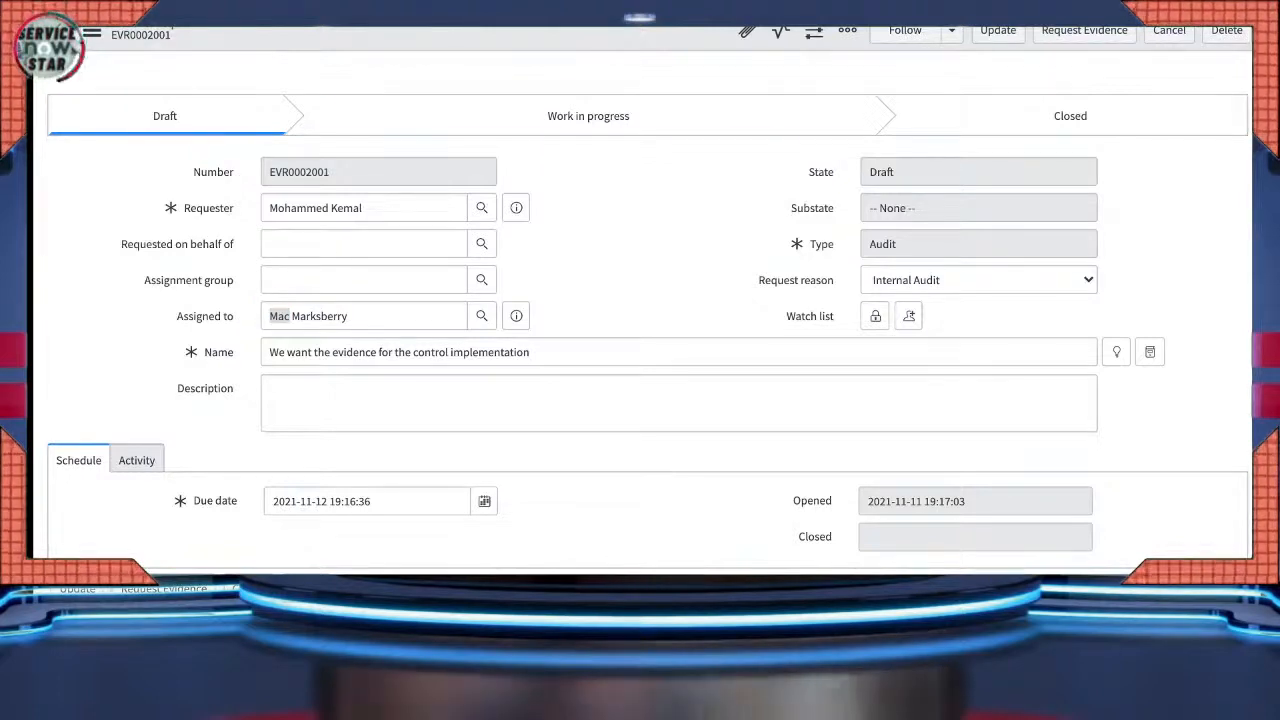
left_click(588, 116)
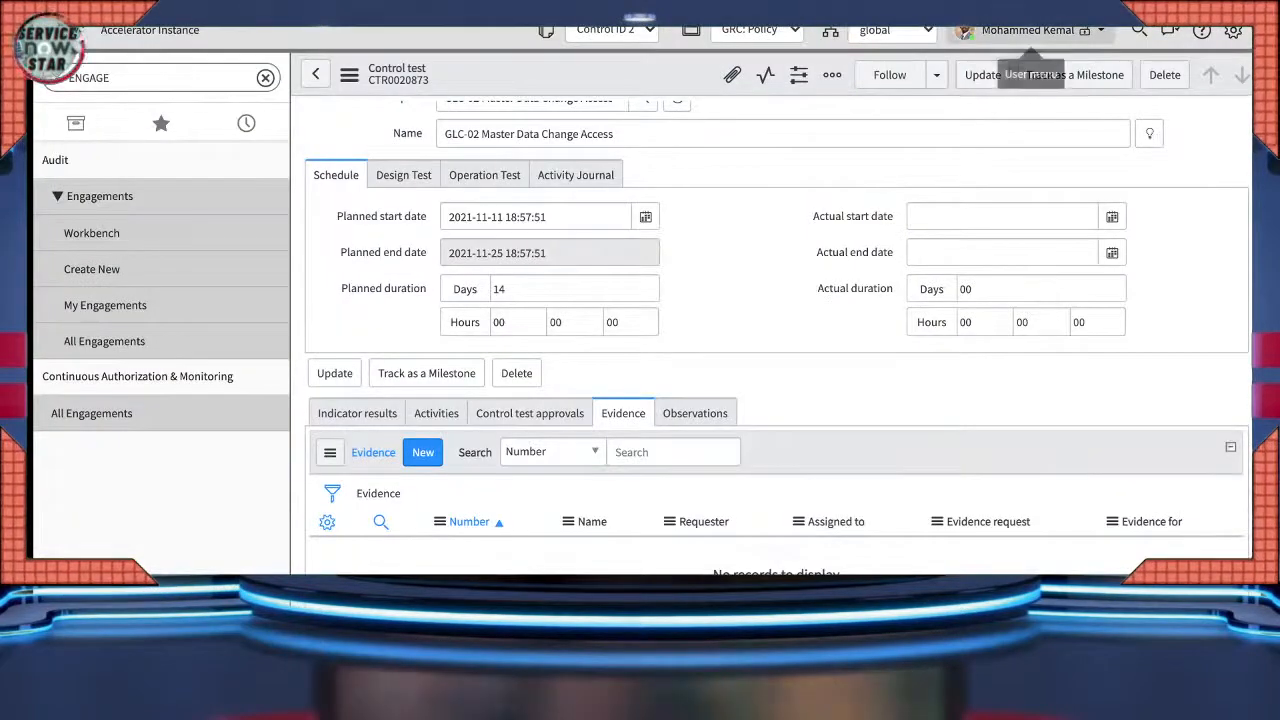
- Impersonate the person assigned to the evidence request and look over the evidence request record as that user
left_click(1030, 32)
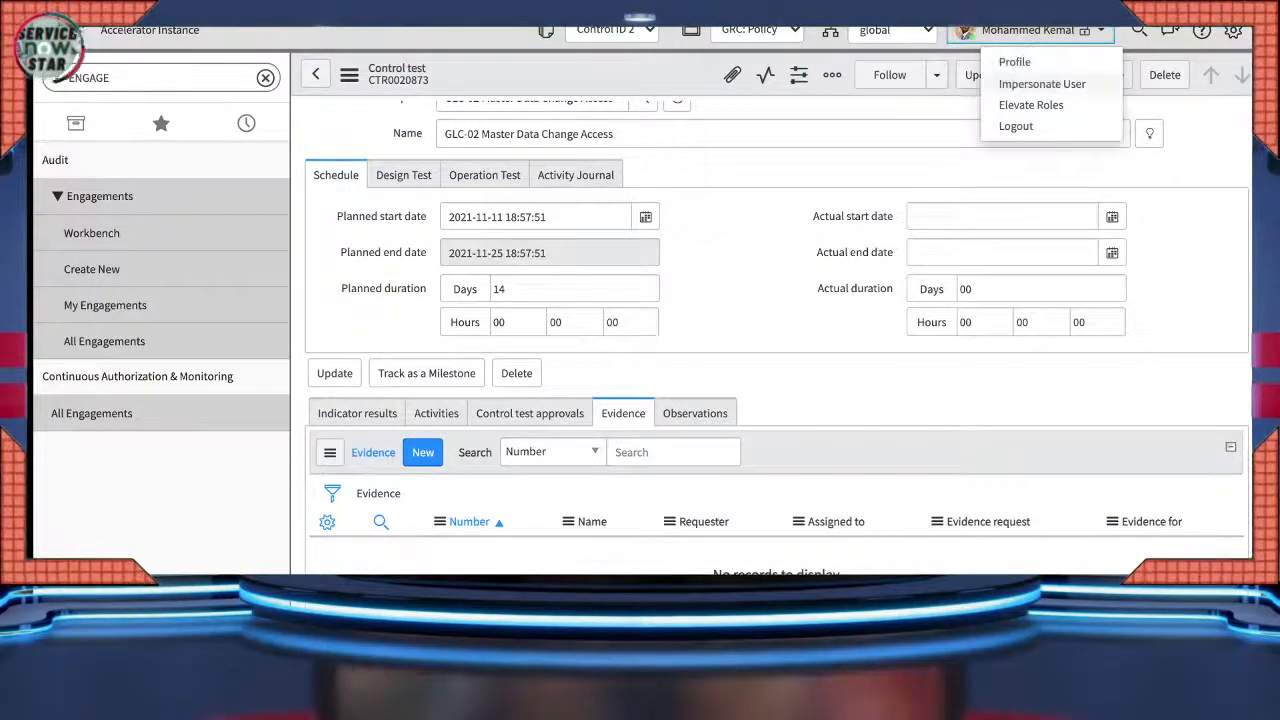
left_click(1100, 75)
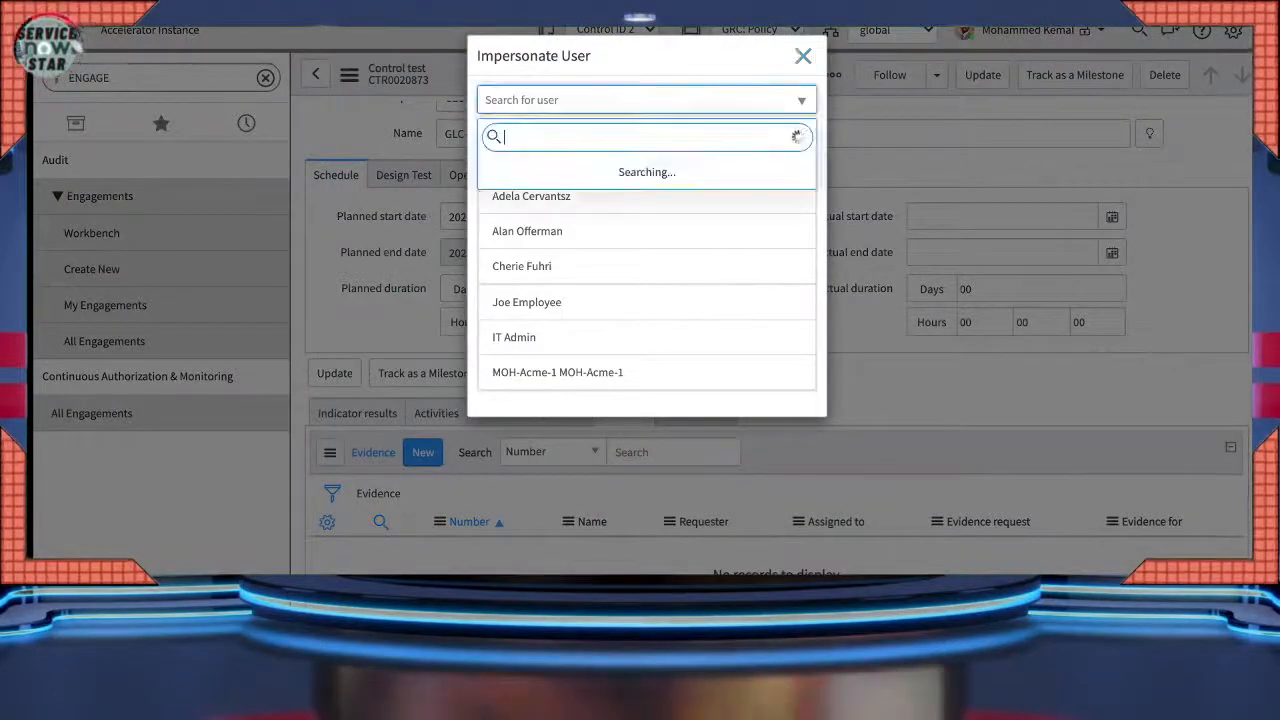
type("mac")
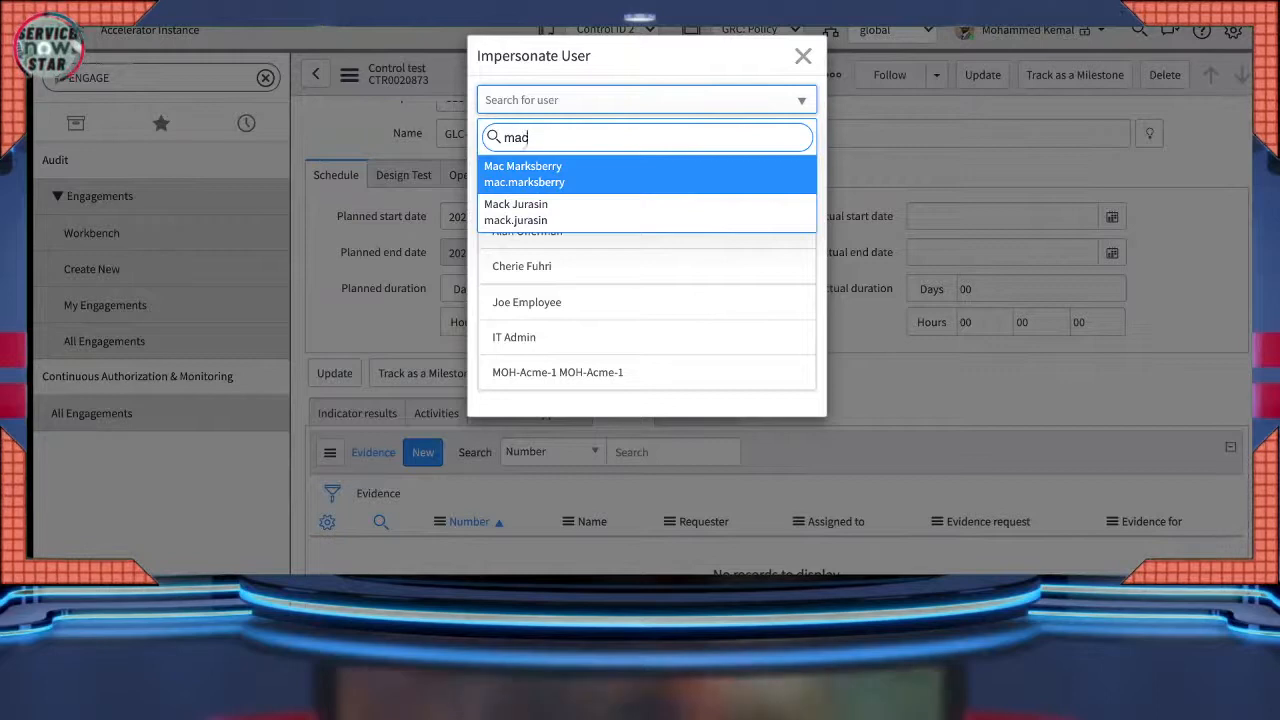
key("Return")
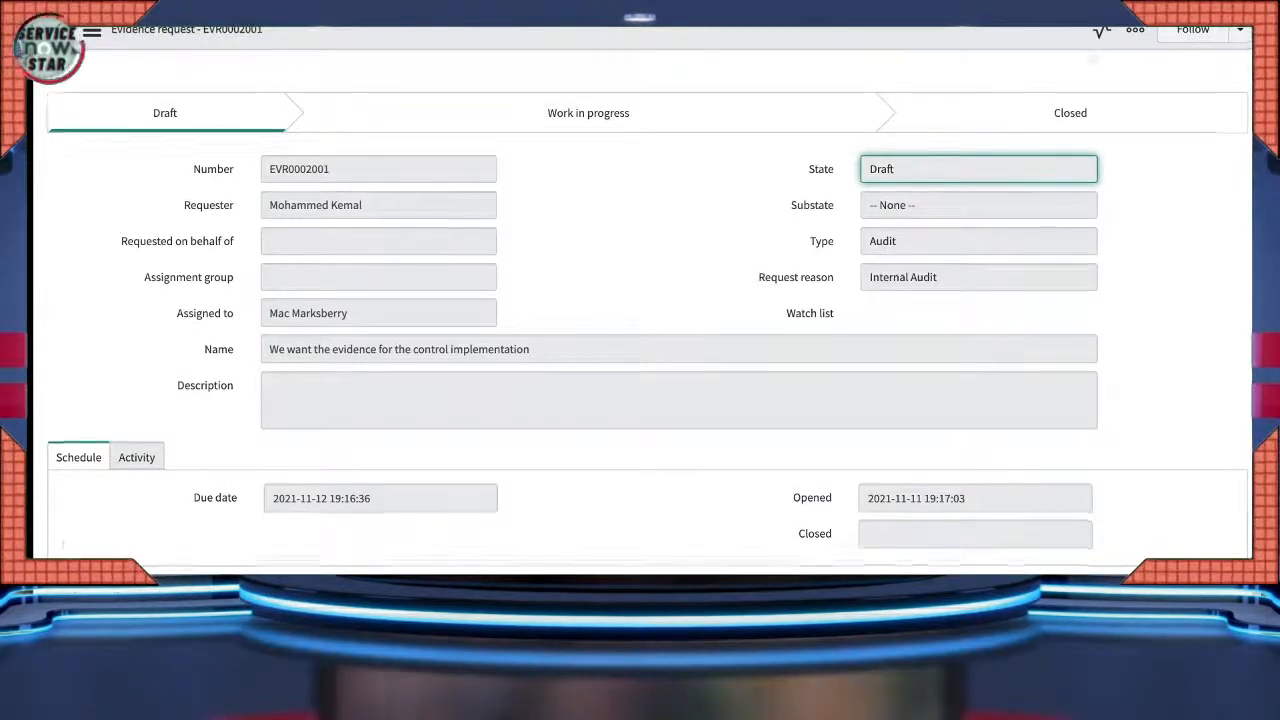
scroll(640, 300, "down", 2)
scroll(640, 300, "up", 2)
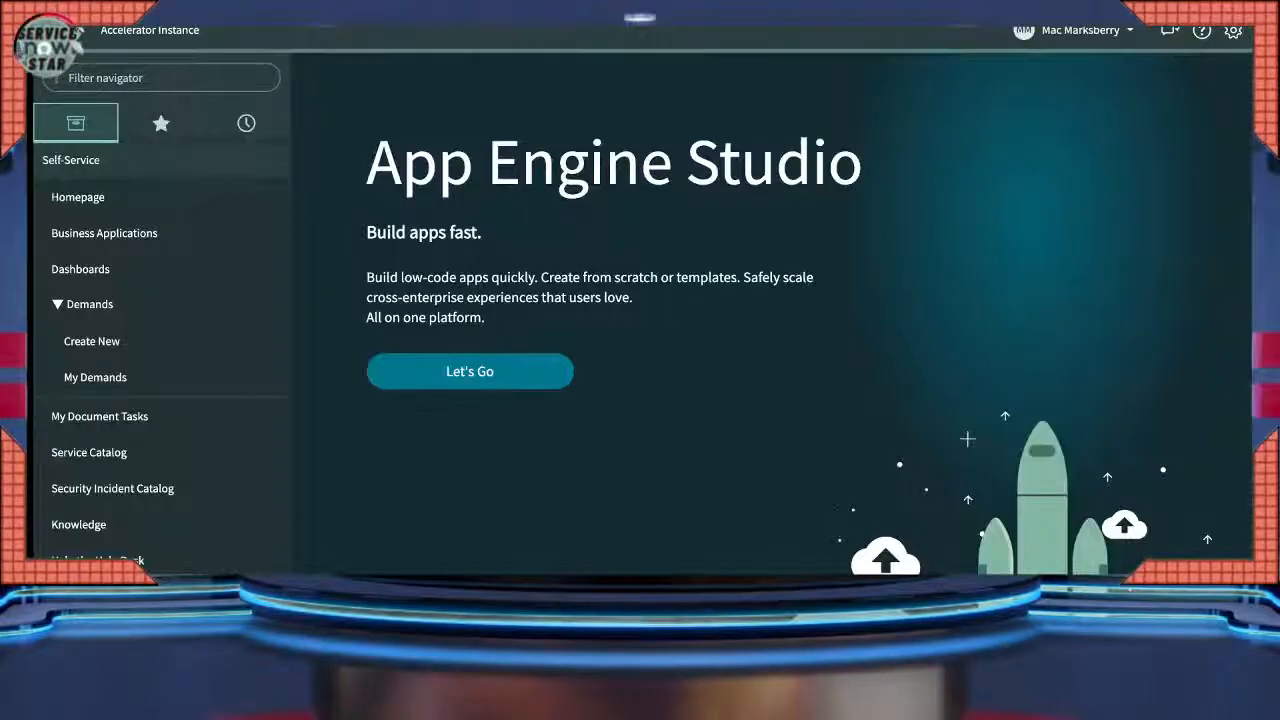
- Reload the navigation history and open evidence request EVR0002001 from it to check its evidence collection details
left_click(246, 123)
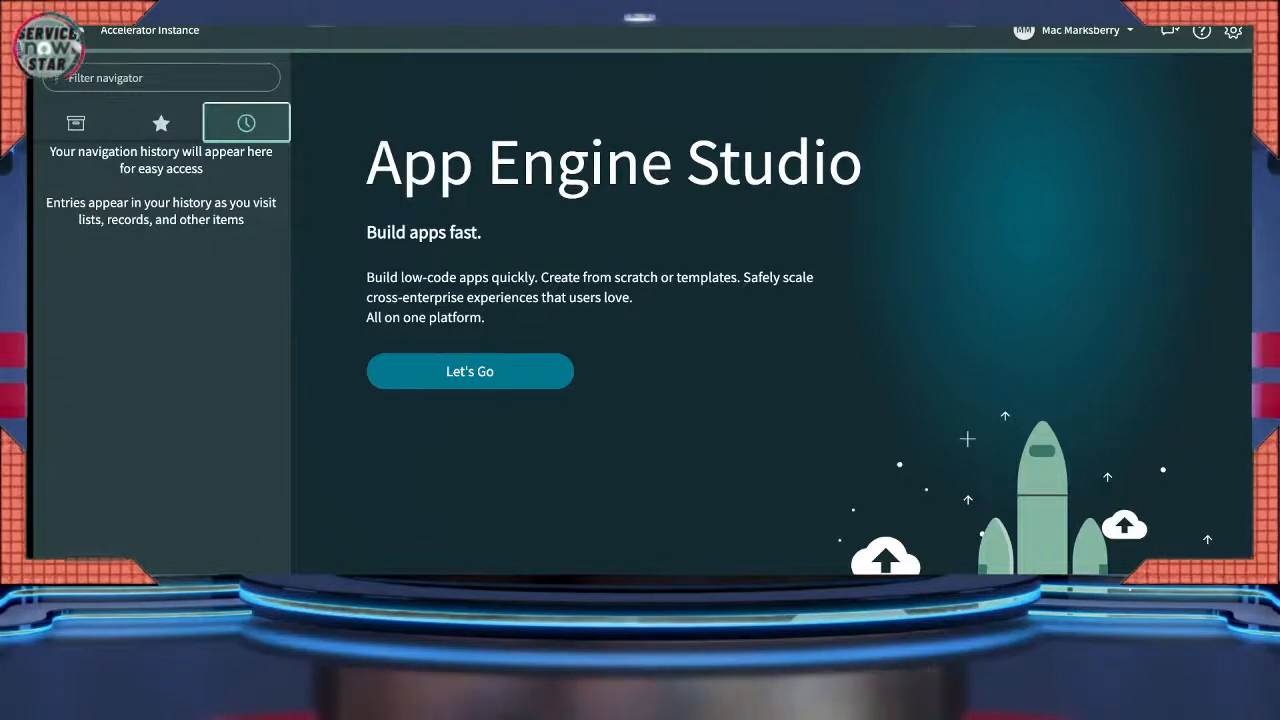
key("F5")
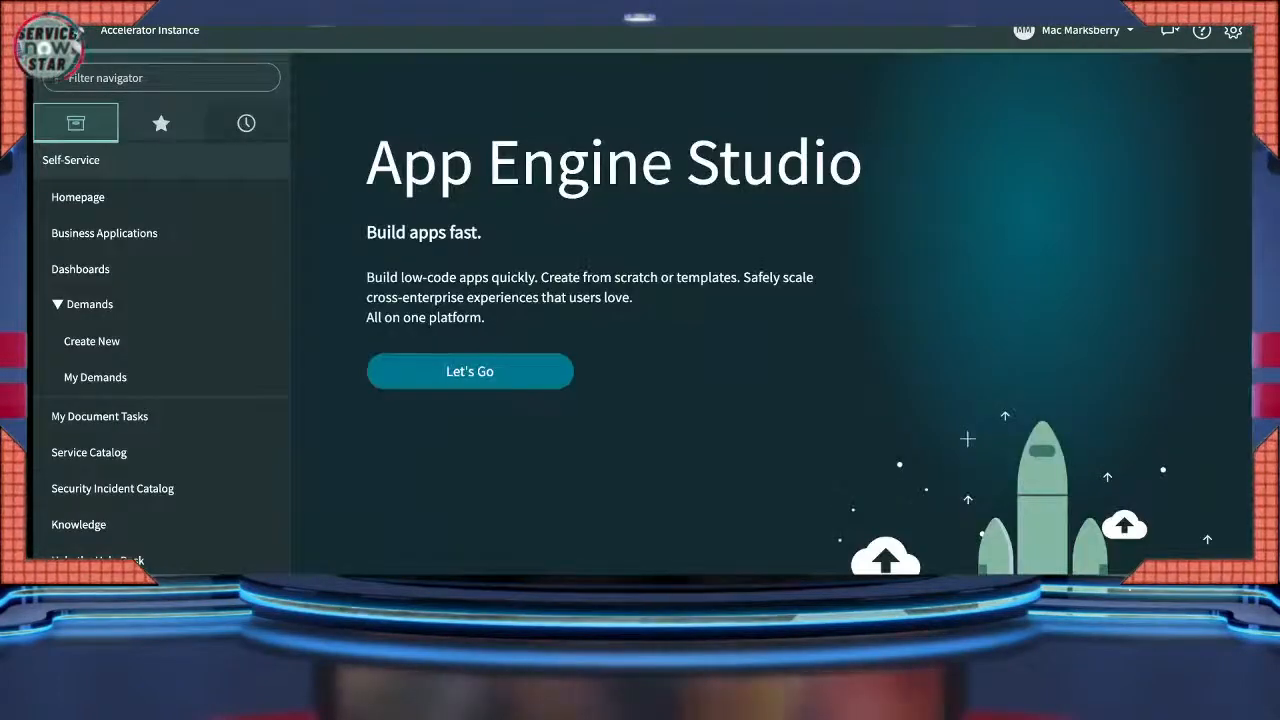
left_click(246, 122)
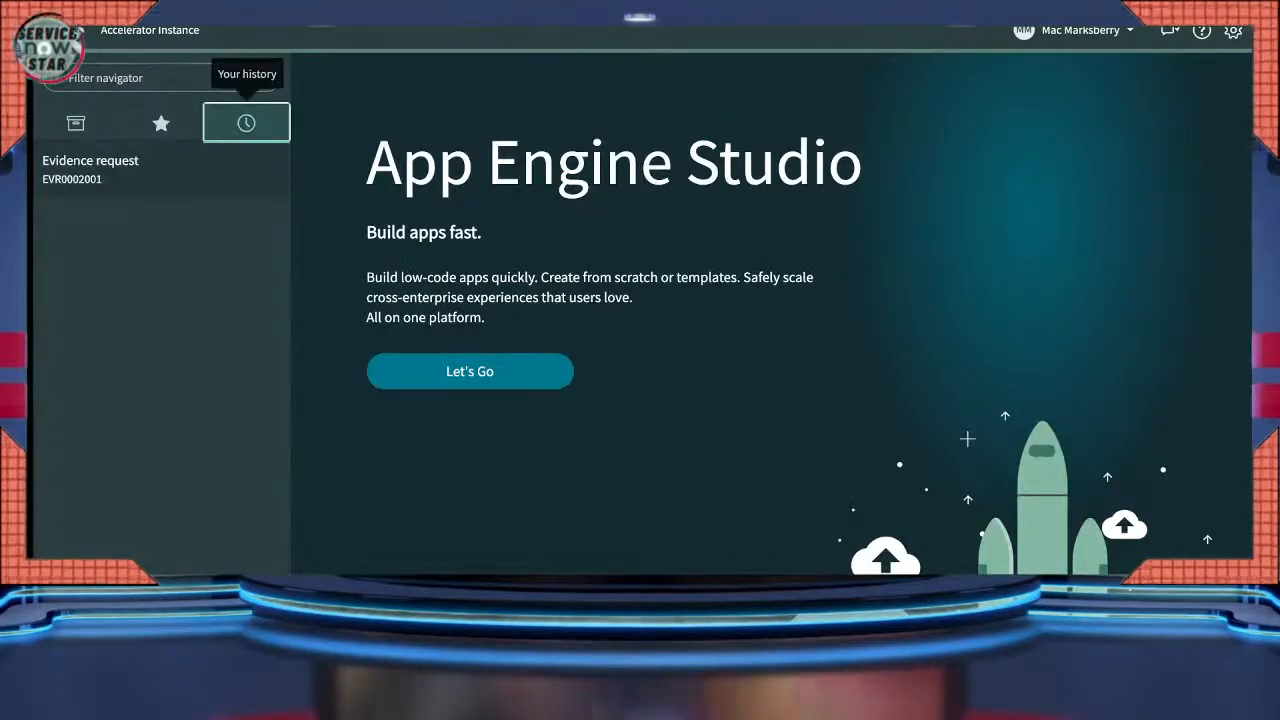
left_click(90, 168)
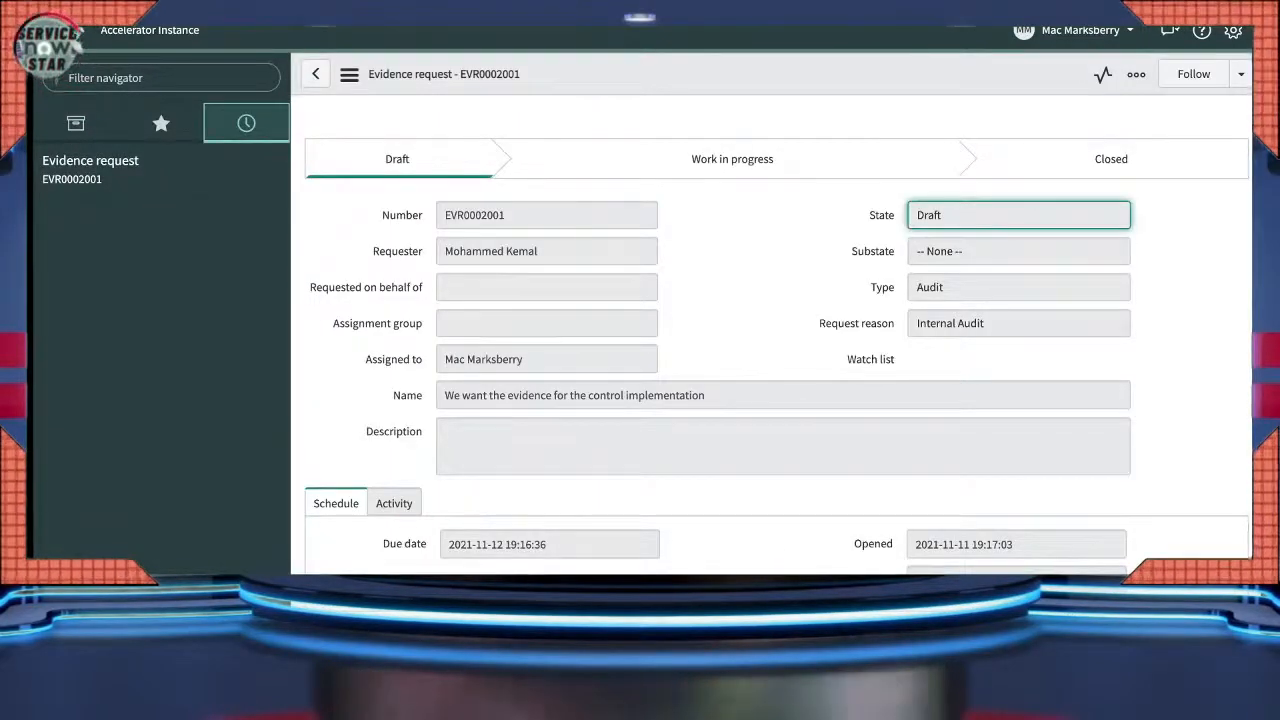
scroll(440, 481, "down", 3)
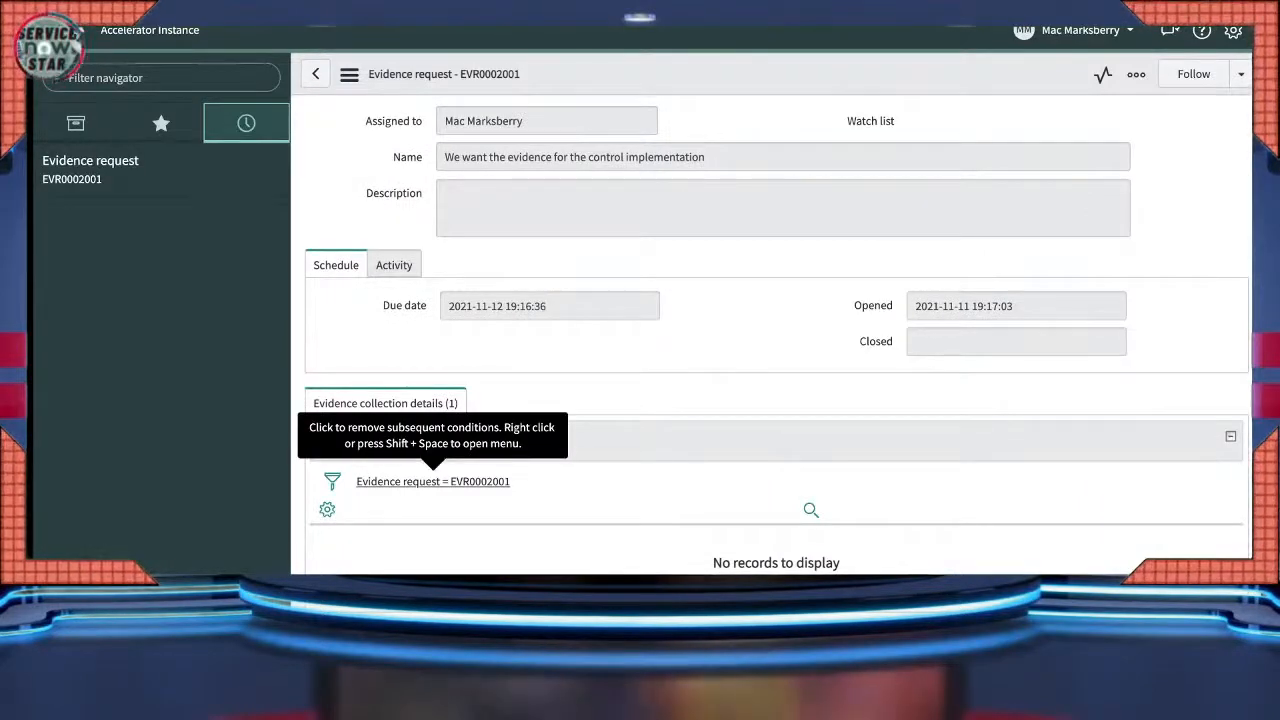
- Copy the assignee's name from the evidence request's activity log and return to the schedule details
left_click(394, 265)
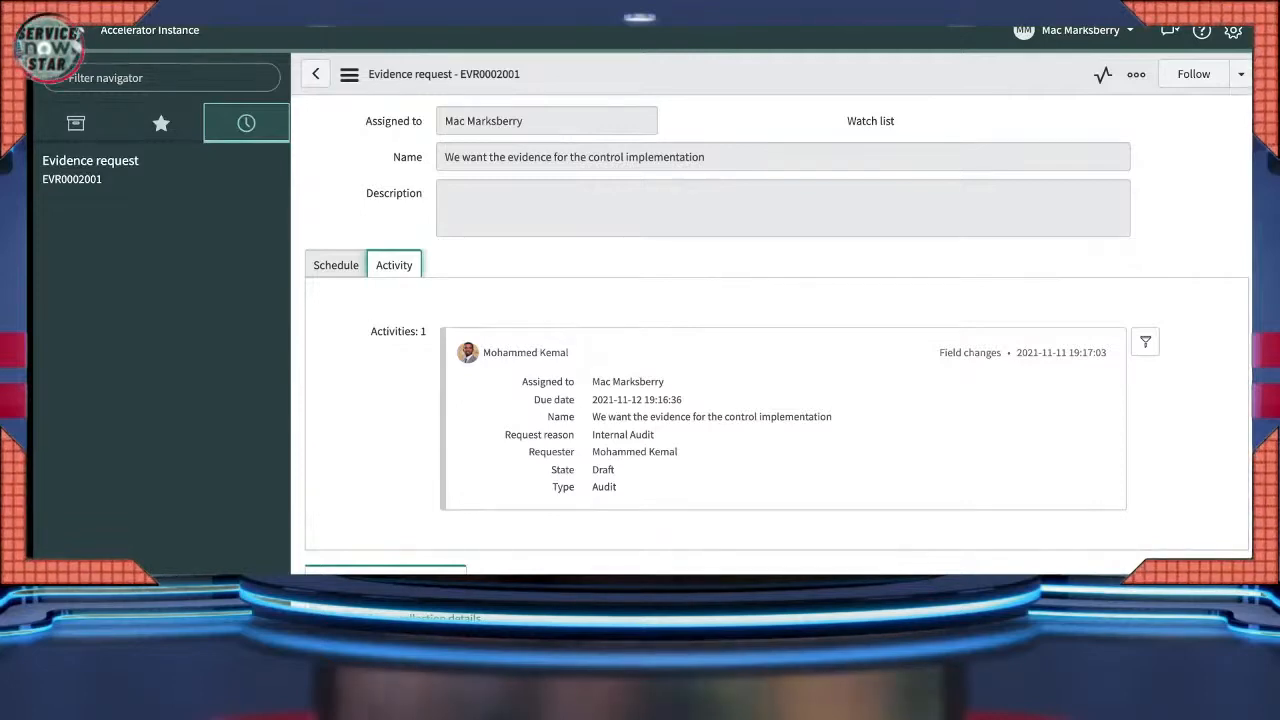
left_click_drag(664, 382, 592, 382)
key("ctrl+c")
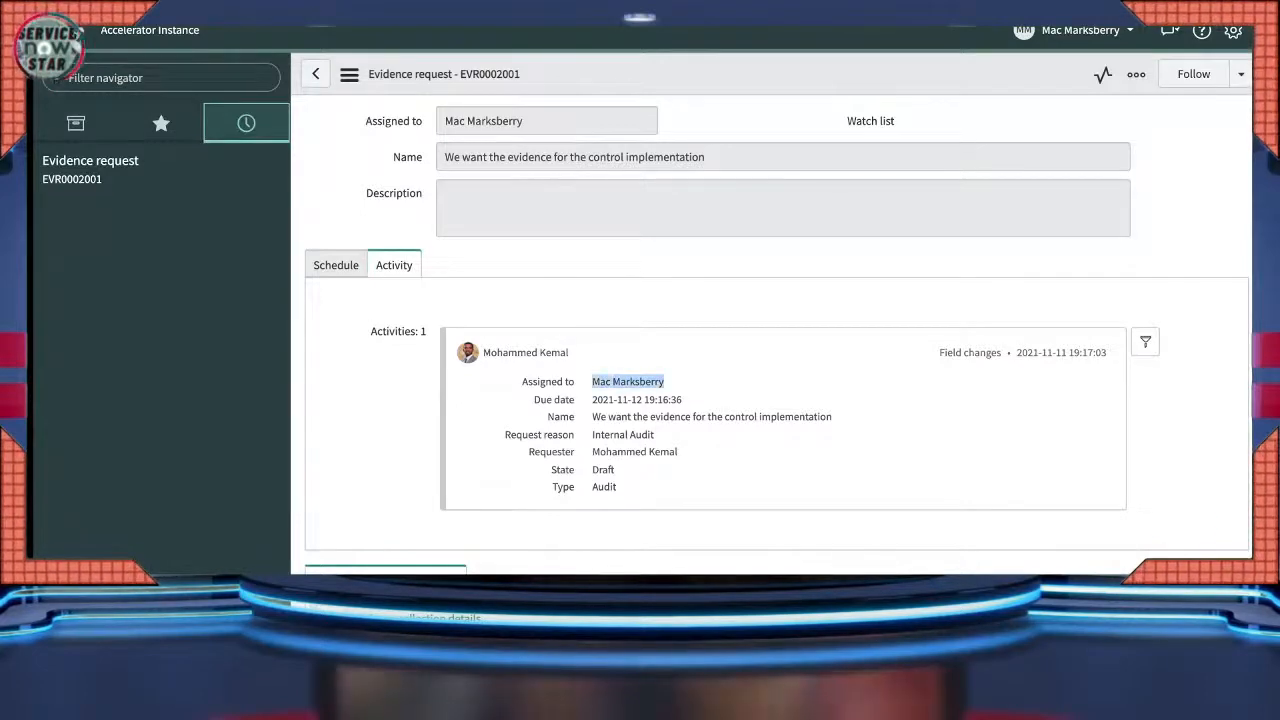
scroll(777, 330, "up", 3)
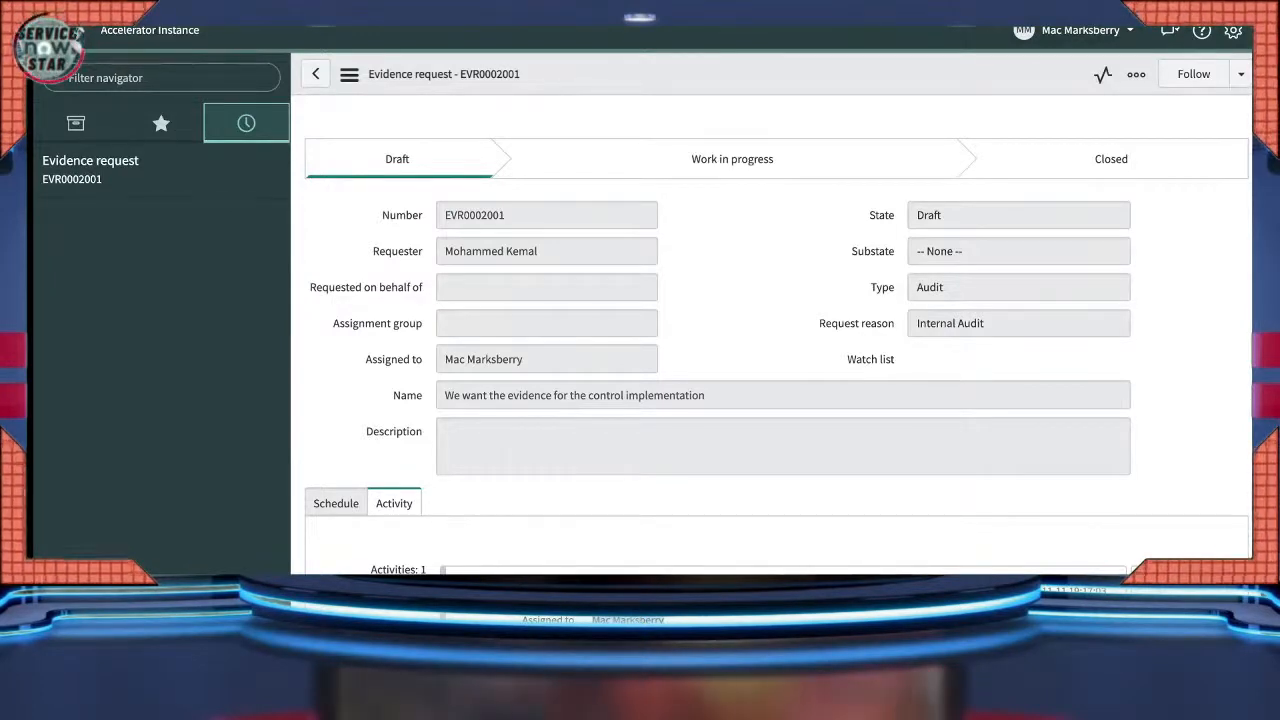
left_click(336, 503)
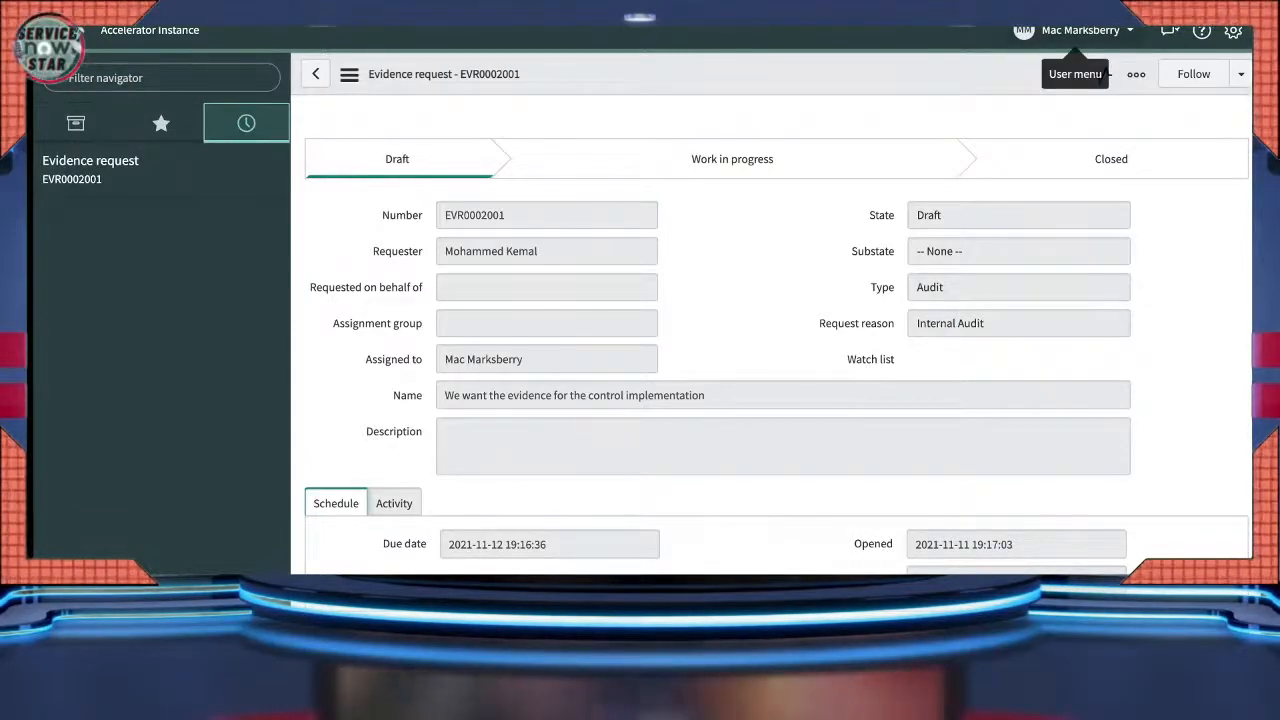
- End the impersonation and open the Users list under System Security
left_click(1078, 30)
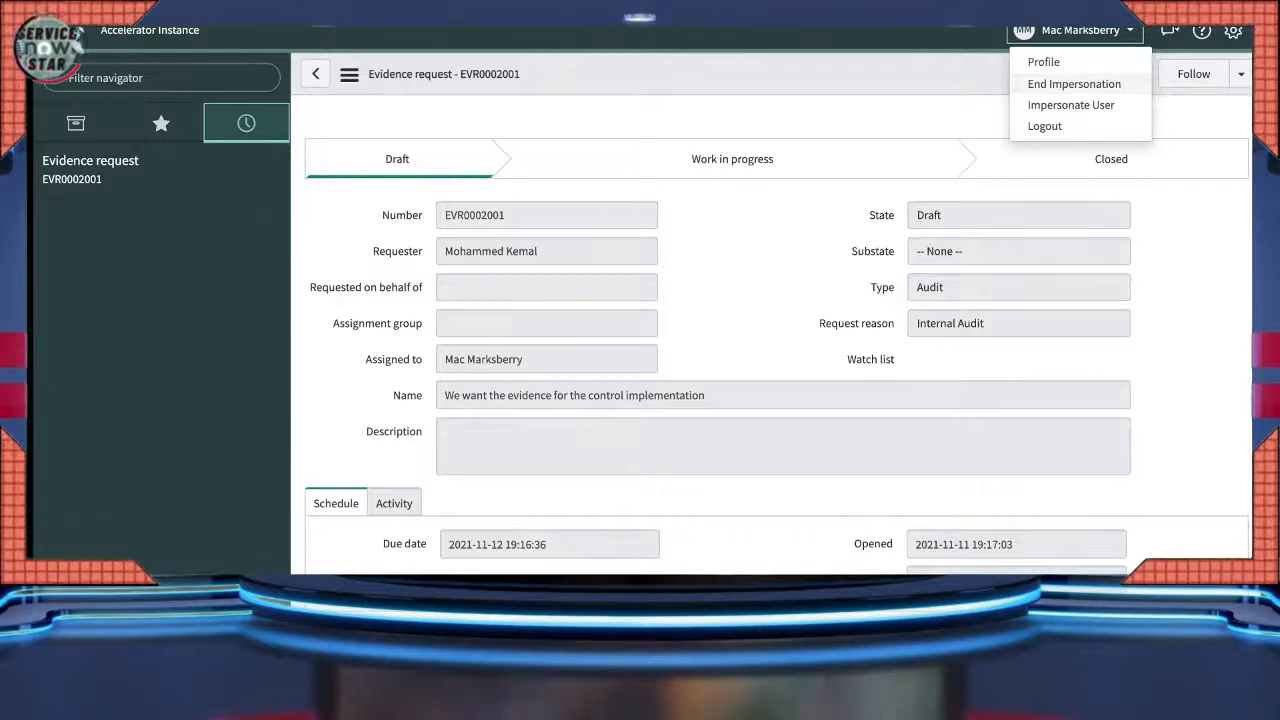
left_click(1074, 84)
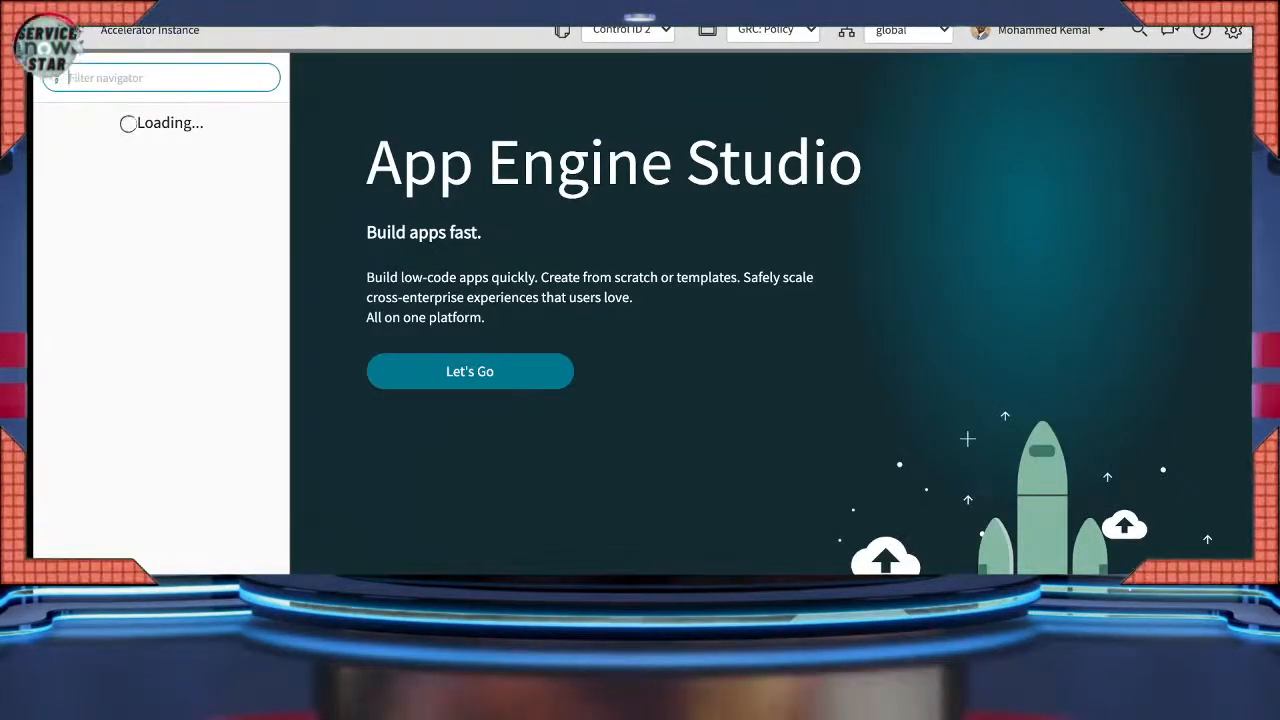
type("secur")
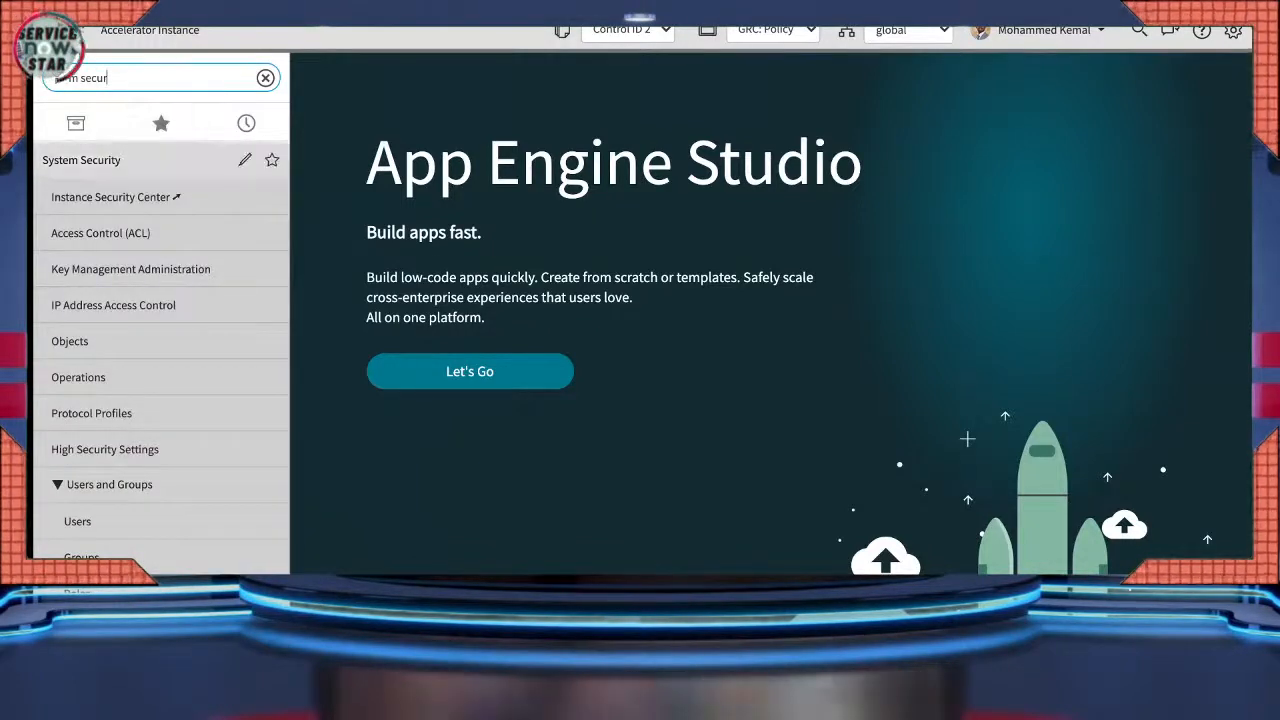
left_click(78, 521)
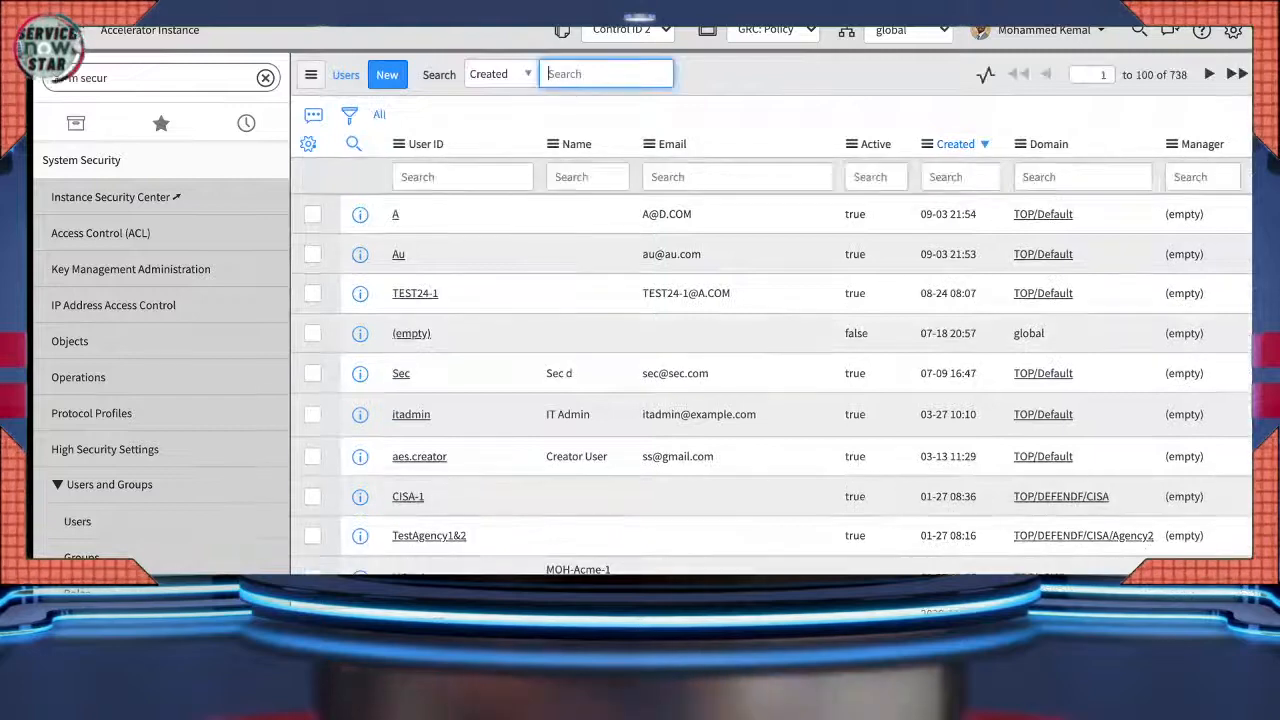
- Filter the users by User ID, first with the assignee's full name and then only the first name, and open the assignee's user record
left_click(462, 177)
key("ctrl+v")
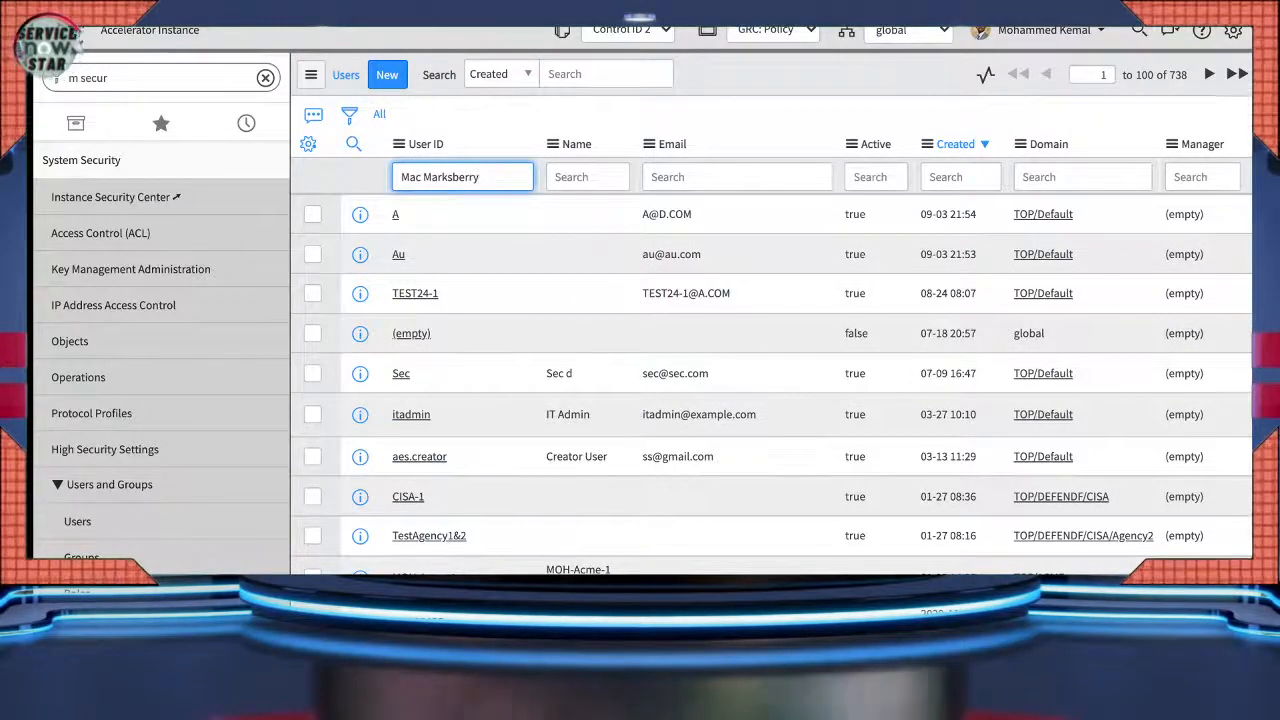
key("Return")
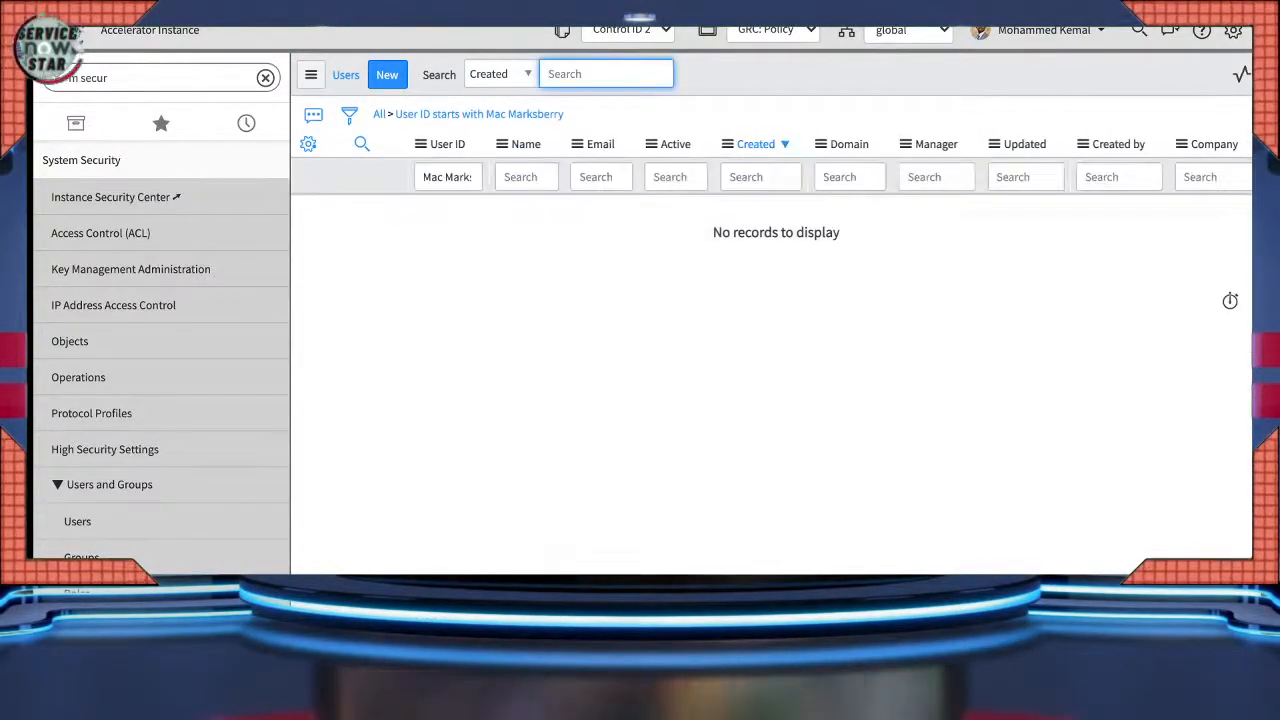
double_click(455, 177)
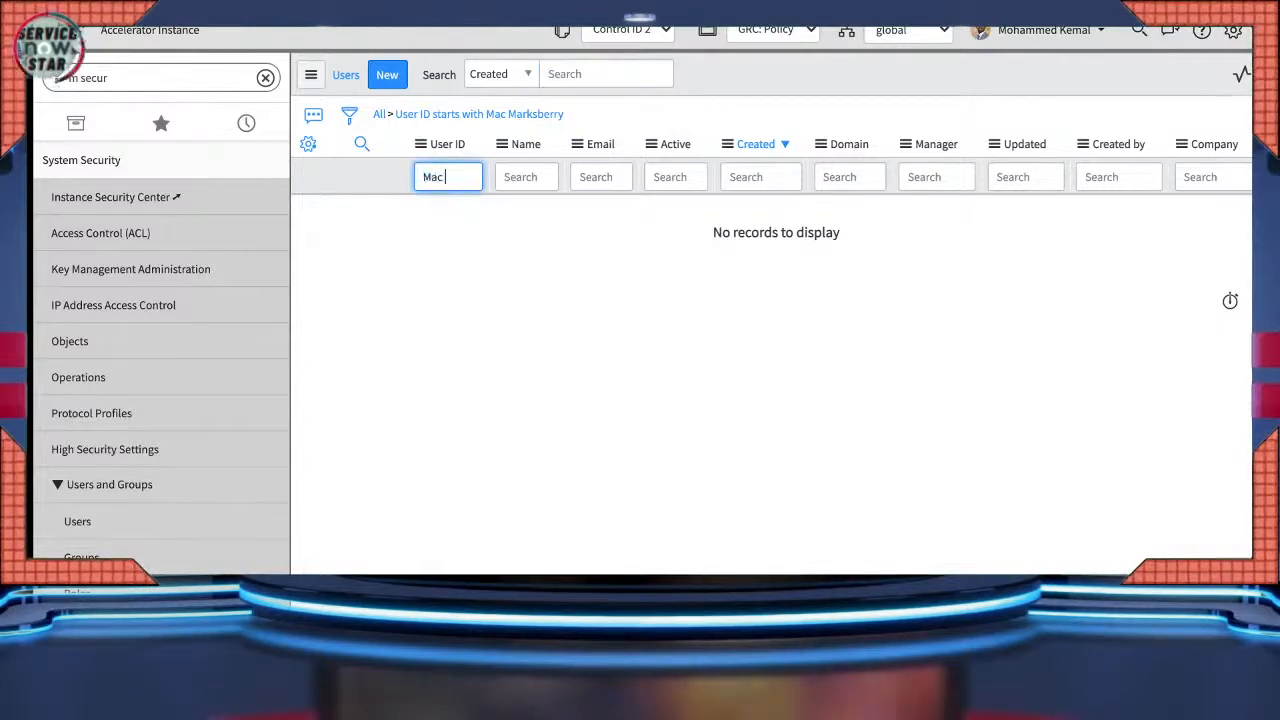
key("Return")
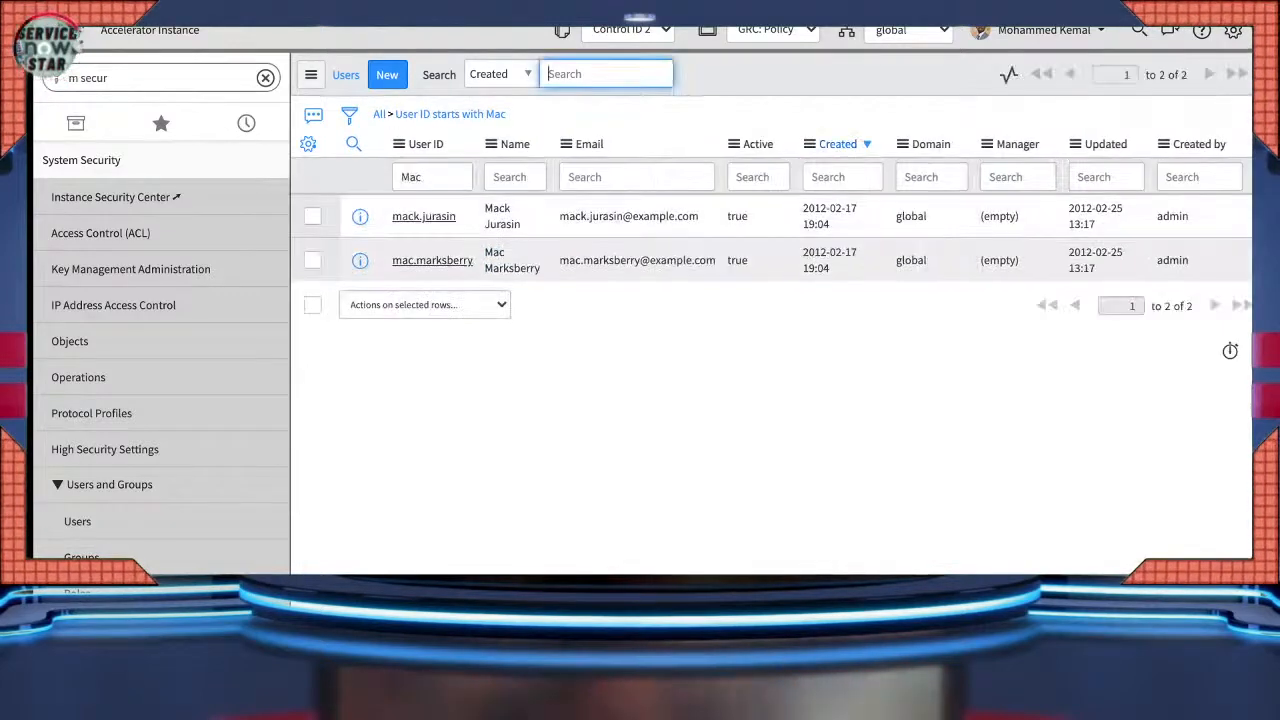
left_click(432, 261)
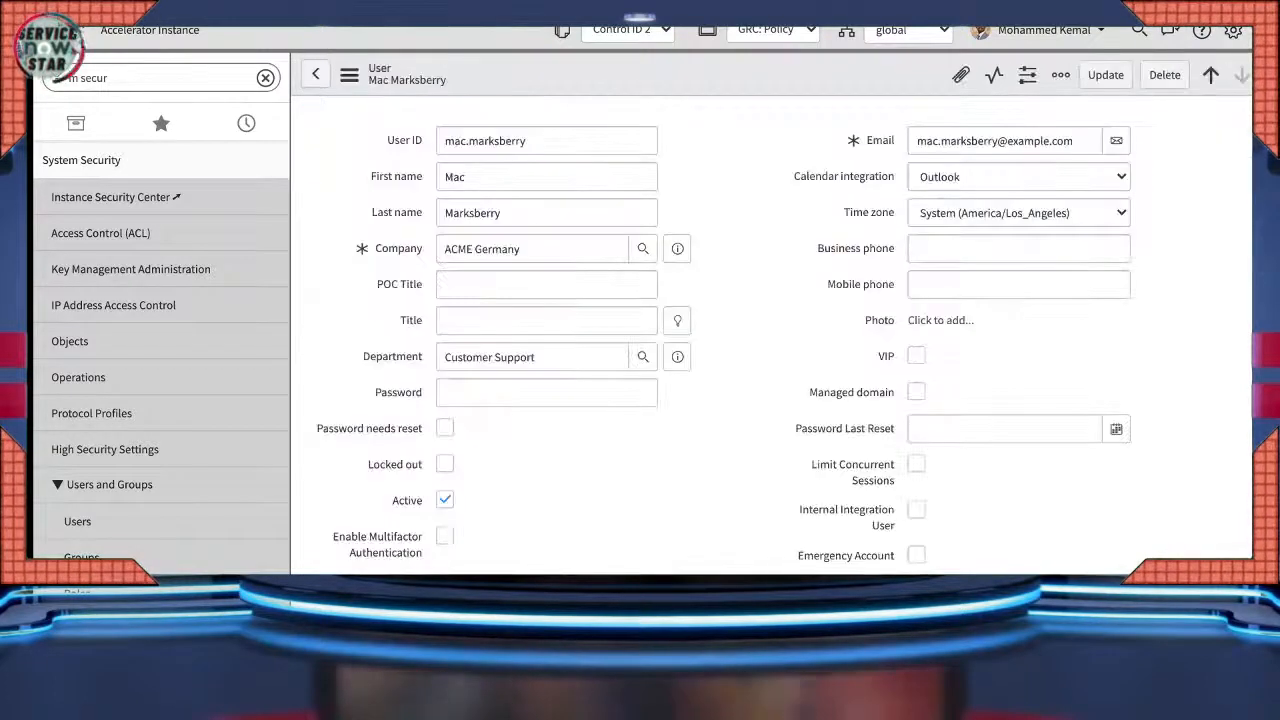
- Review the user's roles and groups, add the user to the Audit Managers group and save the membership
scroll(770, 330, "down", 1)
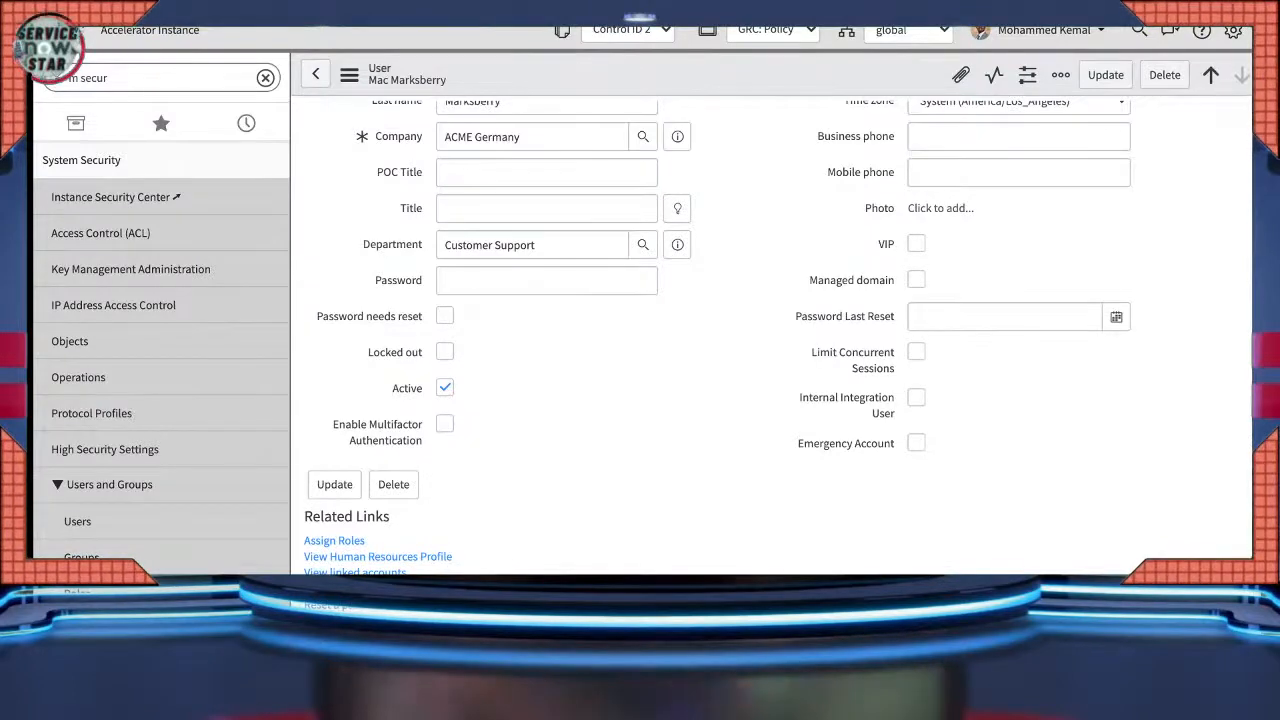
scroll(770, 330, "down", 2)
scroll(770, 330, "down", 1)
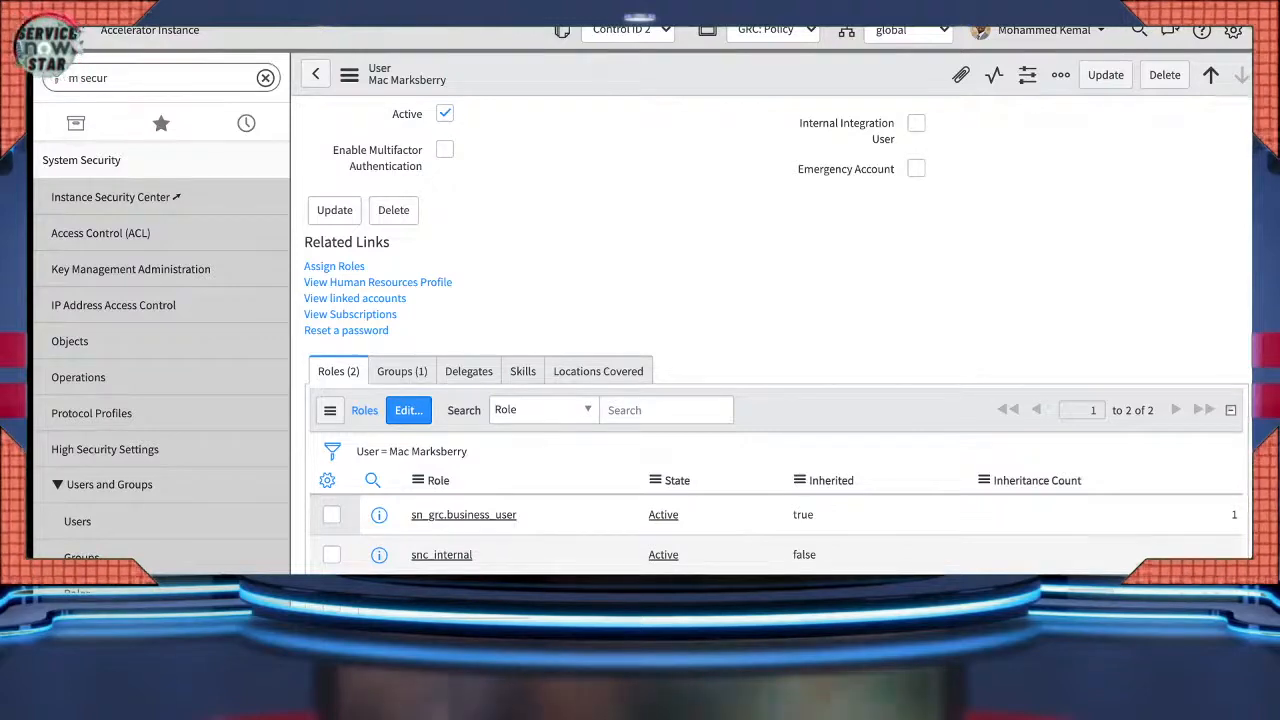
left_click(402, 371)
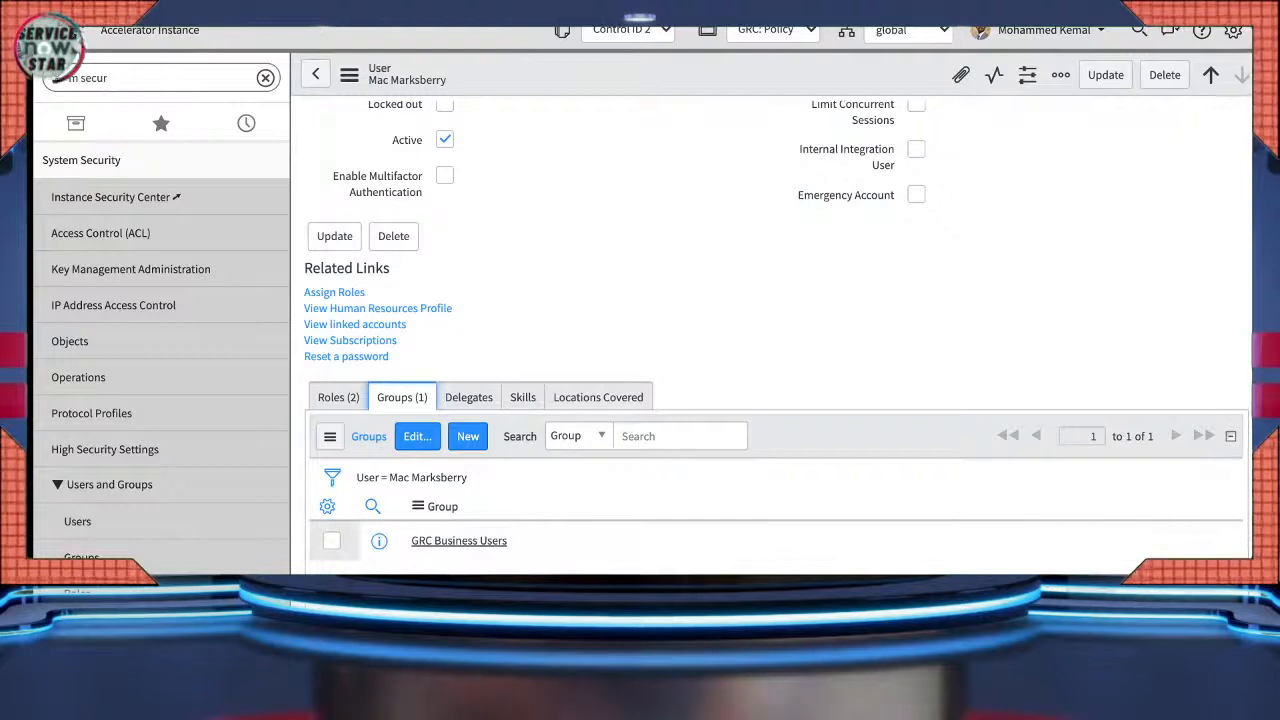
left_click(417, 436)
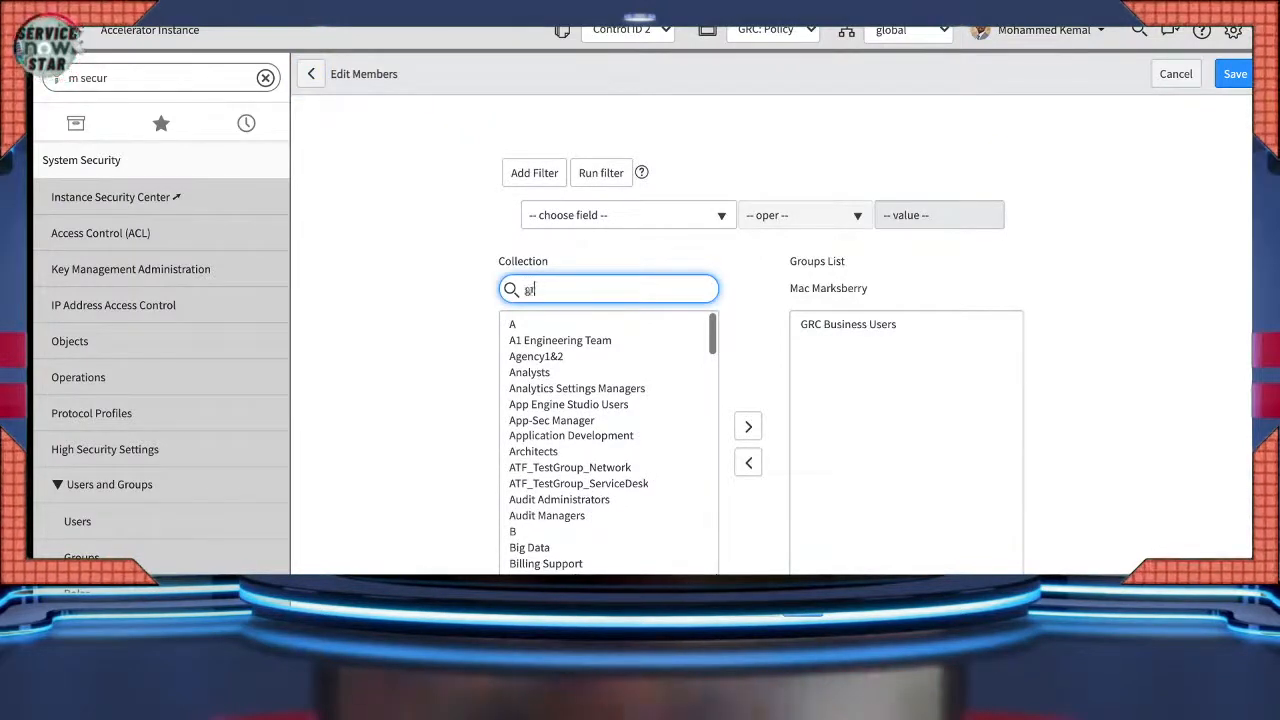
type("grc:")
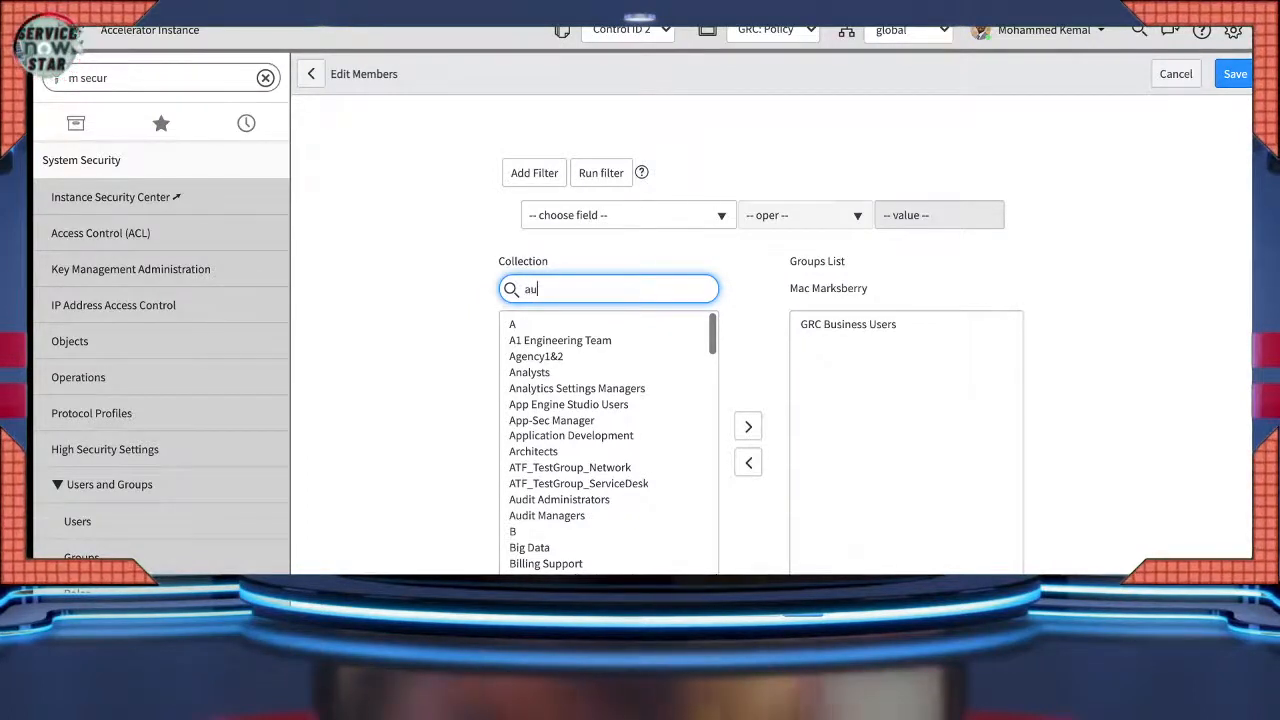
type("audit")
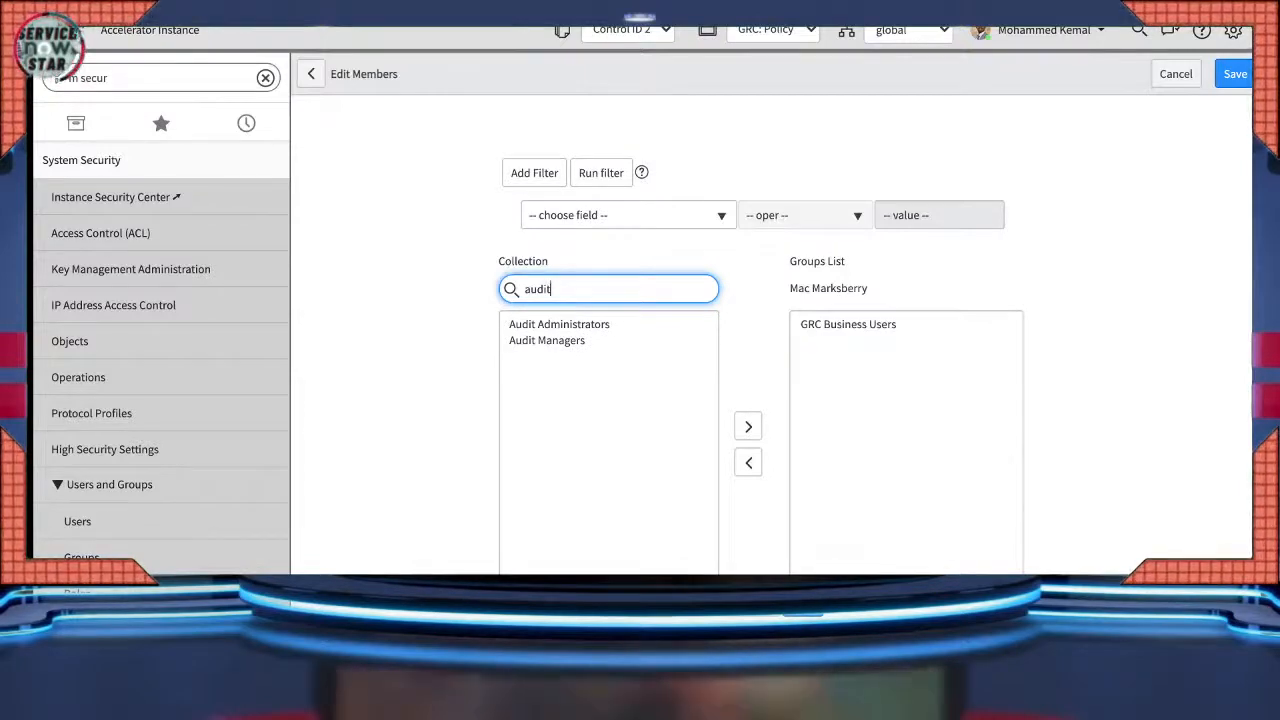
left_click(559, 324)
left_click(547, 341)
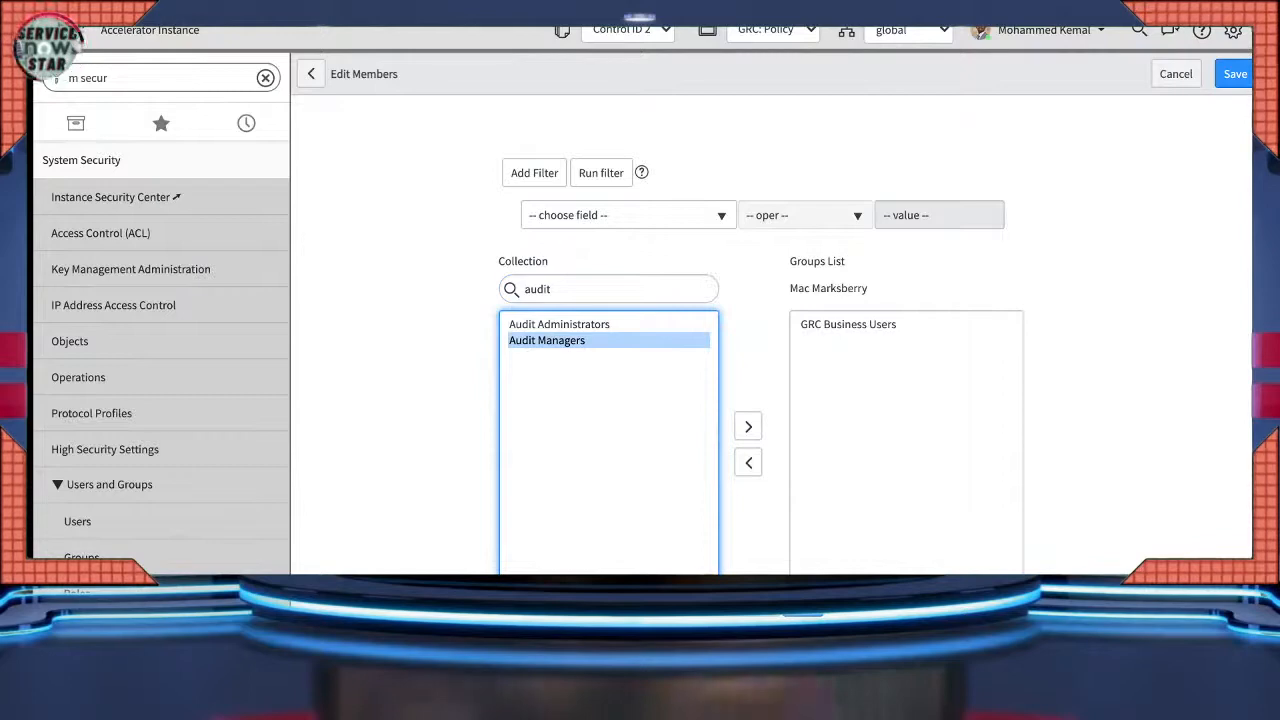
left_click(748, 427)
left_click(1234, 74)
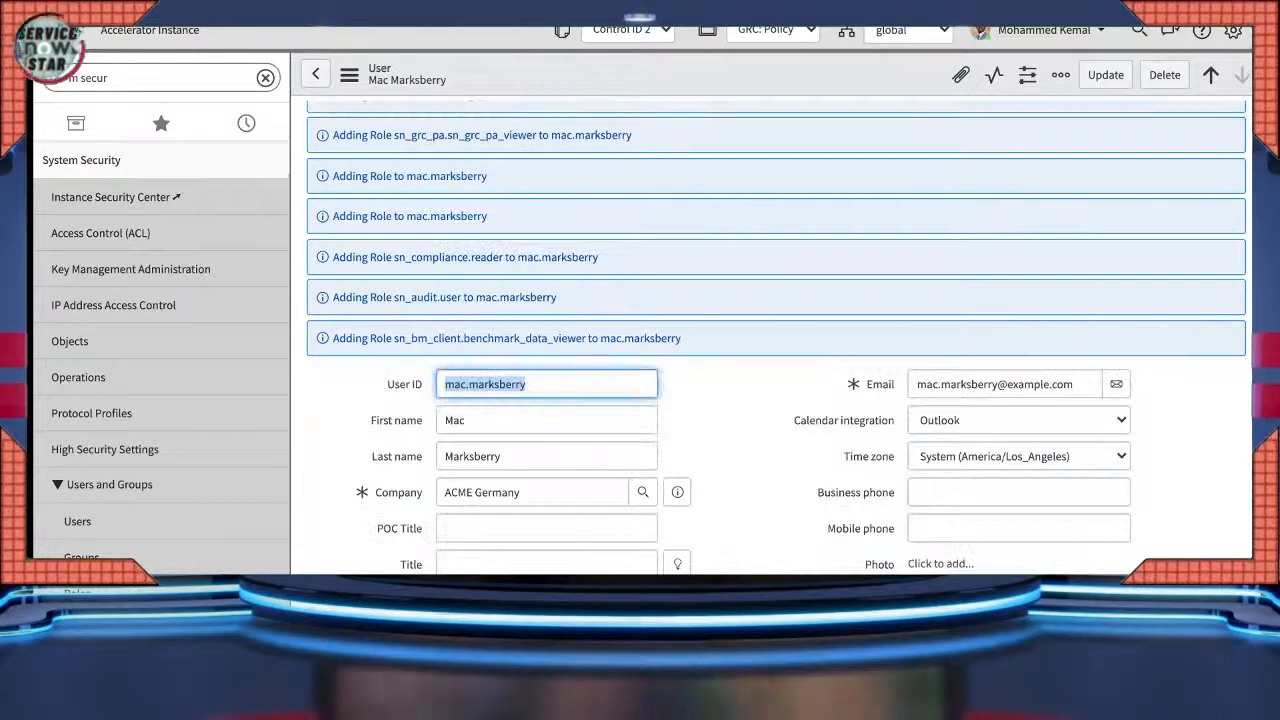
- Impersonate the assignee again with the added audit access and review the evidence request's fields and evidence collection details
left_click(1040, 30)
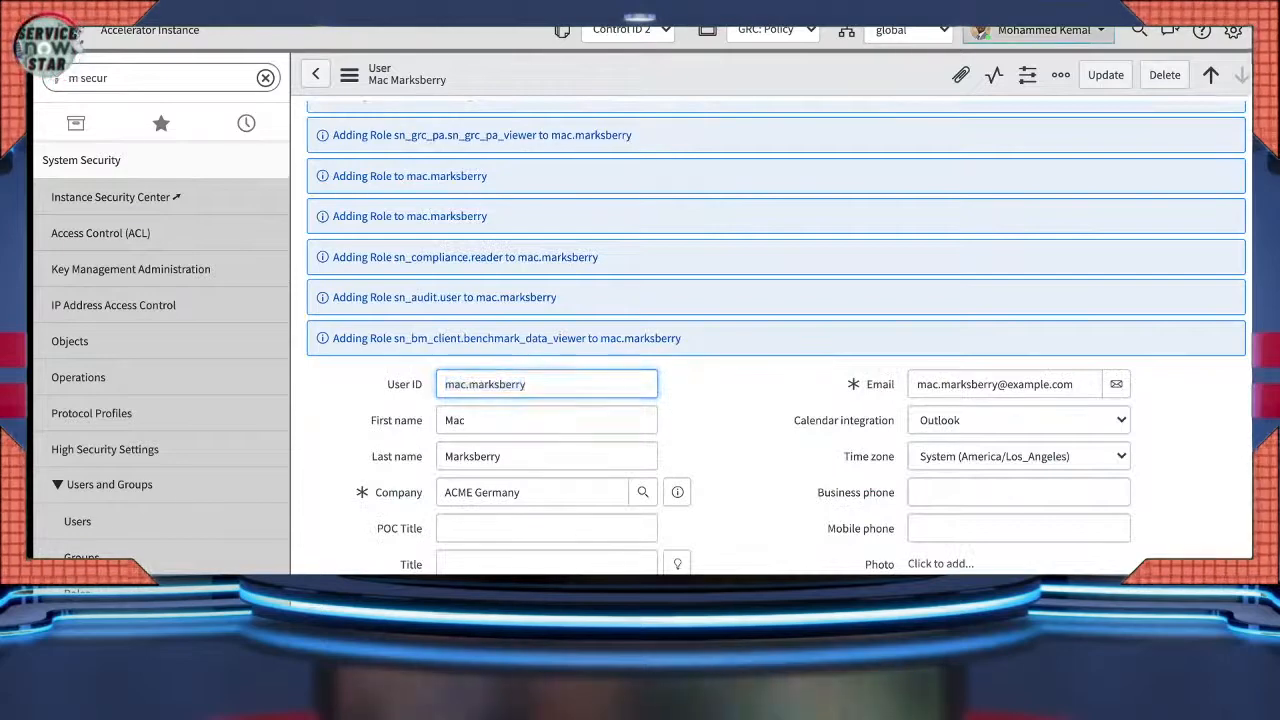
left_click(1041, 84)
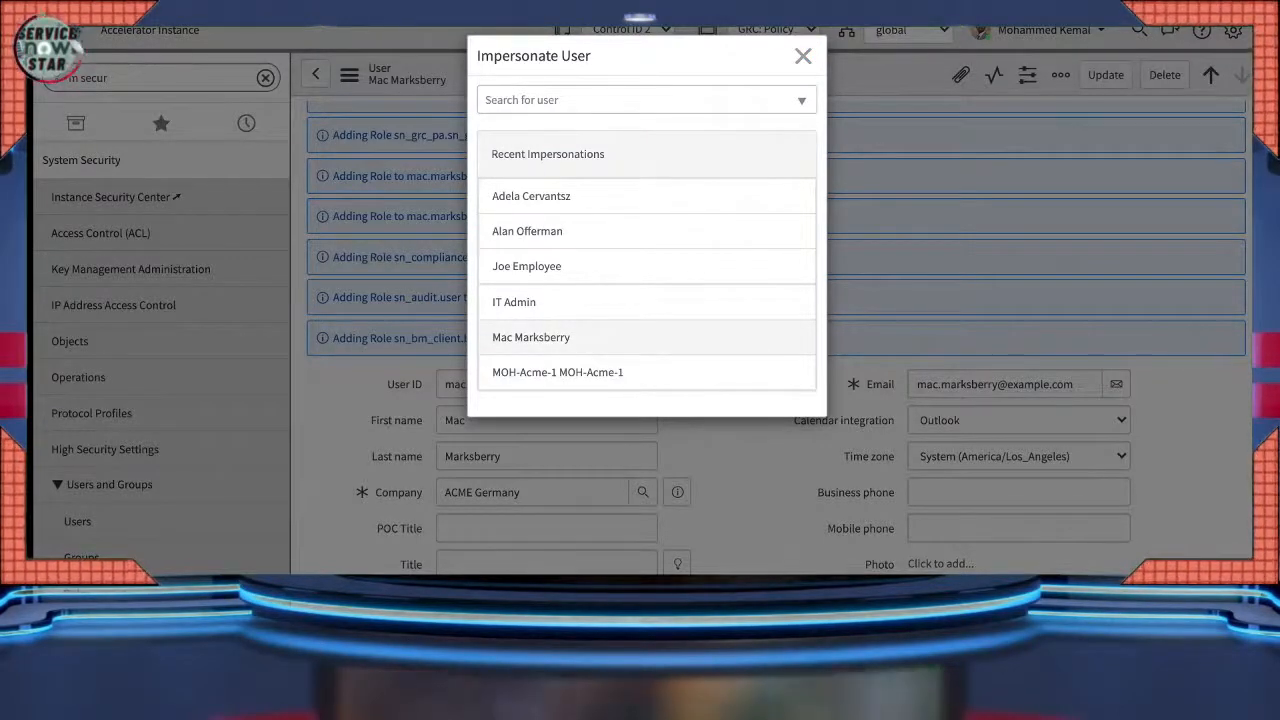
left_click(531, 337)
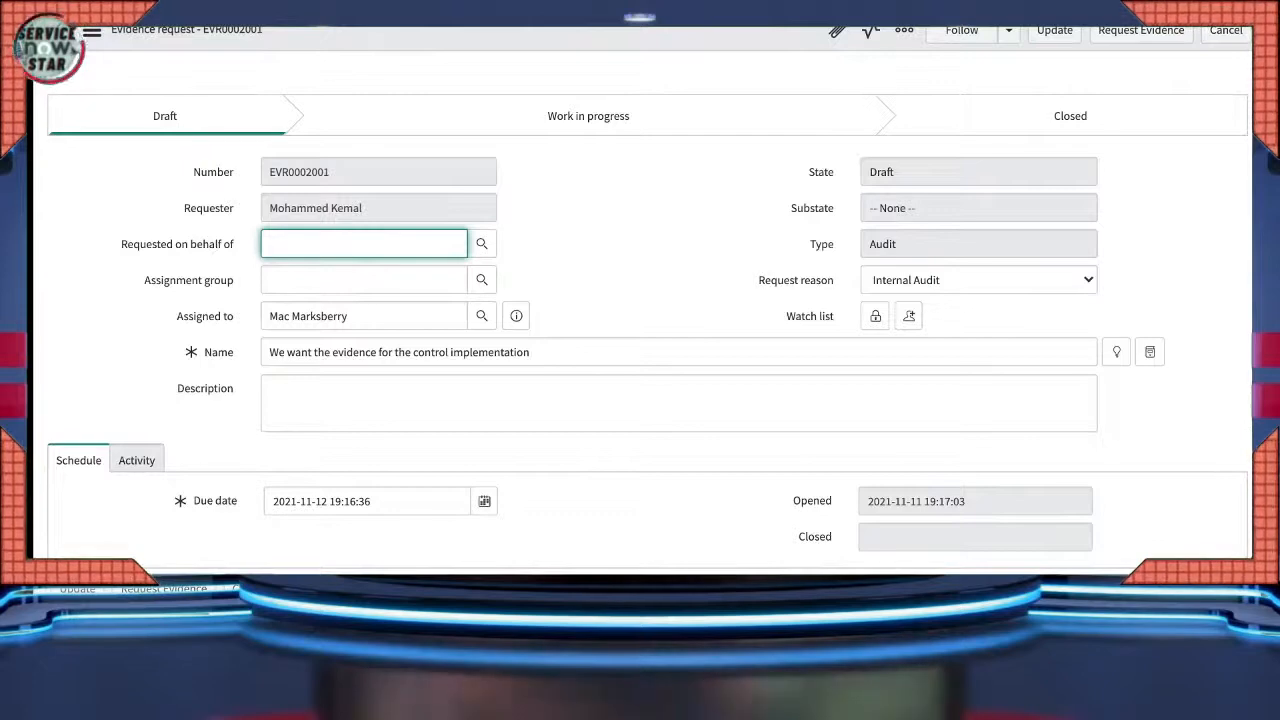
scroll(57, 349, "down", 1)
scroll(640, 300, "down", 1)
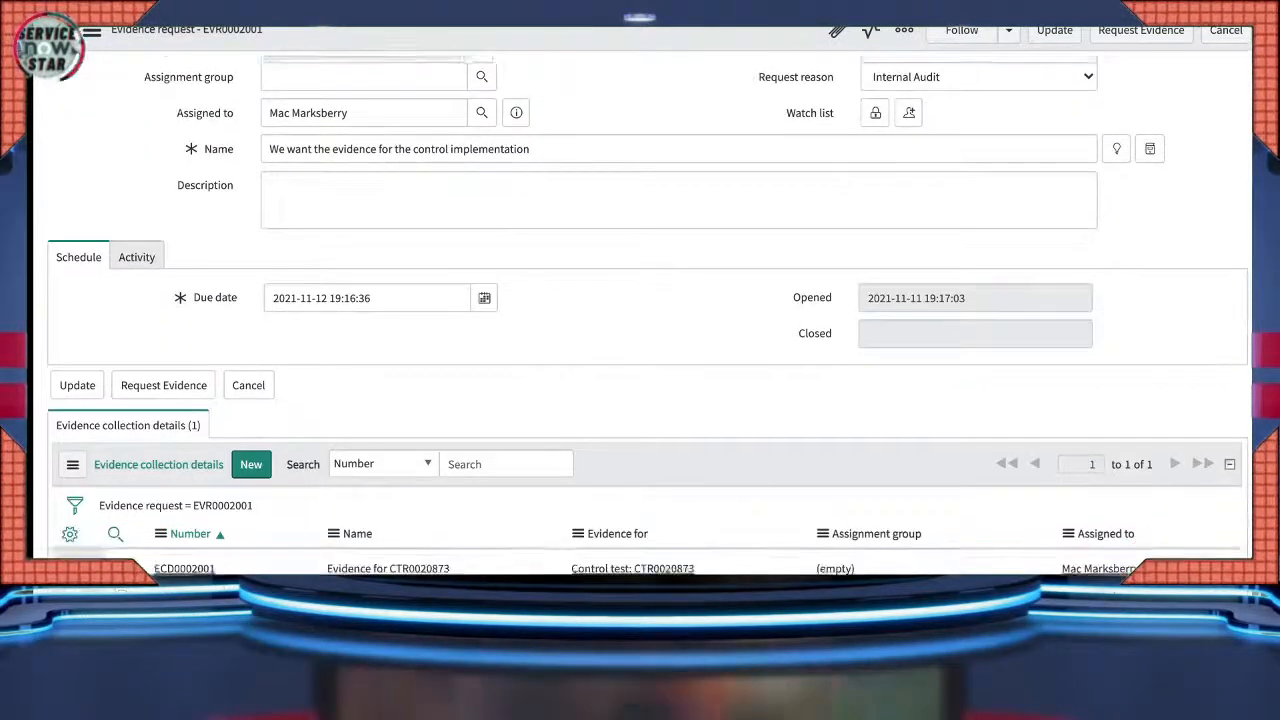
- Review the evidence request, open its evidence collection detail, check the collection instructions and save the detail
scroll(640, 300, "up", 1)
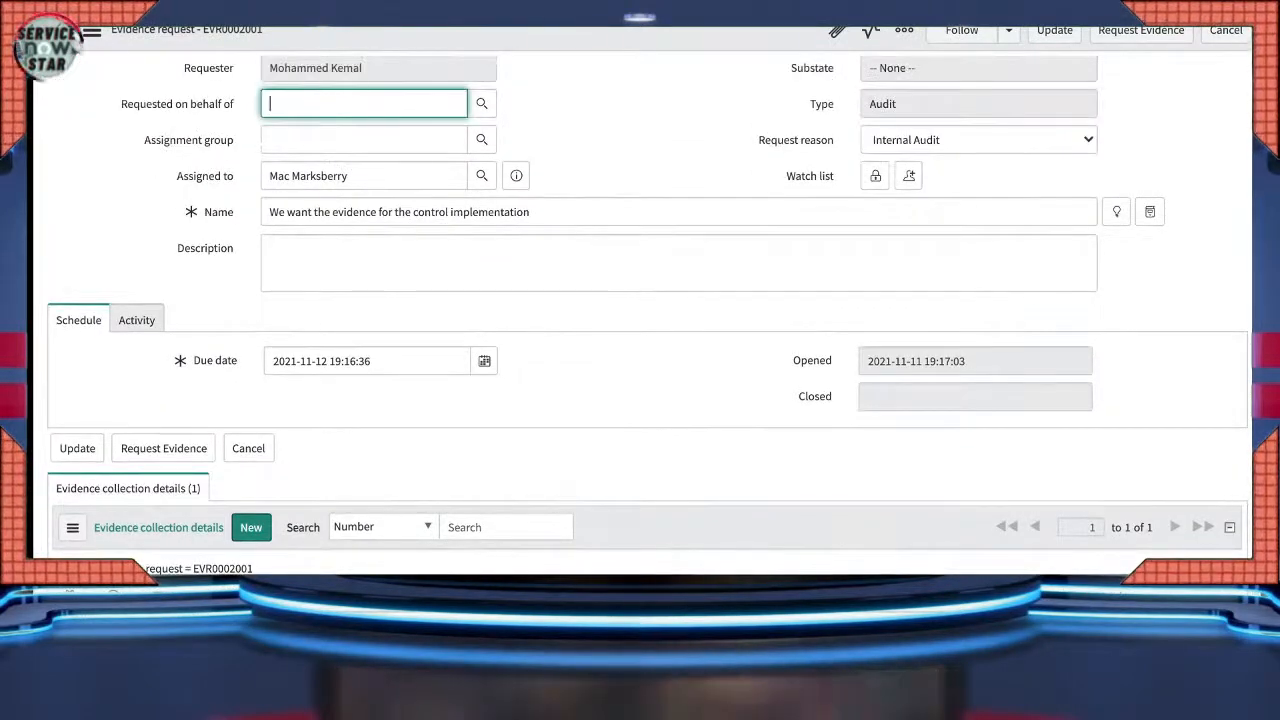
scroll(640, 300, "up", 1)
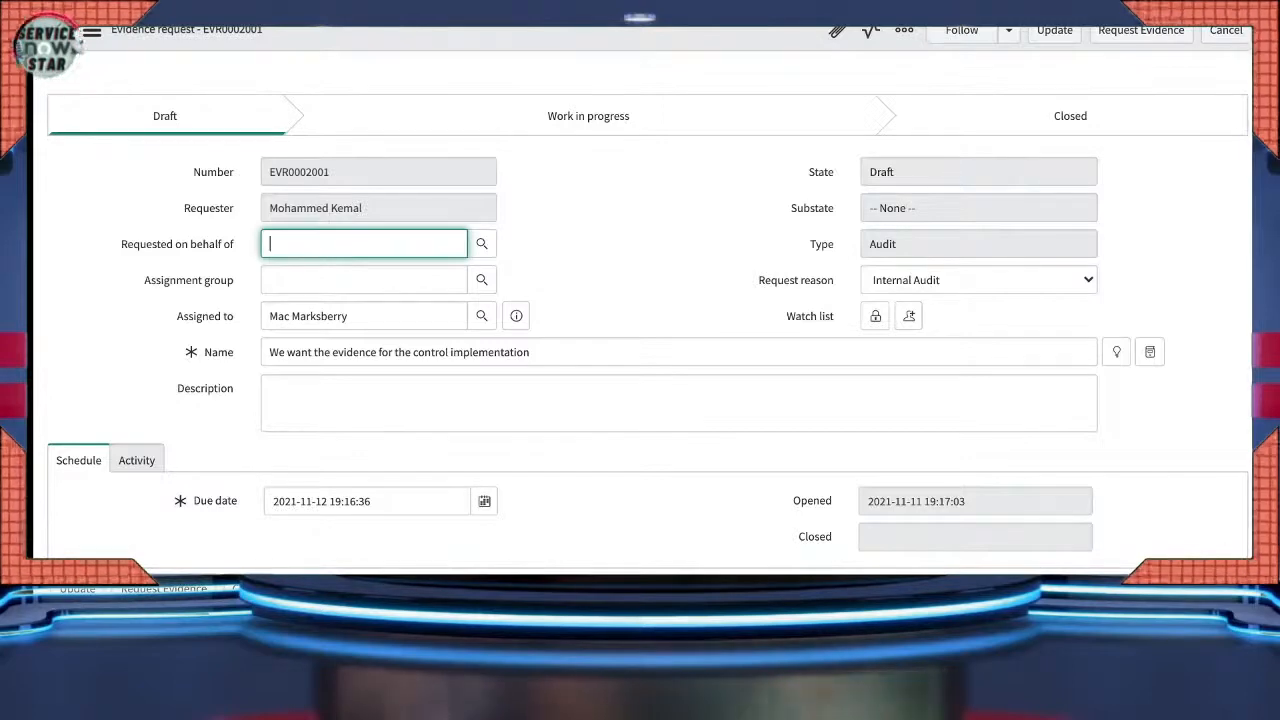
scroll(640, 300, "down", 1)
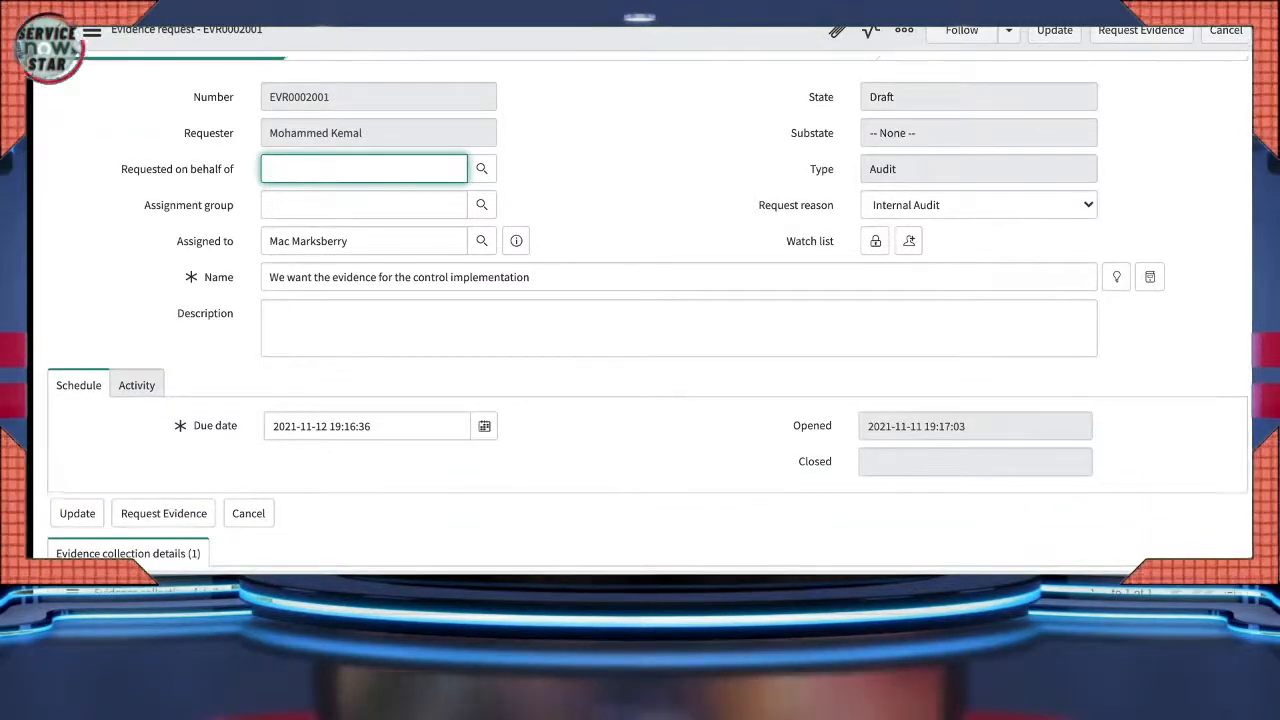
scroll(640, 300, "down", 2)
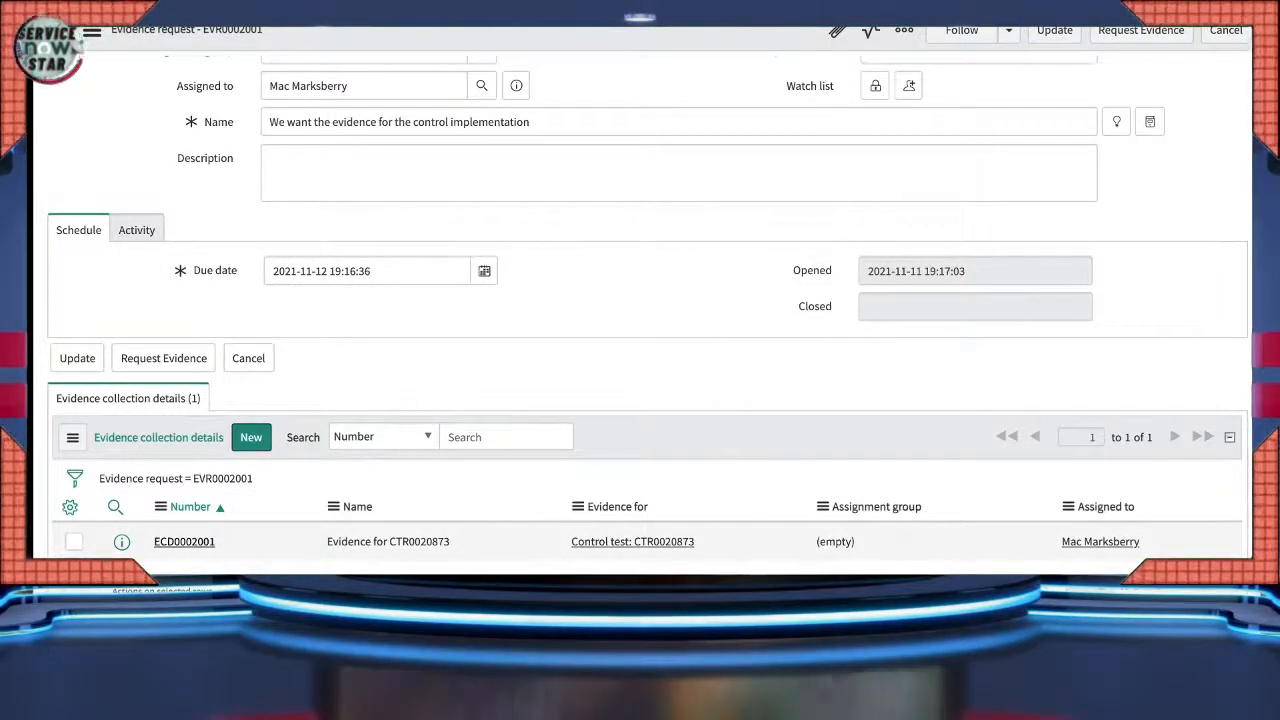
left_click(184, 542)
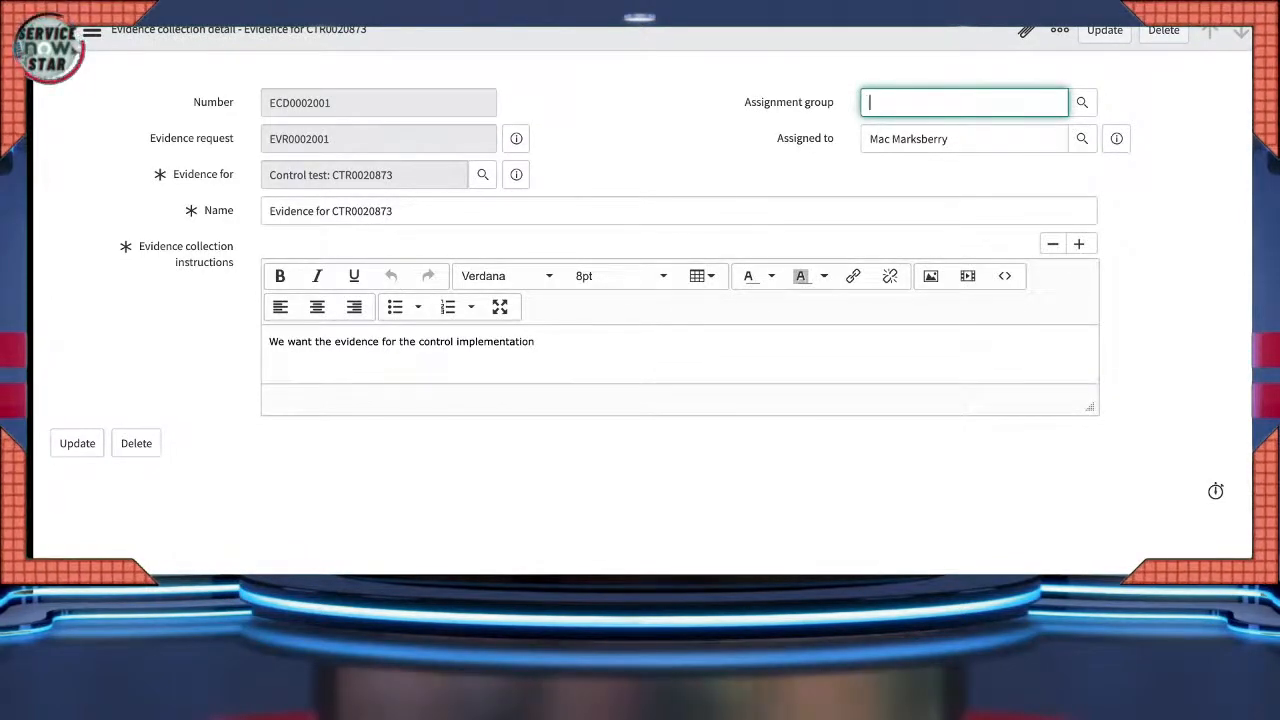
left_click(537, 342)
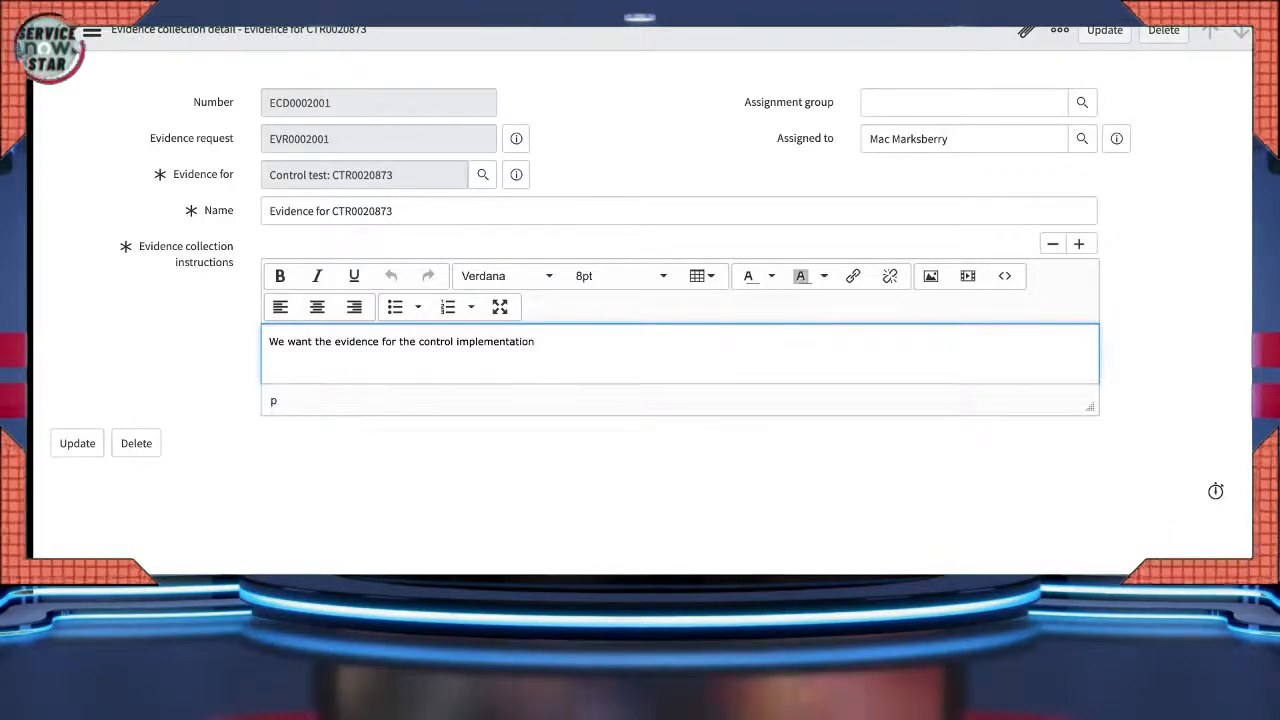
left_click(77, 443)
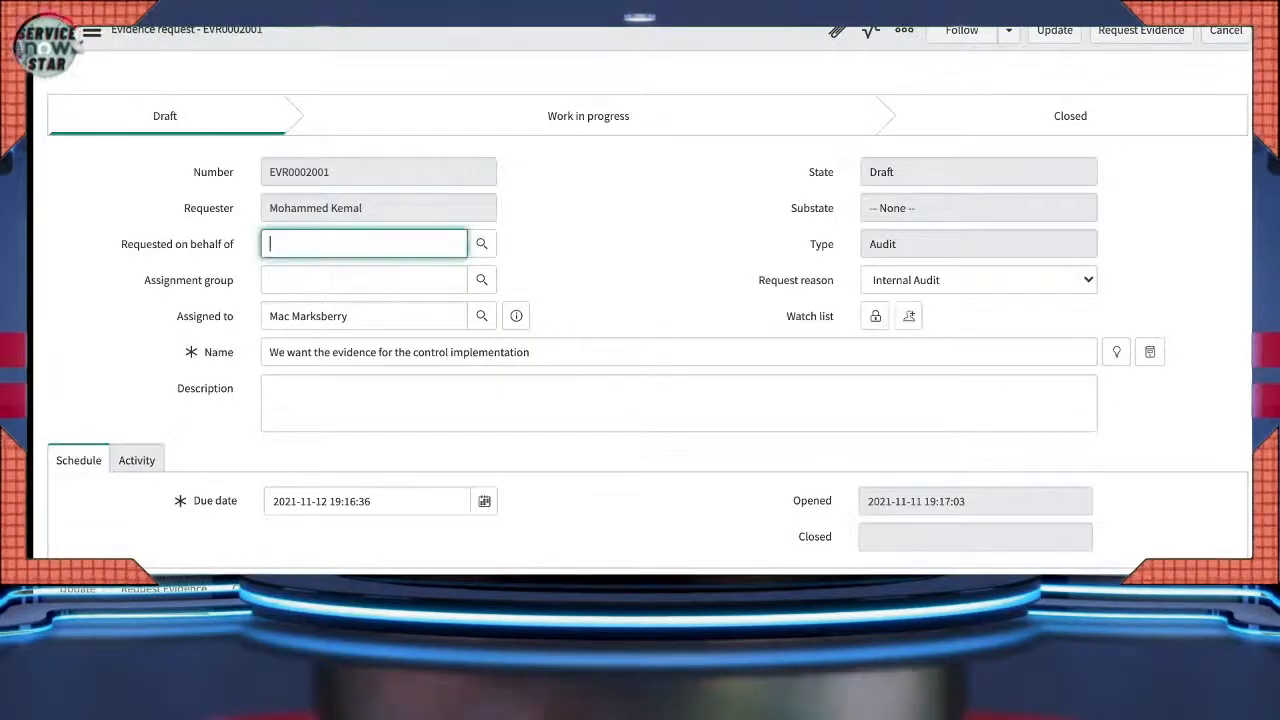
- Submit the draft evidence request to request the evidence and check its Evidence and Evidence collection details lists
scroll(640, 316, "down", 1)
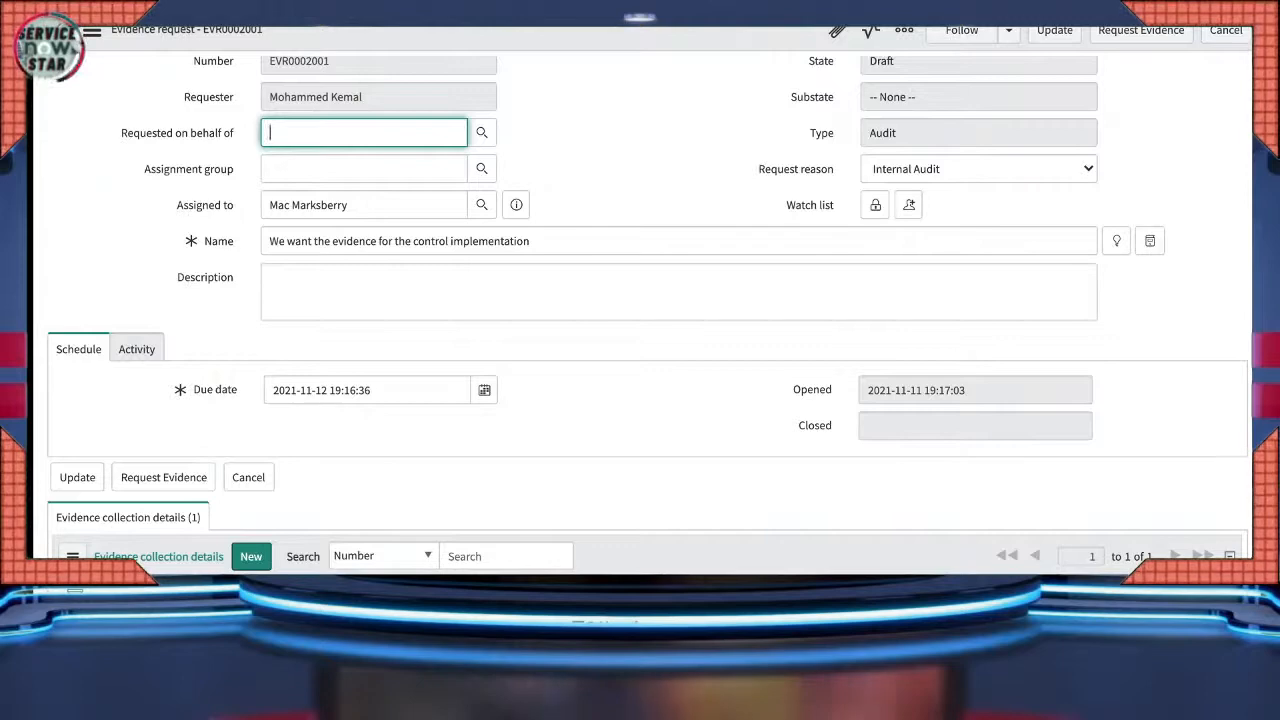
left_click(1141, 31)
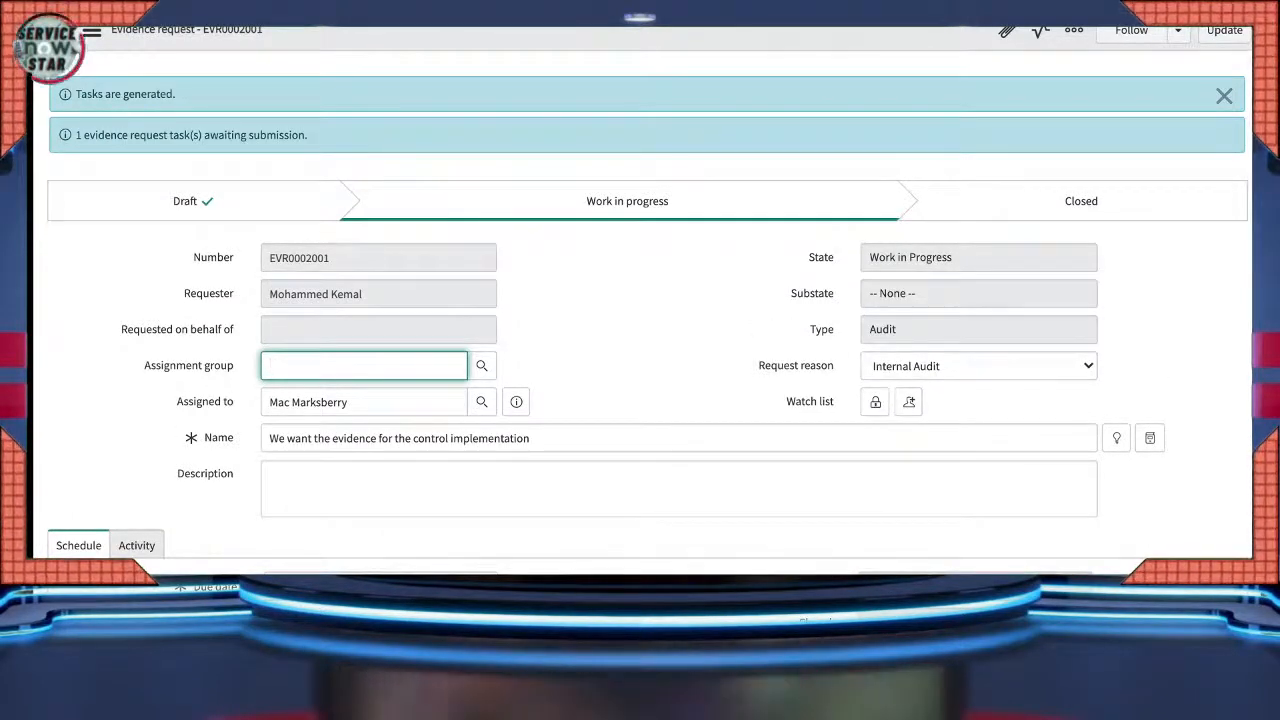
scroll(640, 340, "down", 1)
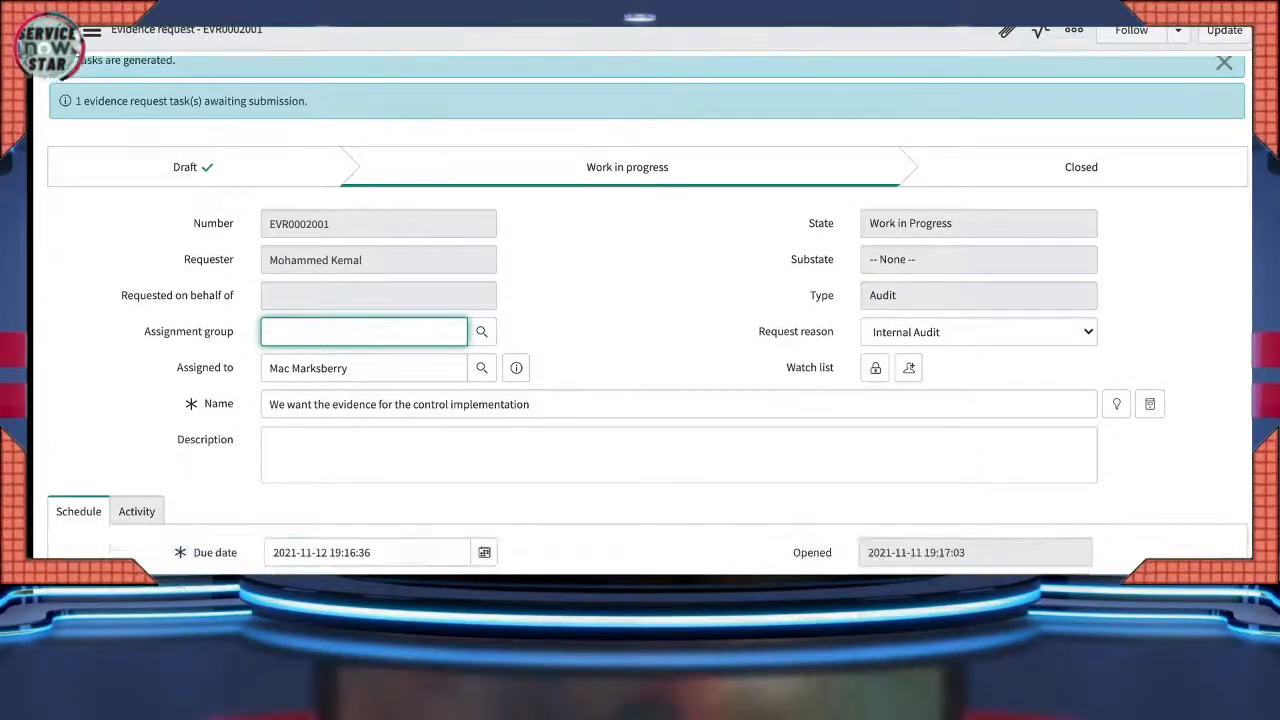
scroll(640, 340, "down", 5)
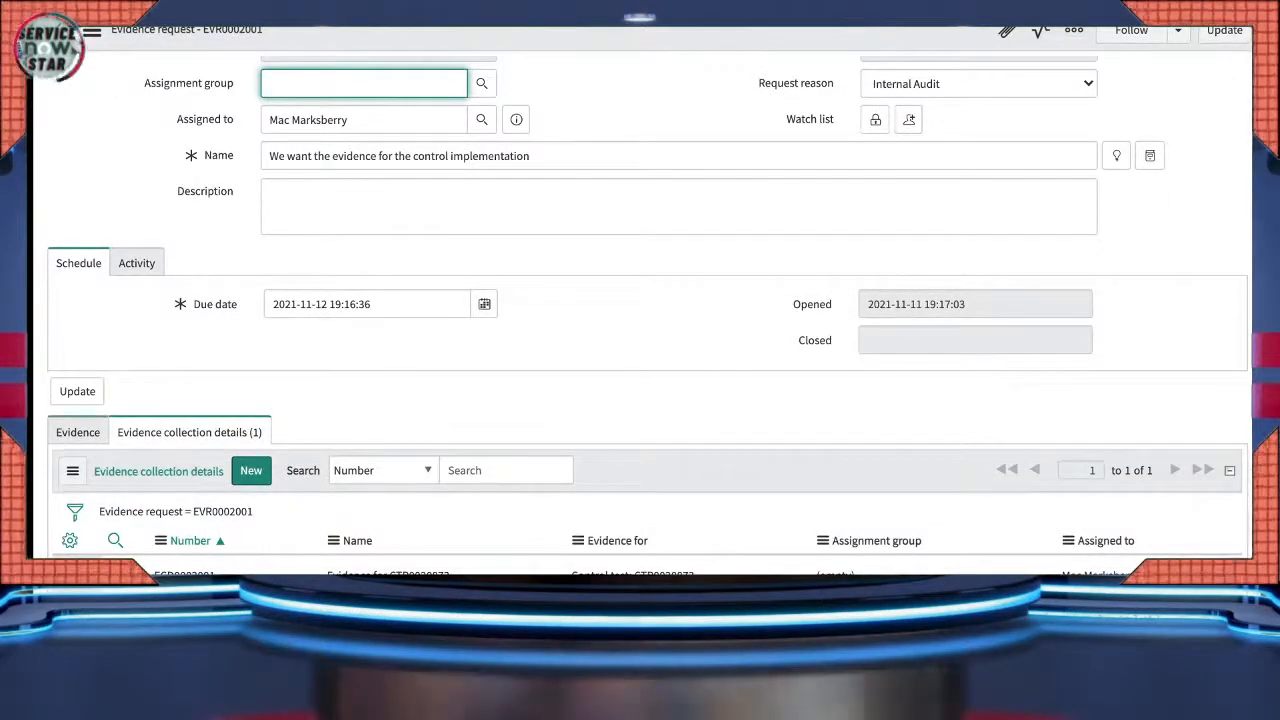
left_click(78, 432)
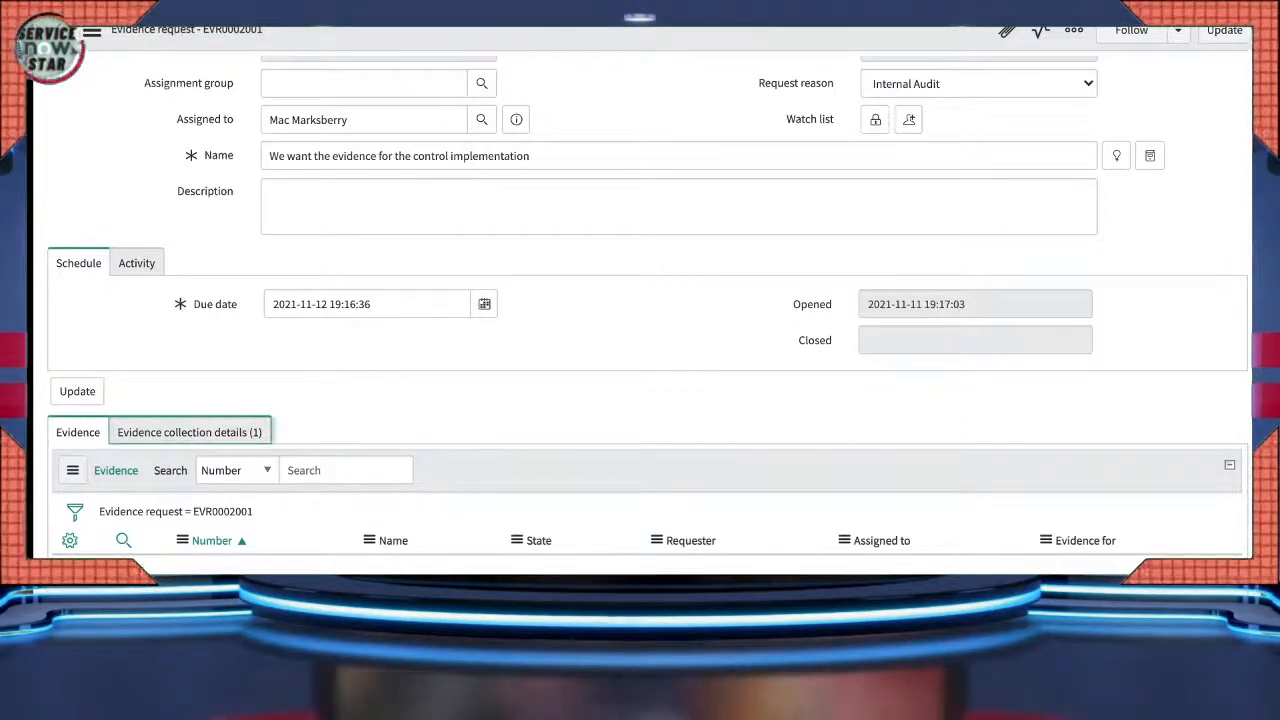
left_click(189, 432)
scroll(640, 300, "up", 5)
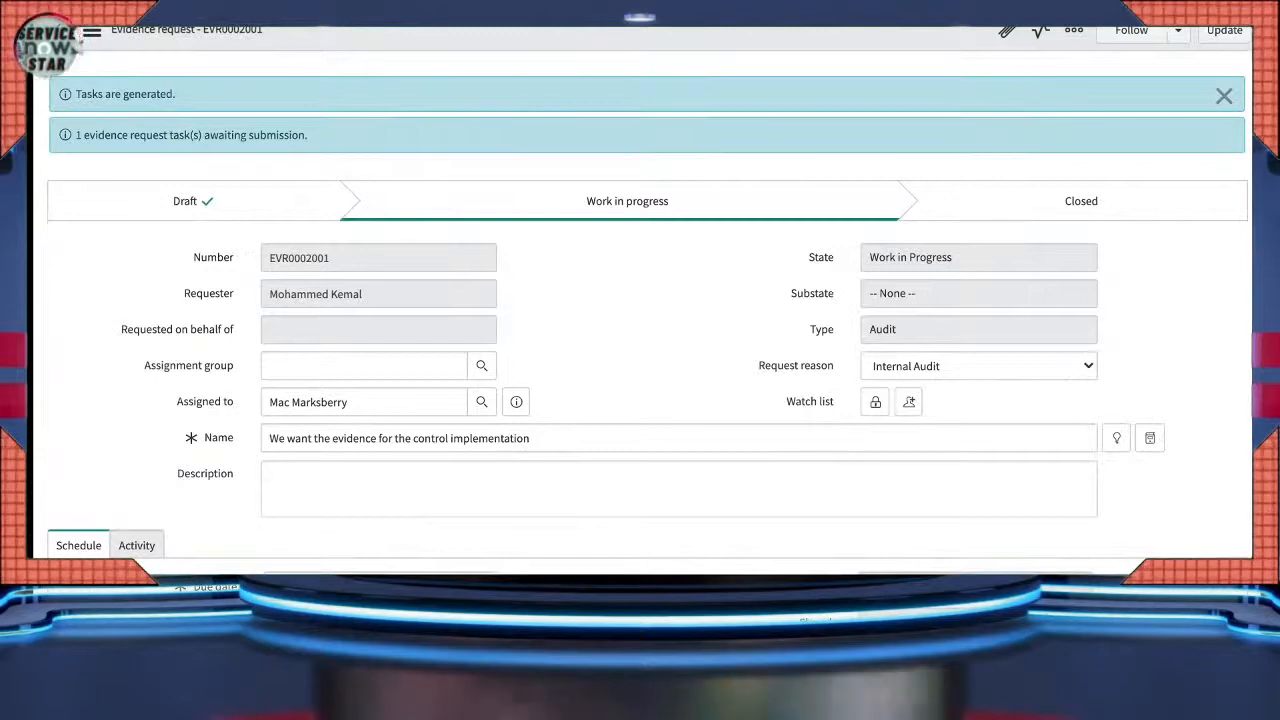
- Examine the evidence request's activity history for its state and field changes
left_click(137, 545)
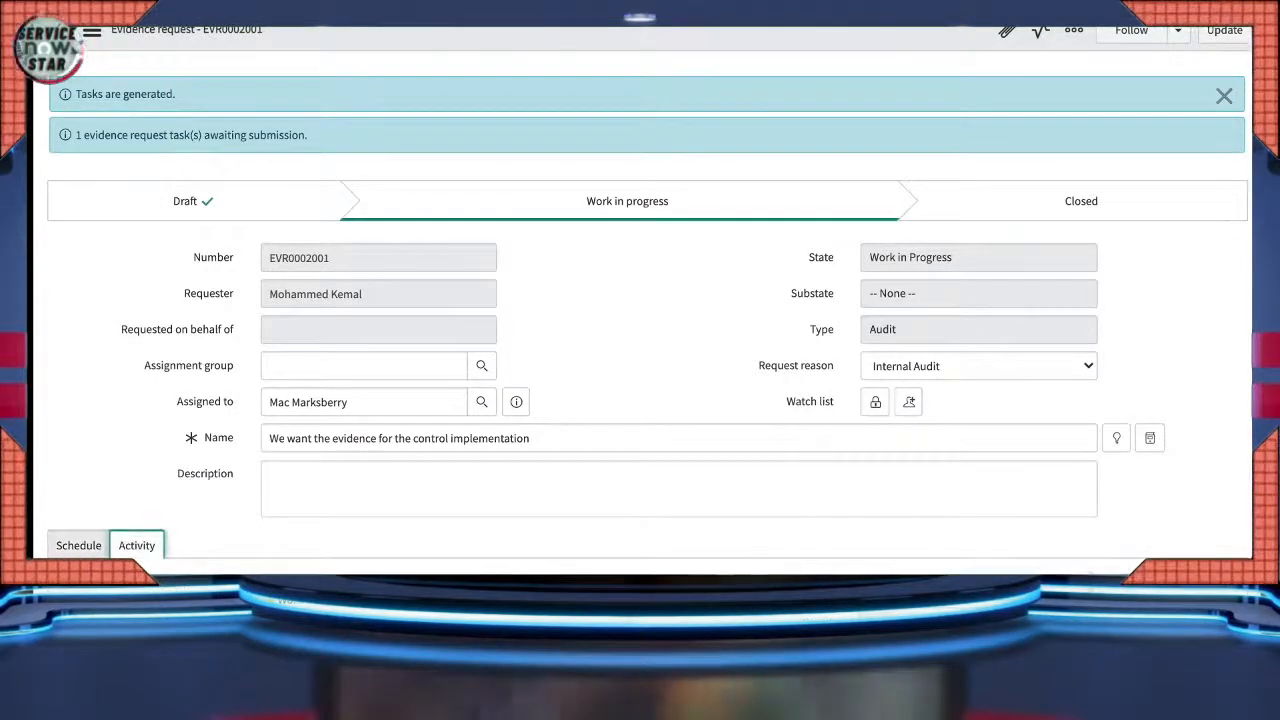
scroll(640, 320, "down", 3)
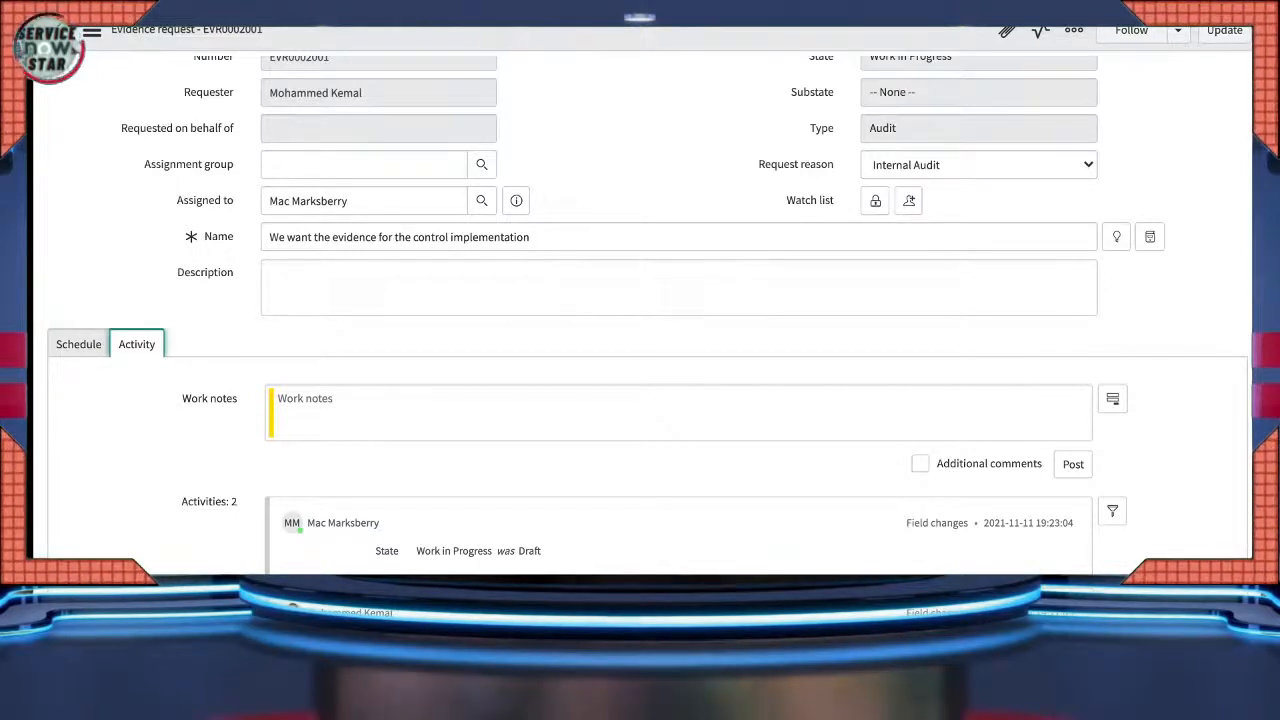
scroll(640, 320, "up", 3)
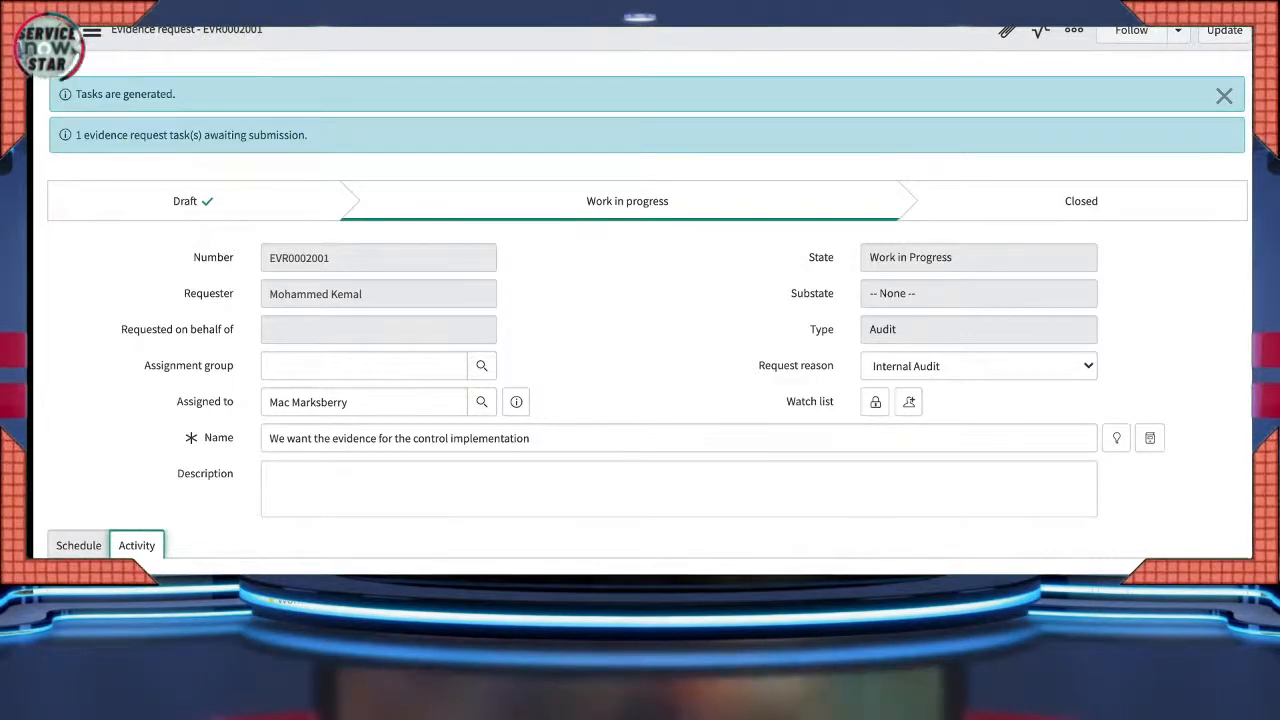
scroll(640, 320, "down", 3)
scroll(640, 320, "up", 3)
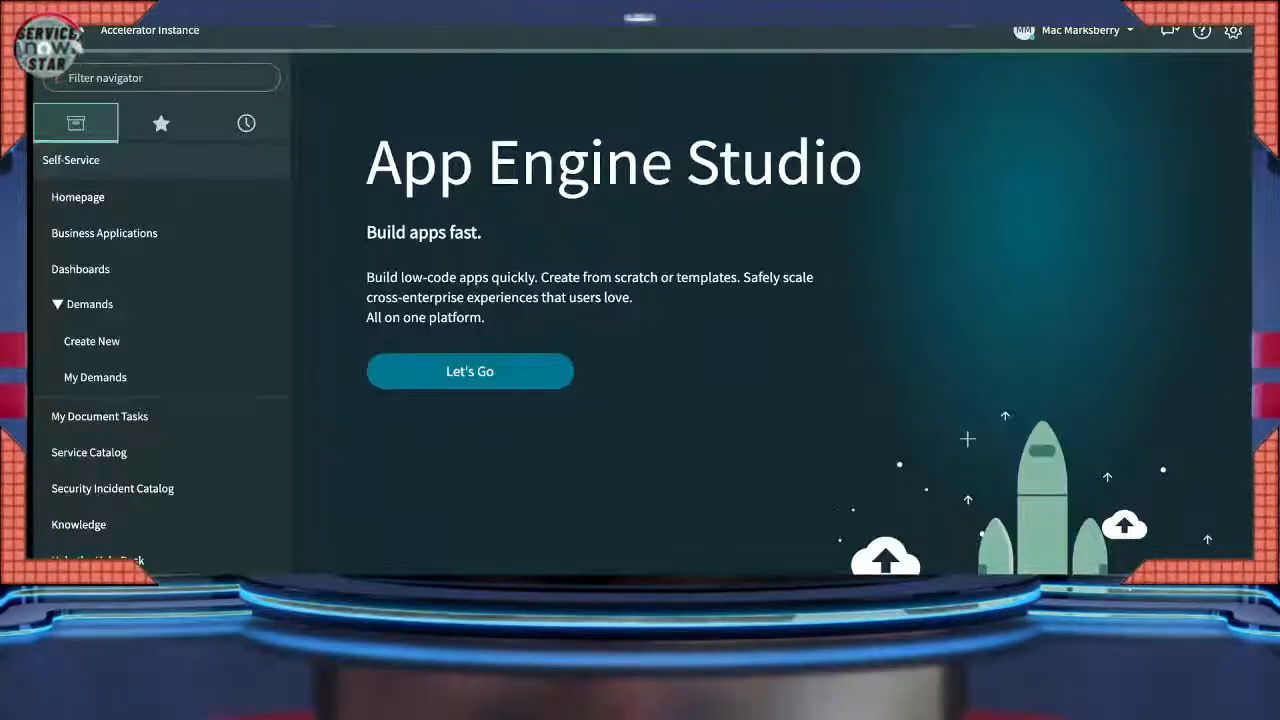
- End the impersonation, filter the navigator by "engage" and open the list of all audit engagements
left_click(1086, 31)
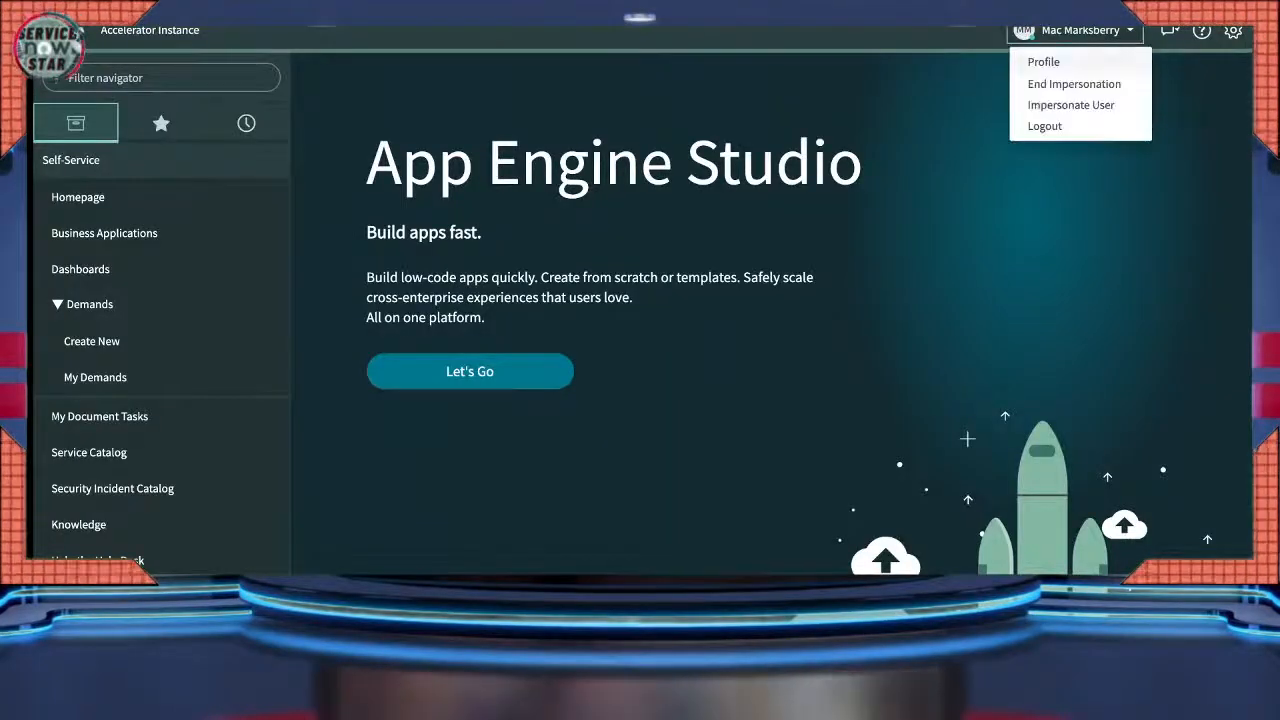
left_click(1087, 84)
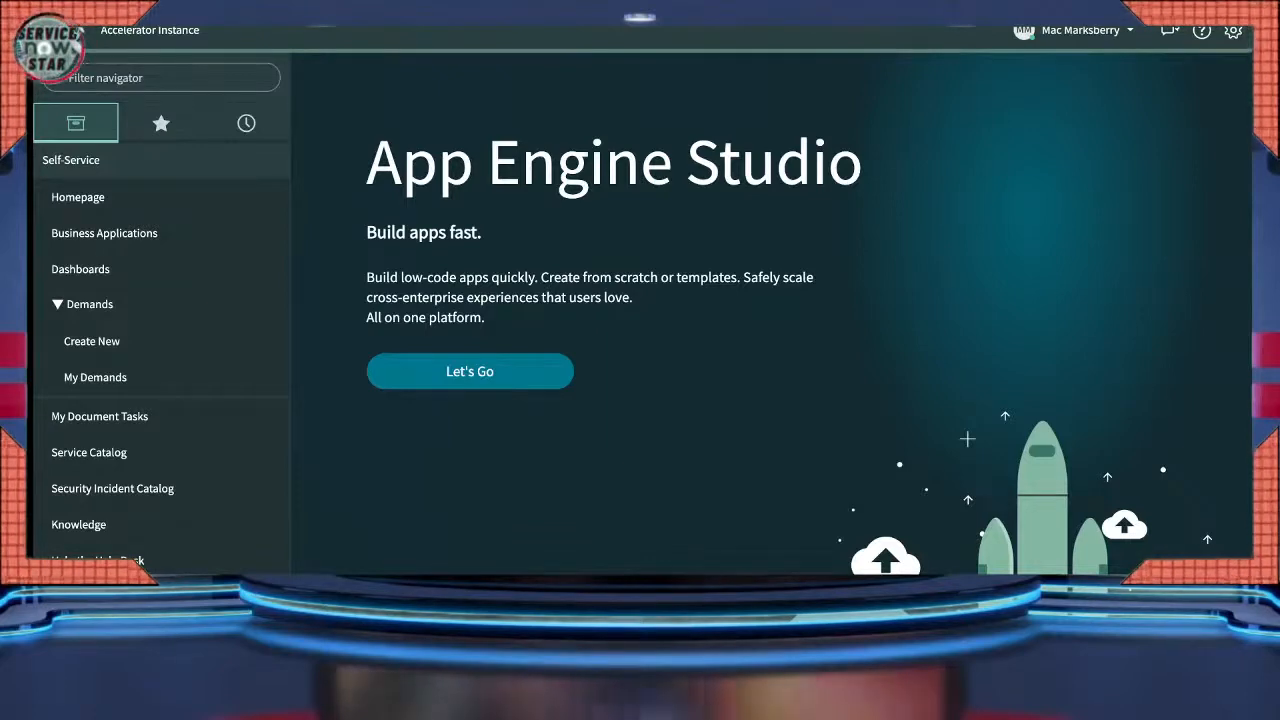
left_click(246, 123)
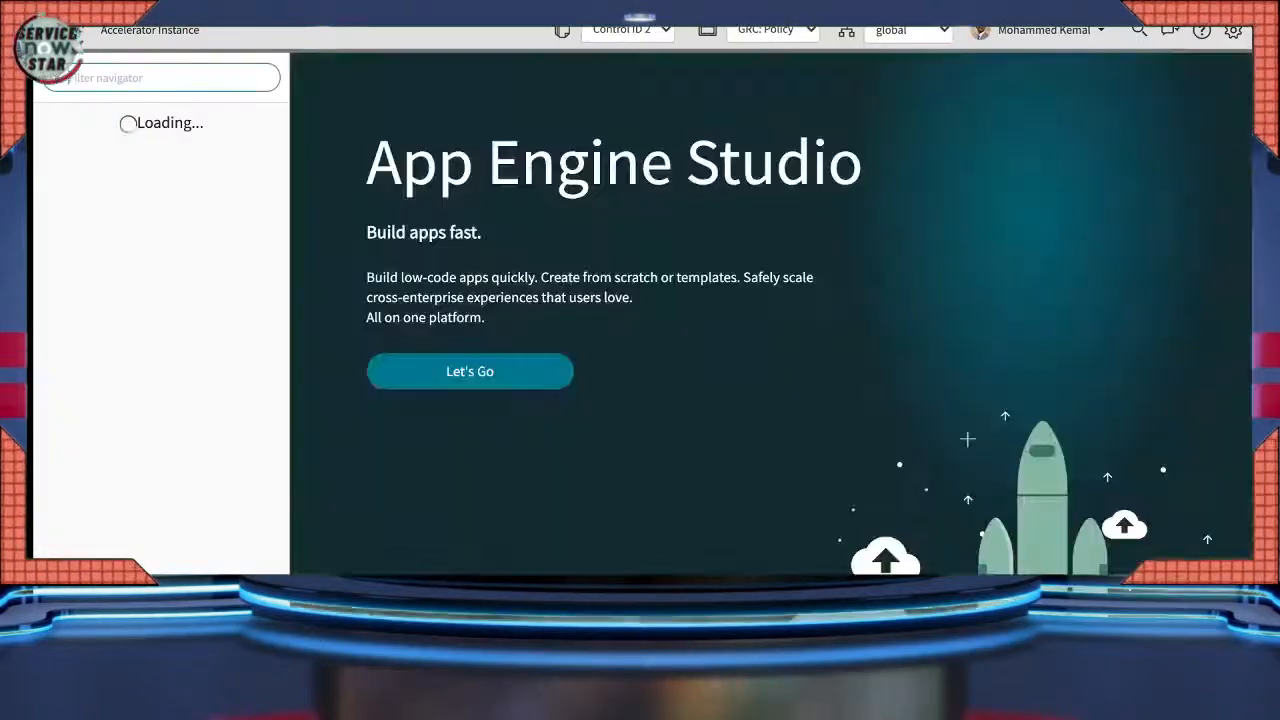
type("en")
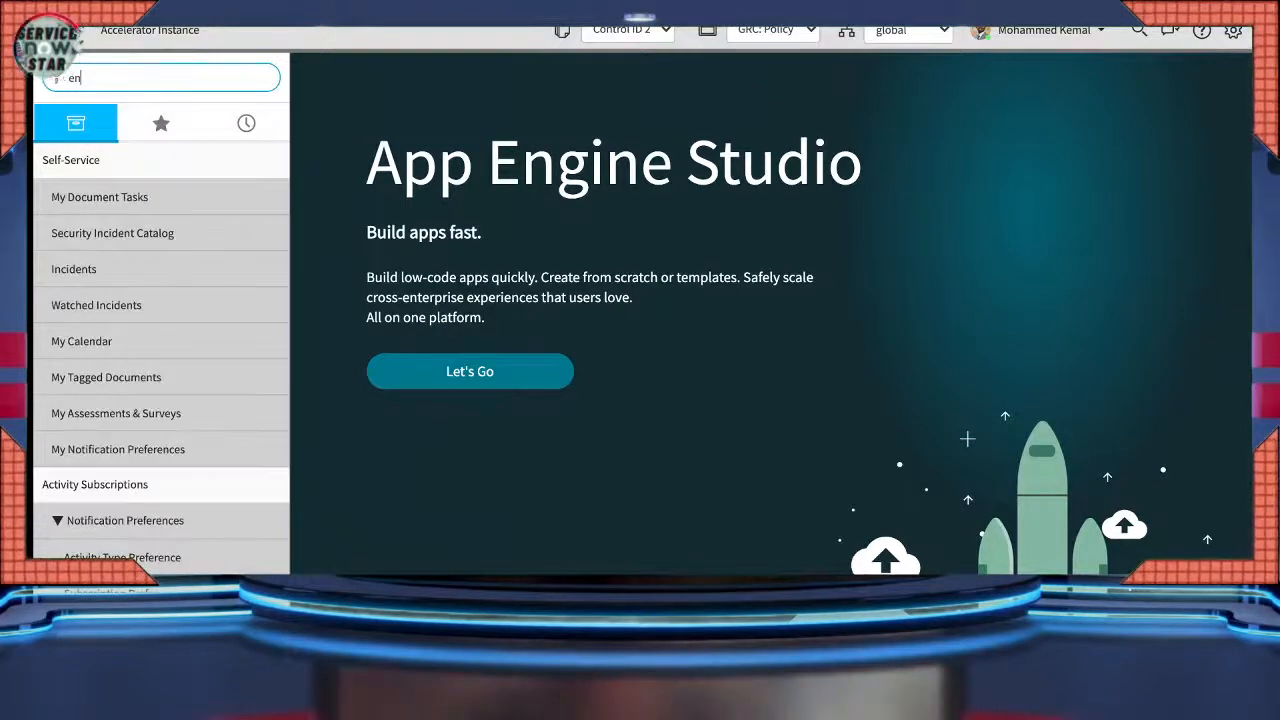
type("gage")
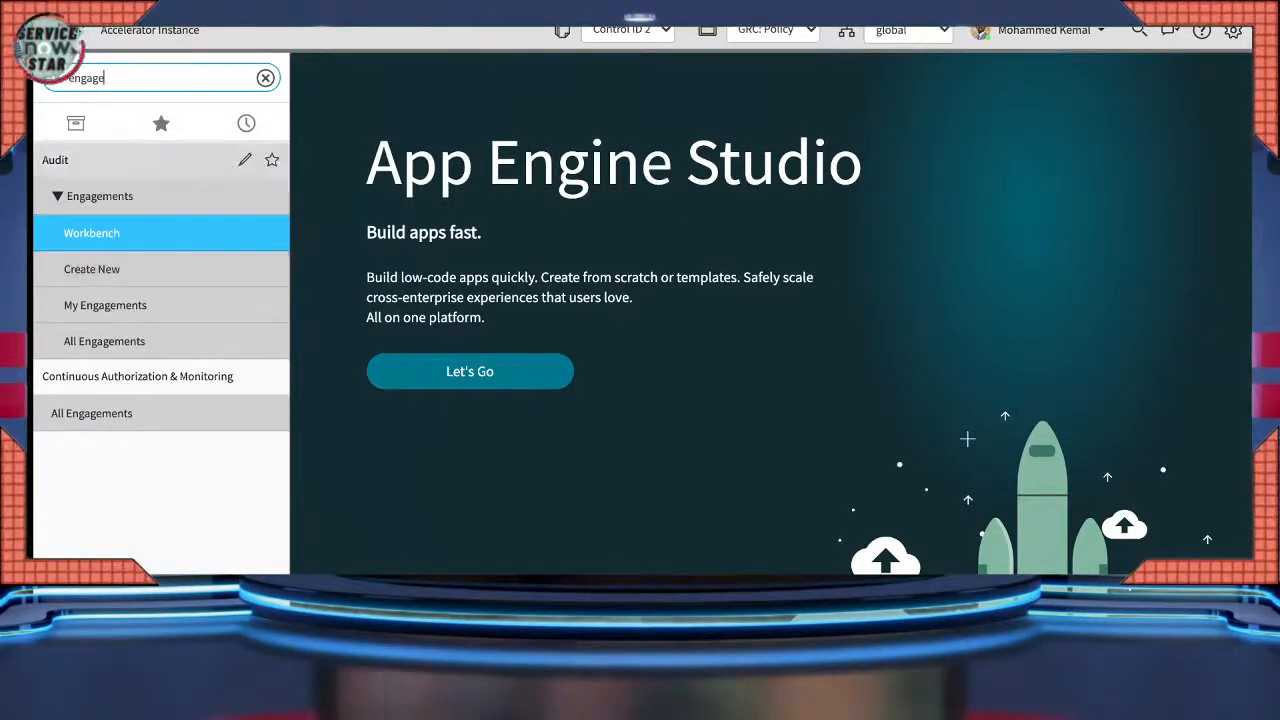
left_click(104, 341)
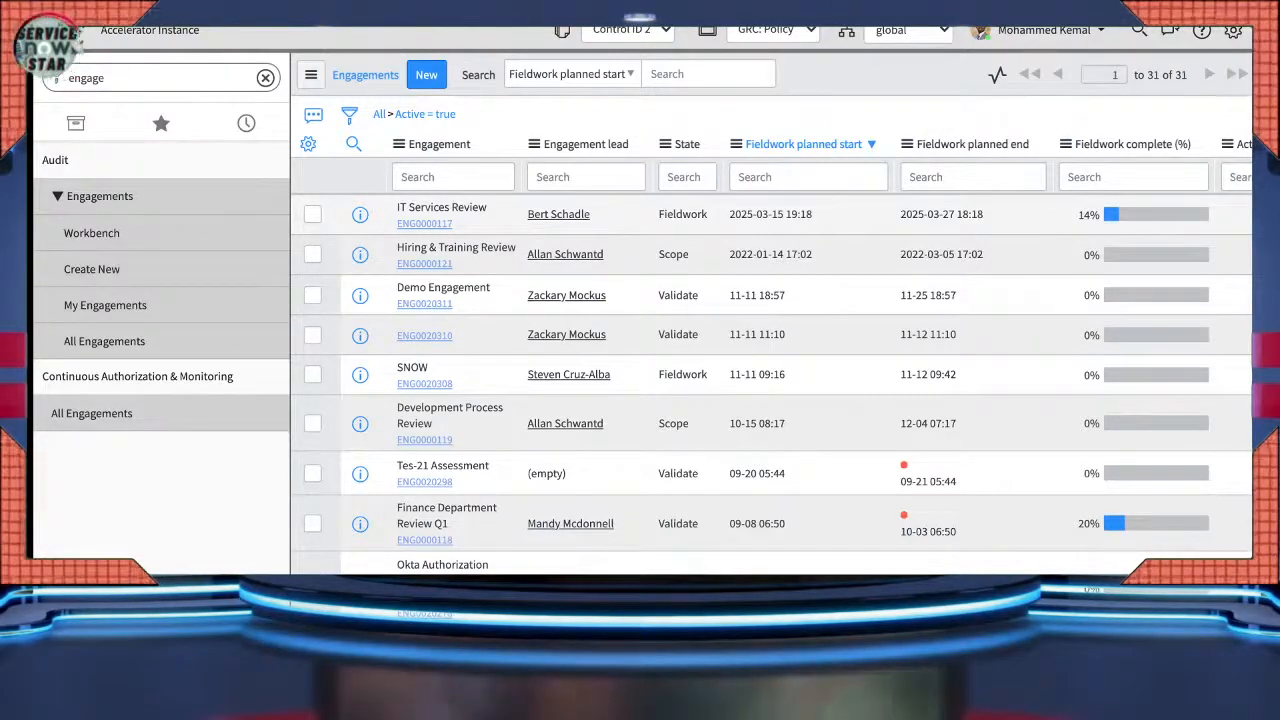
- Look through the engagements list, viewing the IT Services Review and SOX Audit records and returning to the list
left_click(424, 224)
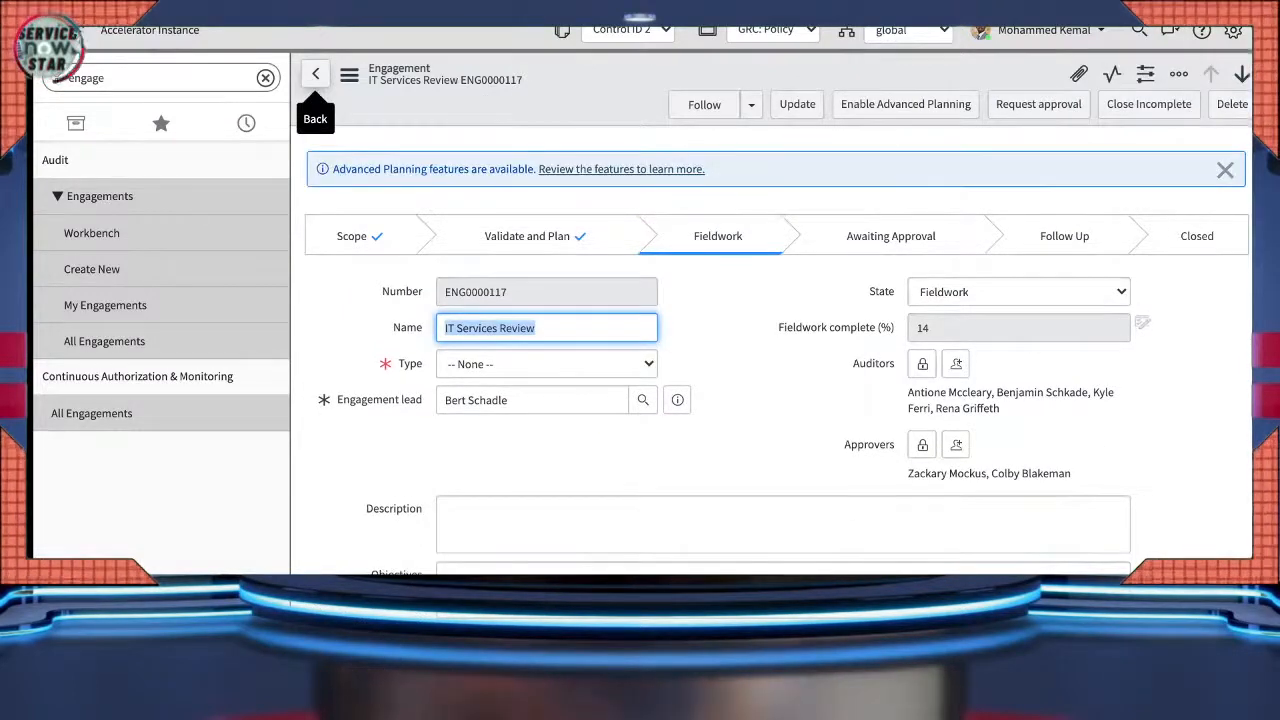
left_click(315, 73)
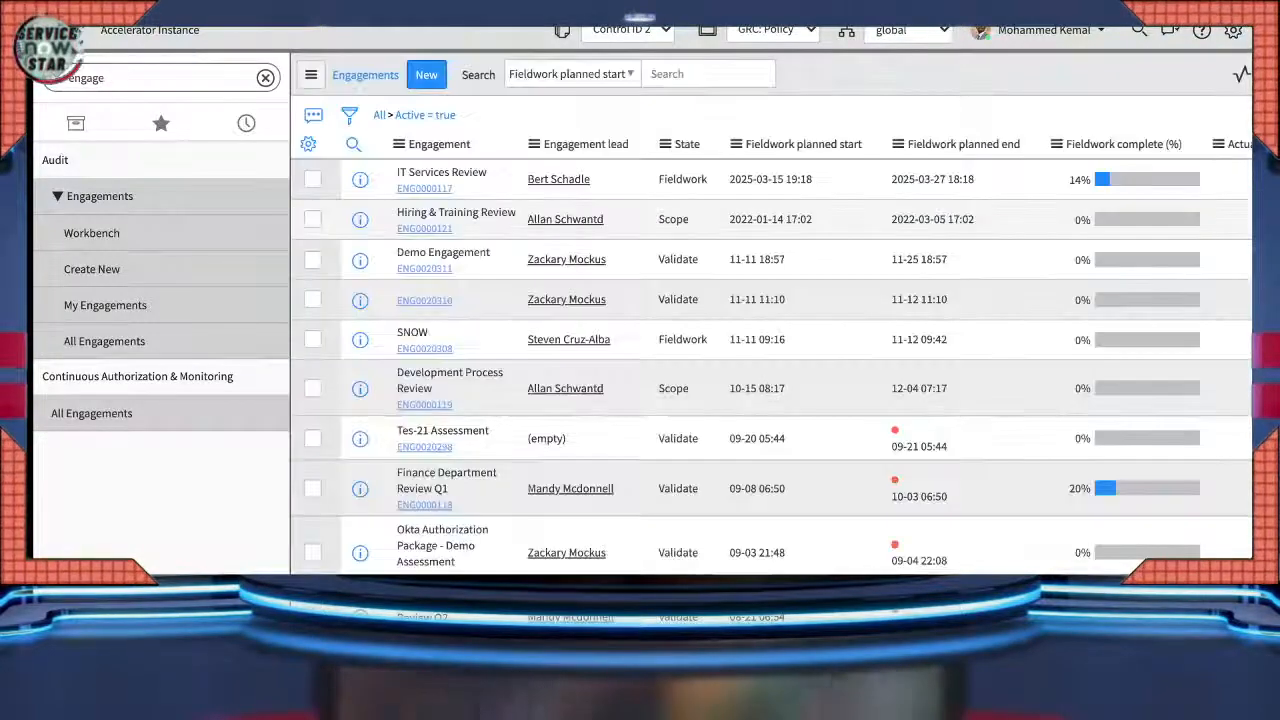
scroll(770, 350, "down", 3)
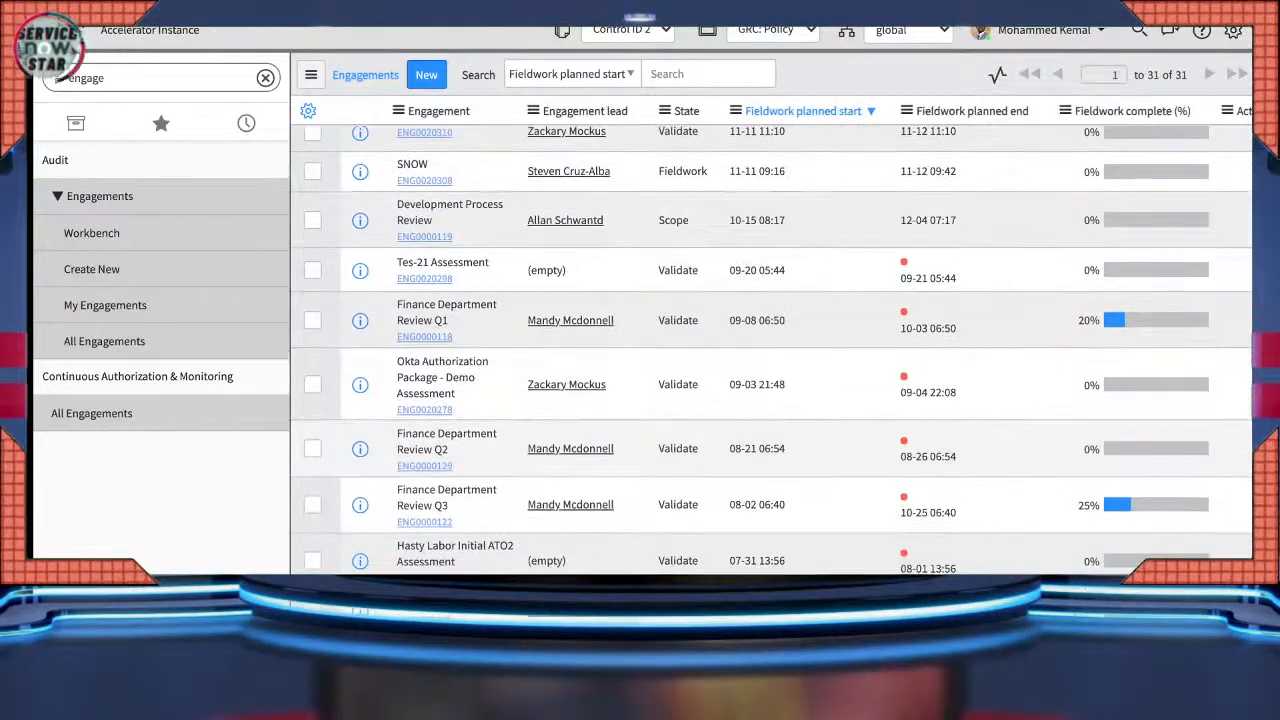
scroll(770, 350, "down", 3)
scroll(770, 350, "up", 6)
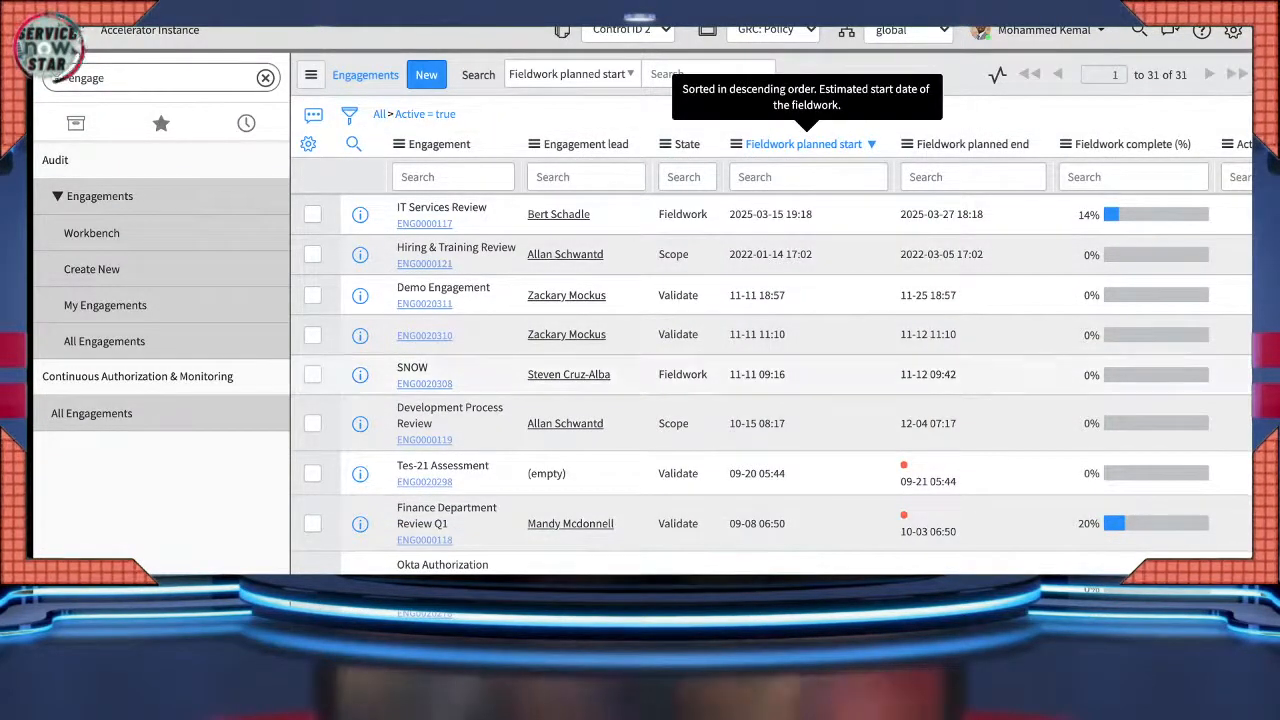
scroll(770, 350, "down", 2)
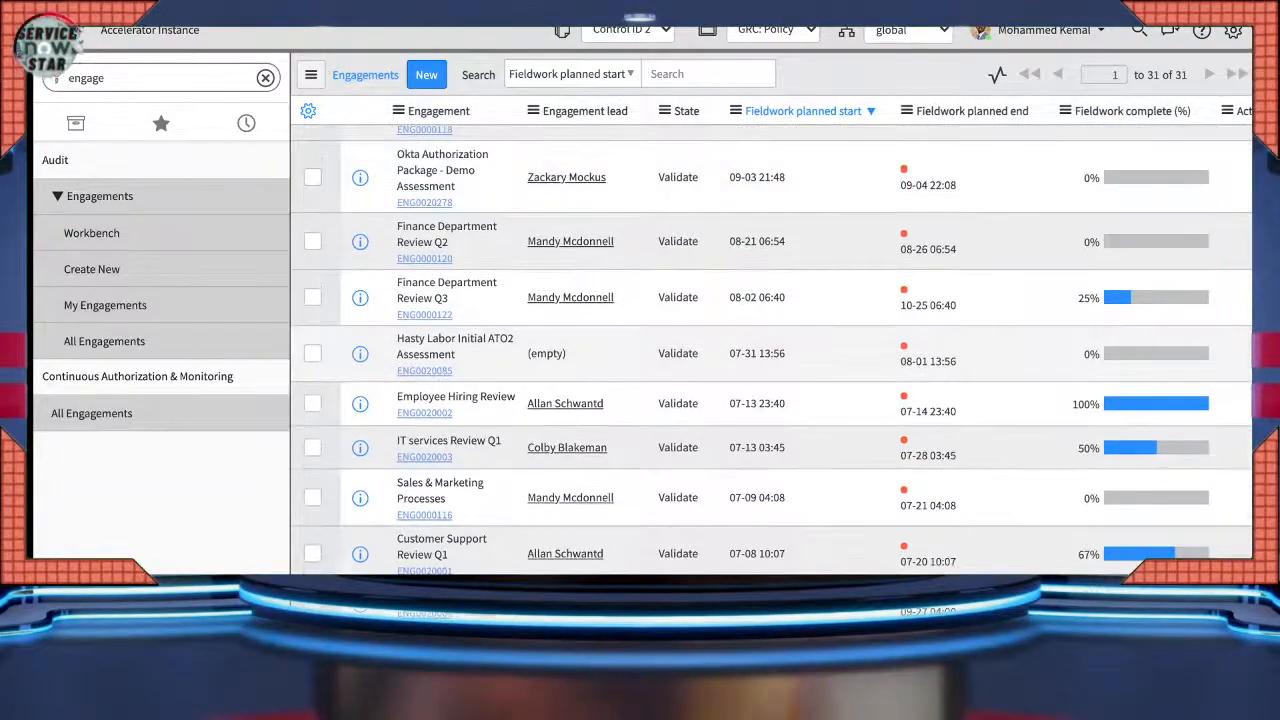
scroll(770, 350, "down", 5)
scroll(770, 350, "down", 3)
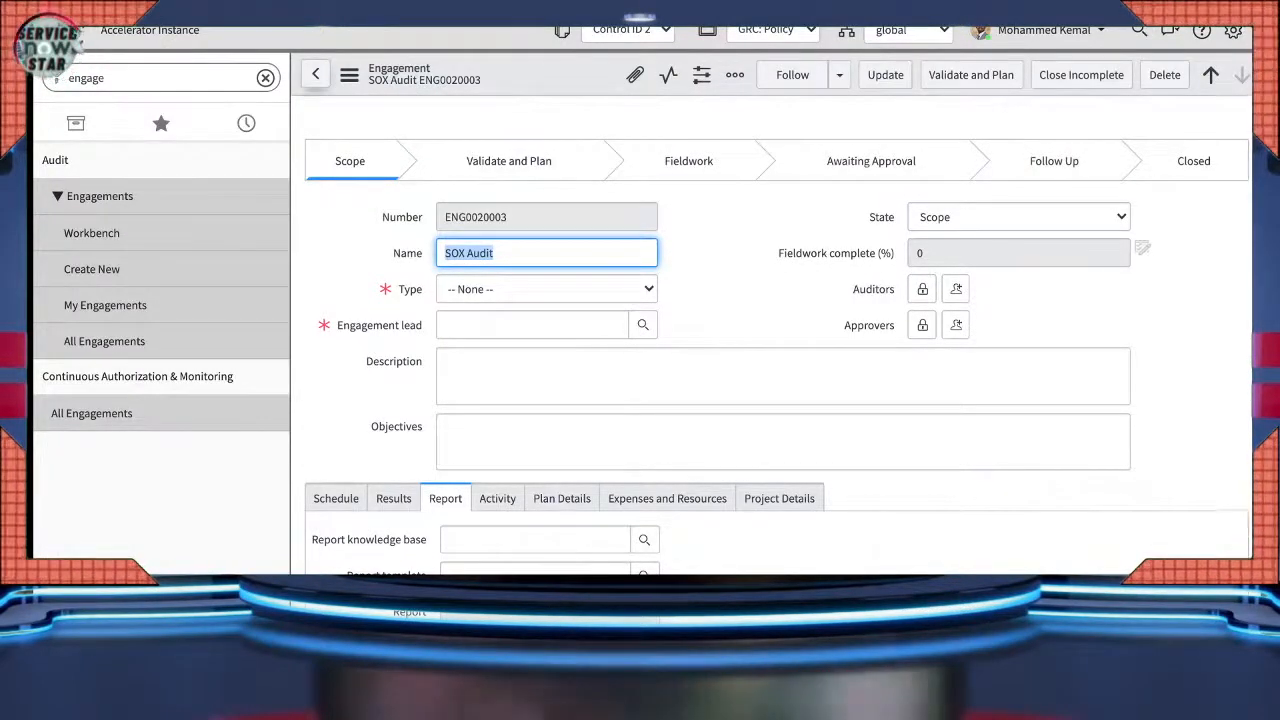
left_click(316, 75)
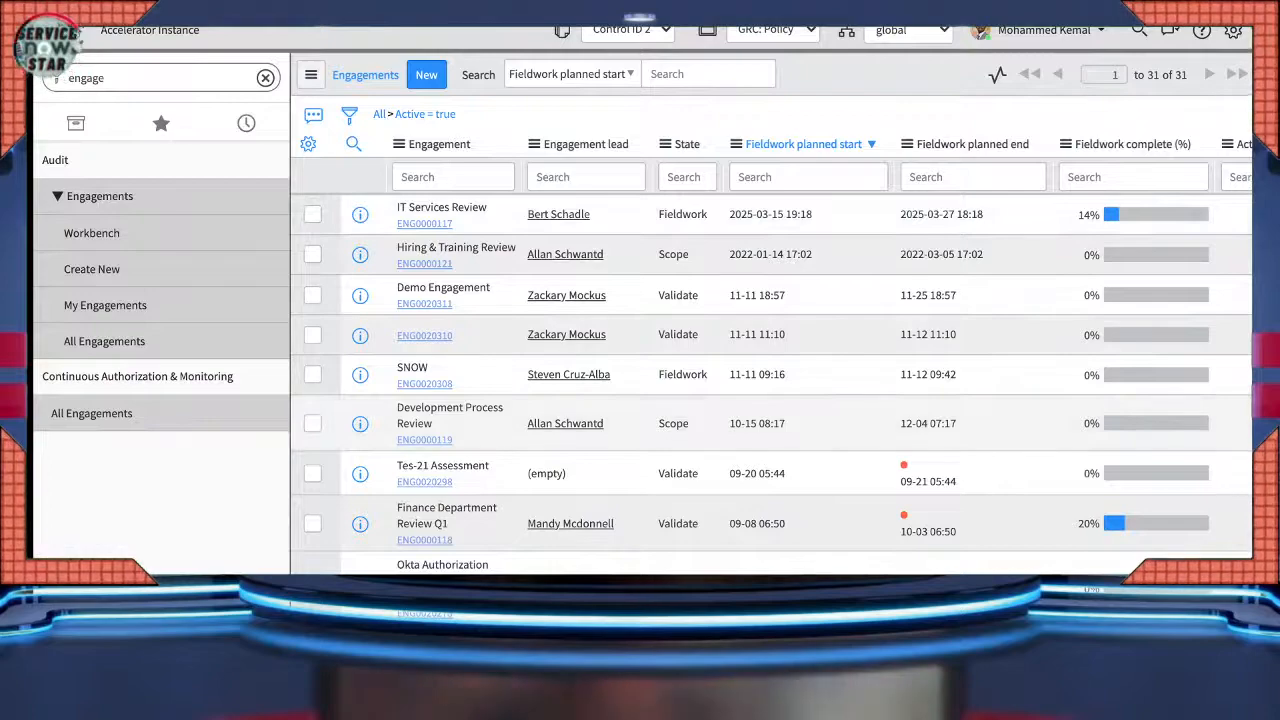
- Find Demo Engagement in the engagements list and open its record at the report details and related lists
scroll(770, 380, "down", 5)
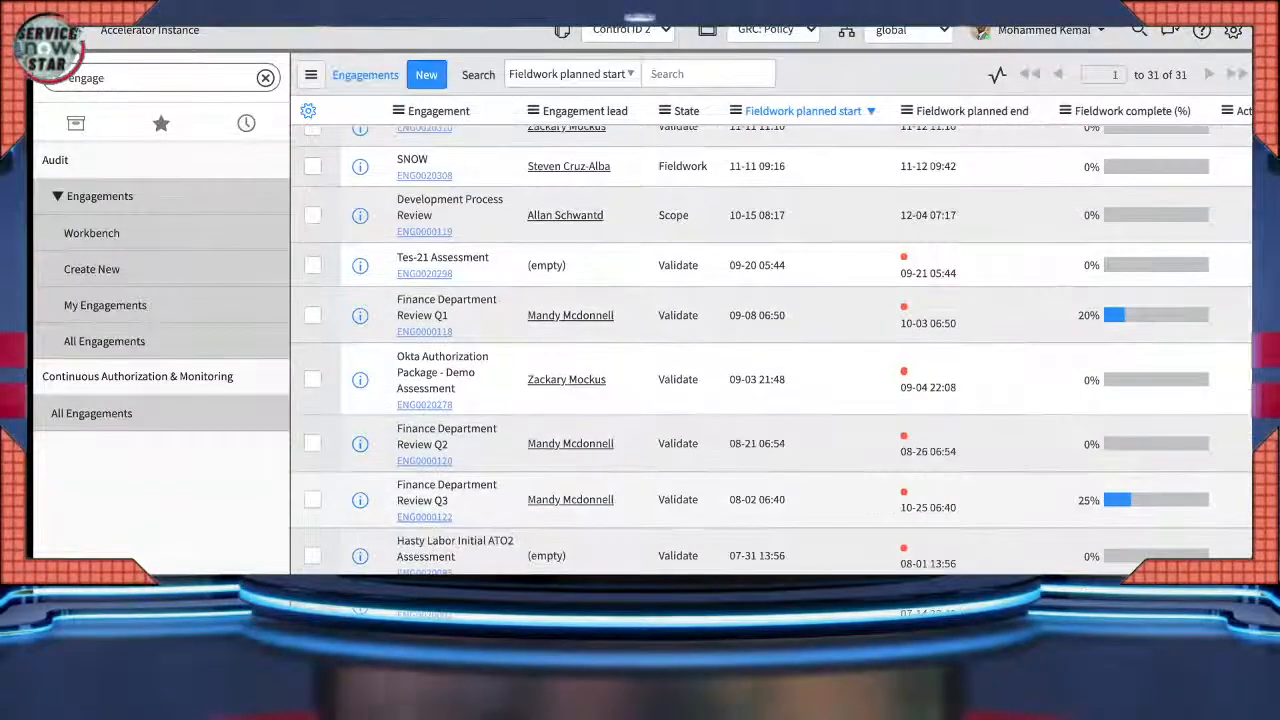
scroll(770, 350, "down", 5)
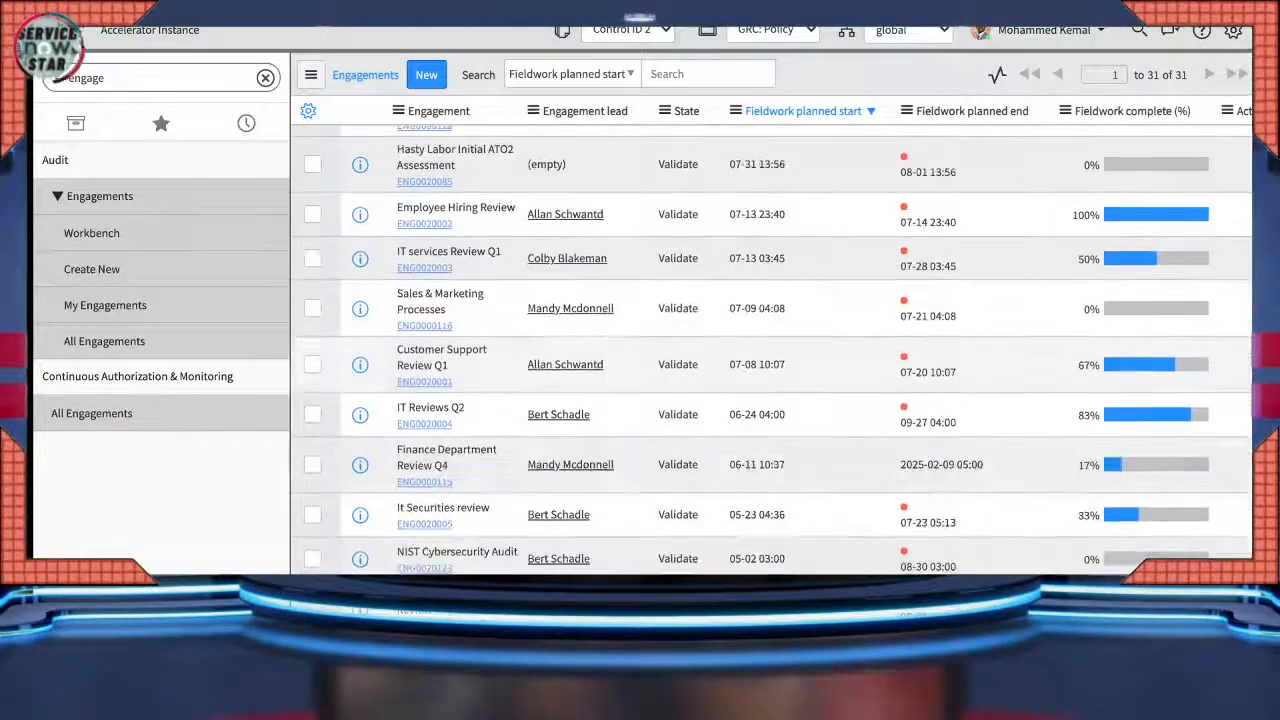
scroll(770, 350, "down", 5)
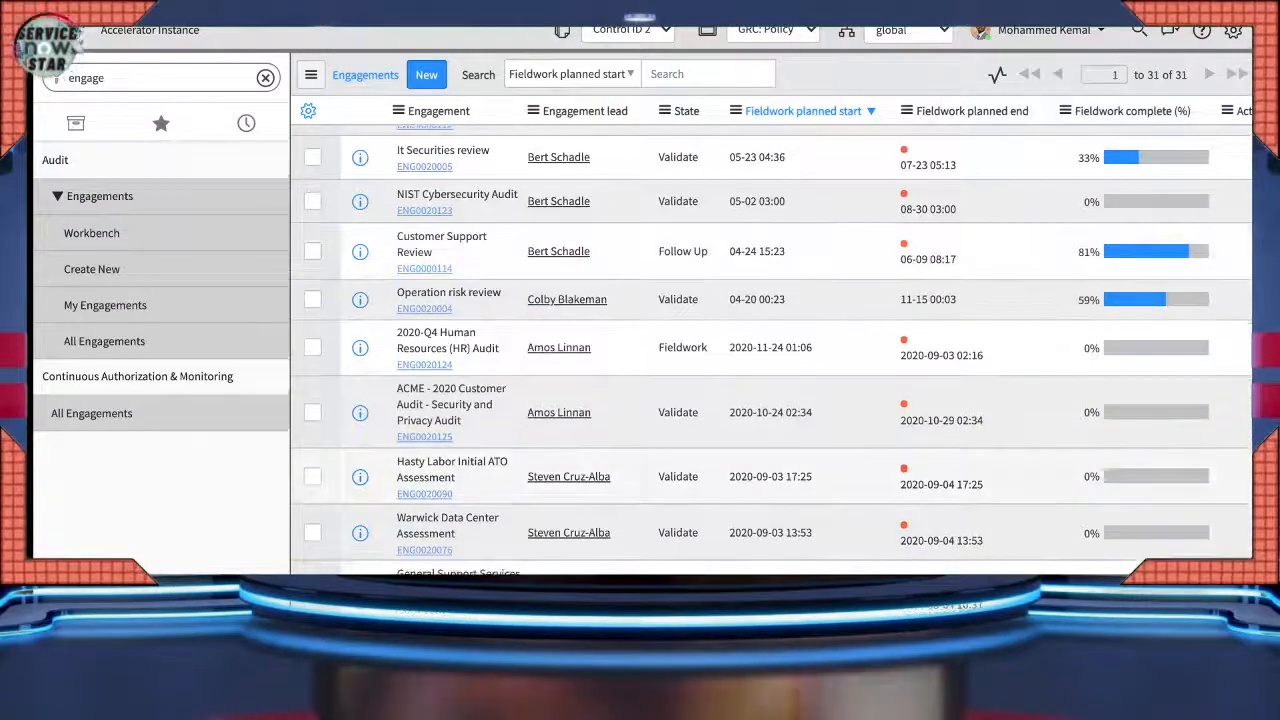
scroll(770, 350, "down", 3)
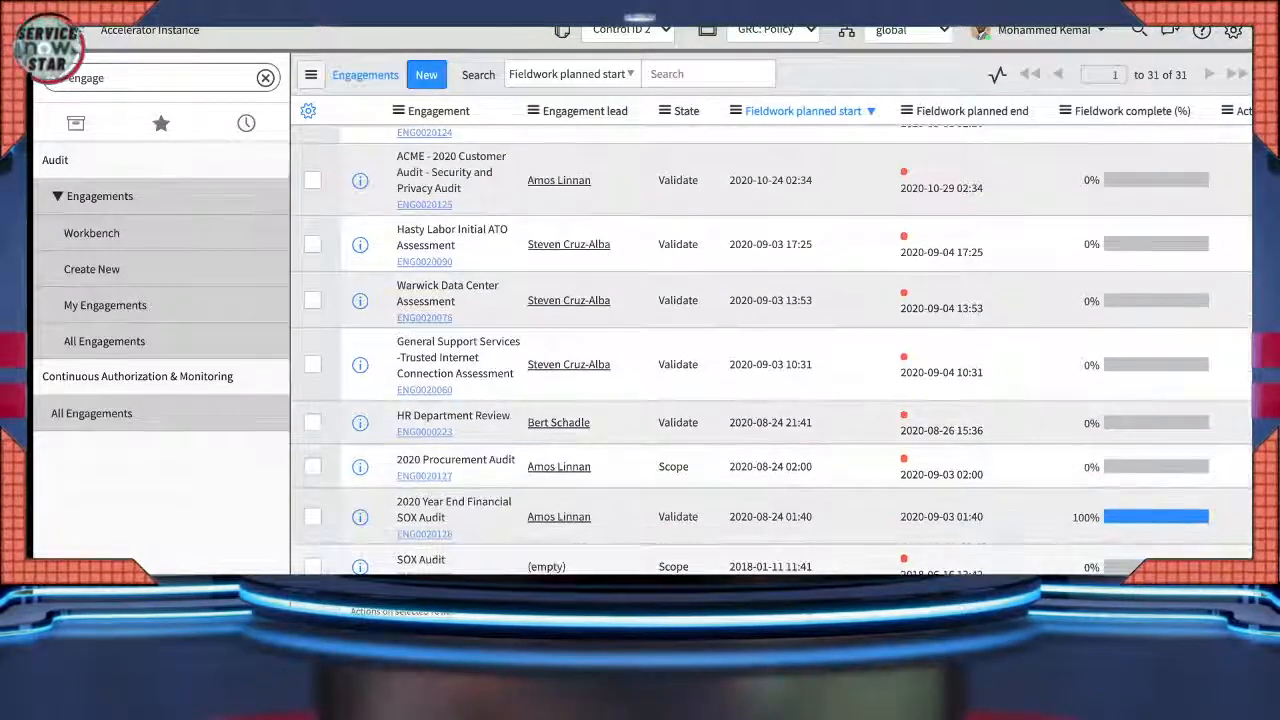
scroll(640, 350, "up", 10)
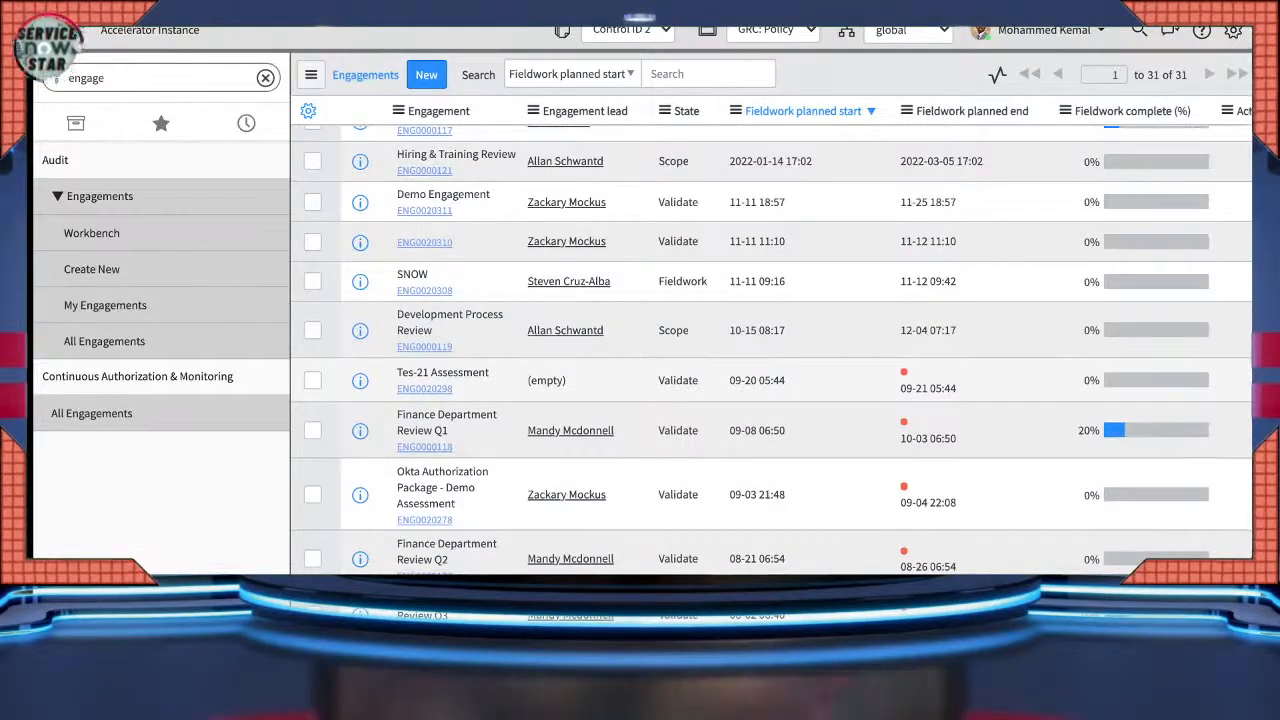
scroll(770, 350, "up", 3)
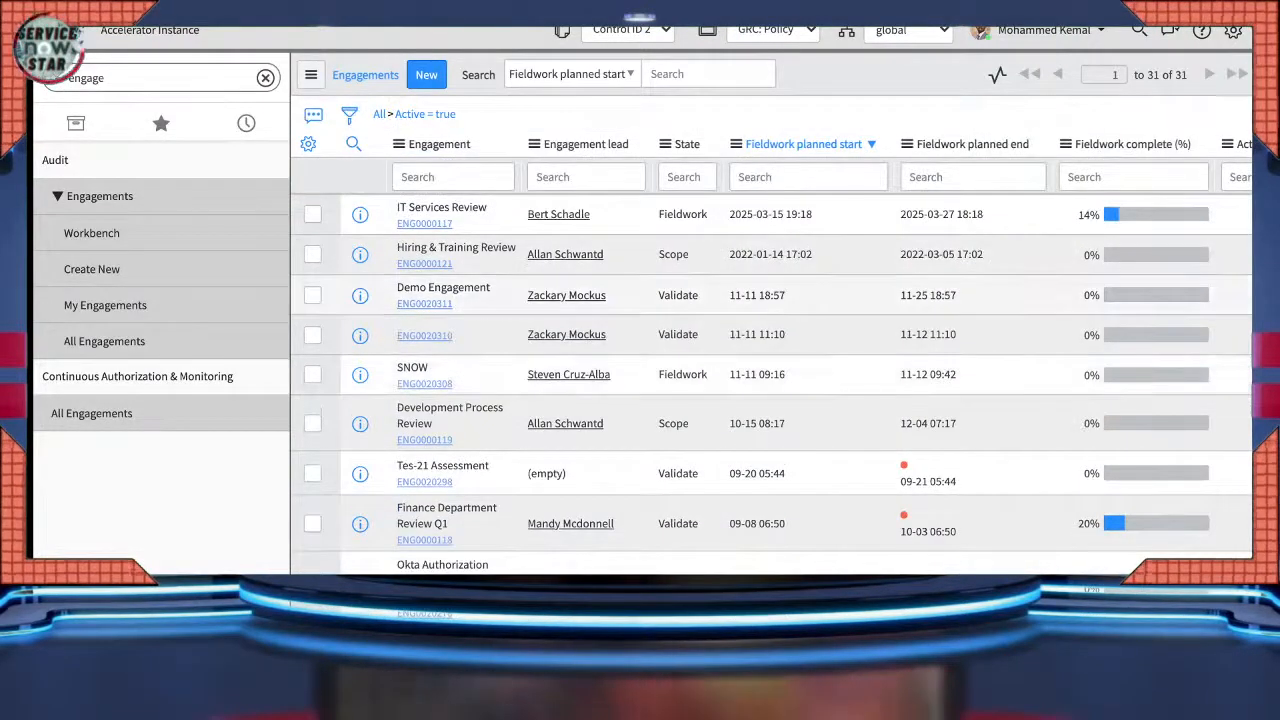
left_click(424, 304)
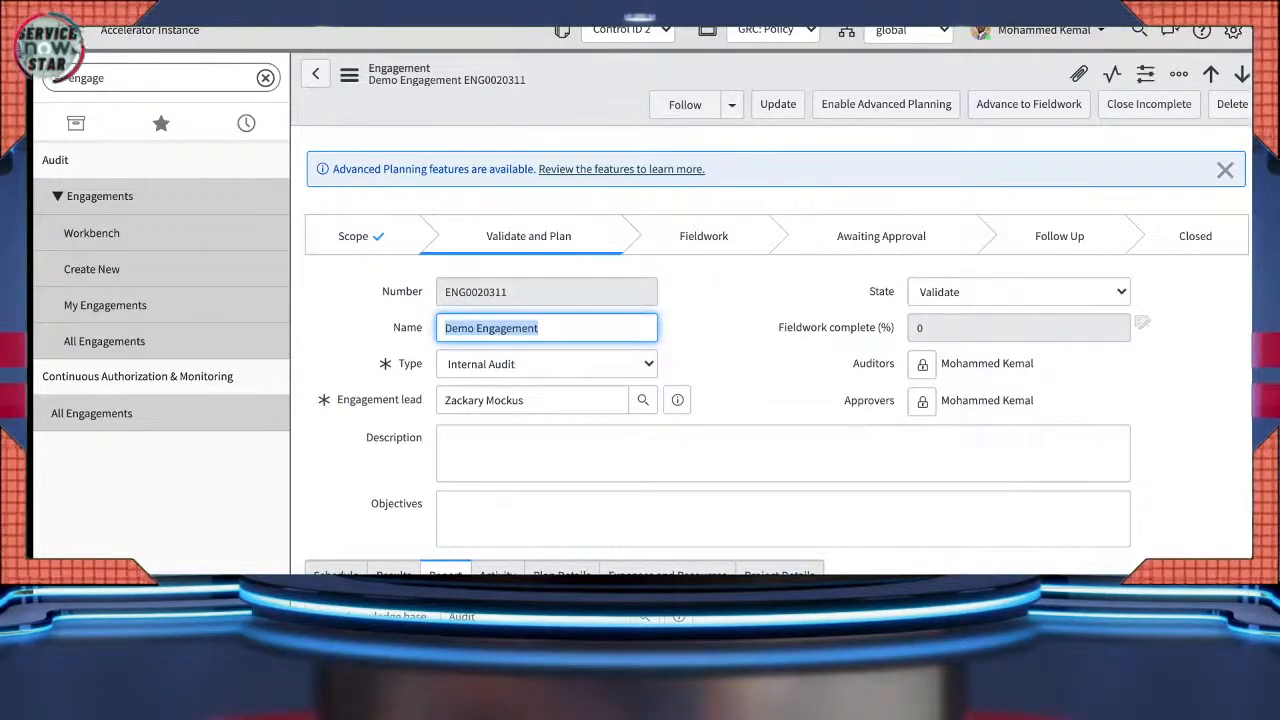
scroll(776, 350, "down", 3)
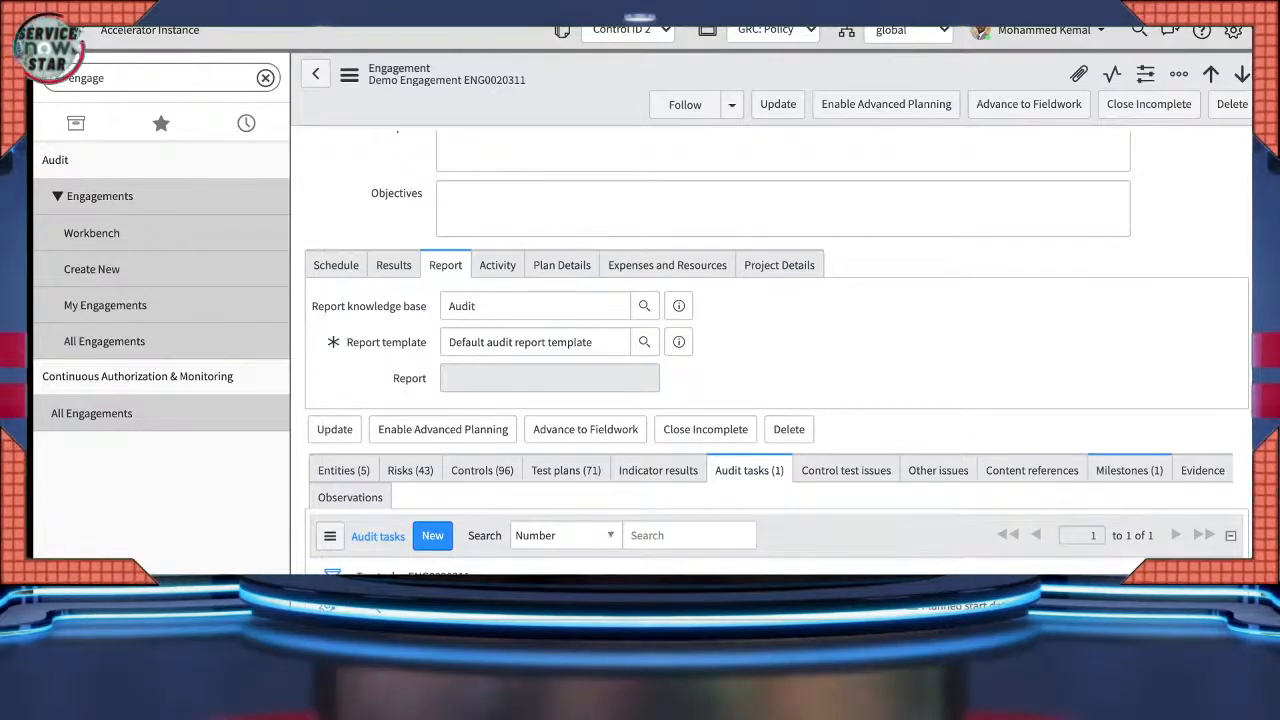
- Review the milestones related to the Demo Engagement
left_click(1129, 470)
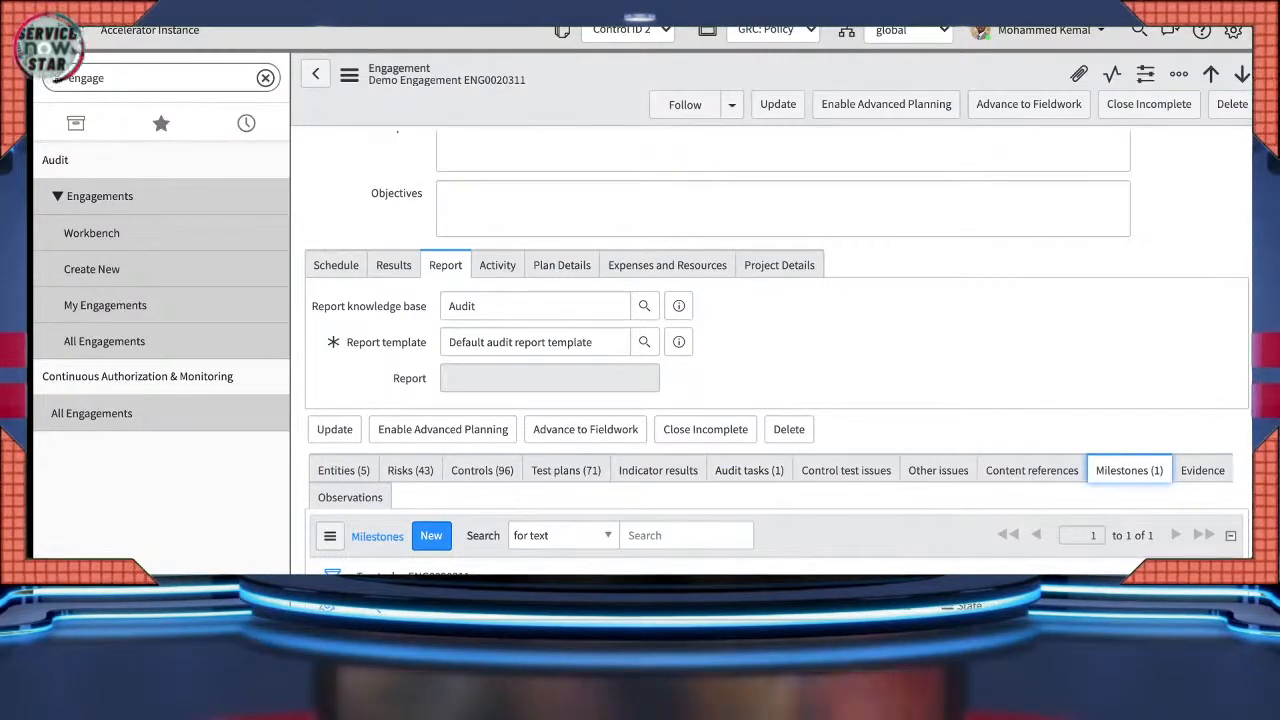
scroll(777, 350, "down", 1)
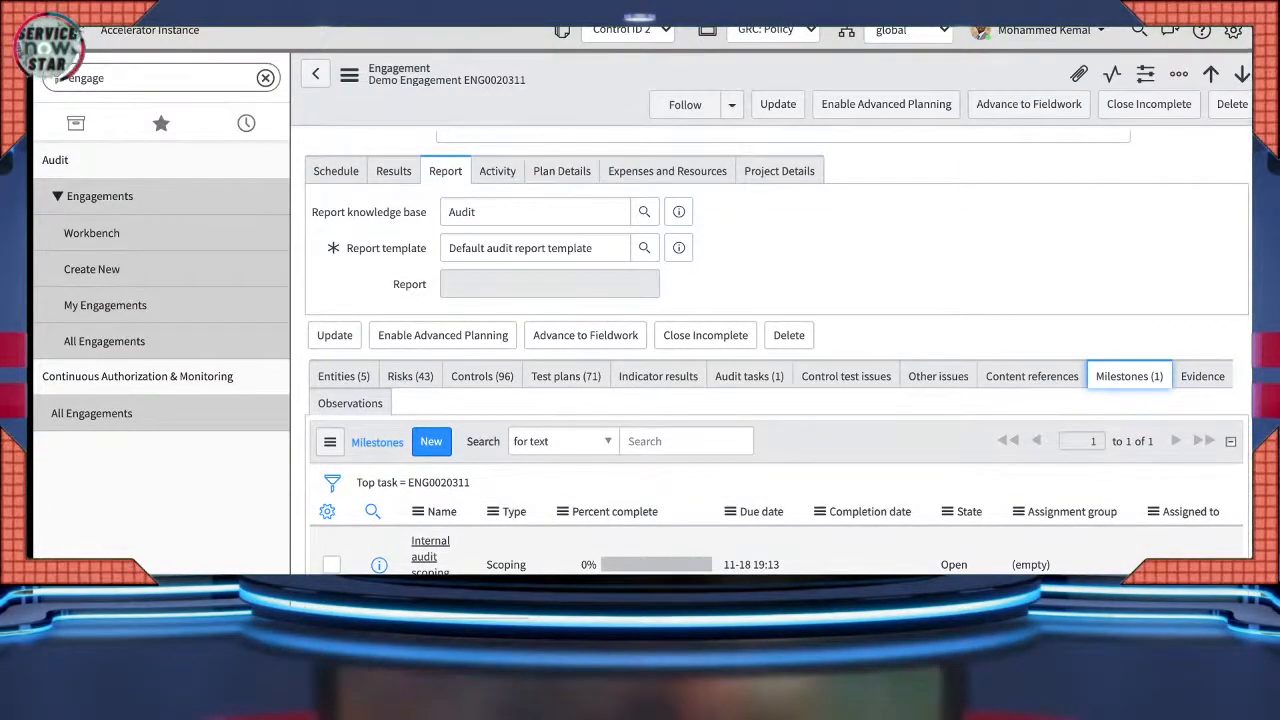
scroll(777, 350, "up", 4)
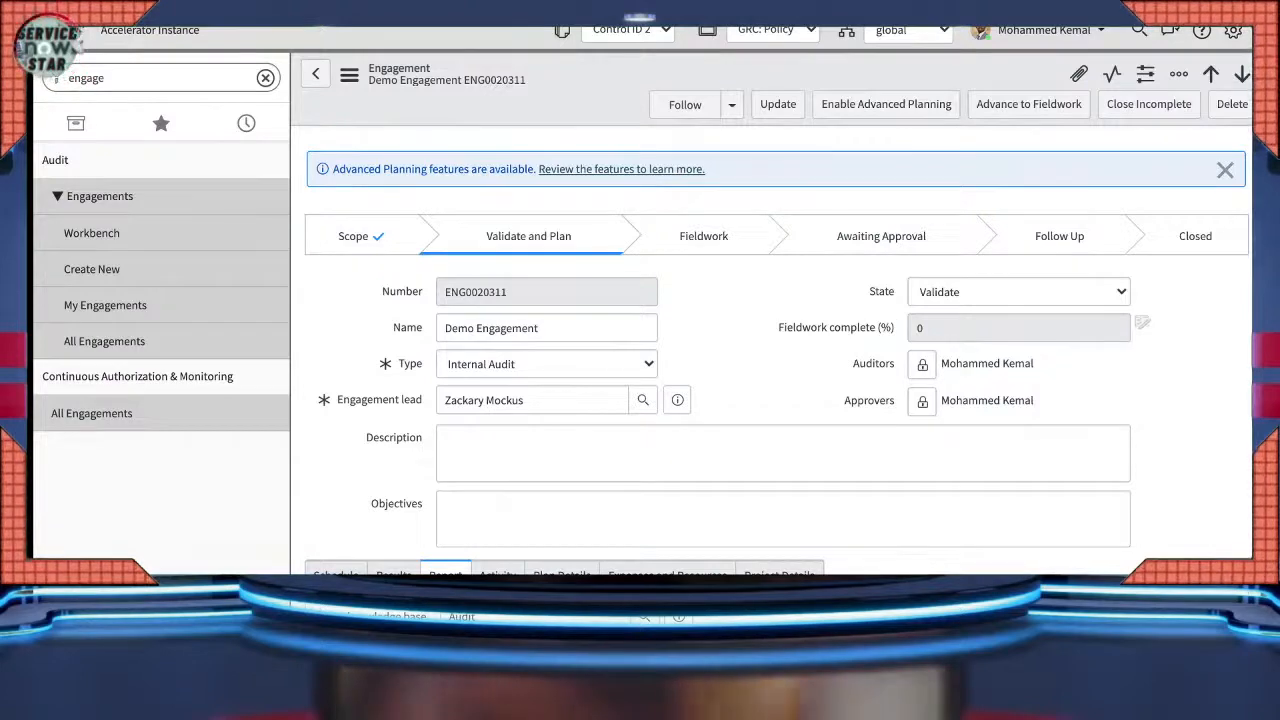
- Set the engagement's state to Fieldwork and save the record
scroll(777, 350, "down", 3)
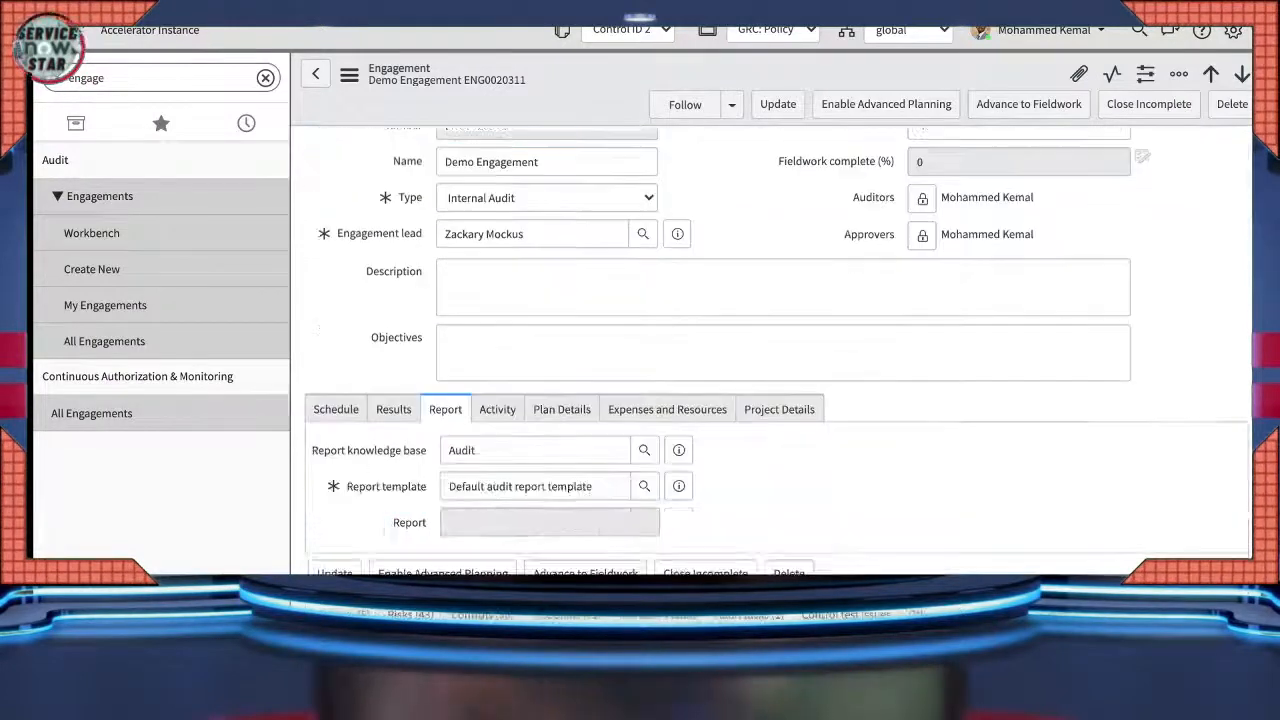
scroll(777, 350, "up", 3)
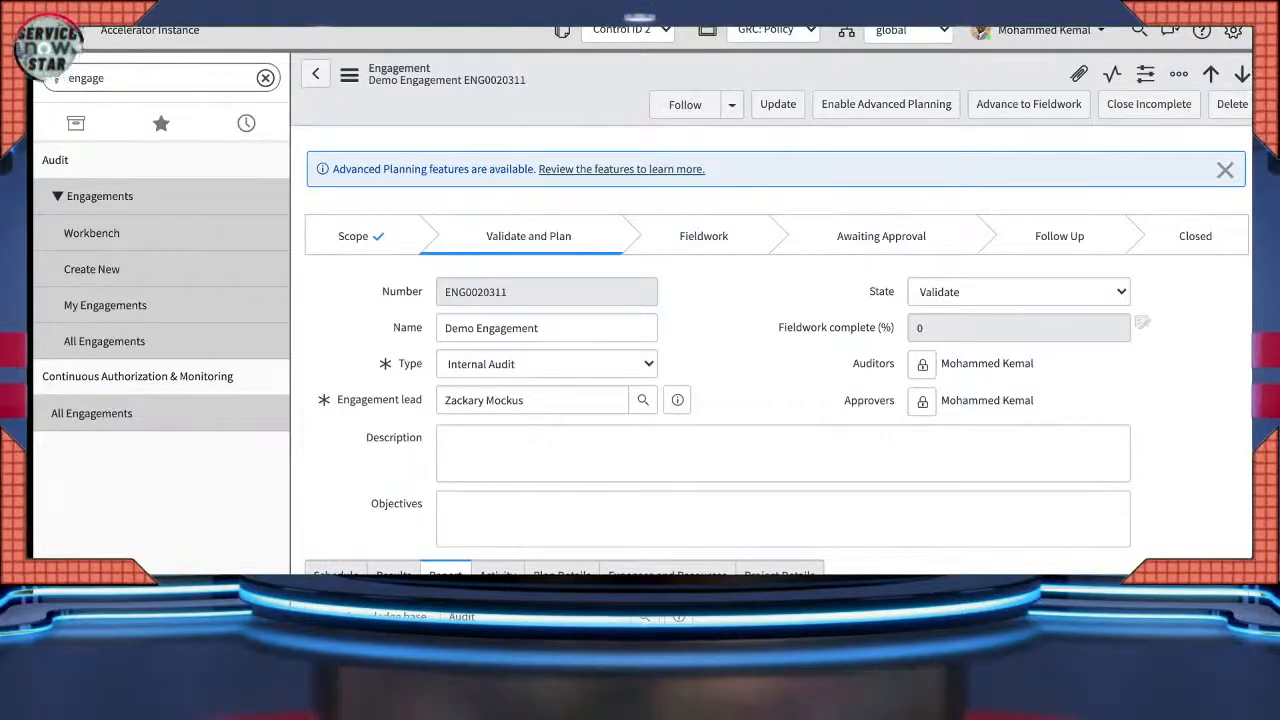
left_click(1018, 292)
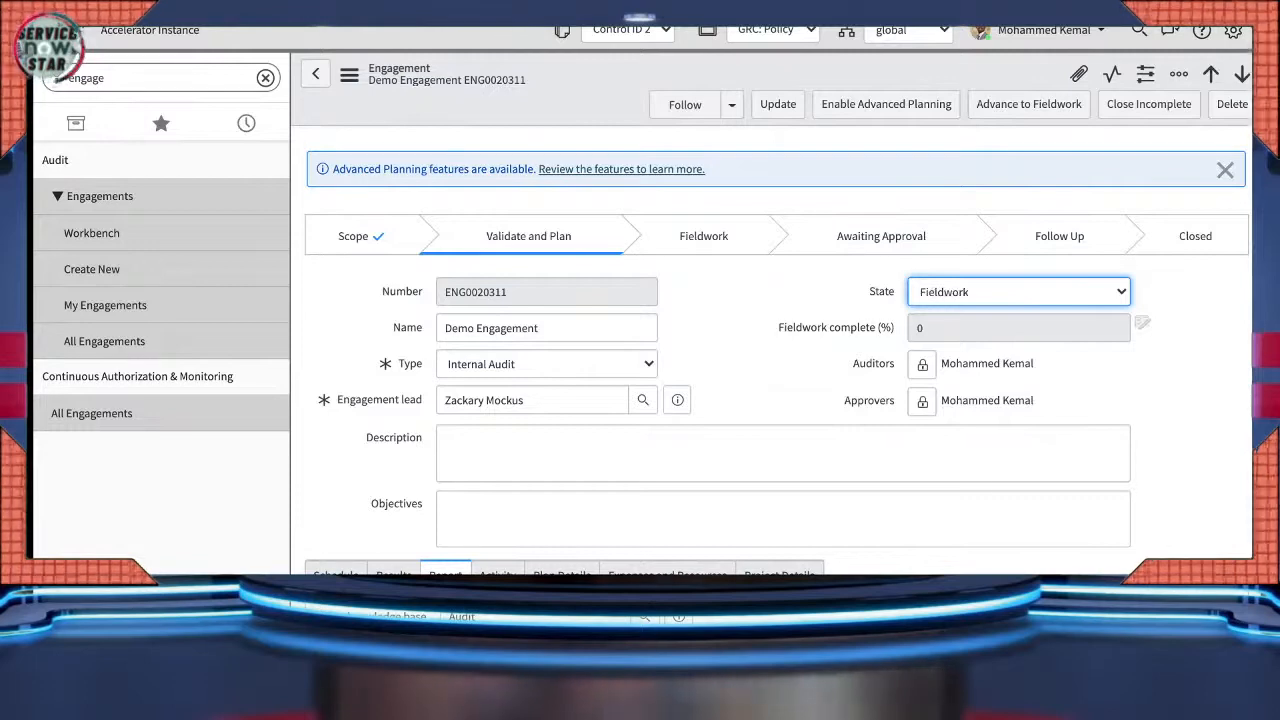
left_click(350, 75)
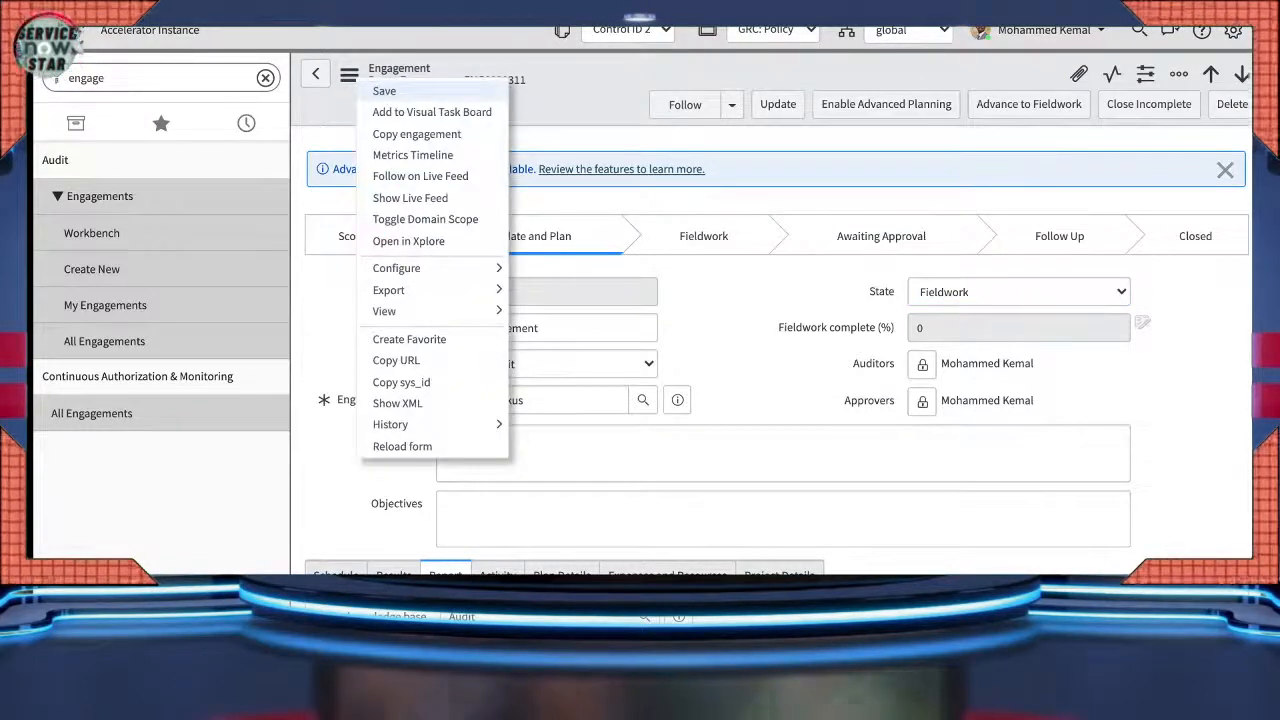
left_click(384, 91)
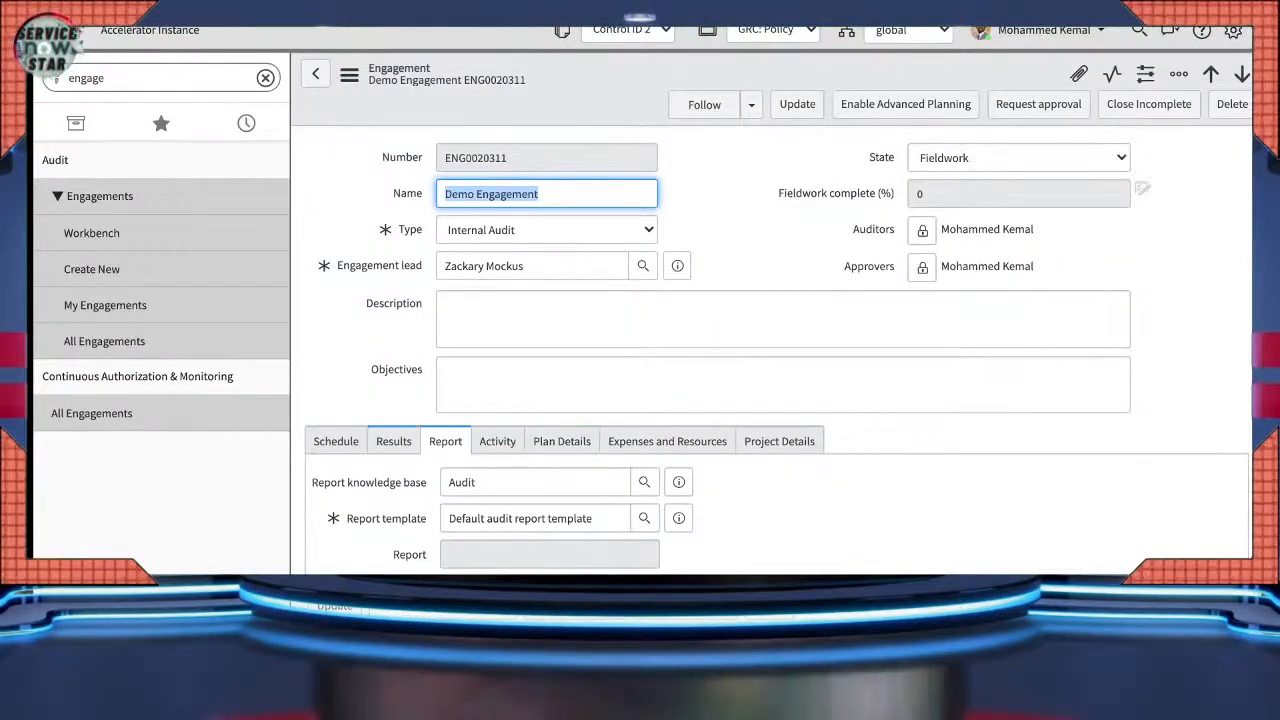
- Examine the engagement's Results fields, workflow stage, milestones and control test issues
left_click(393, 441)
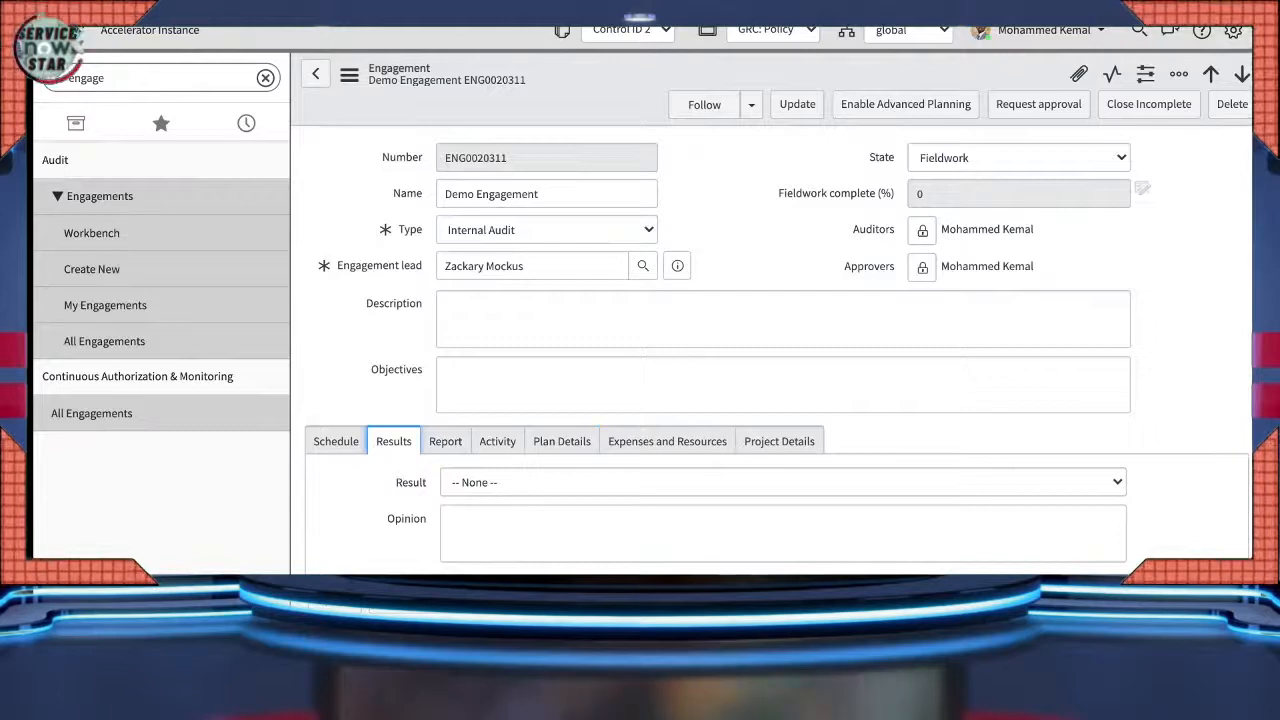
scroll(776, 350, "down", 2)
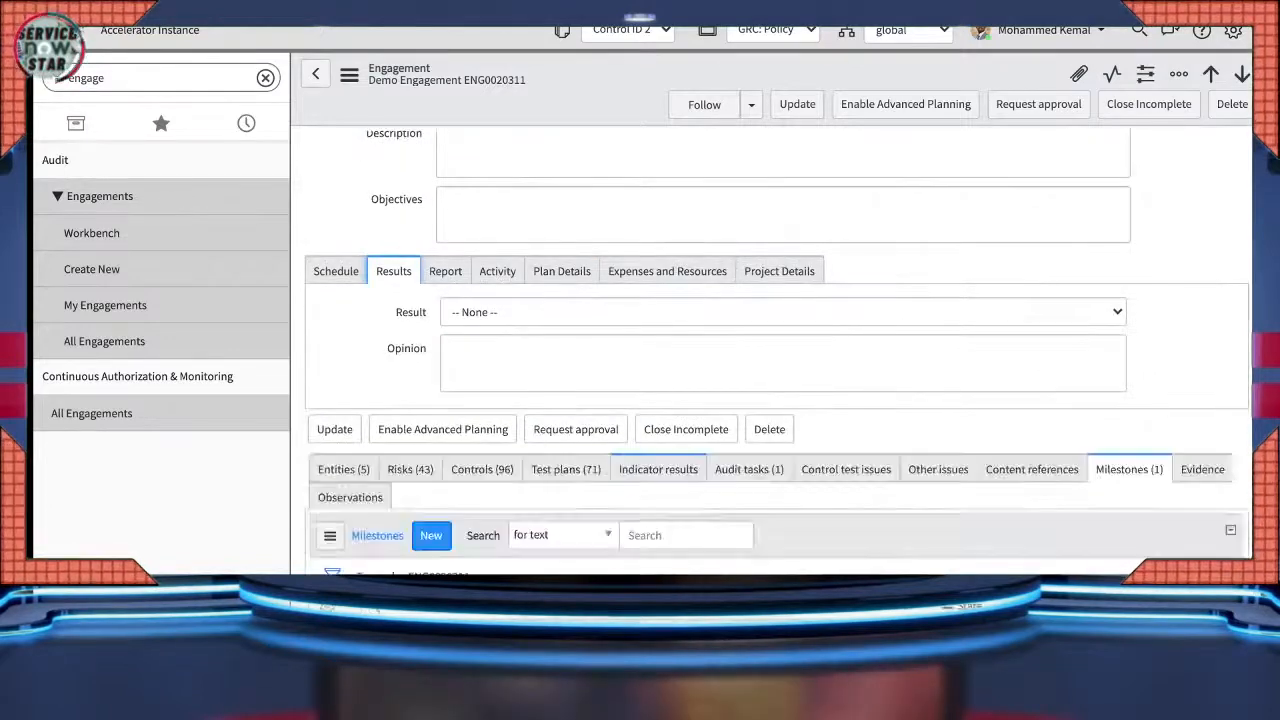
scroll(776, 350, "down", 1)
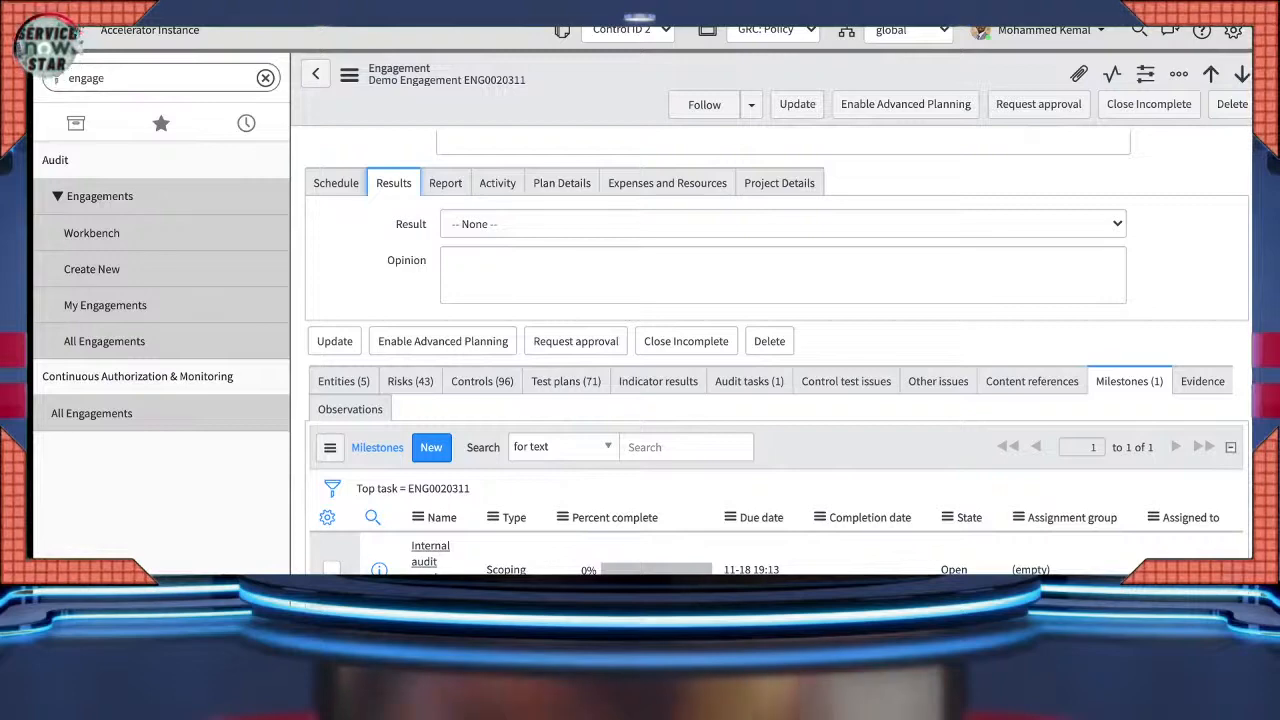
scroll(777, 360, "up", 4)
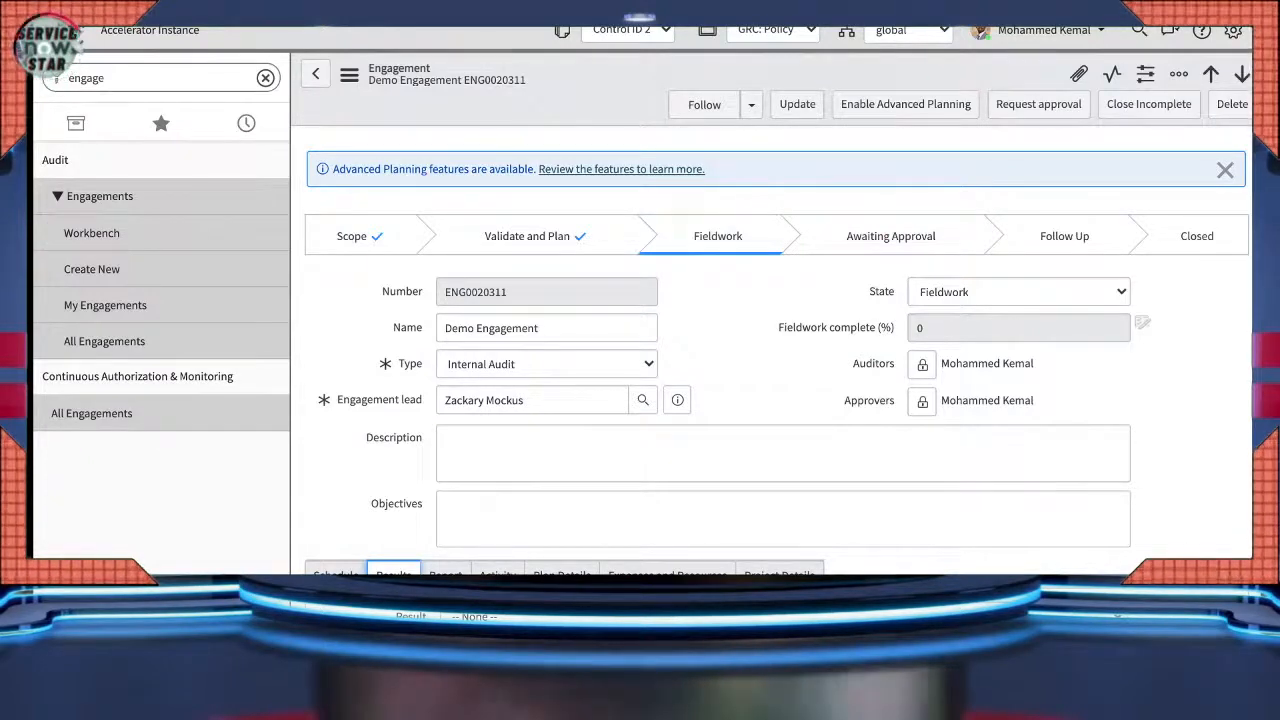
scroll(777, 350, "down", 3)
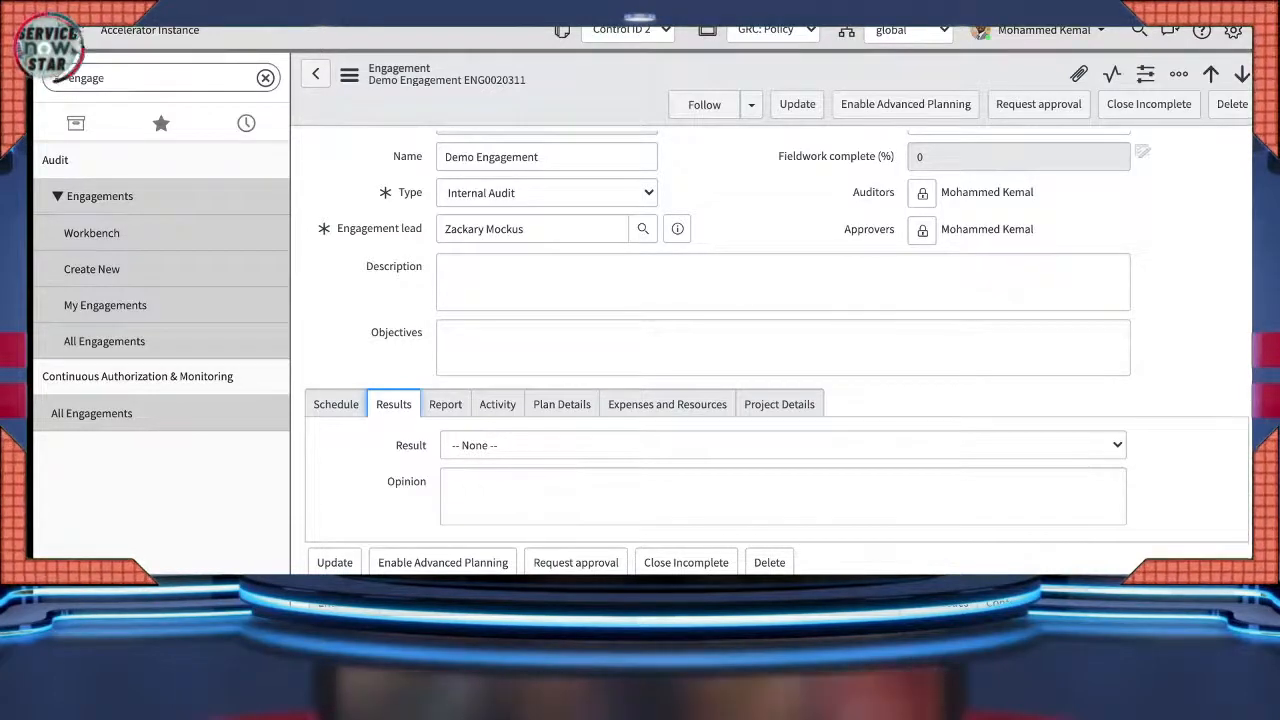
scroll(776, 350, "up", 2)
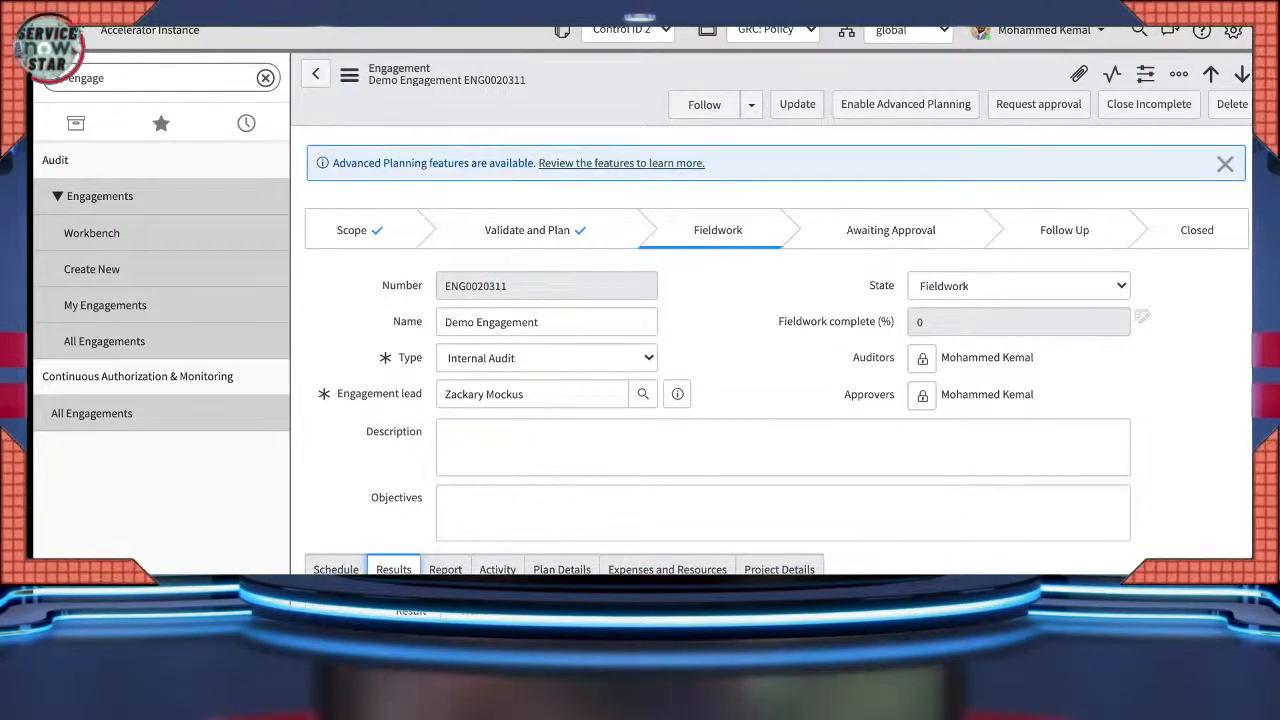
scroll(776, 350, "down", 5)
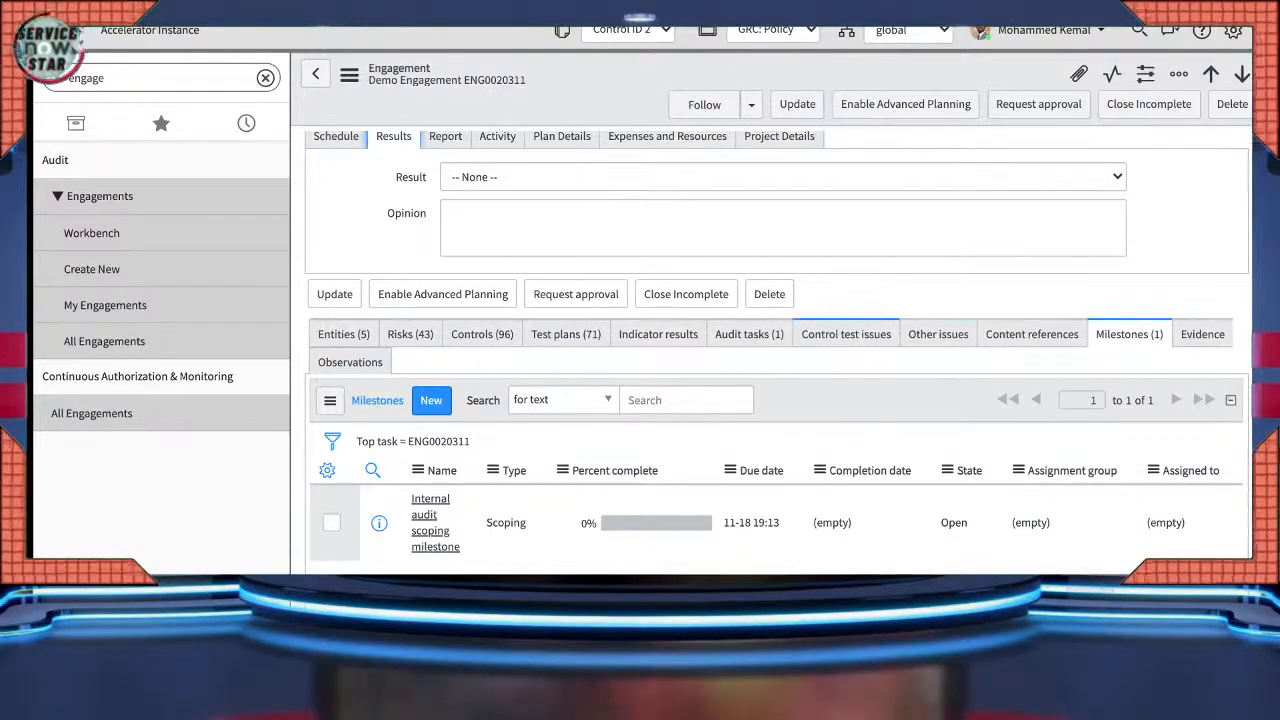
left_click(846, 334)
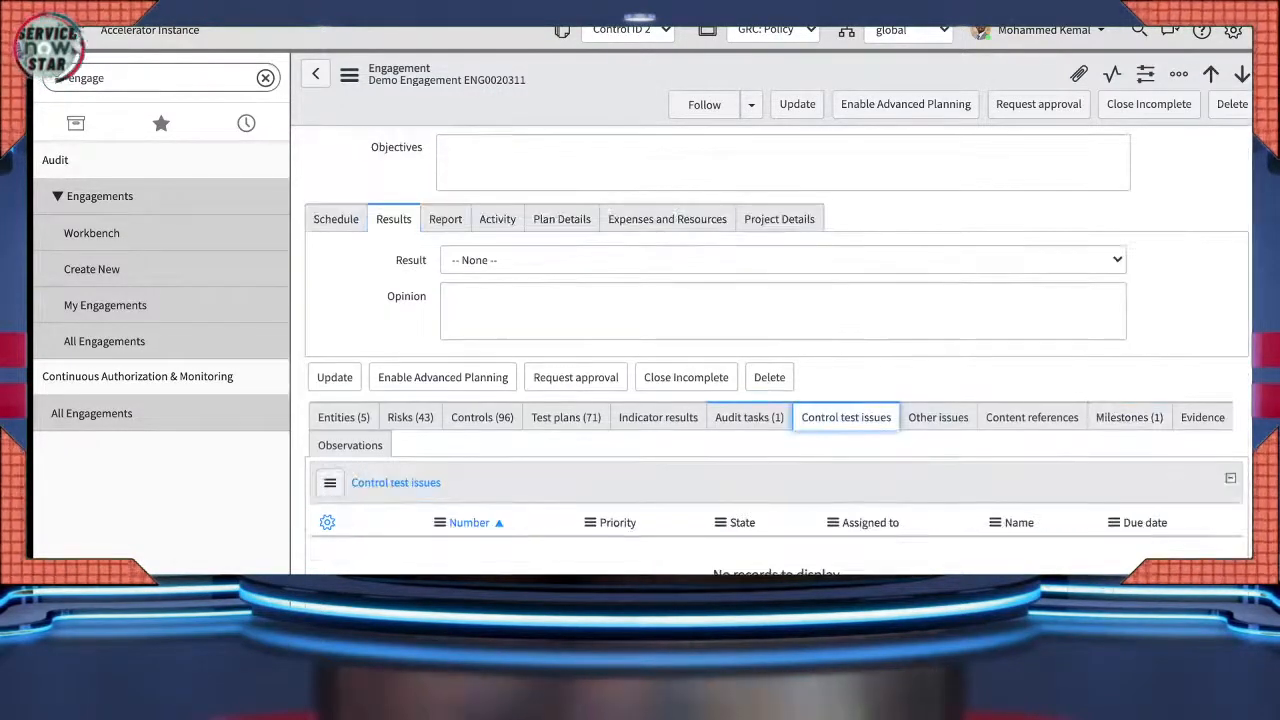
- Create an Interview audit task under the engagement, assign it to the engagement lead, and save it
left_click(749, 417)
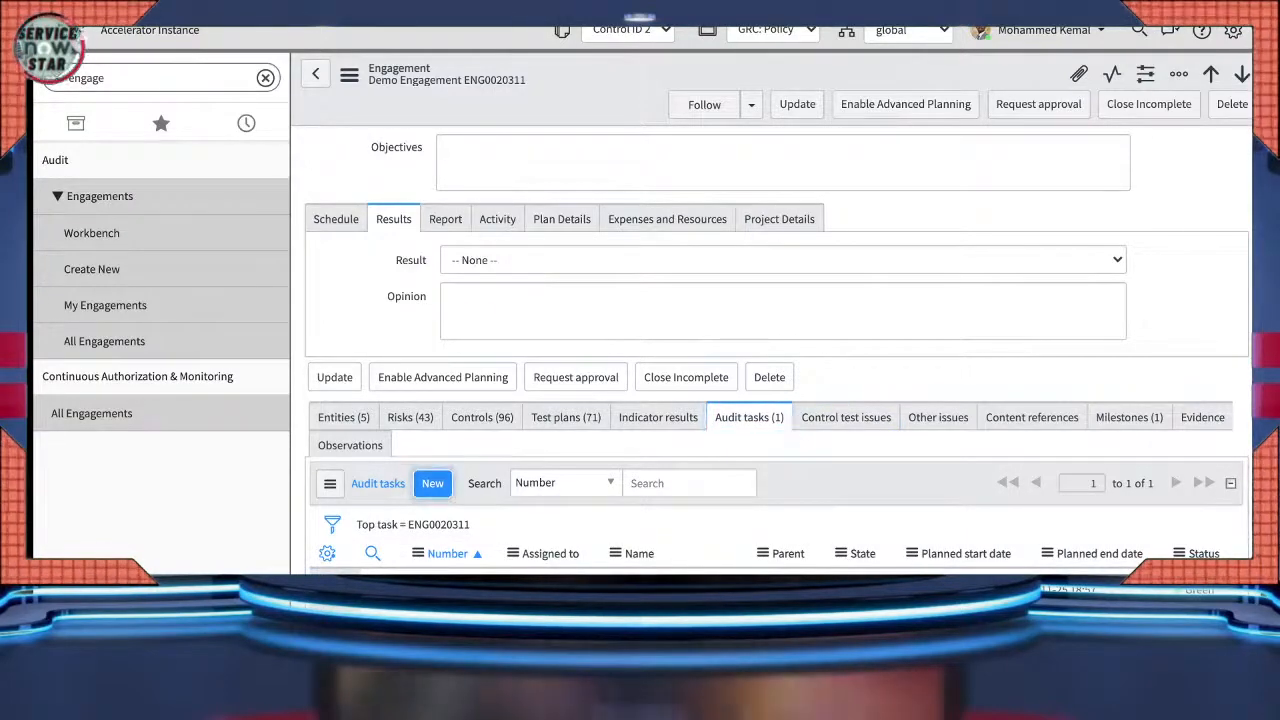
left_click(433, 483)
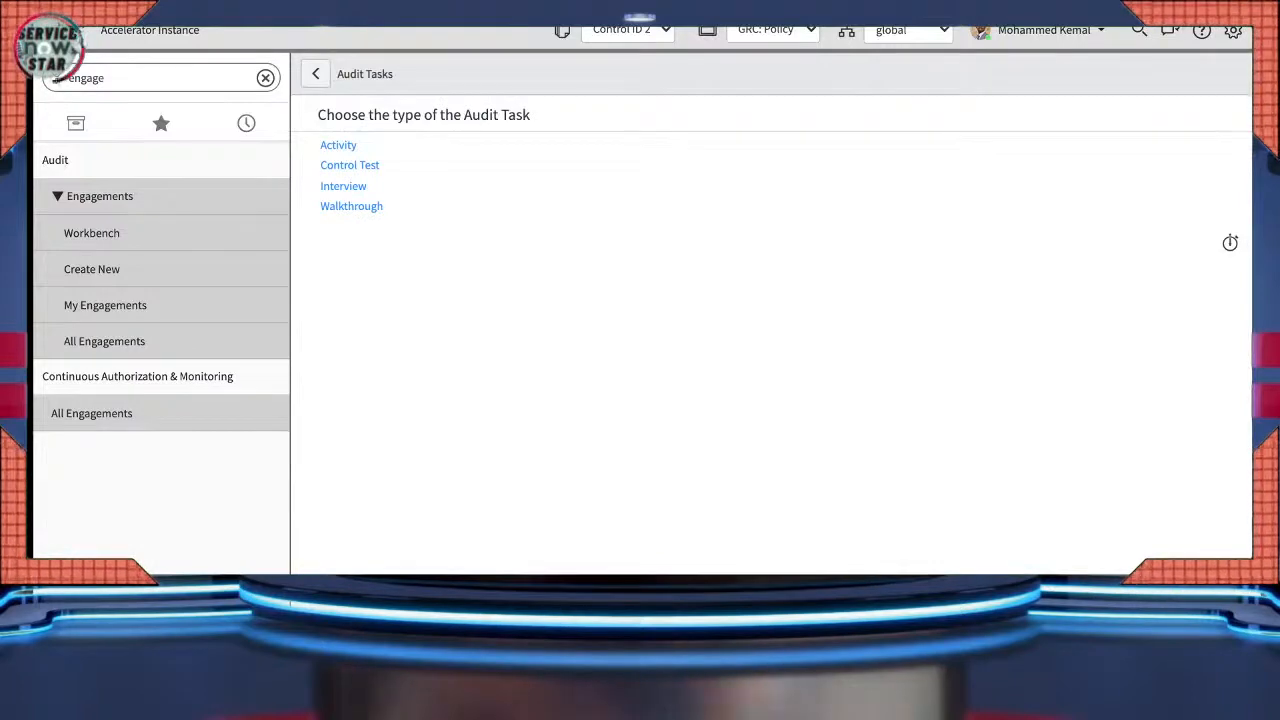
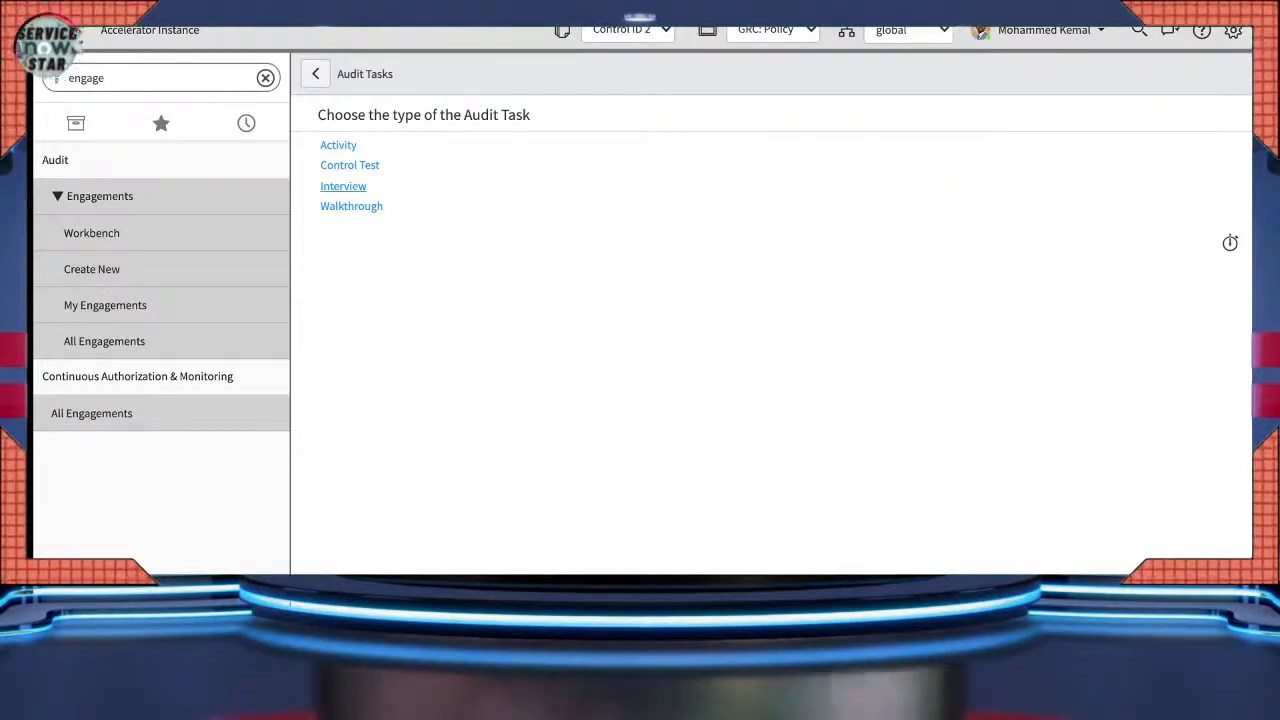
left_click(343, 186)
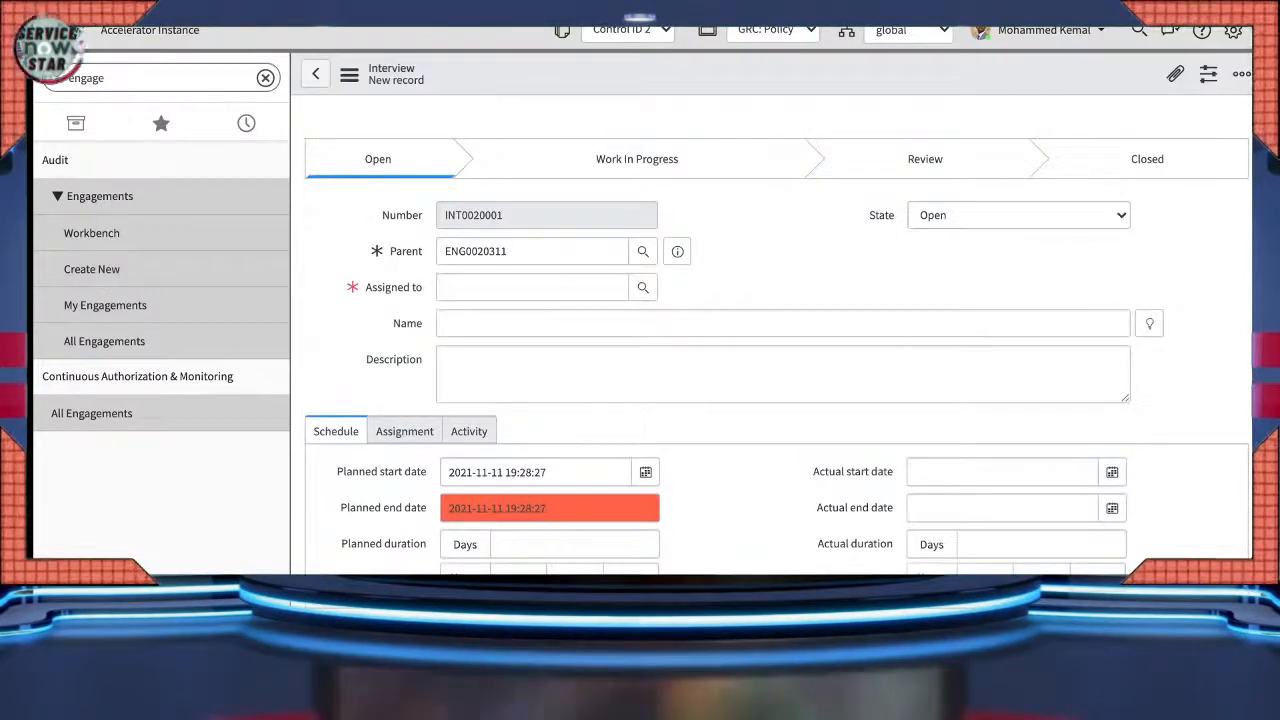
key("Tab")
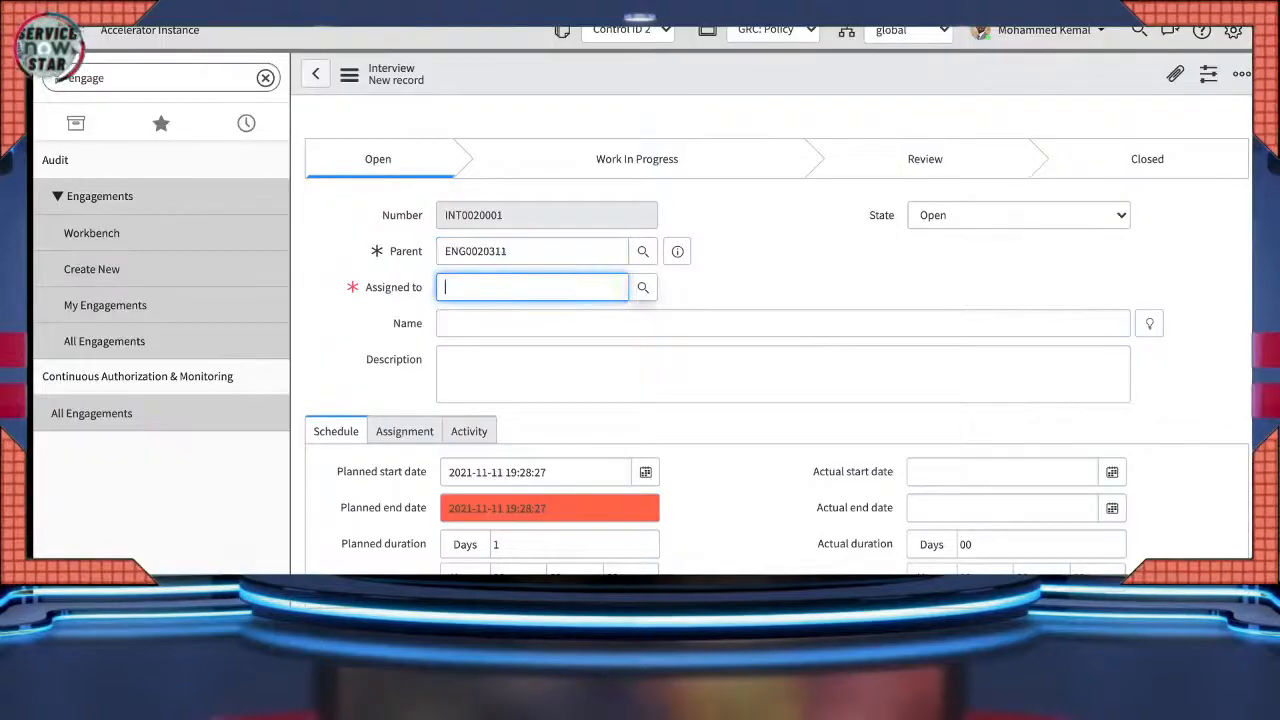
left_click(643, 288)
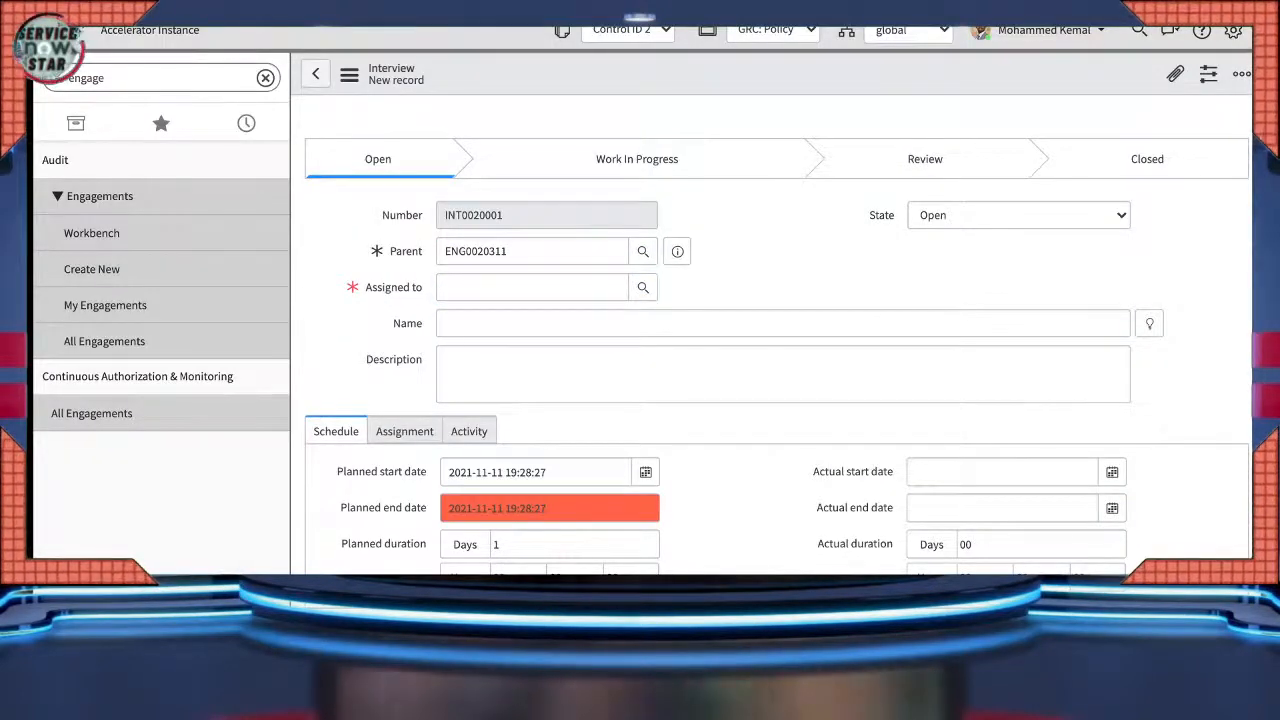
left_click(120, 377)
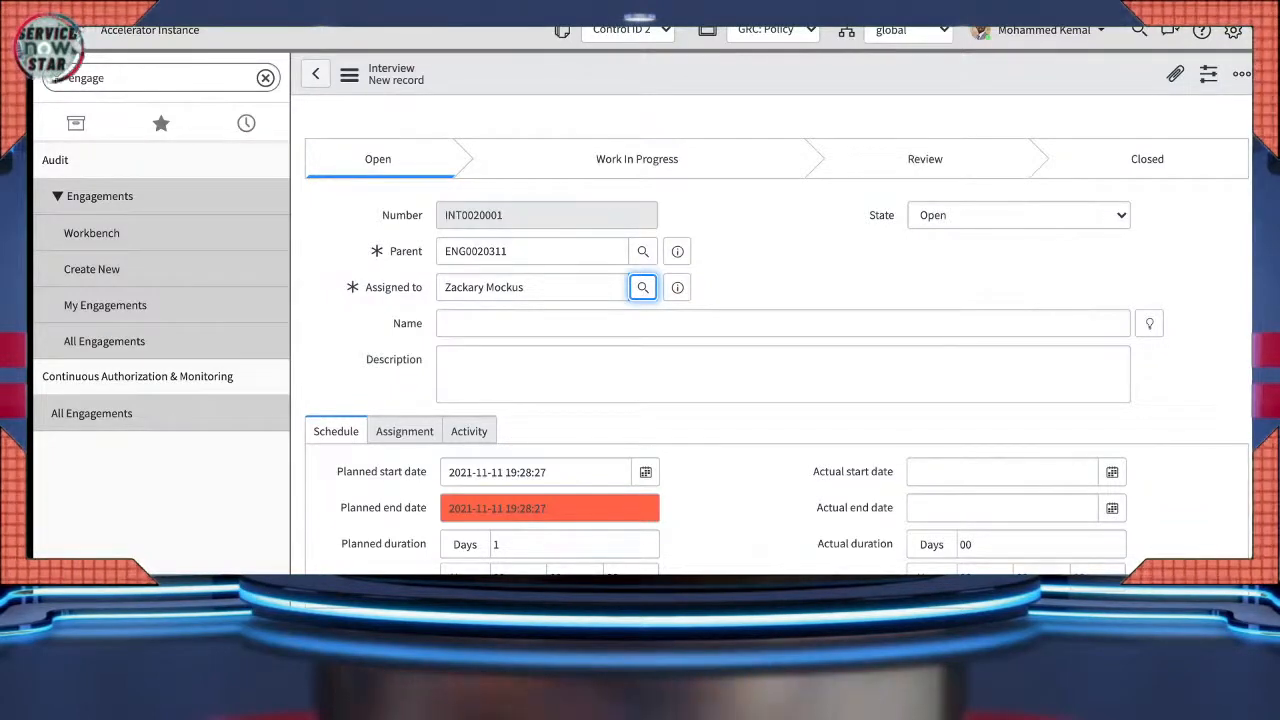
left_click(349, 75)
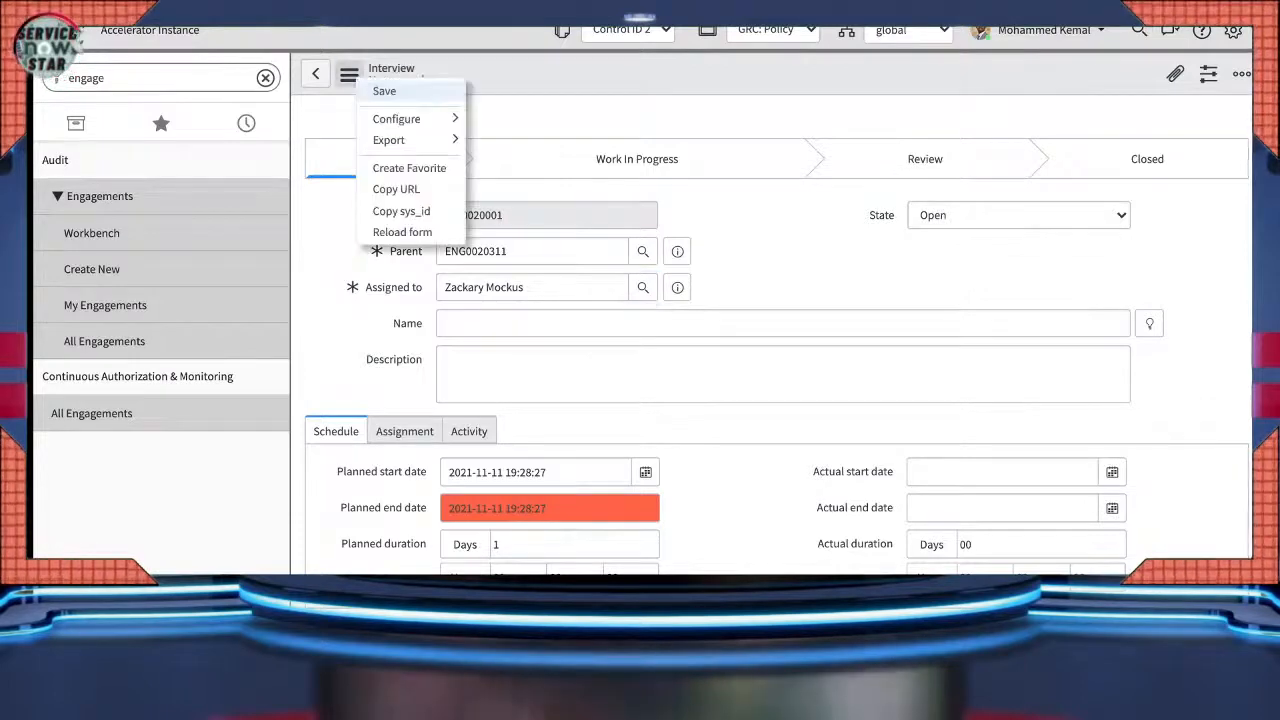
left_click(385, 91)
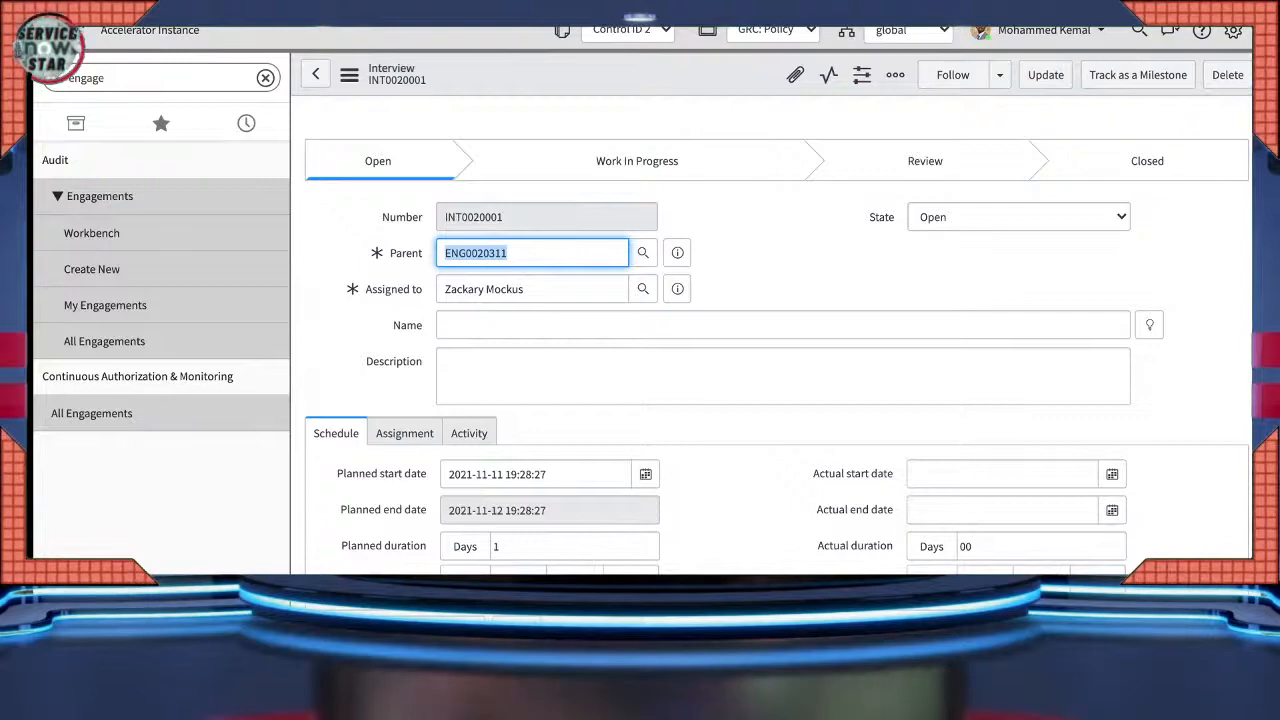
- Review the interview's related activities, evidence and observations, and update the record to return to the engagement
scroll(769, 335, "down", 5)
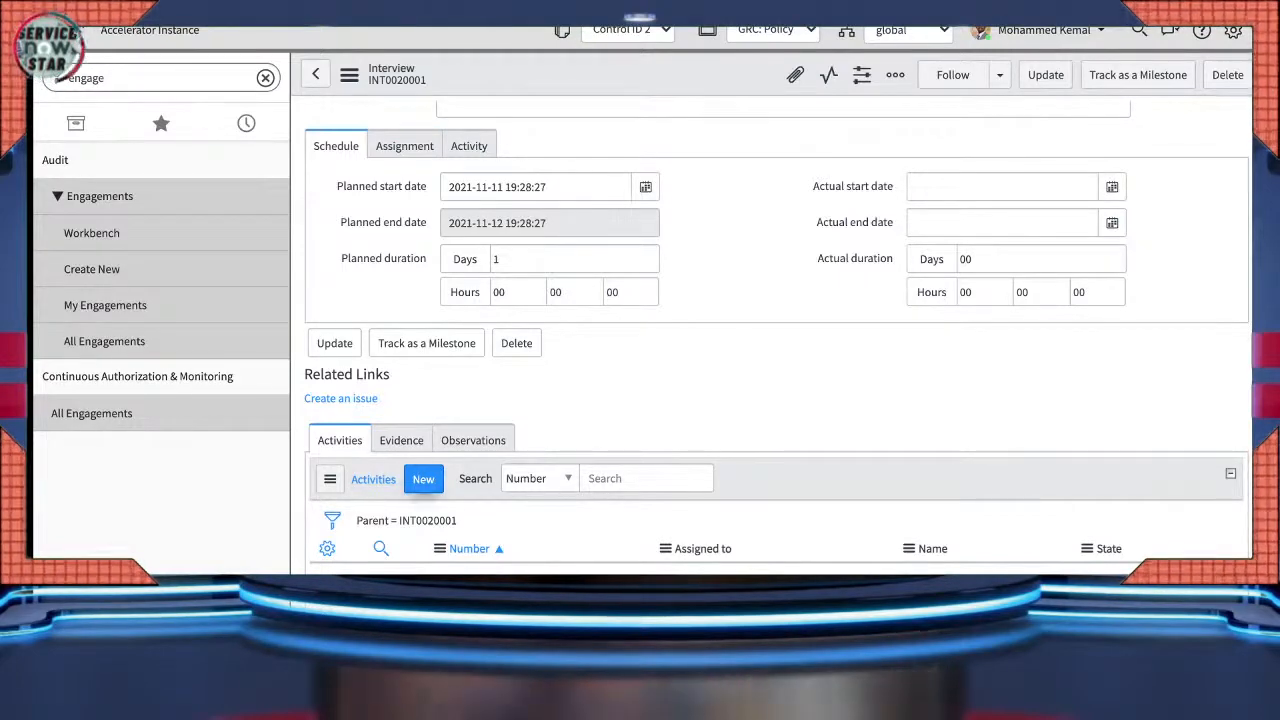
left_click(401, 440)
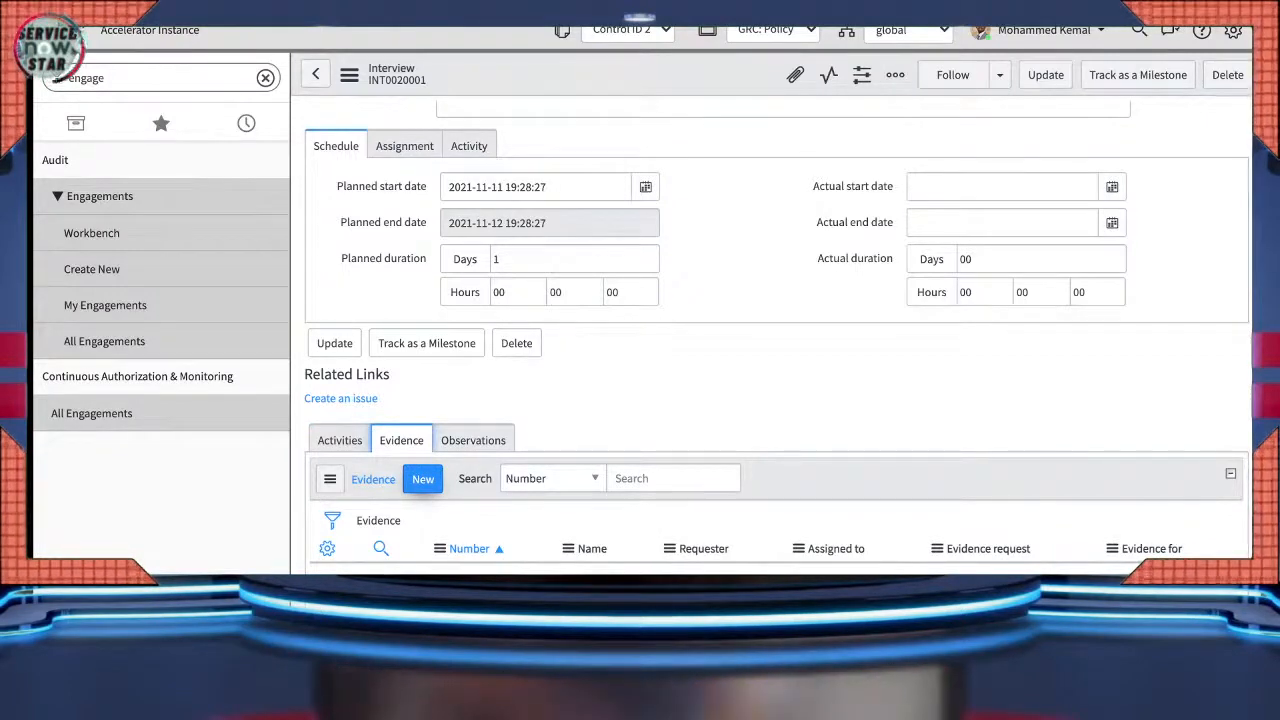
left_click(473, 440)
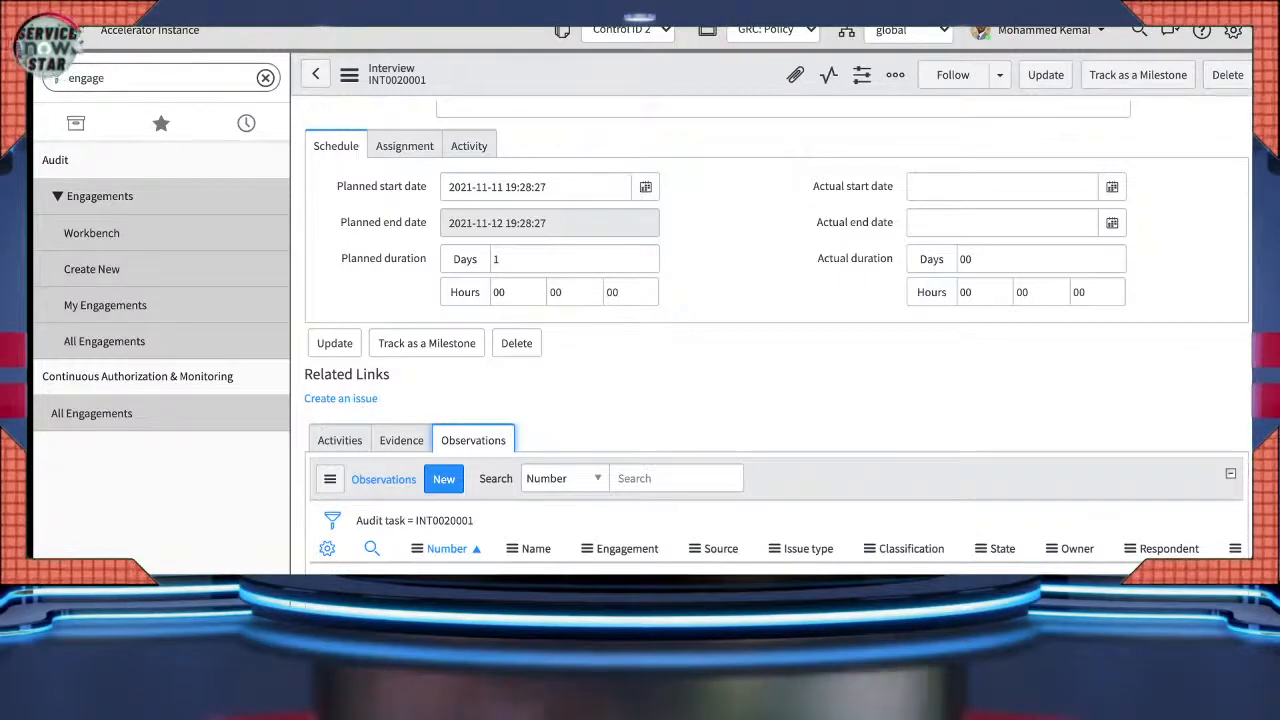
left_click(1046, 75)
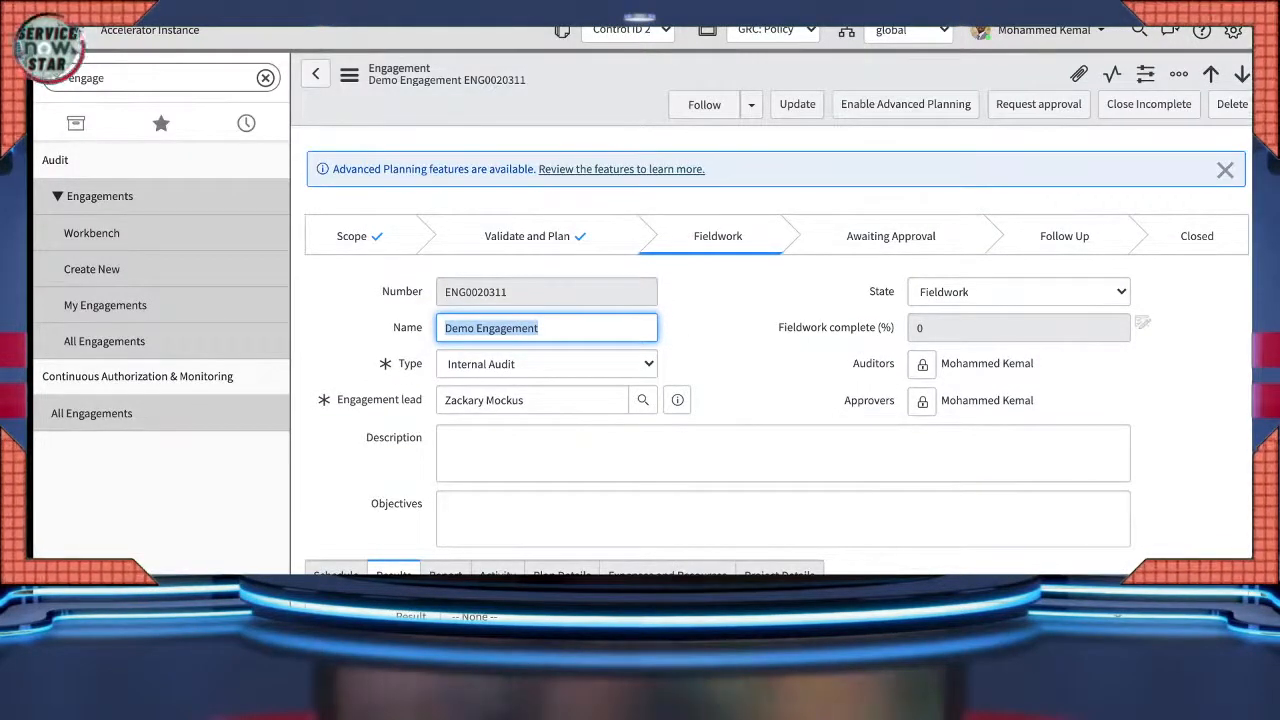
- Set the engagement's result to Satisfactory
scroll(776, 350, "down", 3)
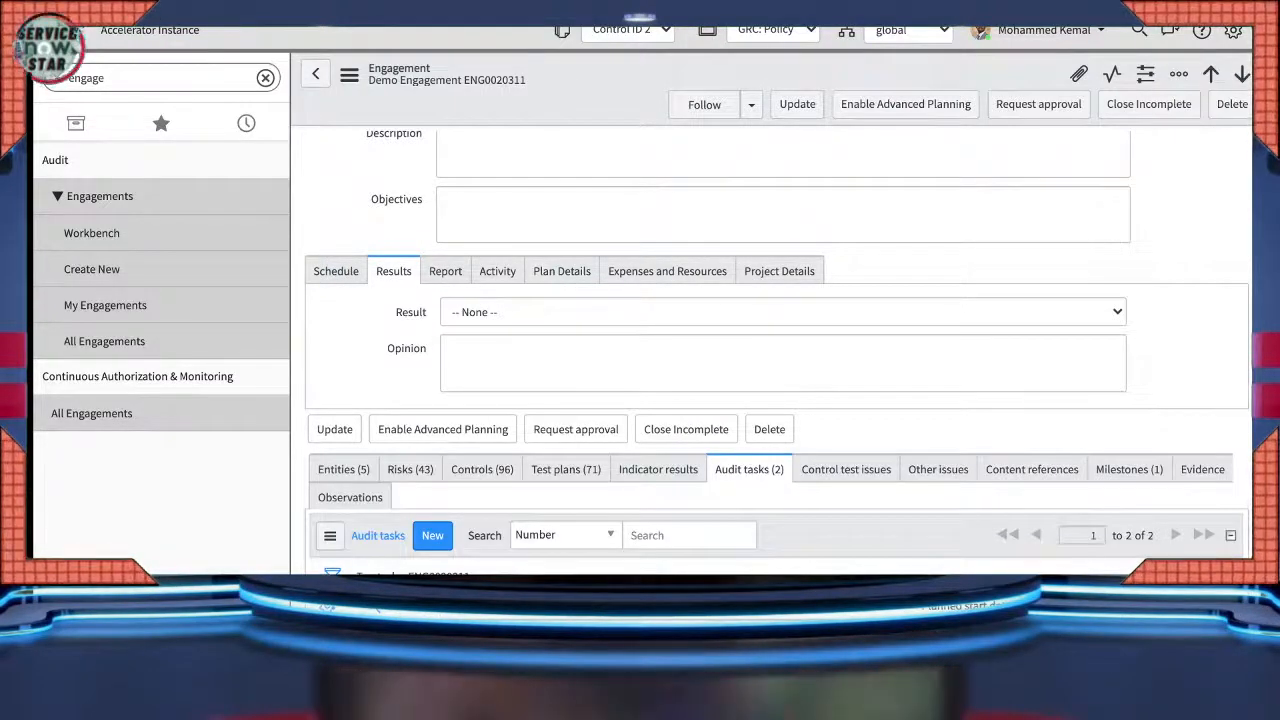
scroll(776, 350, "up", 3)
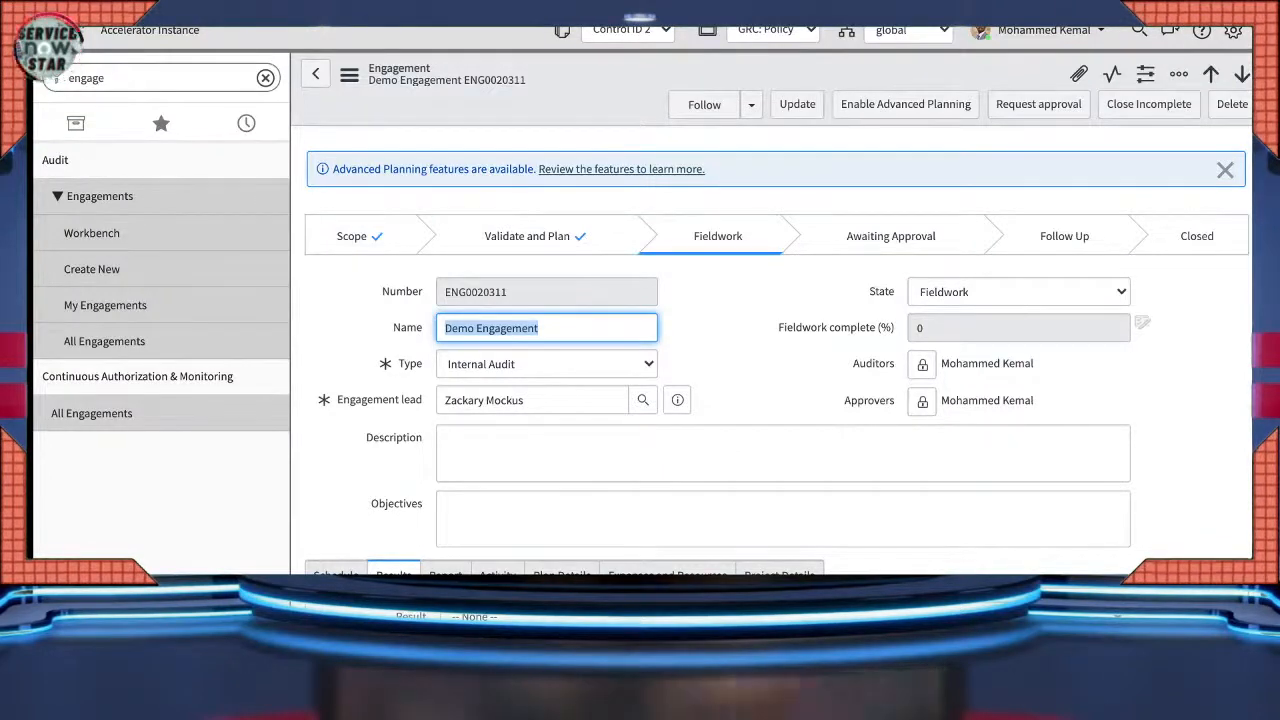
scroll(770, 350, "down", 3)
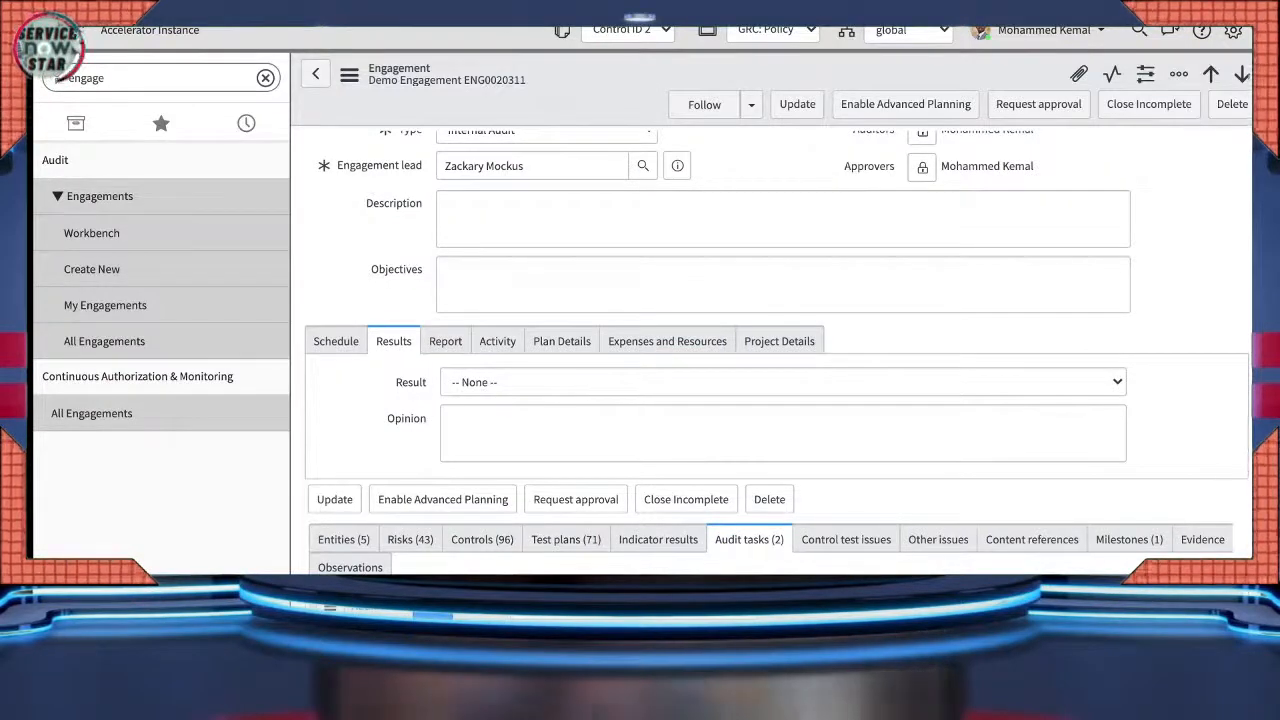
left_click(783, 382)
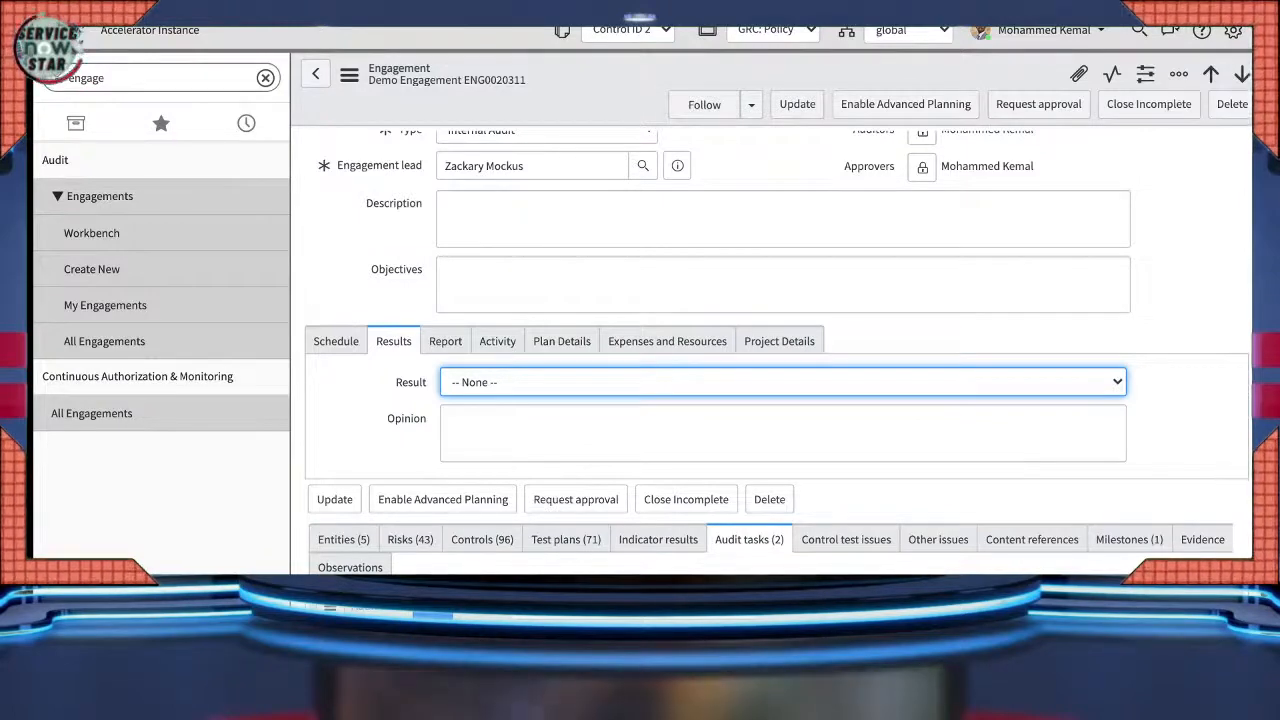
scroll(777, 360, "up", 3)
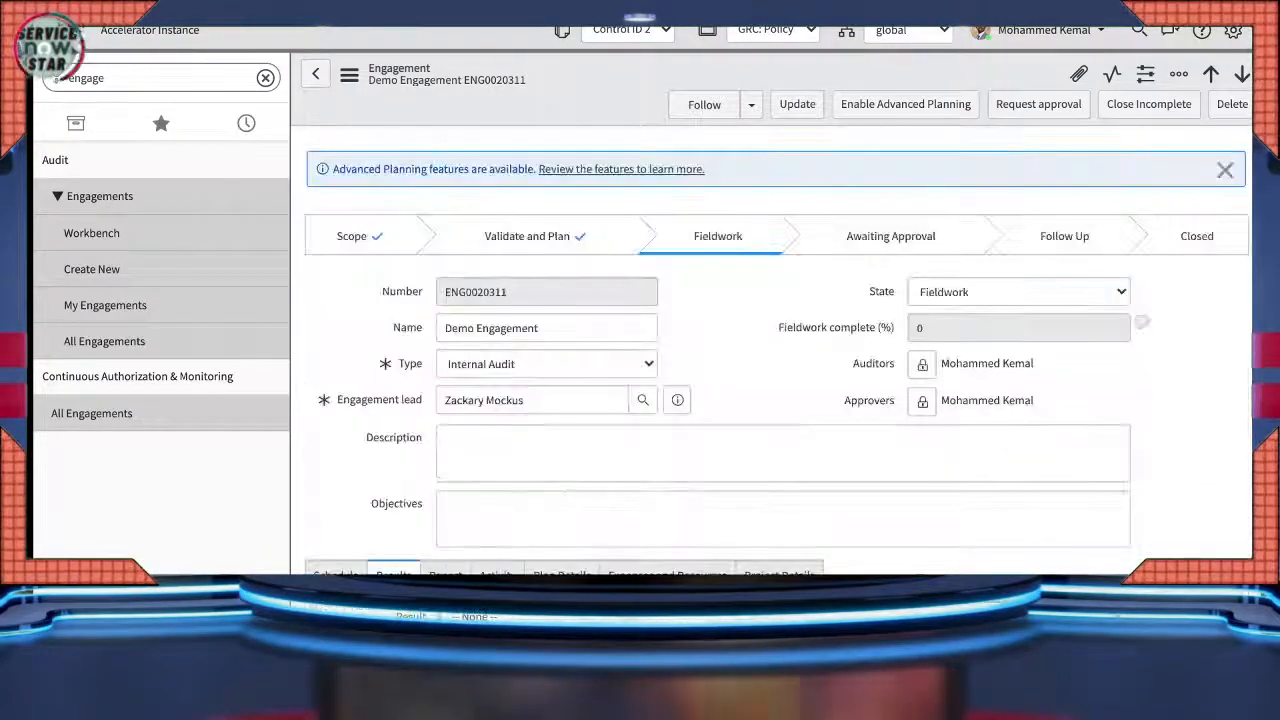
scroll(777, 360, "down", 3)
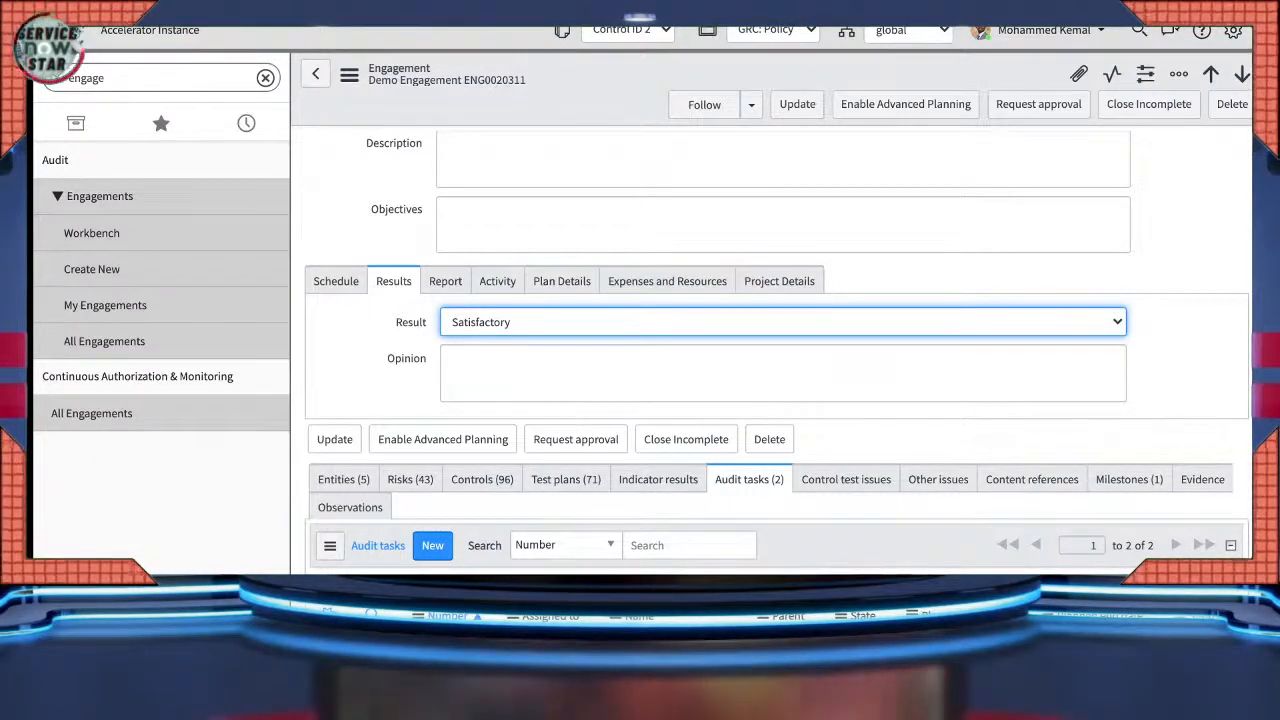
- Save the engagement record
scroll(770, 350, "up", 3)
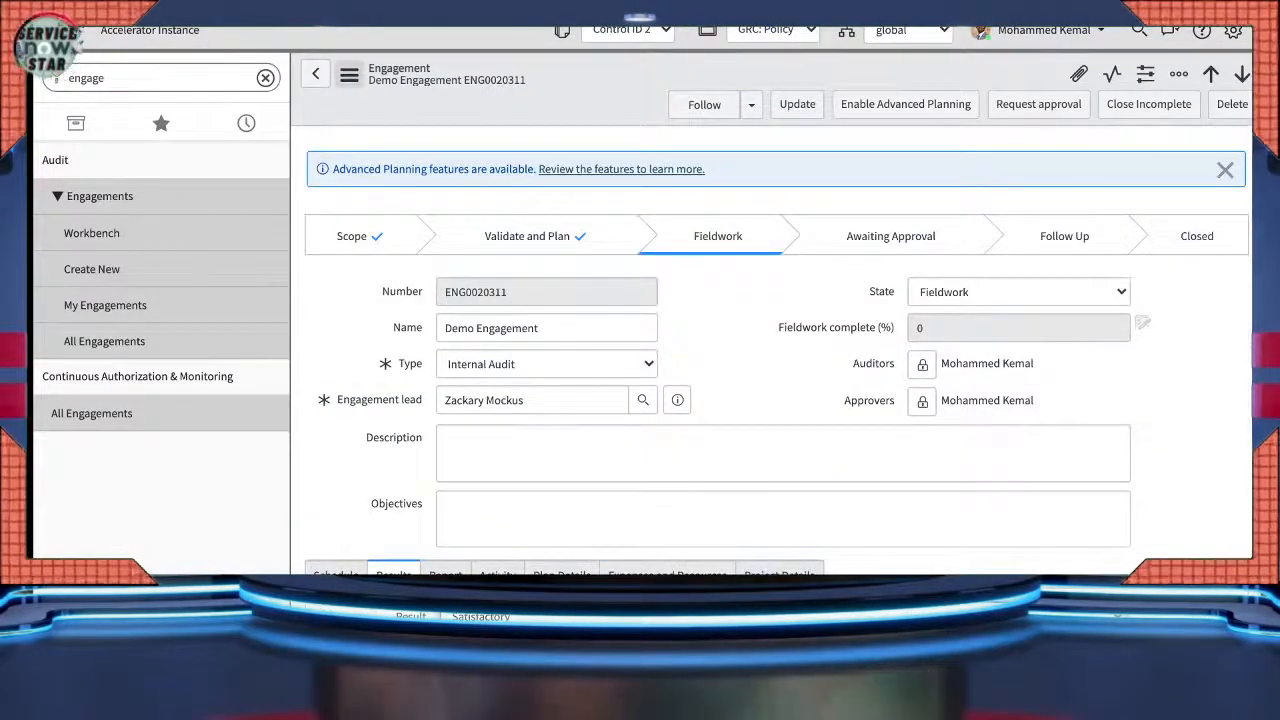
left_click(349, 75)
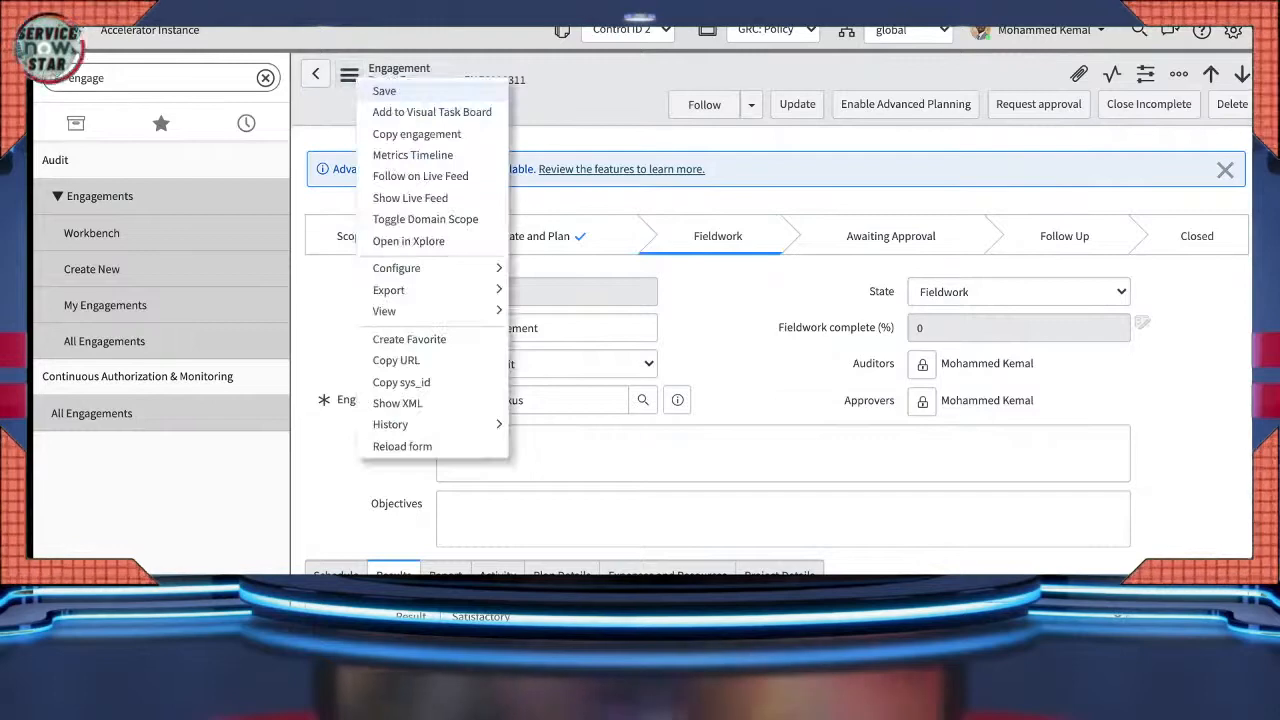
left_click(384, 91)
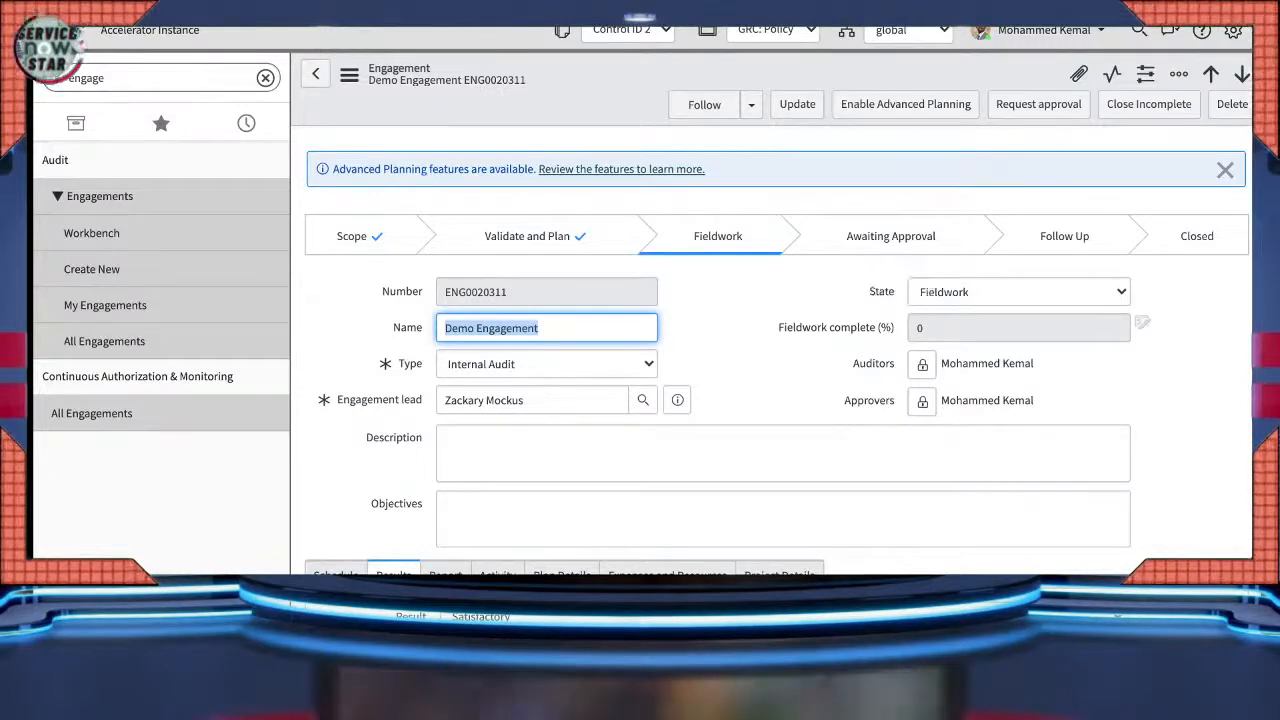
- Open the engagement's GLC-02 Master Data Change Access control test, set its state to Work In Progress, and save it
scroll(776, 400, "down", 3)
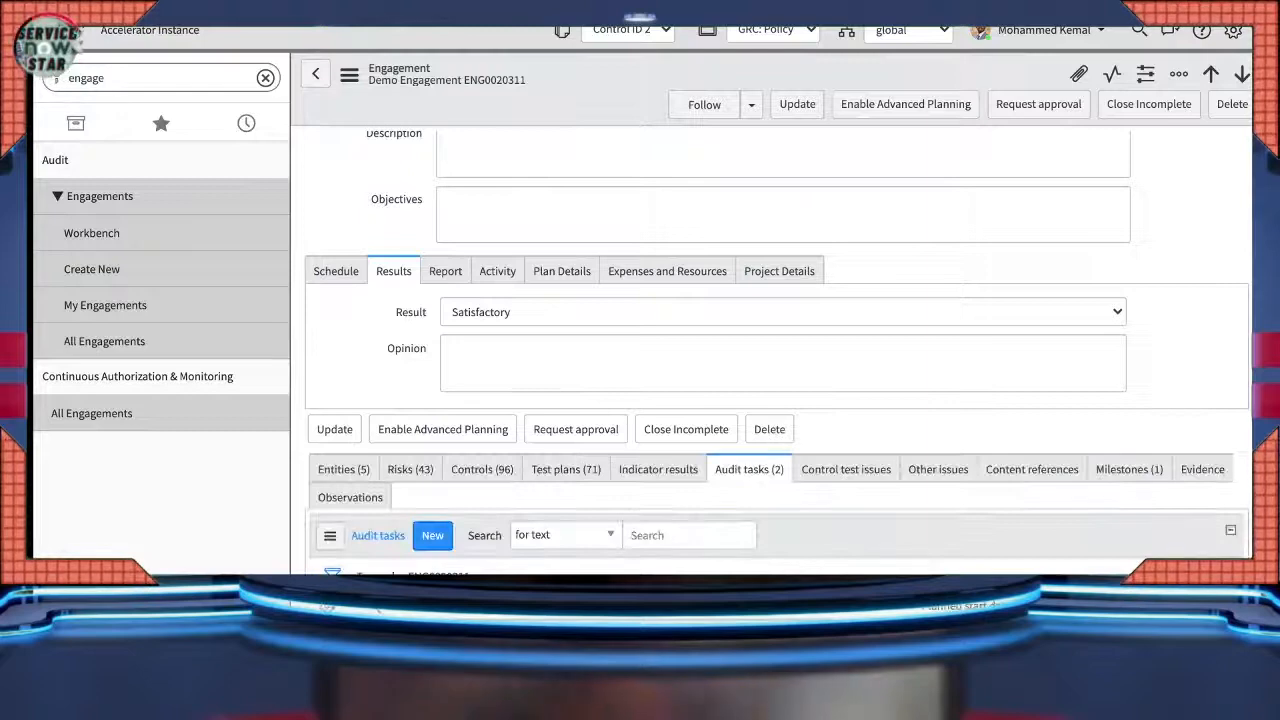
scroll(776, 400, "down", 1)
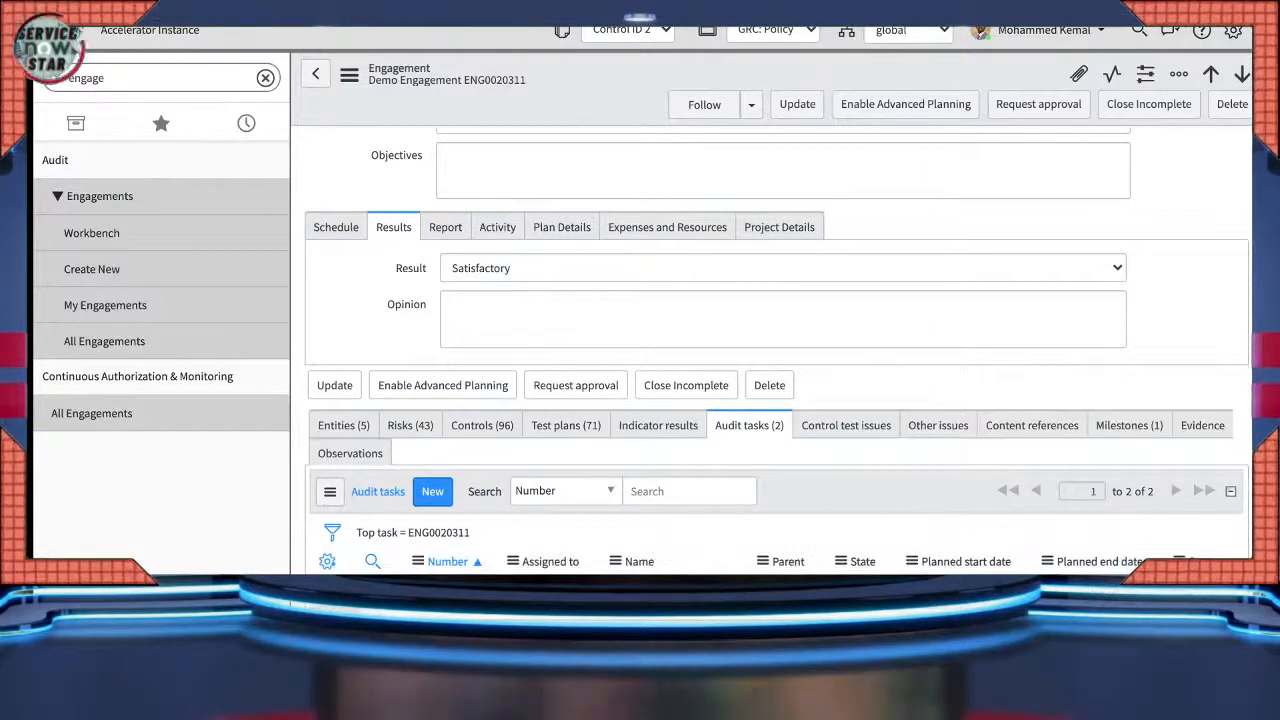
scroll(776, 400, "down", 1)
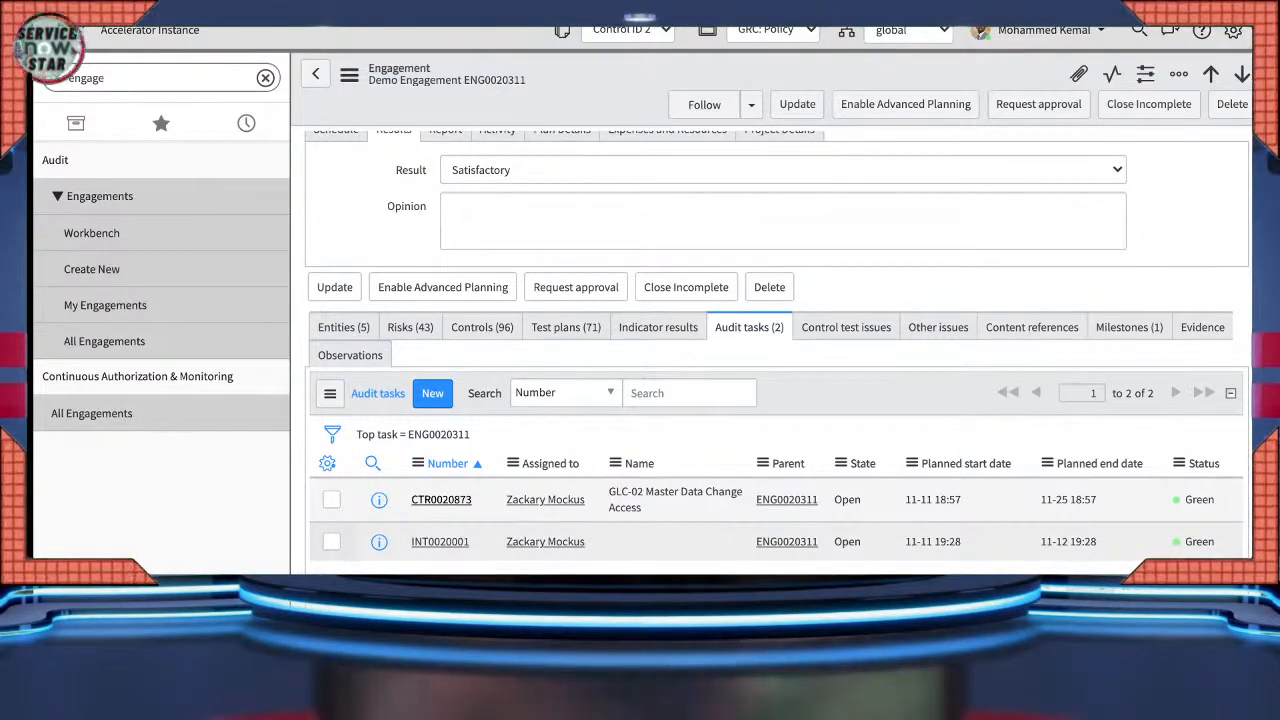
left_click(441, 500)
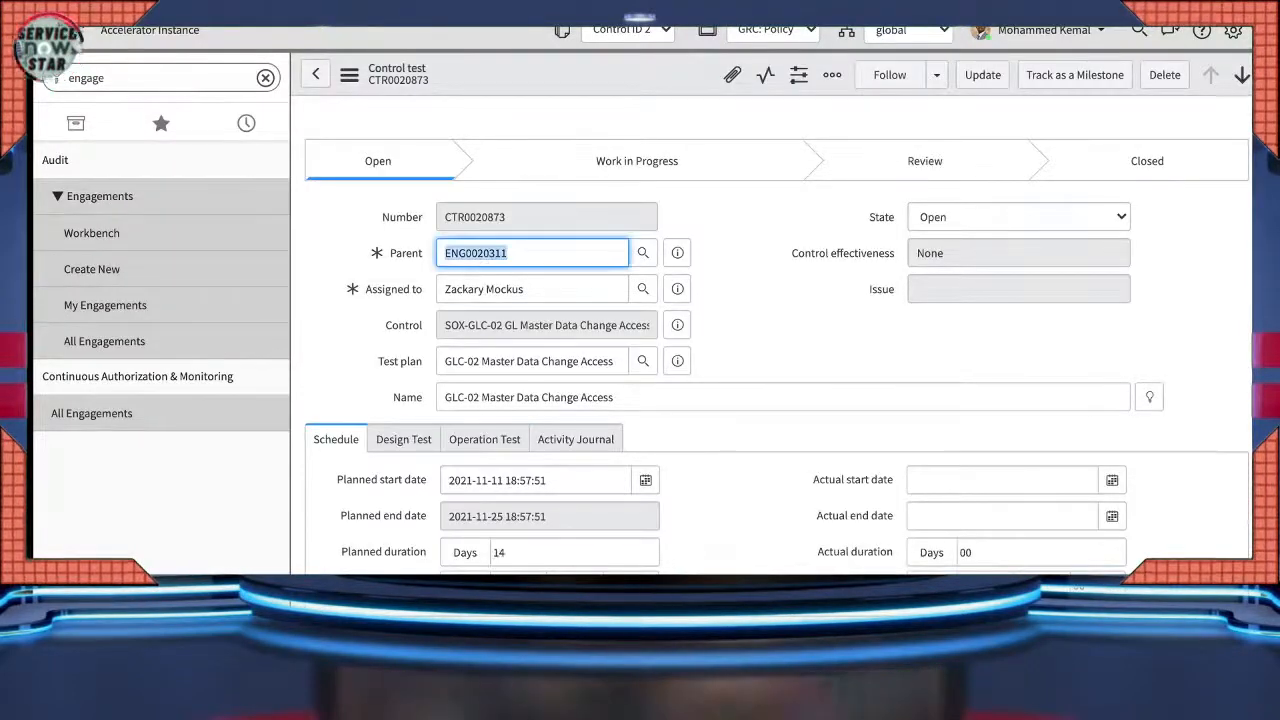
left_click(1019, 217)
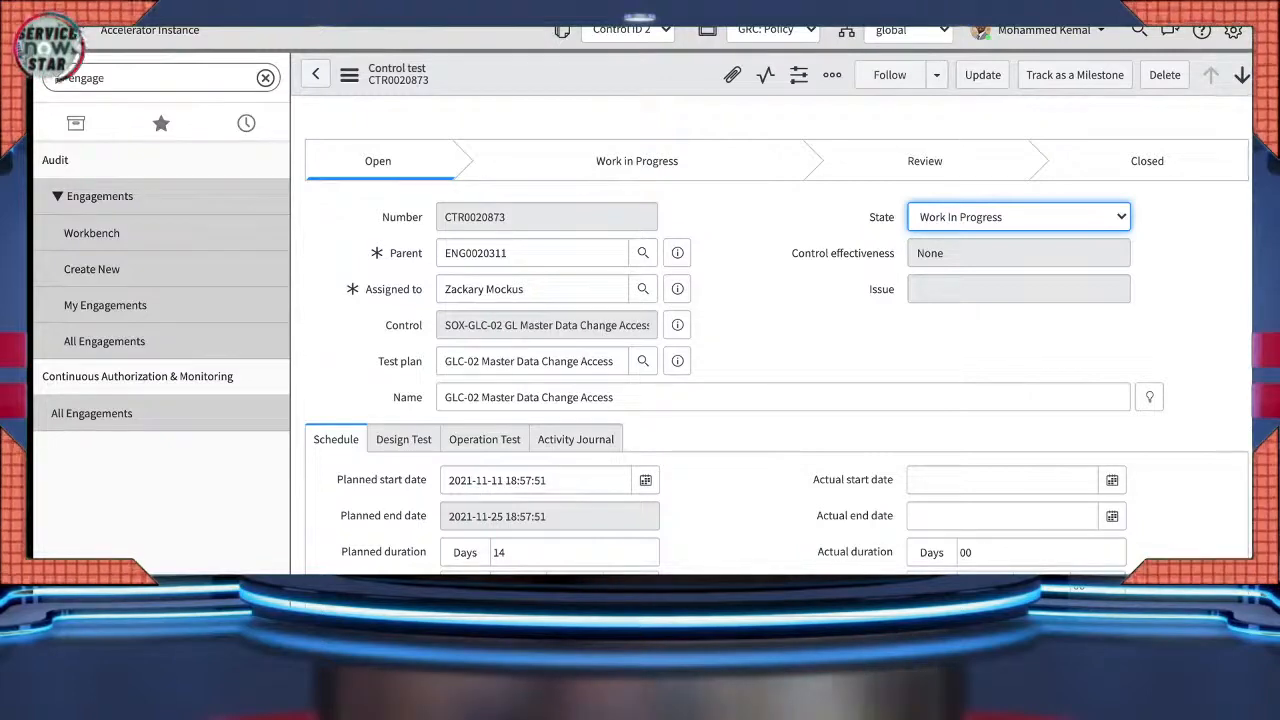
left_click(349, 75)
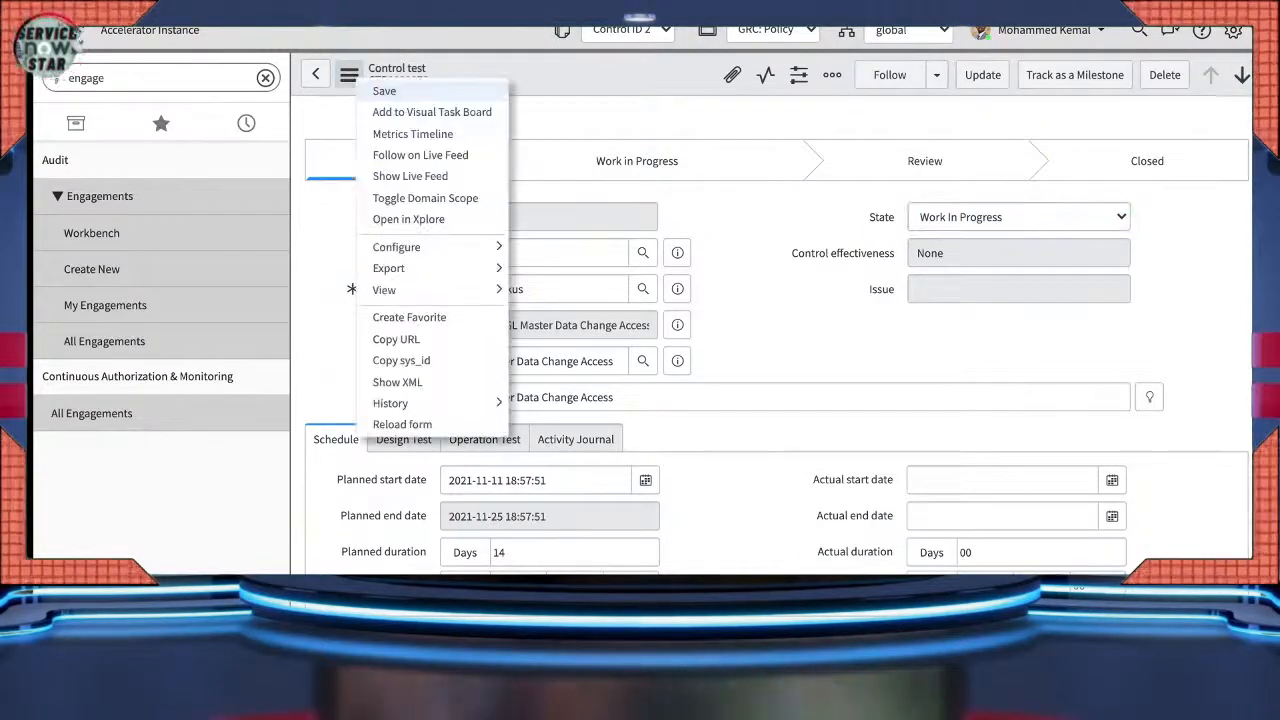
left_click(385, 91)
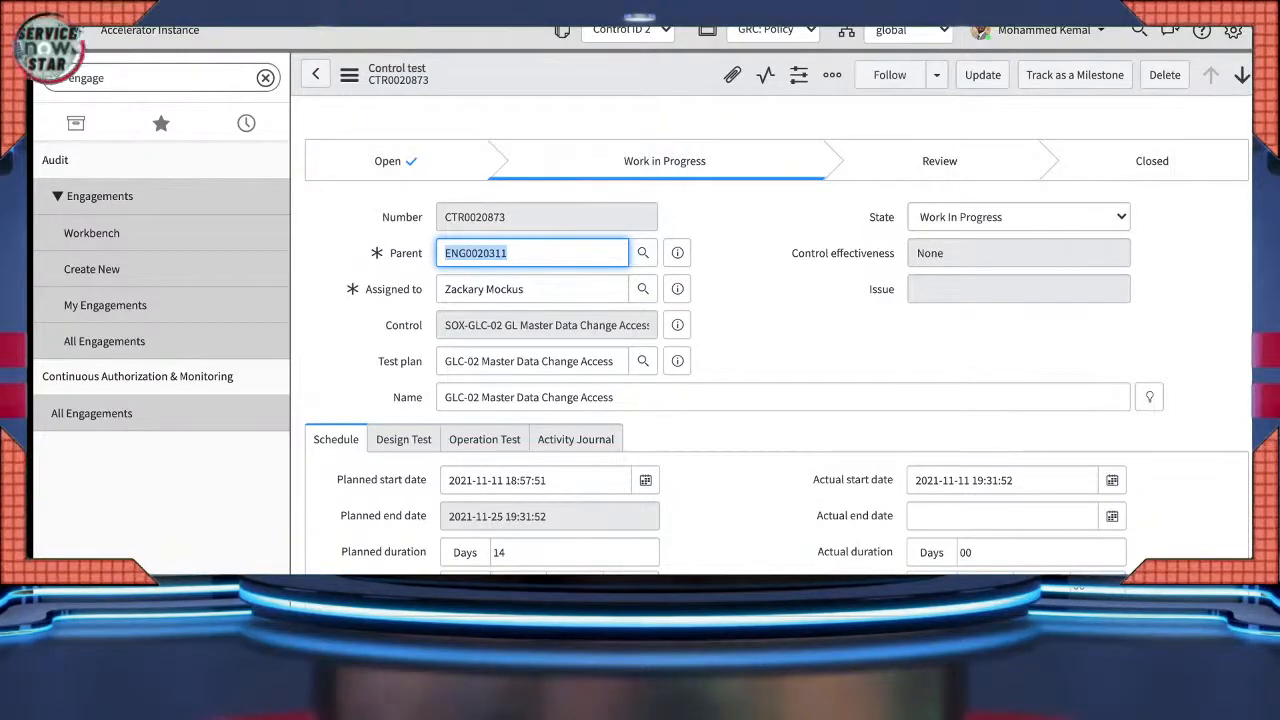
- Set the control test's design effectiveness to Effective
left_click(403, 440)
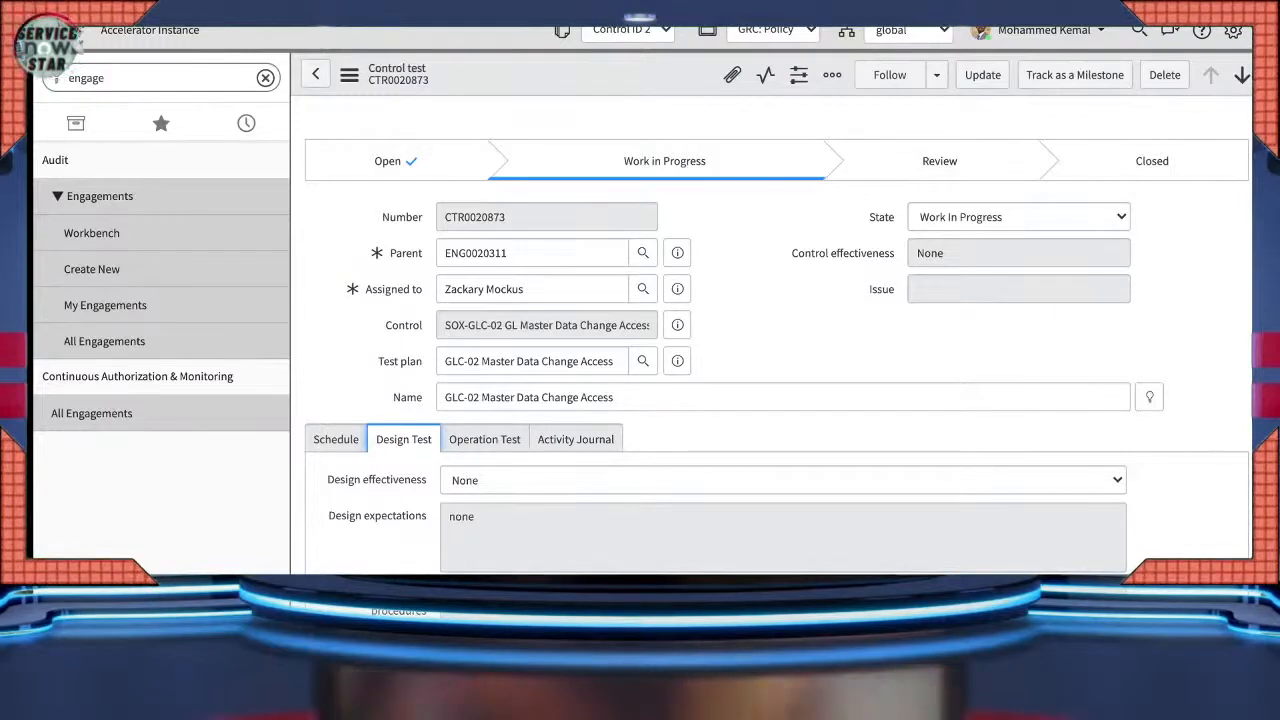
left_click(783, 480)
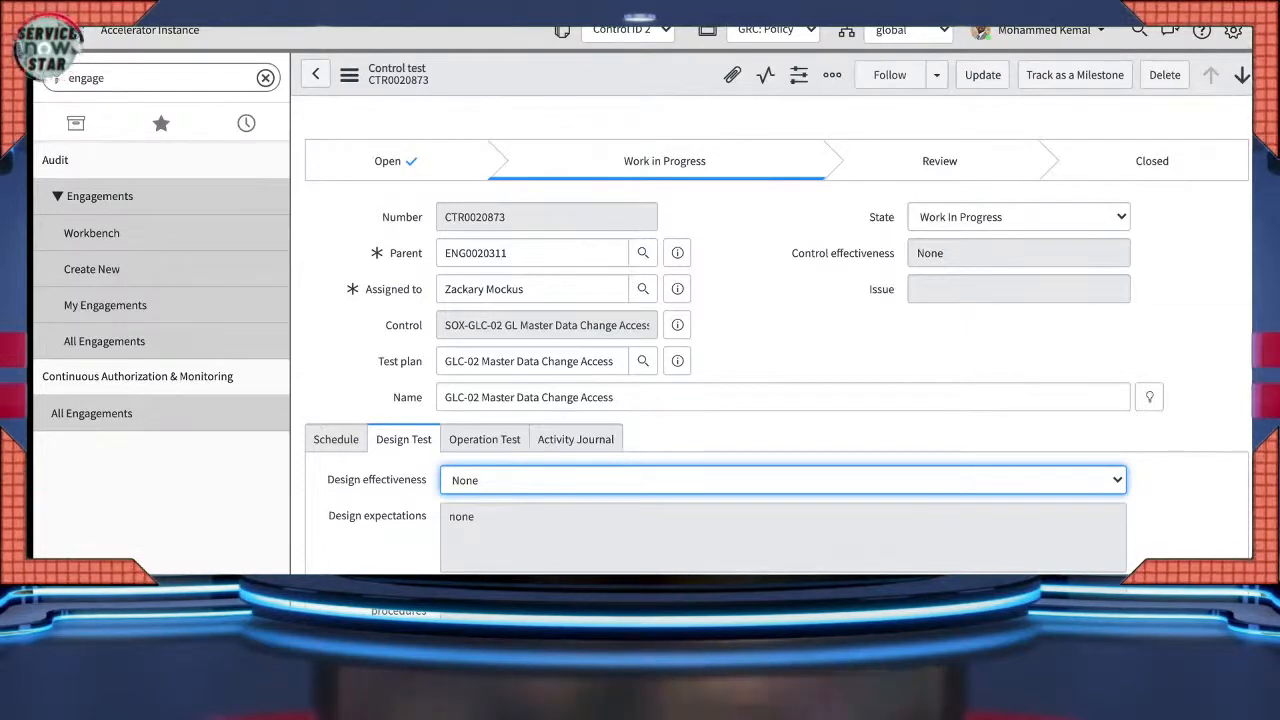
left_click(473, 502)
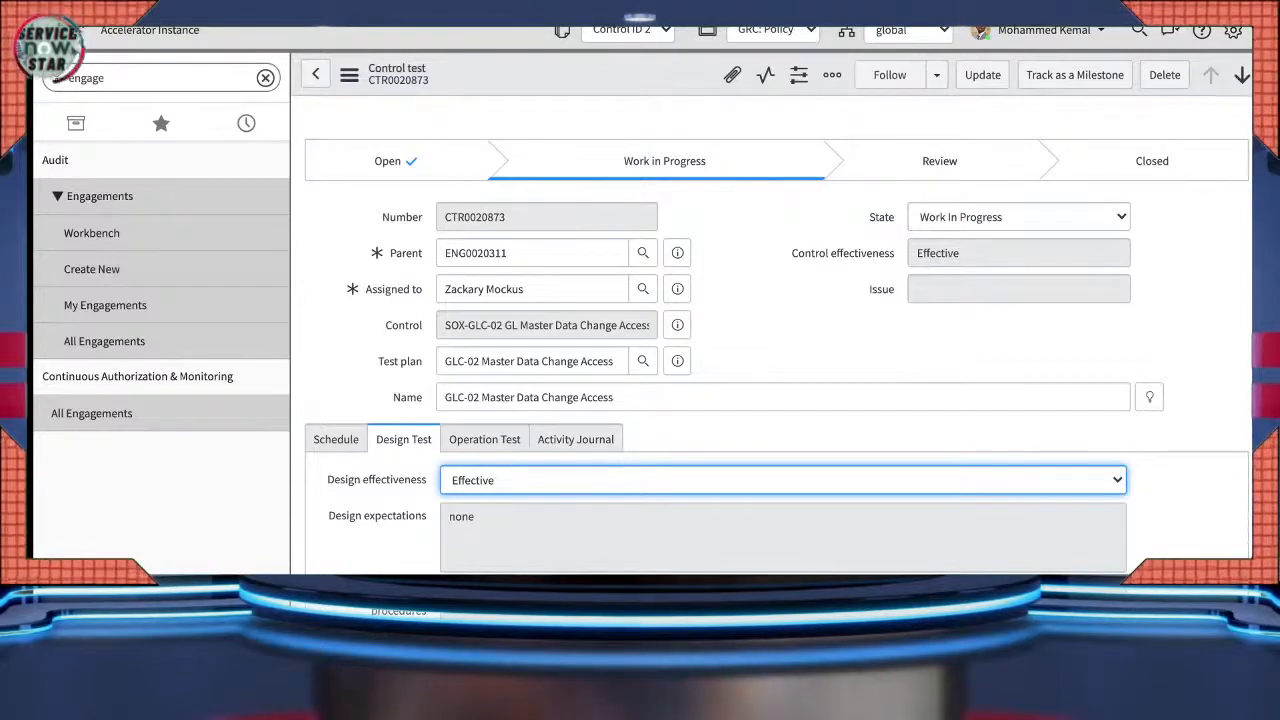
- Set the control test's operating effectiveness to Effective and save the record
left_click(484, 440)
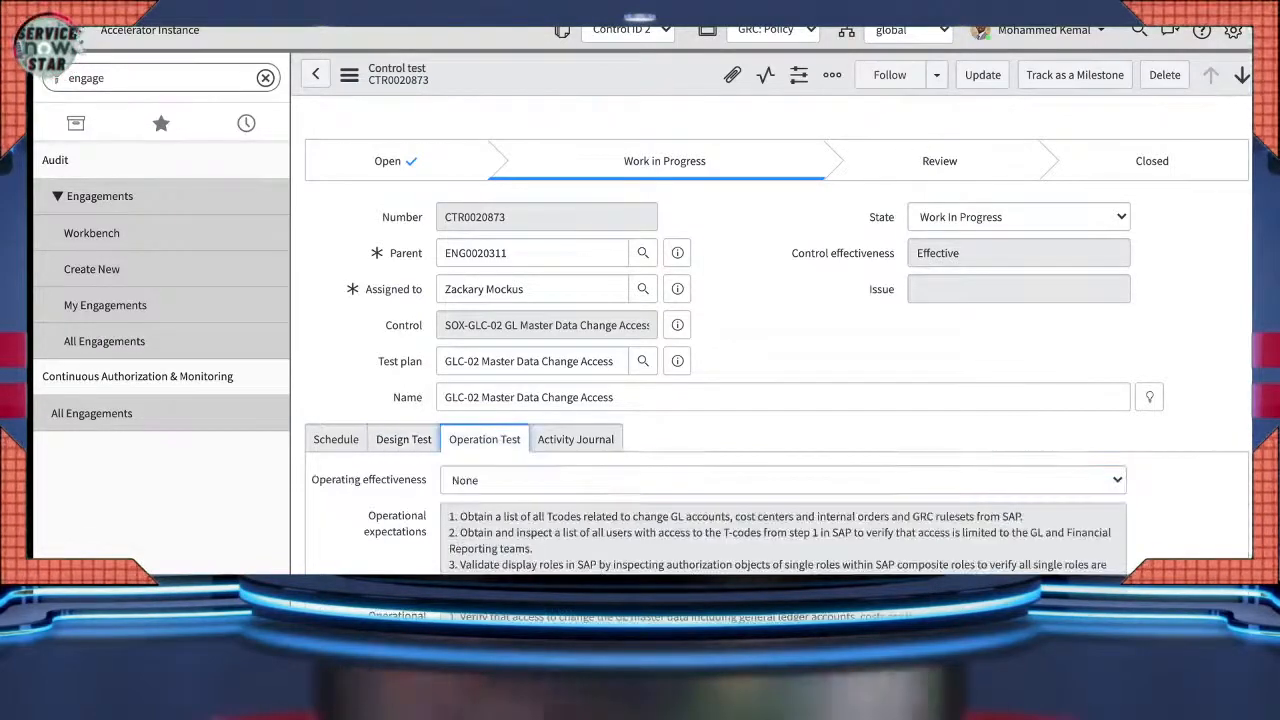
scroll(778, 330, "down", 1)
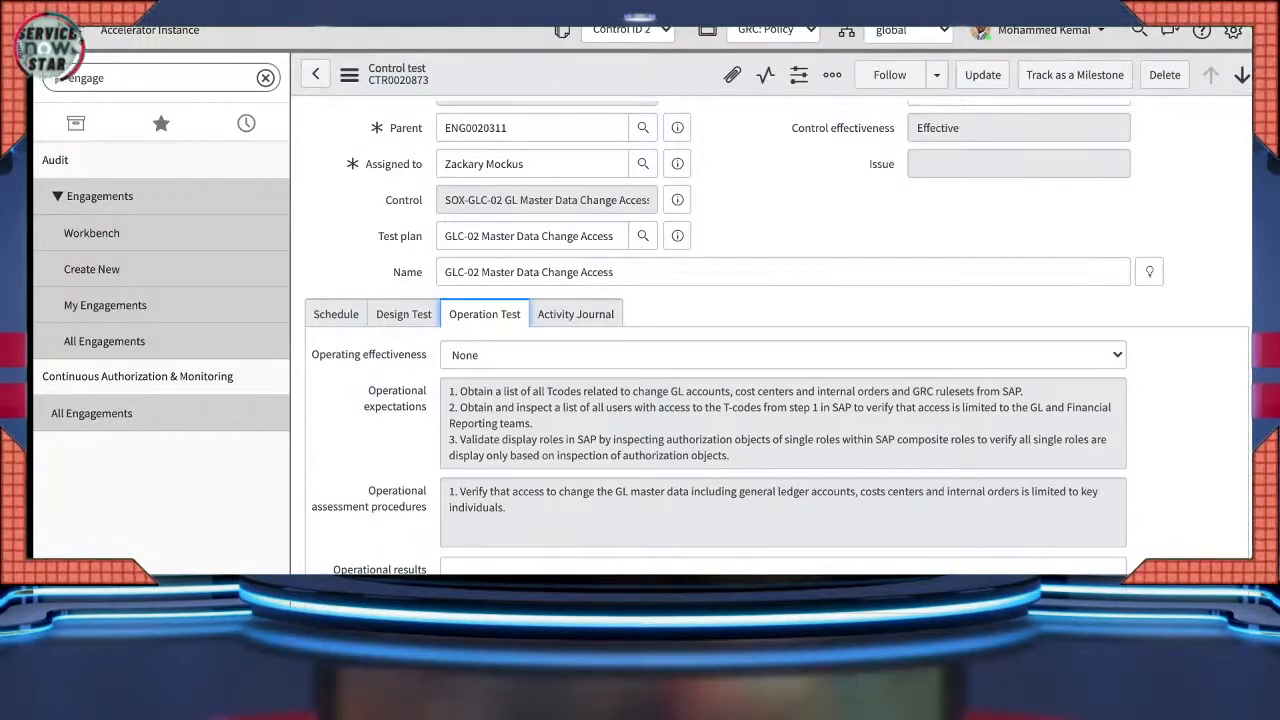
left_click(783, 355)
left_click(480, 373)
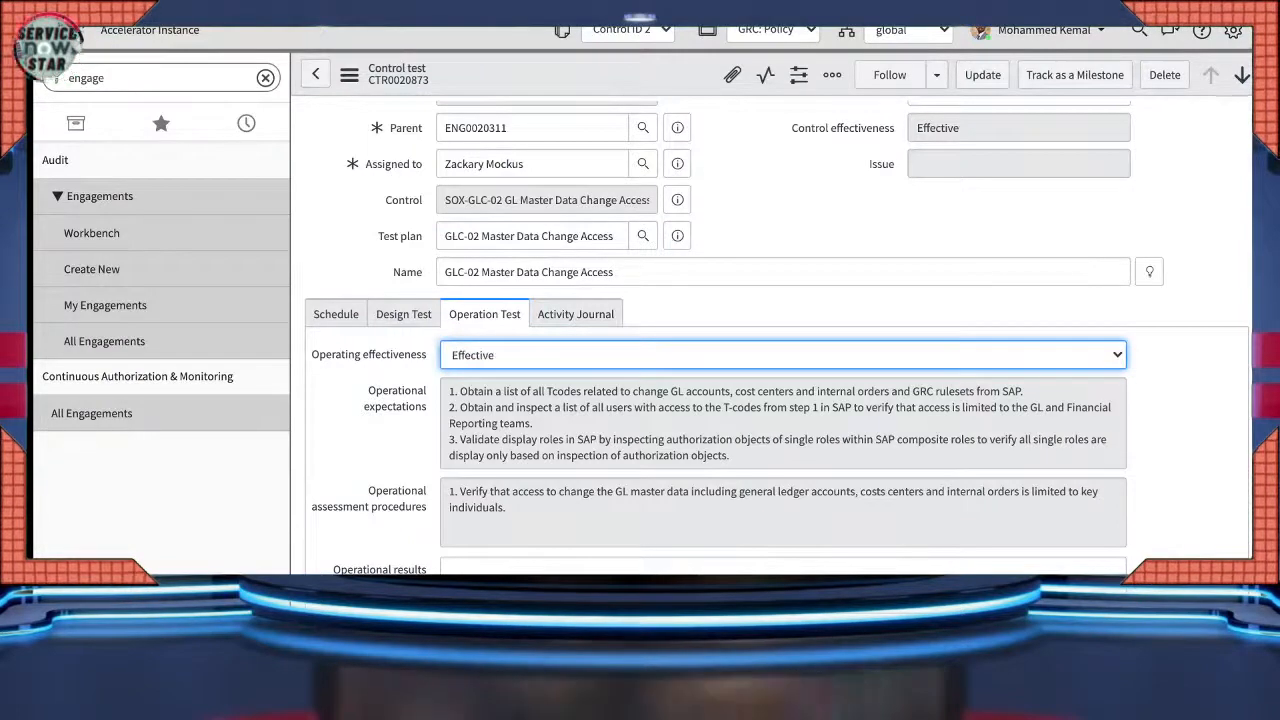
scroll(777, 340, "up", 1)
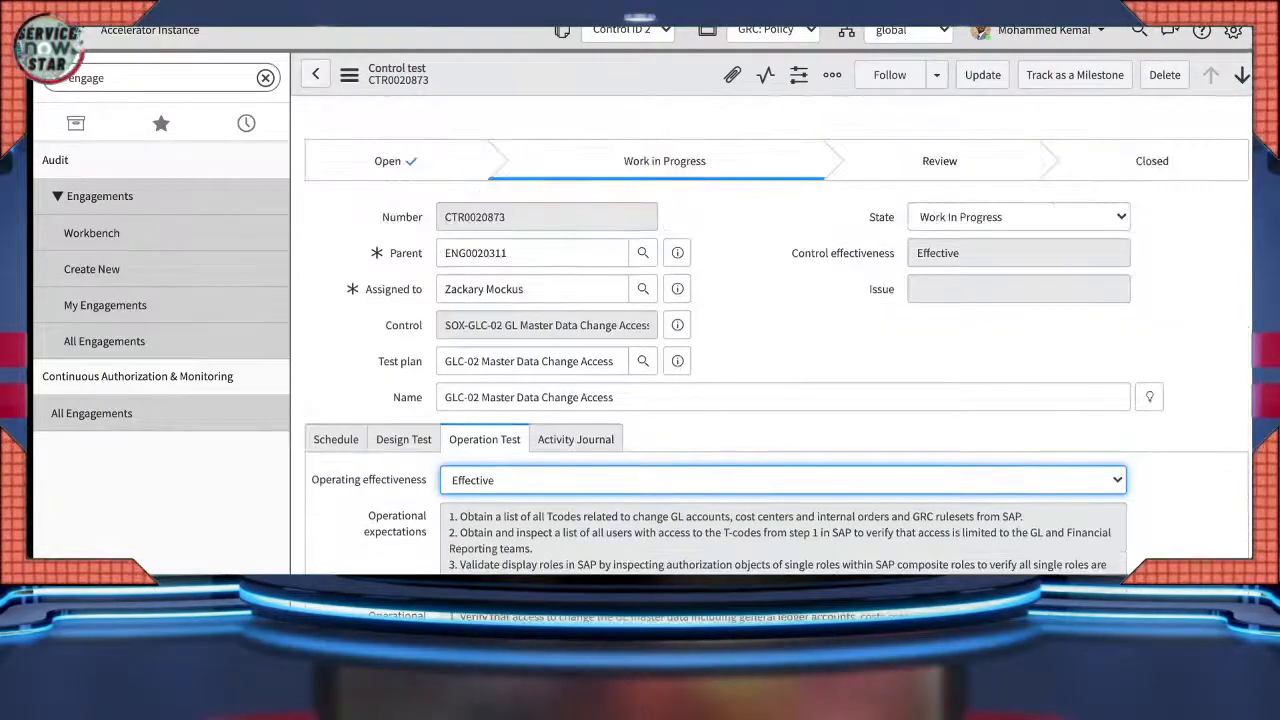
left_click(349, 75)
left_click(384, 91)
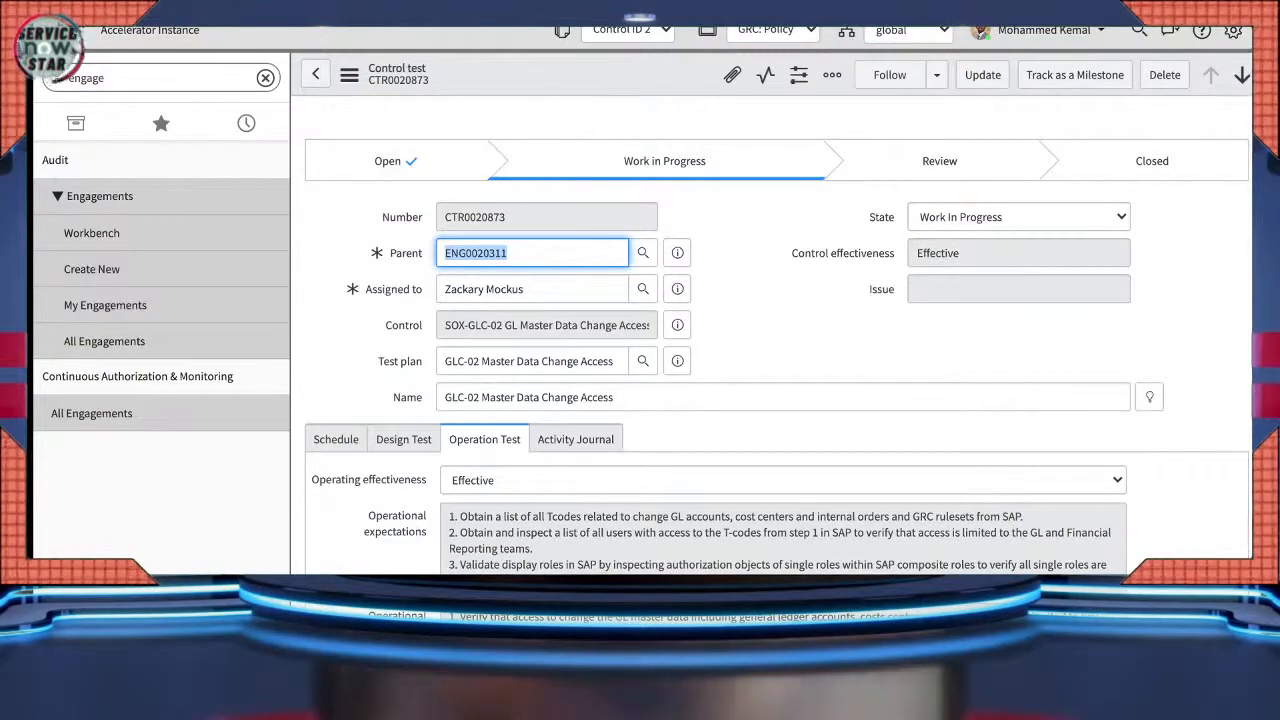
- Advance the control test's state to Review and on to Closed Complete, saving the record at each stage
left_click(1018, 217)
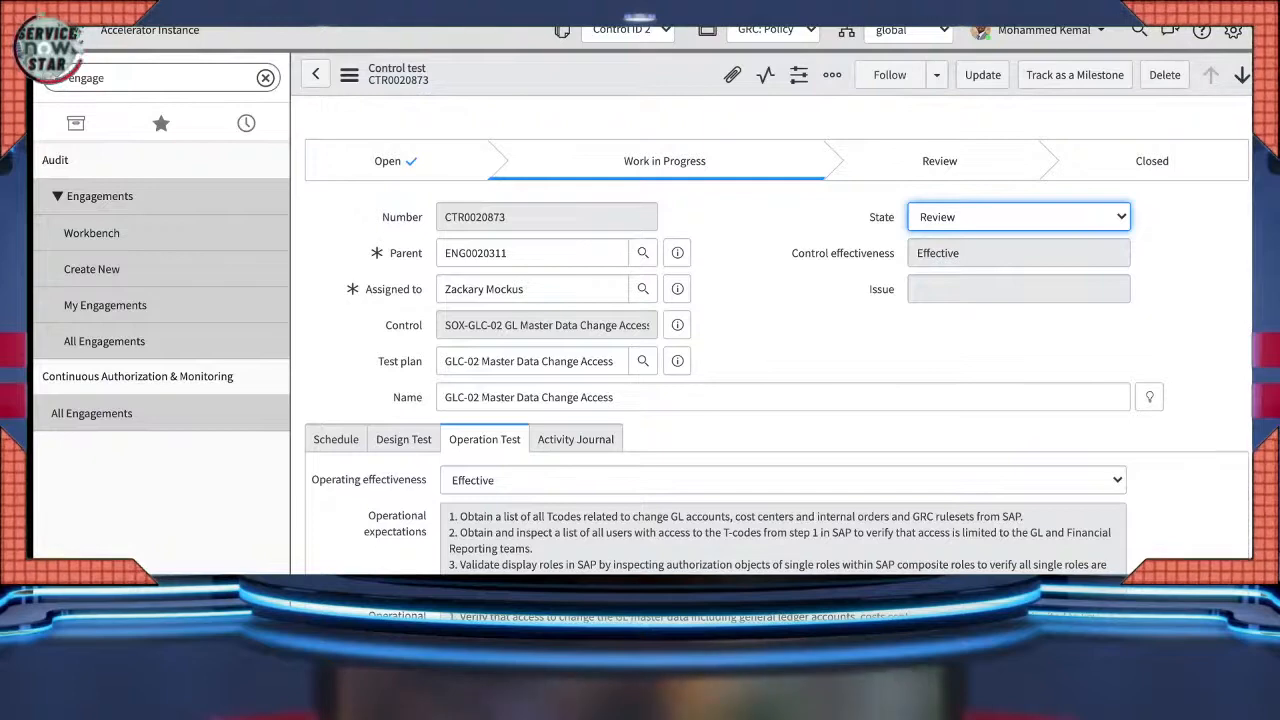
left_click(349, 75)
left_click(384, 90)
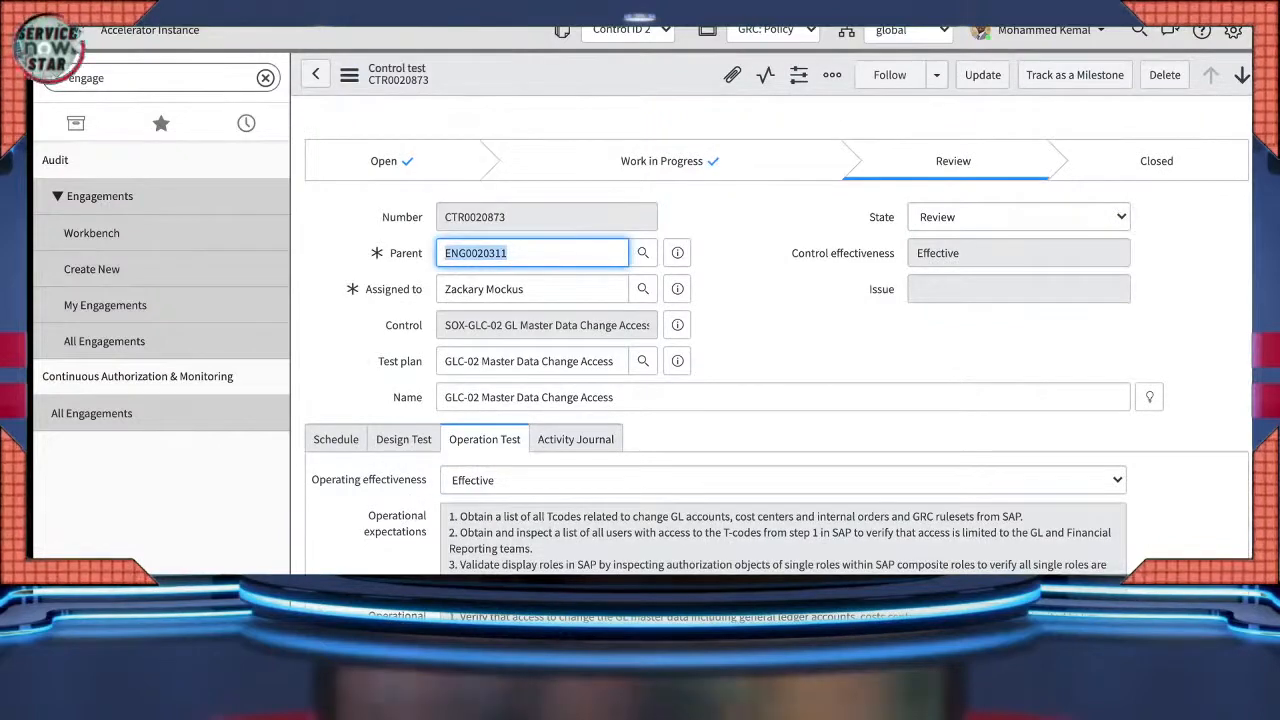
left_click(1019, 217)
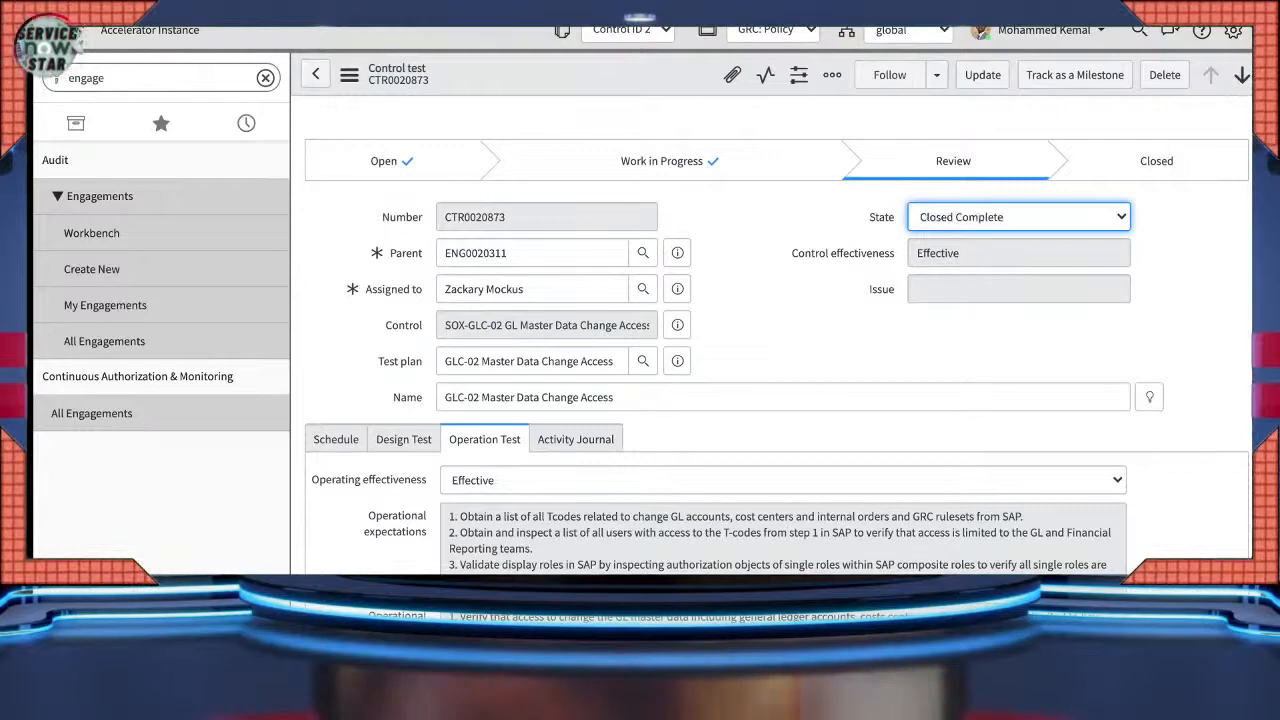
left_click(349, 75)
left_click(383, 91)
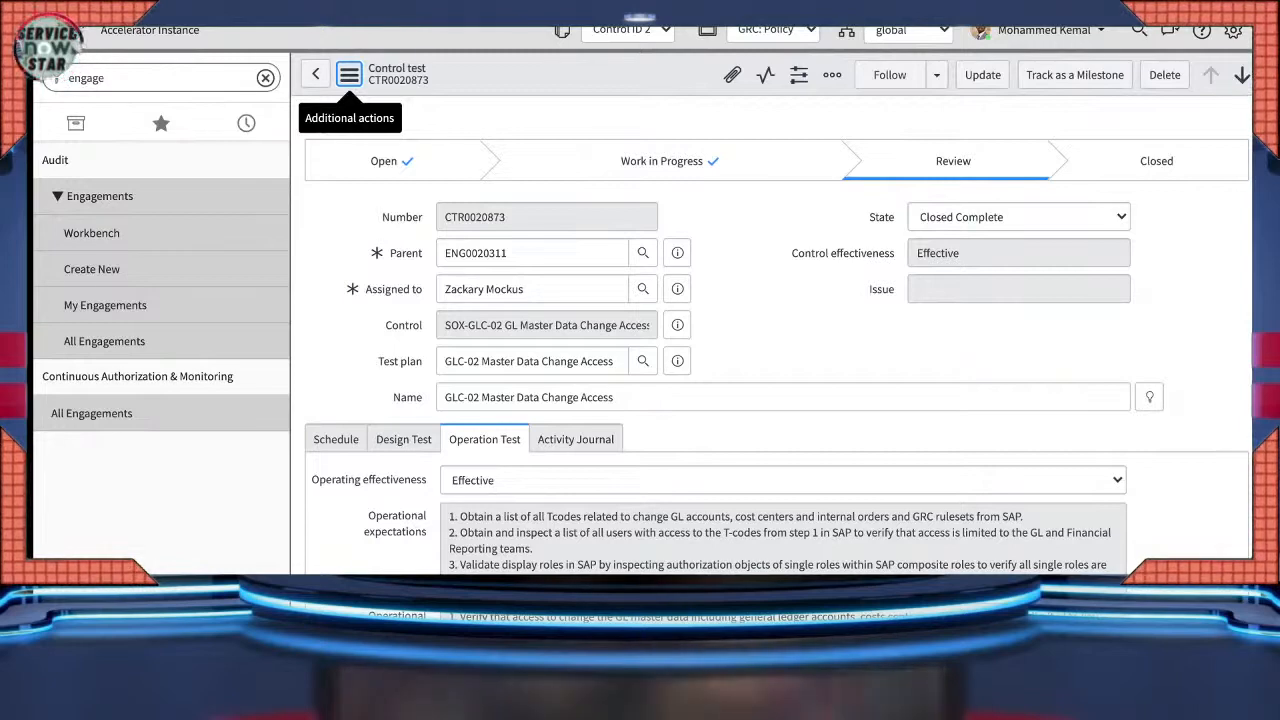
left_click(982, 74)
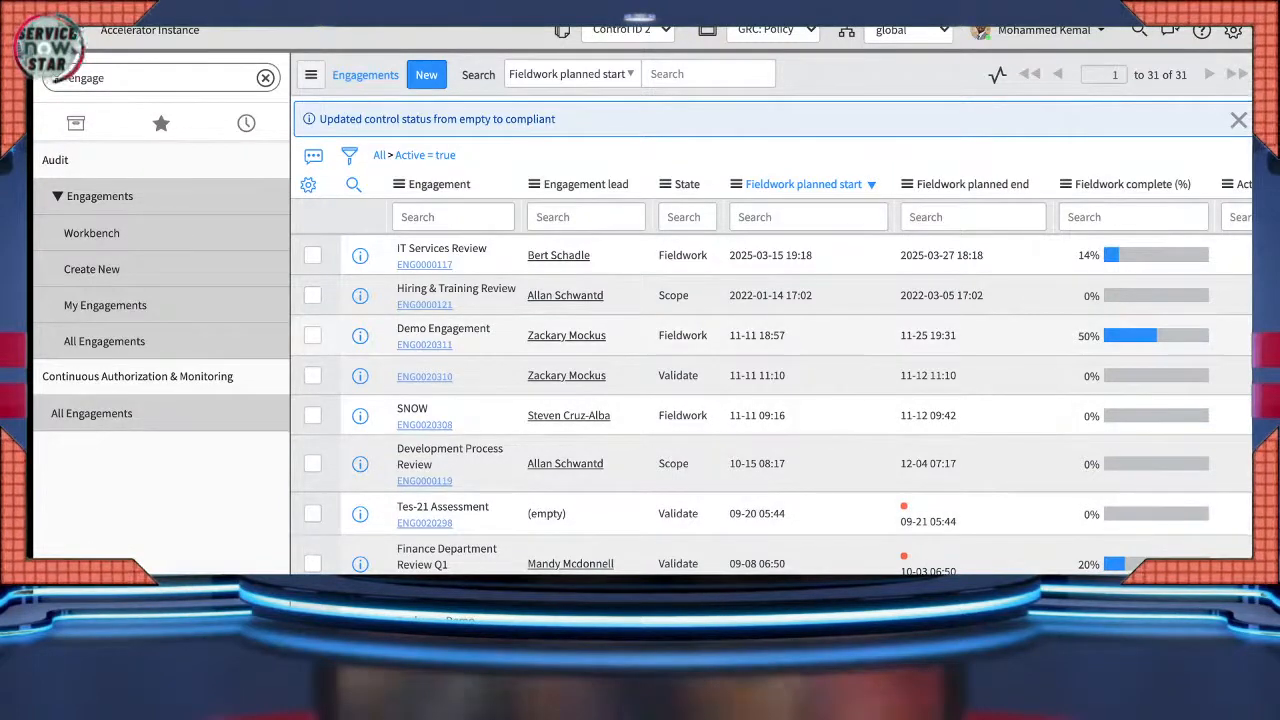
- Reopen the Demo Engagement to check its fieldwork progress, and open its interview audit task INT0020001
left_click(425, 345)
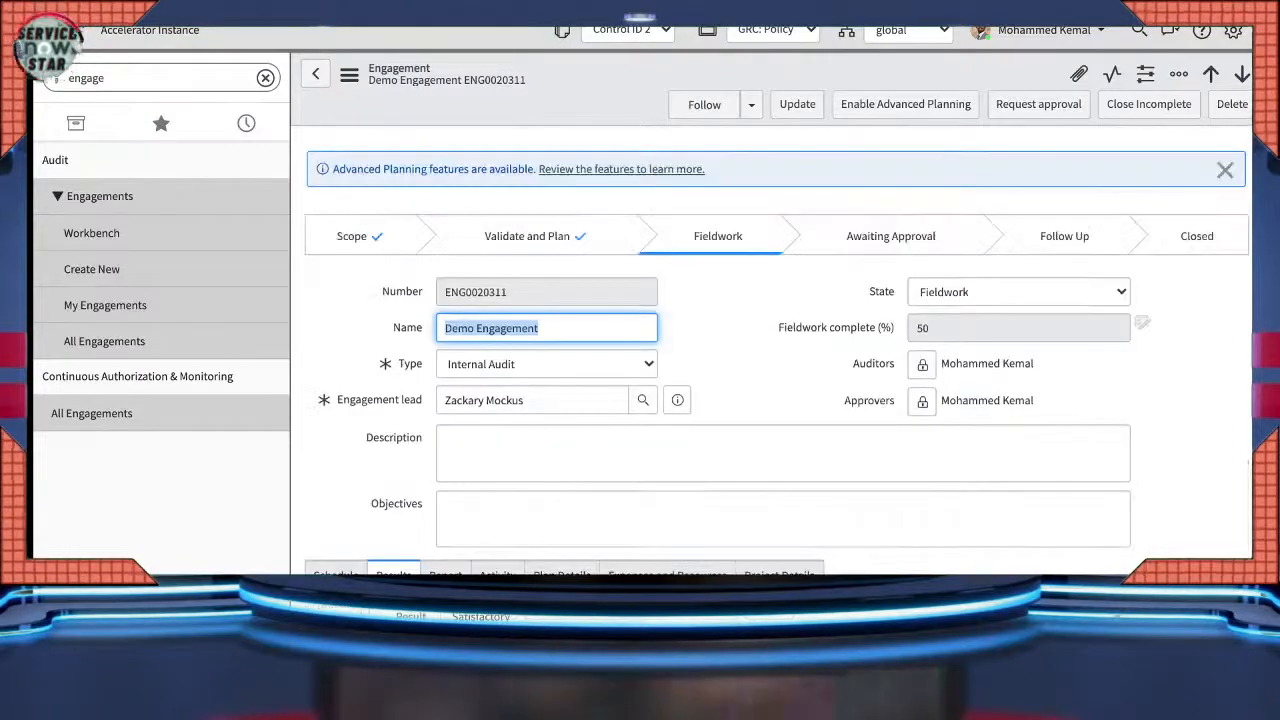
scroll(770, 350, "down", 5)
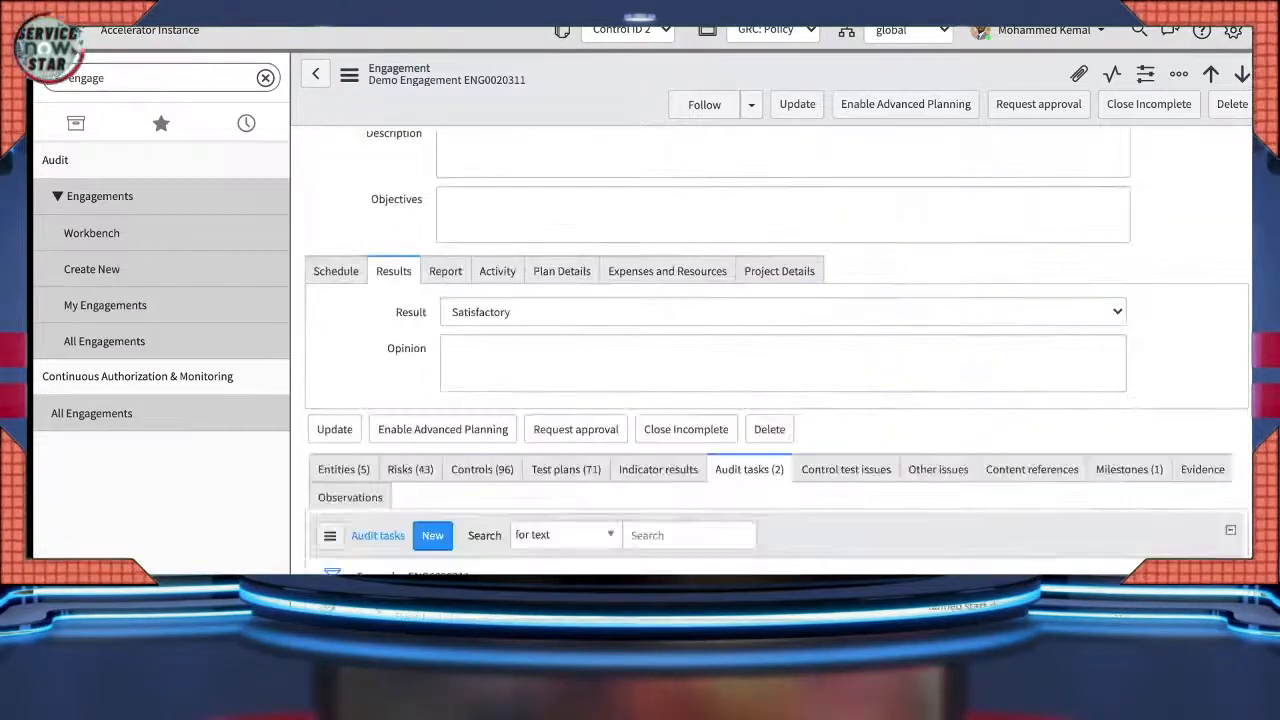
scroll(770, 350, "down", 2)
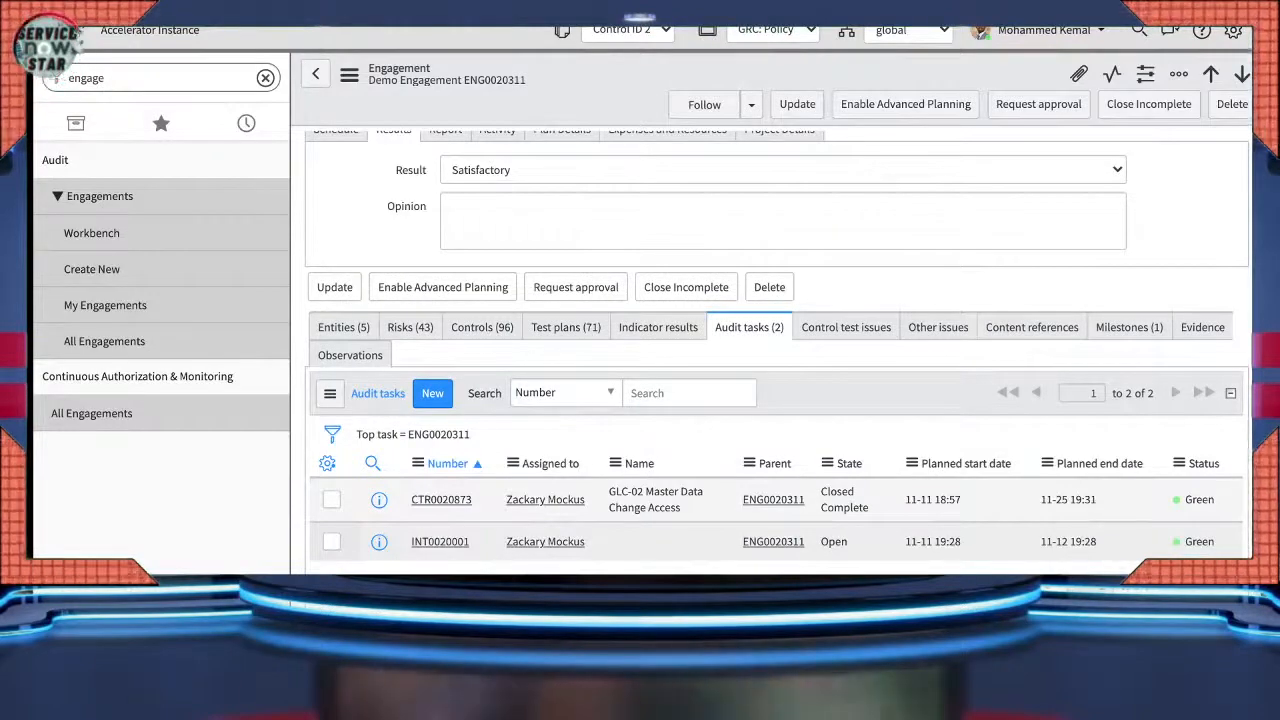
scroll(770, 350, "up", 4)
scroll(770, 350, "up", 4)
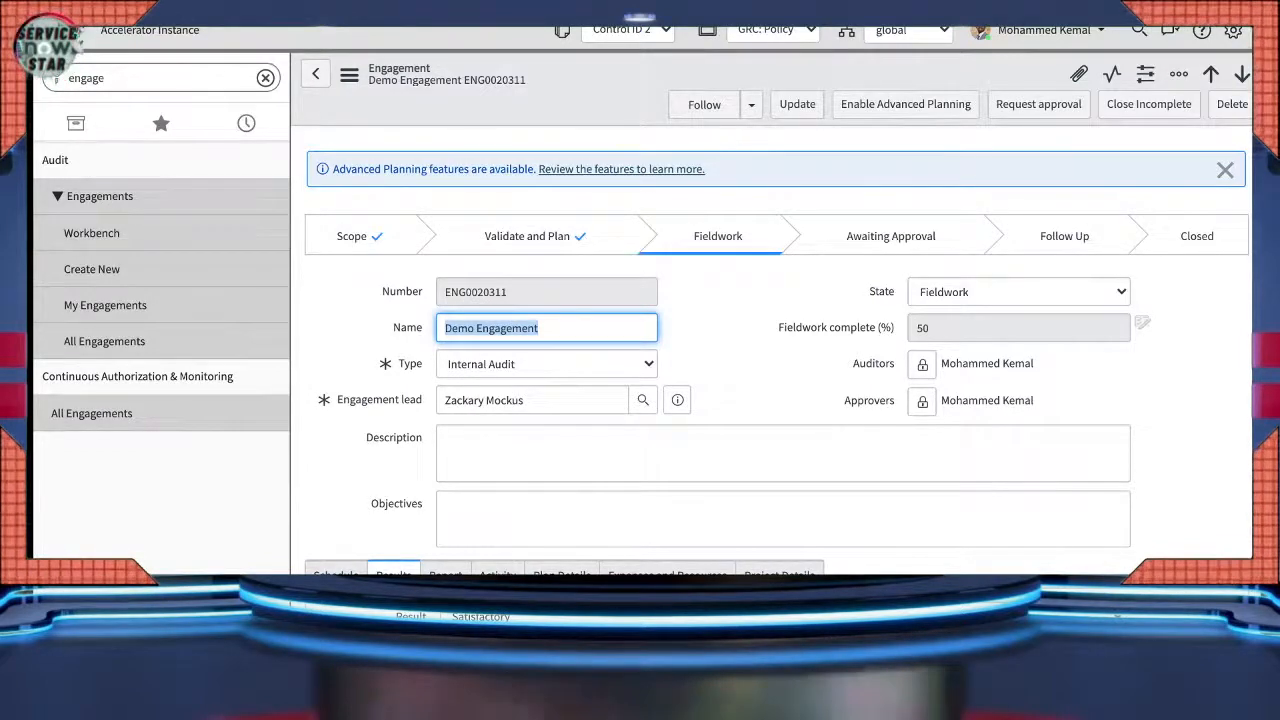
scroll(770, 350, "down", 8)
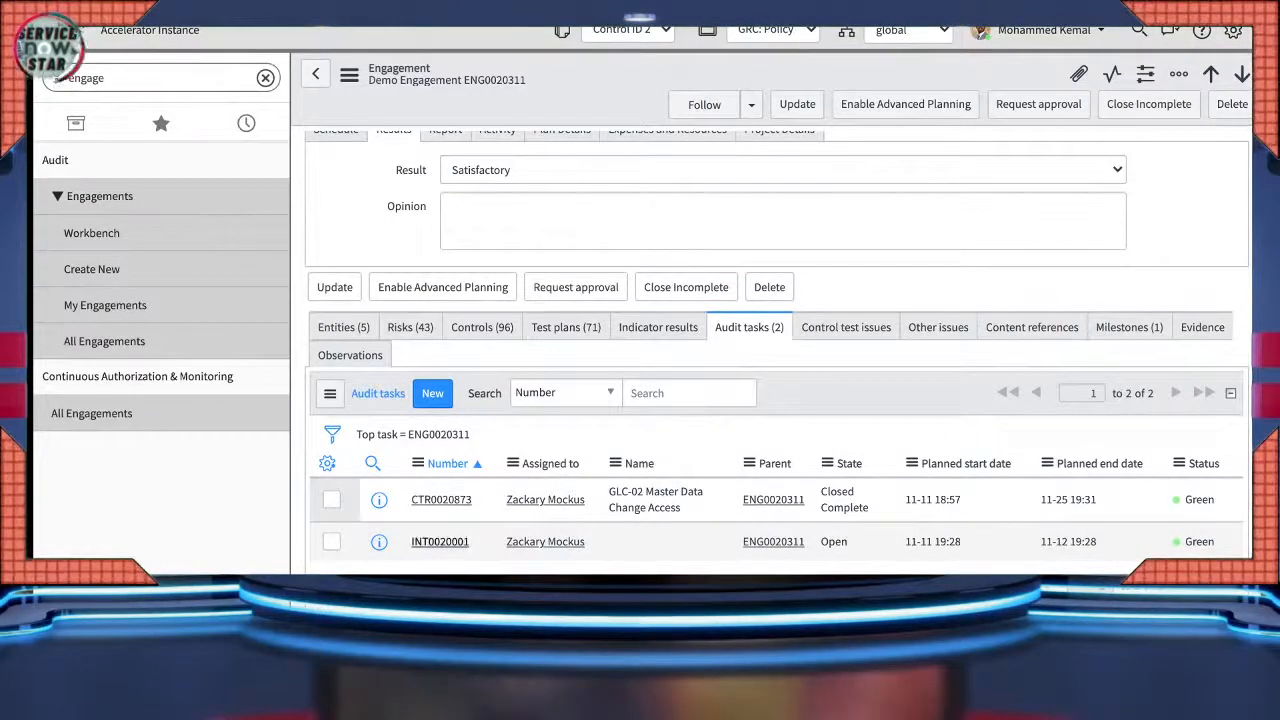
left_click(440, 542)
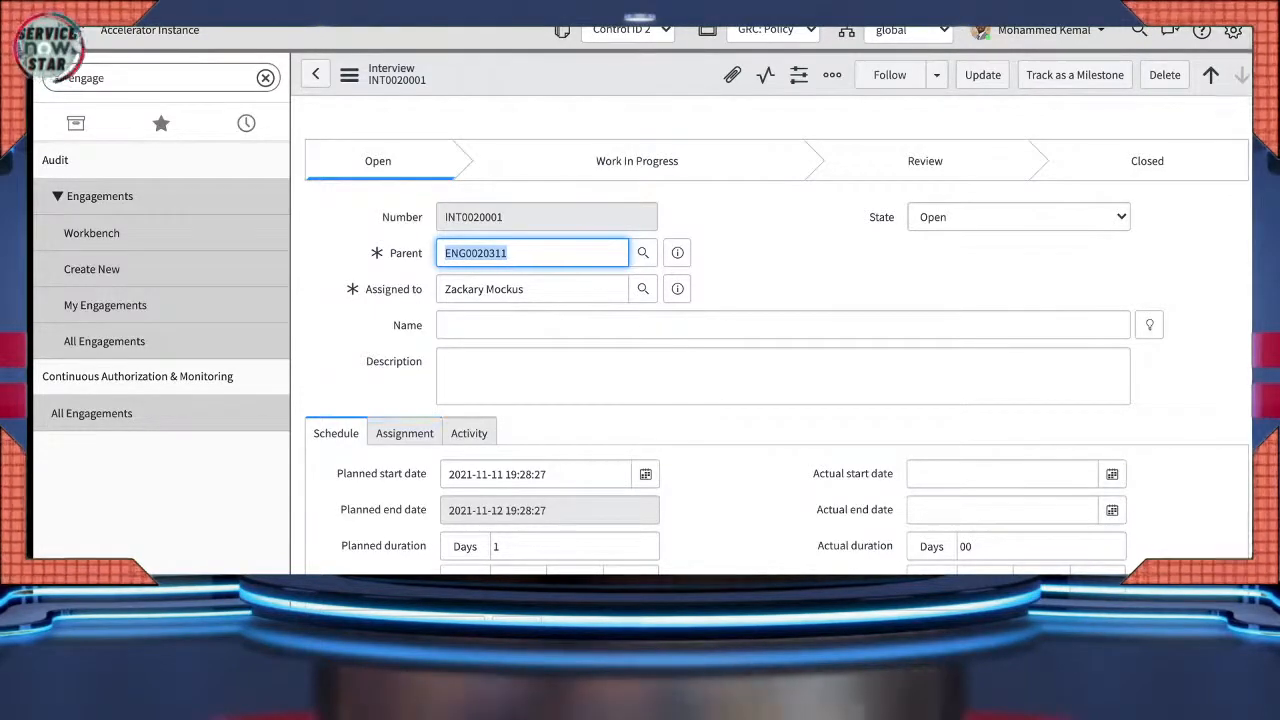
- Review the interview's activity and assignment details, set its state to Work In Progress, and save the record
left_click(404, 433)
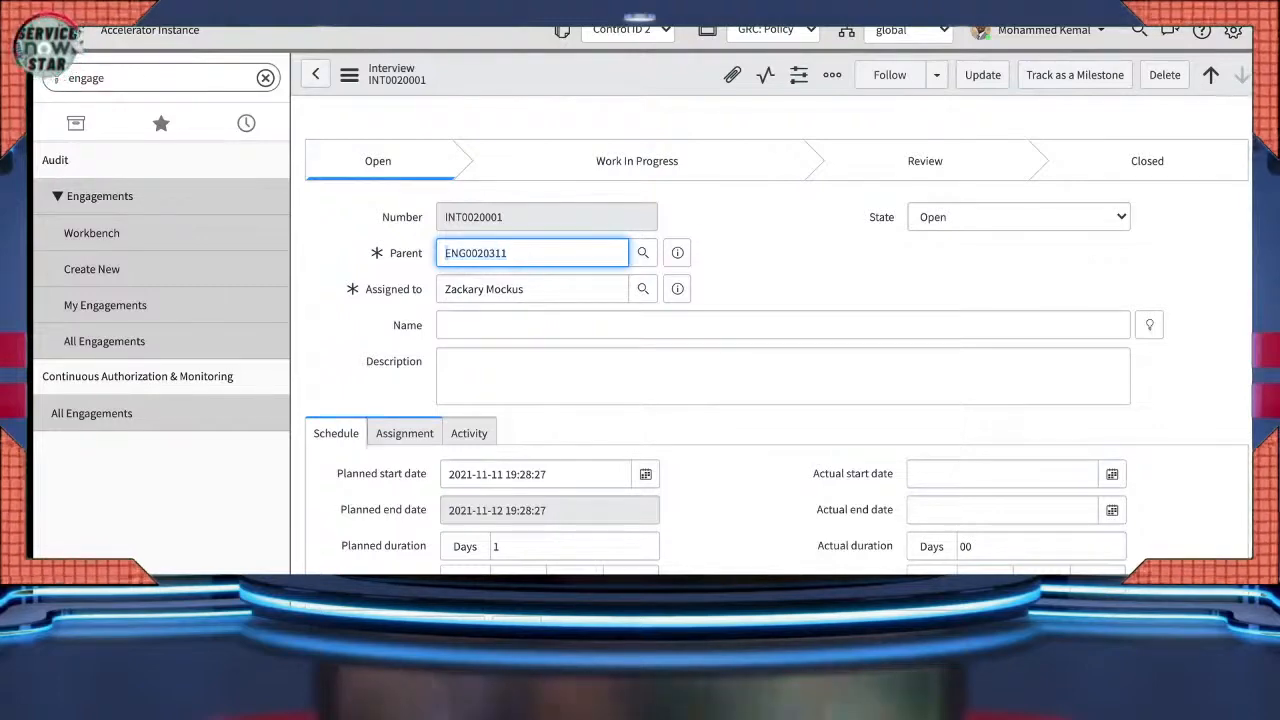
left_click(469, 433)
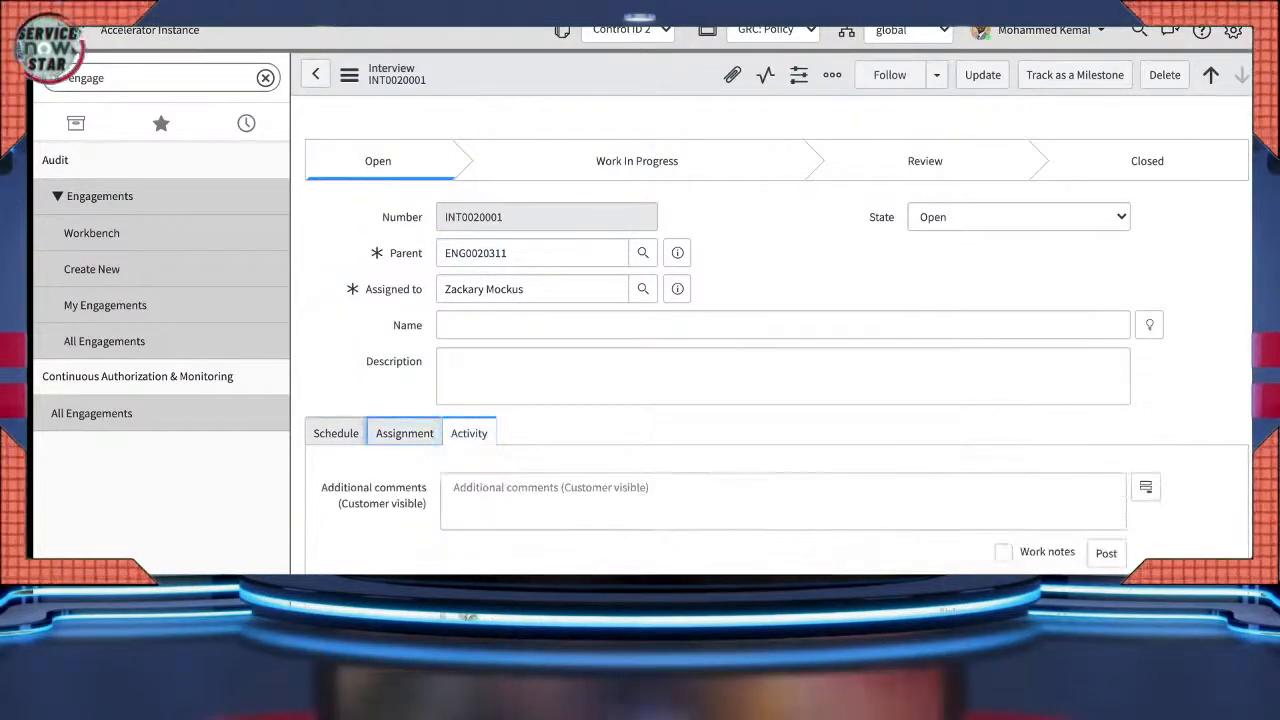
left_click(404, 433)
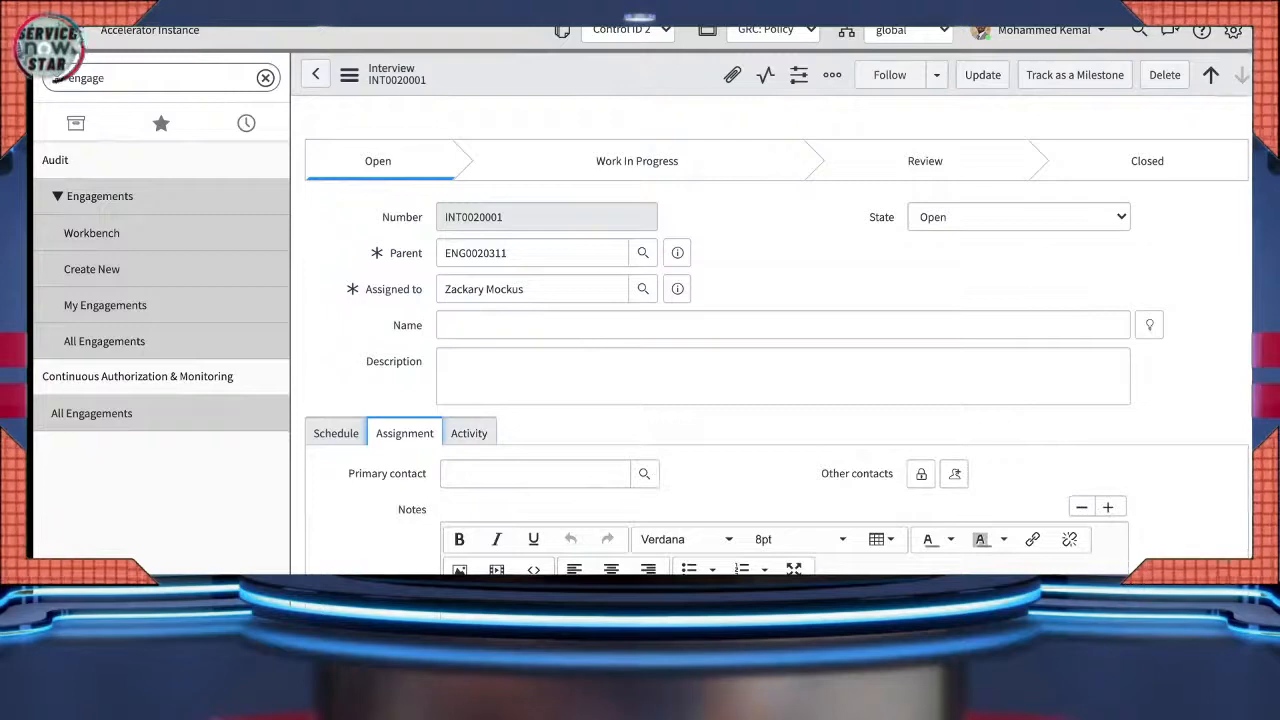
scroll(571, 563, "down", 2)
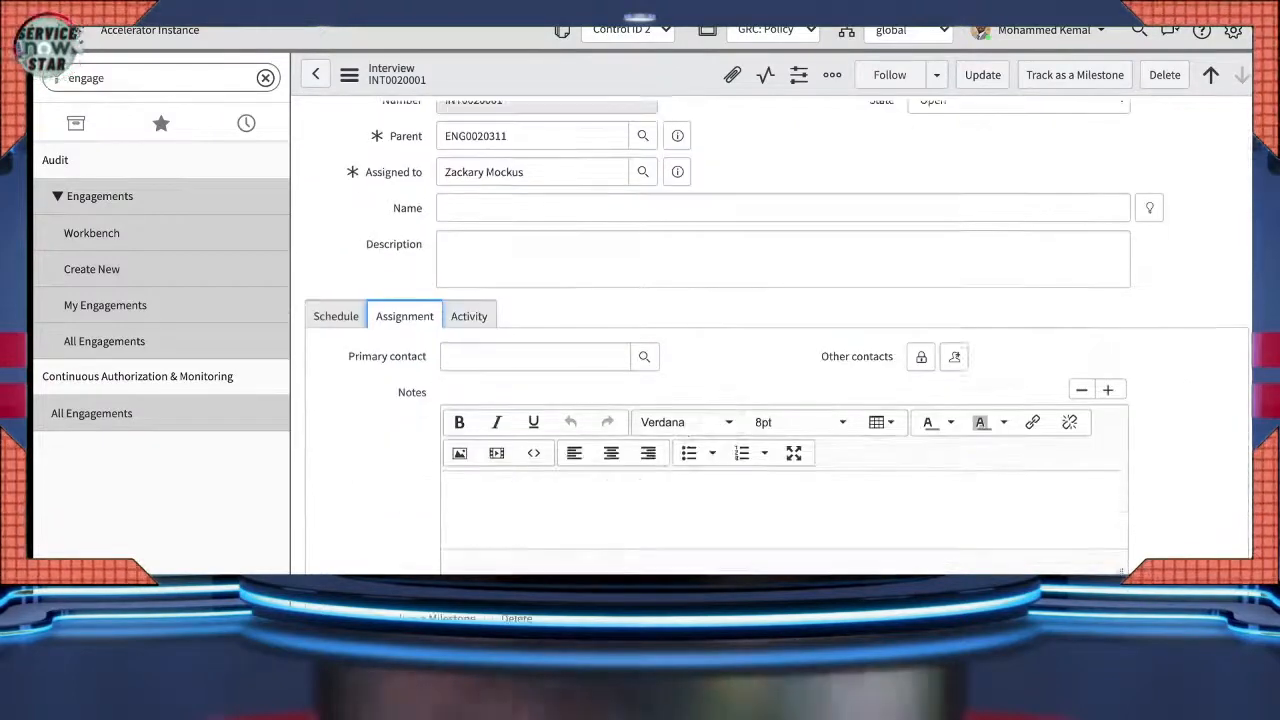
scroll(571, 563, "up", 2)
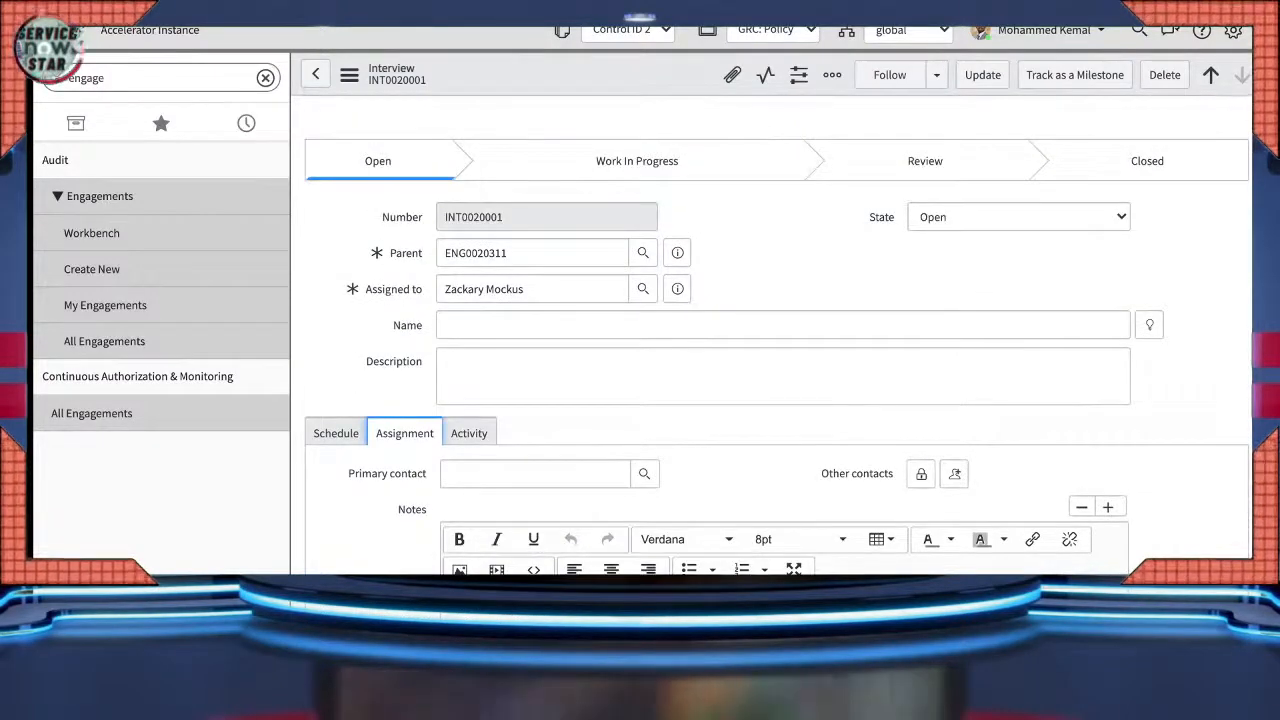
left_click(1018, 217)
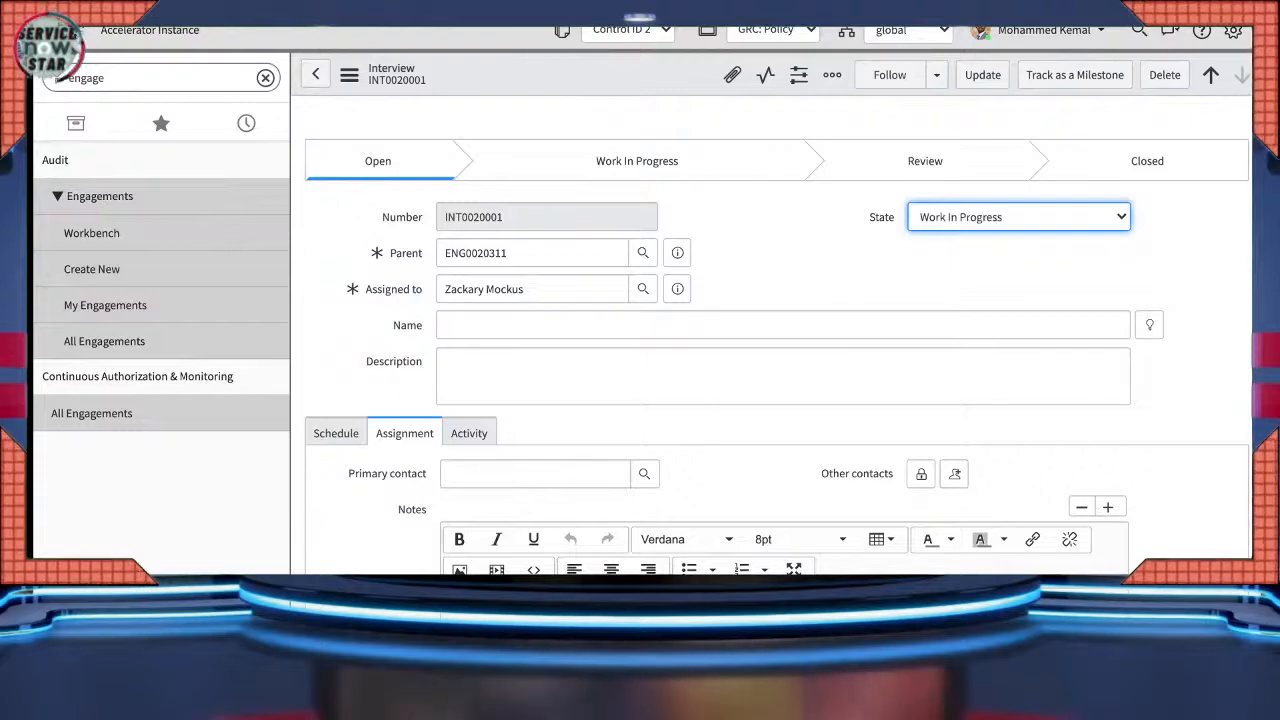
left_click(349, 75)
left_click(384, 91)
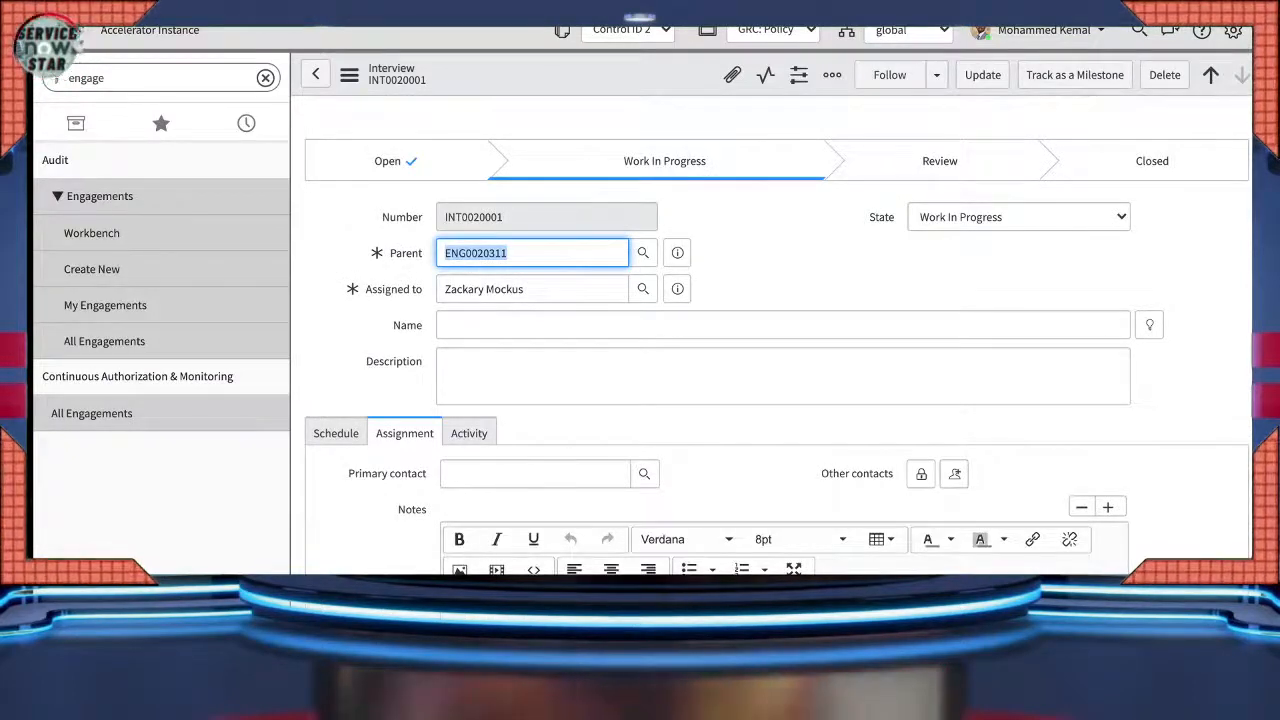
- Check the interview's related evidence list, then set the interview's state to Review and save the record
scroll(775, 400, "down", 2)
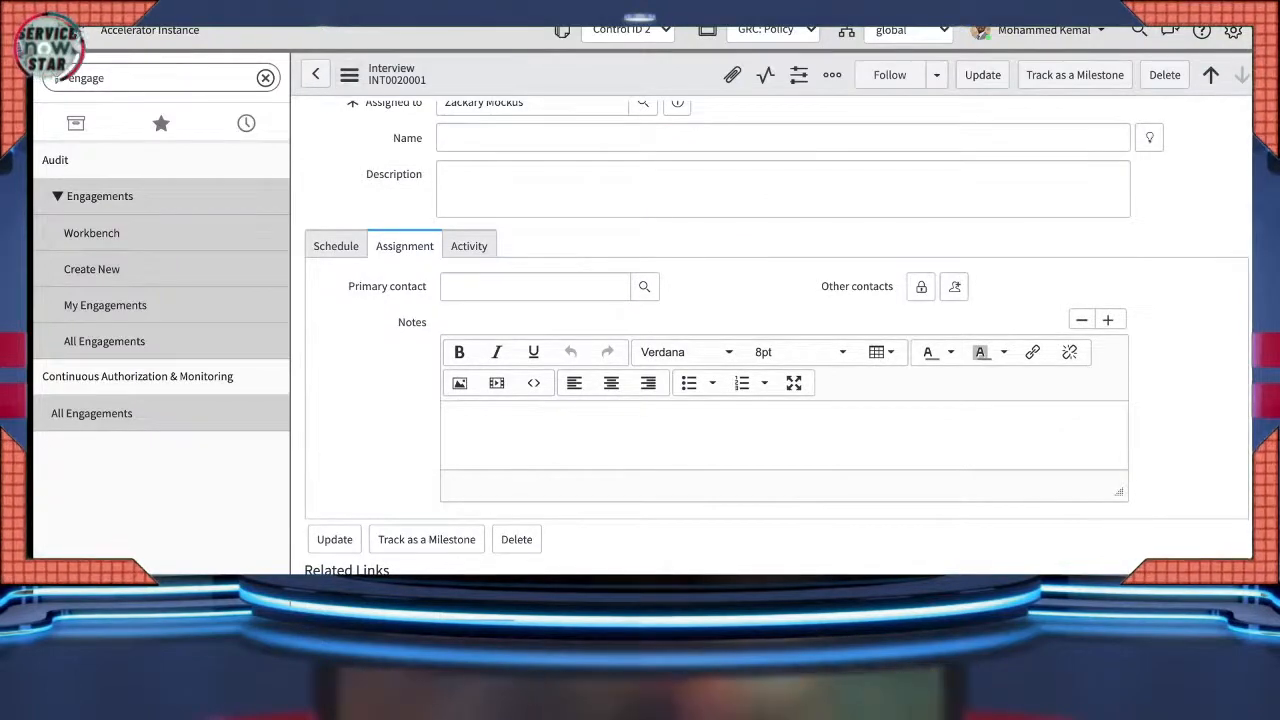
scroll(777, 400, "down", 2)
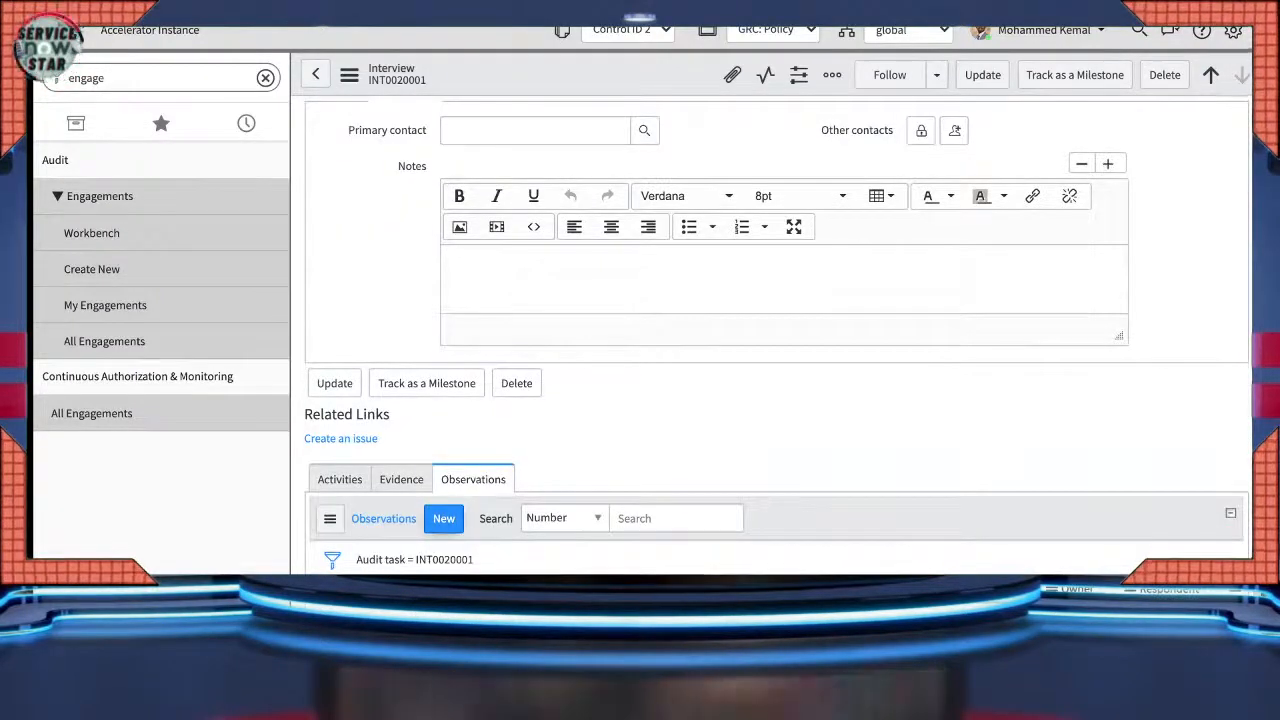
left_click(401, 480)
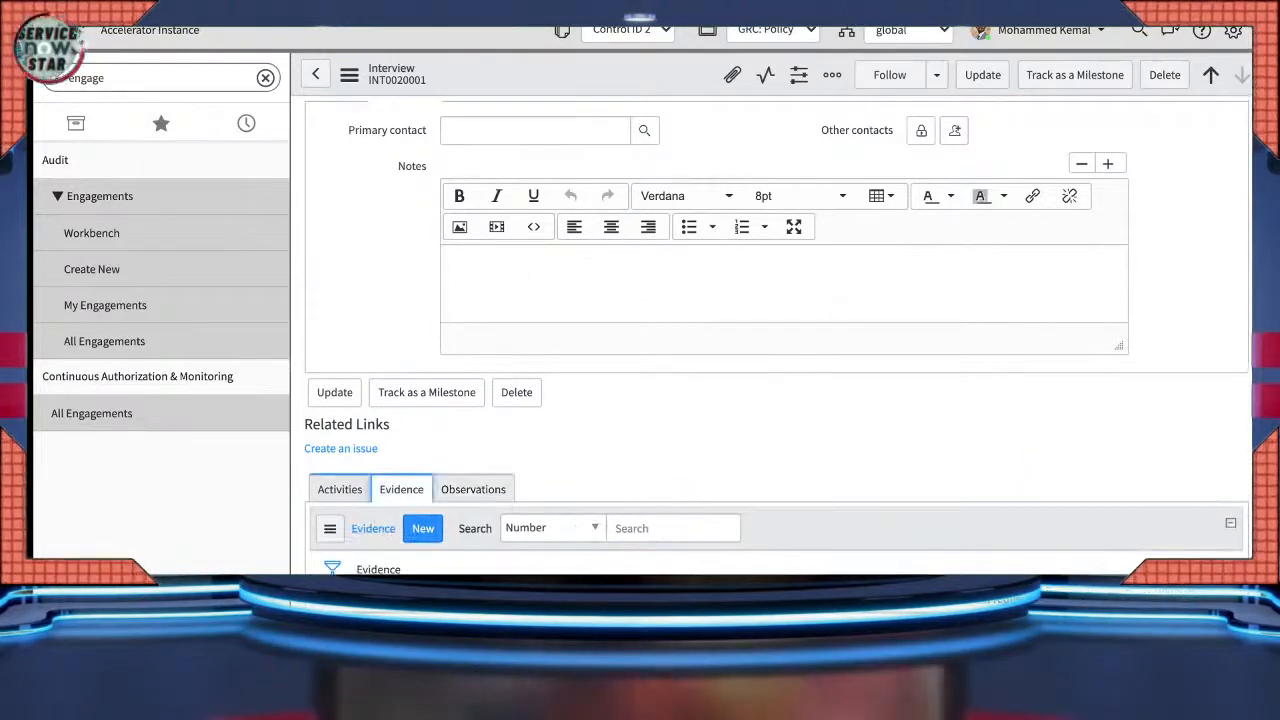
scroll(574, 300, "up", 1)
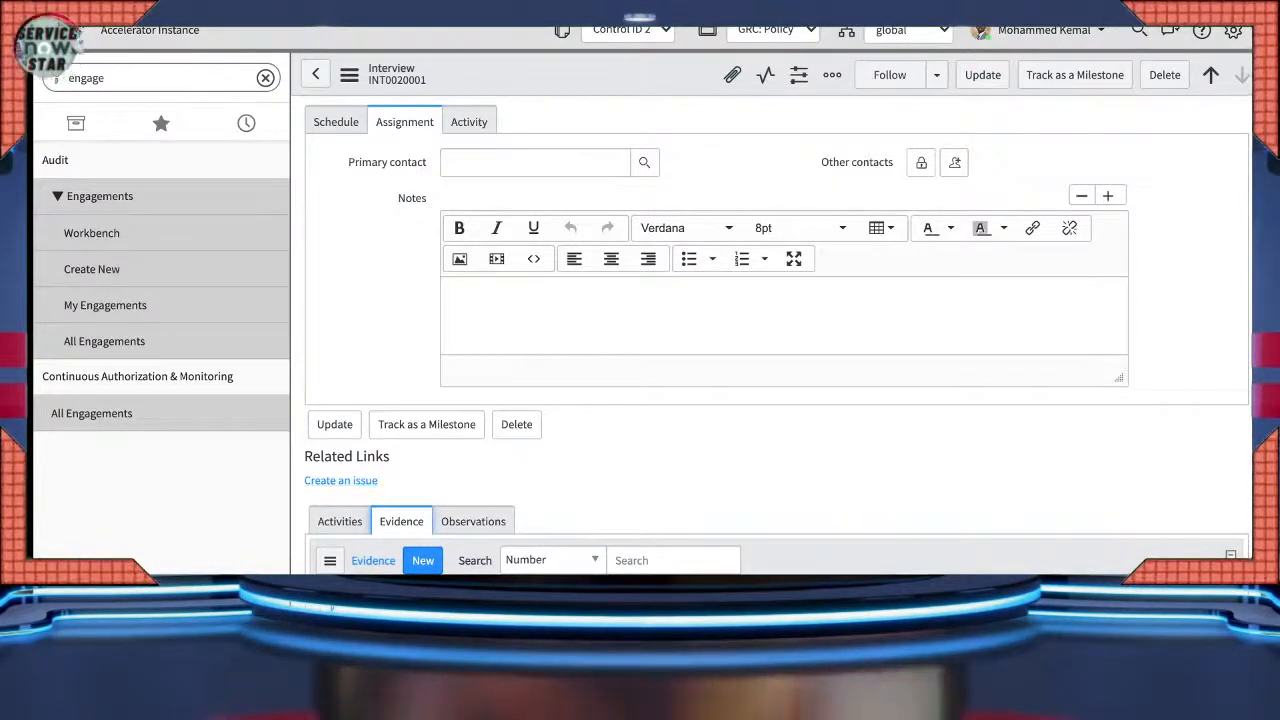
scroll(770, 330, "up", 2)
scroll(770, 330, "up", 2)
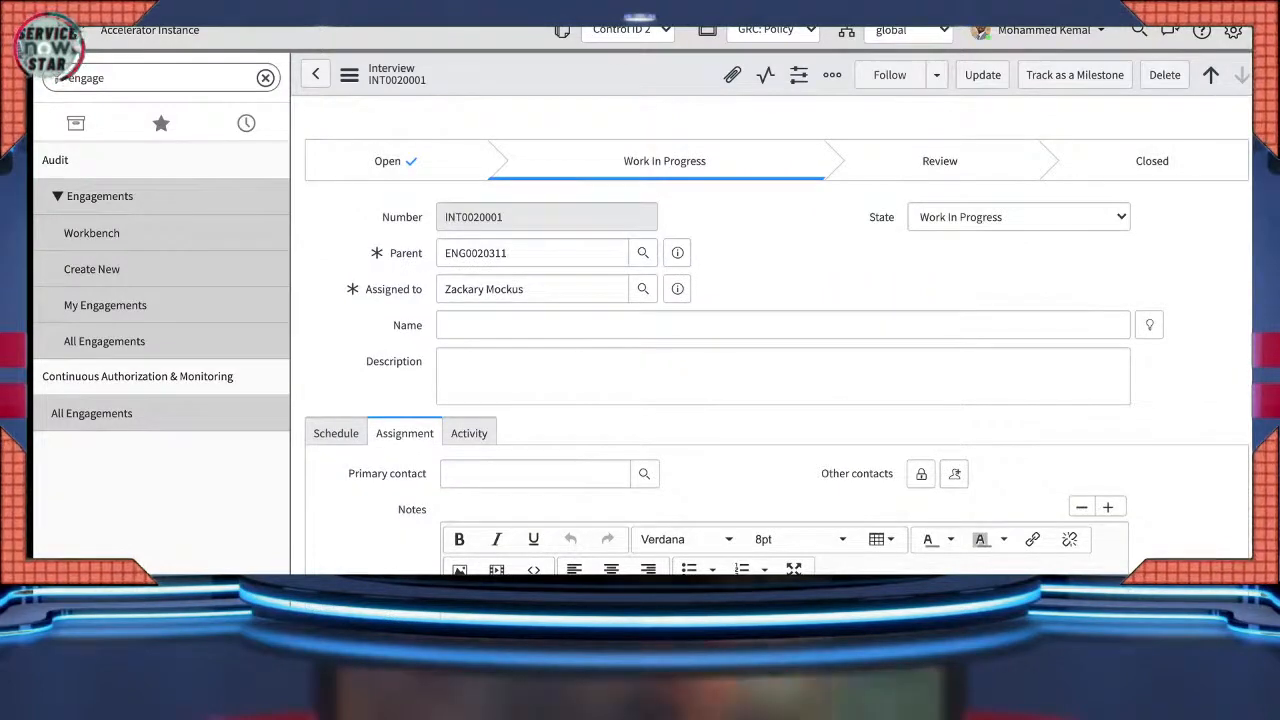
left_click(1019, 217)
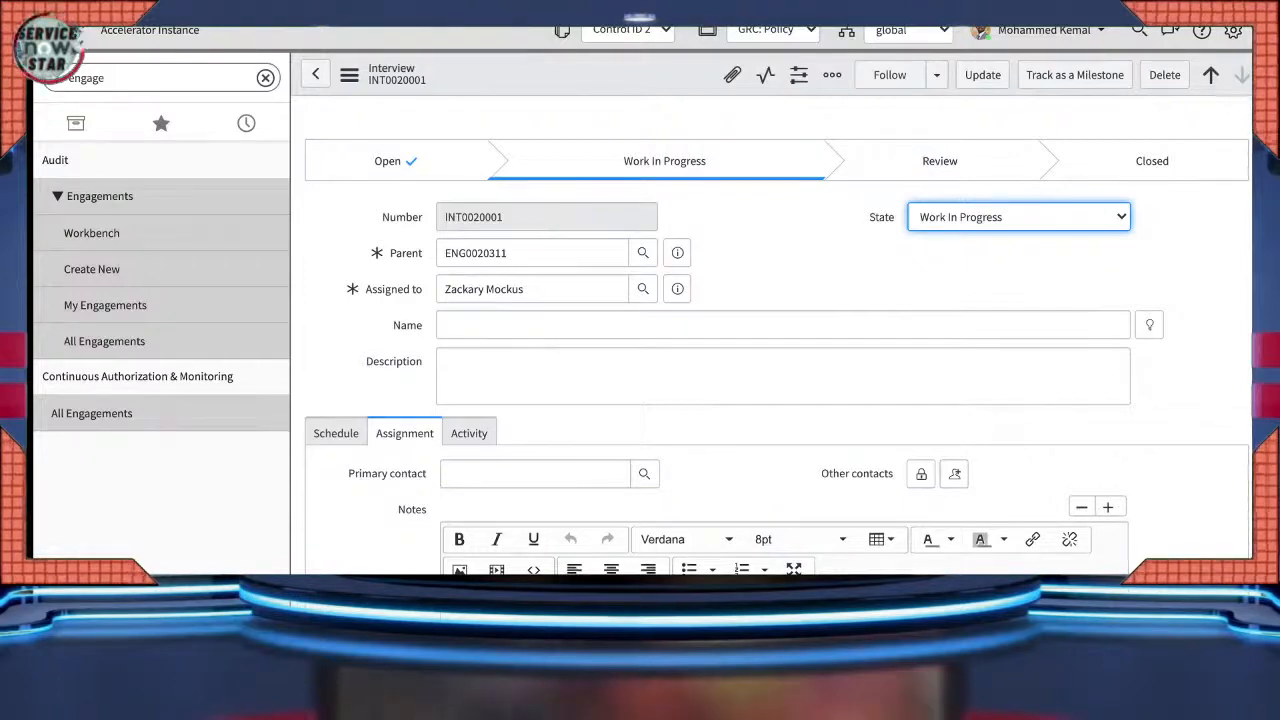
left_click(950, 243)
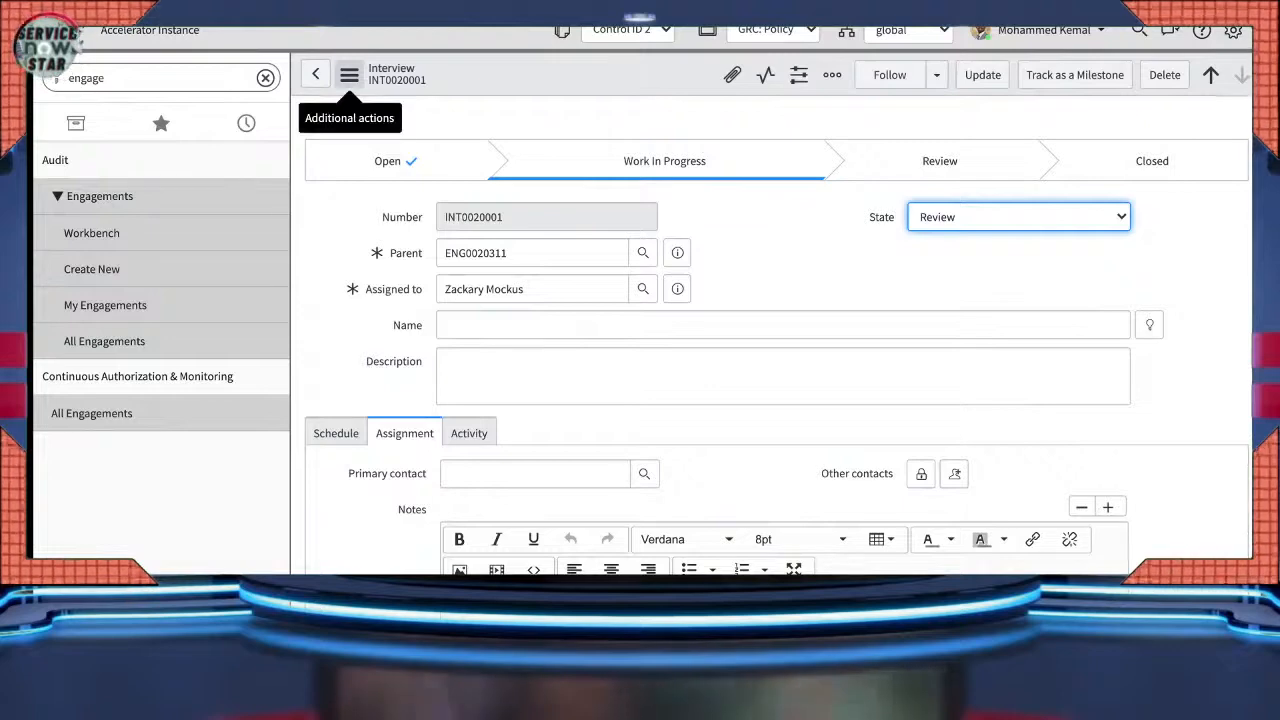
left_click(349, 75)
left_click(384, 91)
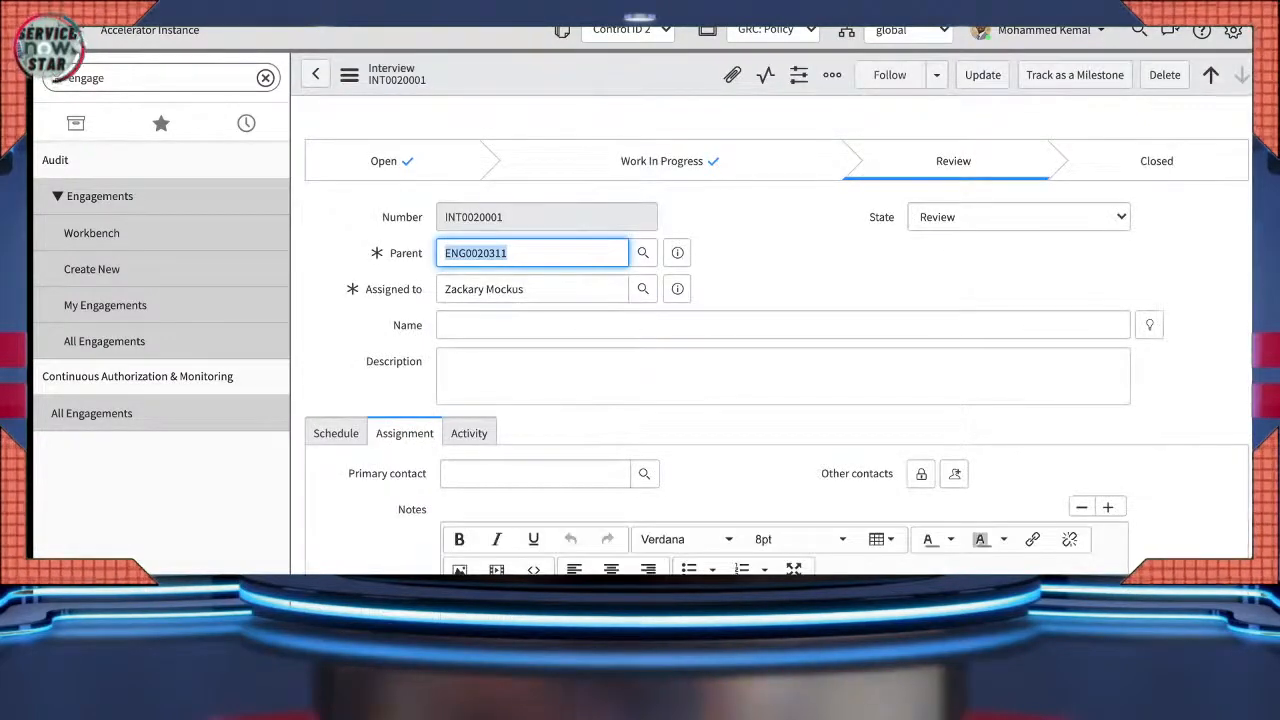
- Set the interview's state to Closed Complete, save it, and return to the Demo Engagement record
left_click(1018, 217)
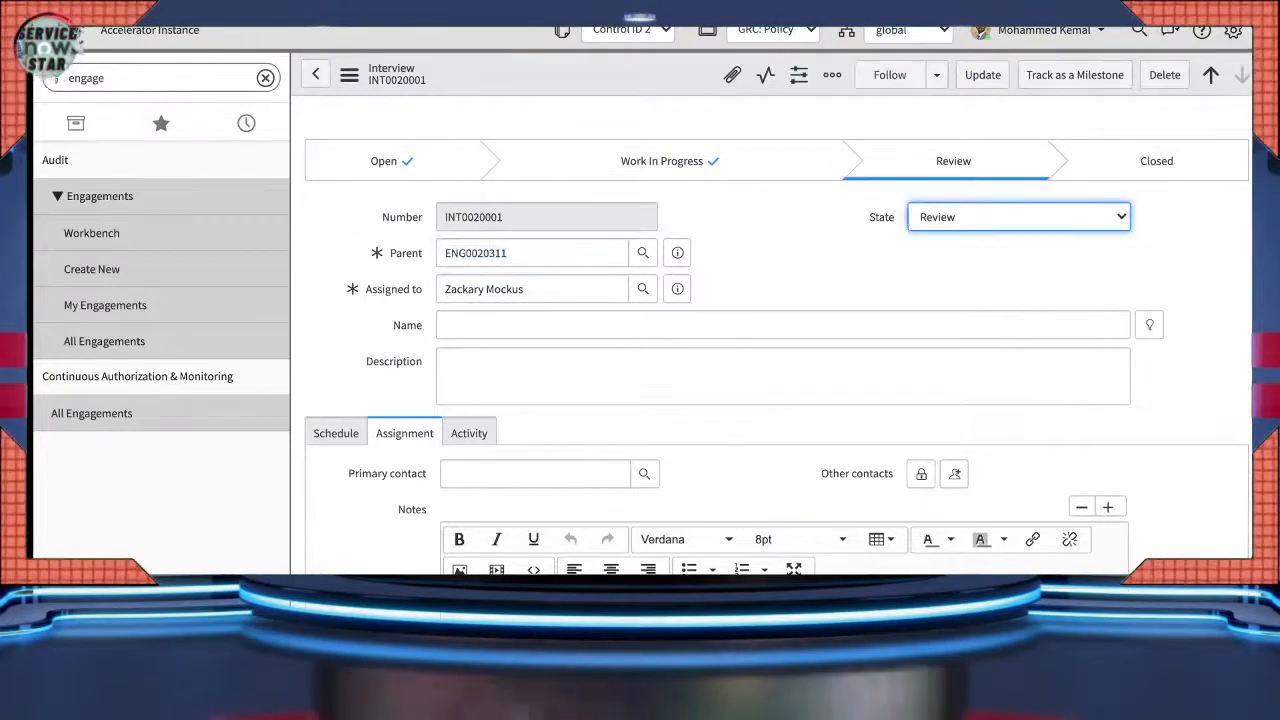
key("Down")
left_click(349, 75)
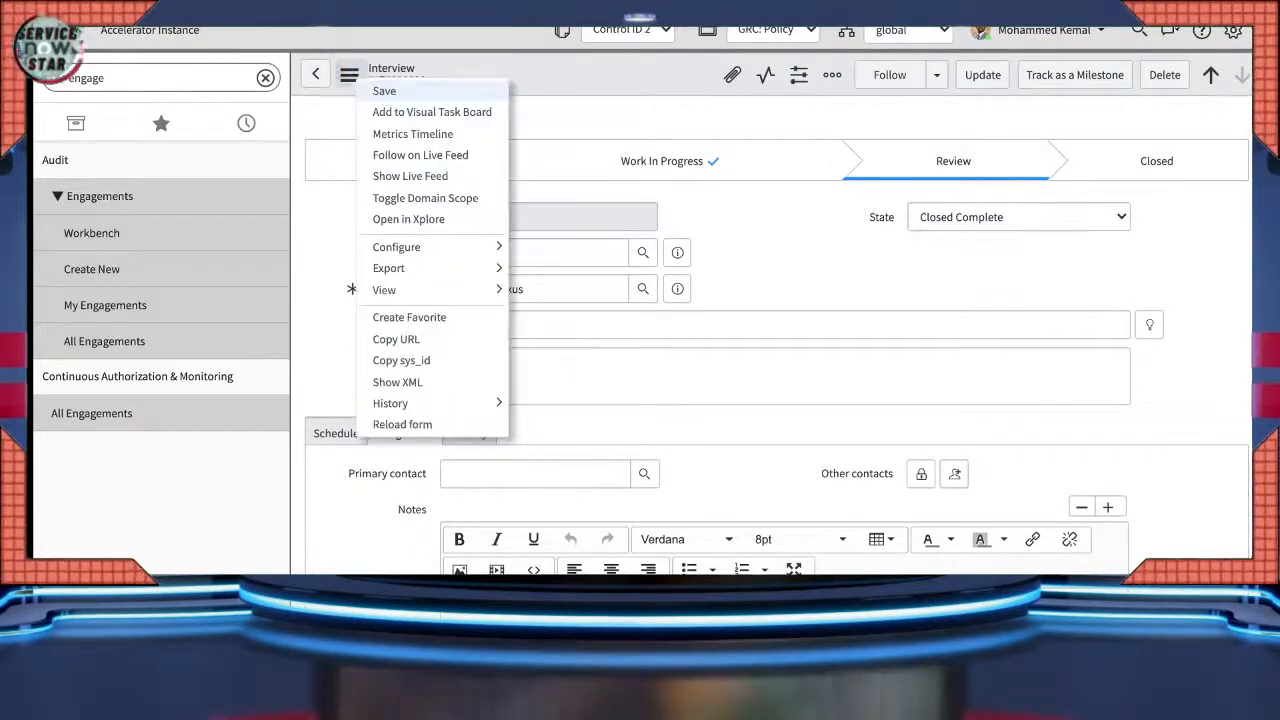
left_click(384, 91)
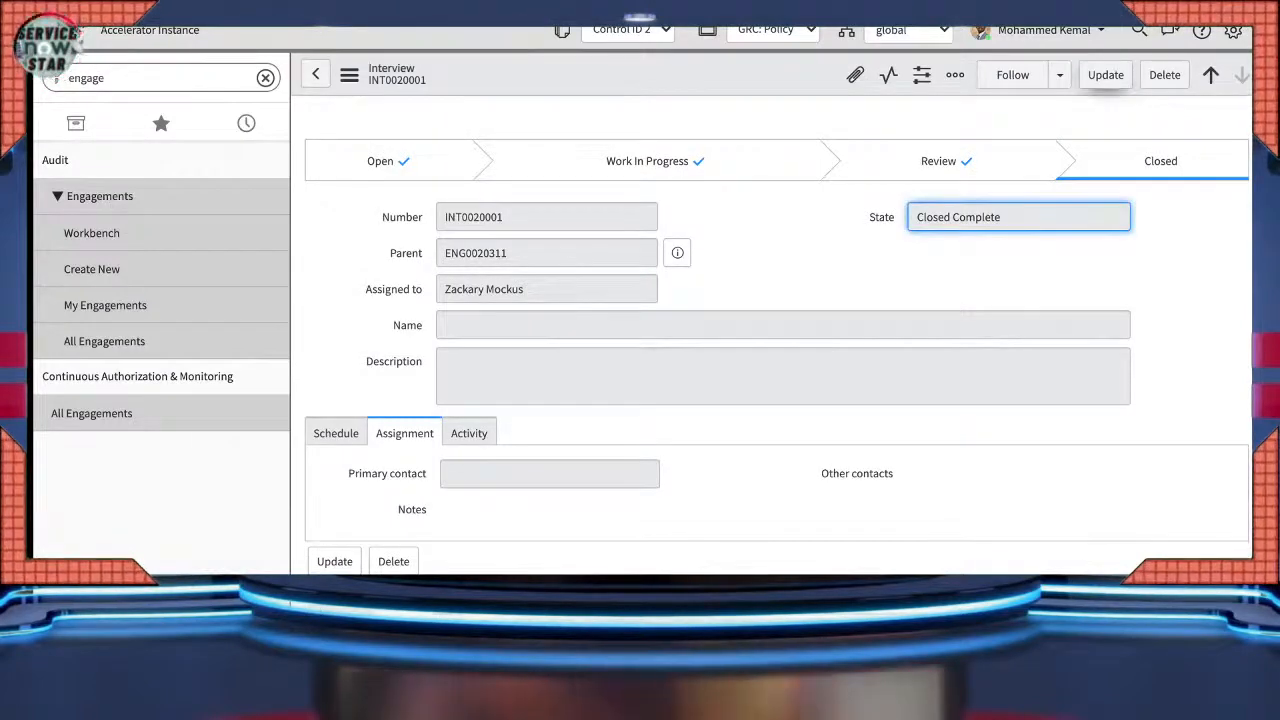
left_click(1105, 74)
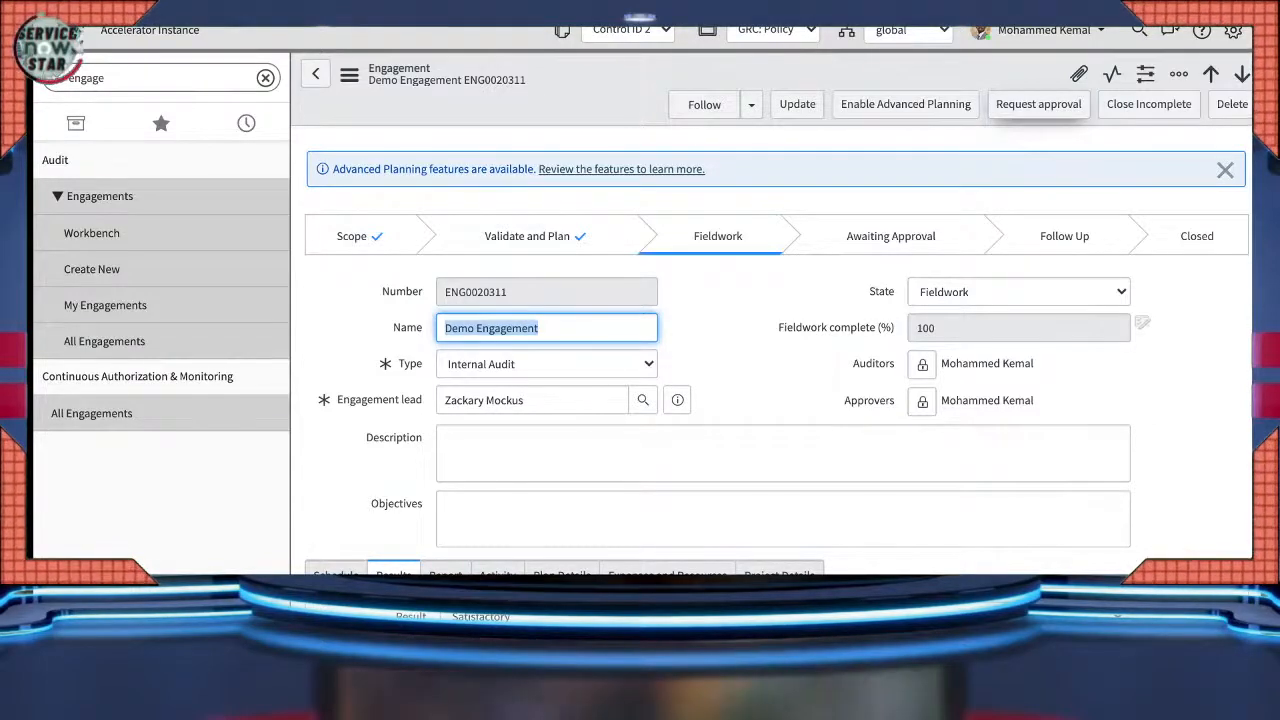
- Request approval for the Demo Engagement and check its report knowledge base and report template
left_click(1038, 104)
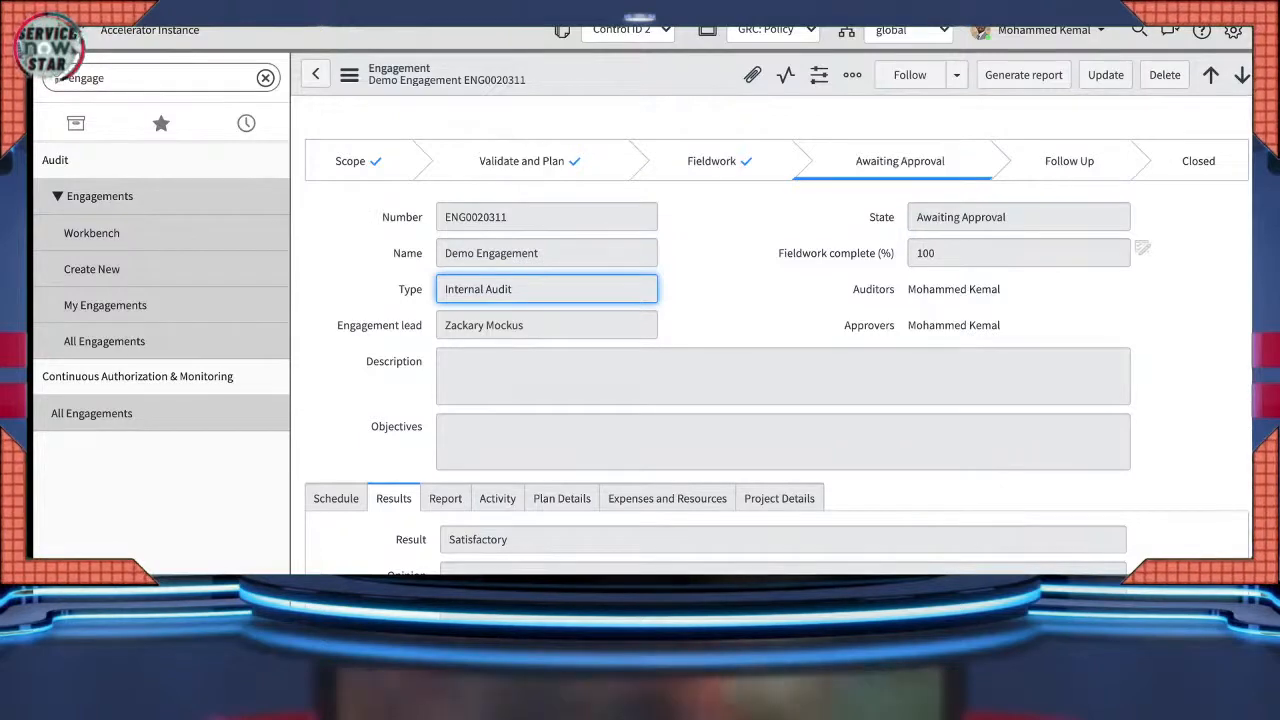
scroll(770, 330, "down", 2)
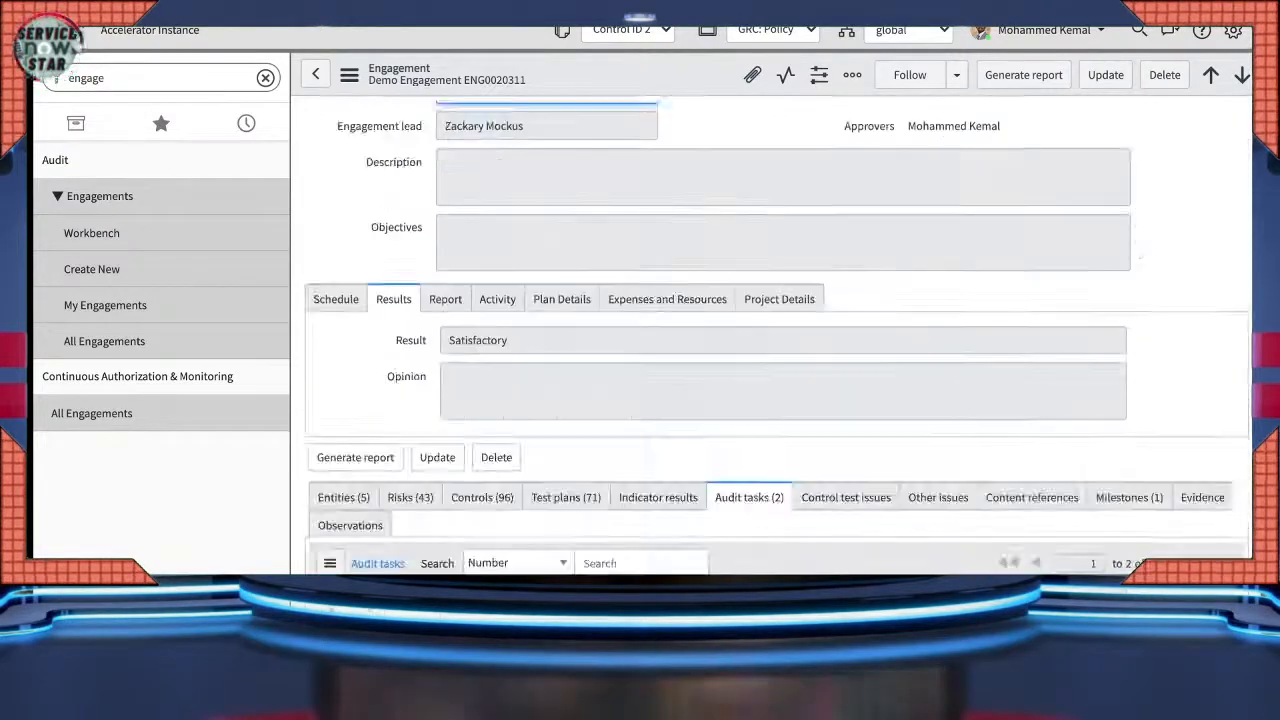
left_click(445, 299)
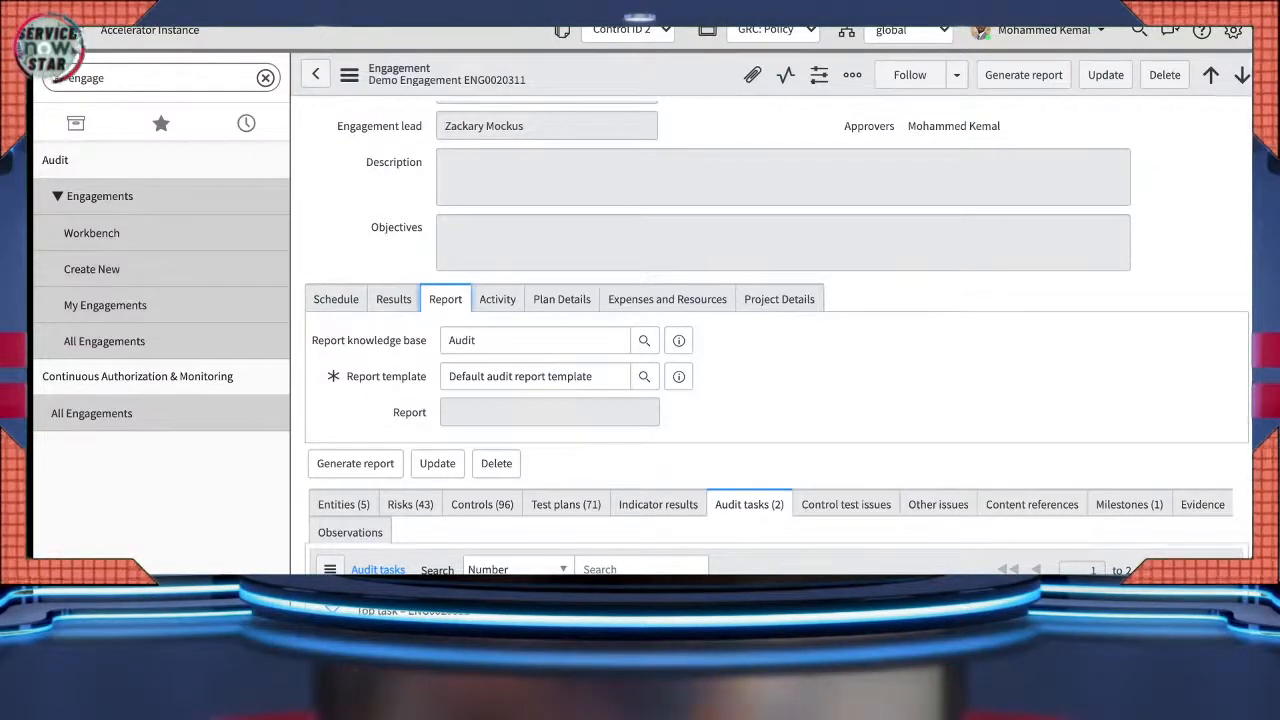
scroll(770, 340, "up", 3)
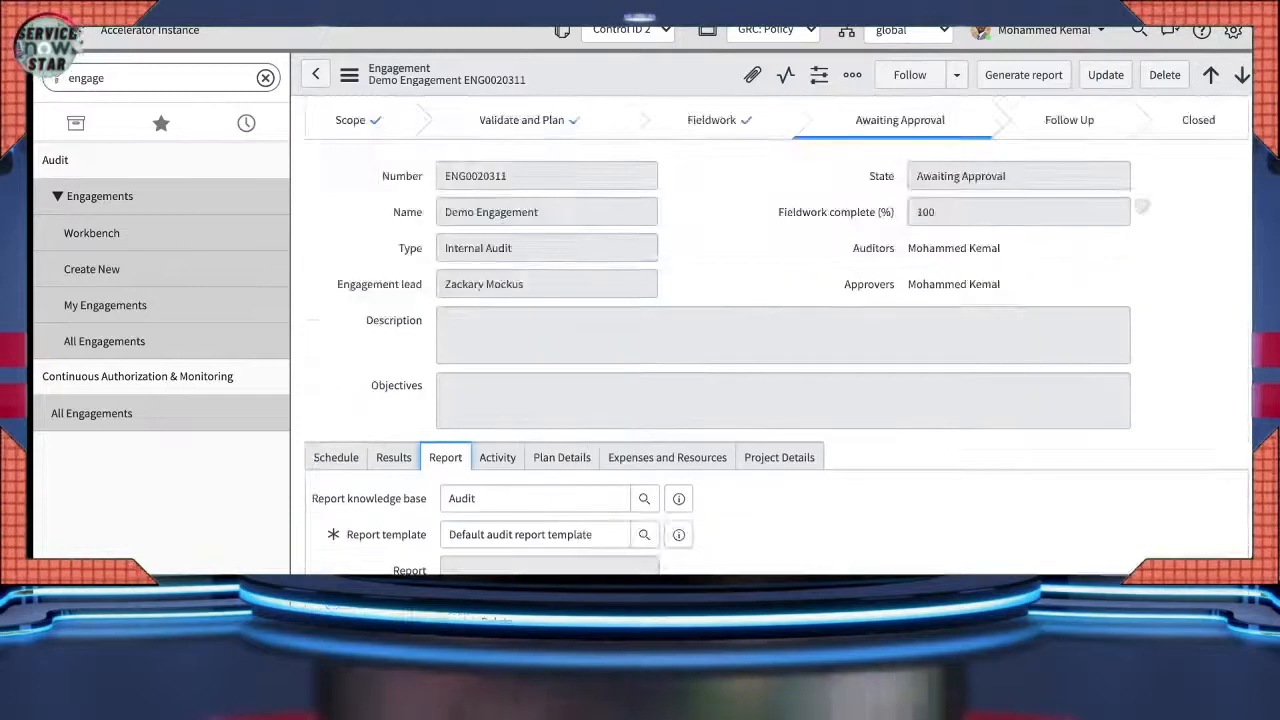
scroll(770, 340, "up", 1)
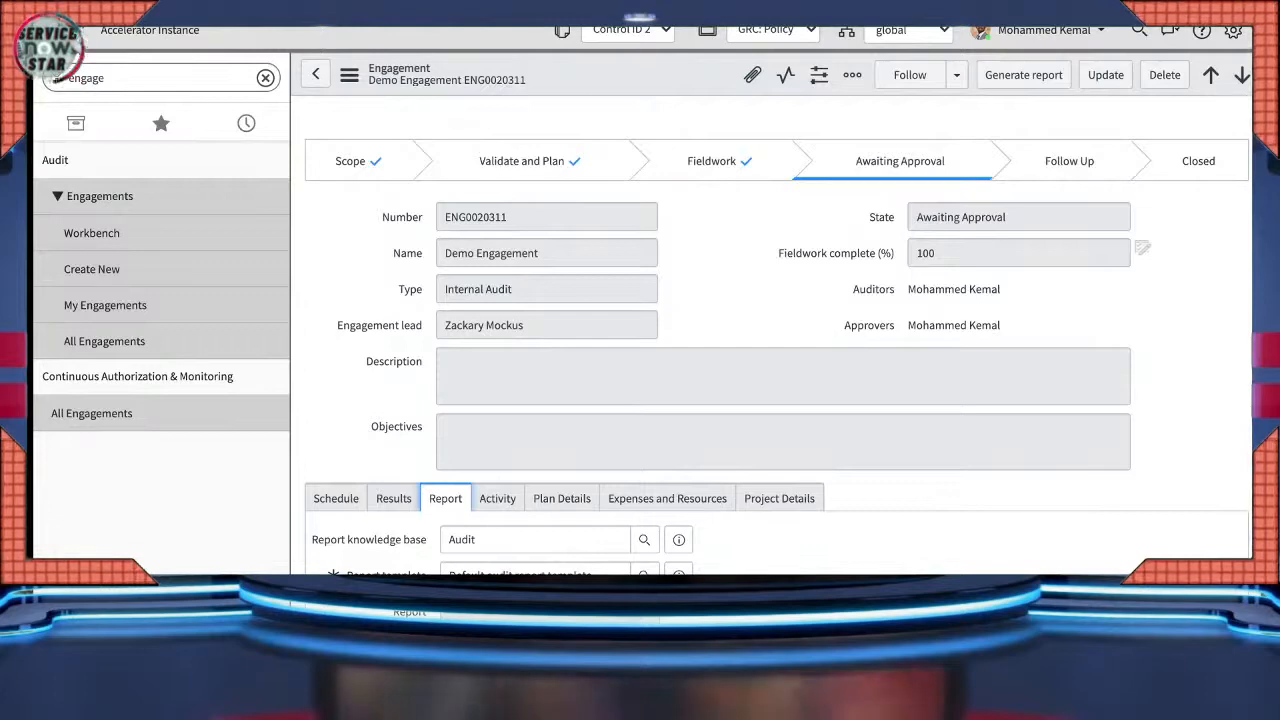
- Generate the Demo Engagement's audit report, read through the draft, close it, and check the report reference on the engagement
left_click(1023, 76)
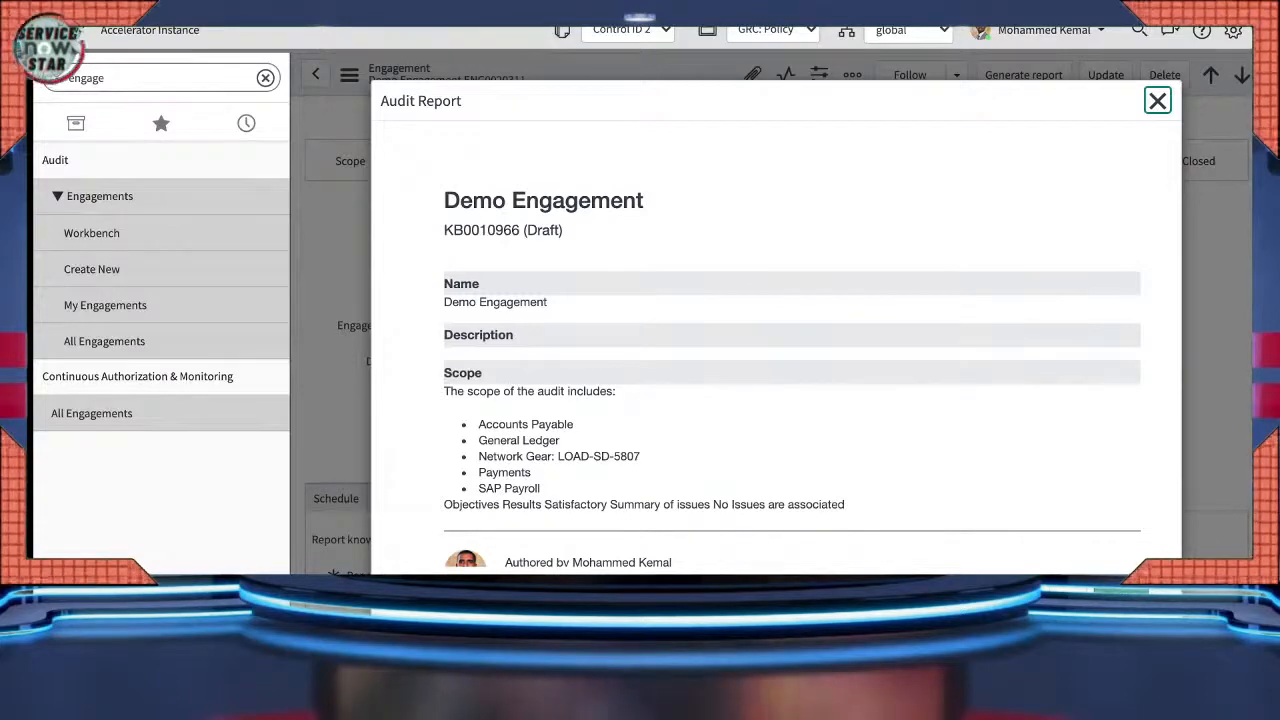
scroll(790, 350, "down", 2)
scroll(790, 350, "up", 2)
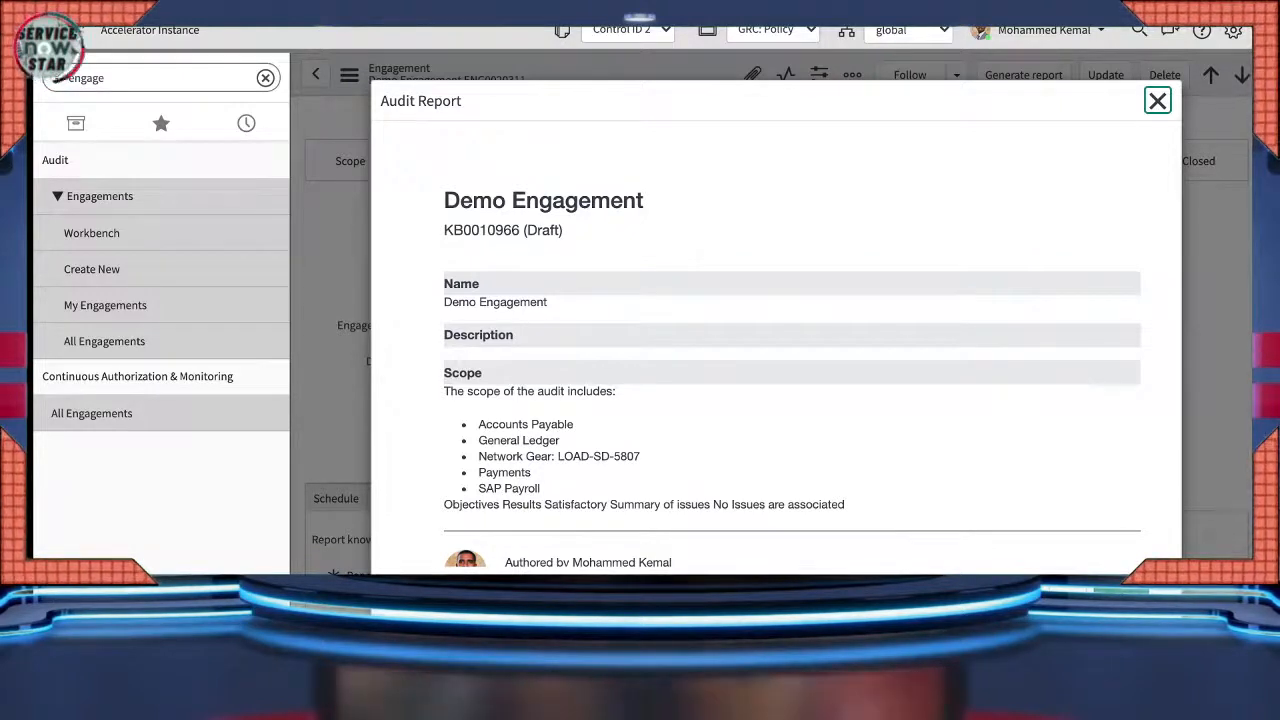
scroll(776, 350, "down", 1)
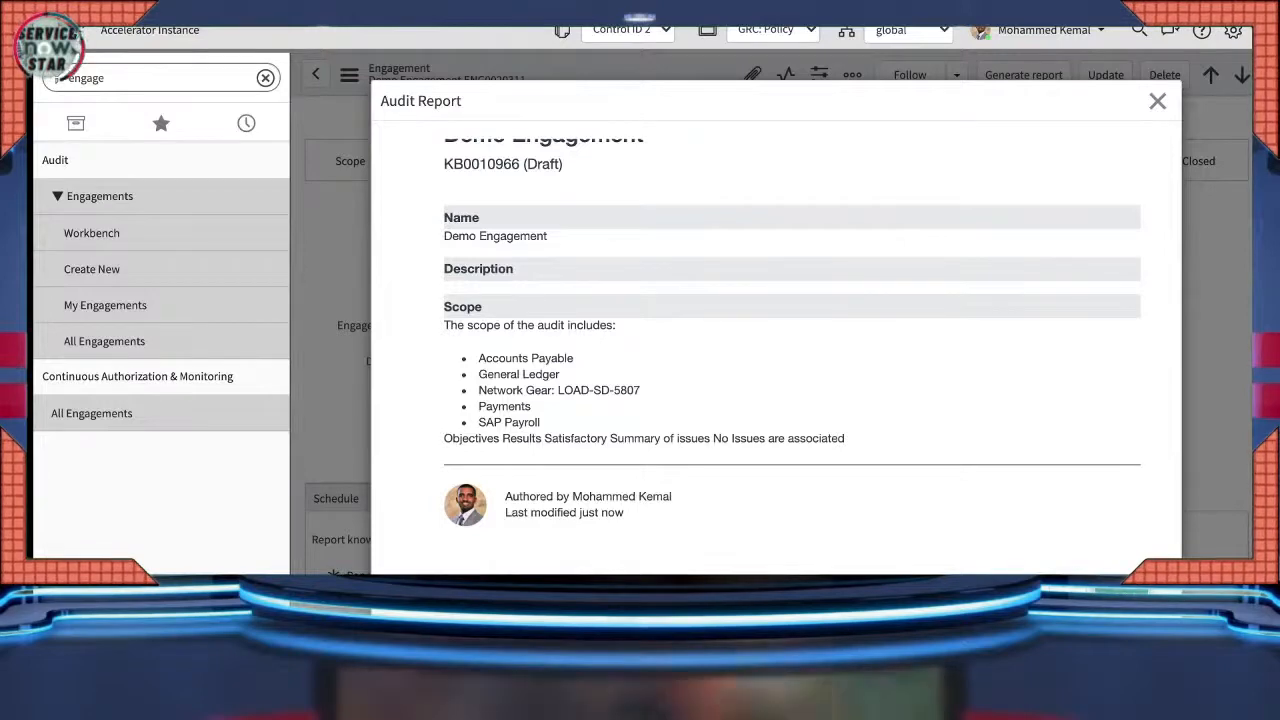
left_click(1157, 101)
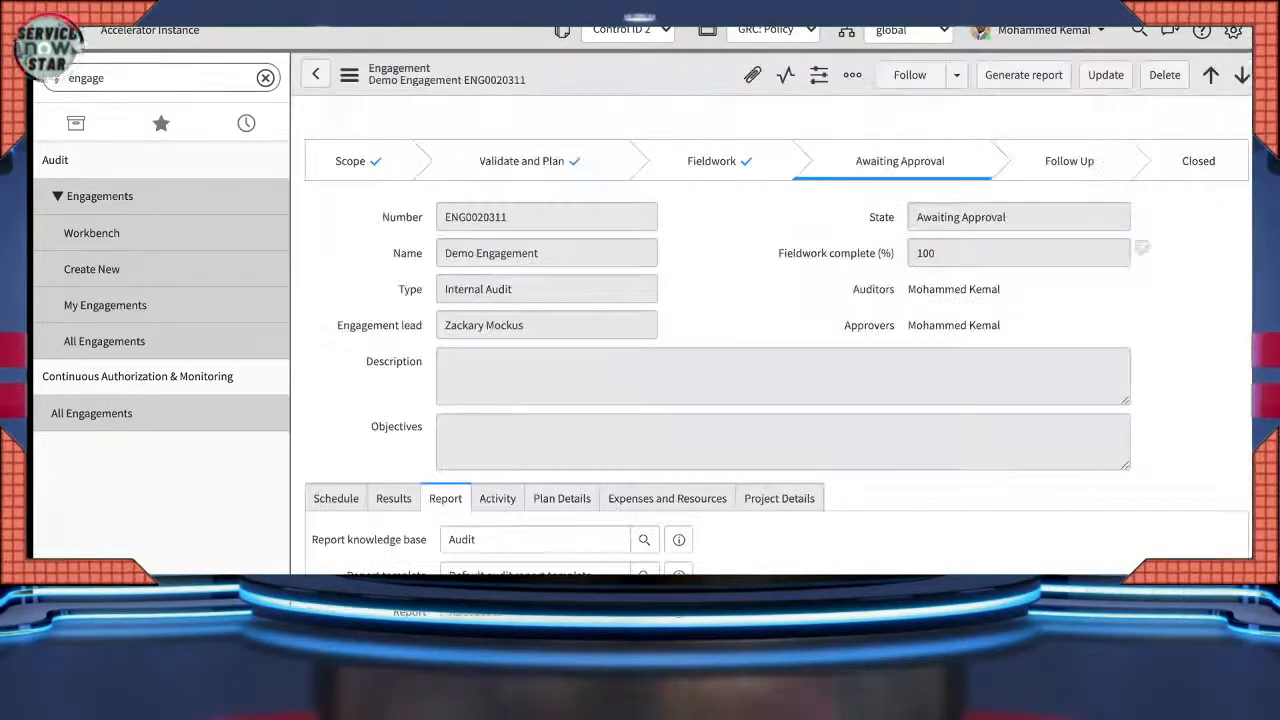
scroll(777, 350, "down", 1)
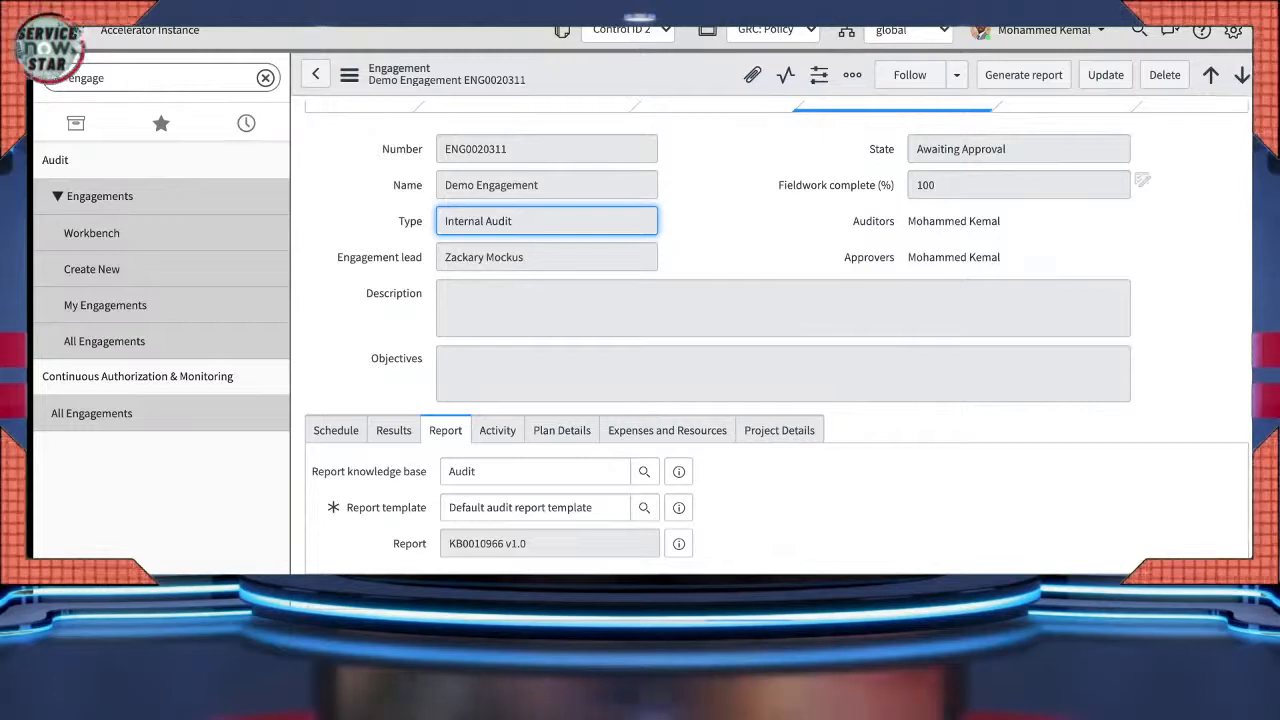
scroll(777, 350, "up", 1)
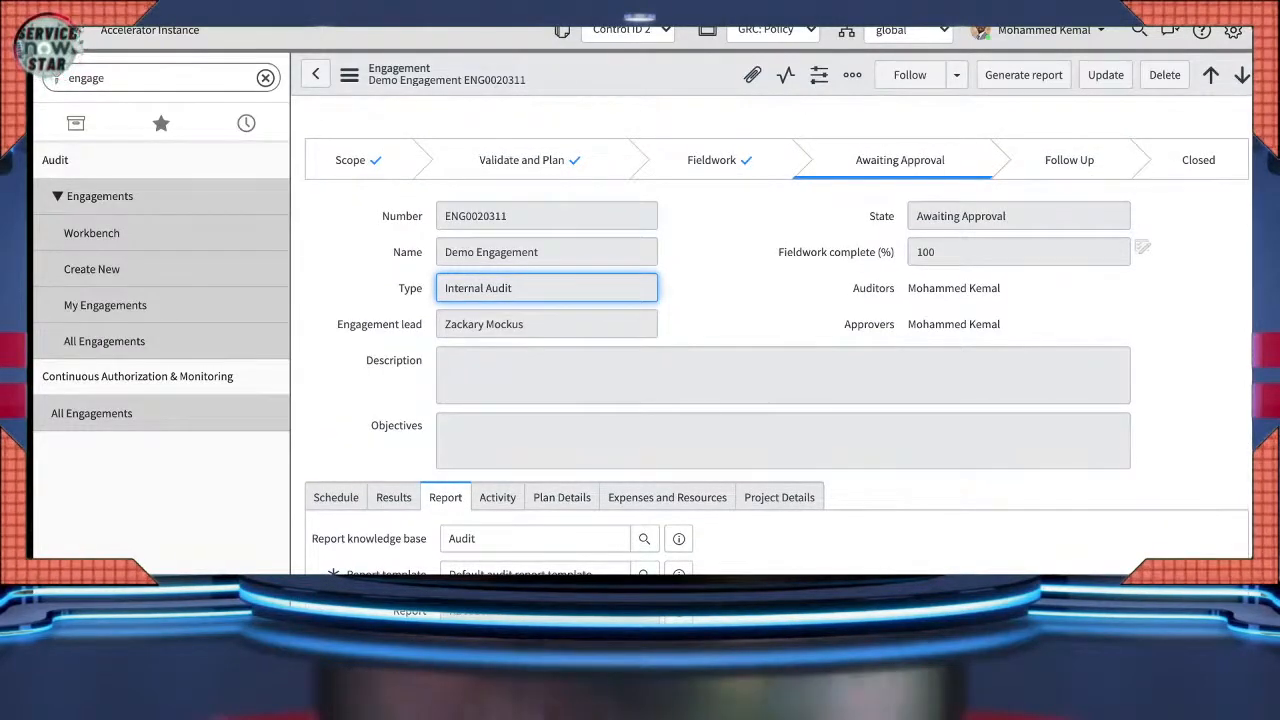
scroll(777, 350, "down", 1)
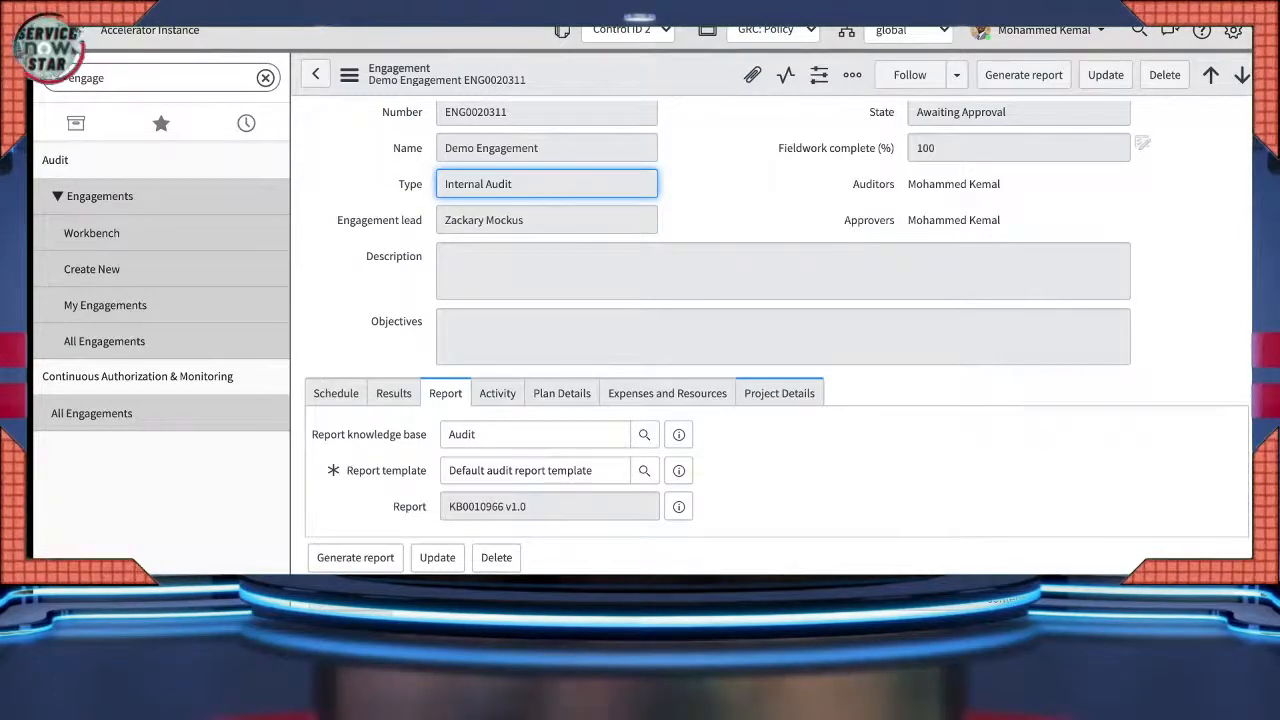
scroll(777, 350, "up", 1)
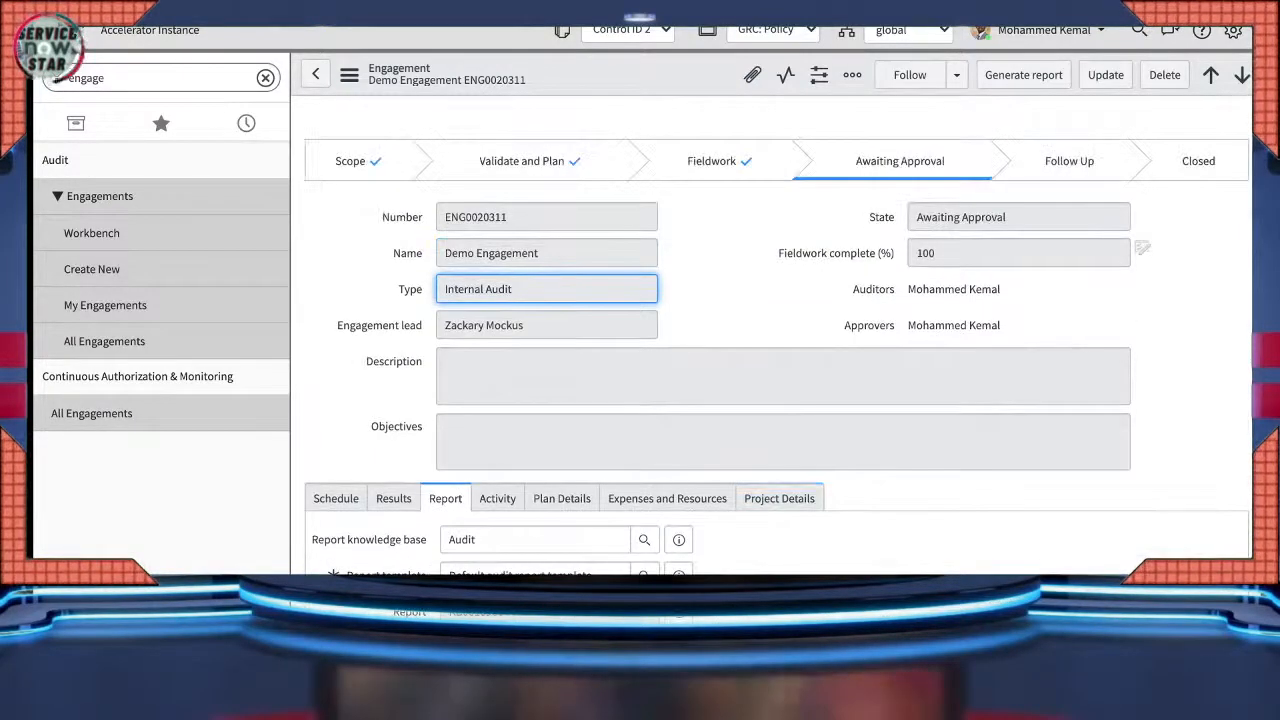
- Search the navigator for "my approval" and open the approvals list for audit evidence requests
double_click(98, 78)
type("m")
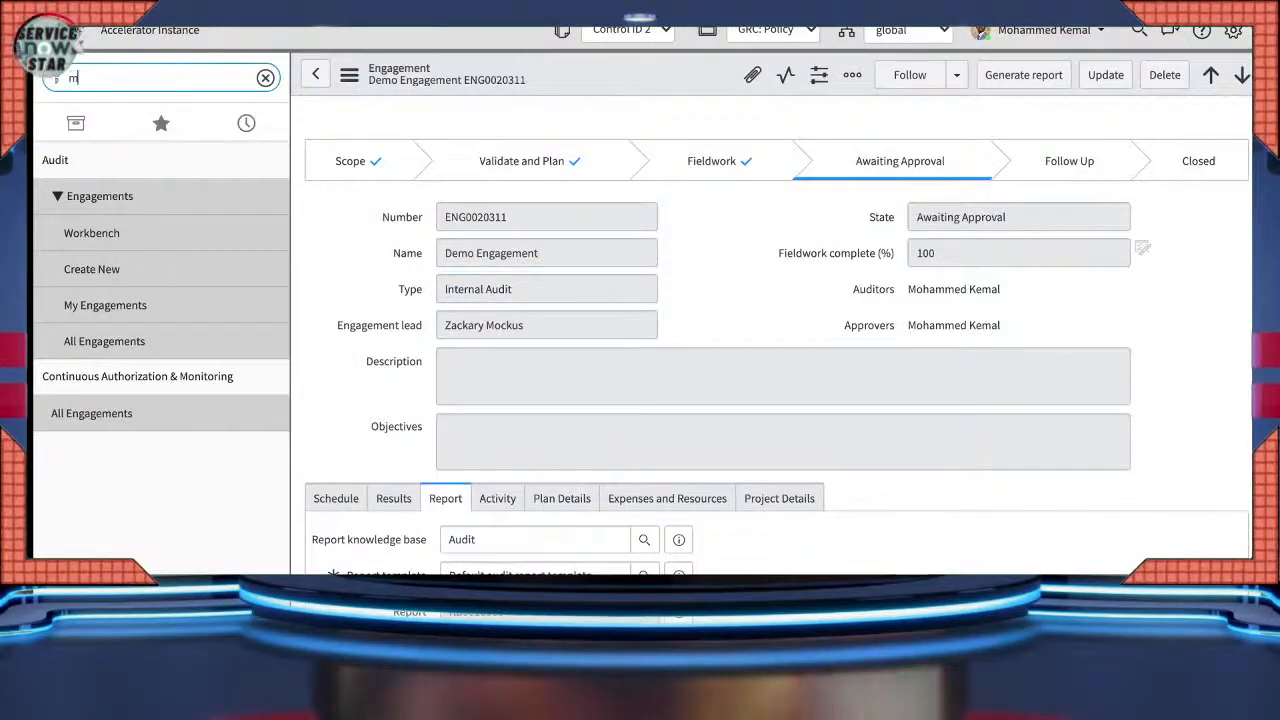
type("y approv")
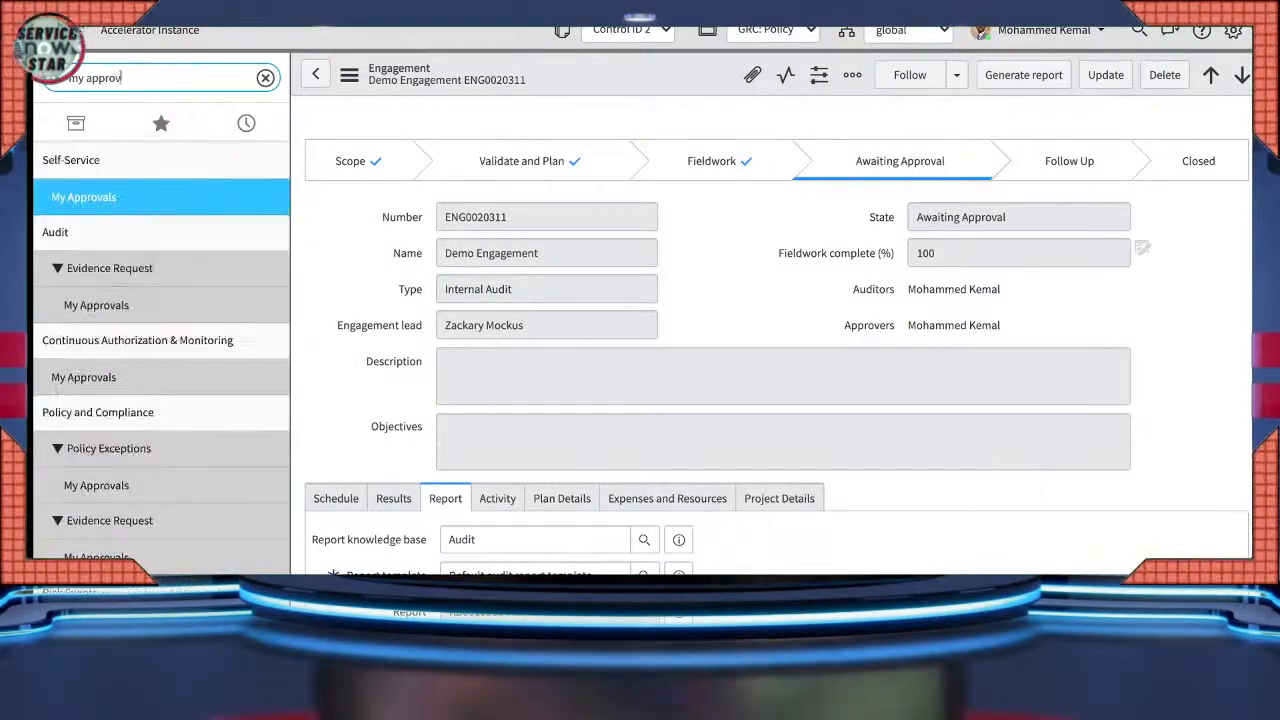
type("al")
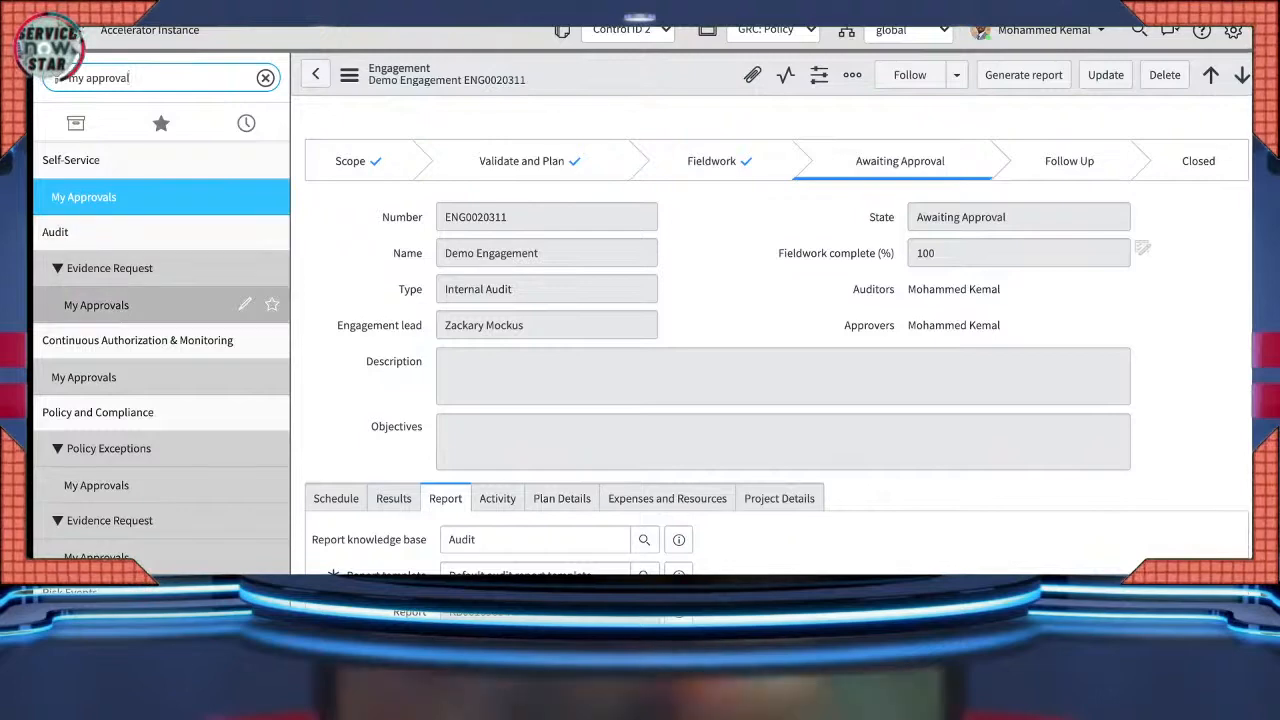
left_click(97, 305)
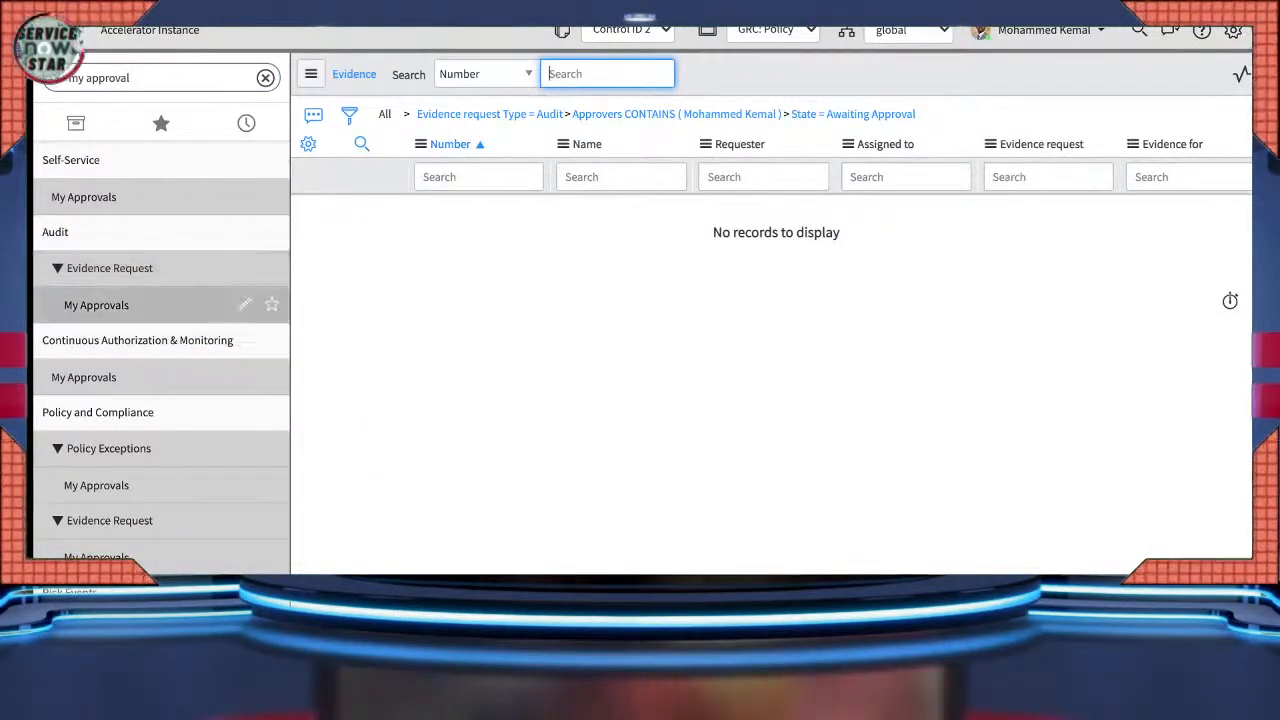
- Look through the other approval modules found and open the Self-Service approvals list
scroll(160, 400, "down", 1)
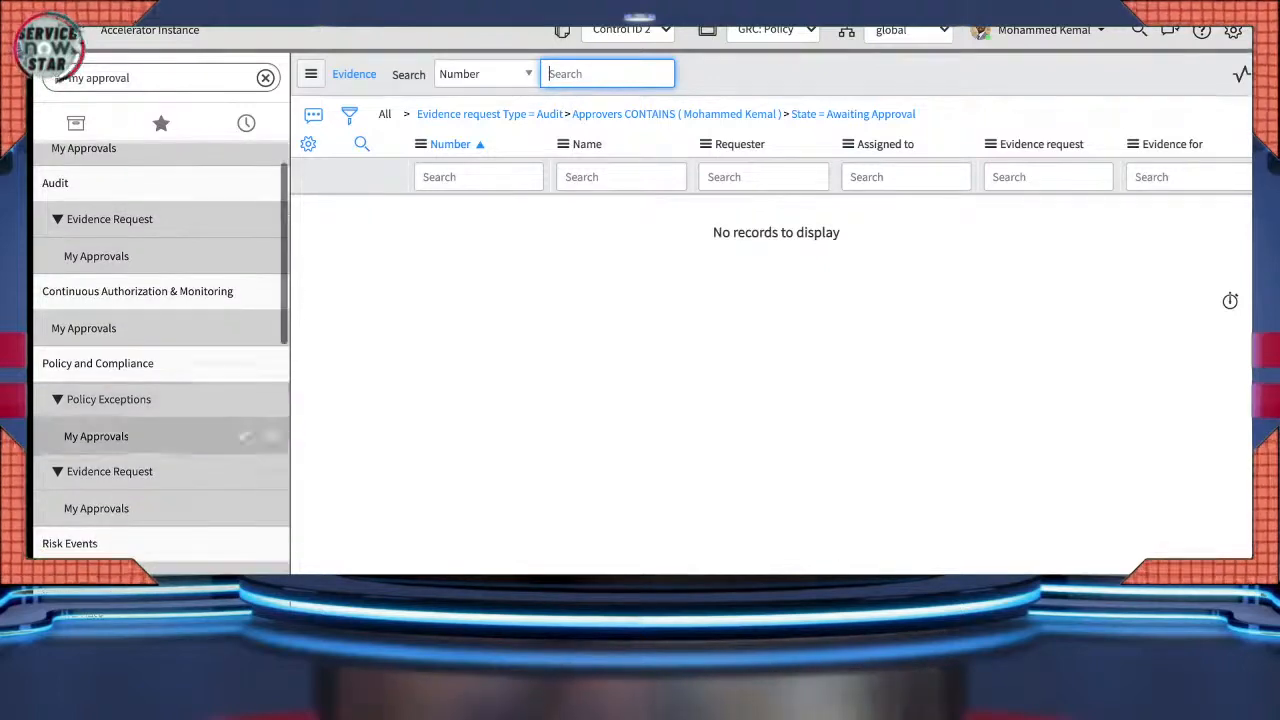
scroll(160, 460, "down", 5)
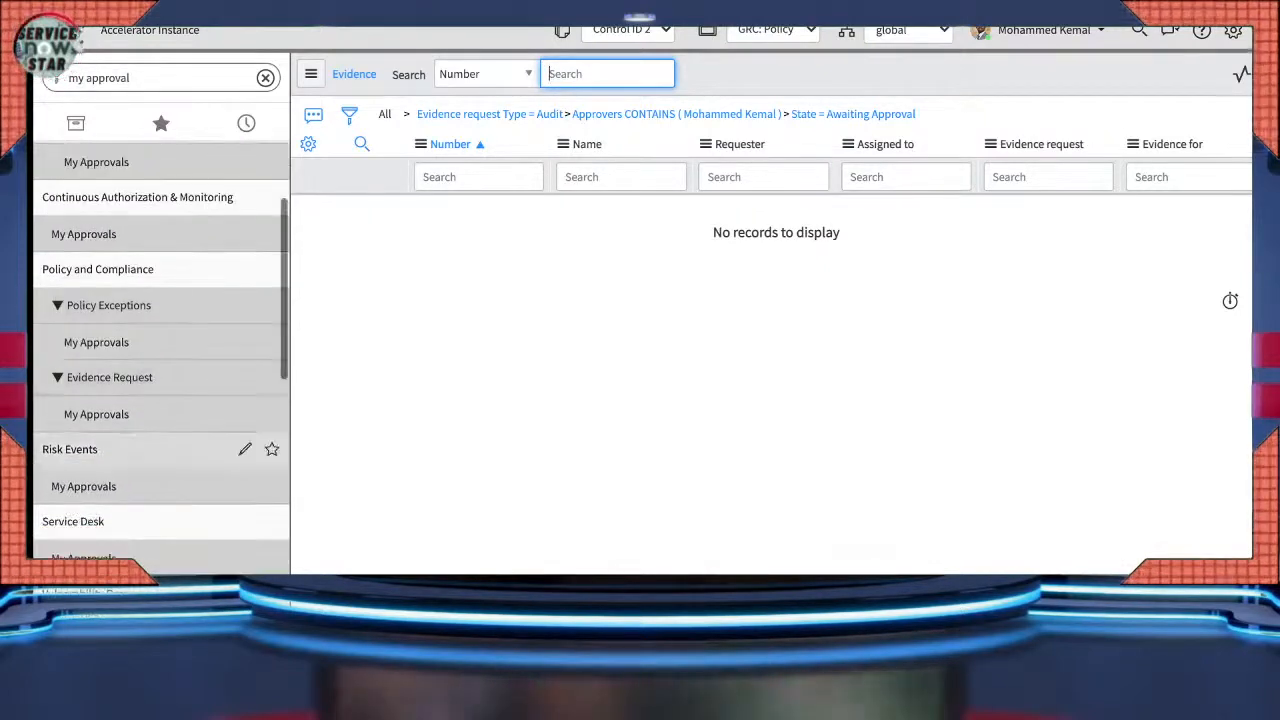
scroll(160, 420, "down", 3)
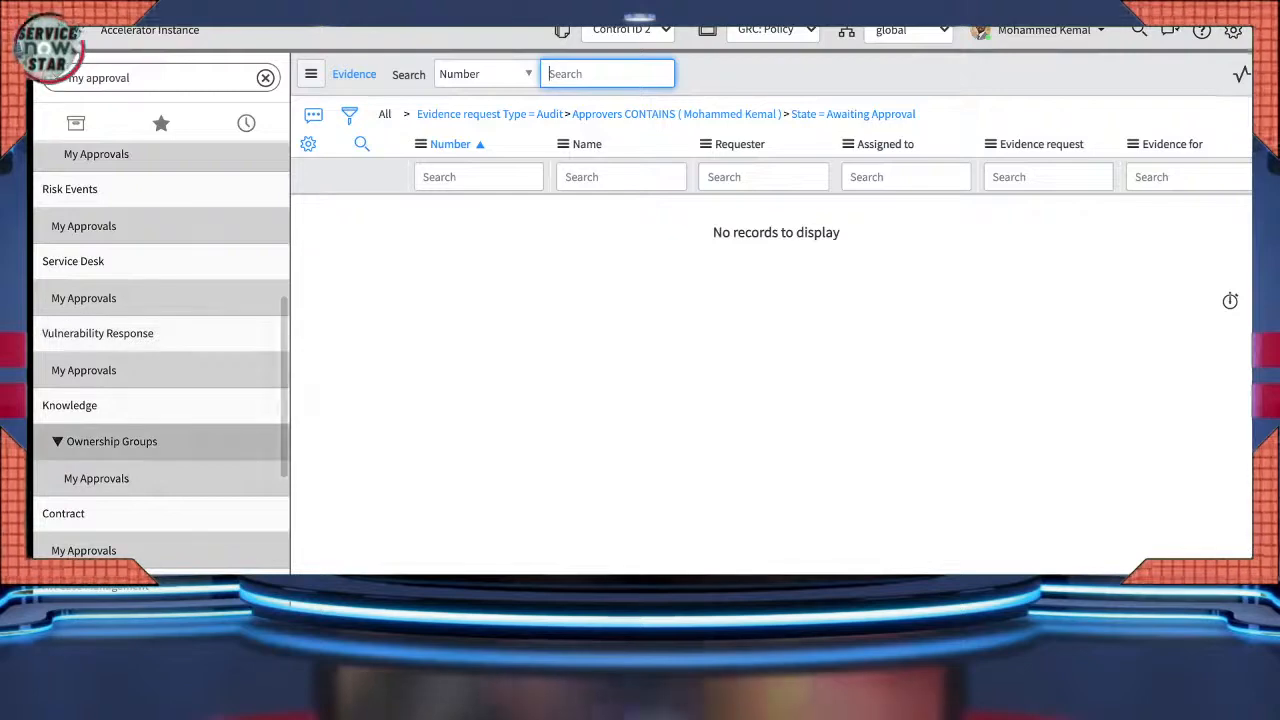
scroll(160, 300, "down", 2)
scroll(160, 350, "down", 6)
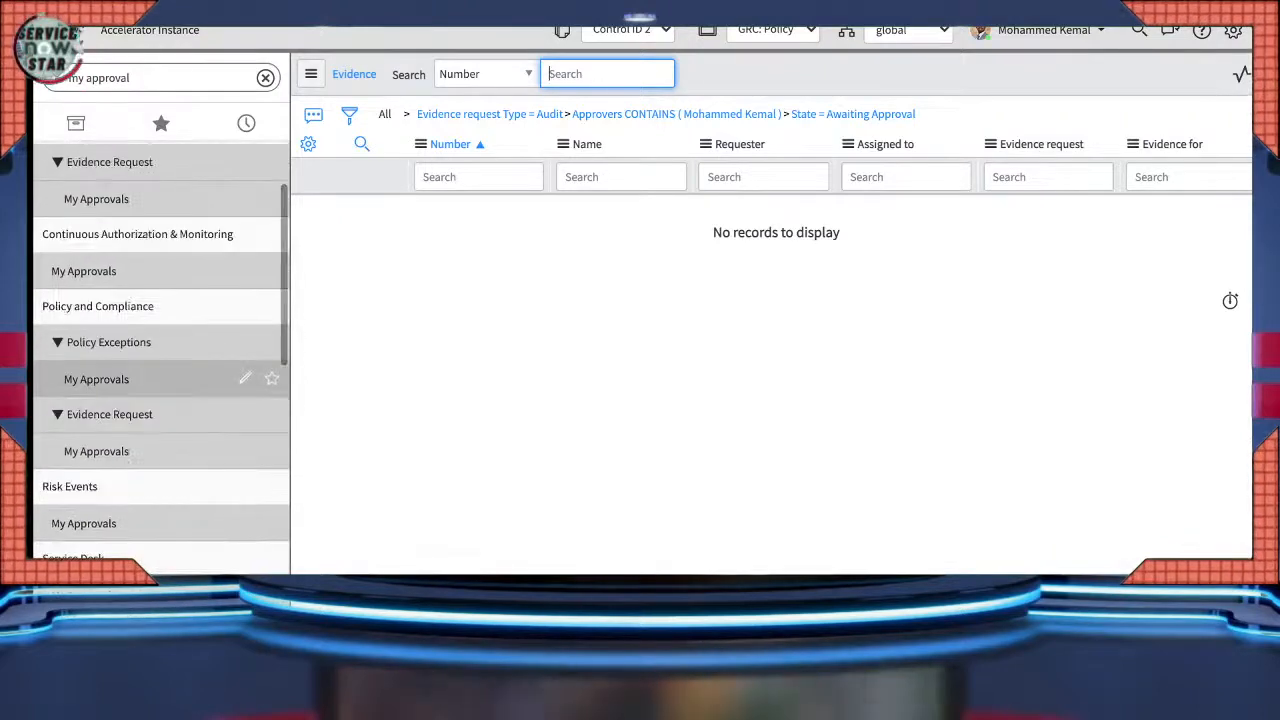
scroll(160, 340, "up", 3)
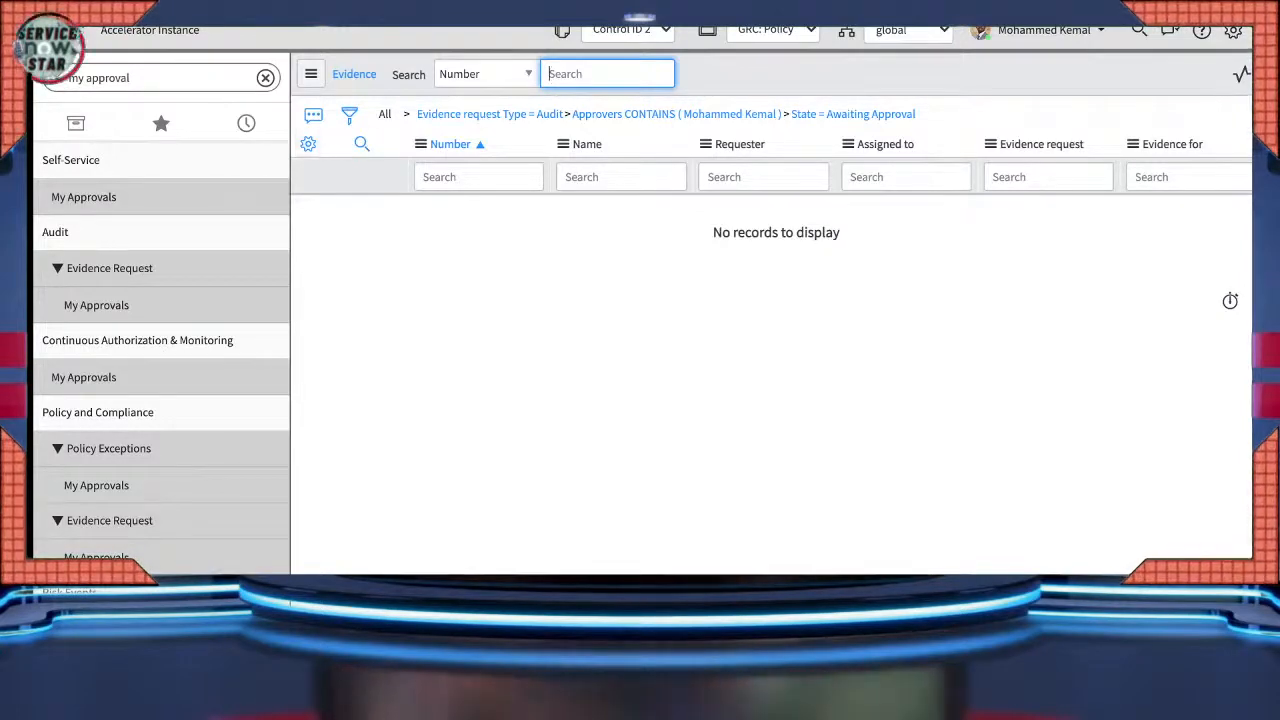
left_click(150, 197)
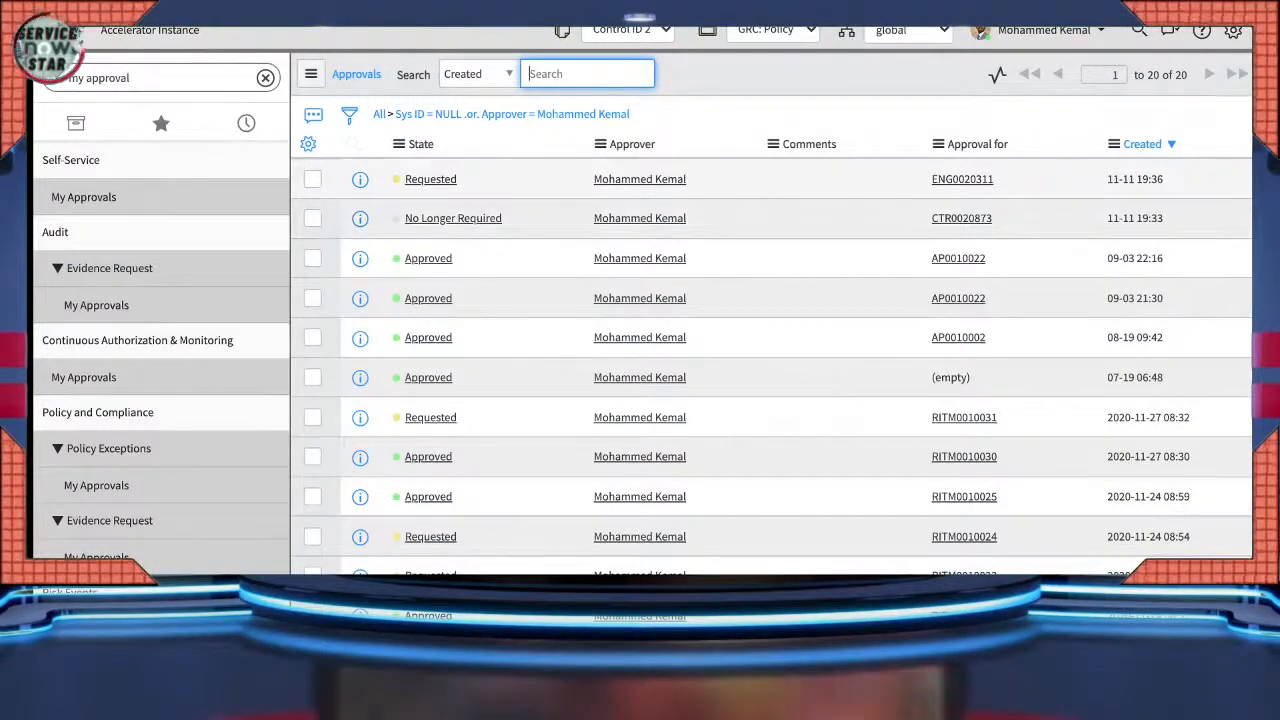
- Open the requested approval record for the Demo Engagement and review the summary of the item being approved
left_click(430, 180)
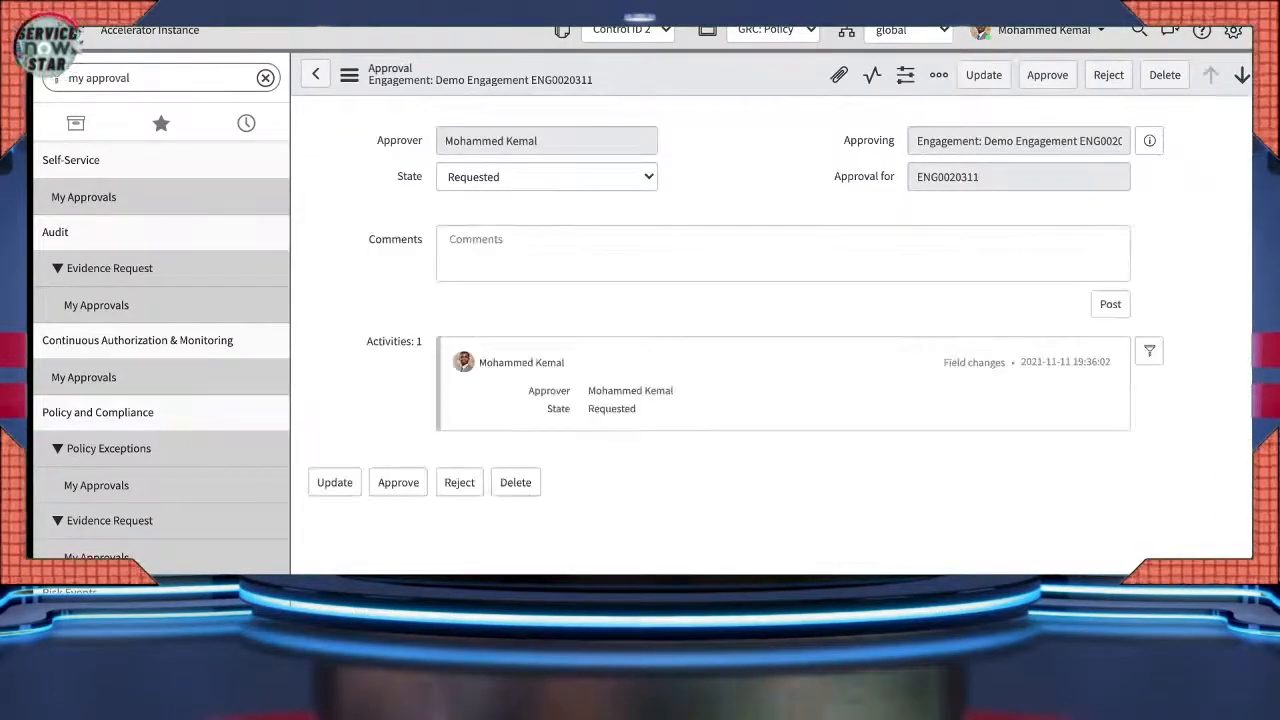
scroll(770, 340, "down", 3)
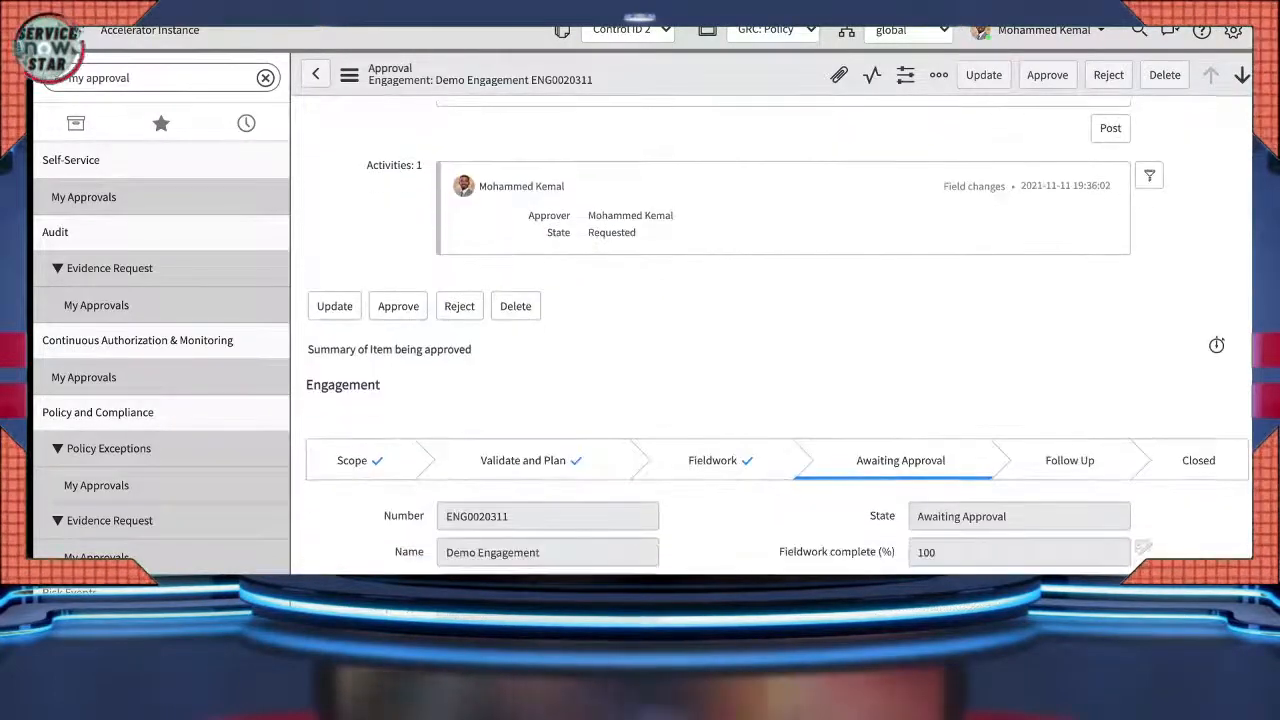
scroll(770, 340, "up", 3)
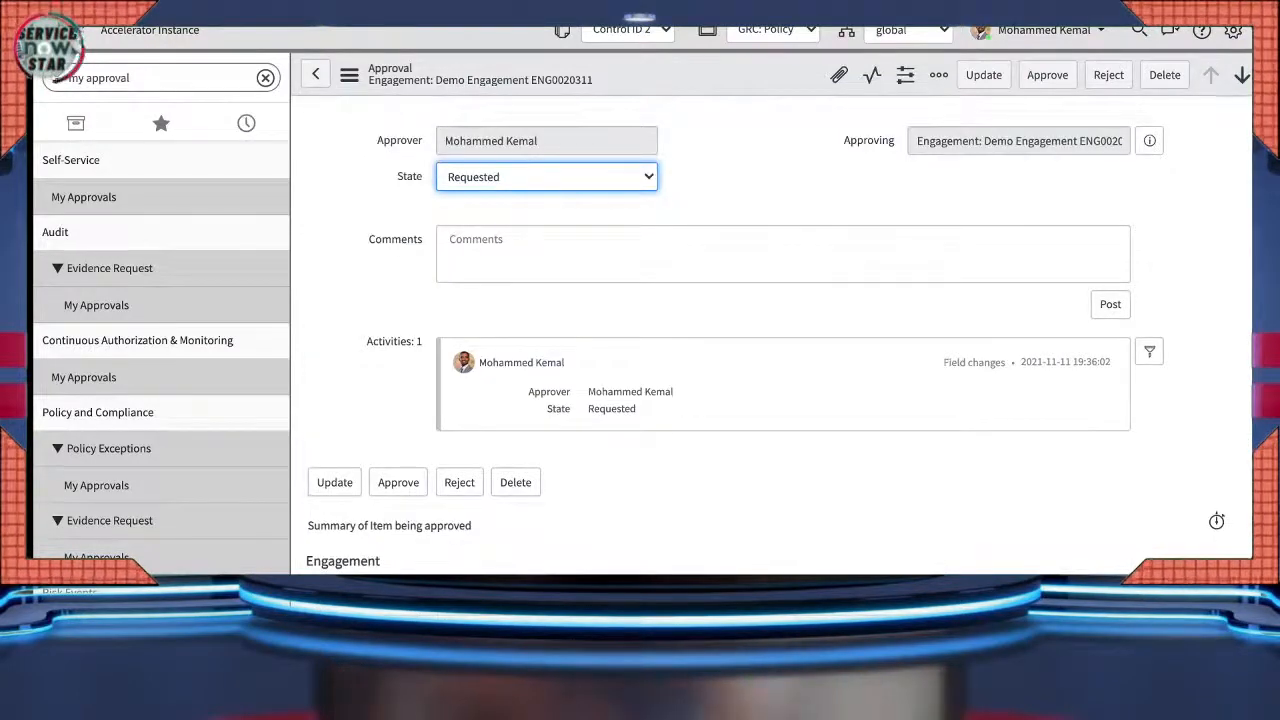
- Enter the comment "This shows how great you all done!" on the approval and approve the Demo Engagement
left_click(700, 254)
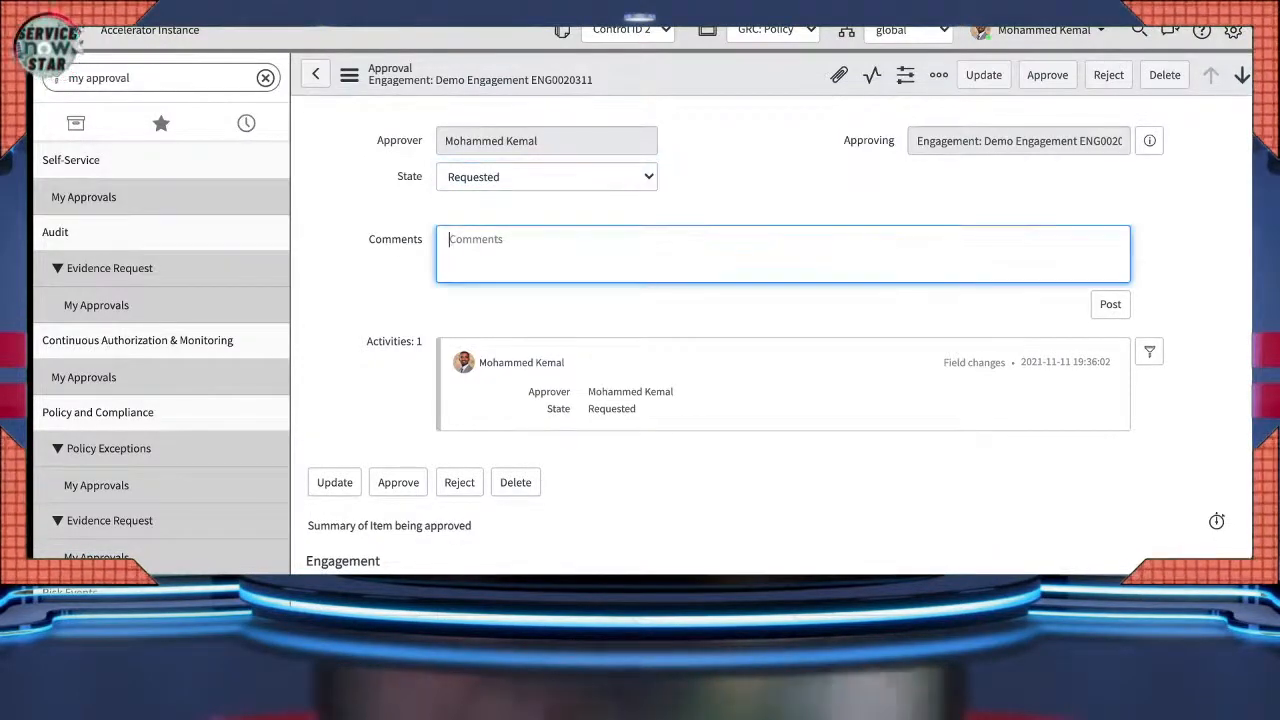
type("This is")
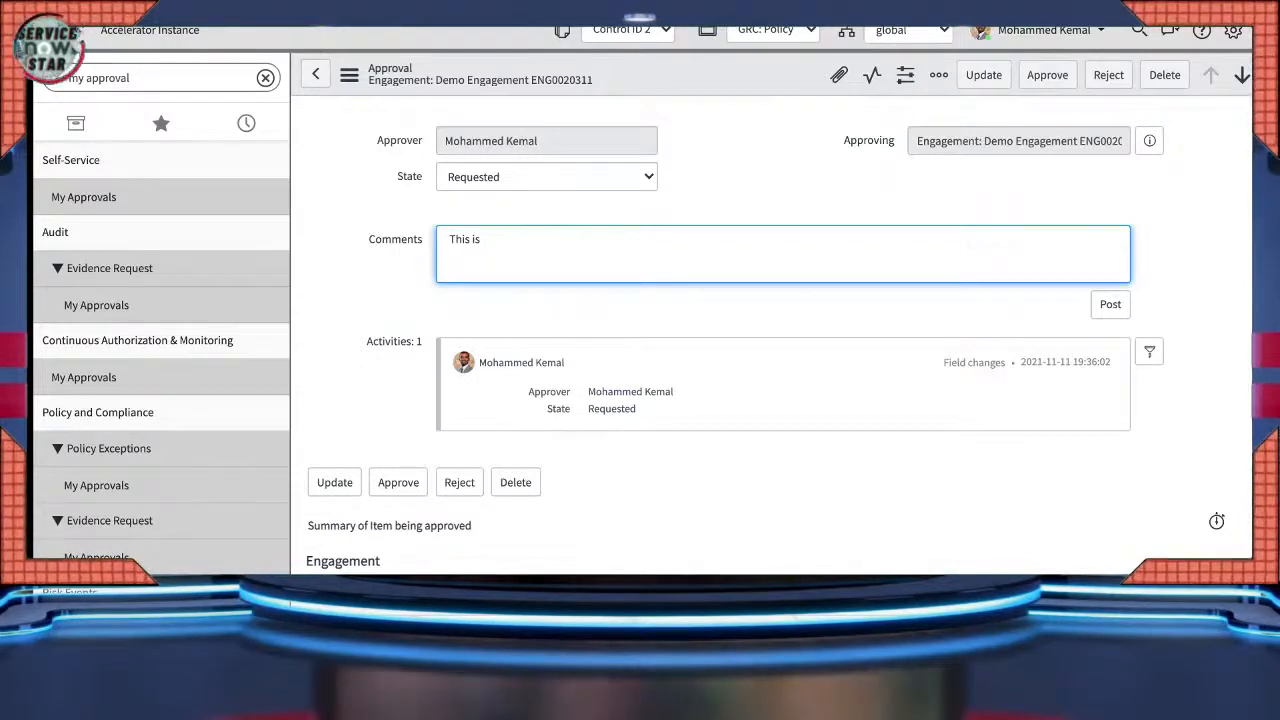
key("BackSpace")
key("BackSpace")
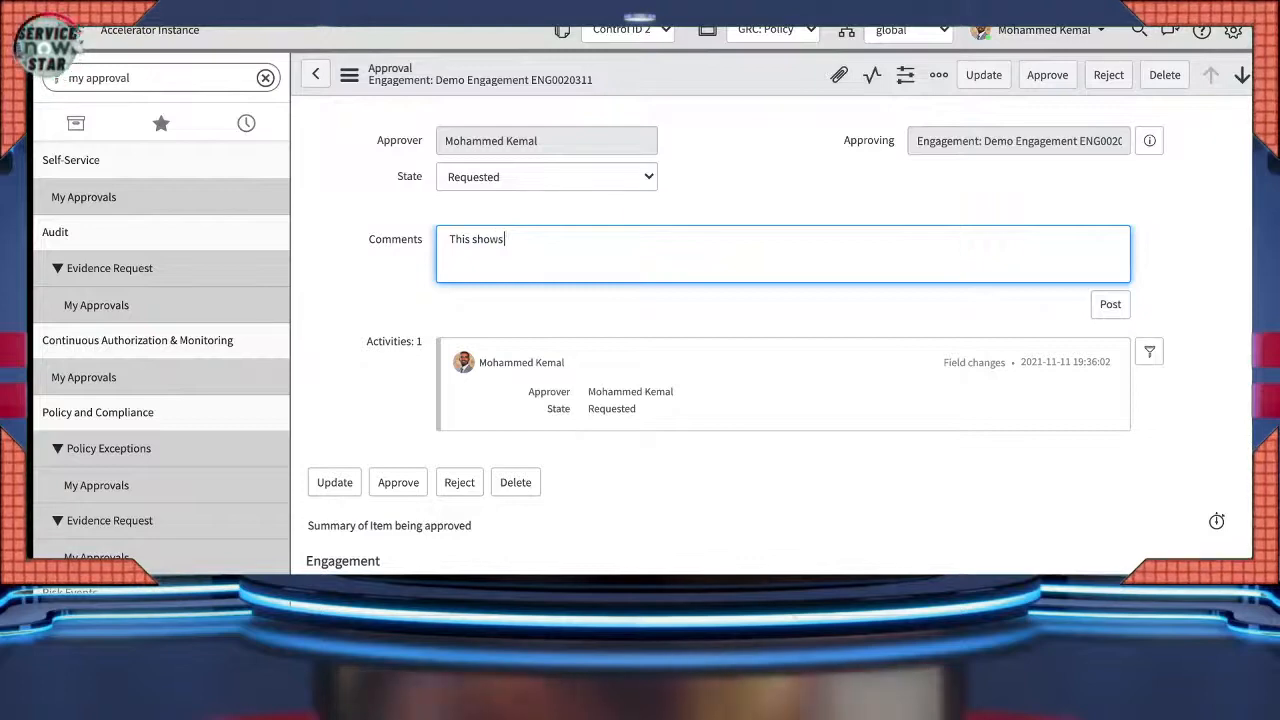
type("shows how great")
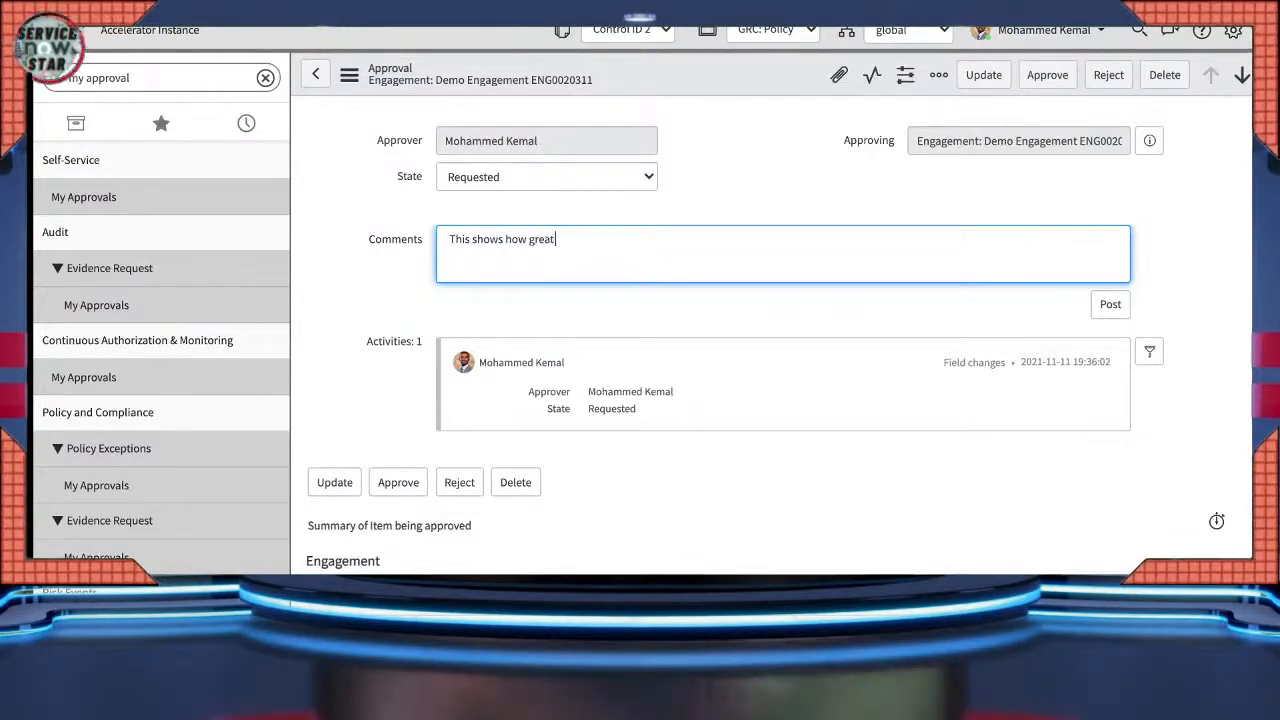
type(" you all")
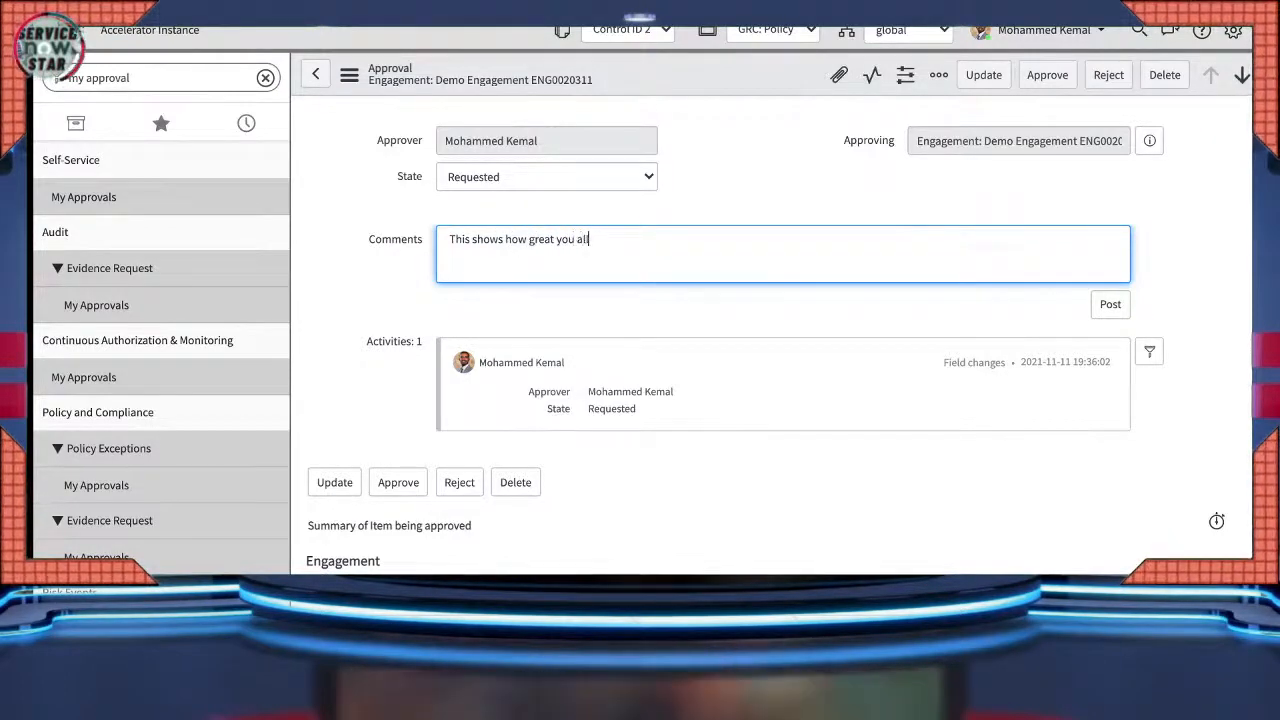
type(" done!")
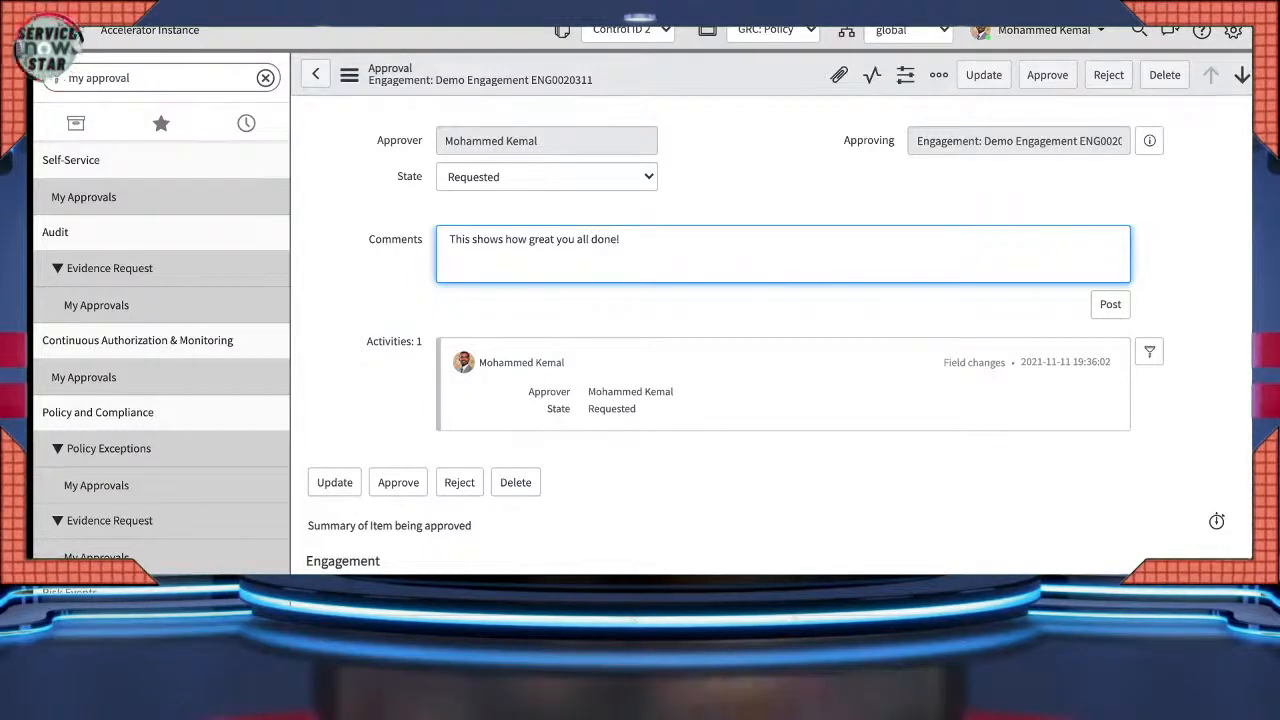
left_click(1047, 74)
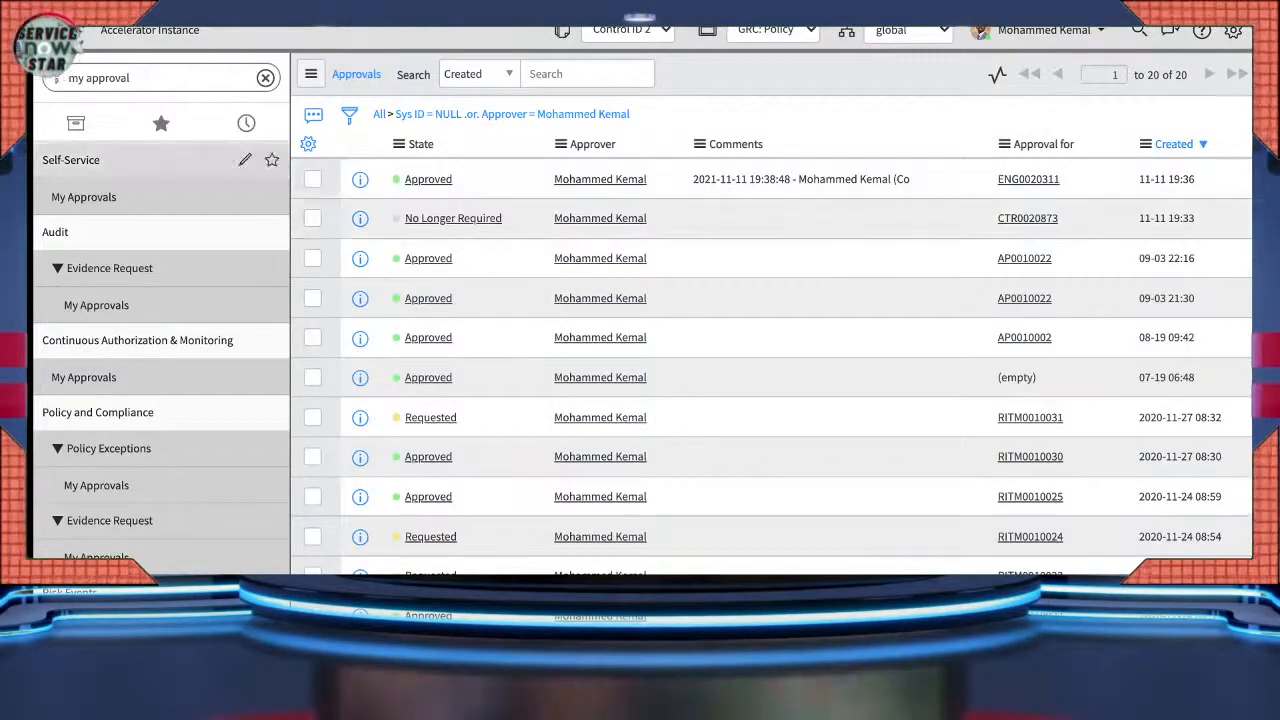
- Reopen the Demo Engagement from the recent history and check its lifecycle stage, report fields and project details
left_click(246, 122)
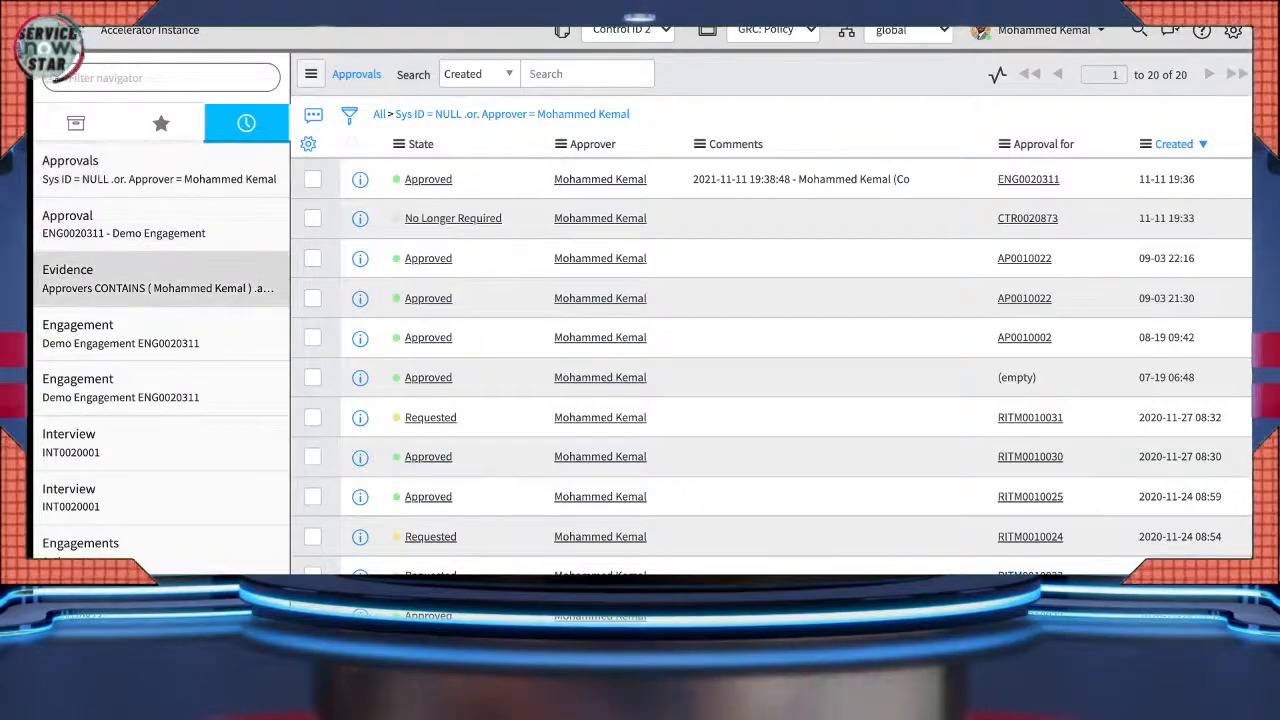
left_click(160, 334)
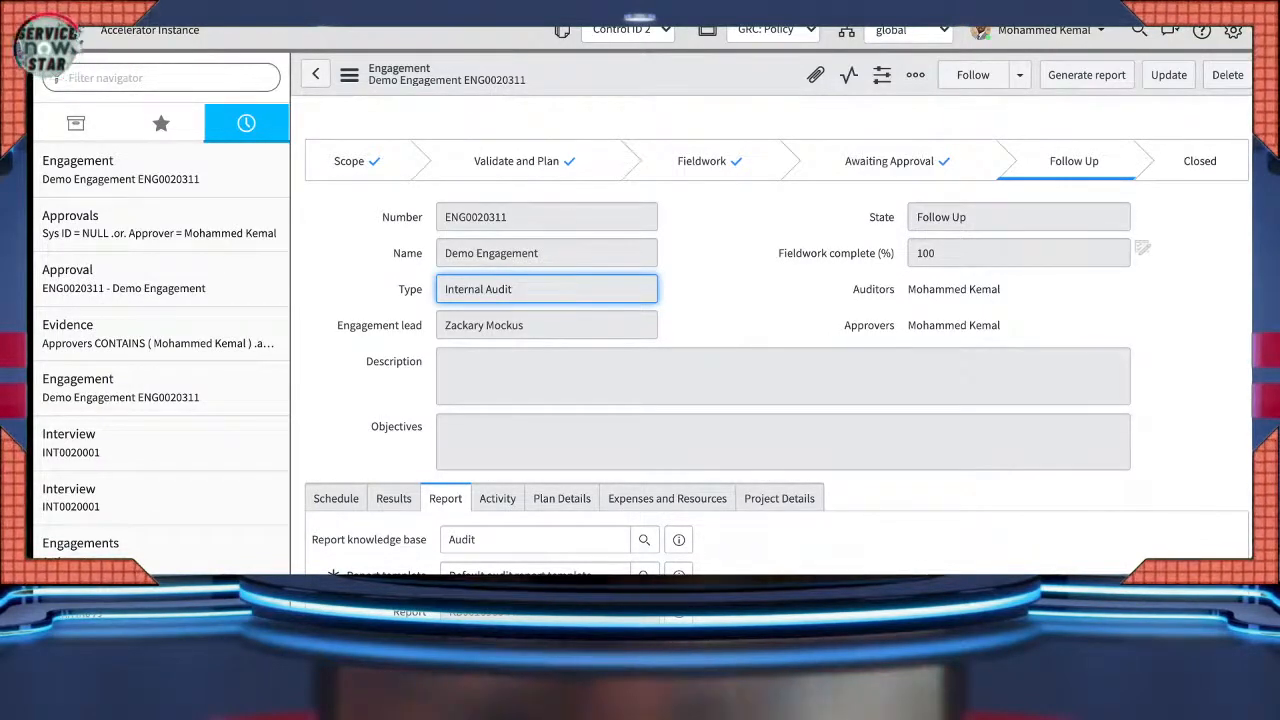
scroll(776, 330, "down", 2)
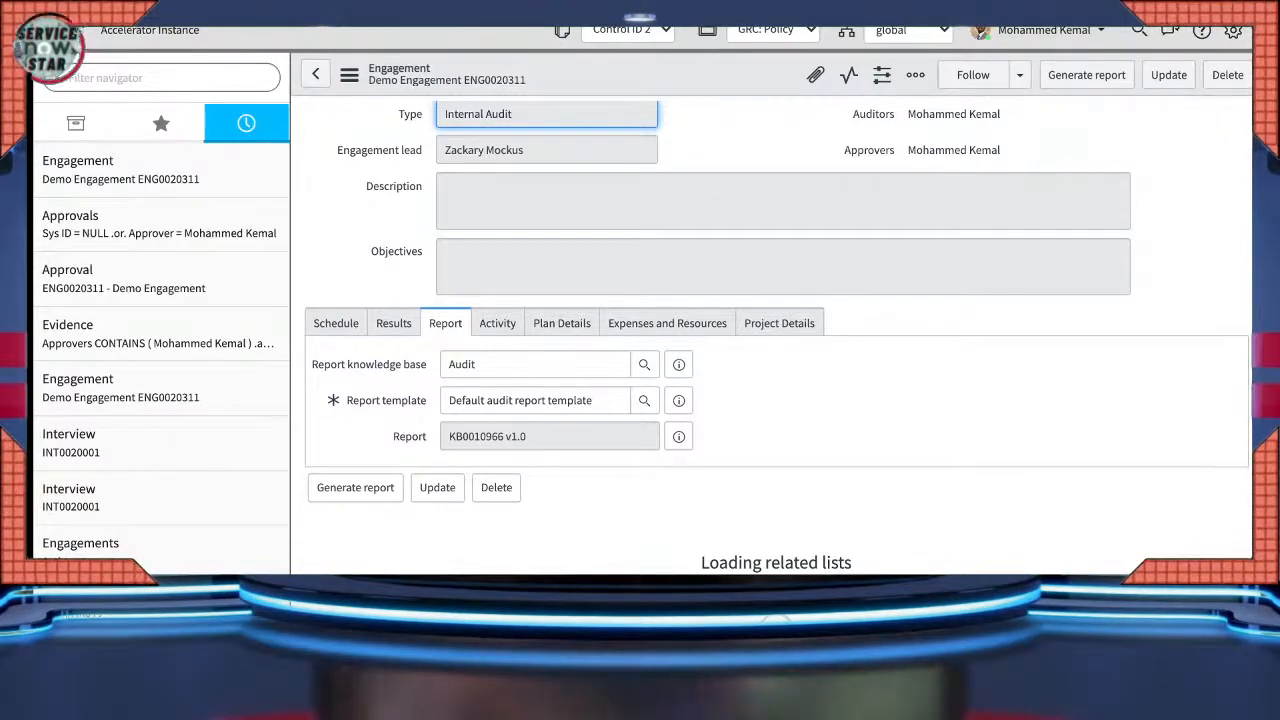
left_click(779, 323)
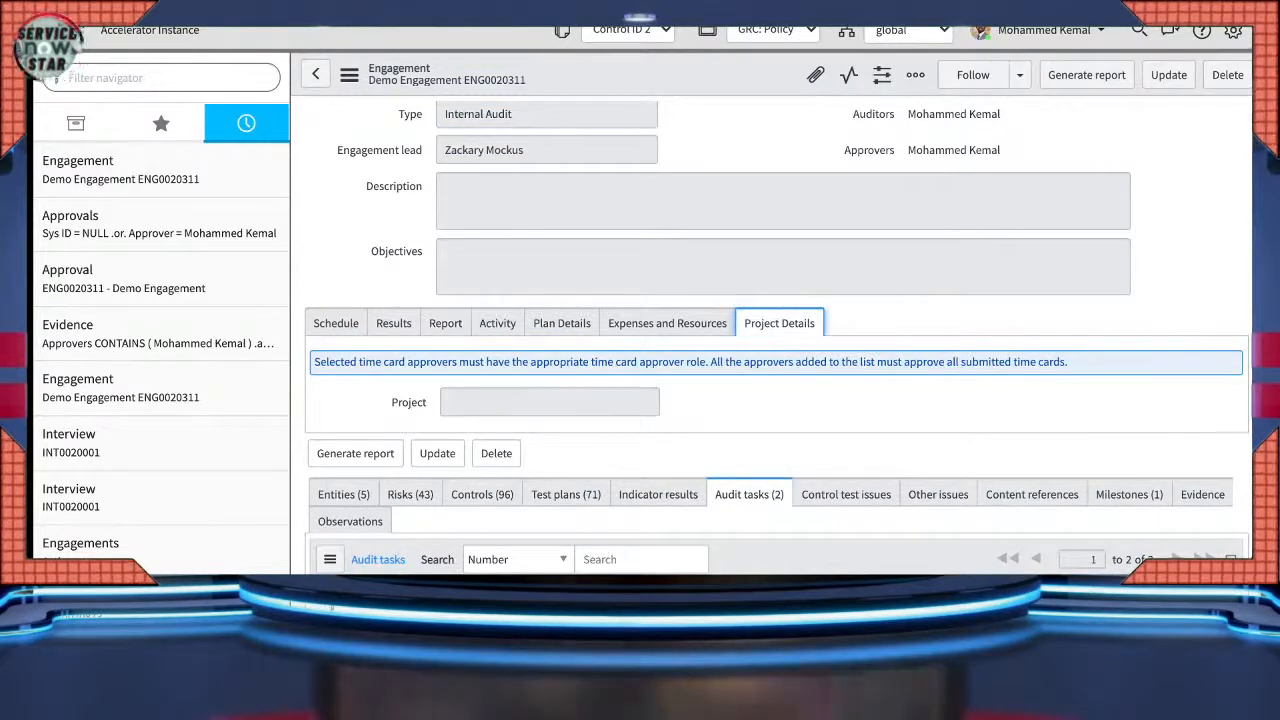
scroll(777, 400, "down", 1)
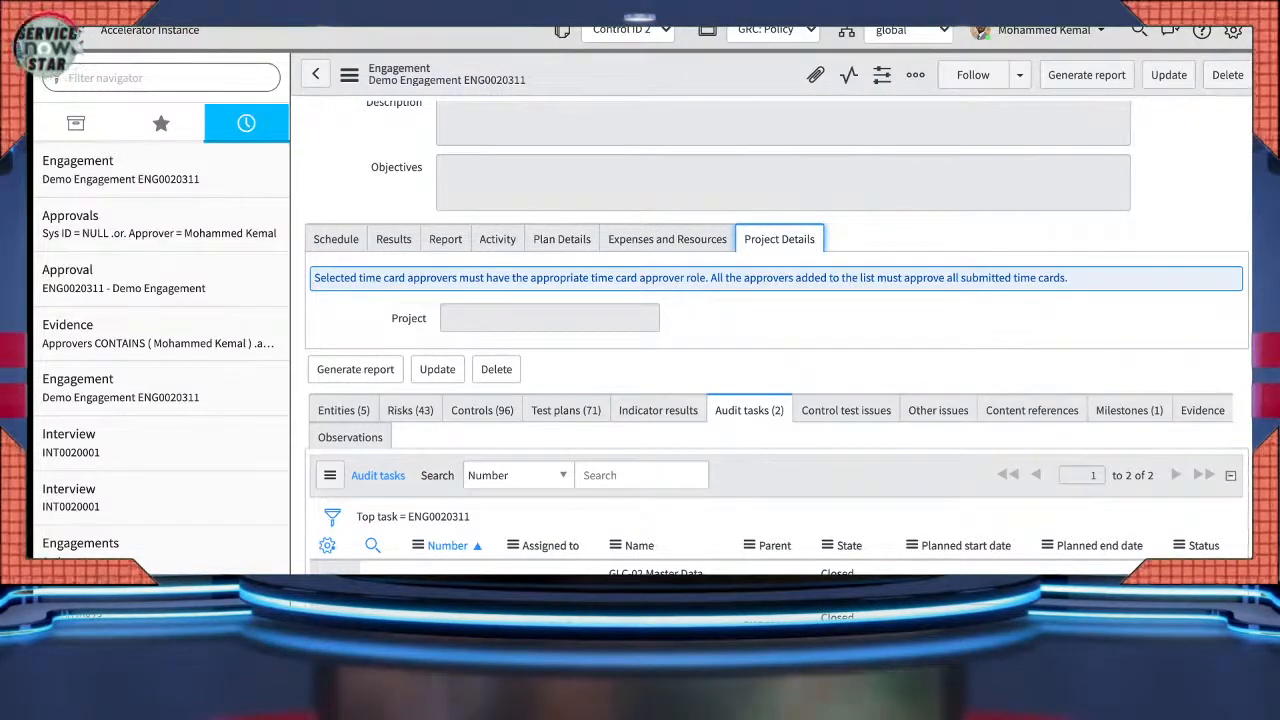
scroll(777, 400, "down", 1)
scroll(846, 323, "up", 3)
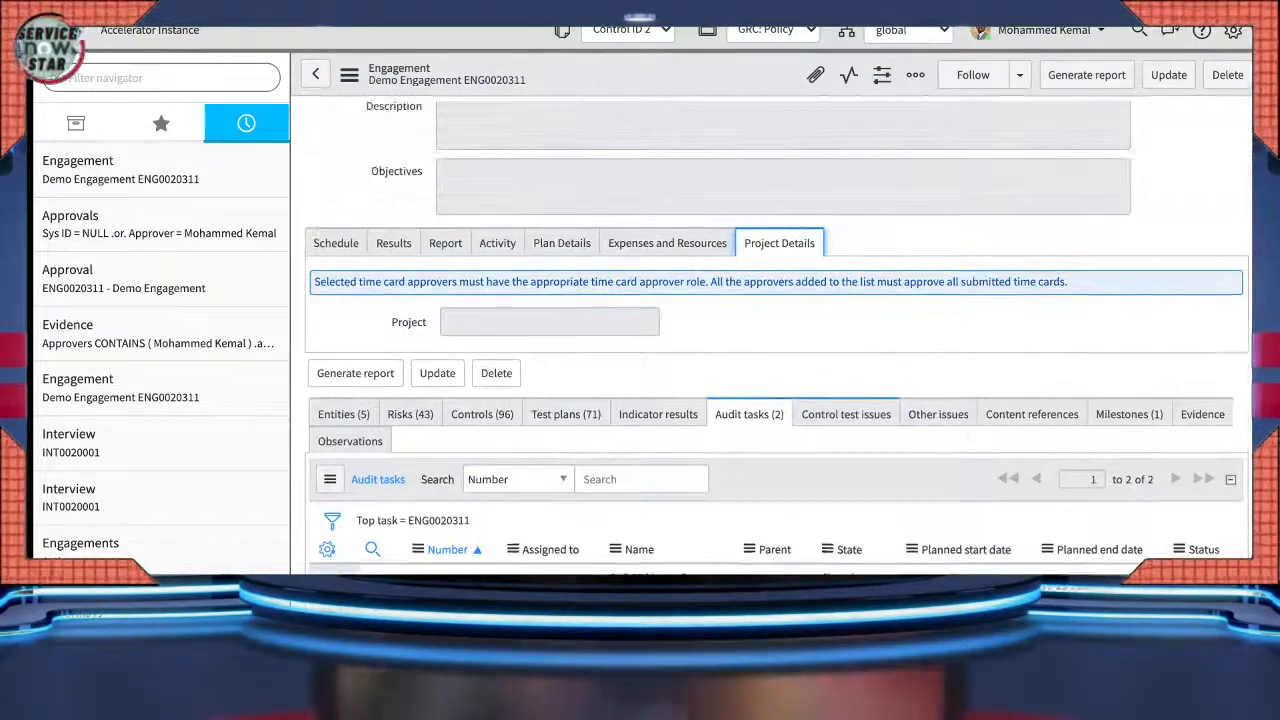
scroll(846, 323, "down", 2)
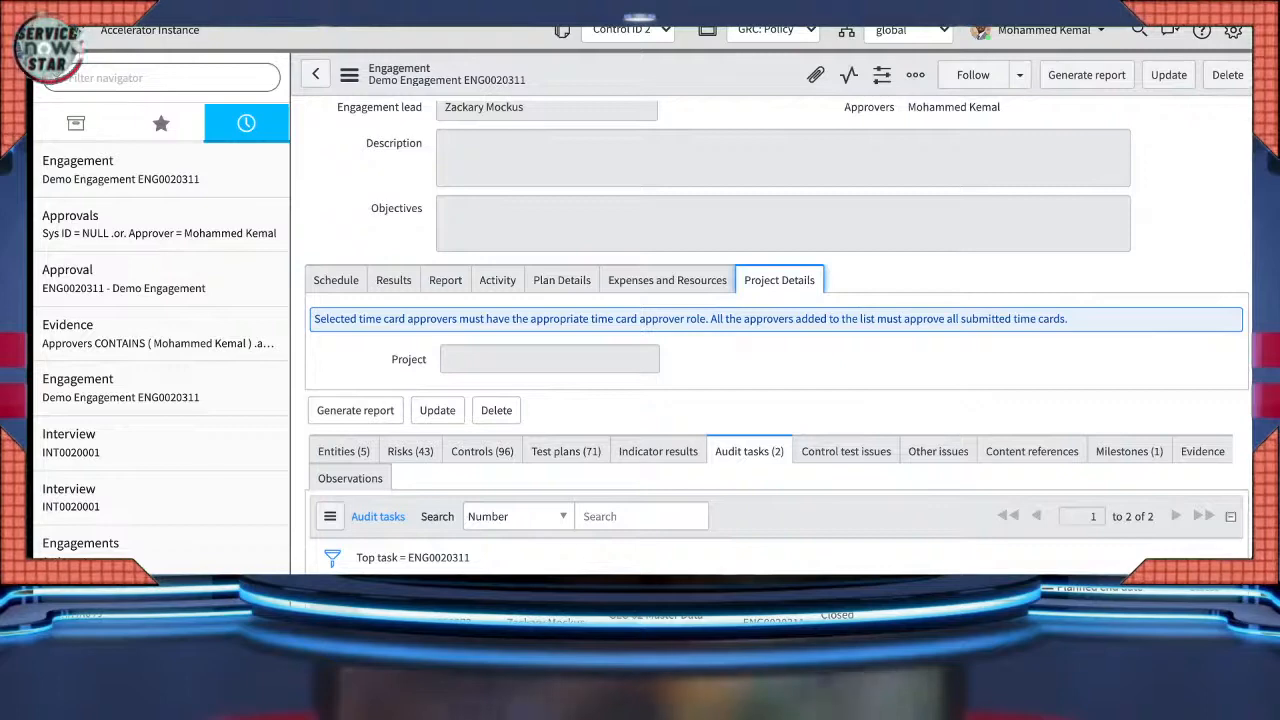
- Open the SOX-GLC-44 Journal entry approver restrictions control from the engagement's controls and go through to its related issues
left_click(482, 451)
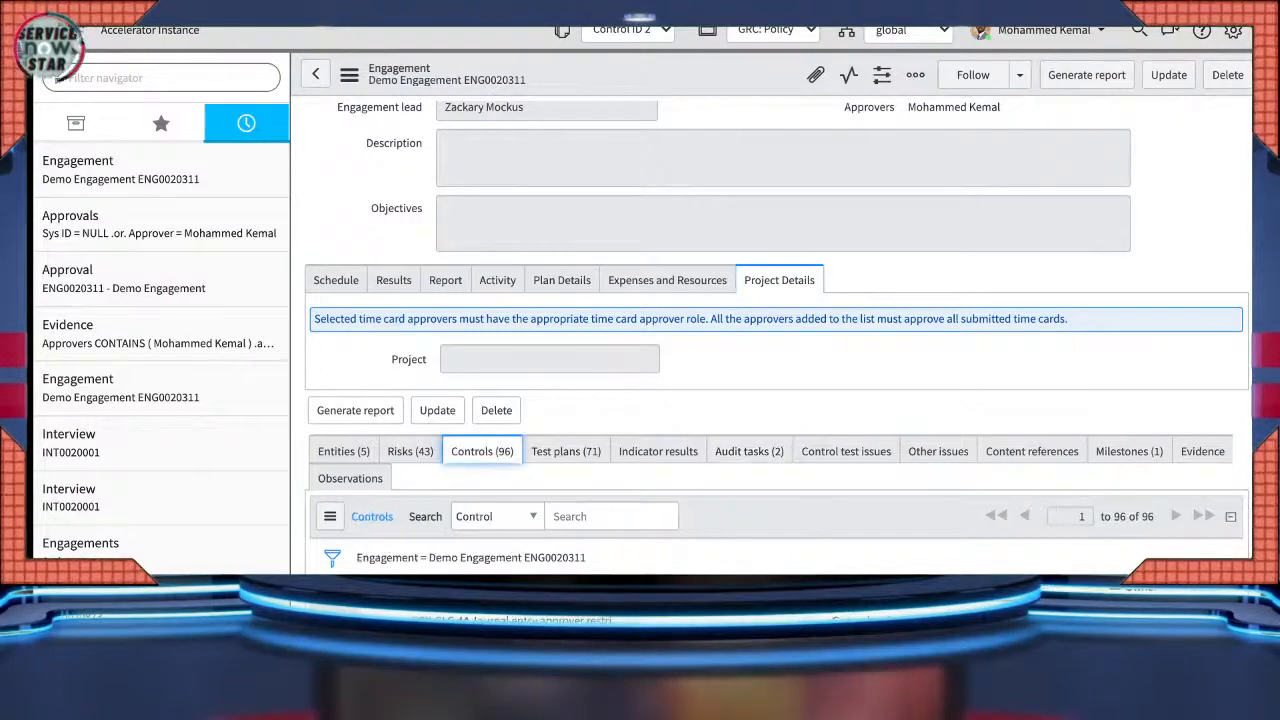
scroll(600, 417, "down", 2)
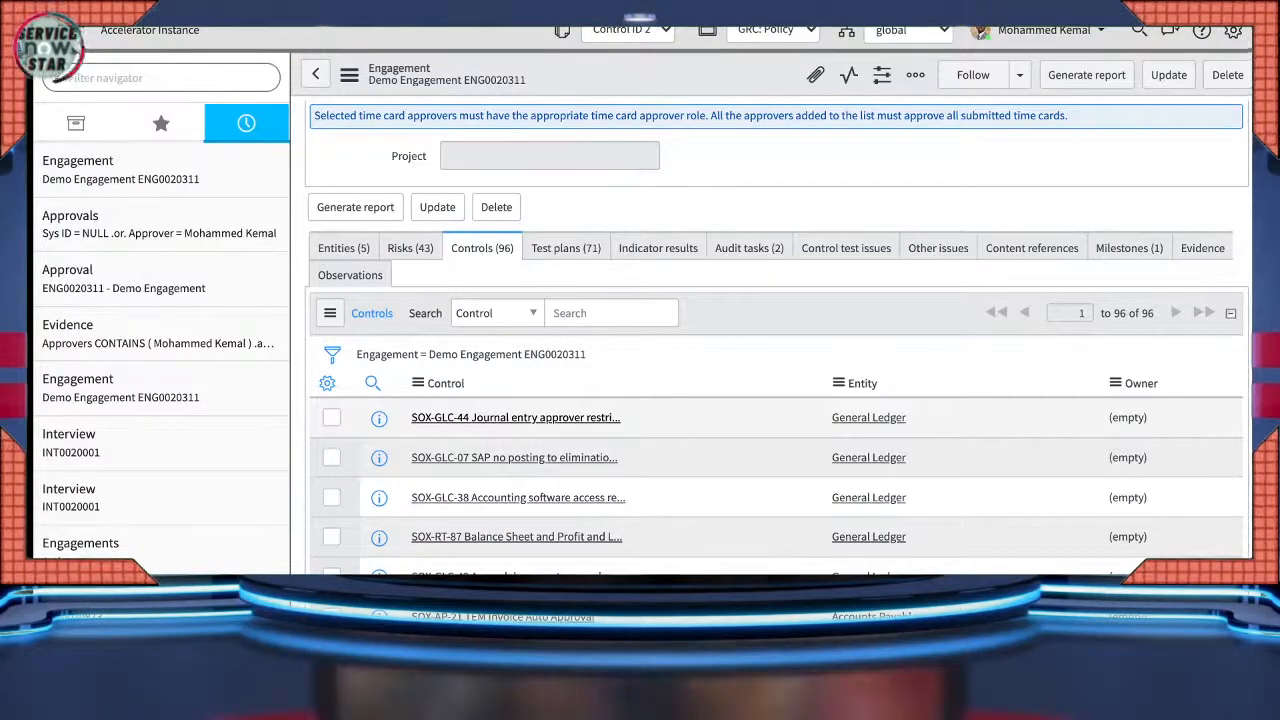
left_click(515, 417)
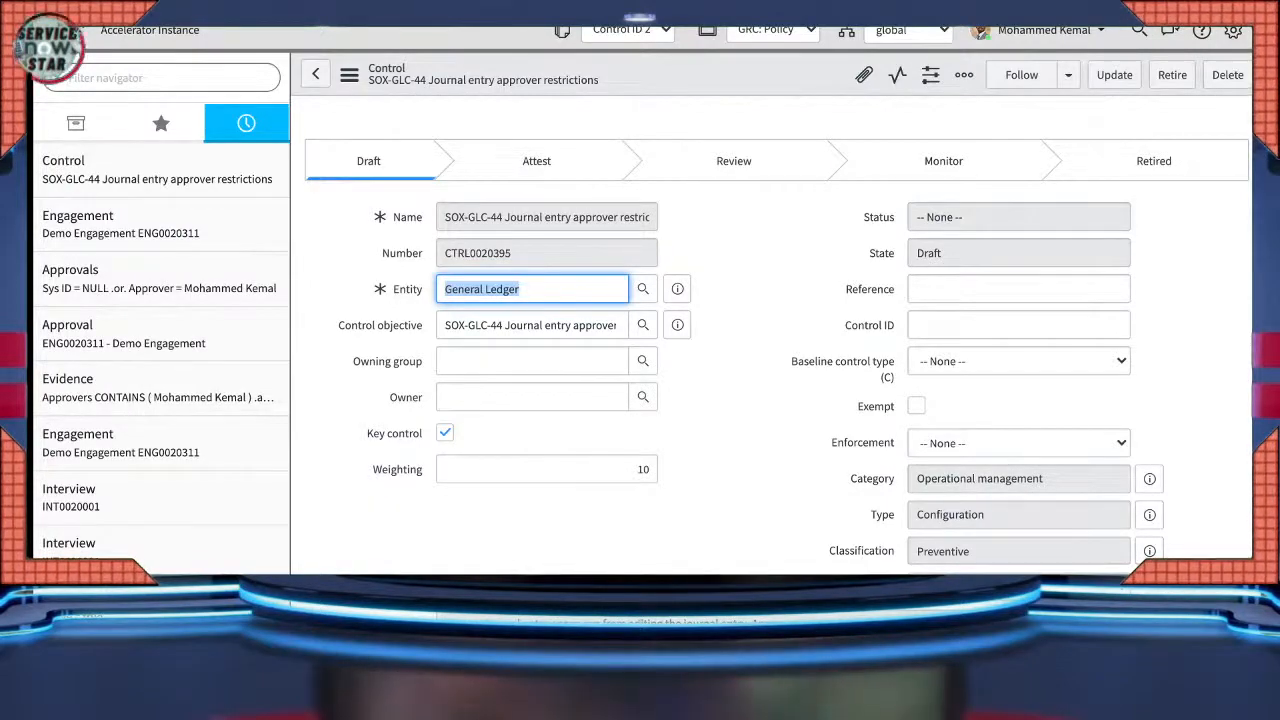
scroll(770, 330, "down", 6)
scroll(770, 330, "down", 2)
scroll(770, 330, "up", 6)
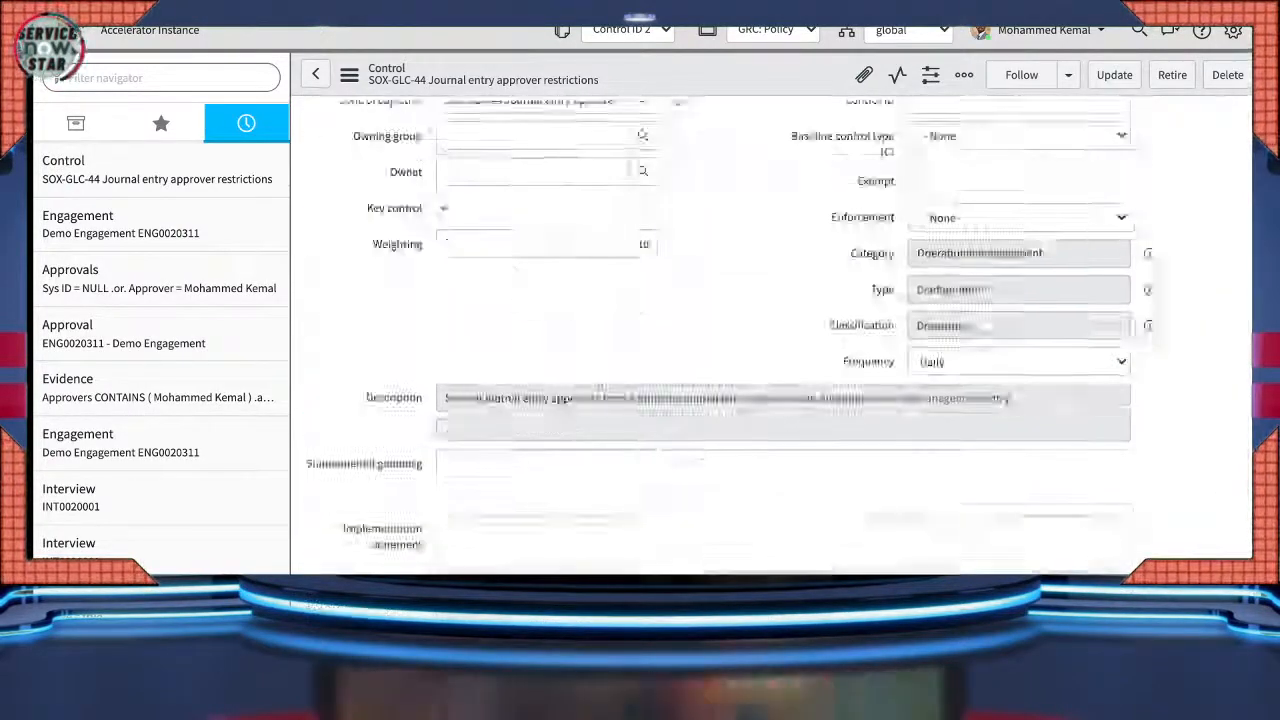
scroll(770, 330, "down", 5)
scroll(770, 330, "down", 2)
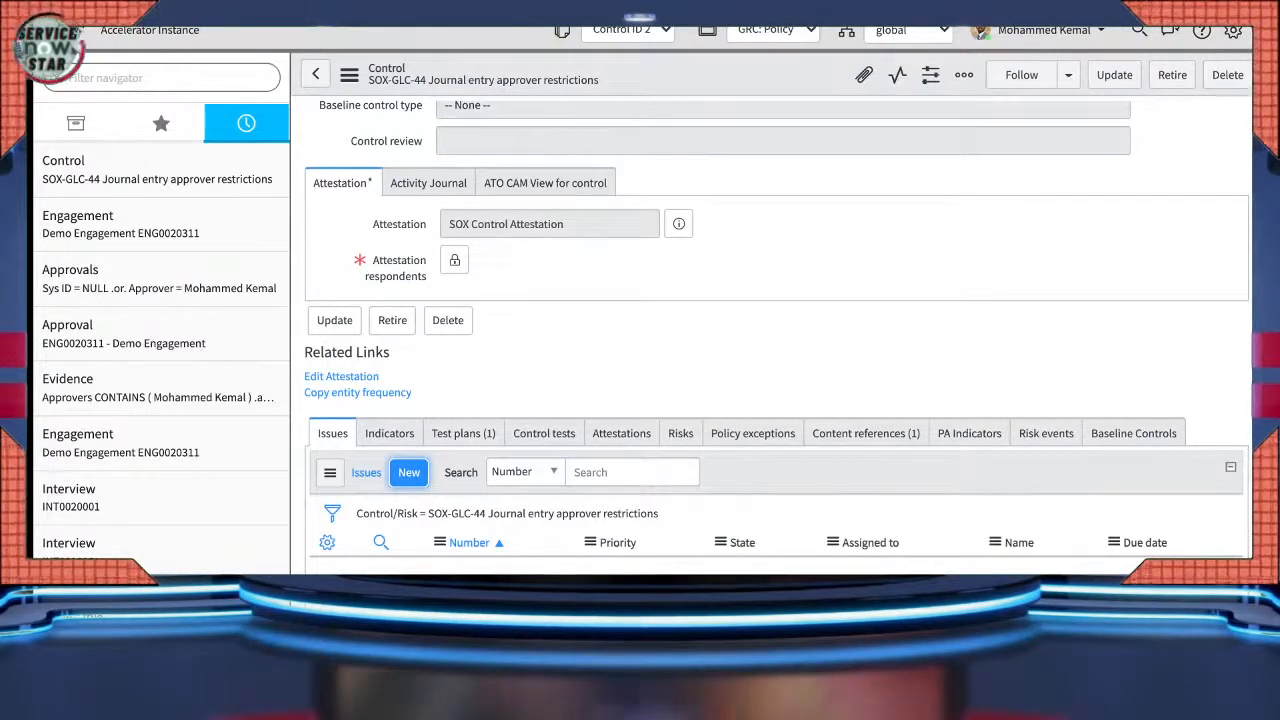
- Start a new issue from the SOX-GLC-44 control and look through the fields of its form
left_click(409, 472)
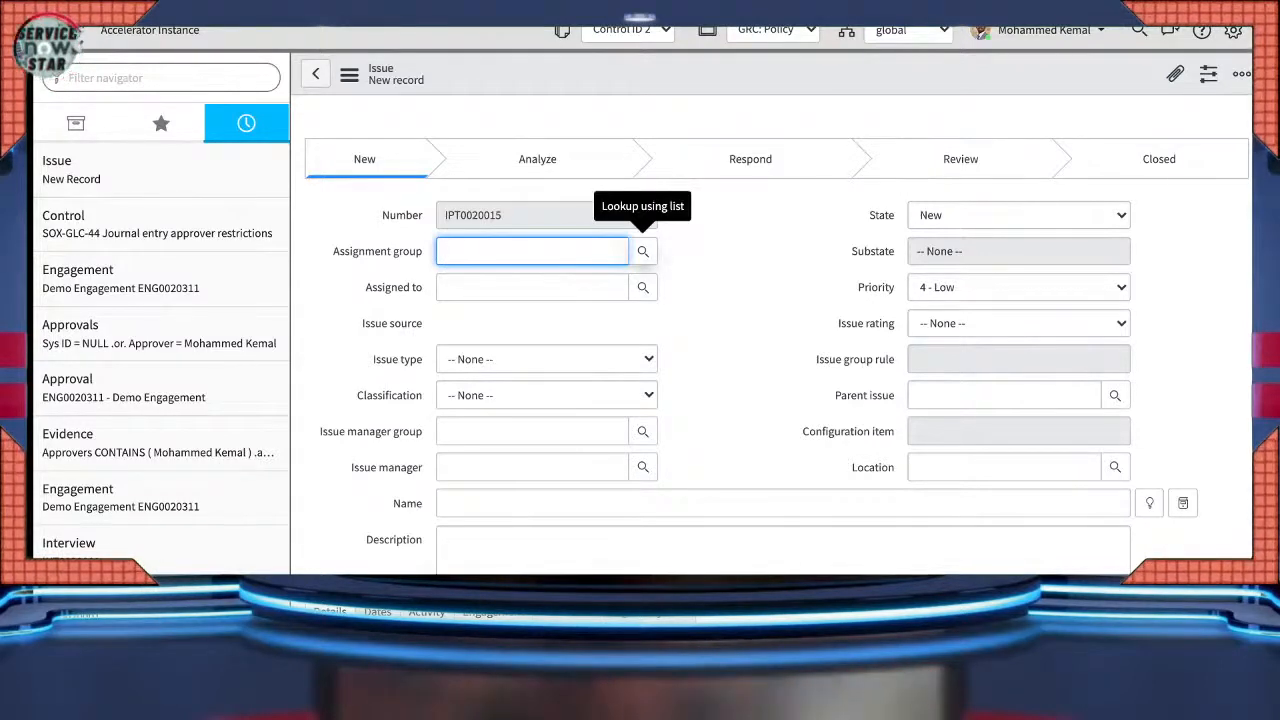
scroll(643, 251, "down", 3)
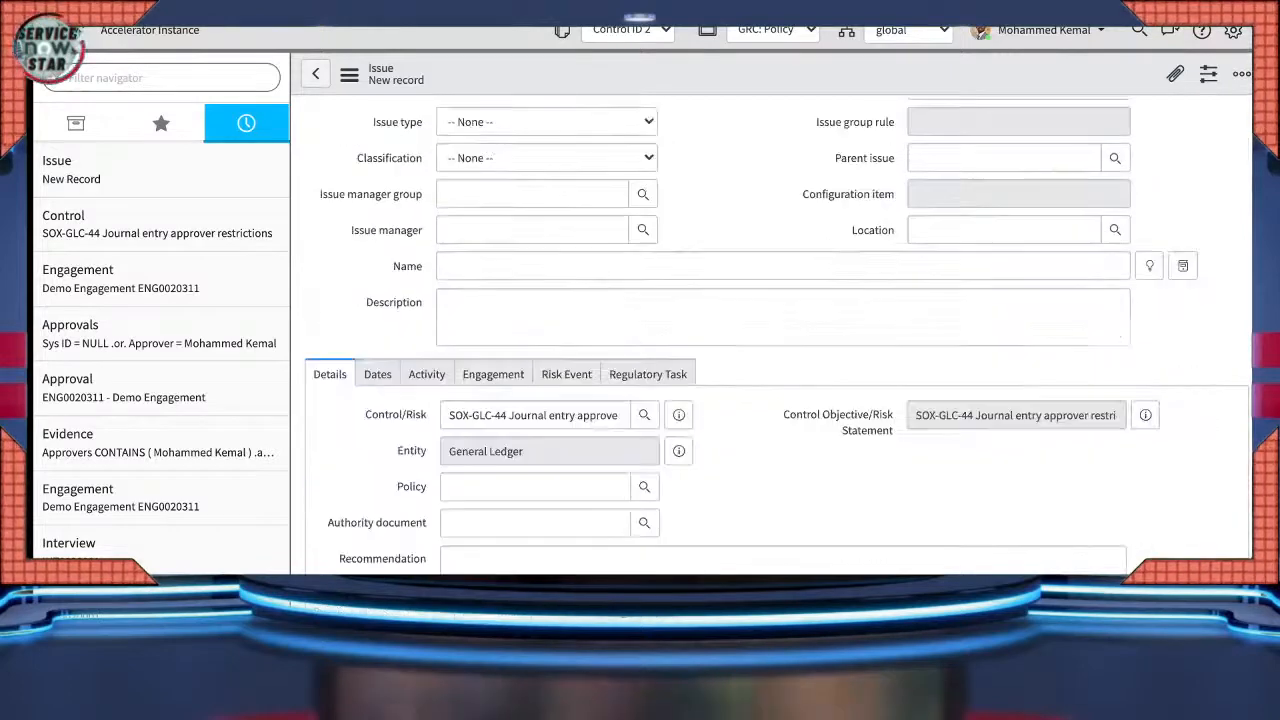
scroll(643, 251, "down", 2)
scroll(643, 251, "up", 5)
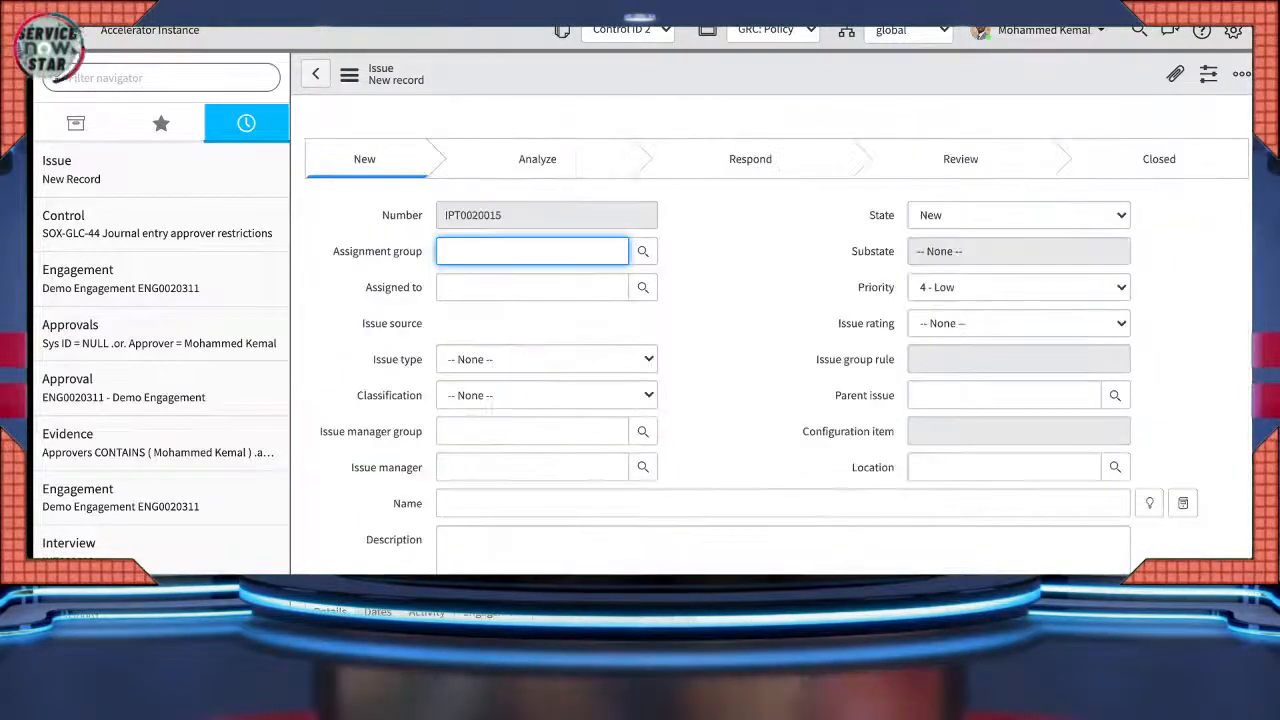
- Save the new issue for the SOX-GLC-44 control and check its source, linked control and entity
left_click(349, 75)
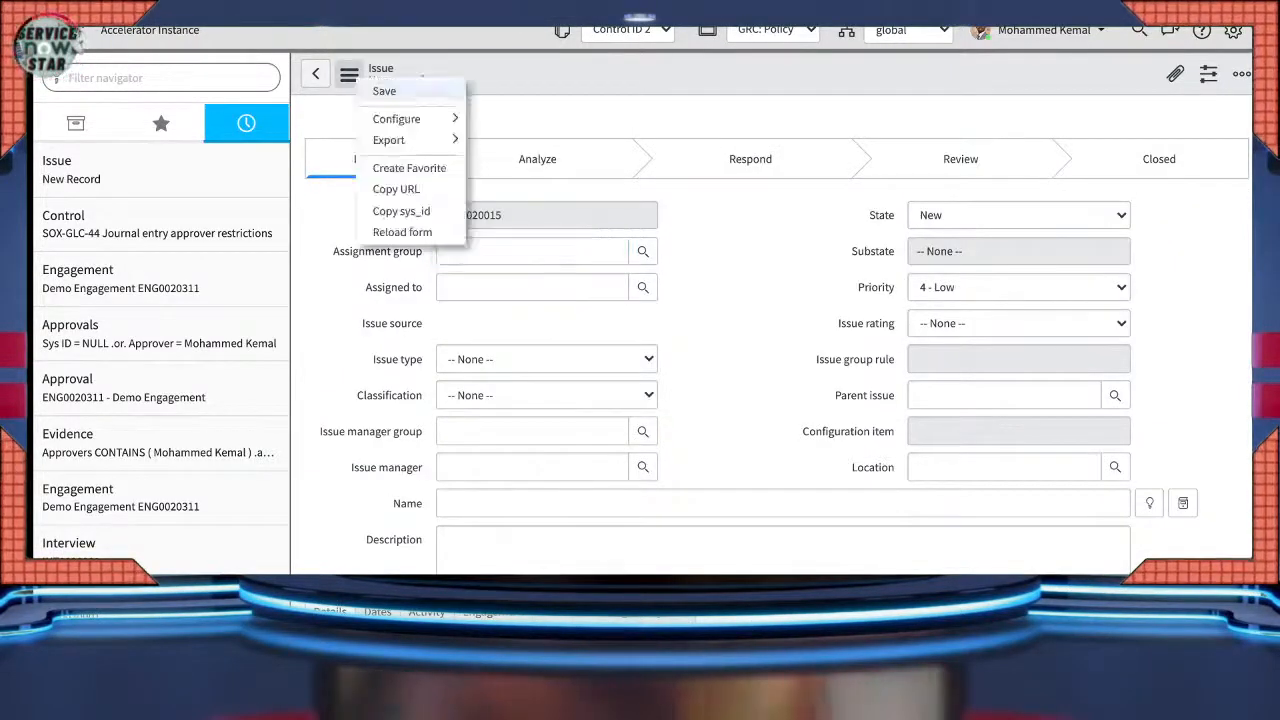
left_click(385, 91)
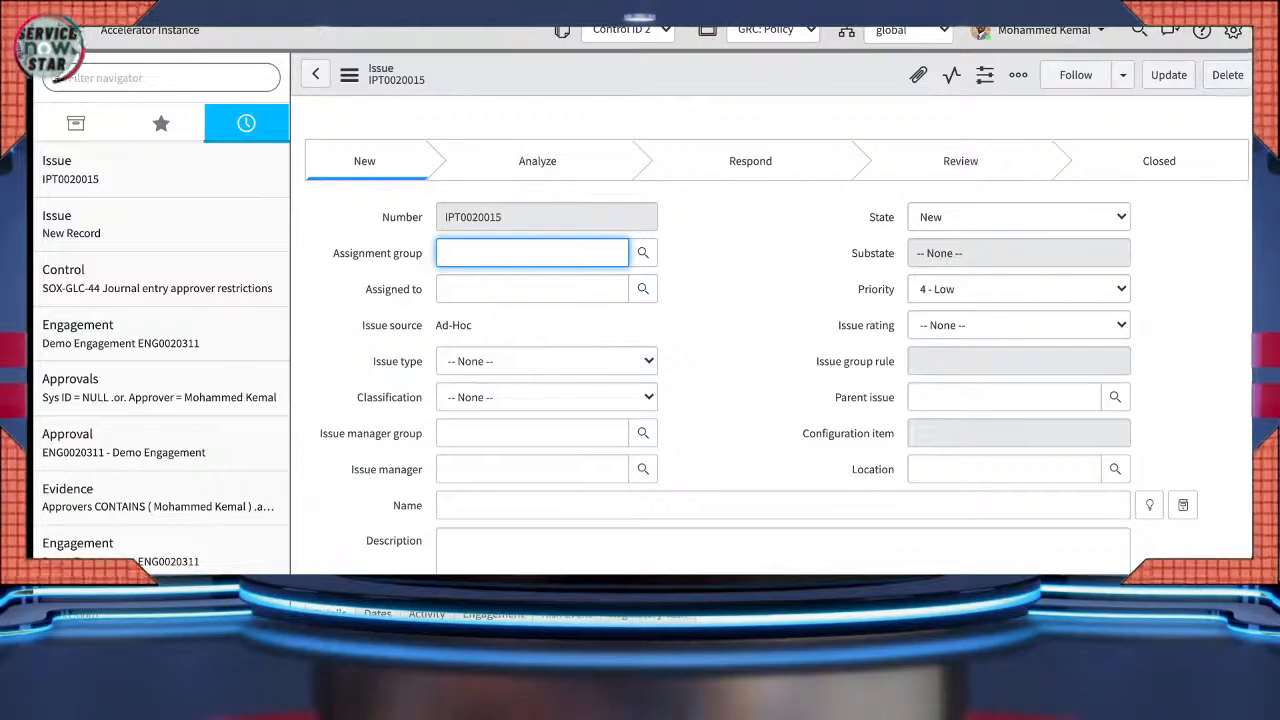
scroll(770, 340, "down", 1)
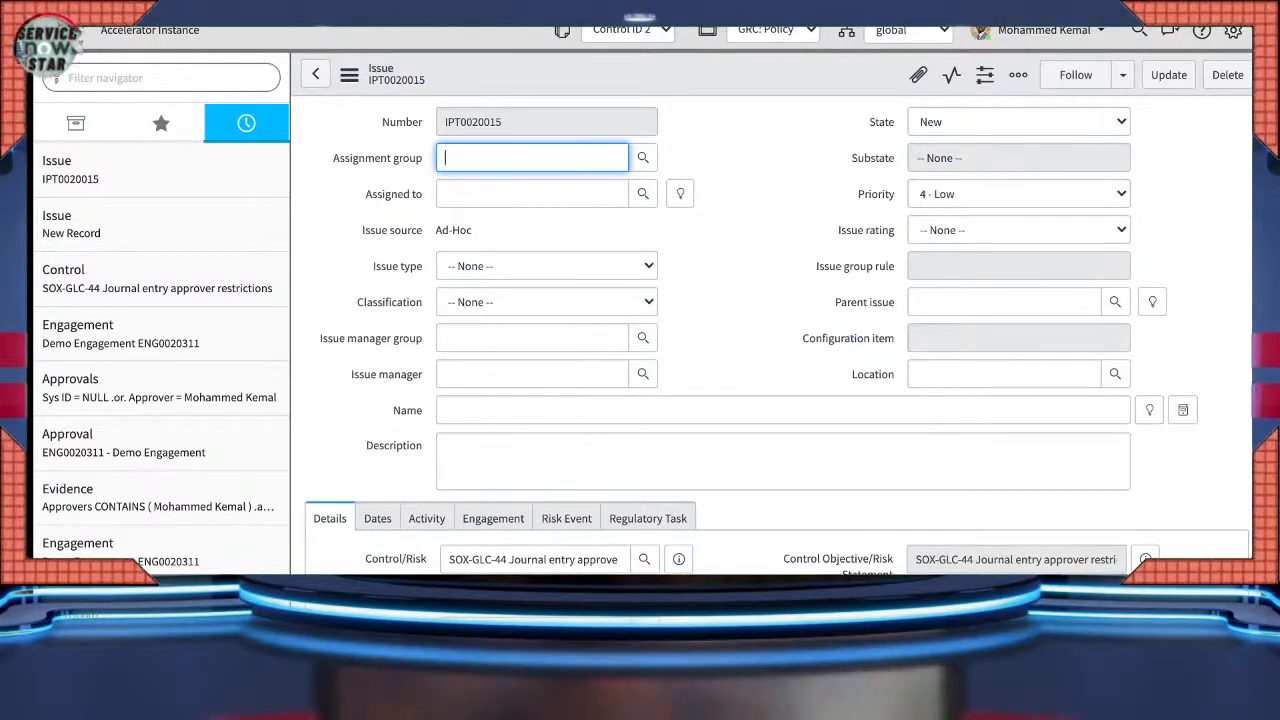
scroll(770, 330, "down", 2)
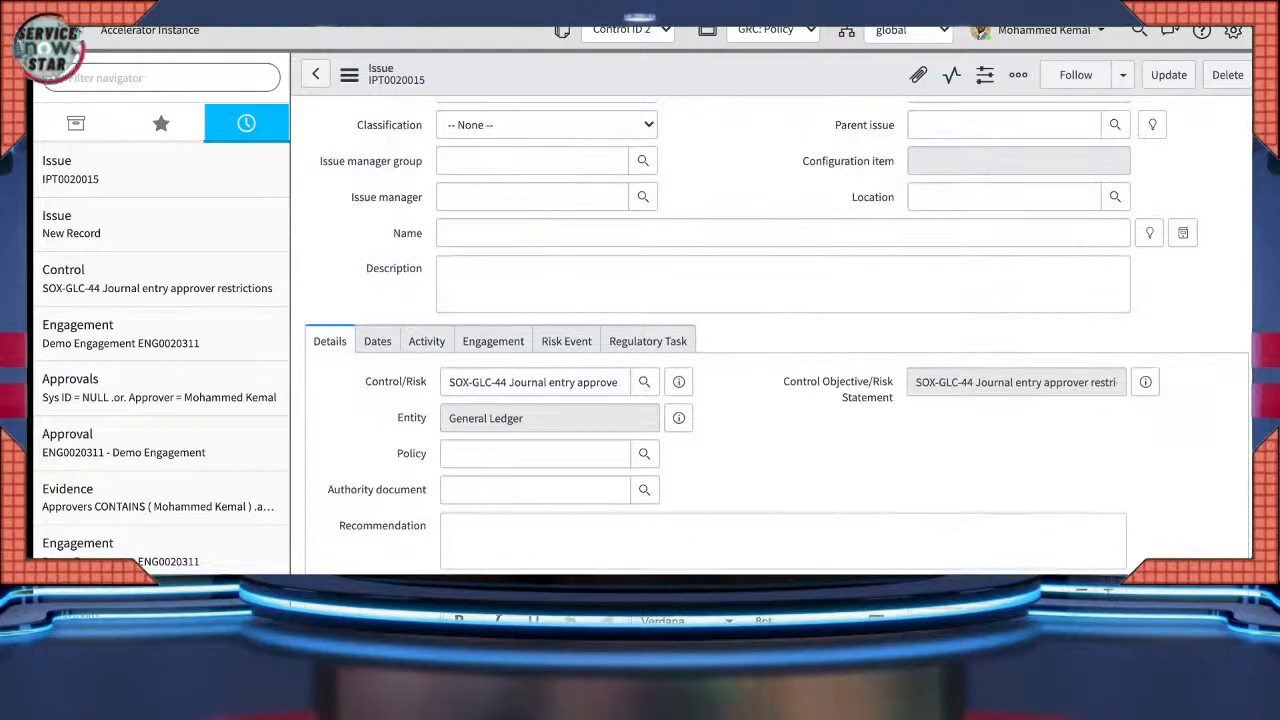
scroll(770, 330, "up", 3)
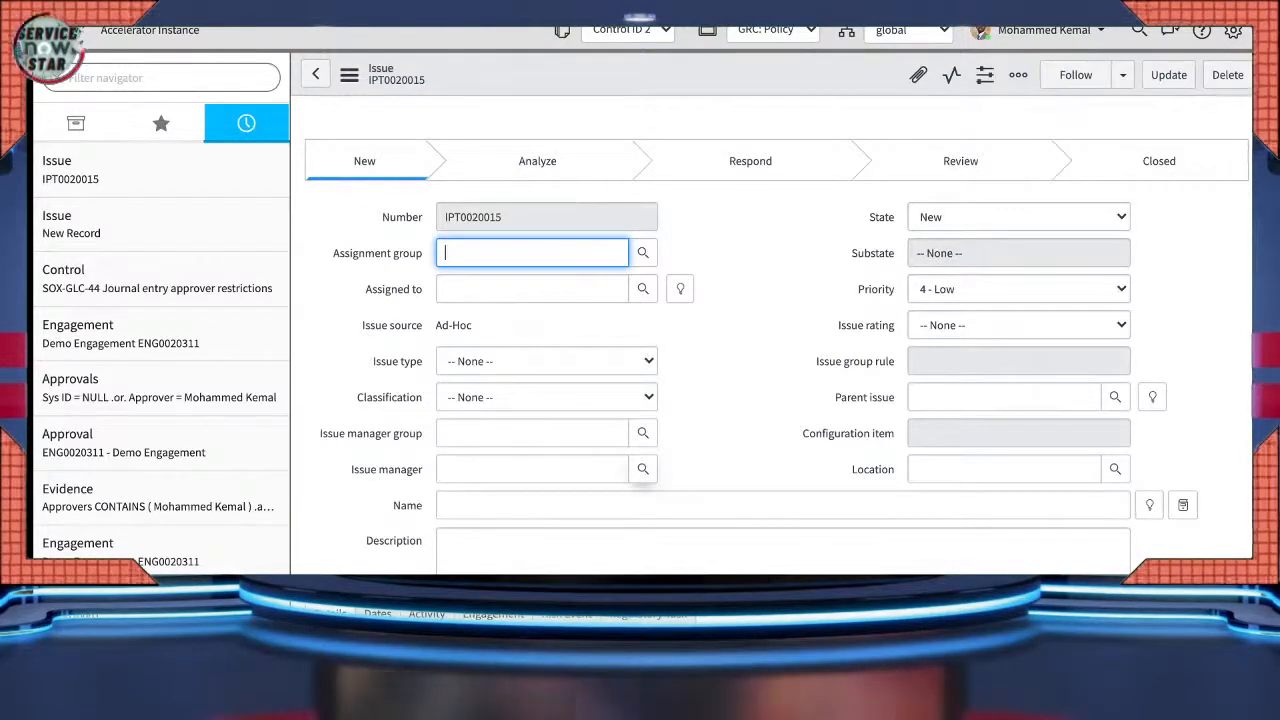
- Set the issue manager to IT Admin and the issue manager group to Audit Managers, and save the issue
left_click(643, 469)
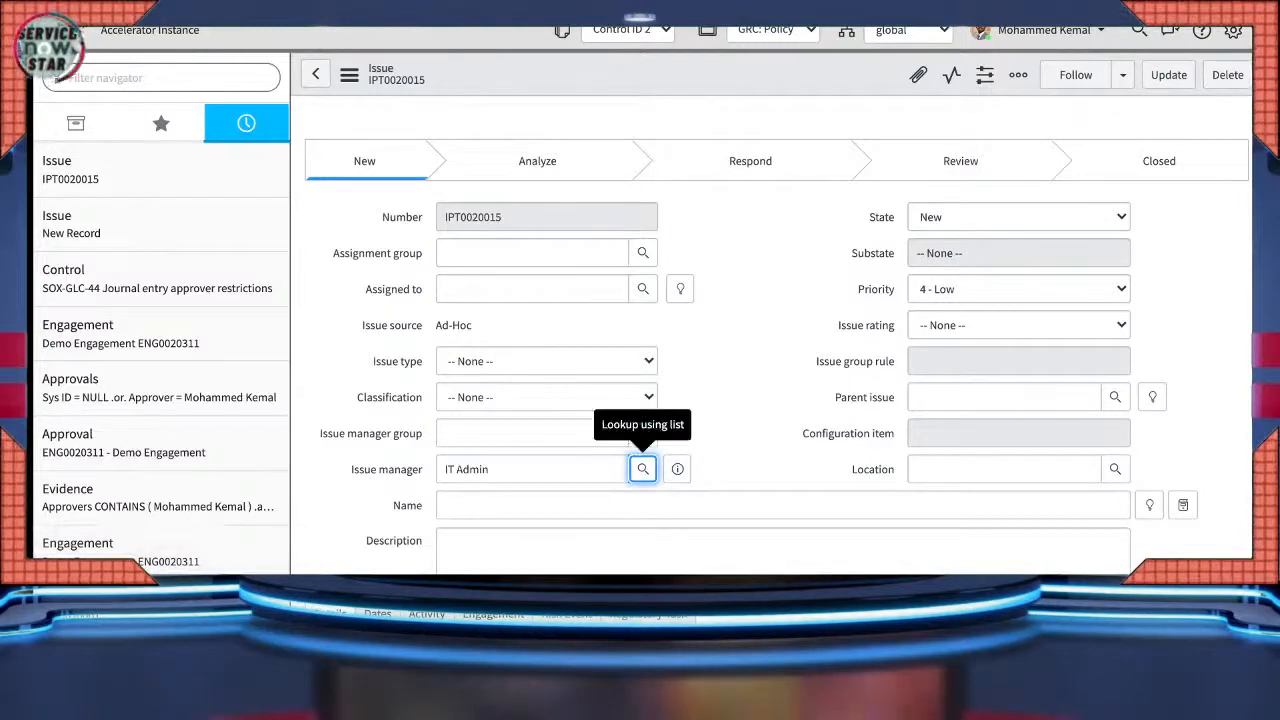
left_click(532, 433)
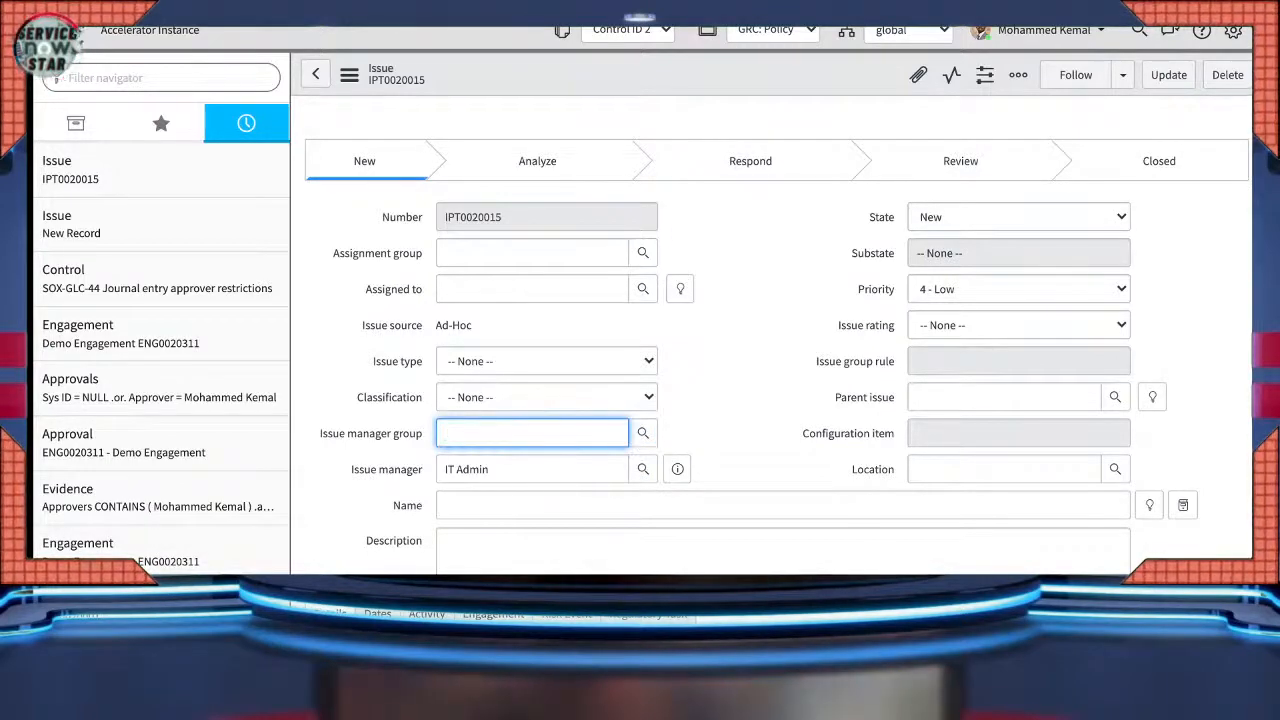
key("Tab")
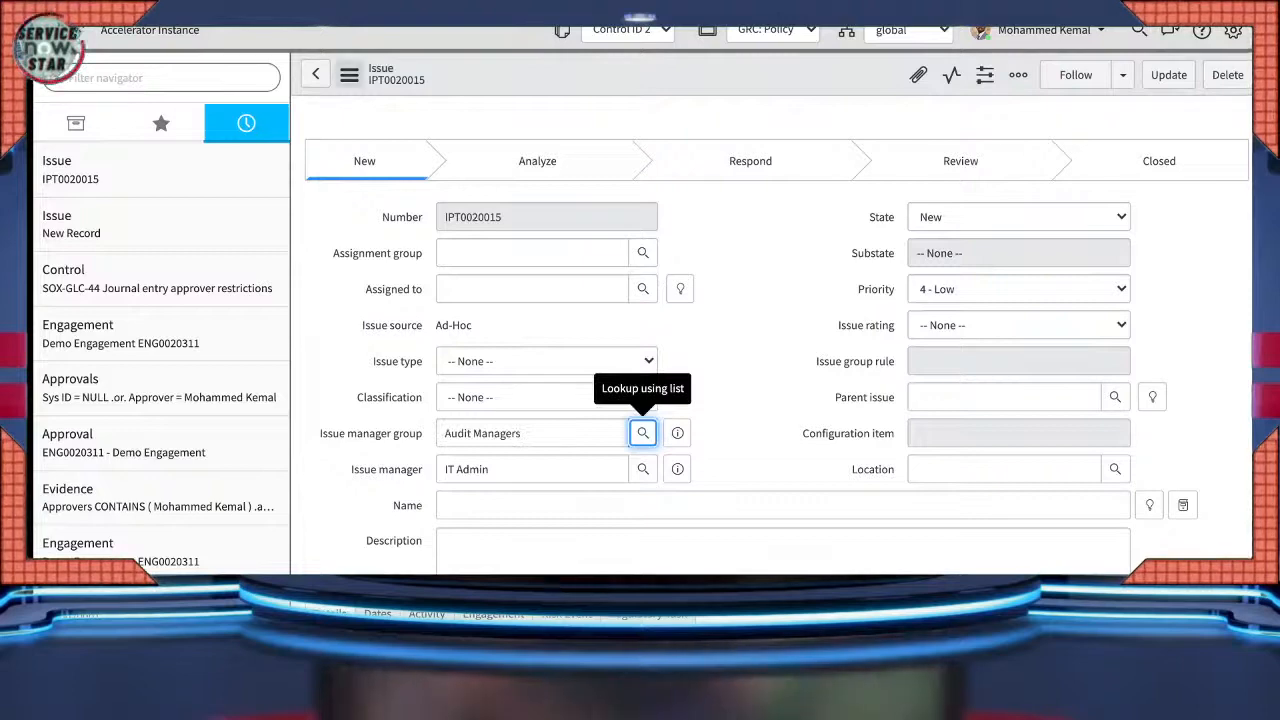
left_click(349, 75)
left_click(384, 91)
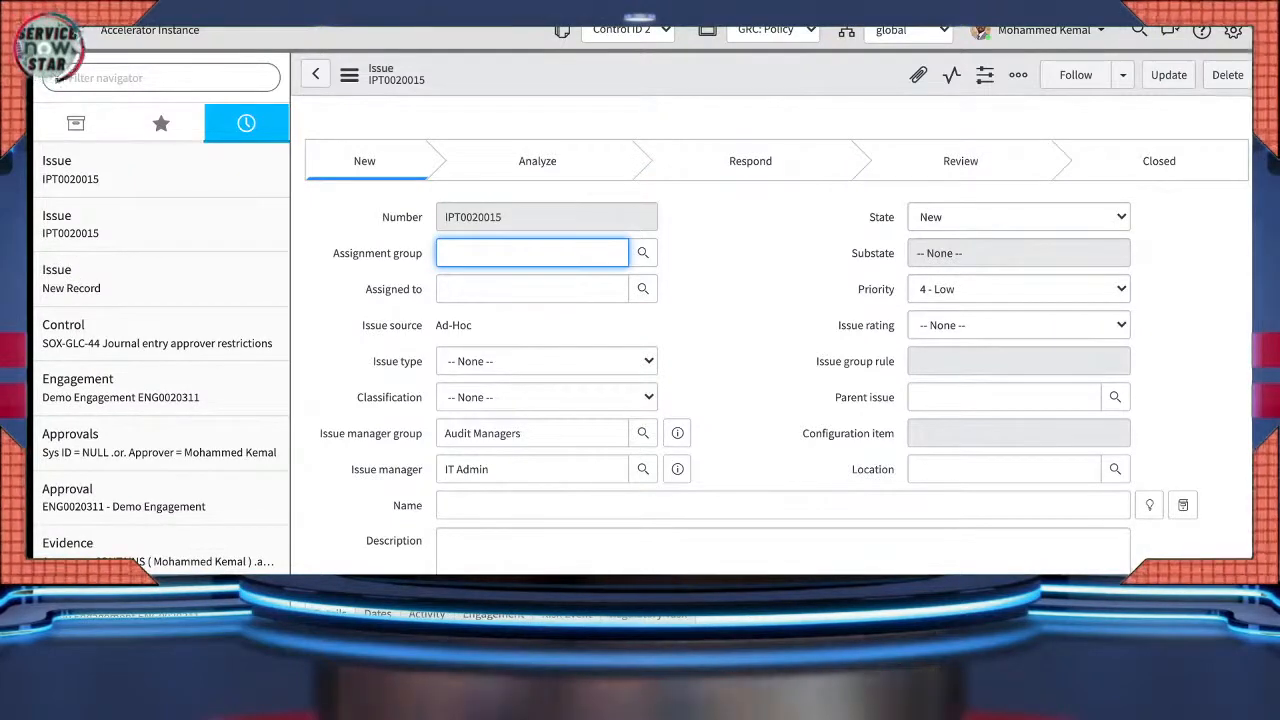
- Move the issue to the Analyze state and save it, checking its planned and actual dates before and after
left_click(1018, 217)
key("Down")
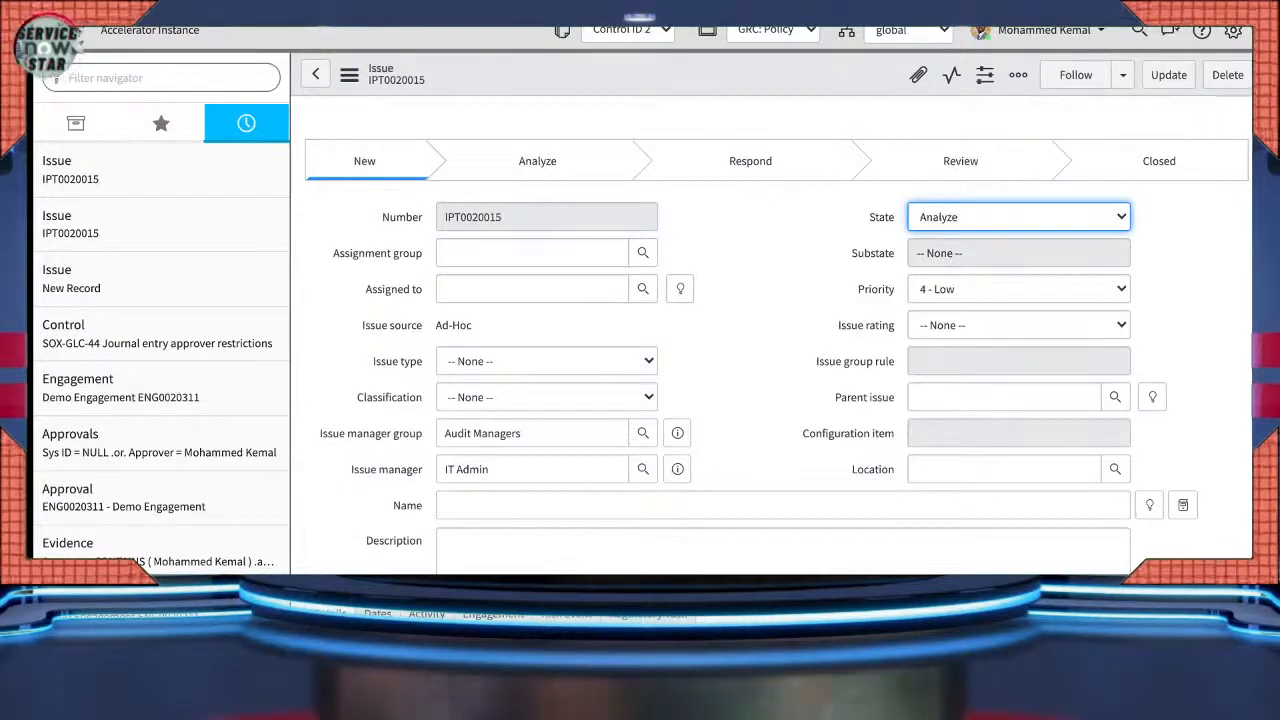
scroll(770, 340, "down", 2)
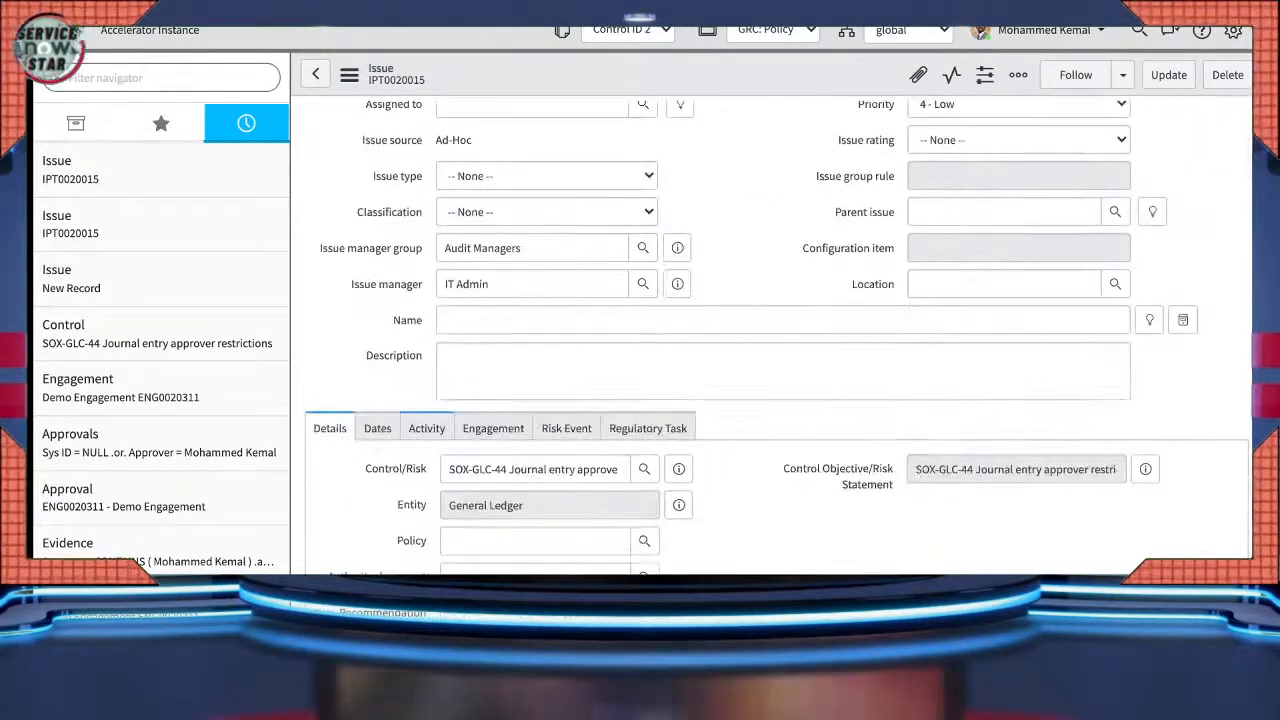
scroll(770, 340, "up", 1)
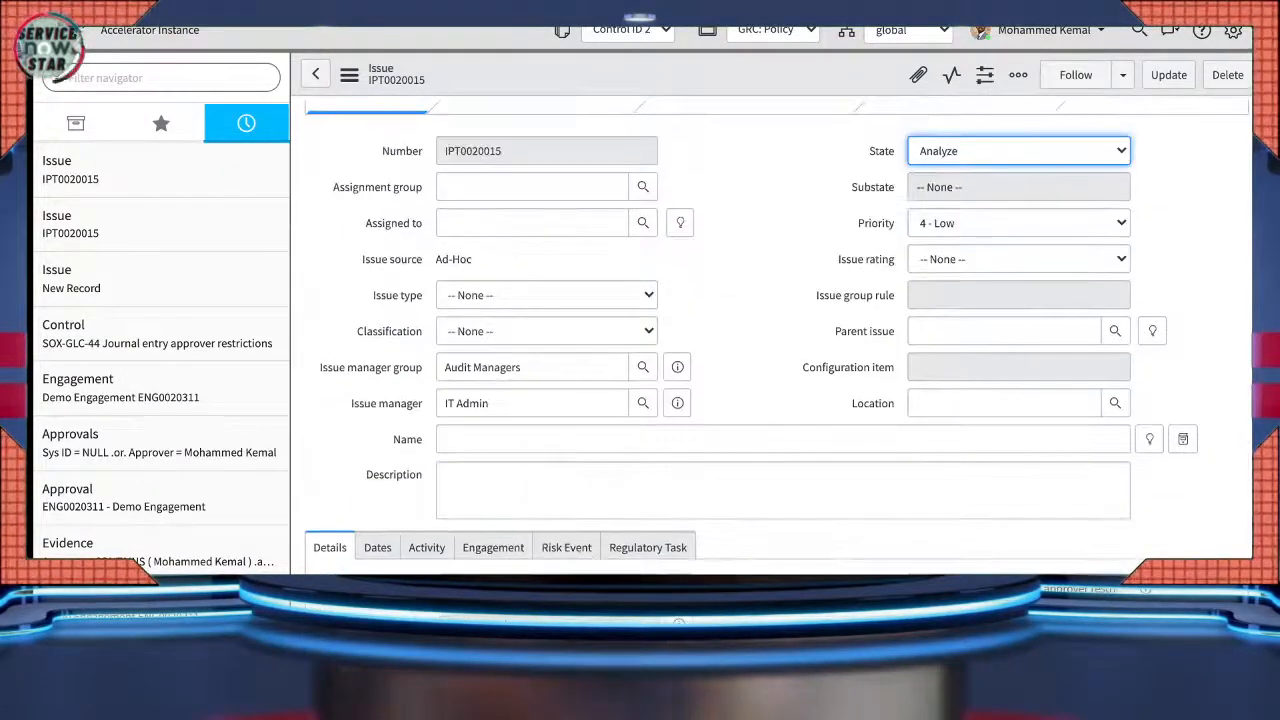
scroll(770, 340, "down", 1)
left_click(377, 419)
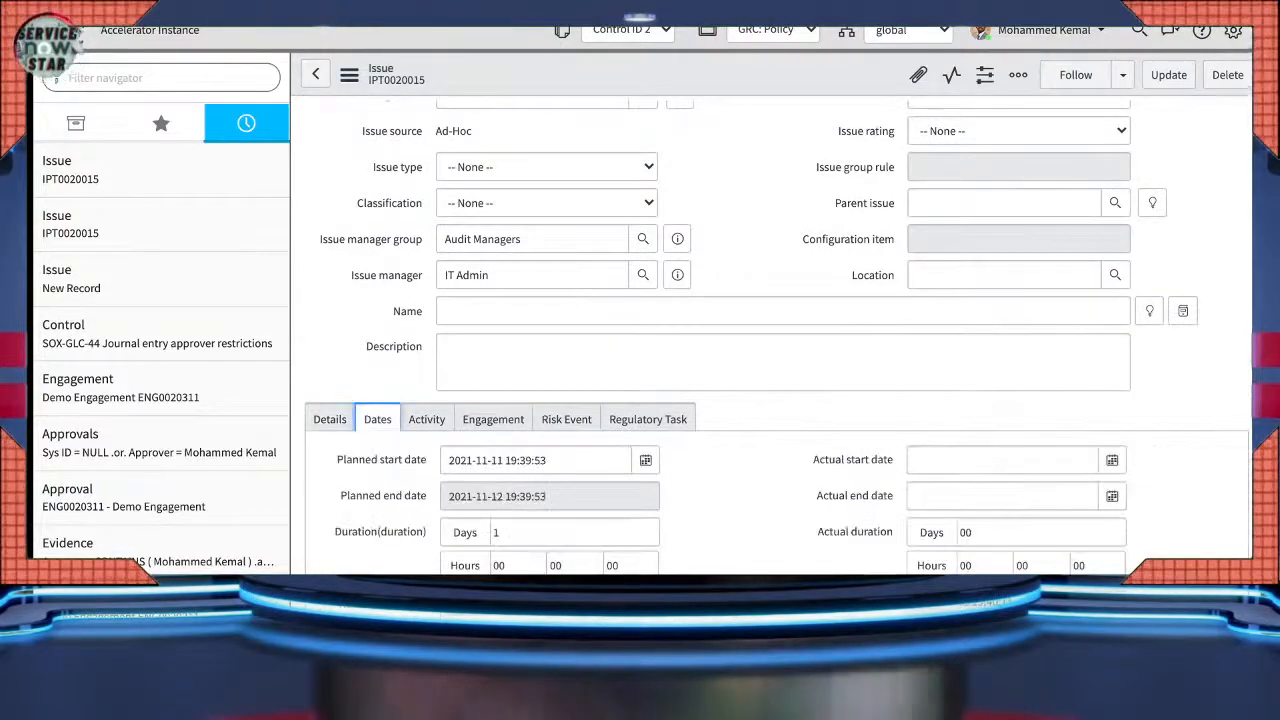
scroll(380, 462, "down", 1)
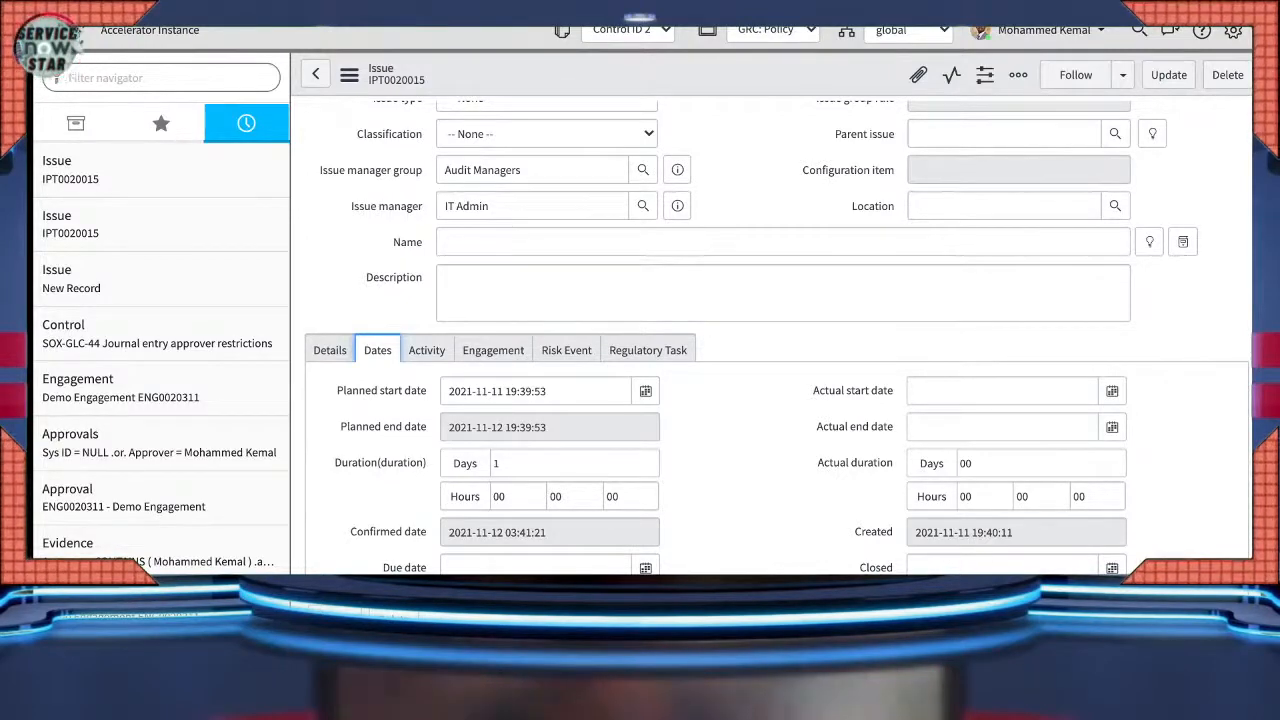
left_click(349, 75)
left_click(383, 89)
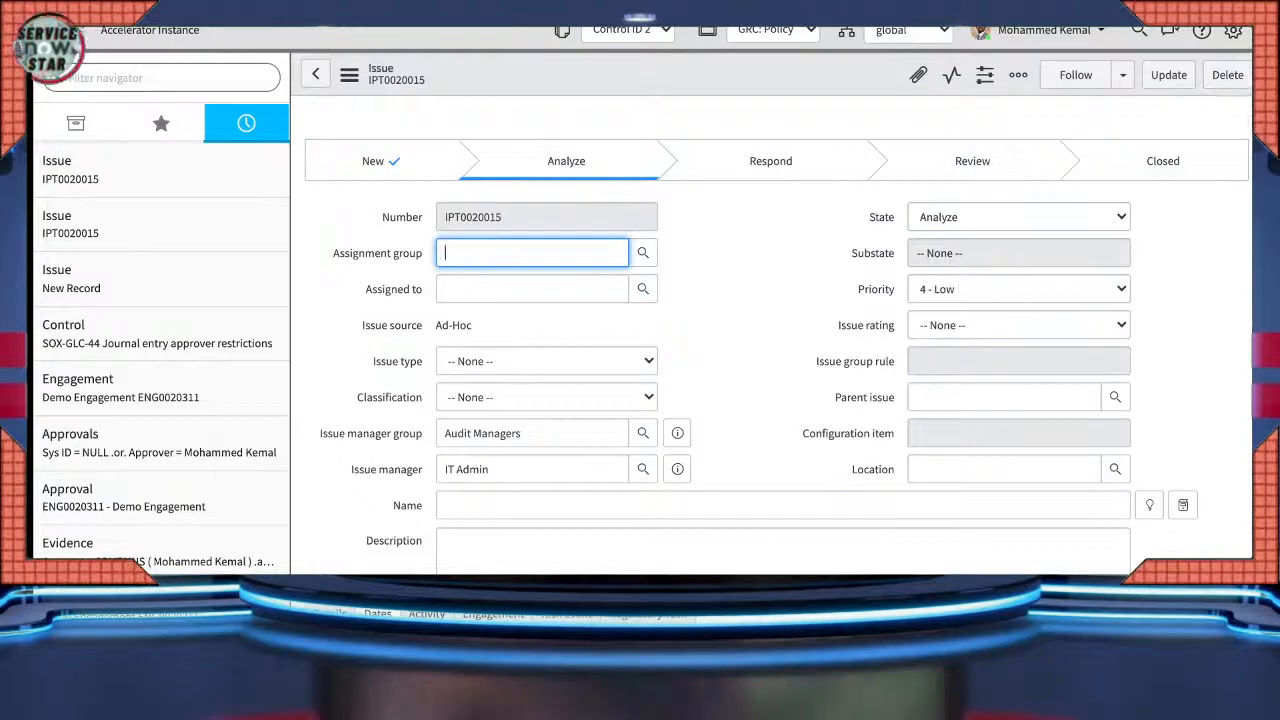
scroll(770, 380, "down", 2)
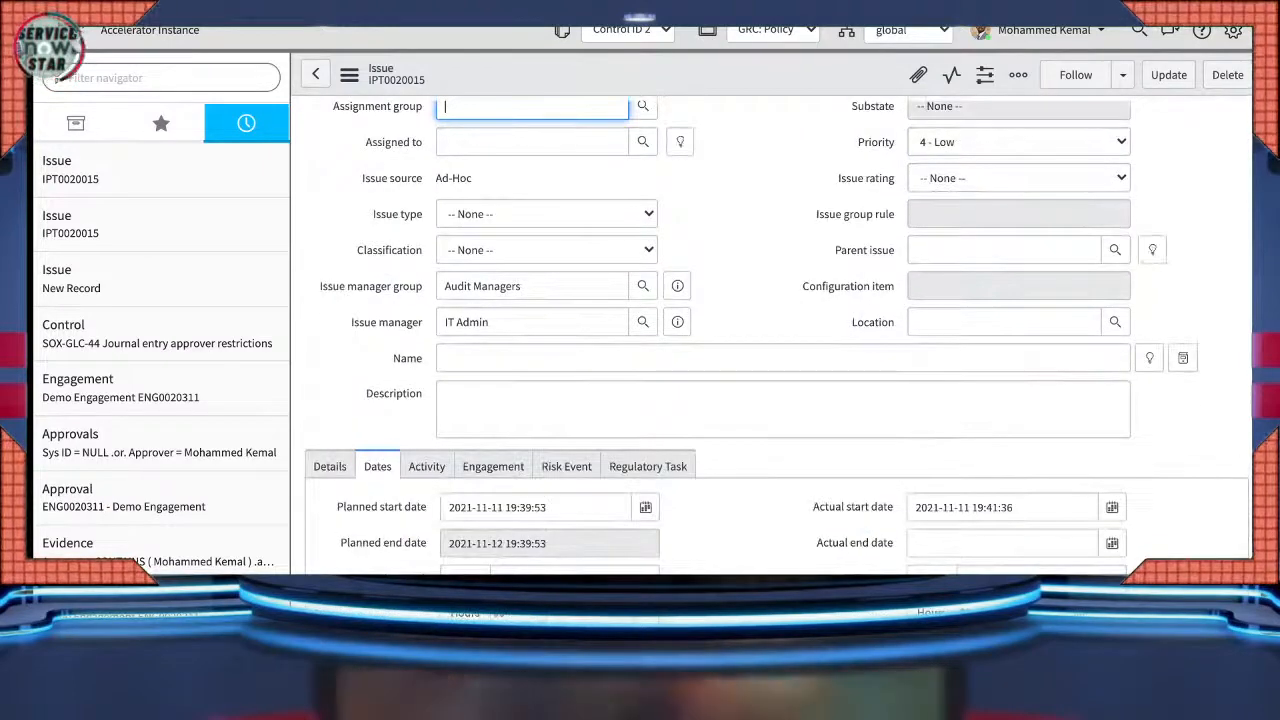
scroll(770, 380, "up", 2)
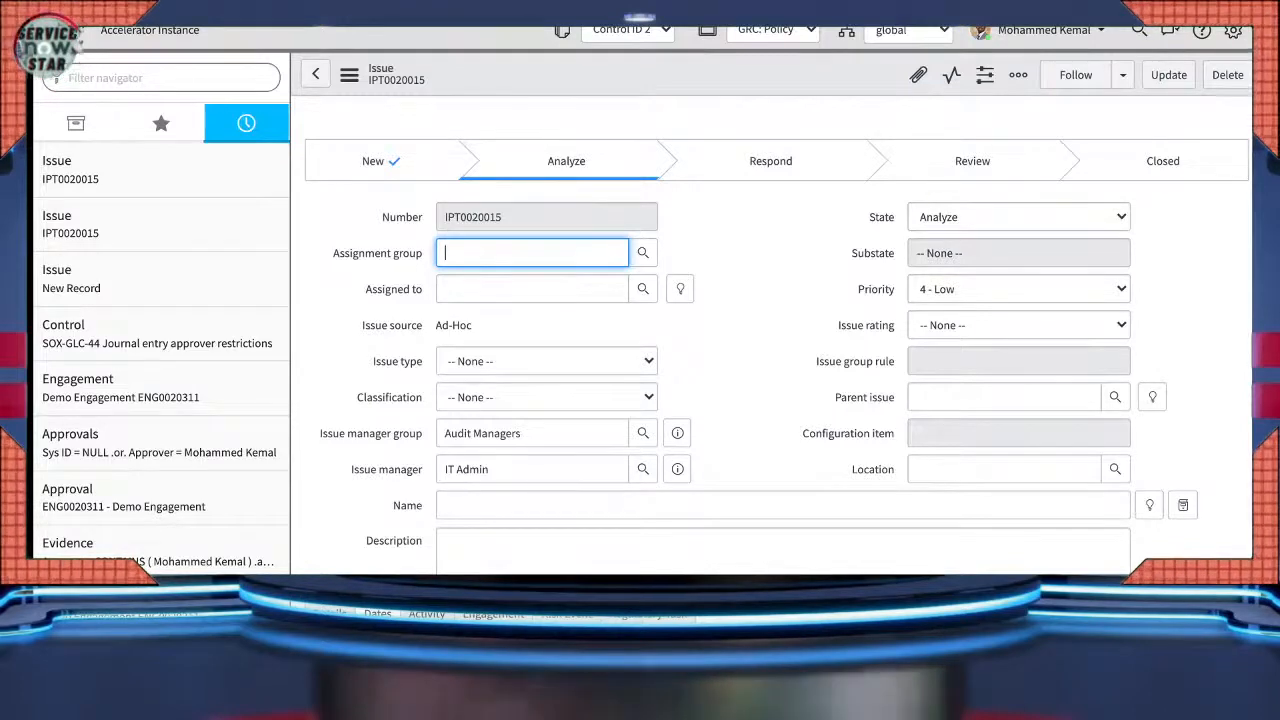
- Assign the issue to IT Admin and save the record
key("Tab")
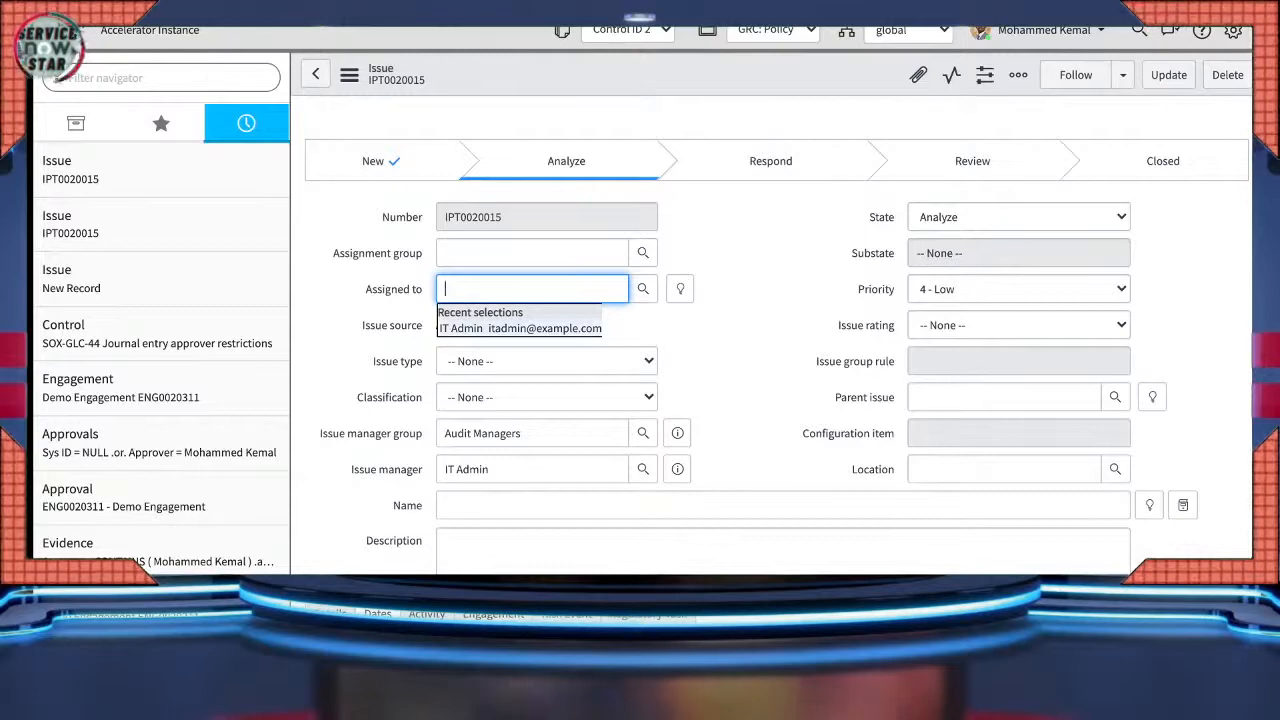
left_click(520, 329)
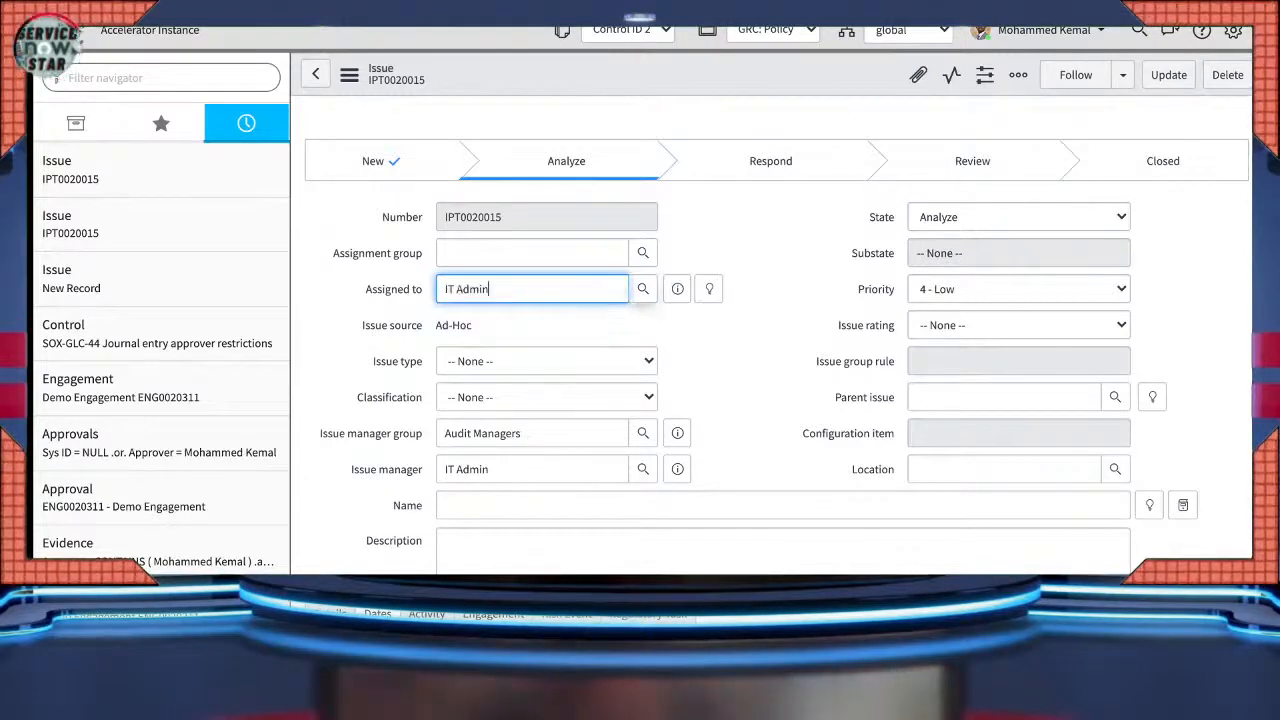
left_click(349, 75)
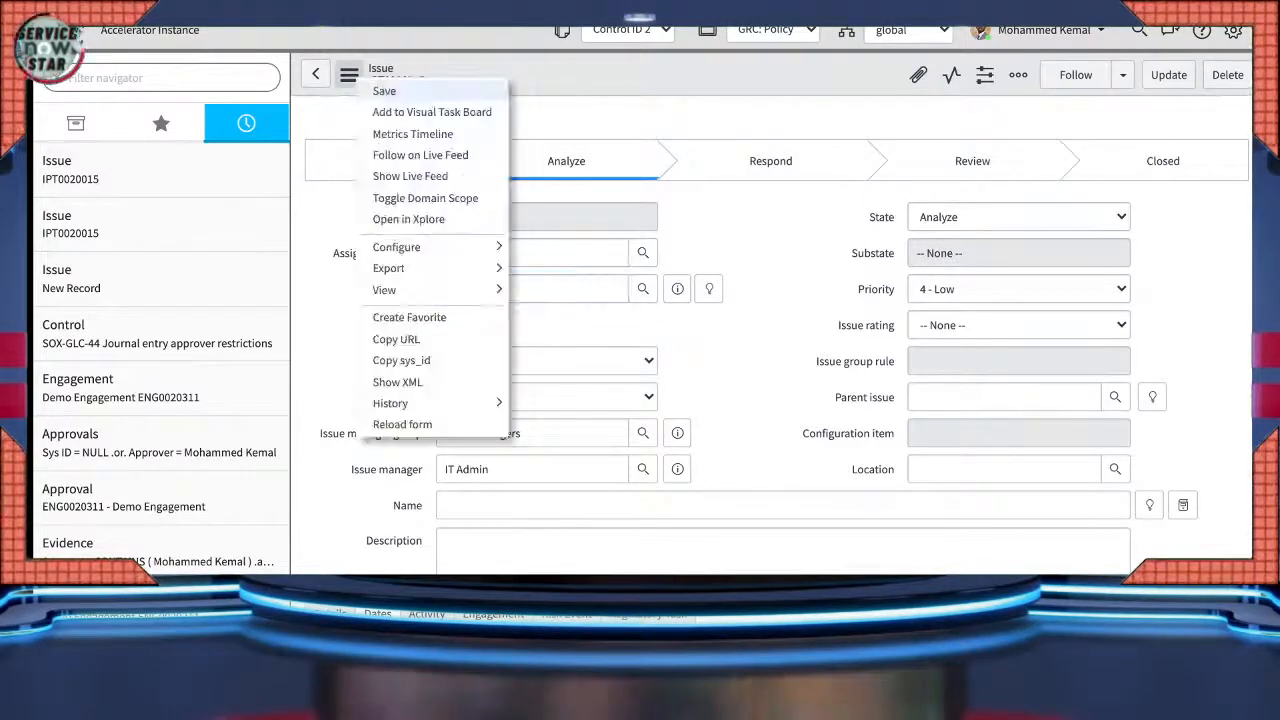
left_click(385, 91)
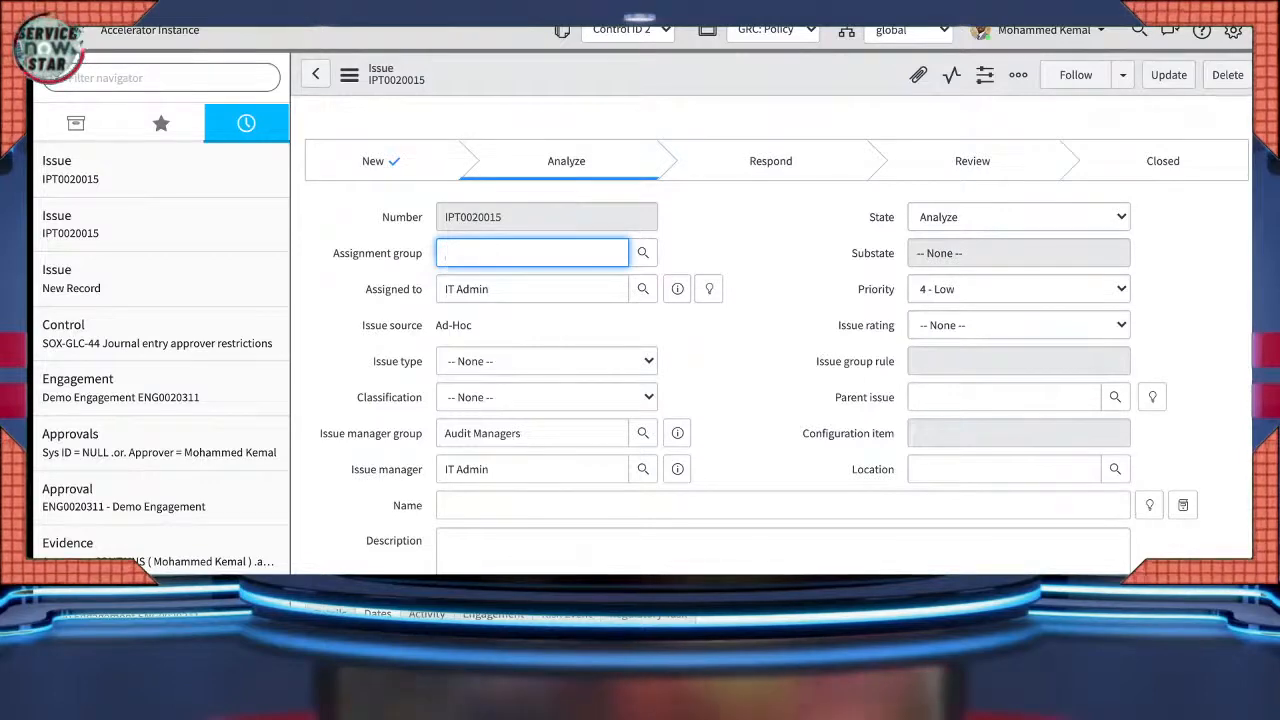
left_click(1019, 217)
key("Down")
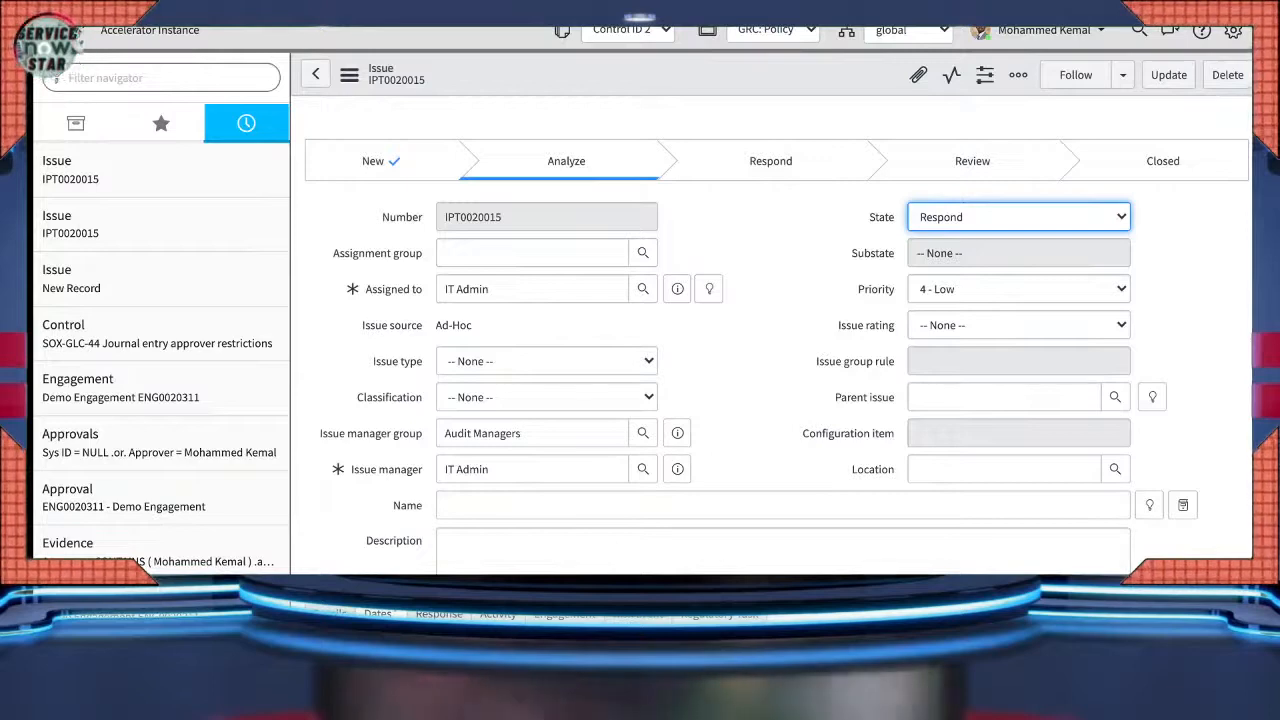
scroll(760, 400, "down", 3)
scroll(760, 400, "down", 2)
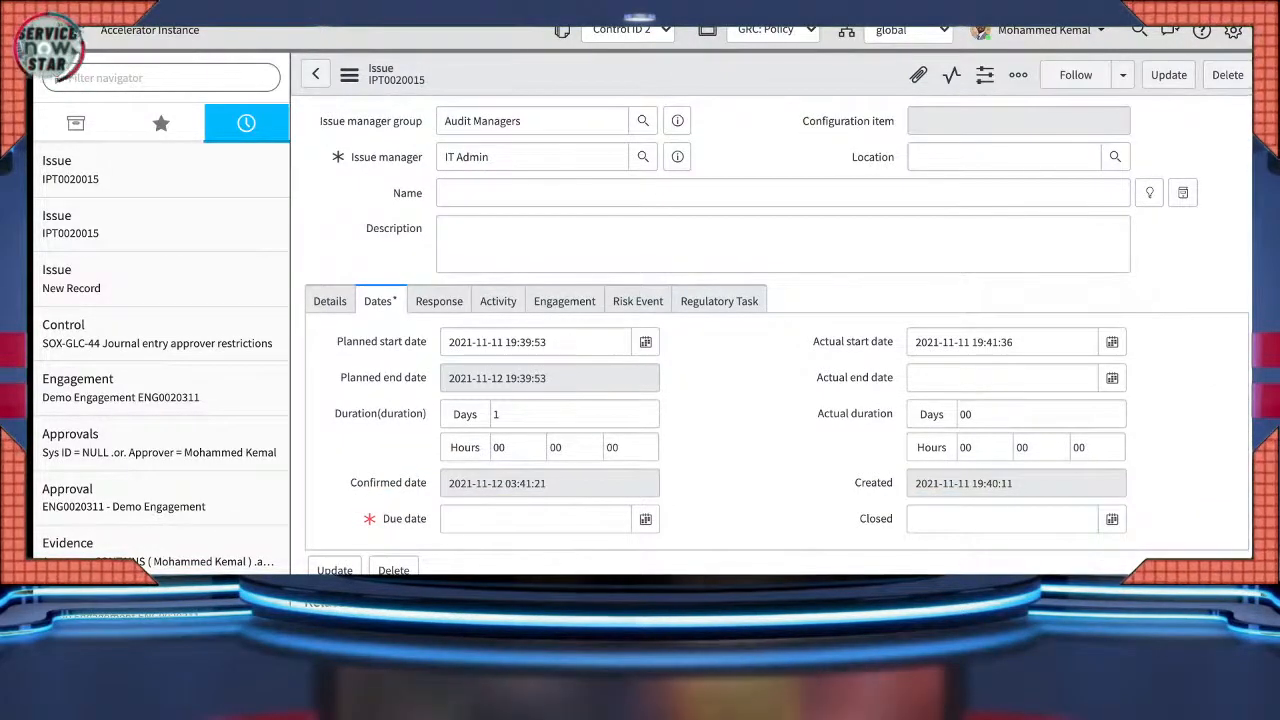
left_click(645, 519)
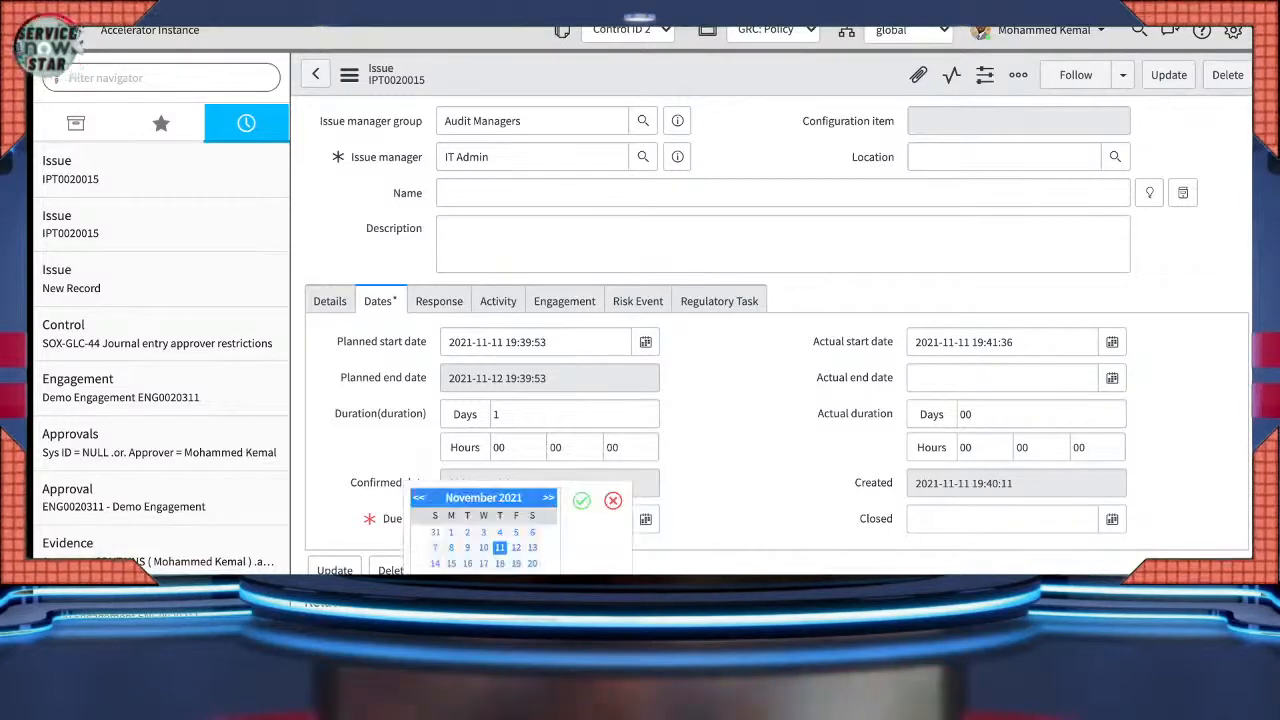
left_click(516, 548)
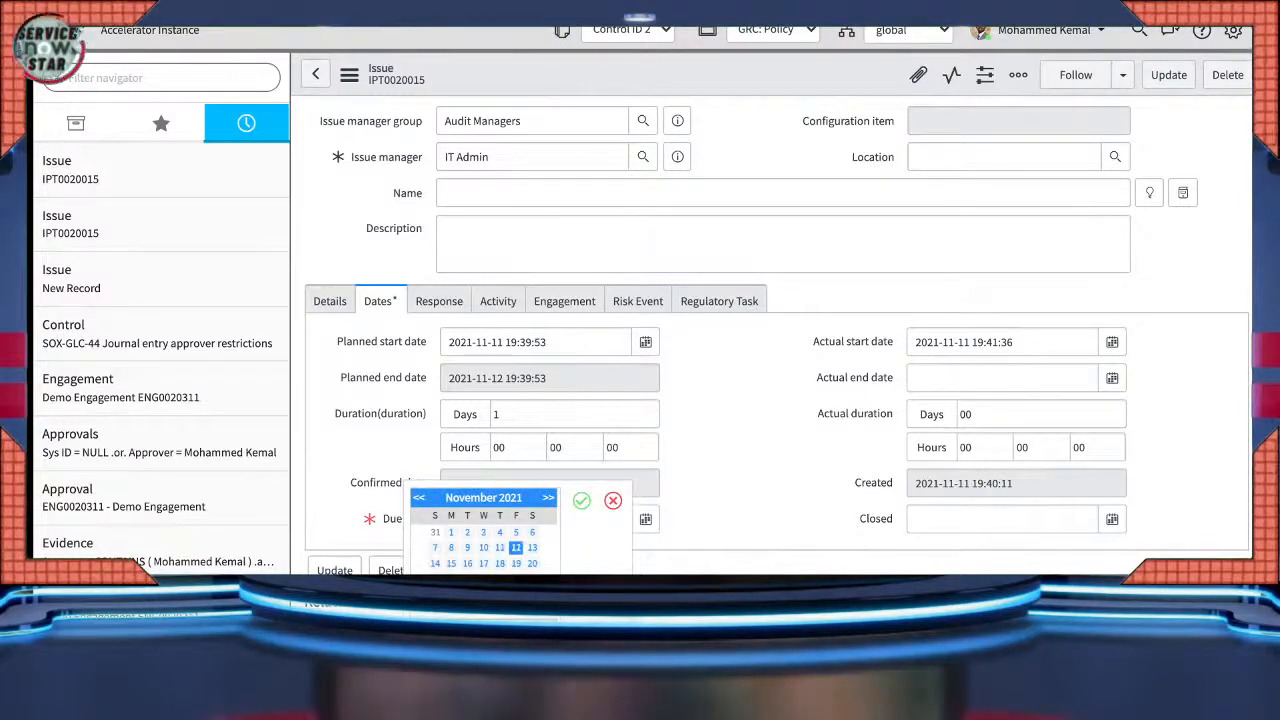
left_click(581, 500)
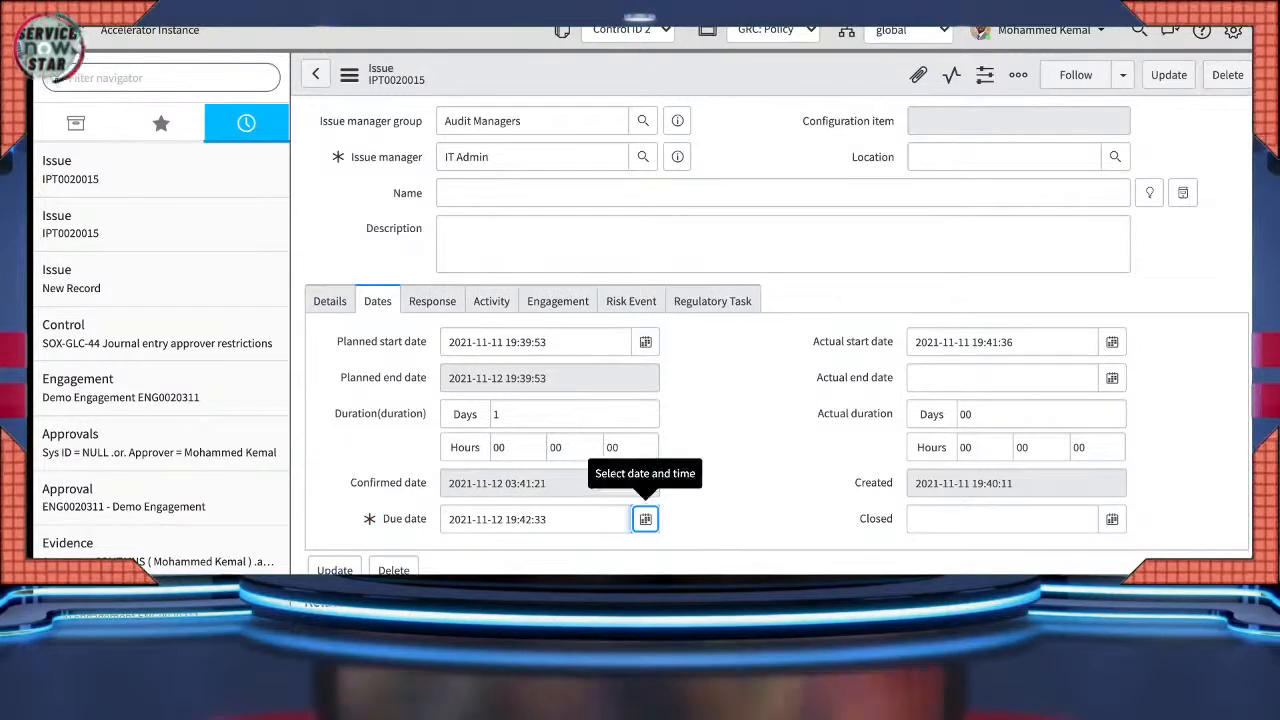
left_click(349, 75)
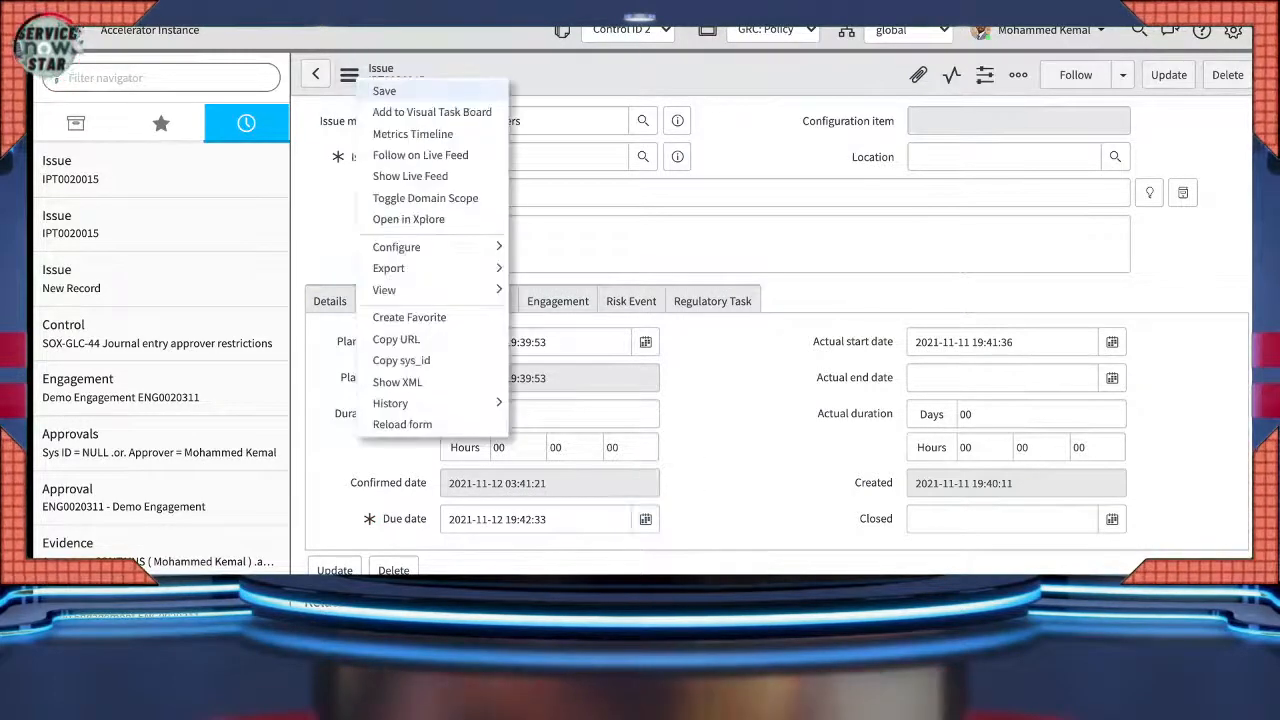
left_click(349, 75)
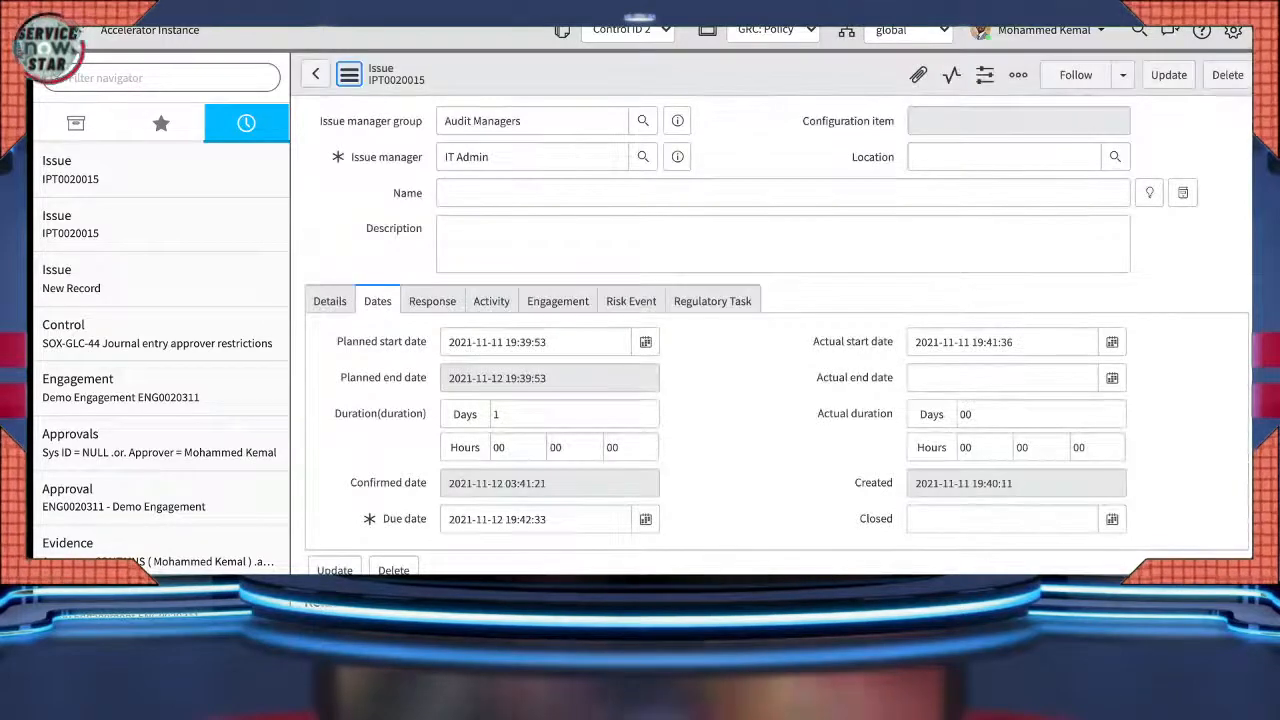
- Examine the issue's response and explanation fields, its assignee, and the details down to the recommendation and action plan
scroll(760, 400, "down", 3)
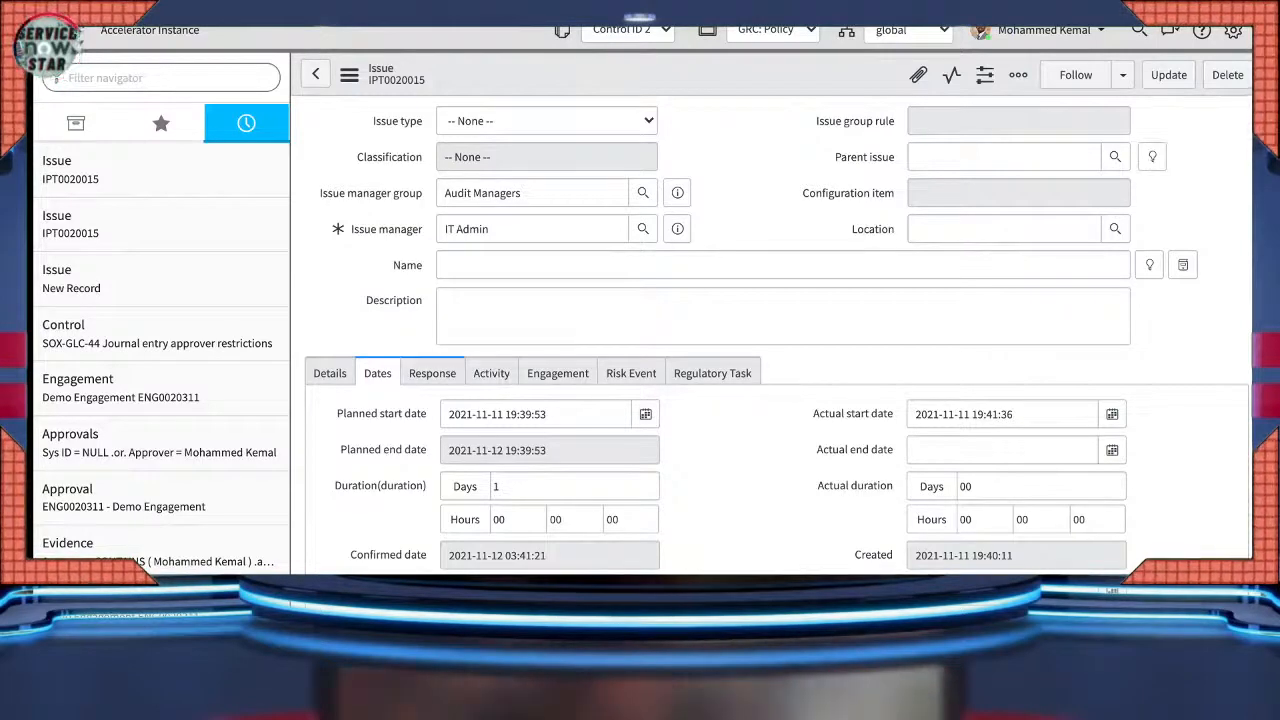
left_click(432, 373)
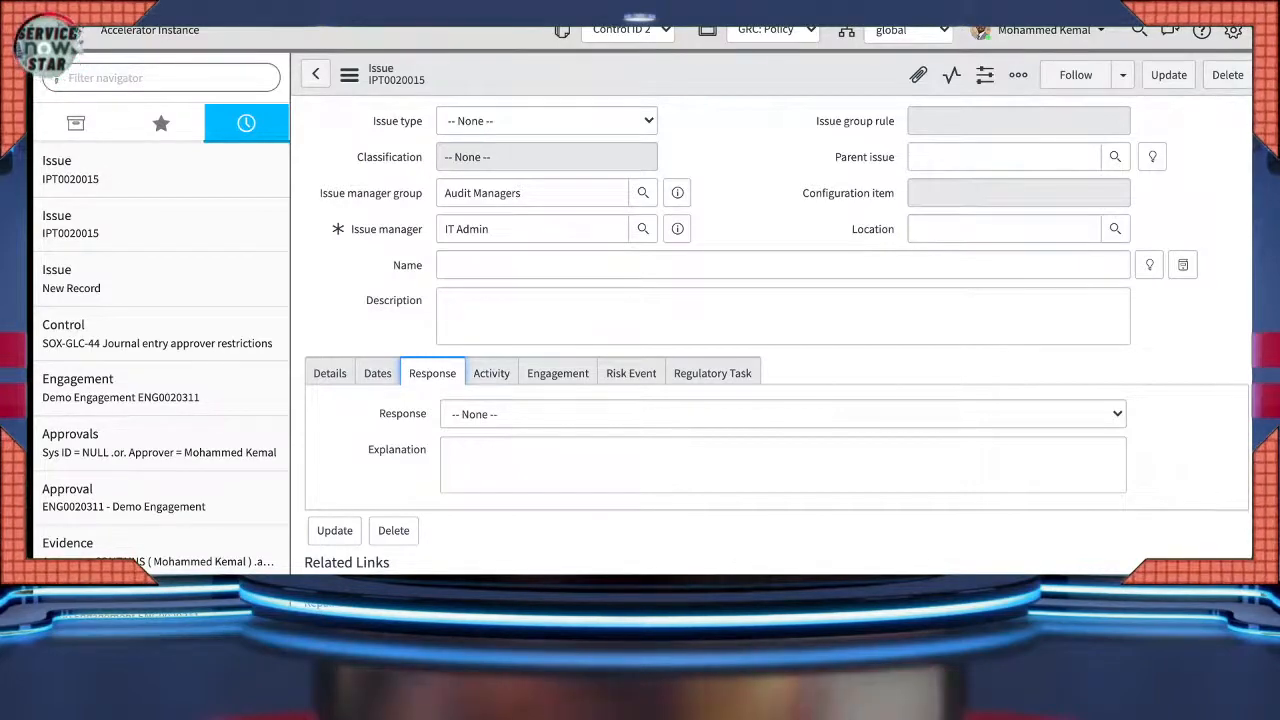
scroll(770, 330, "up", 3)
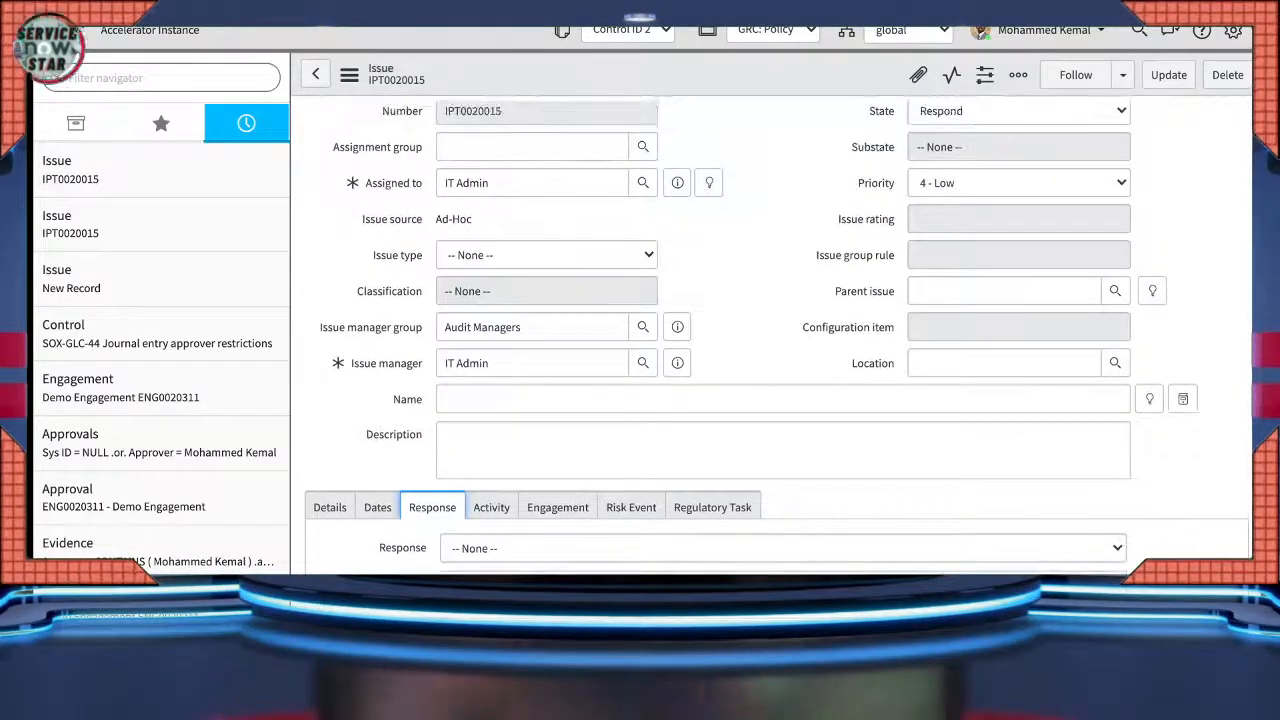
triple_click(470, 183)
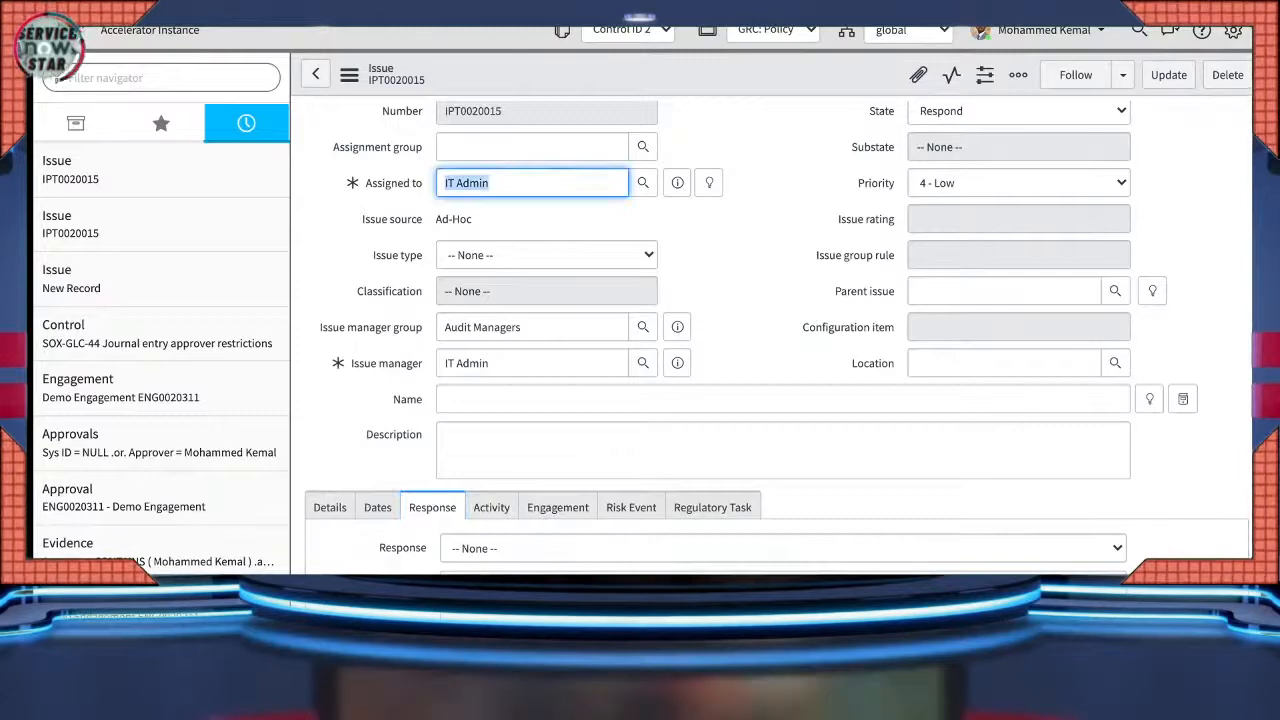
scroll(770, 330, "down", 5)
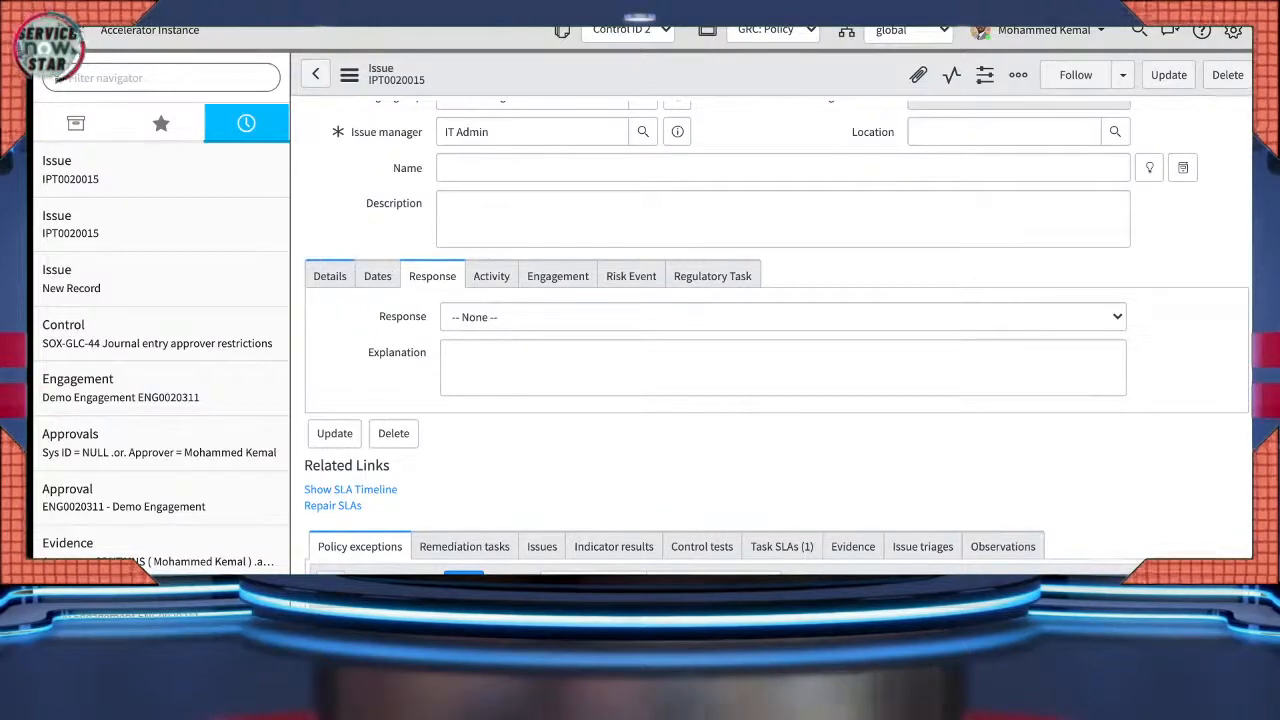
left_click(330, 276)
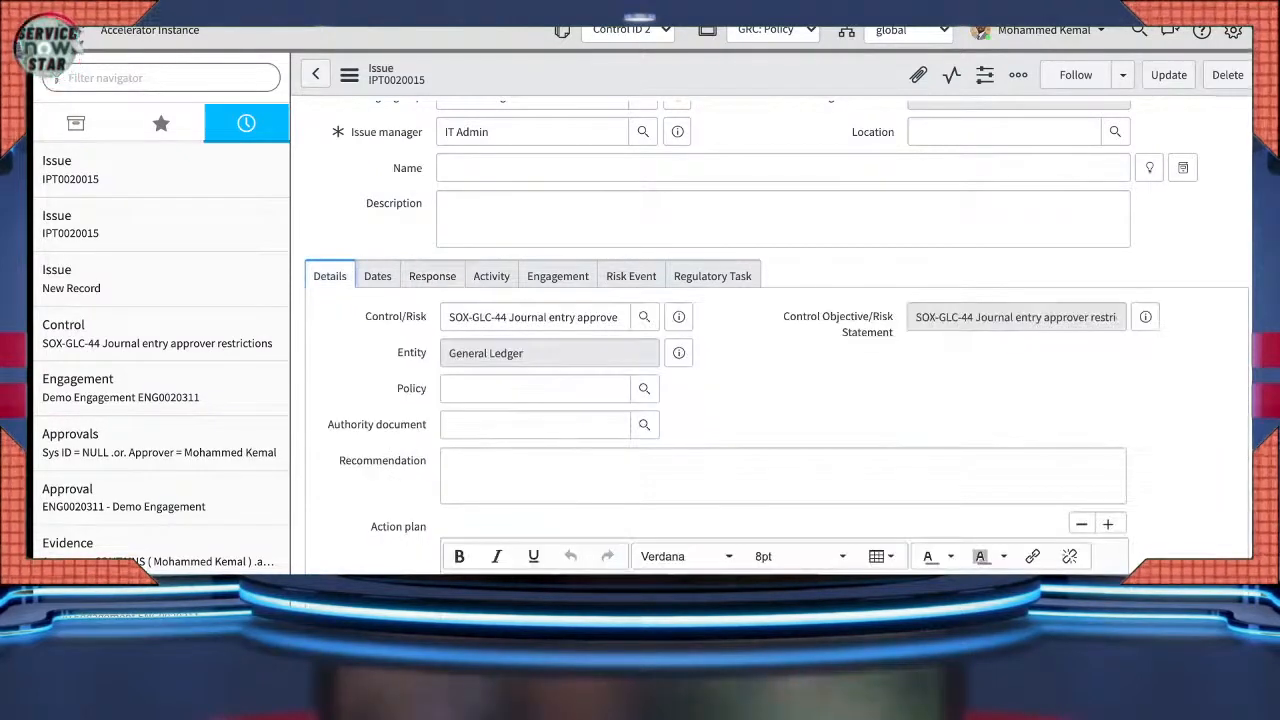
scroll(770, 330, "down", 3)
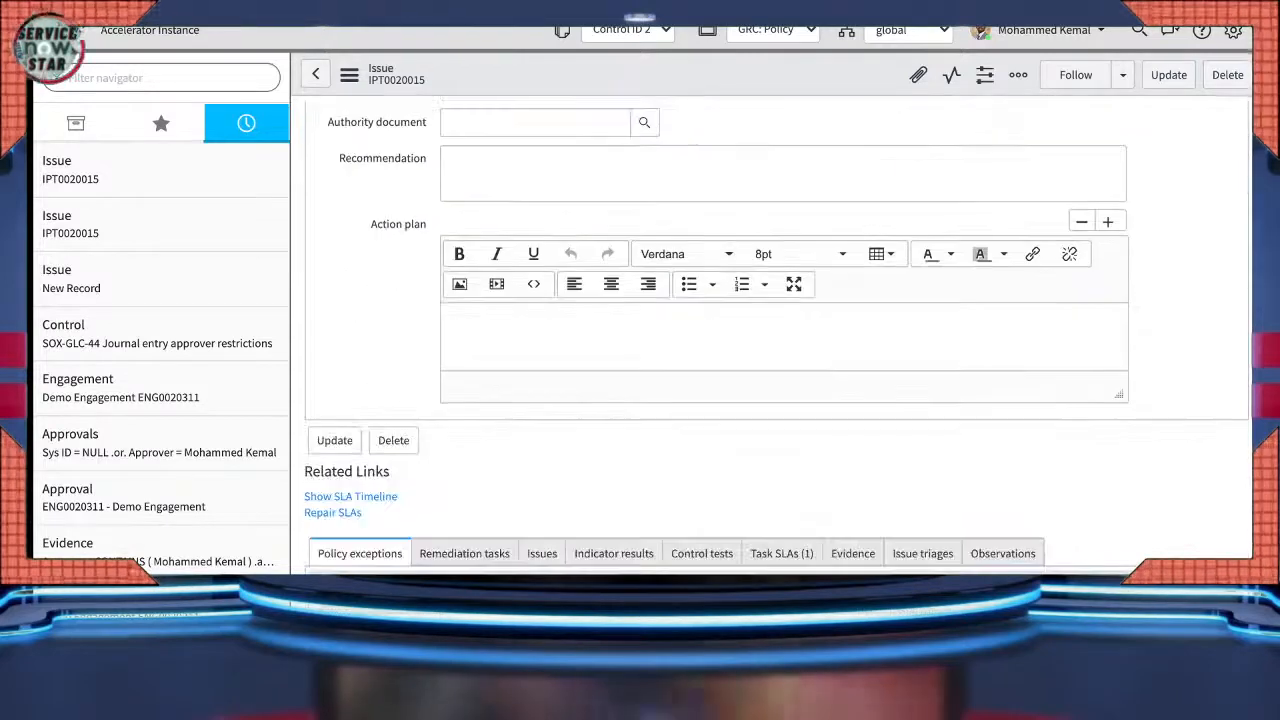
- Examine the issue's planned and actual dates, its due date, and the SLA attached to it in the Task SLAs list
scroll(770, 330, "up", 5)
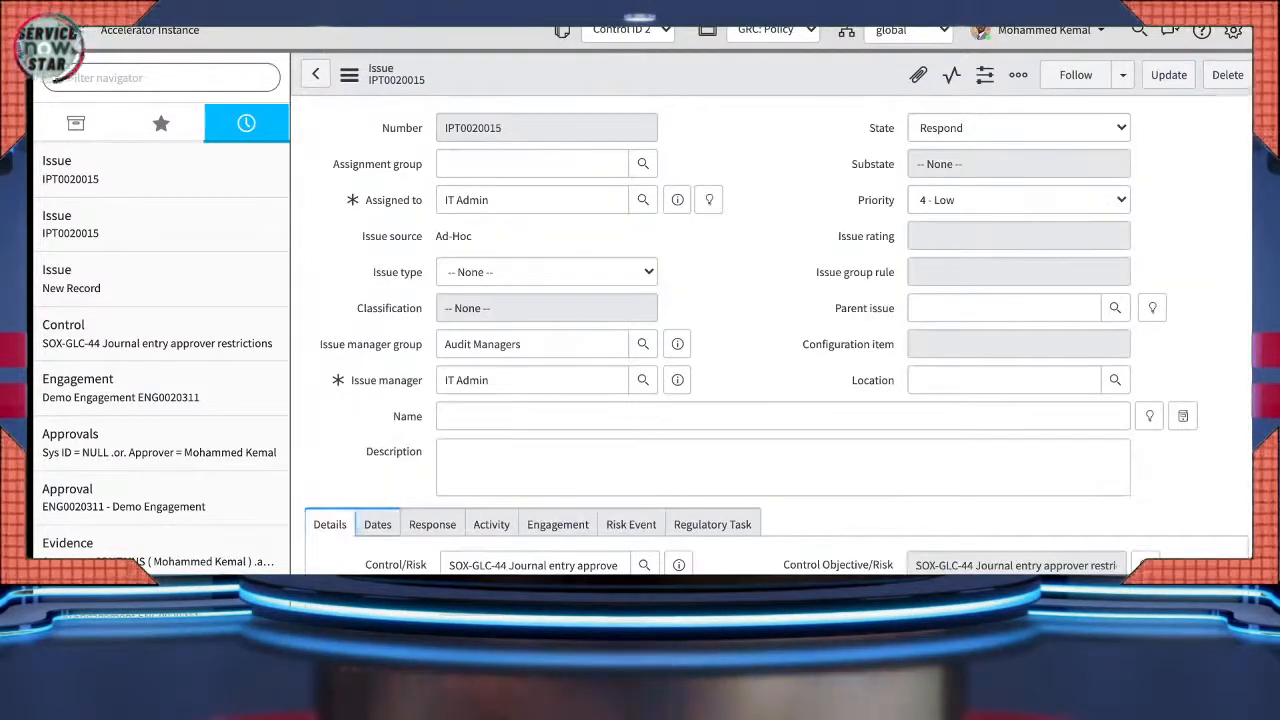
left_click(377, 524)
scroll(770, 335, "down", 2)
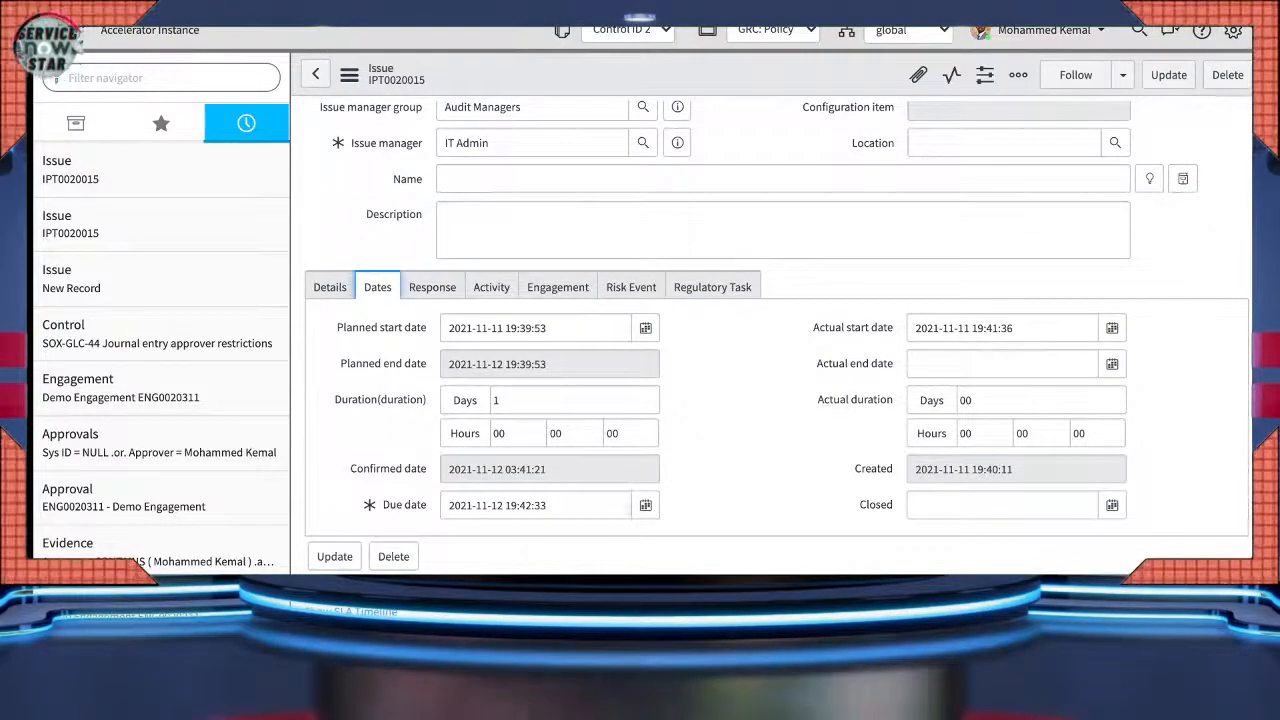
scroll(776, 400, "down", 2)
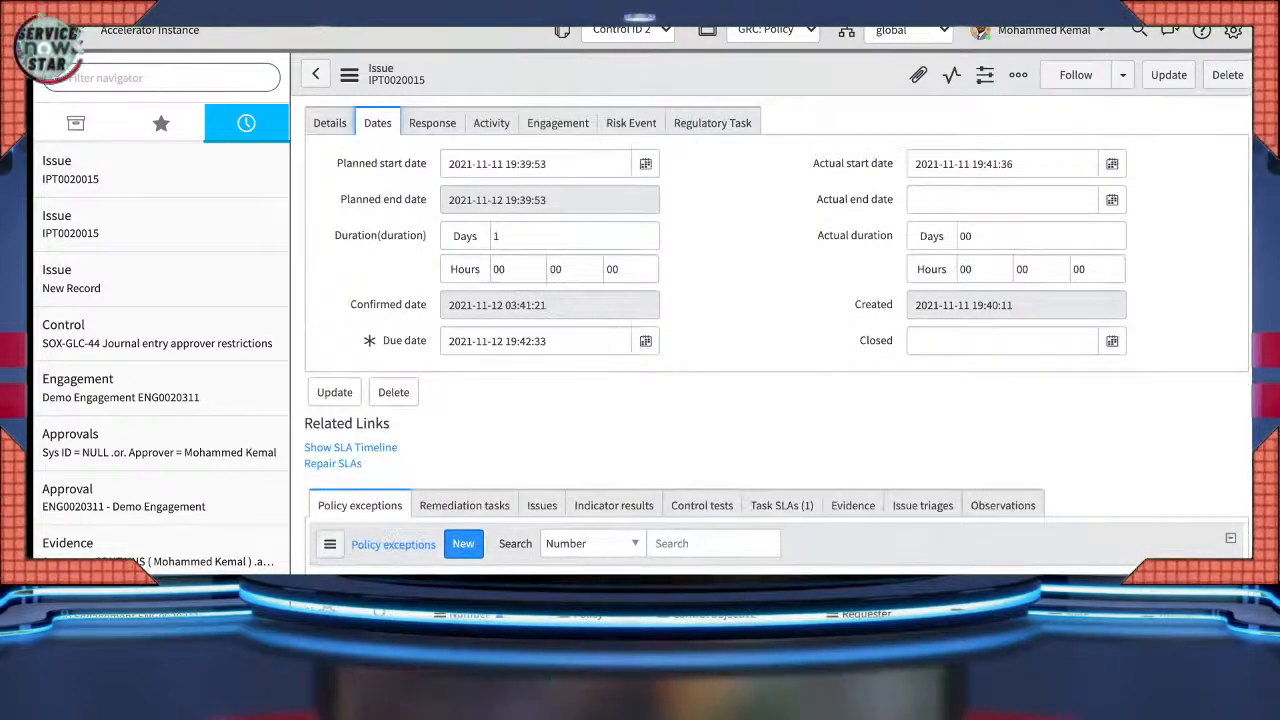
left_click(782, 505)
scroll(782, 450, "down", 1)
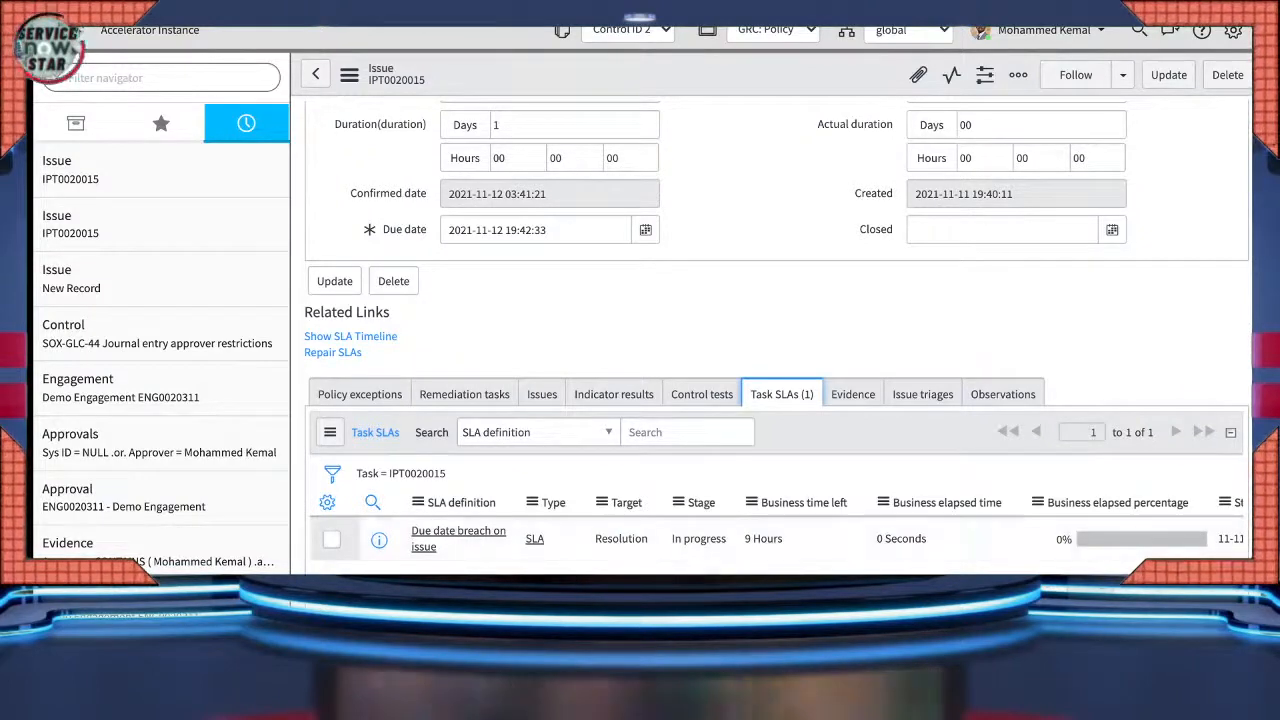
scroll(776, 400, "up", 1)
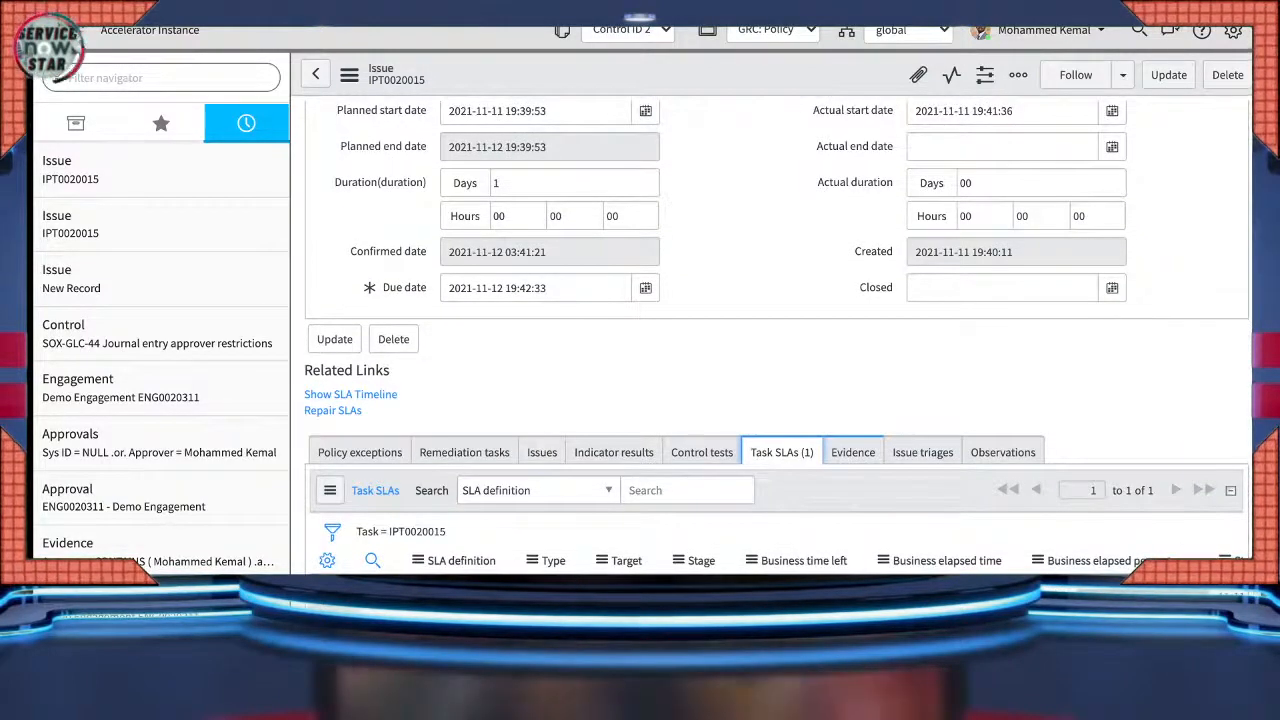
scroll(776, 400, "up", 3)
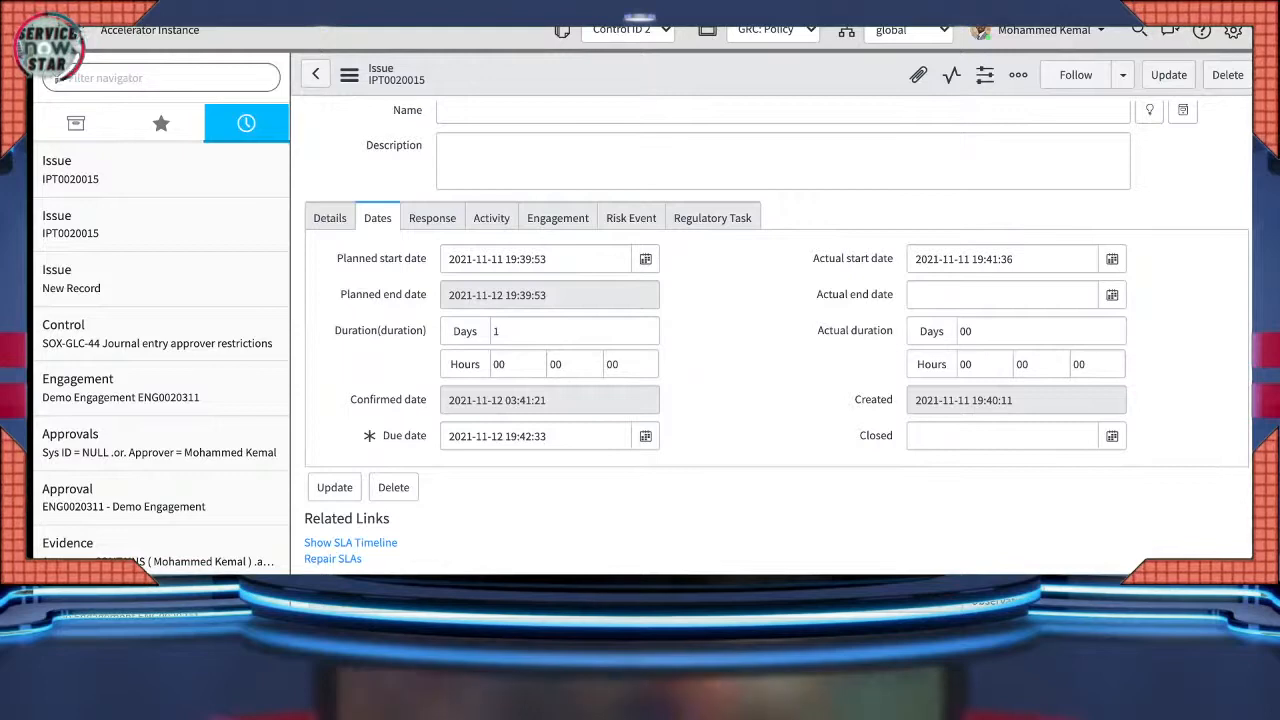
scroll(776, 400, "up", 5)
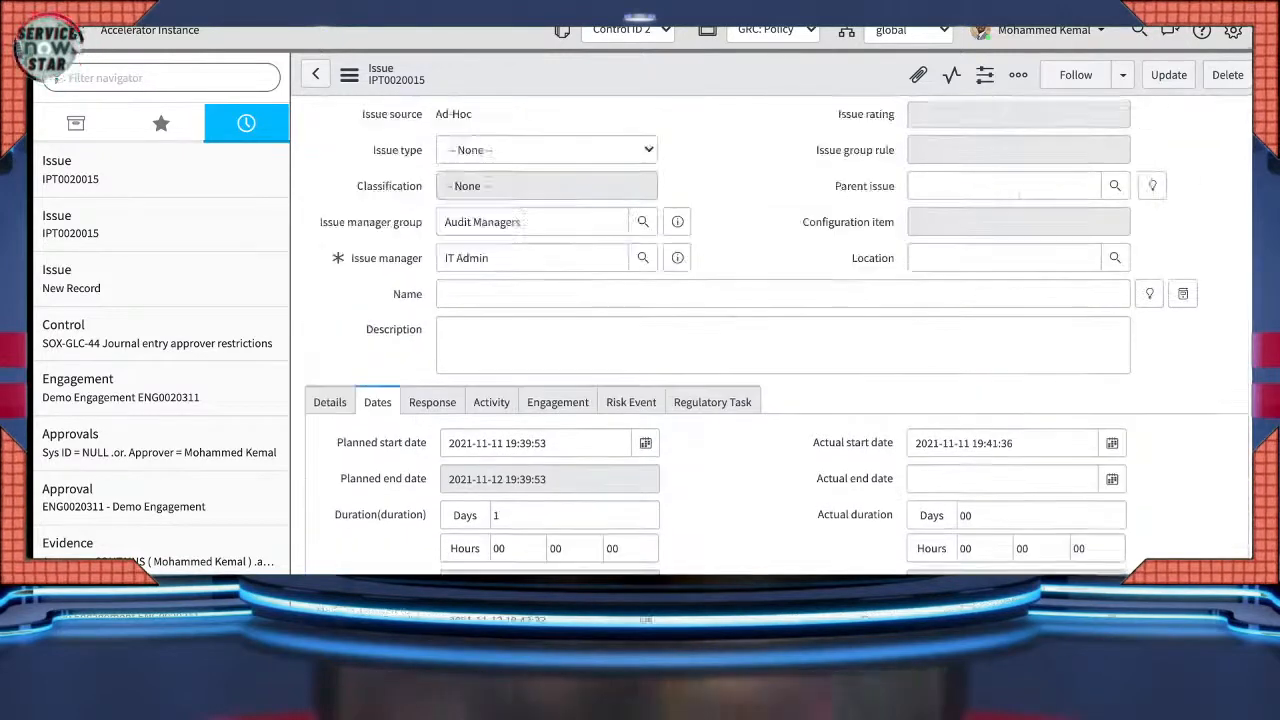
scroll(776, 400, "up", 1)
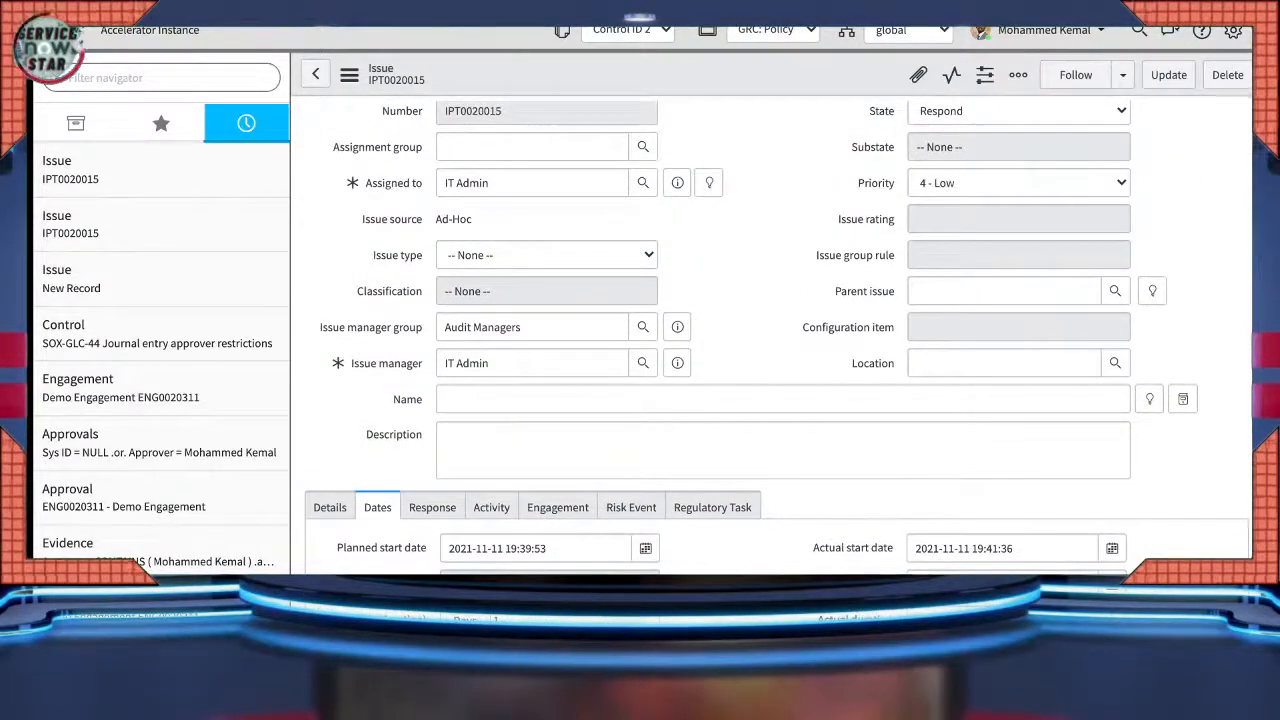
- Set the issue's response to Remediate and save the record
left_click(432, 507)
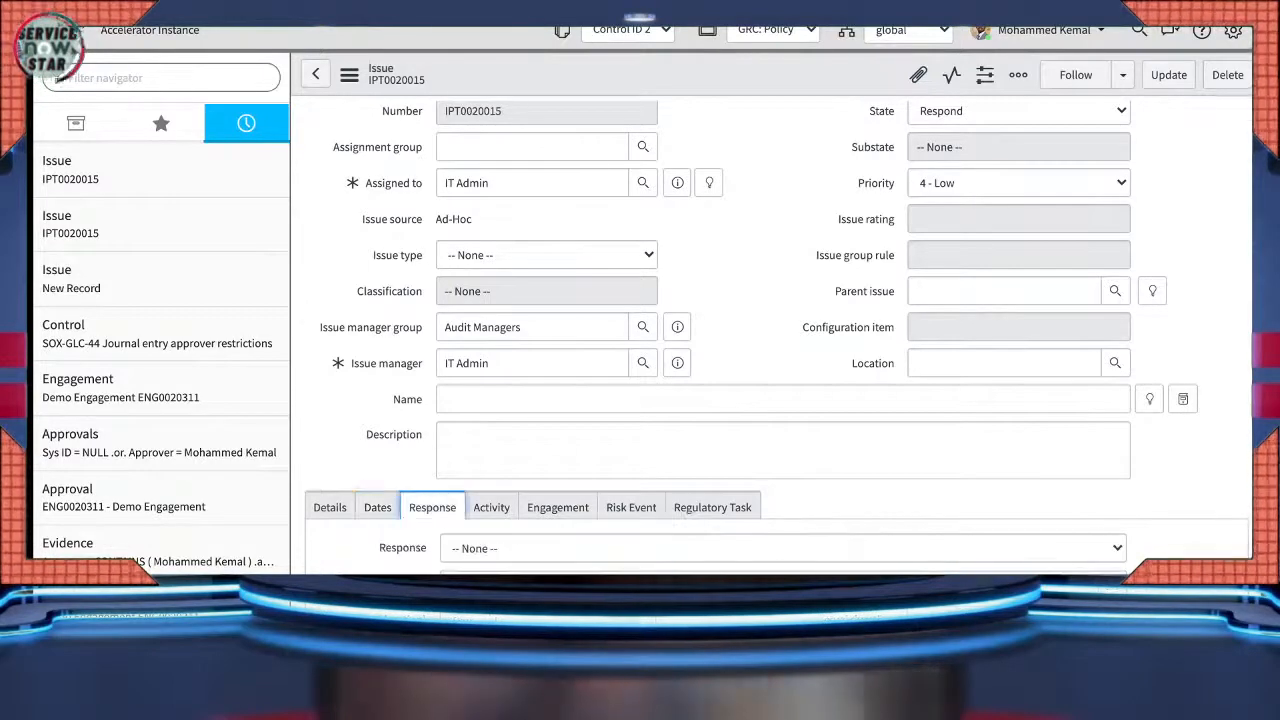
scroll(776, 400, "down", 3)
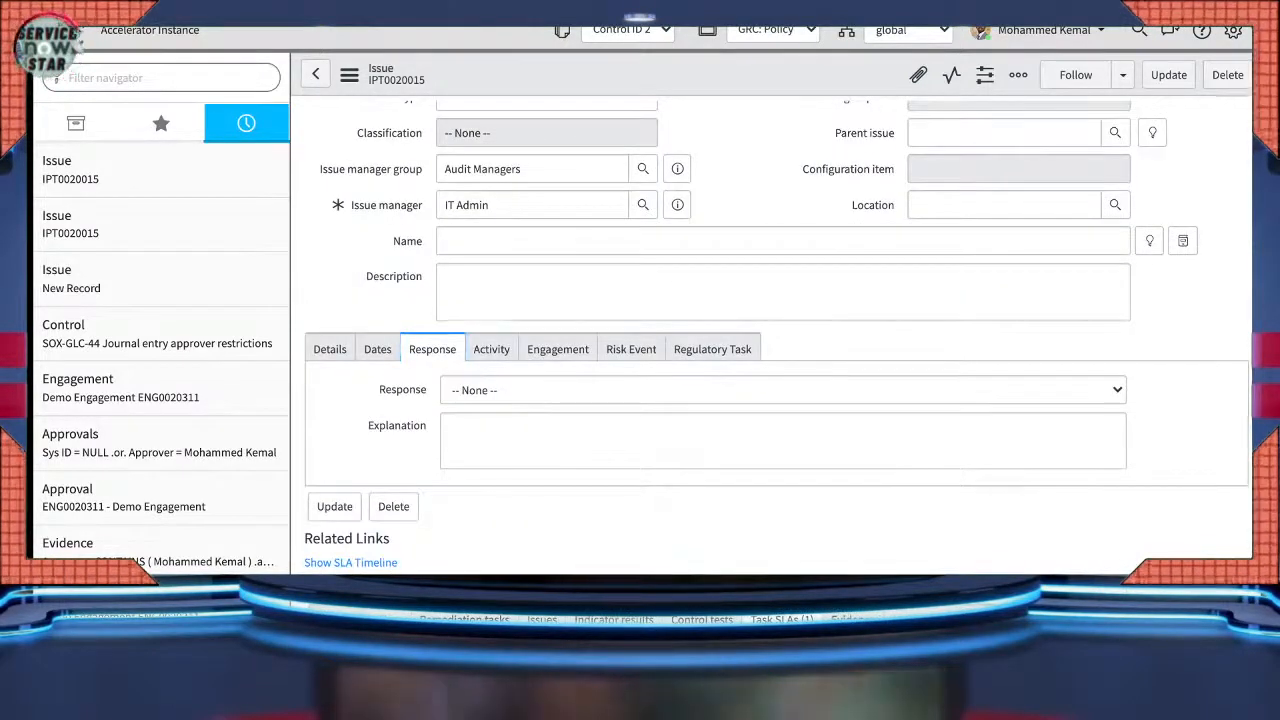
left_click(783, 390)
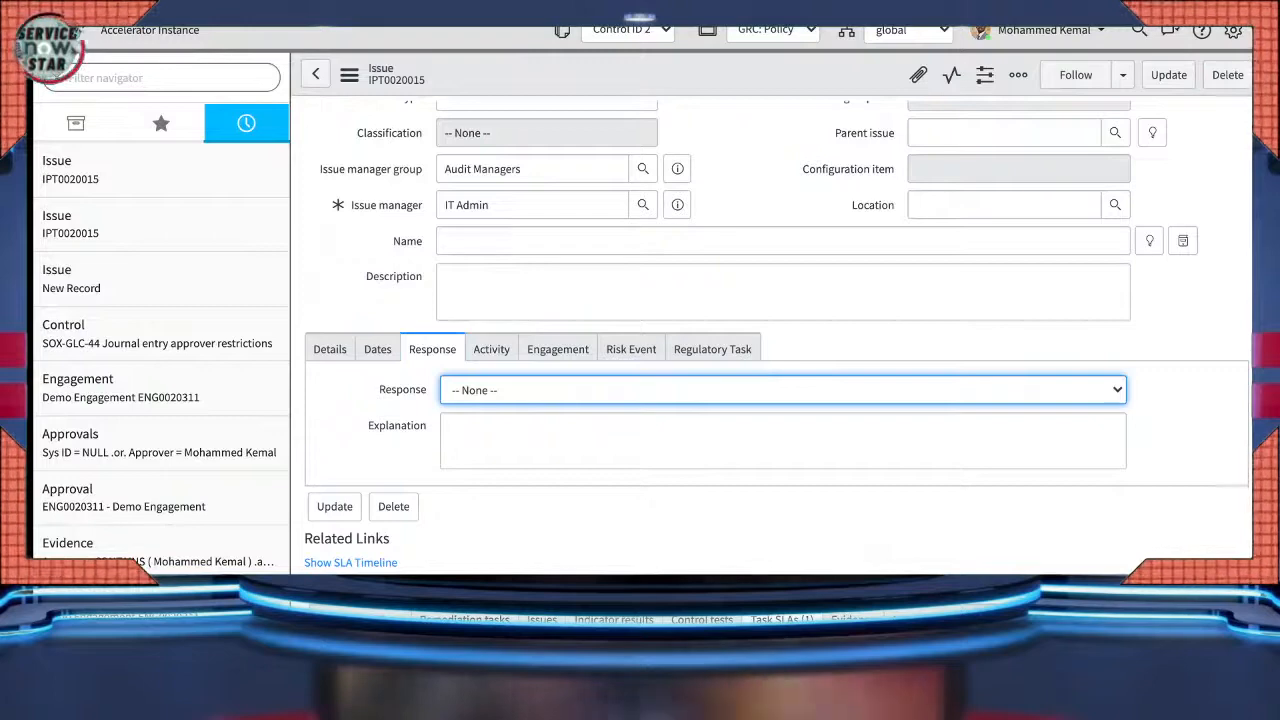
left_click(478, 425)
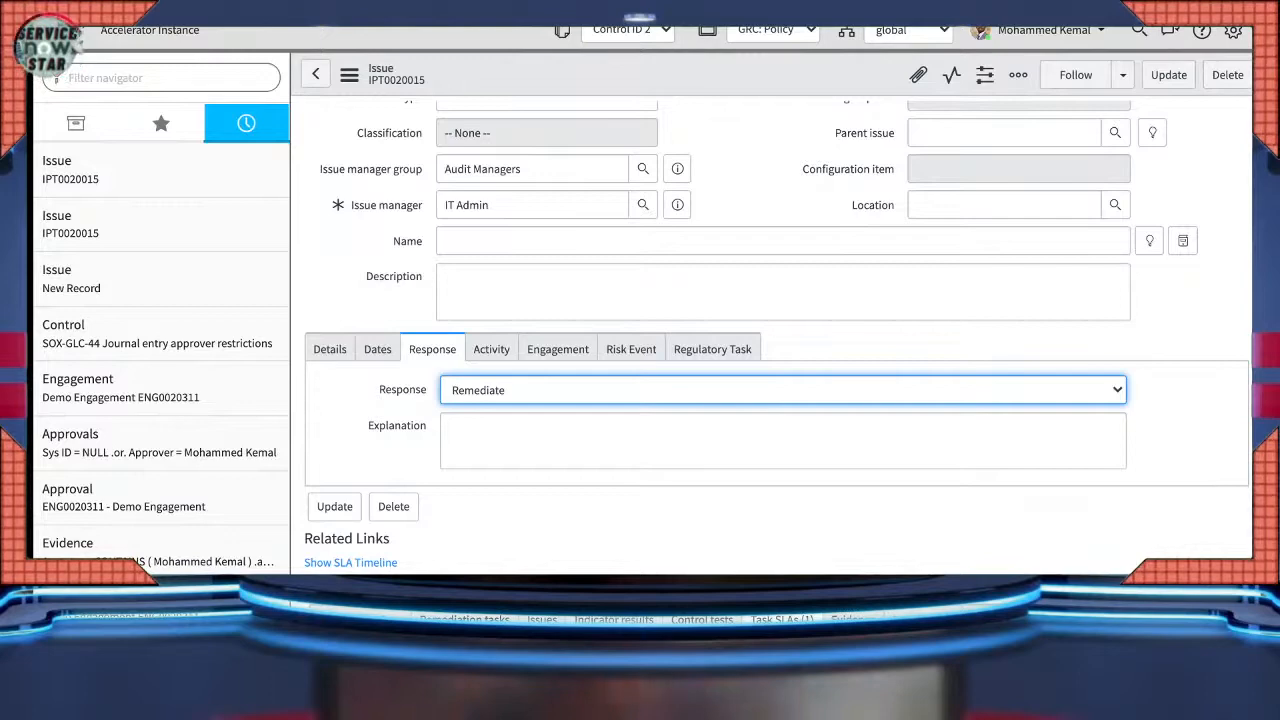
scroll(776, 337, "up", 3)
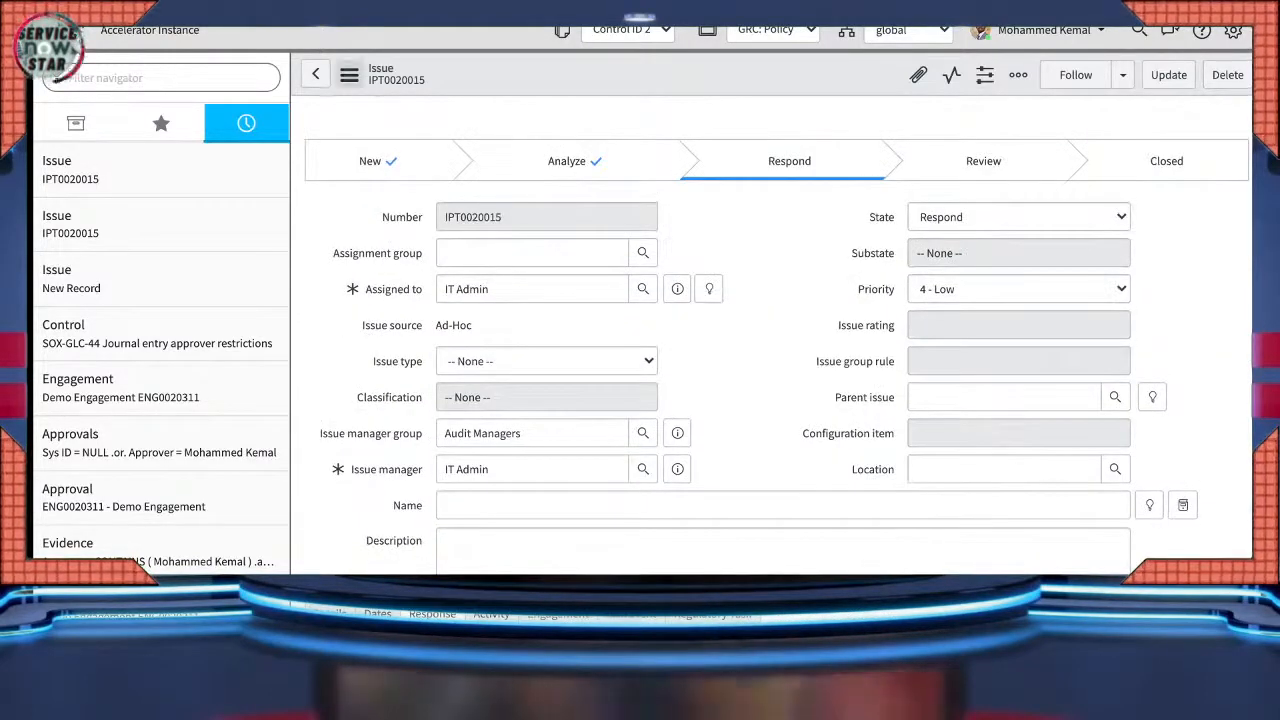
left_click(349, 75)
left_click(349, 75)
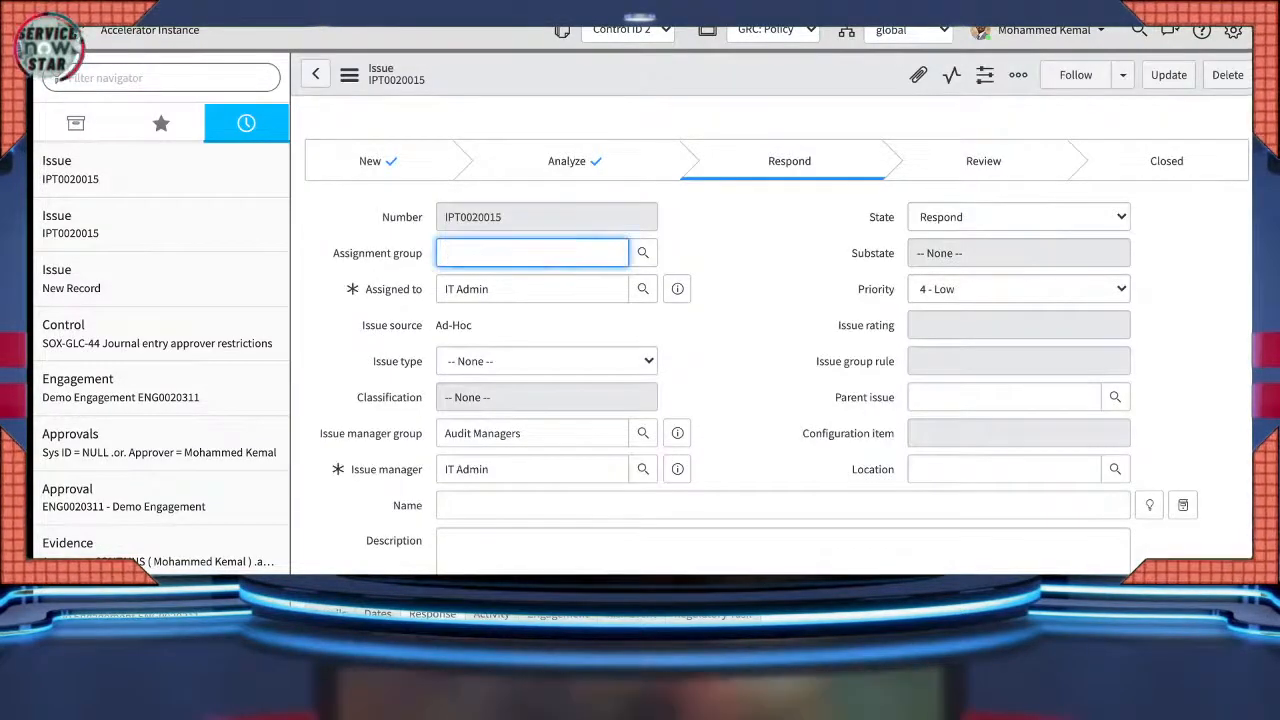
- Review the issue's saved response along with its related control tests and task SLAs
scroll(770, 330, "down", 3)
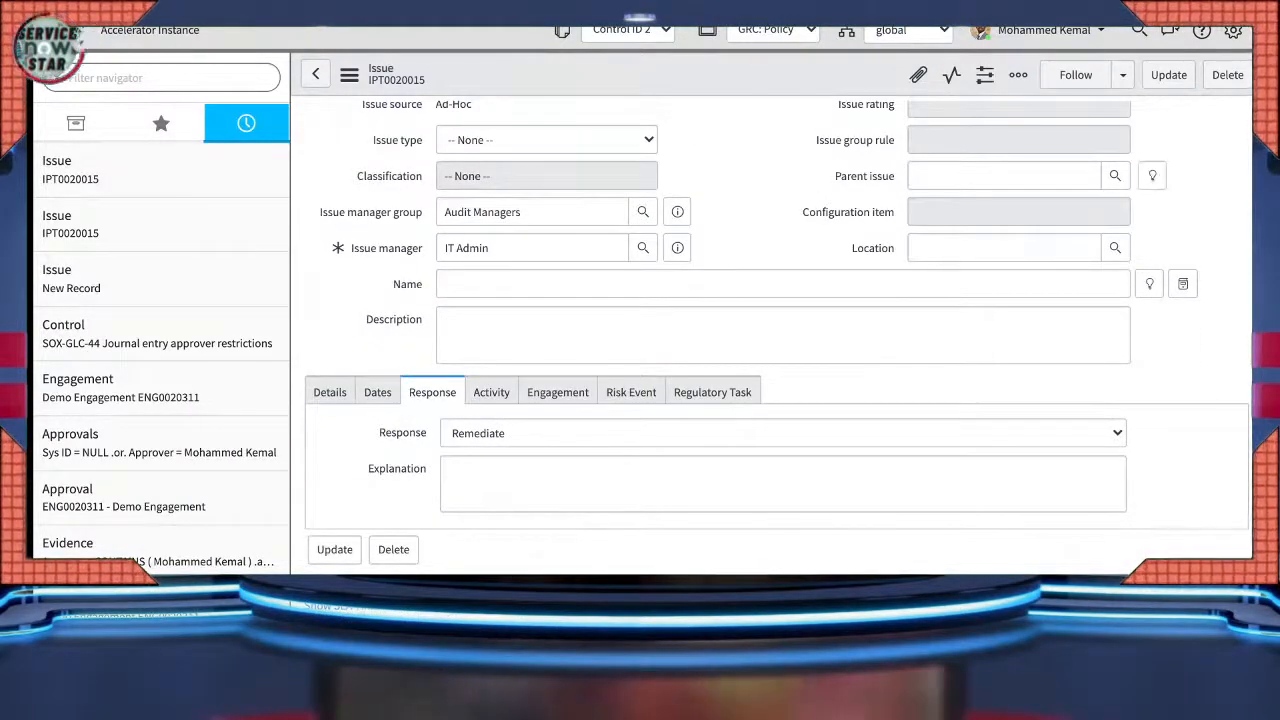
scroll(770, 330, "up", 3)
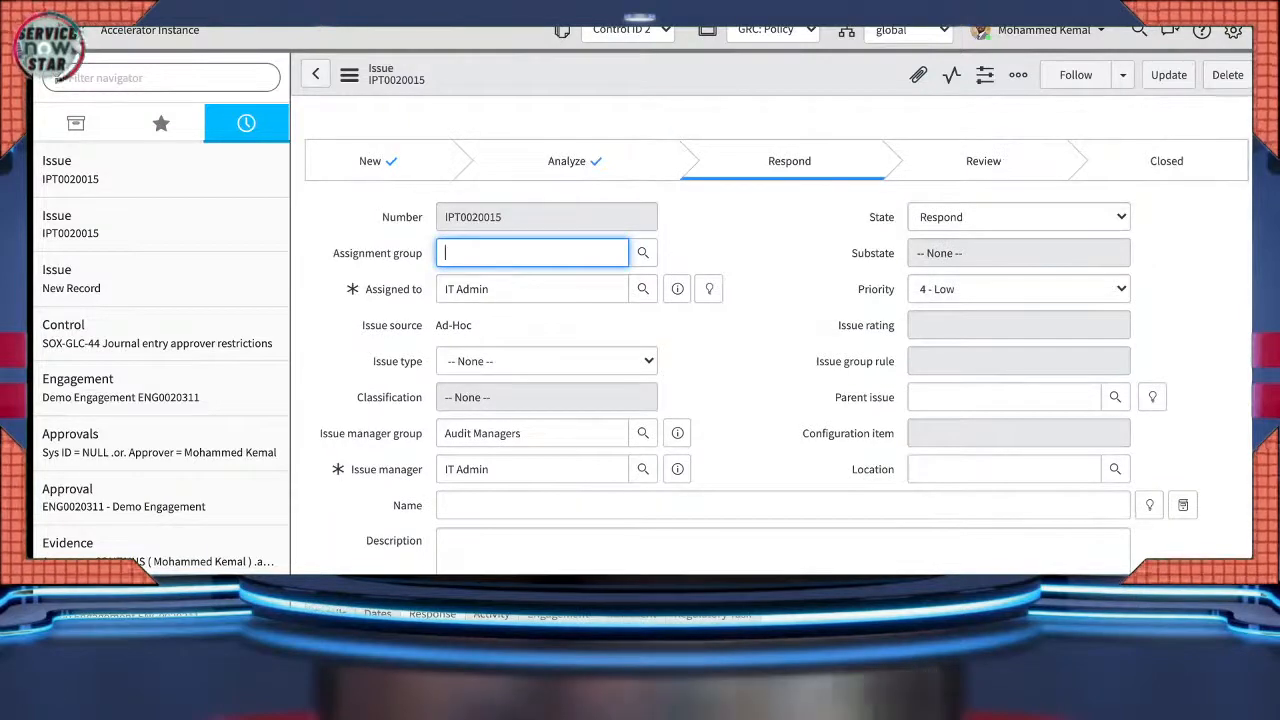
scroll(770, 330, "down", 5)
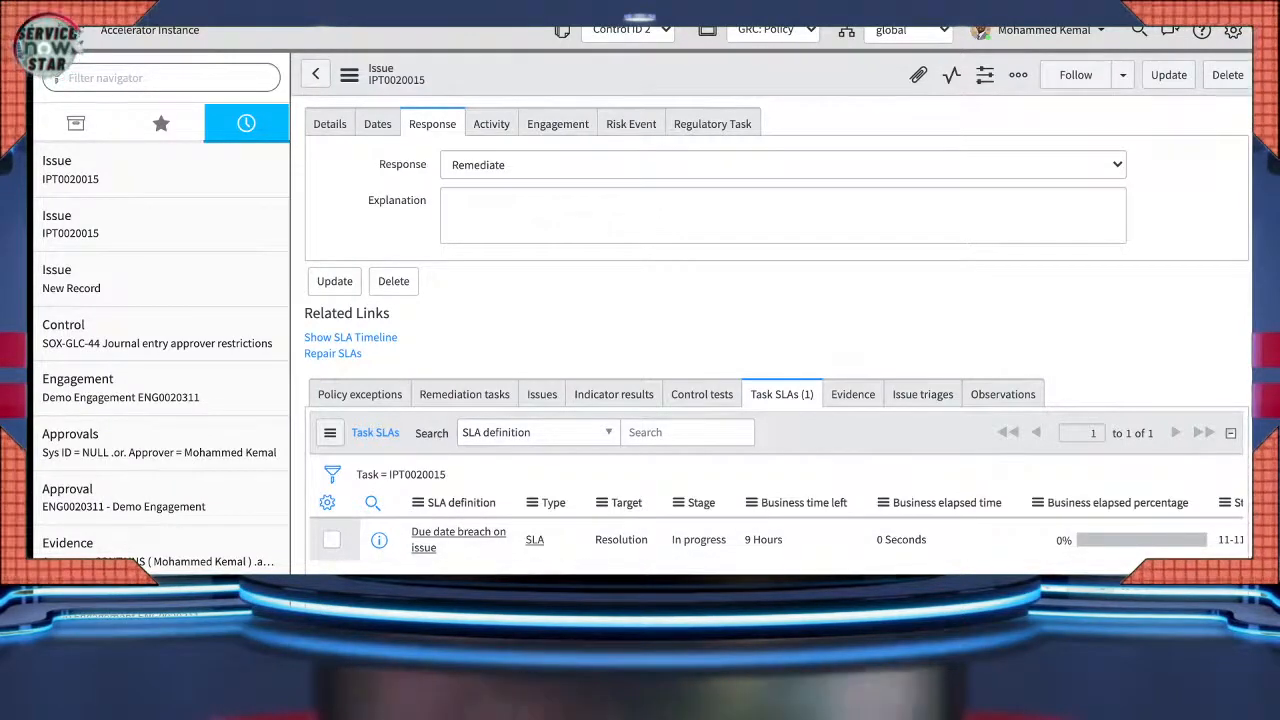
left_click(702, 394)
left_click(782, 414)
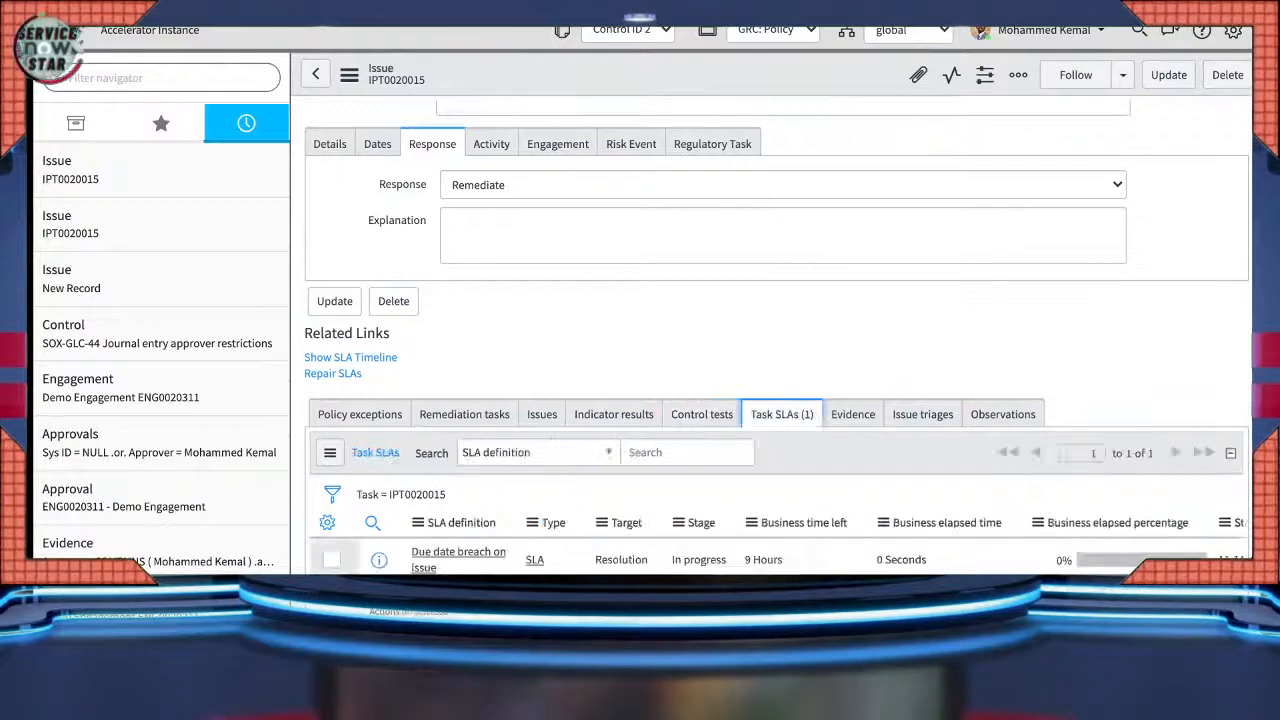
scroll(782, 414, "up", 5)
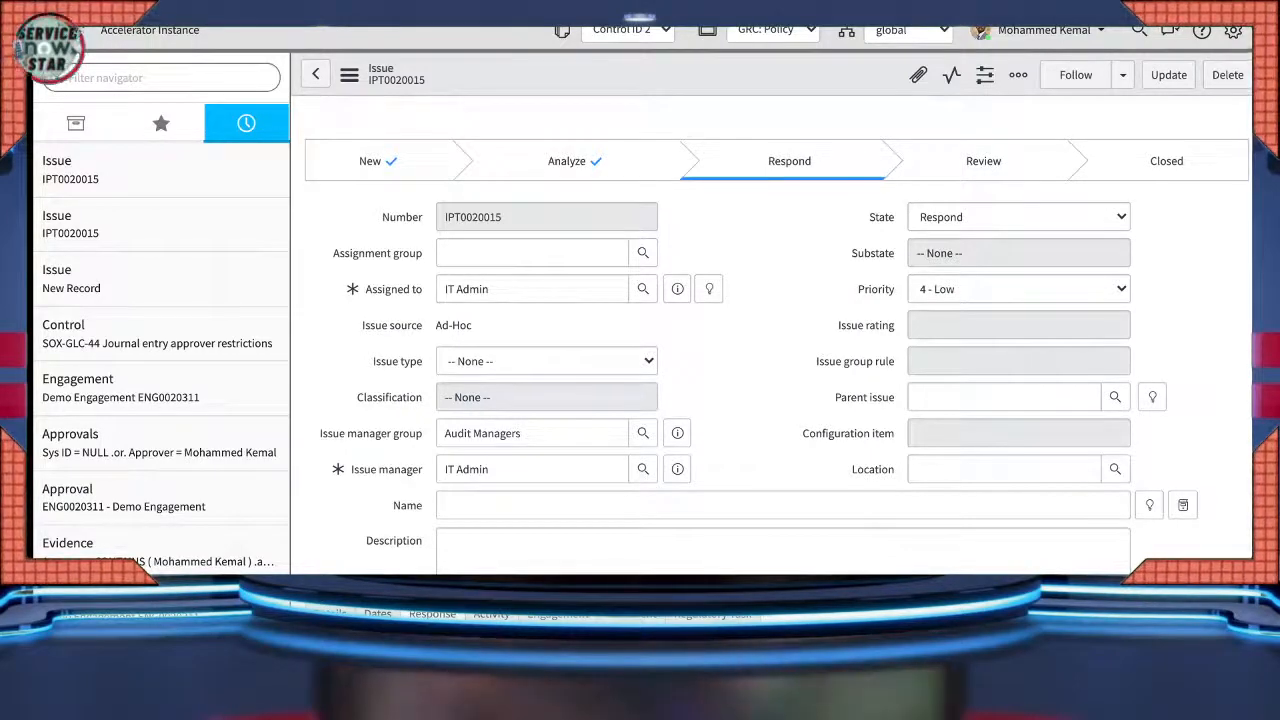
- Set the issue's state to Review and check which response fields that state requires
left_click(1018, 217)
key("Down")
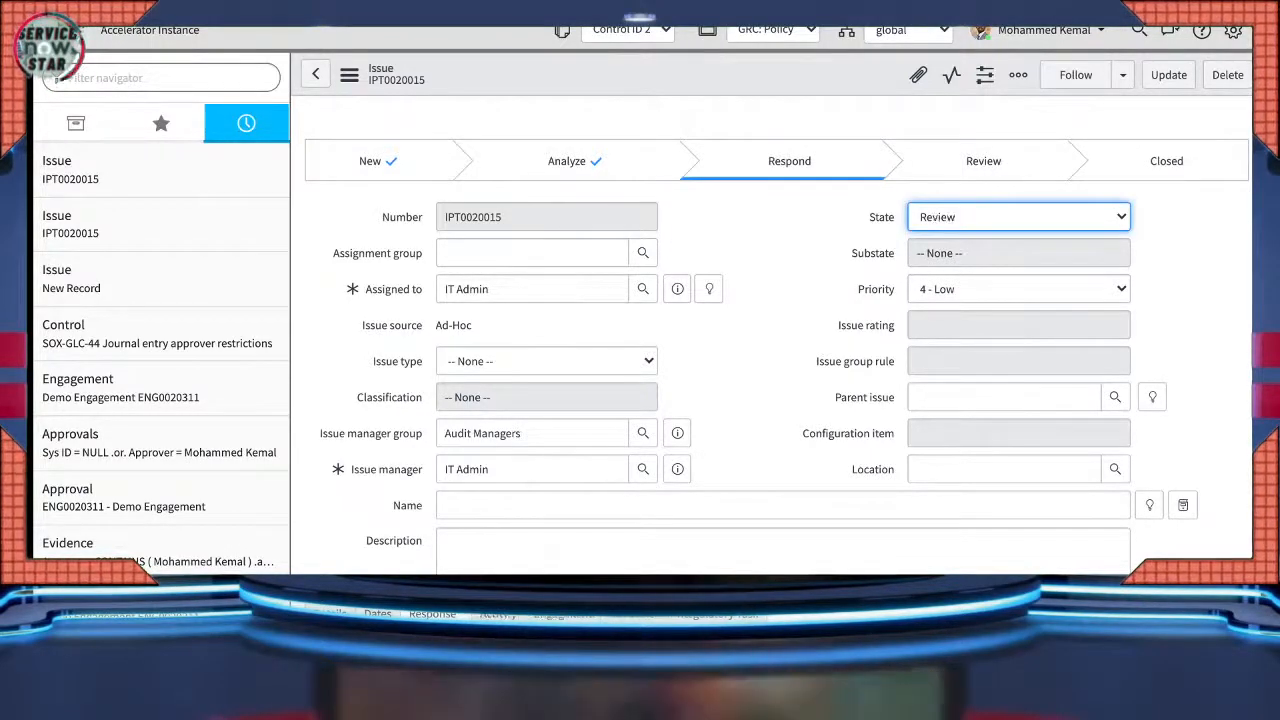
left_click(350, 75)
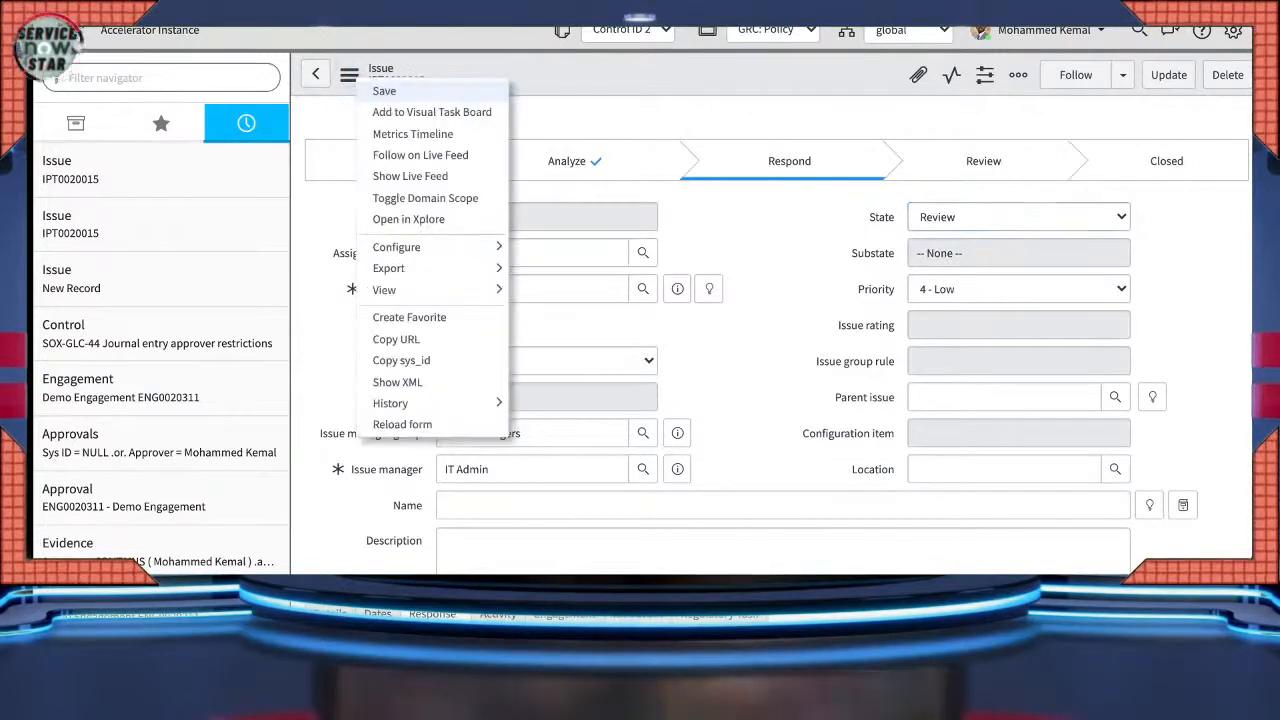
left_click(445, 433)
scroll(530, 350, "down", 2)
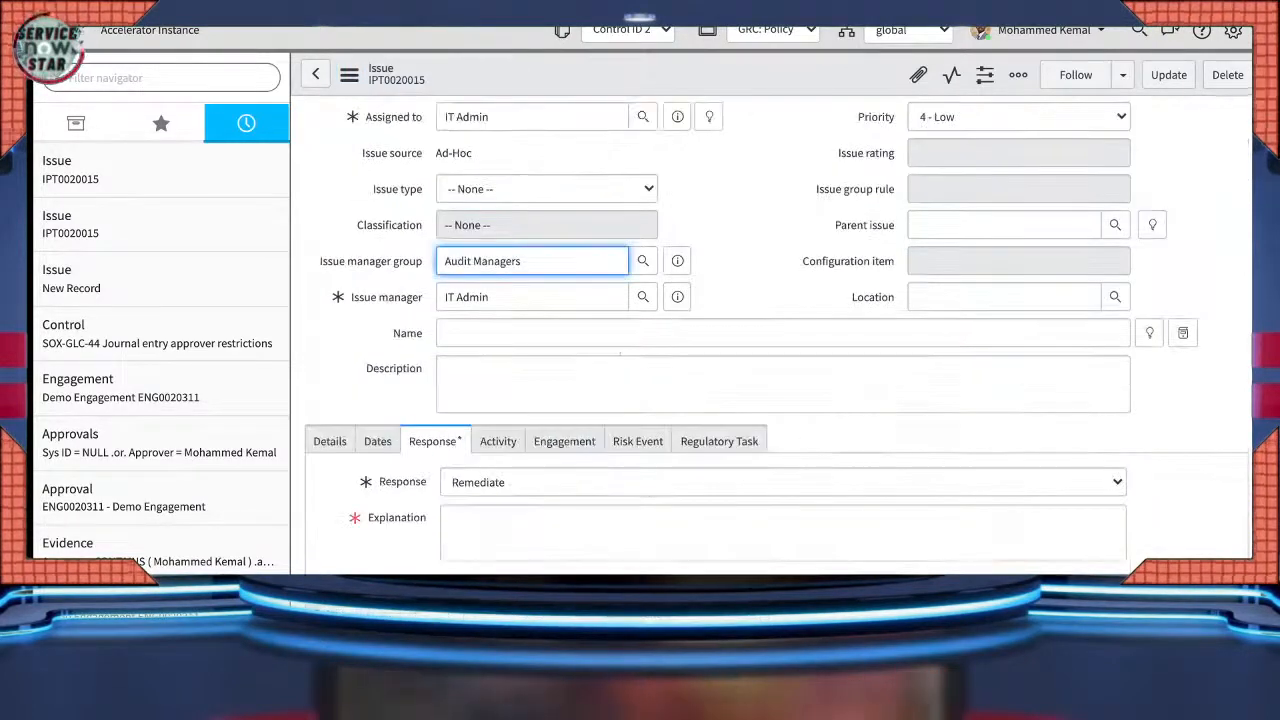
- Enter "Done!" as the explanation of the issue's response and save the record
left_click(449, 499)
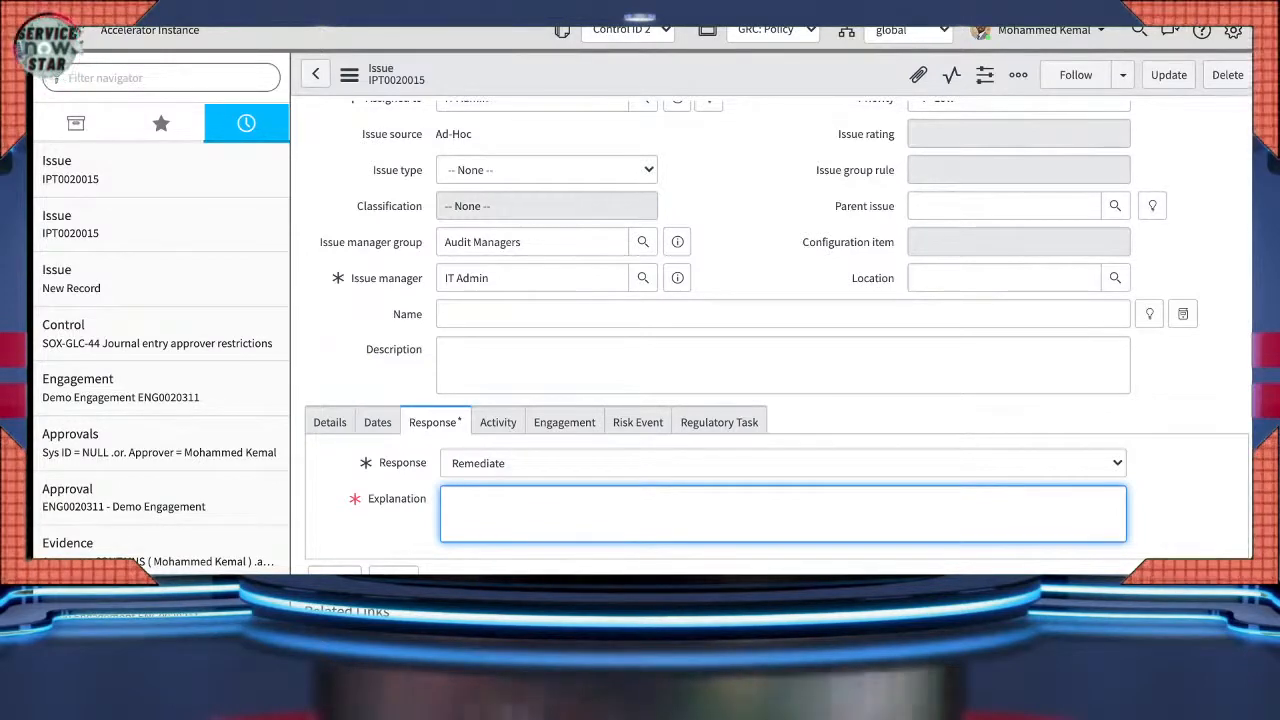
type("one!")
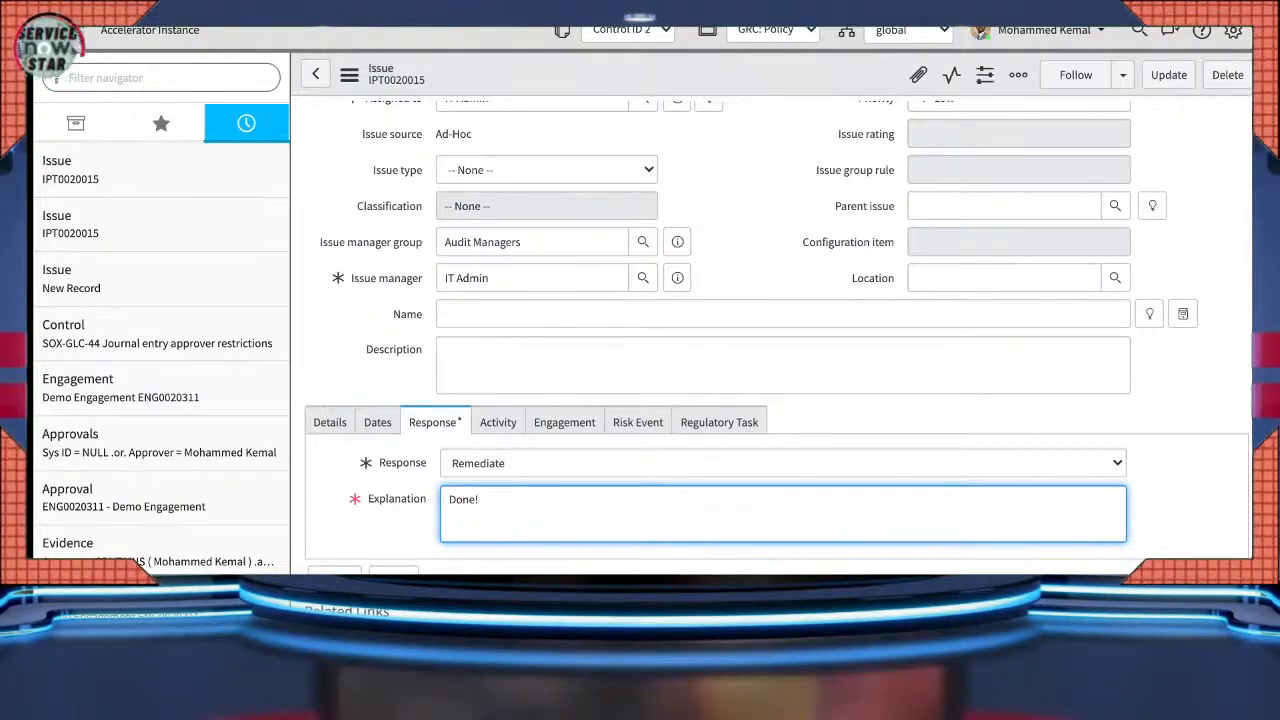
scroll(770, 340, "up", 2)
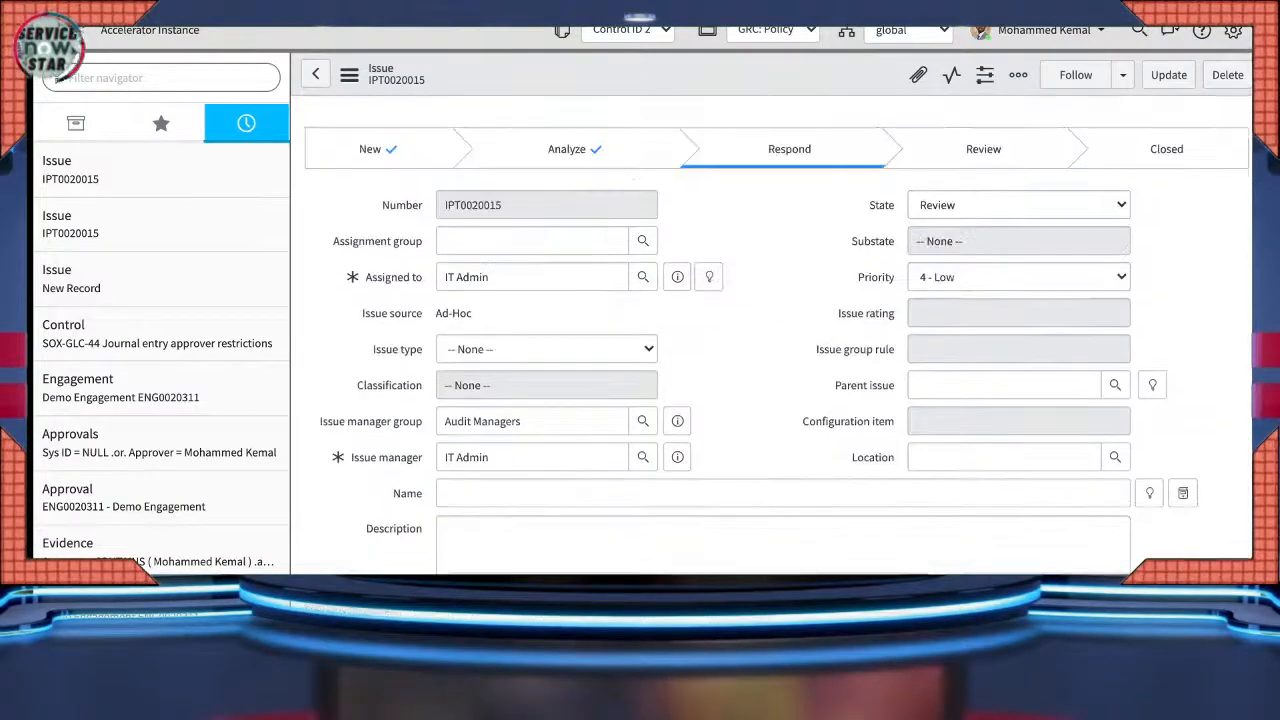
scroll(770, 340, "down", 1)
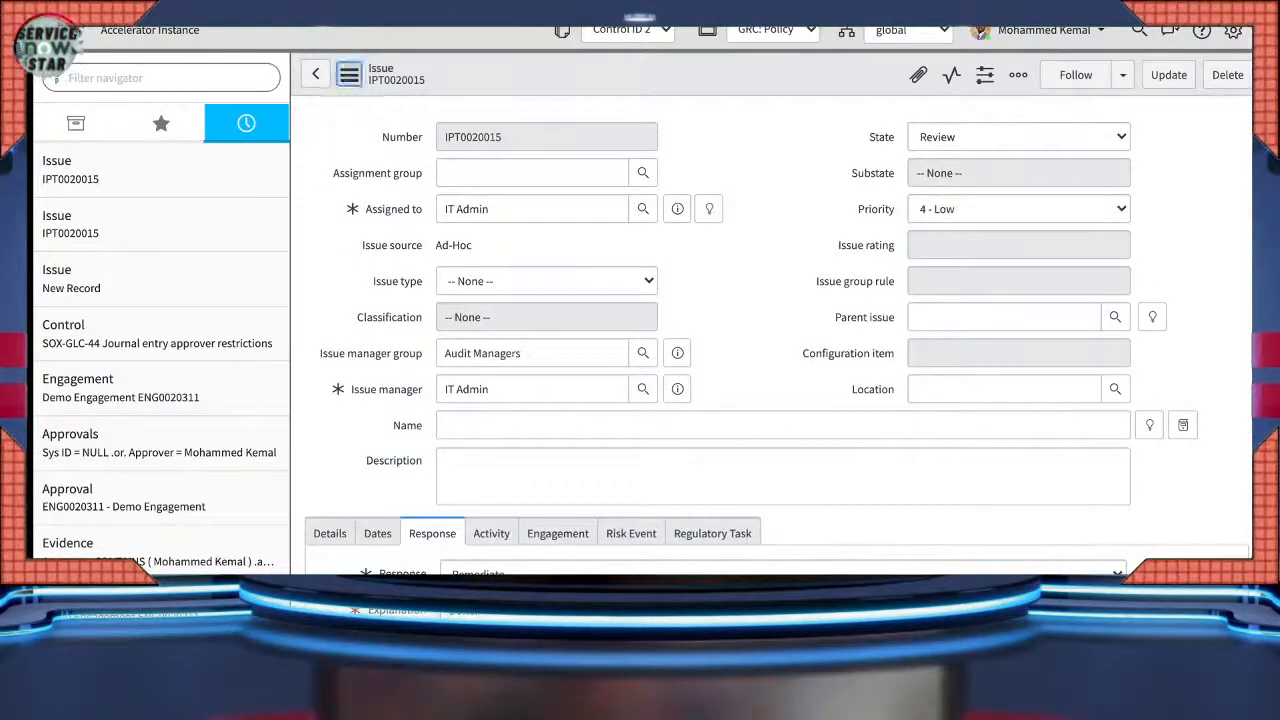
left_click(349, 75)
left_click(349, 75)
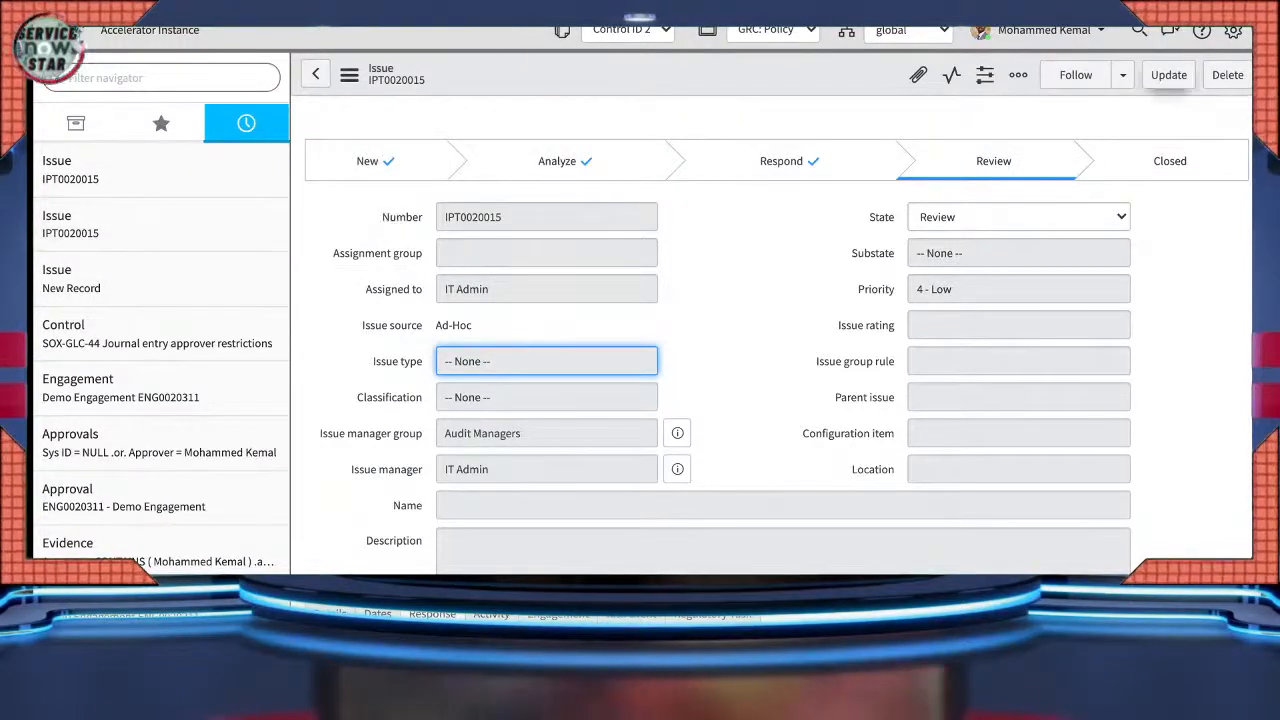
- Update the issue to return to the SOX-GLC-44 control, and check the control's related issues and its compliance status
left_click(1168, 75)
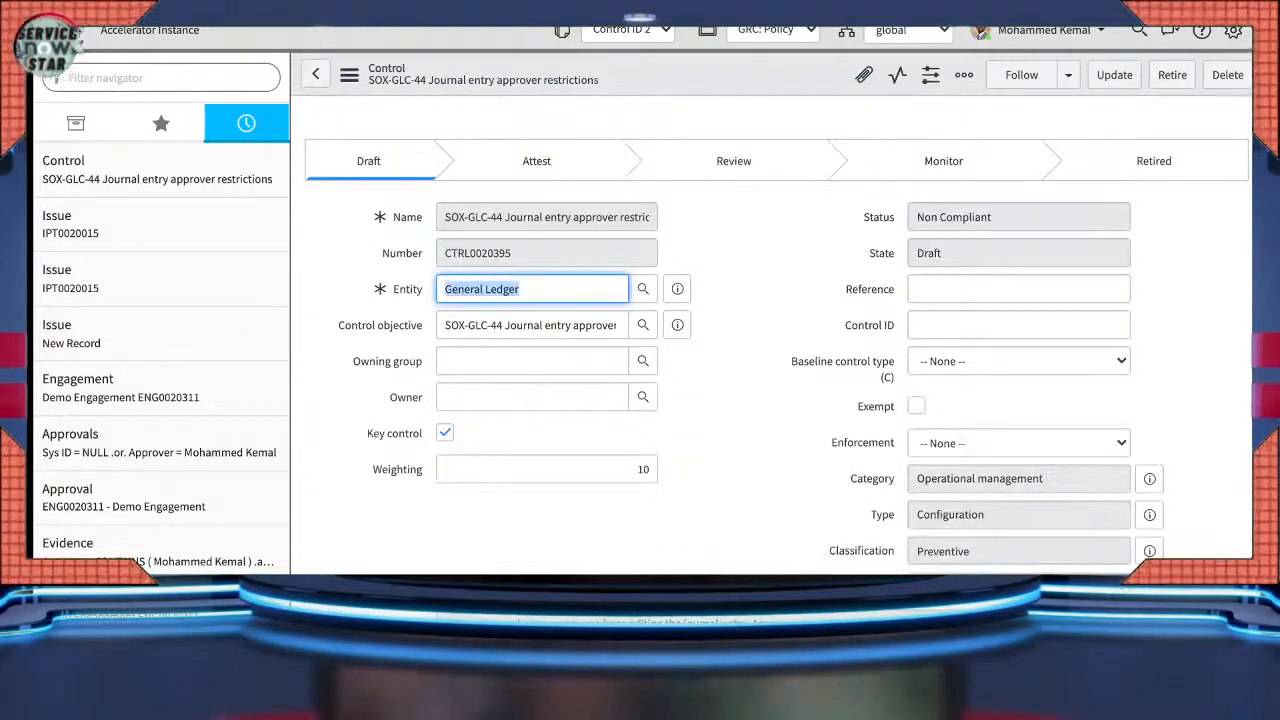
scroll(770, 335, "down", 7)
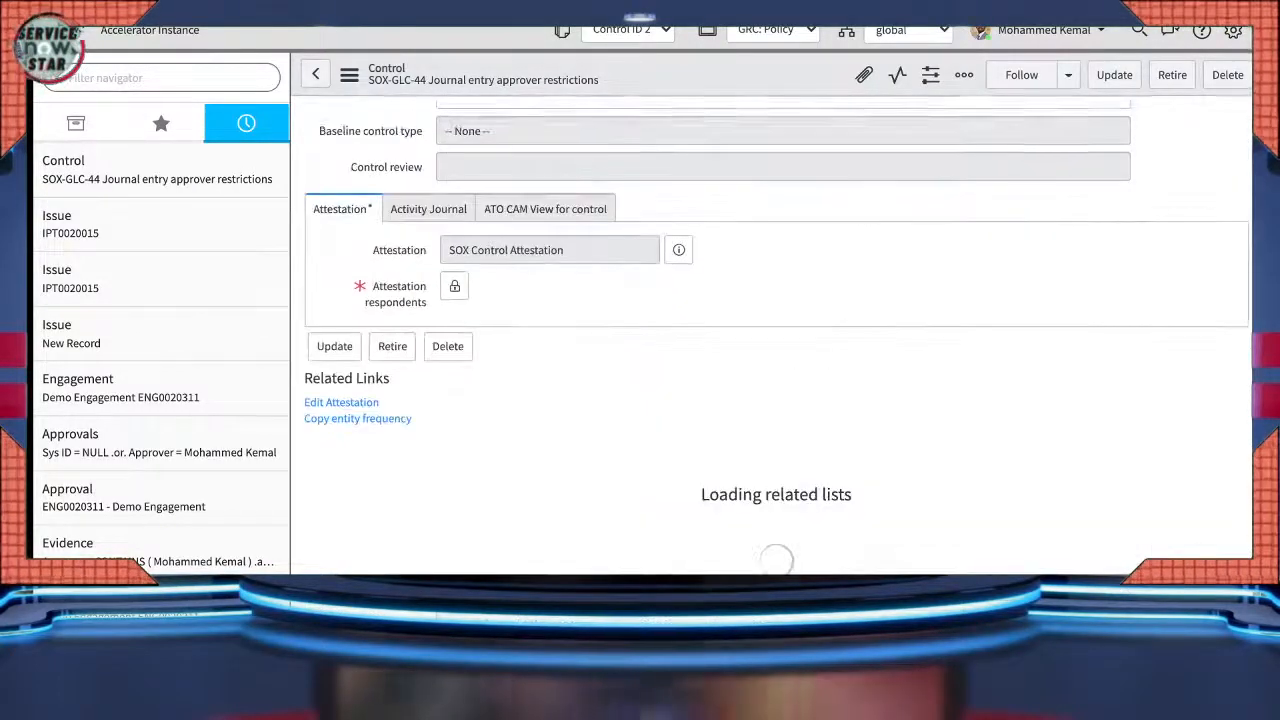
scroll(770, 335, "up", 4)
scroll(770, 335, "down", 3)
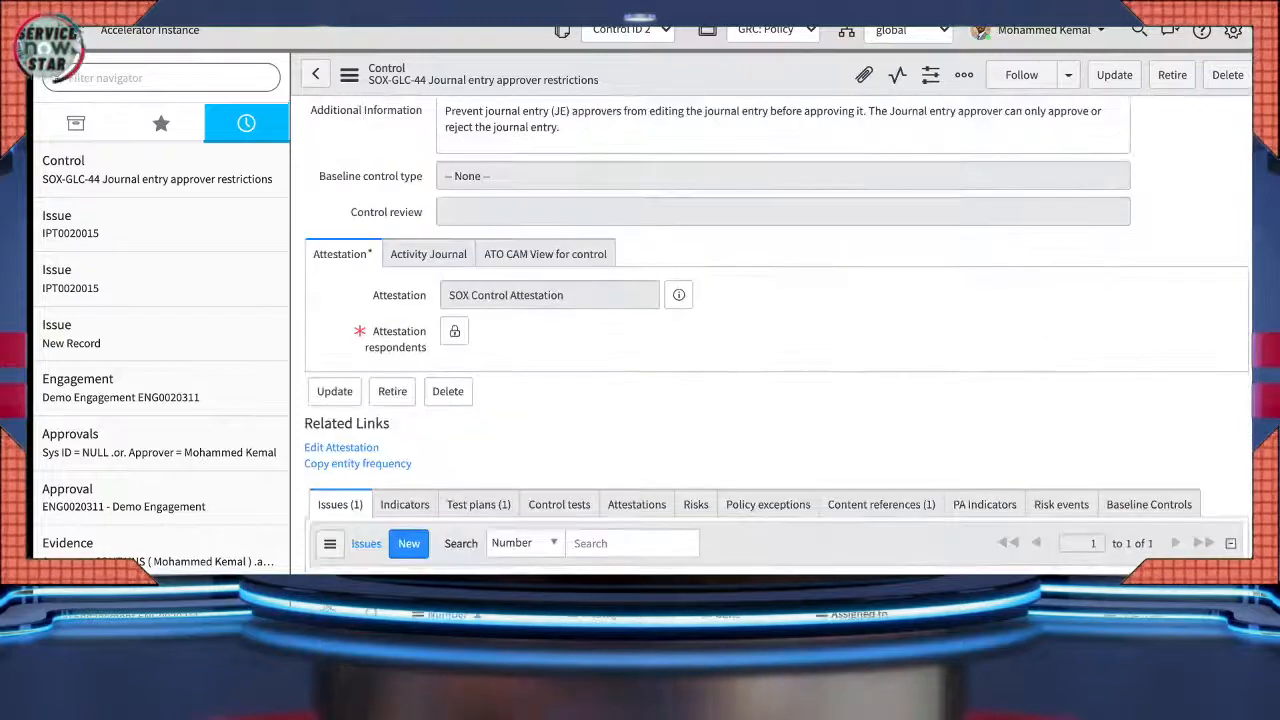
scroll(770, 335, "down", 2)
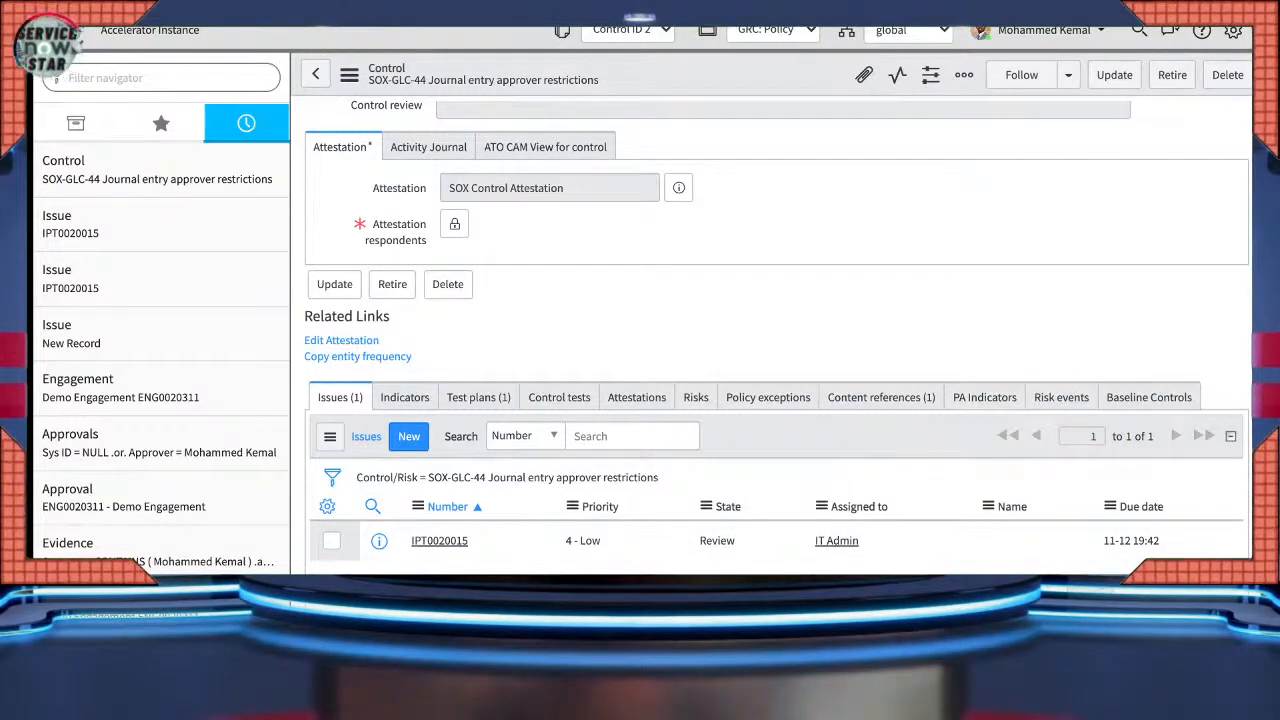
scroll(770, 335, "up", 12)
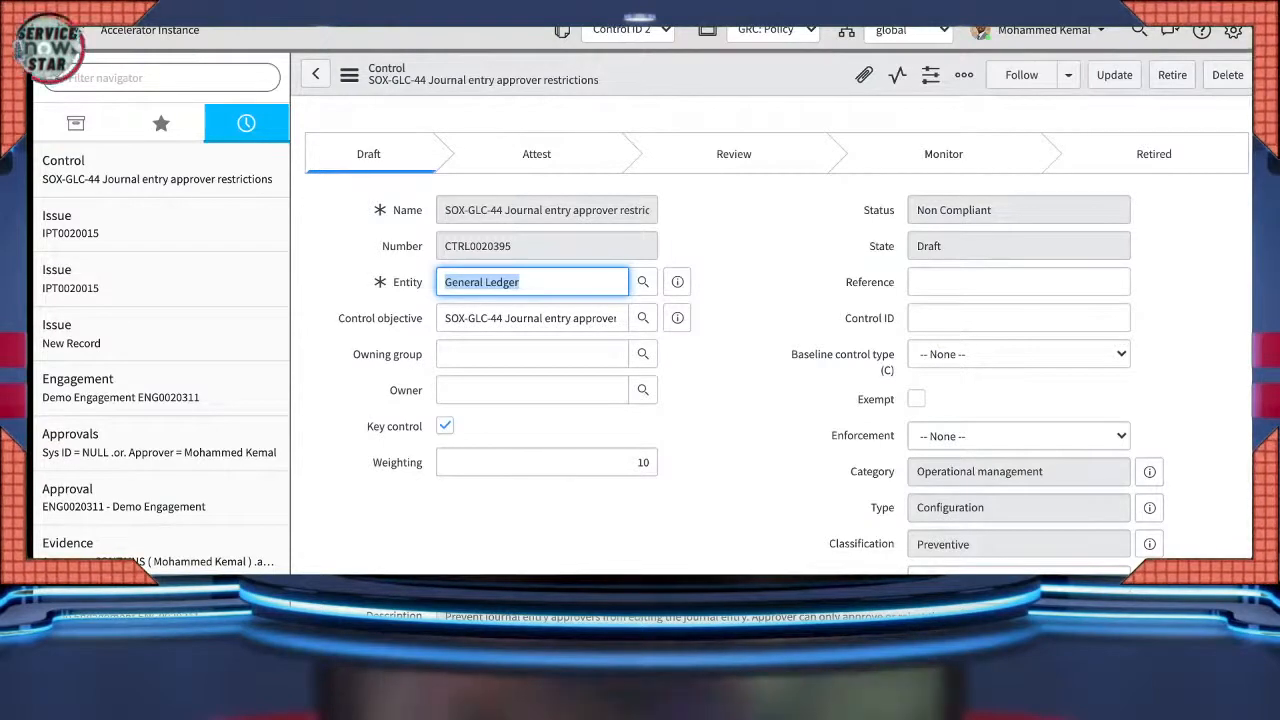
- Reopen the Demo Engagement record and check its lifecycle stage and related lists
left_click(162, 389)
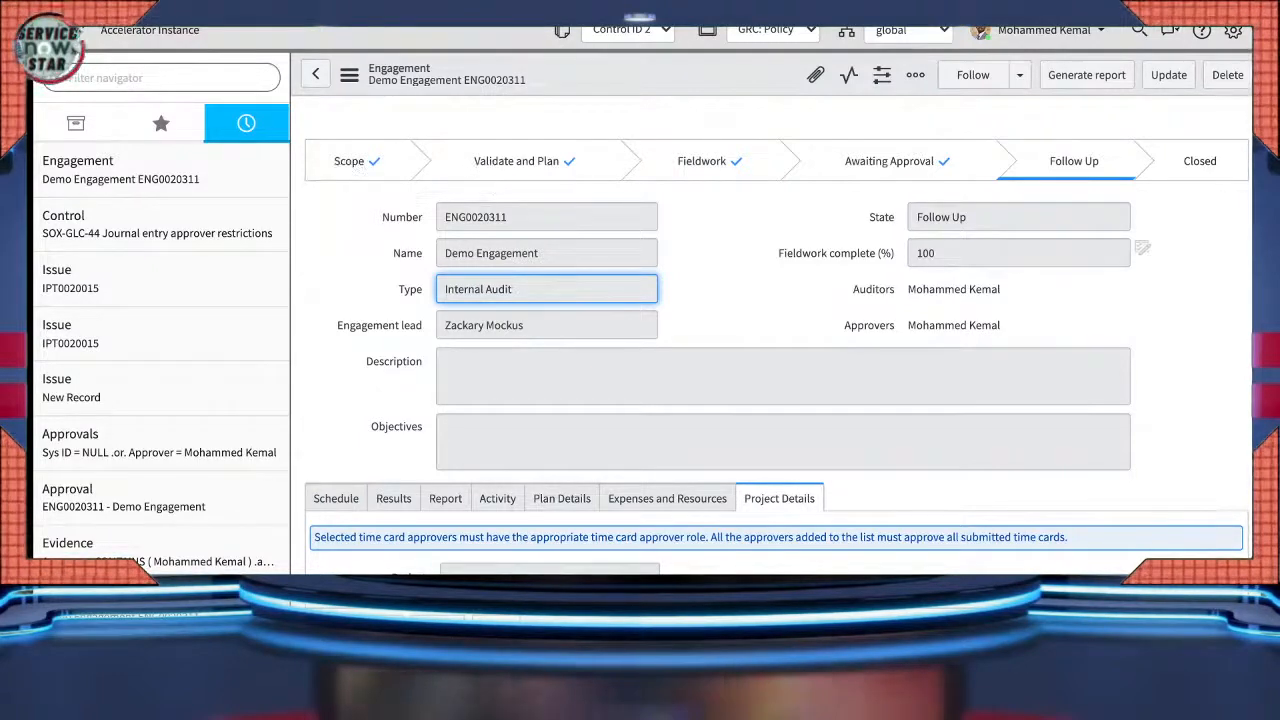
scroll(777, 330, "down", 3)
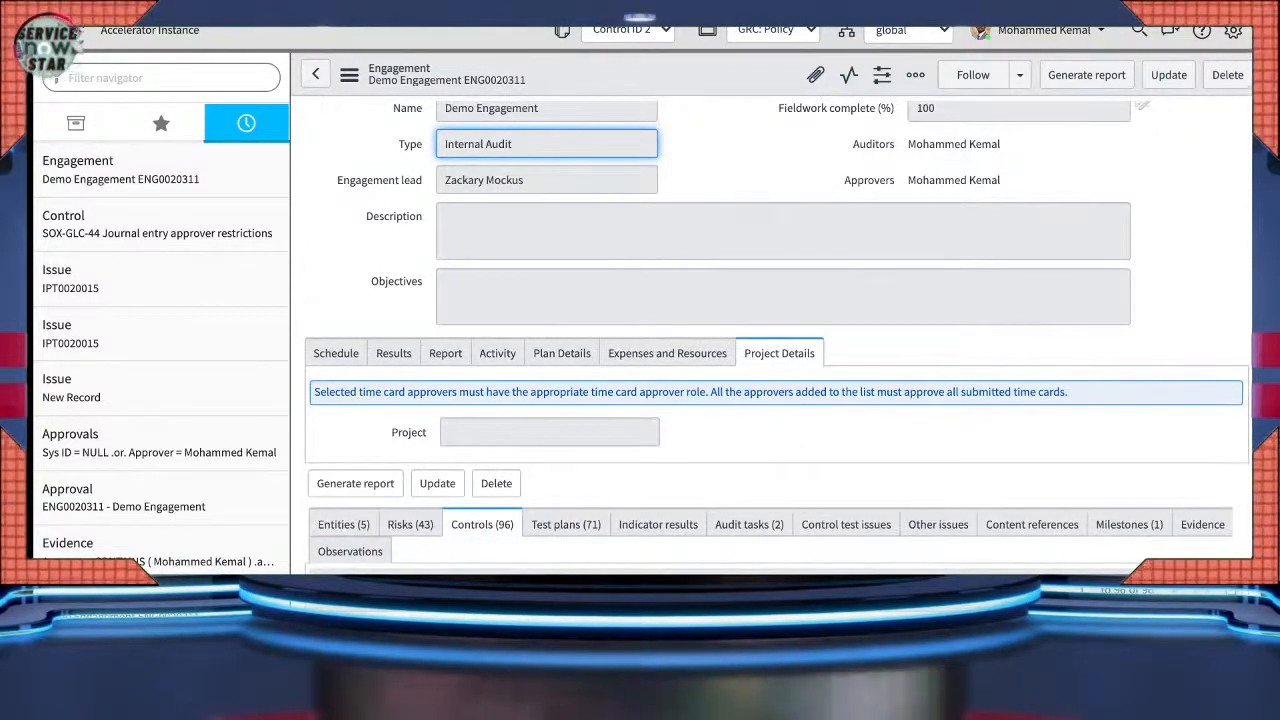
scroll(777, 330, "up", 3)
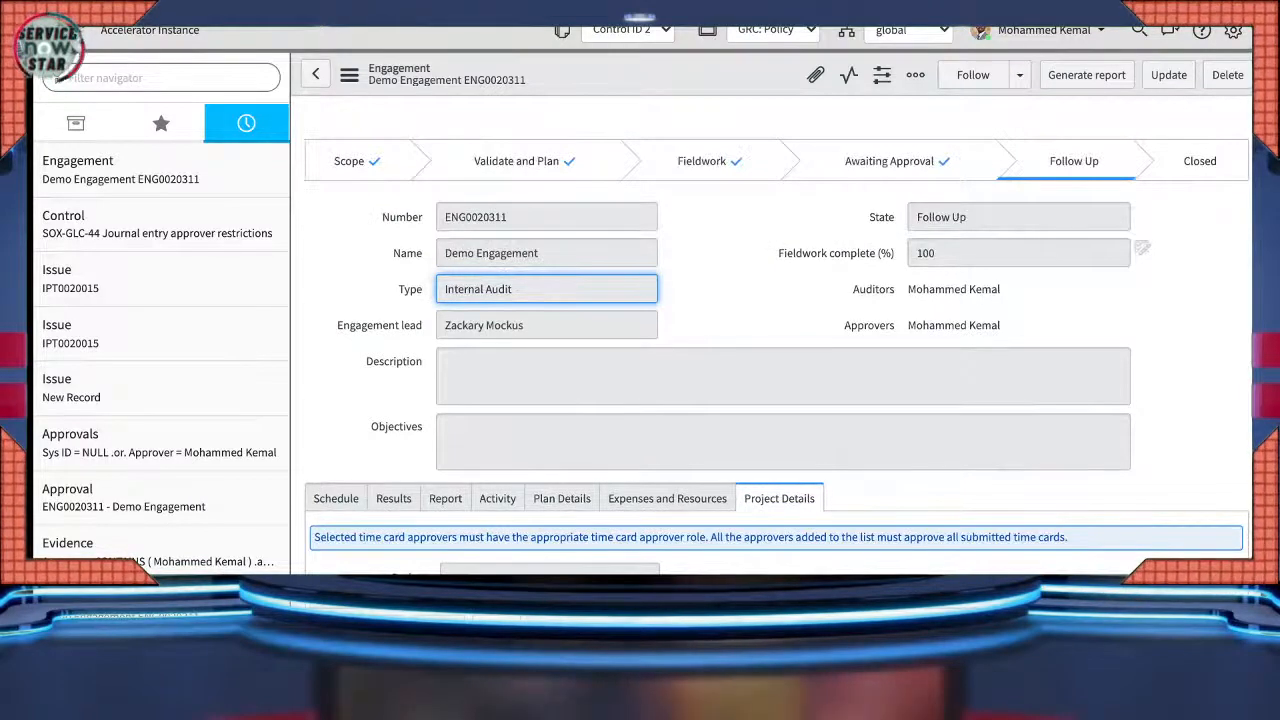
- Review the Demo Engagement's related lists and the report knowledge base, template and generated report on the record
scroll(777, 330, "down", 9)
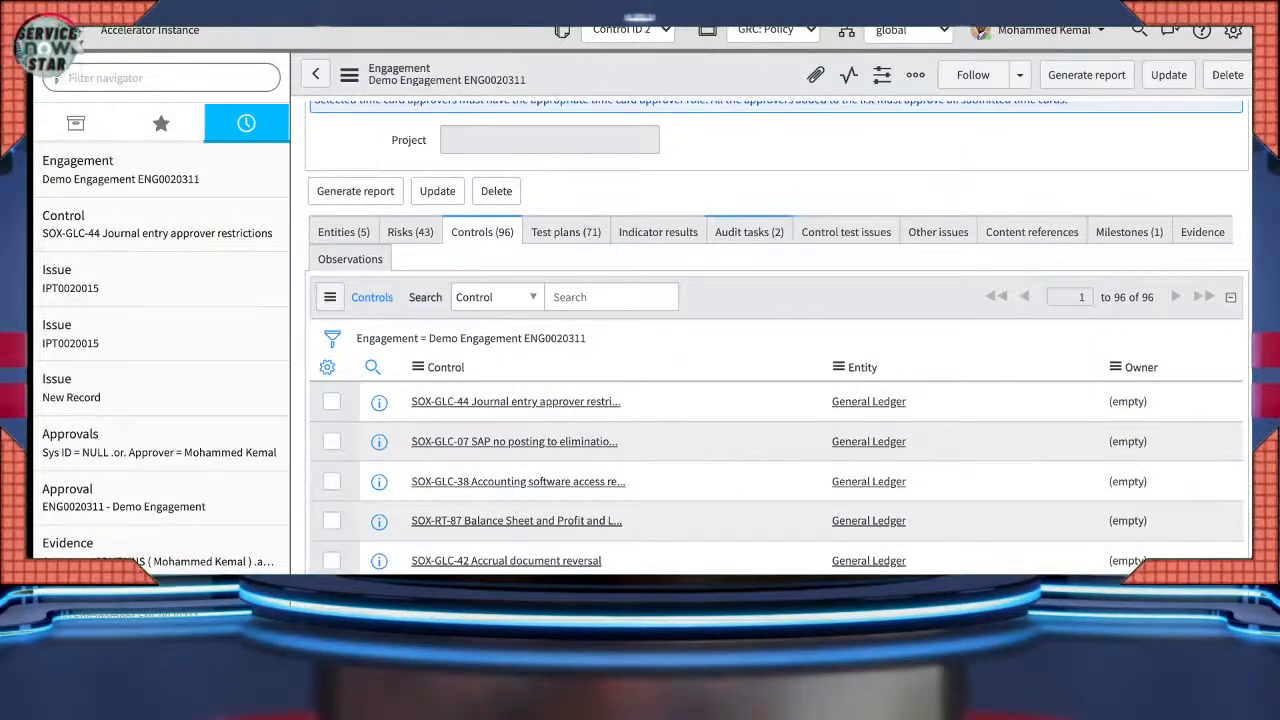
scroll(777, 330, "up", 9)
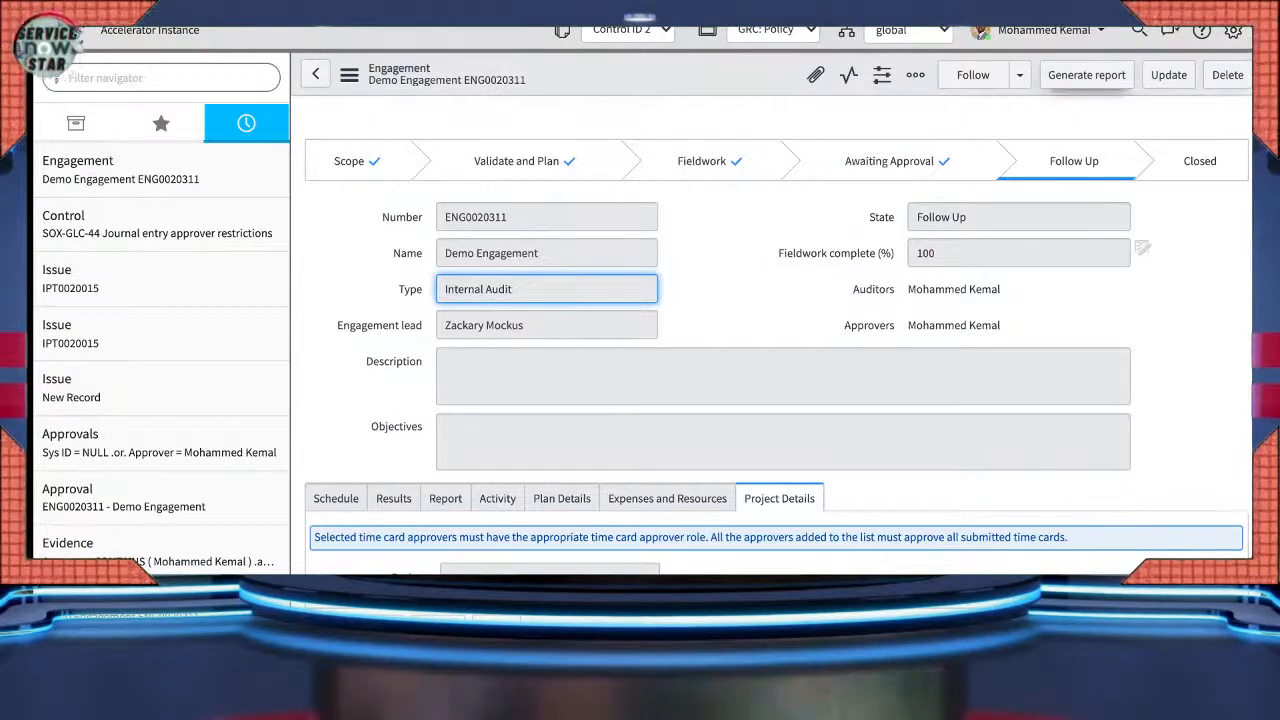
scroll(776, 400, "down", 3)
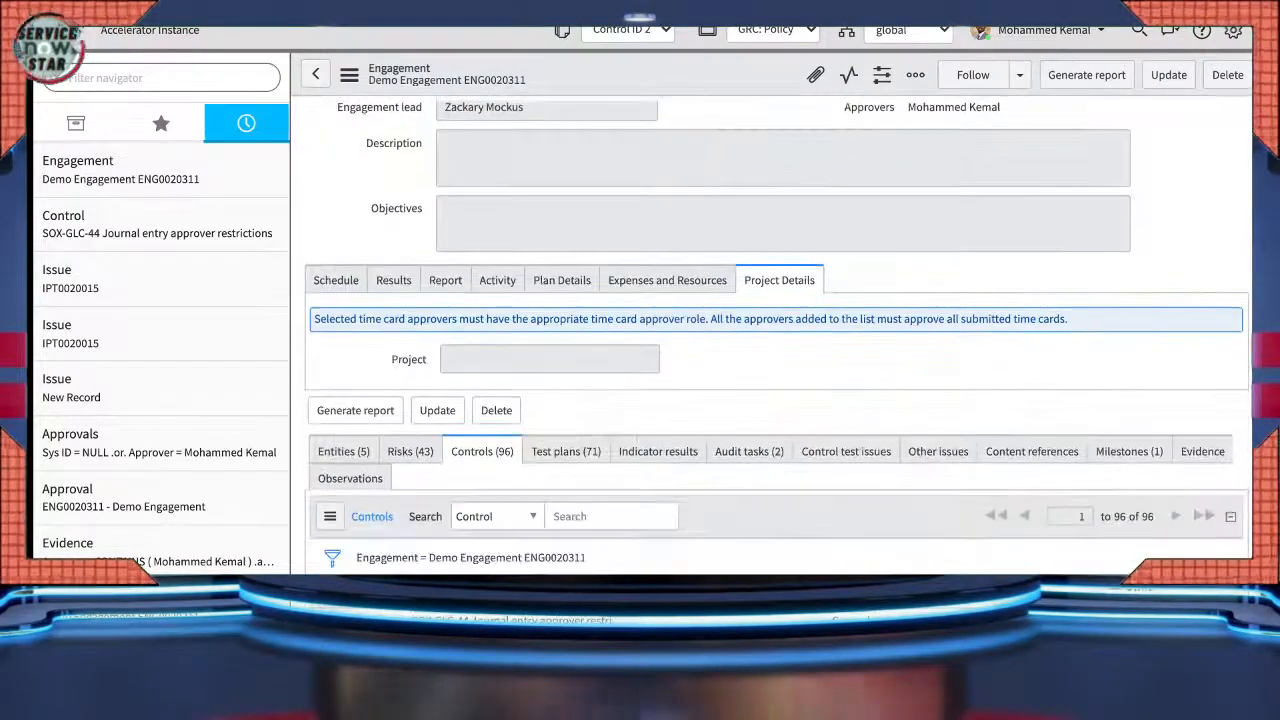
scroll(776, 400, "up", 1)
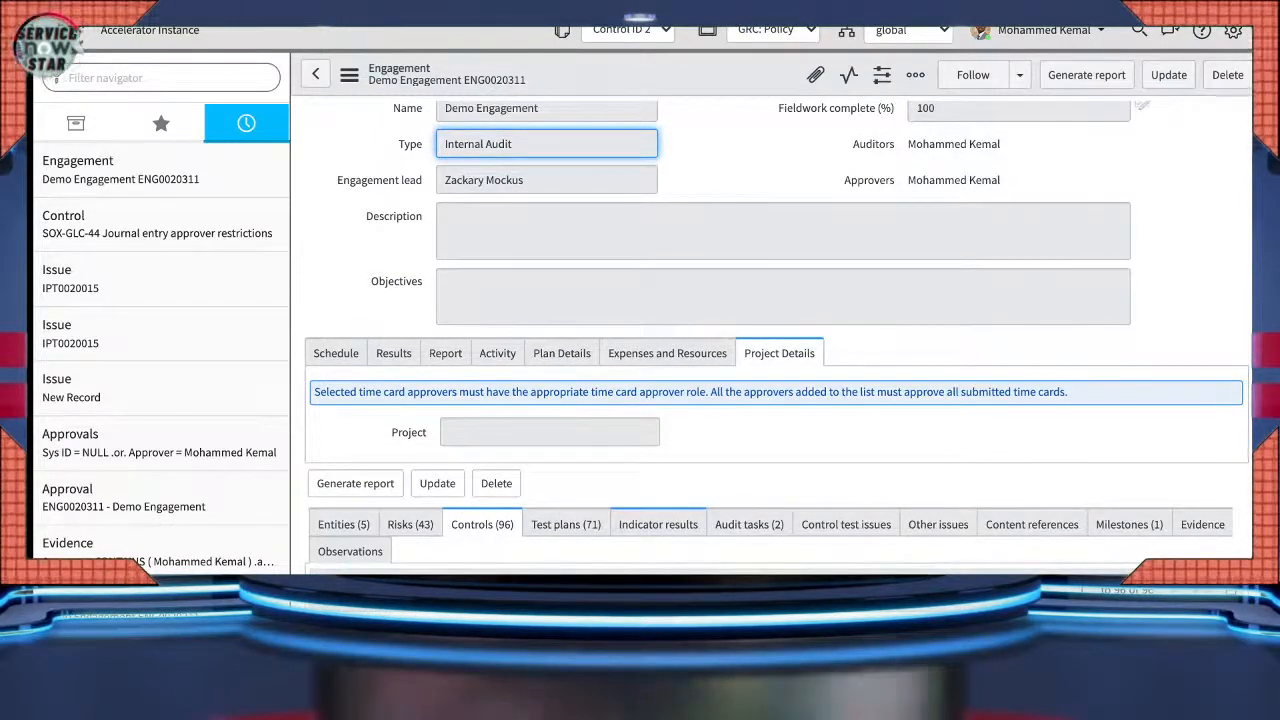
left_click(445, 353)
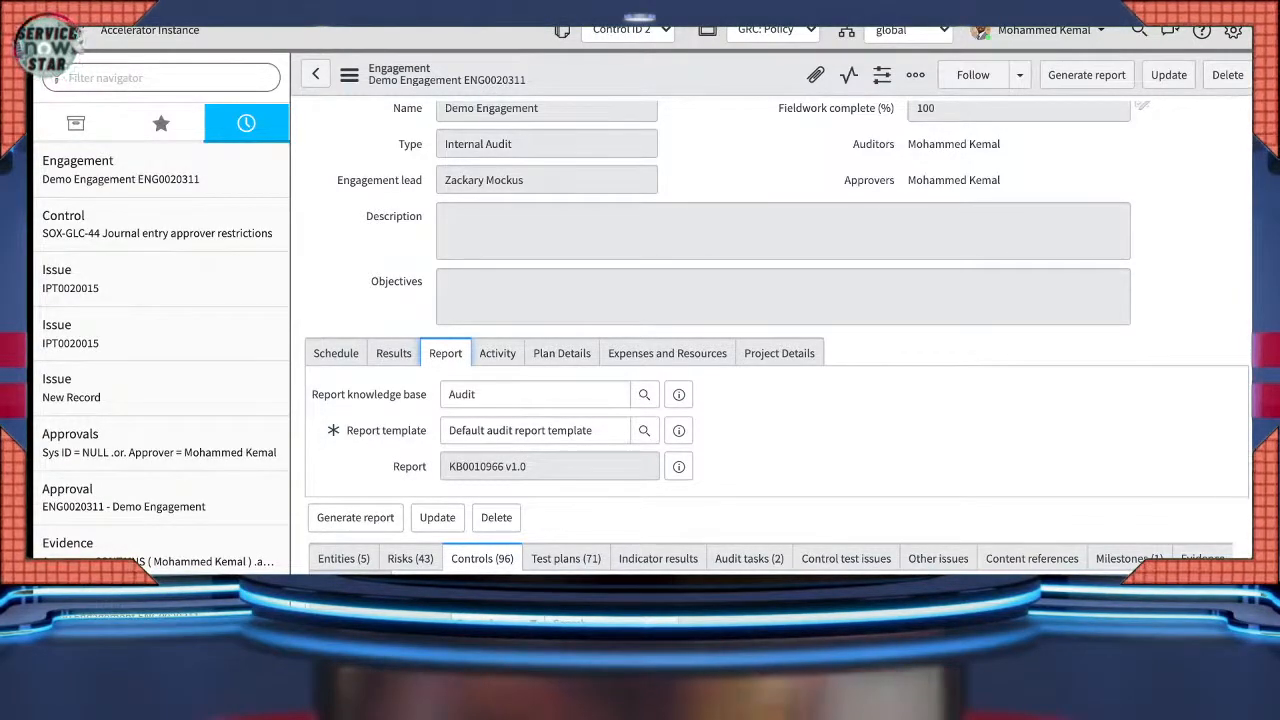
scroll(776, 330, "up", 3)
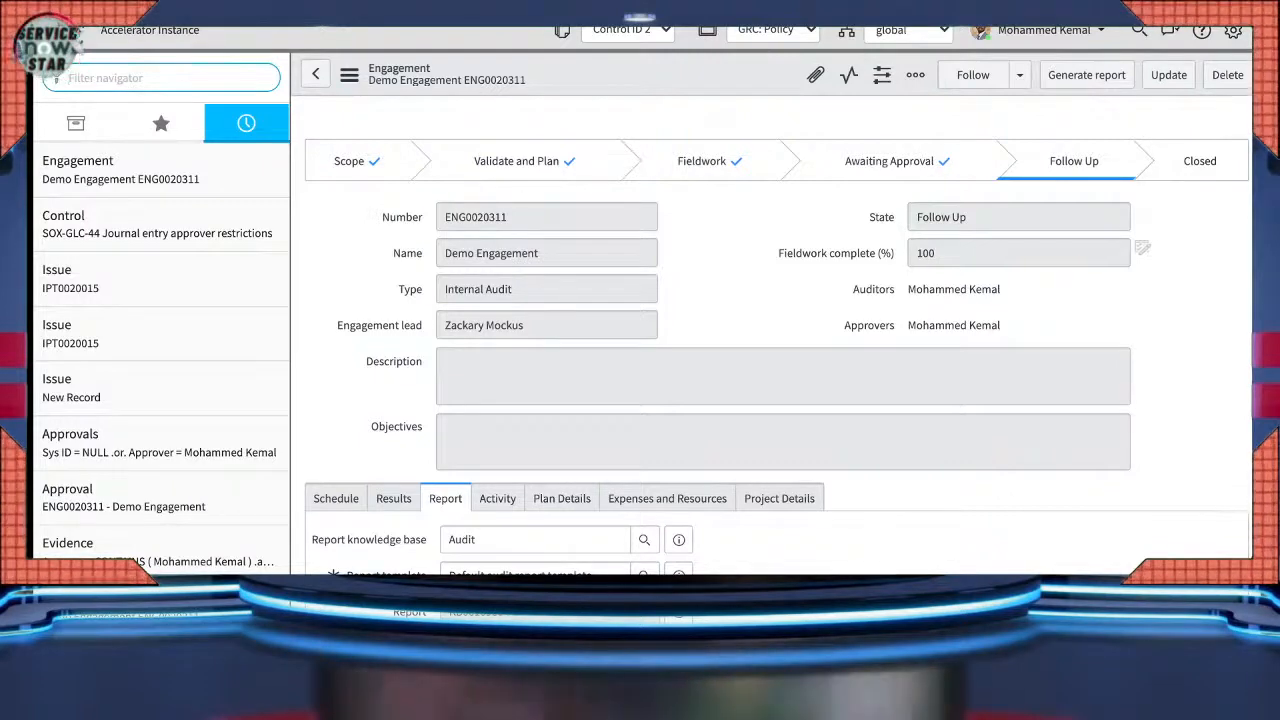
- Find the list of all authorization packages and open the HR Infrastructure System package
type("auth")
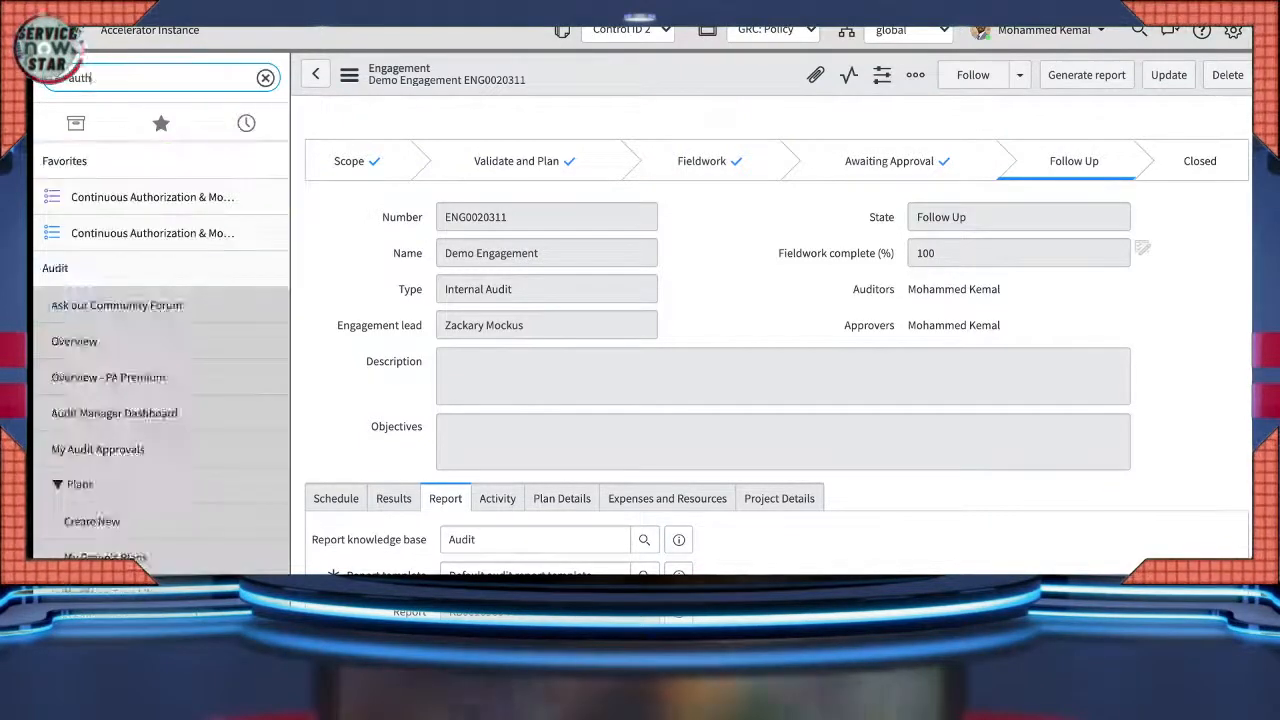
type("oriza")
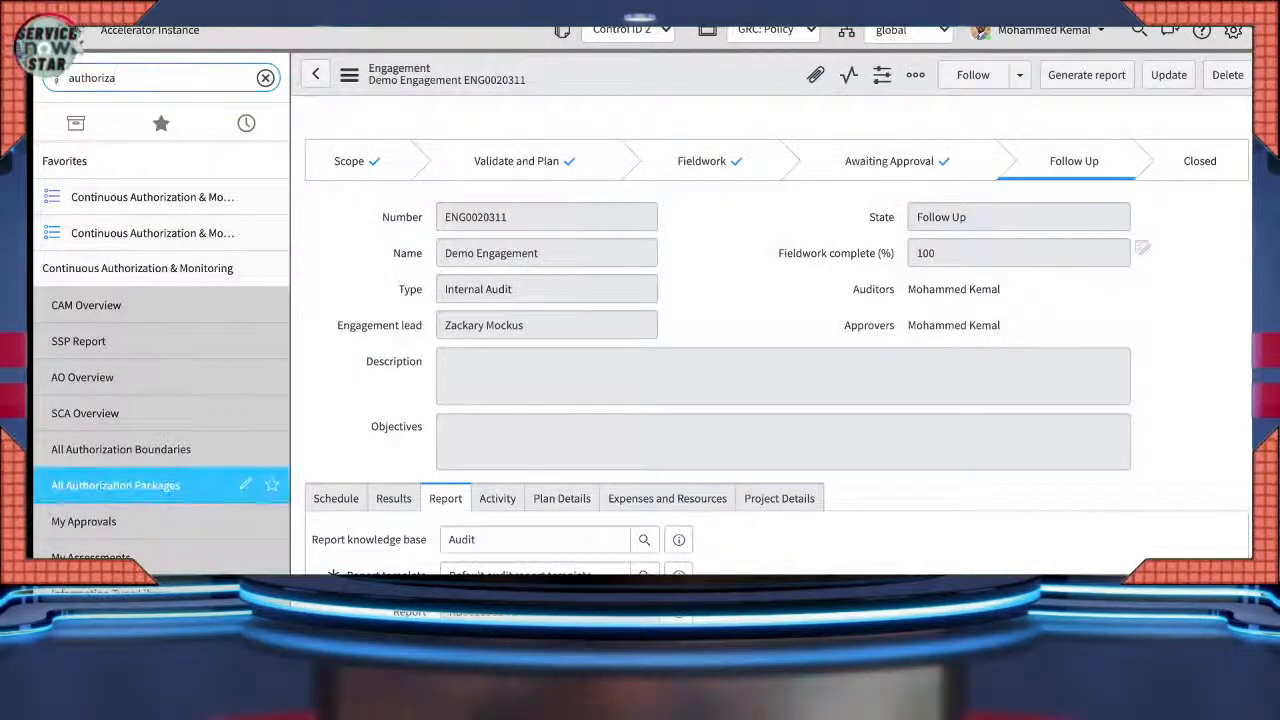
left_click(116, 486)
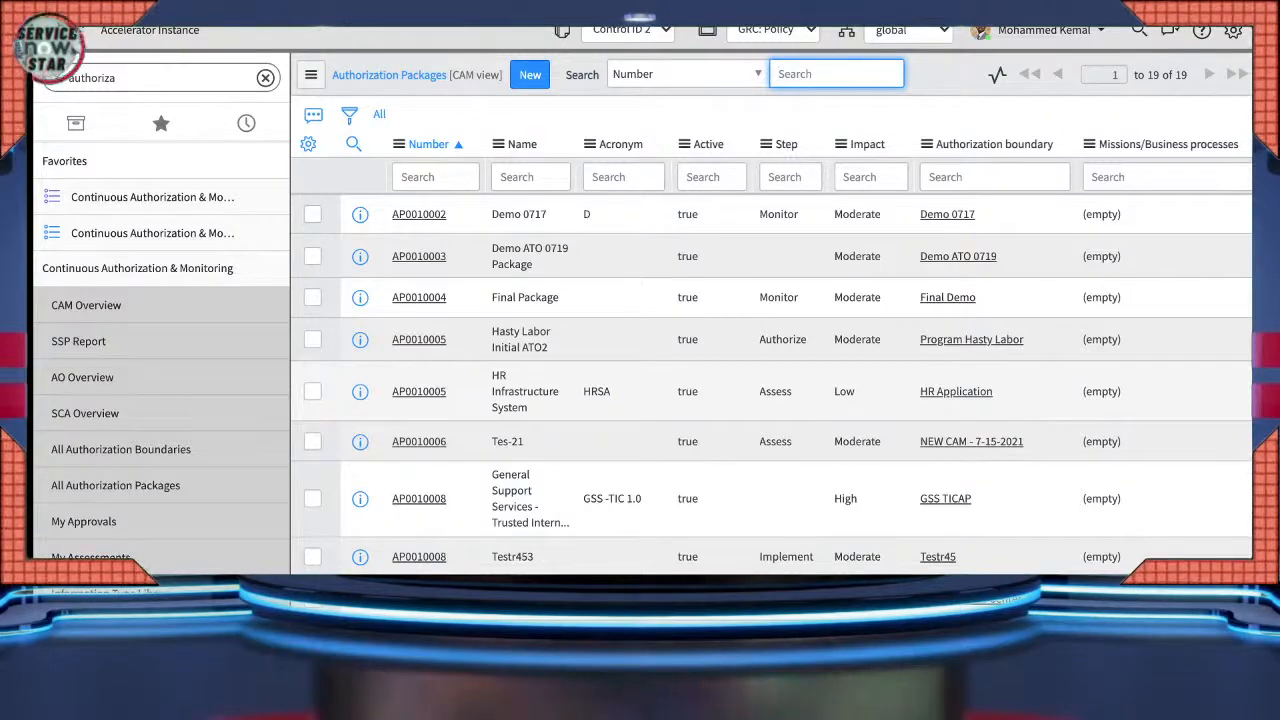
left_click(419, 392)
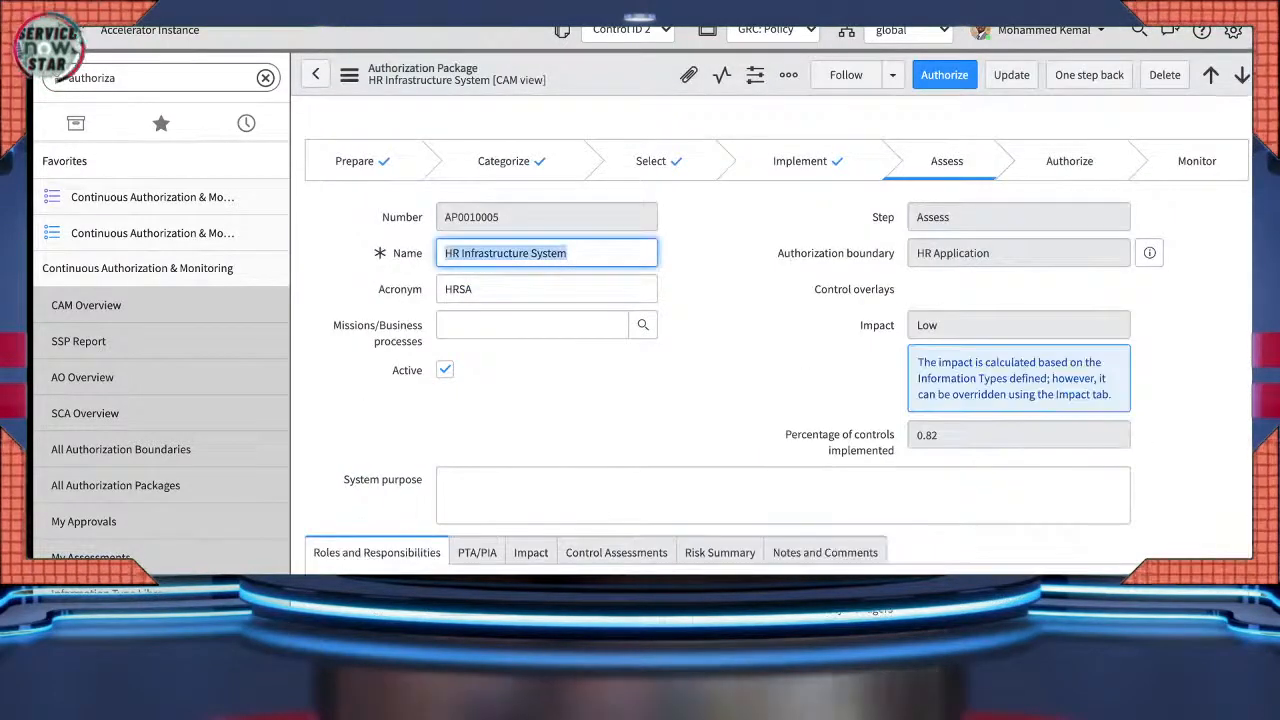
- Examine the package's roles and responsibilities, PTA/PIA, impact and control assessments for a linked audit engagement
scroll(778, 380, "down", 3)
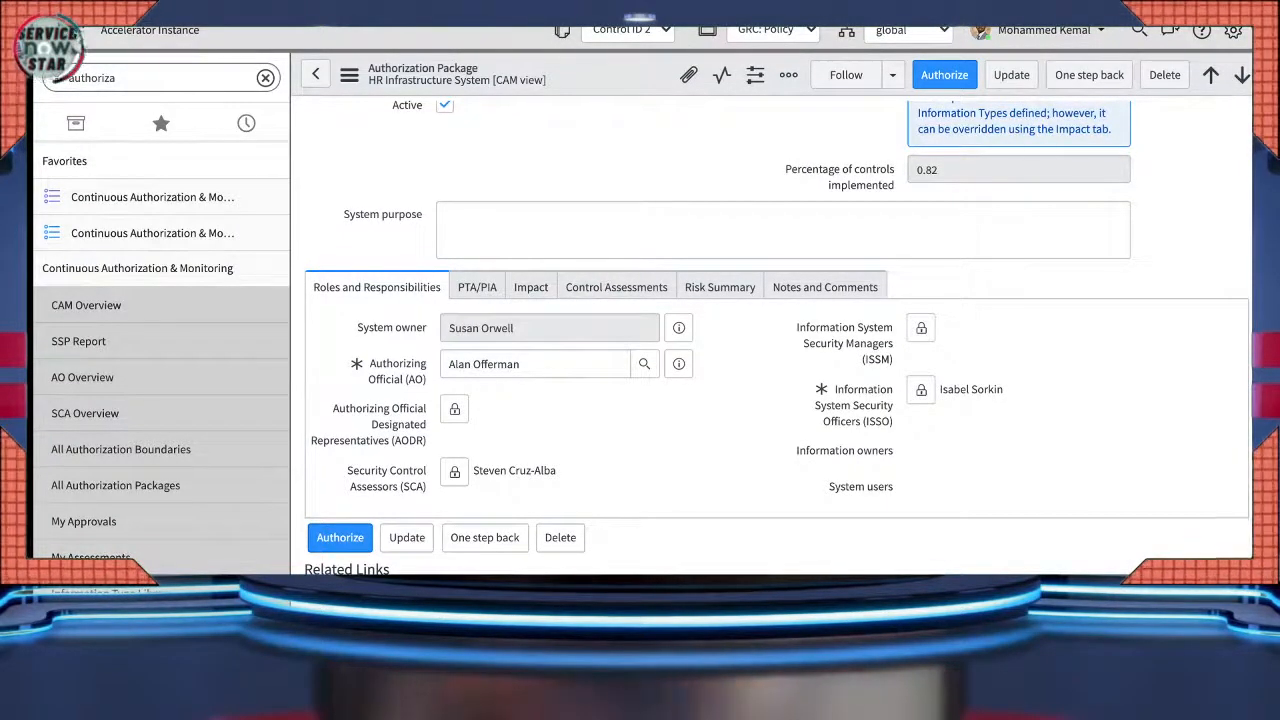
scroll(778, 380, "up", 2)
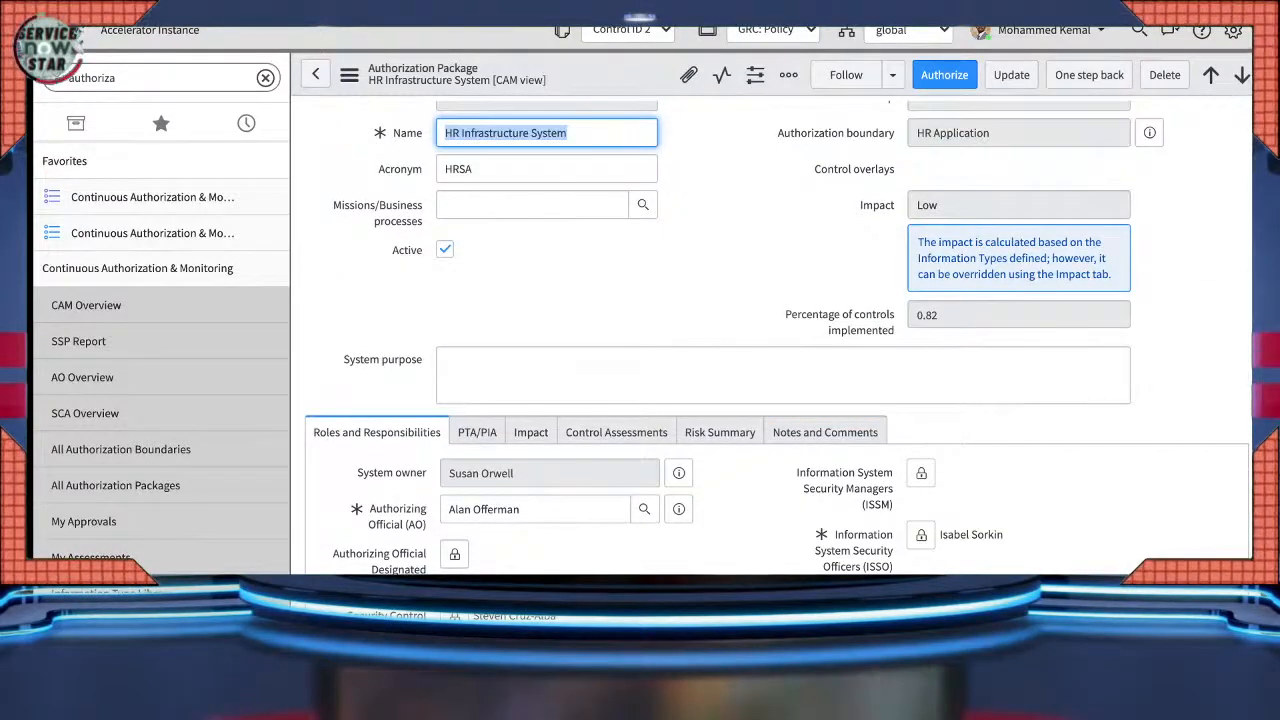
scroll(760, 400, "down", 5)
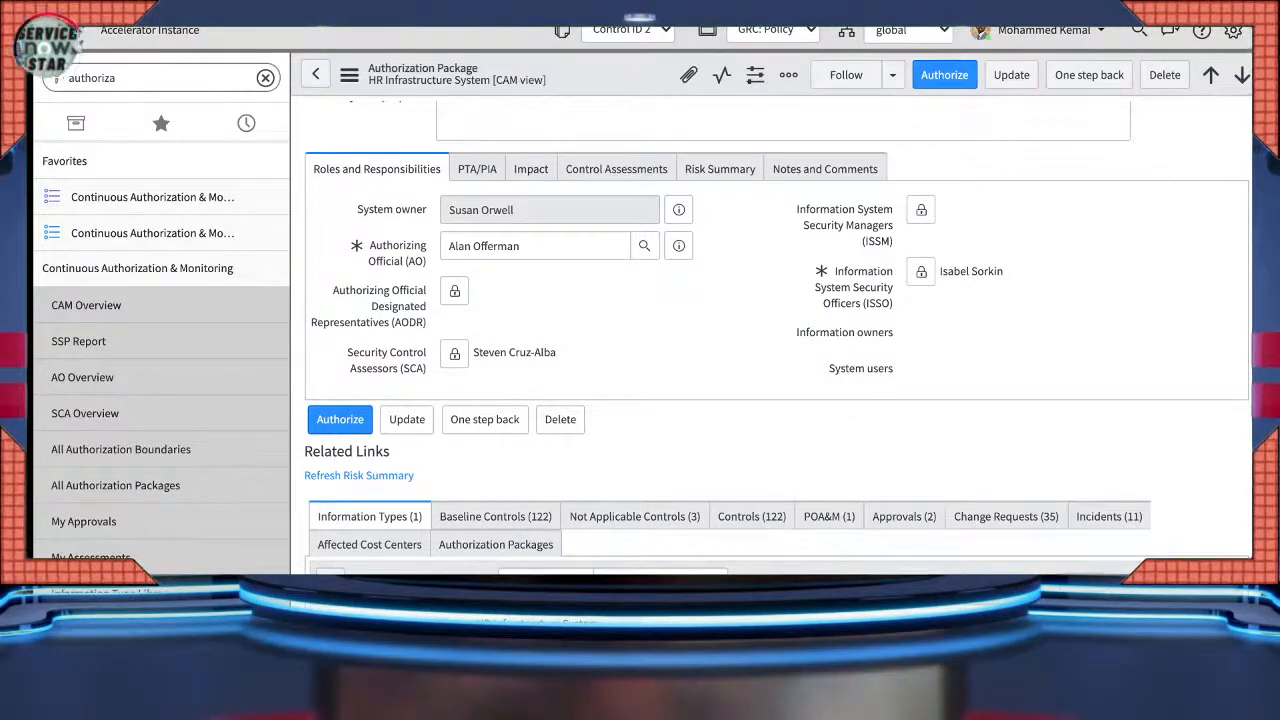
scroll(777, 407, "up", 1)
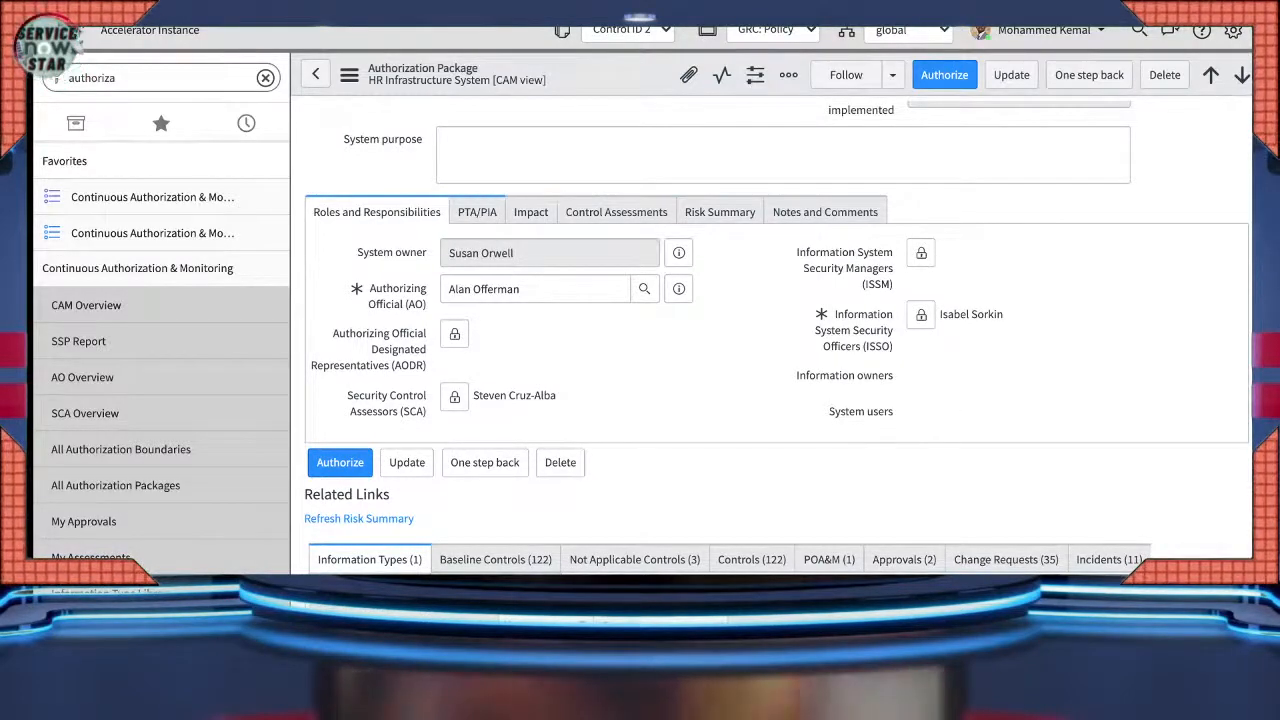
left_click(477, 212)
left_click(531, 212)
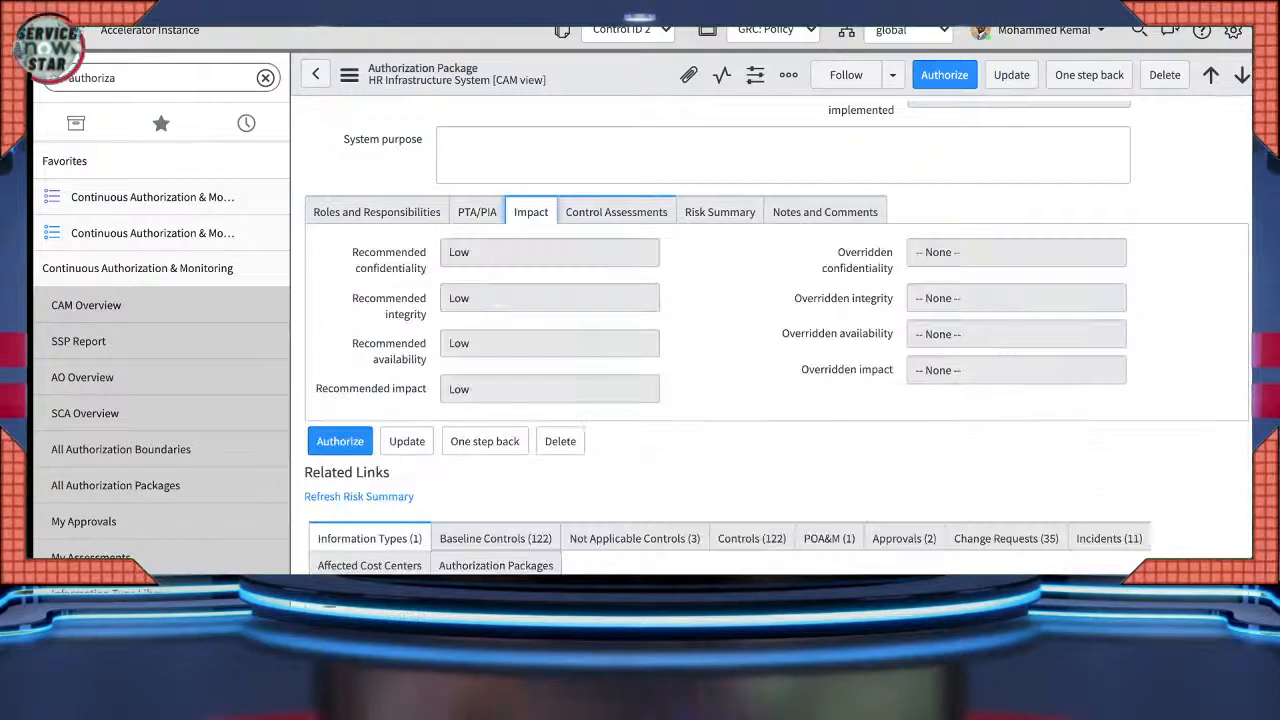
left_click(616, 212)
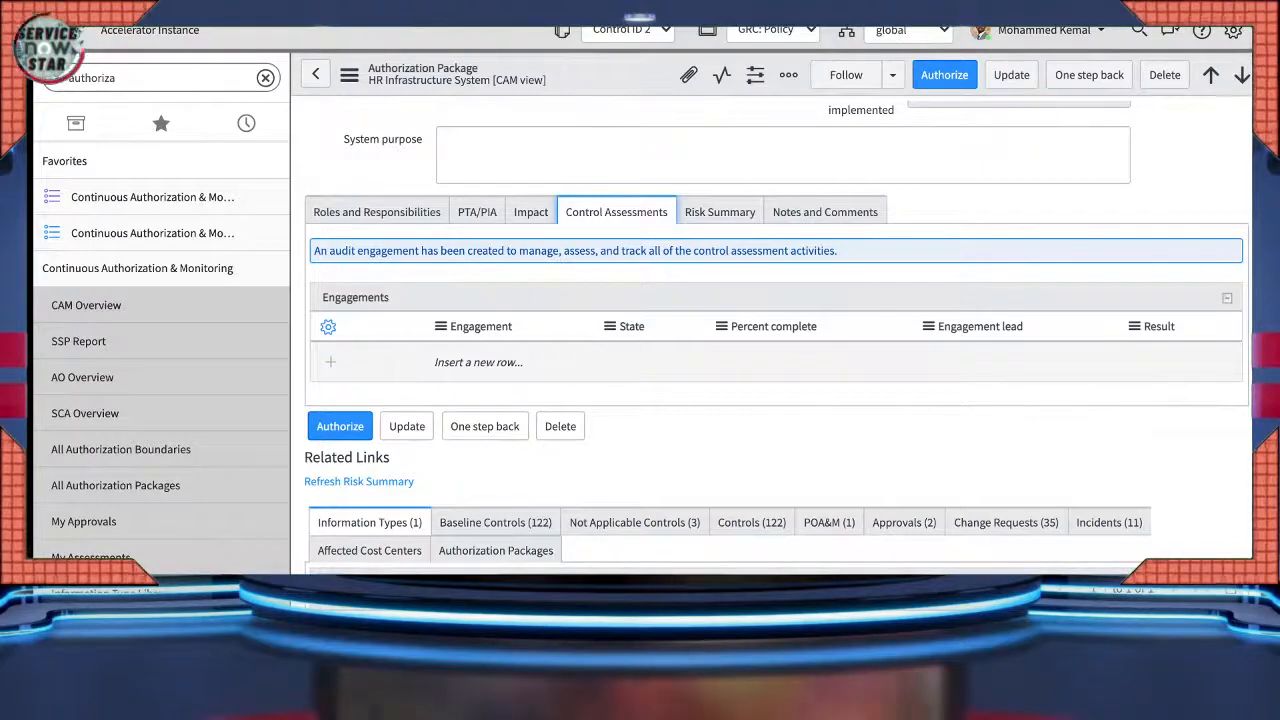
scroll(778, 330, "up", 4)
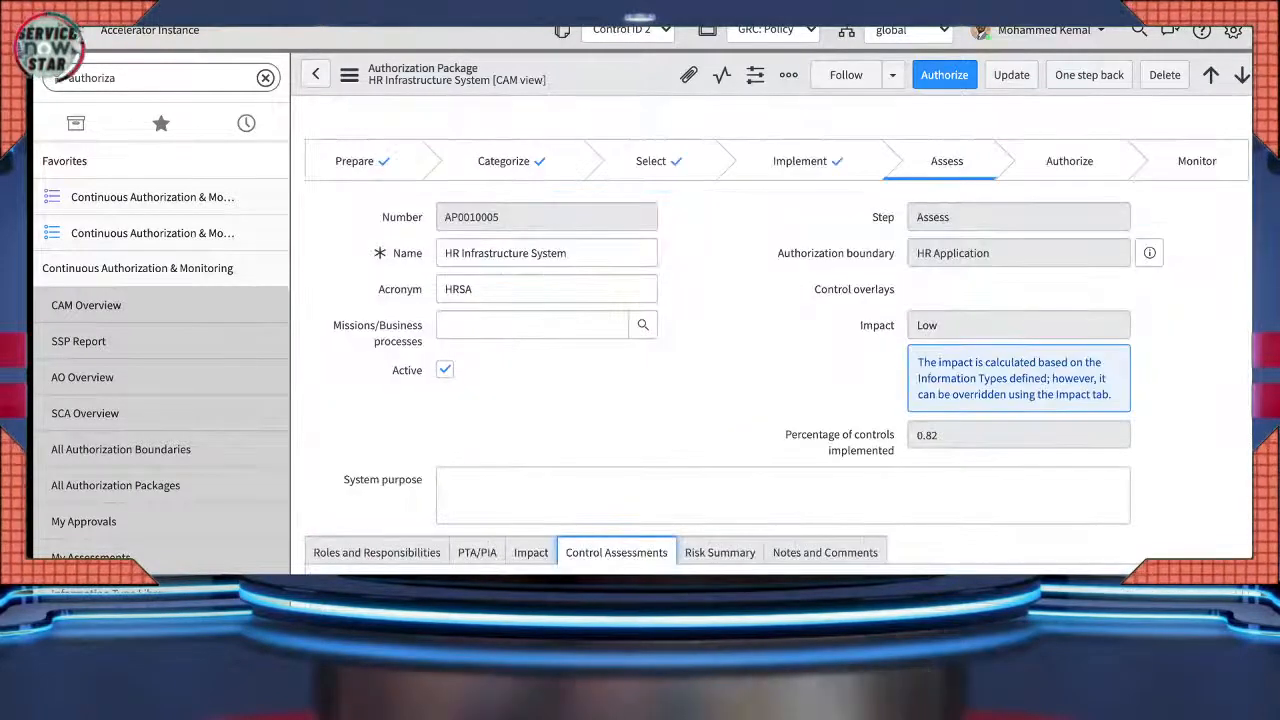
- Advance the HR Infrastructure System package to the Authorize step and check its control assessments for engagements
left_click(944, 75)
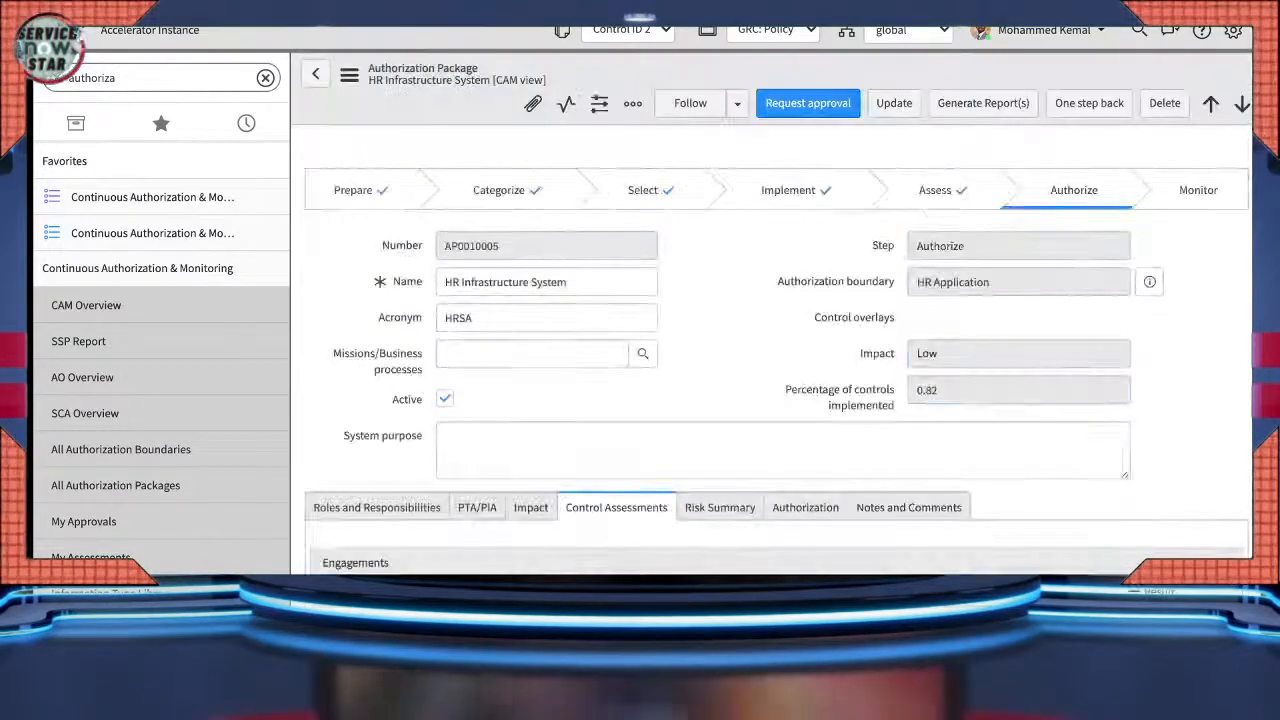
scroll(778, 350, "down", 2)
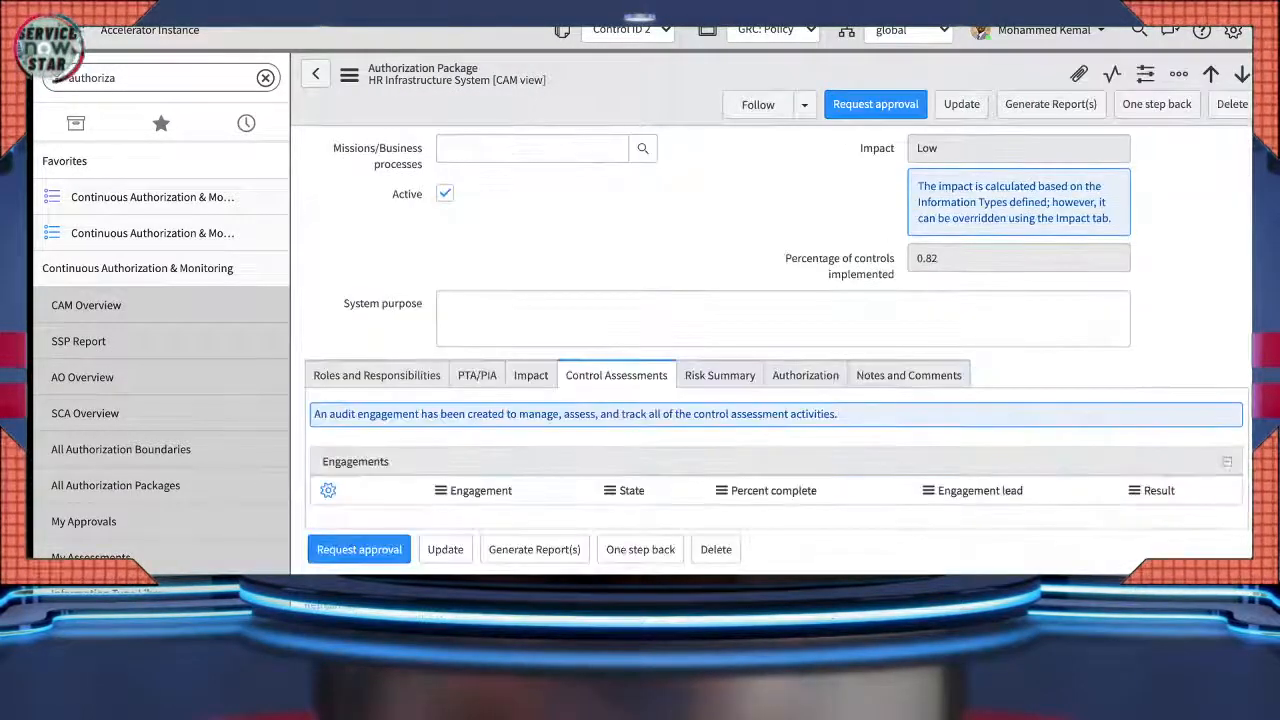
scroll(778, 350, "up", 2)
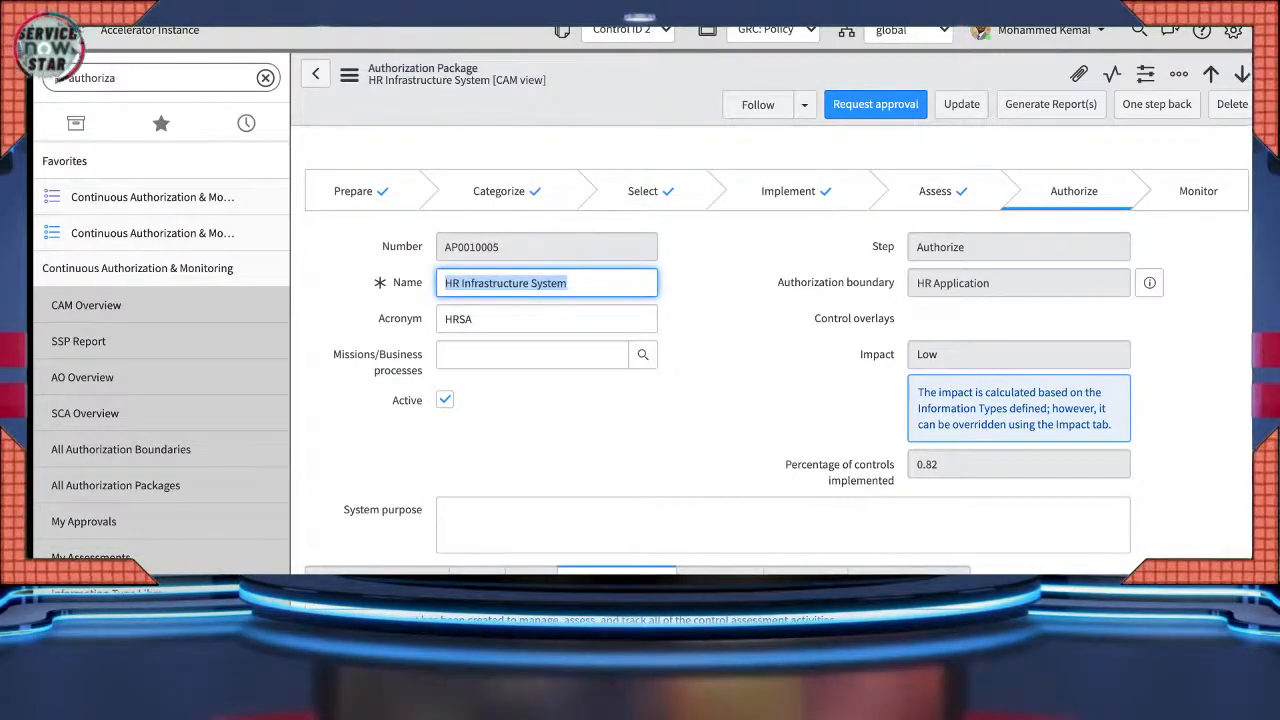
key("super+r")
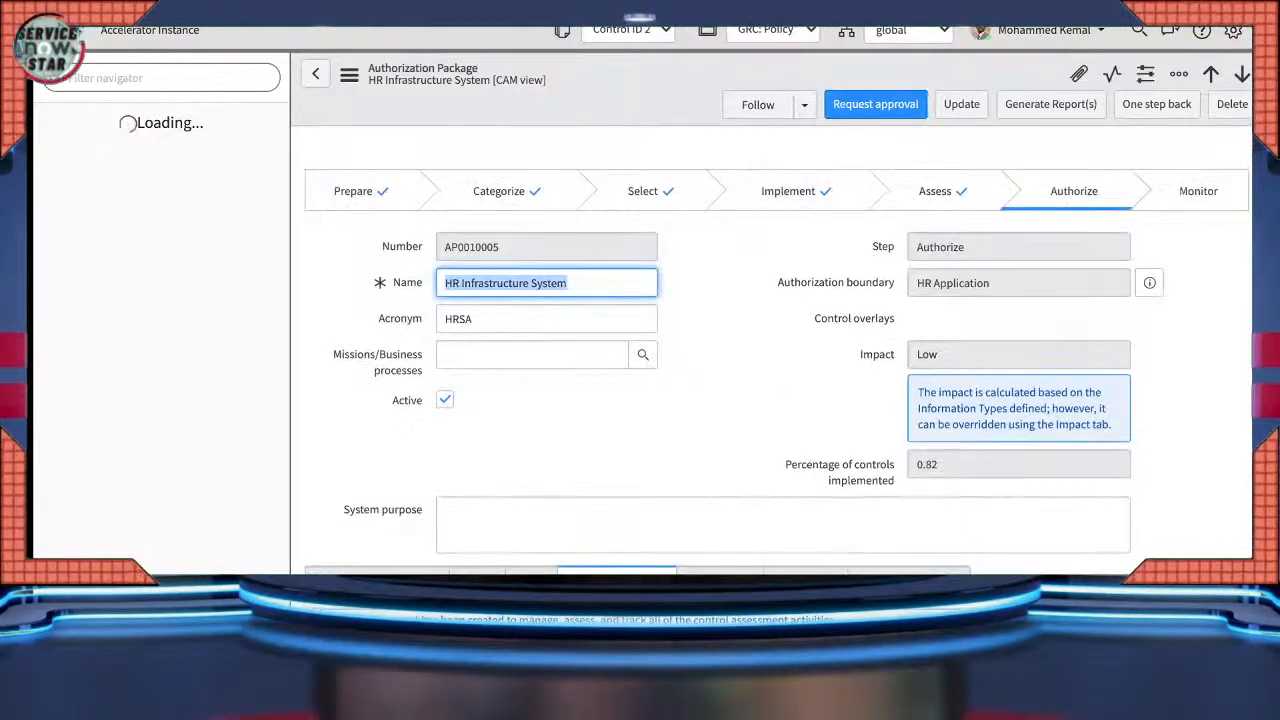
scroll(770, 380, "down", 2)
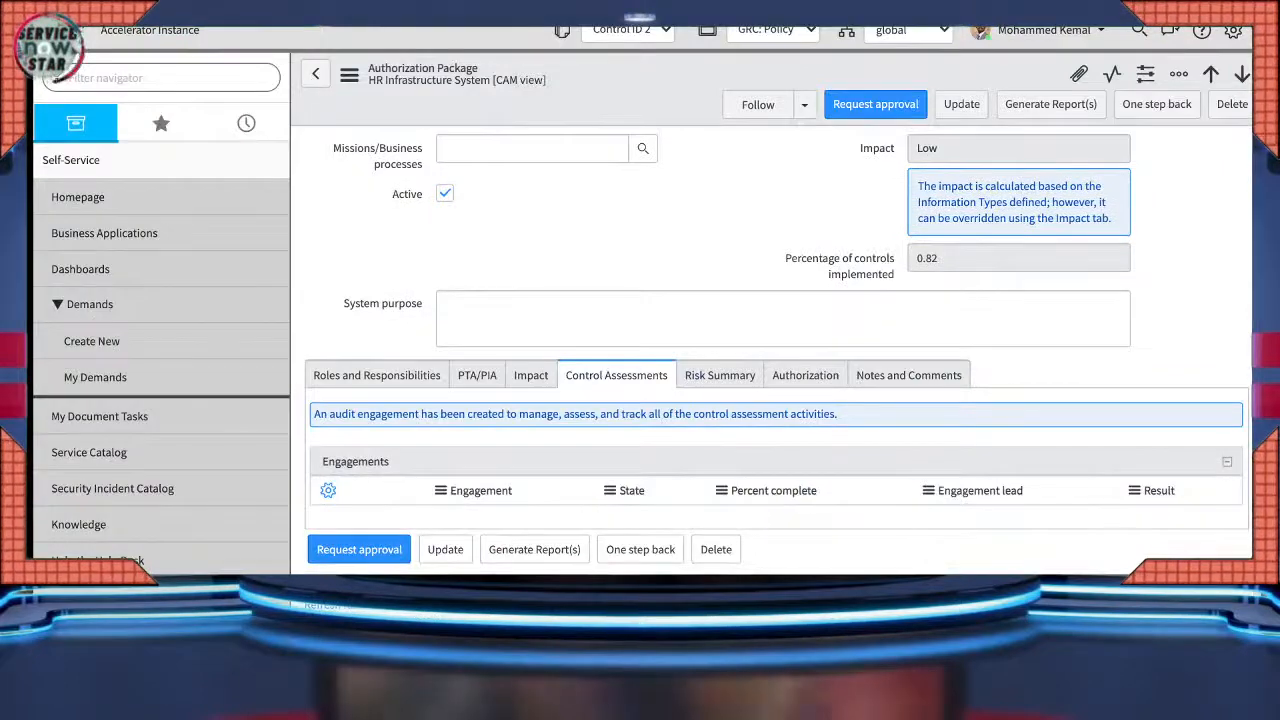
scroll(770, 380, "up", 2)
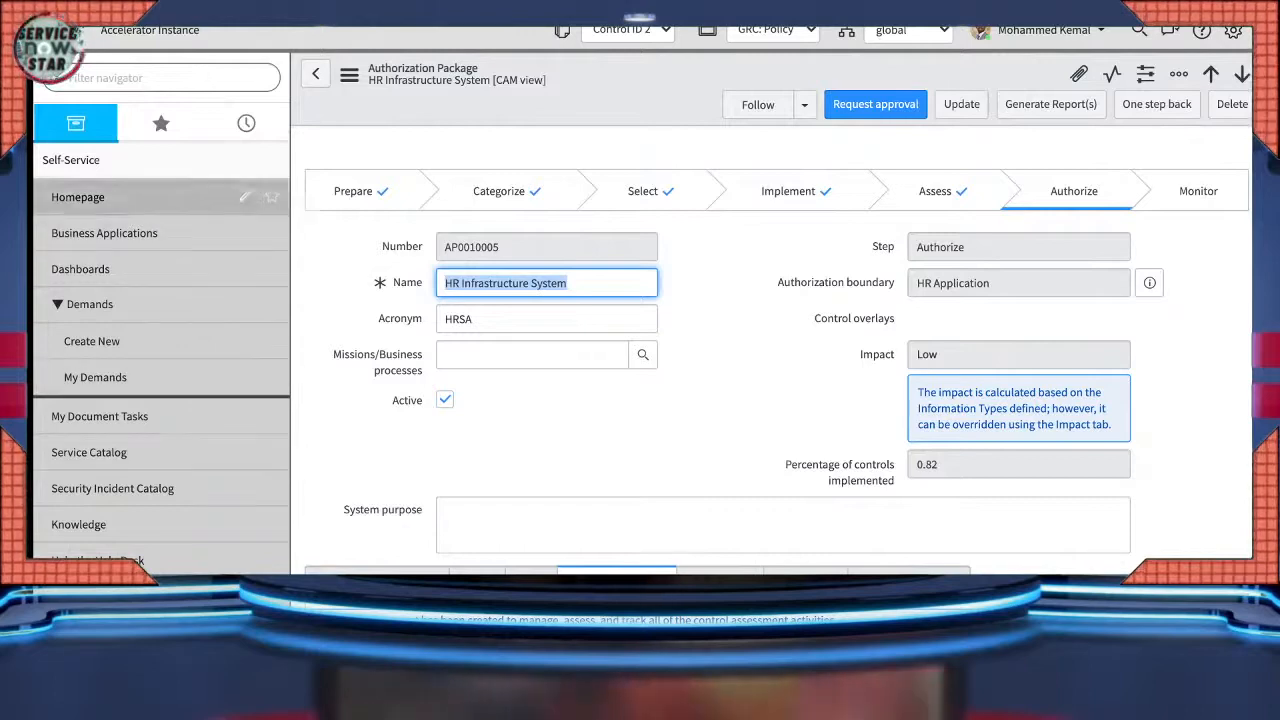
- Find all engagements under Continuous Authorization & Monitoring and open the Final Package Assessment engagement
left_click(57, 78)
type("a")
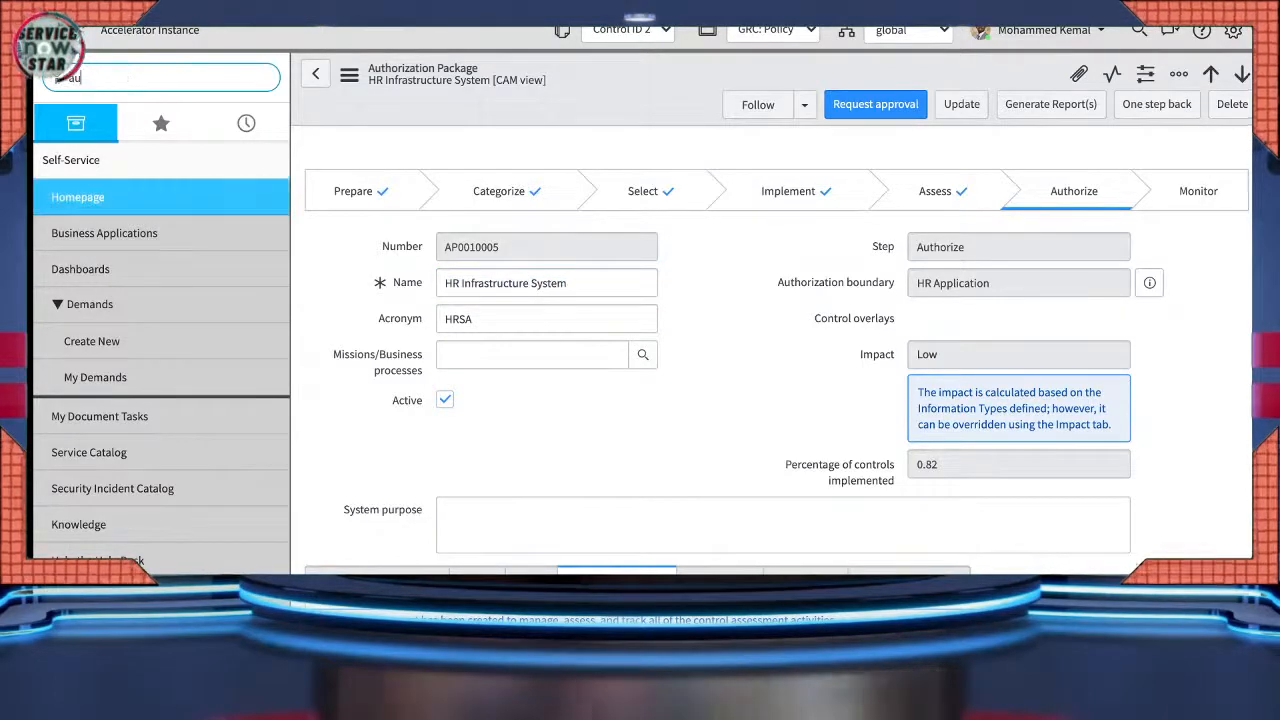
type("u")
key("BackSpace")
key("BackSpace")
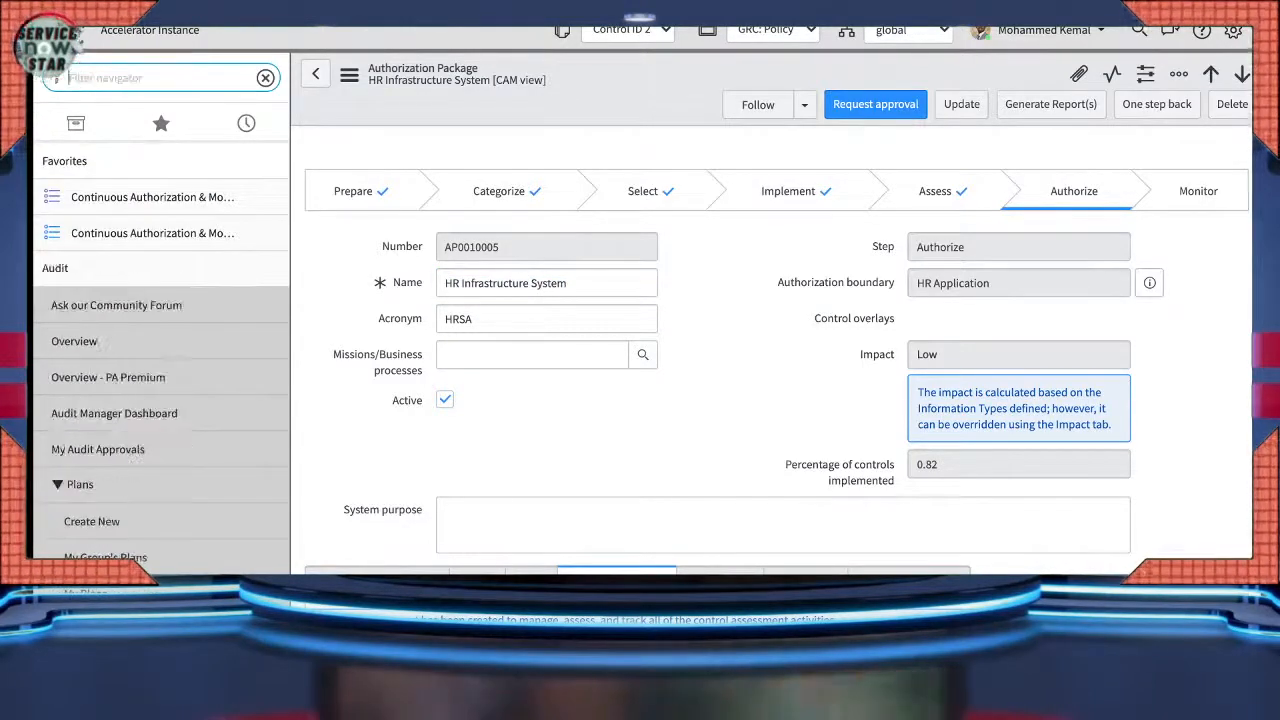
type("en")
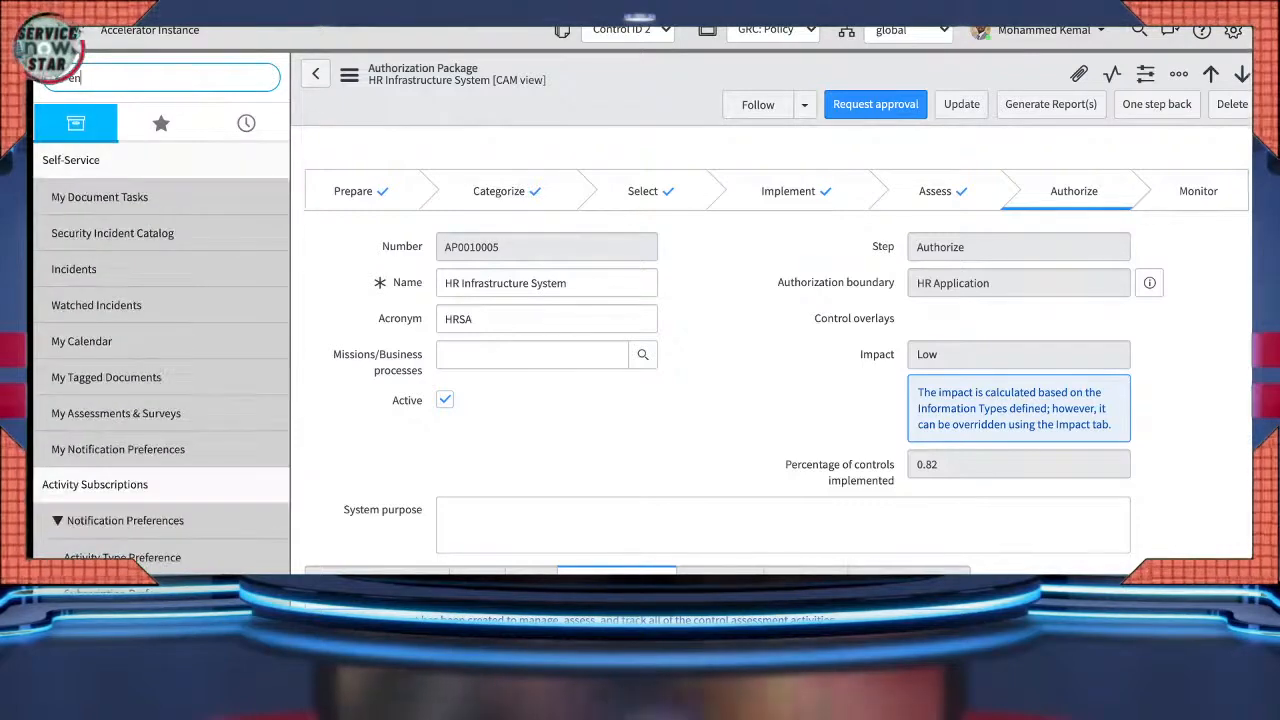
type("gage")
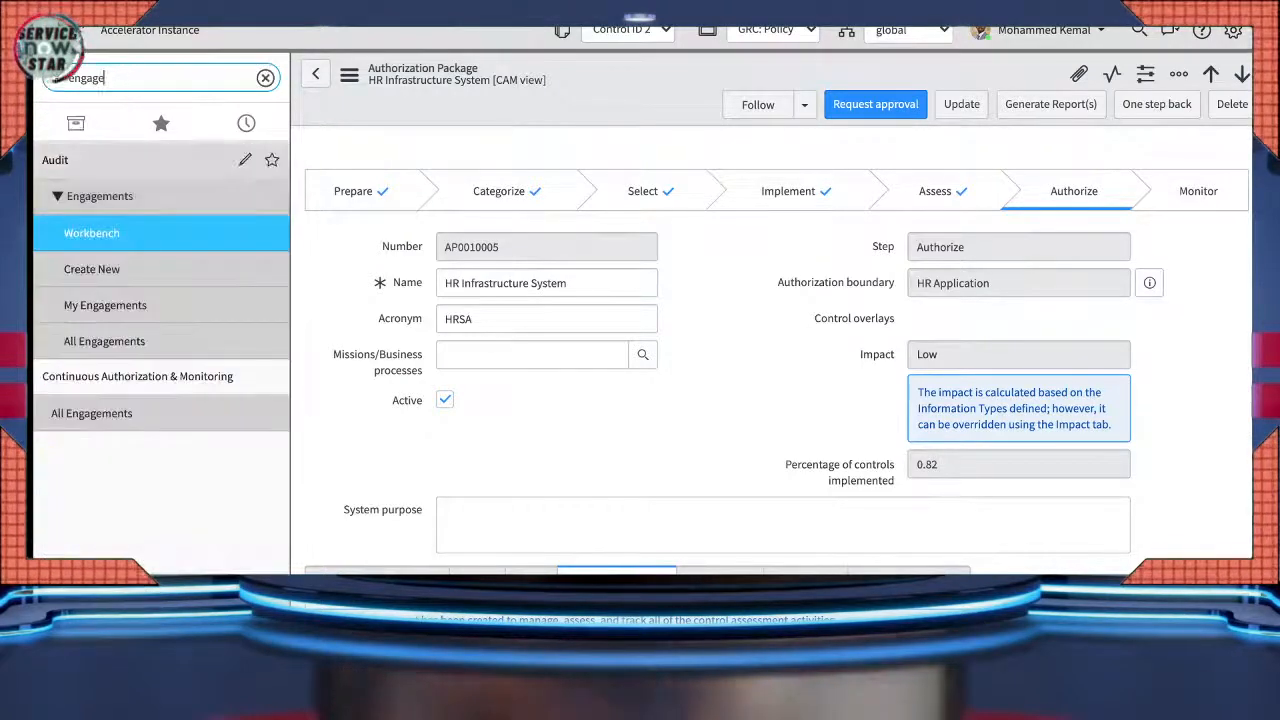
left_click(92, 413)
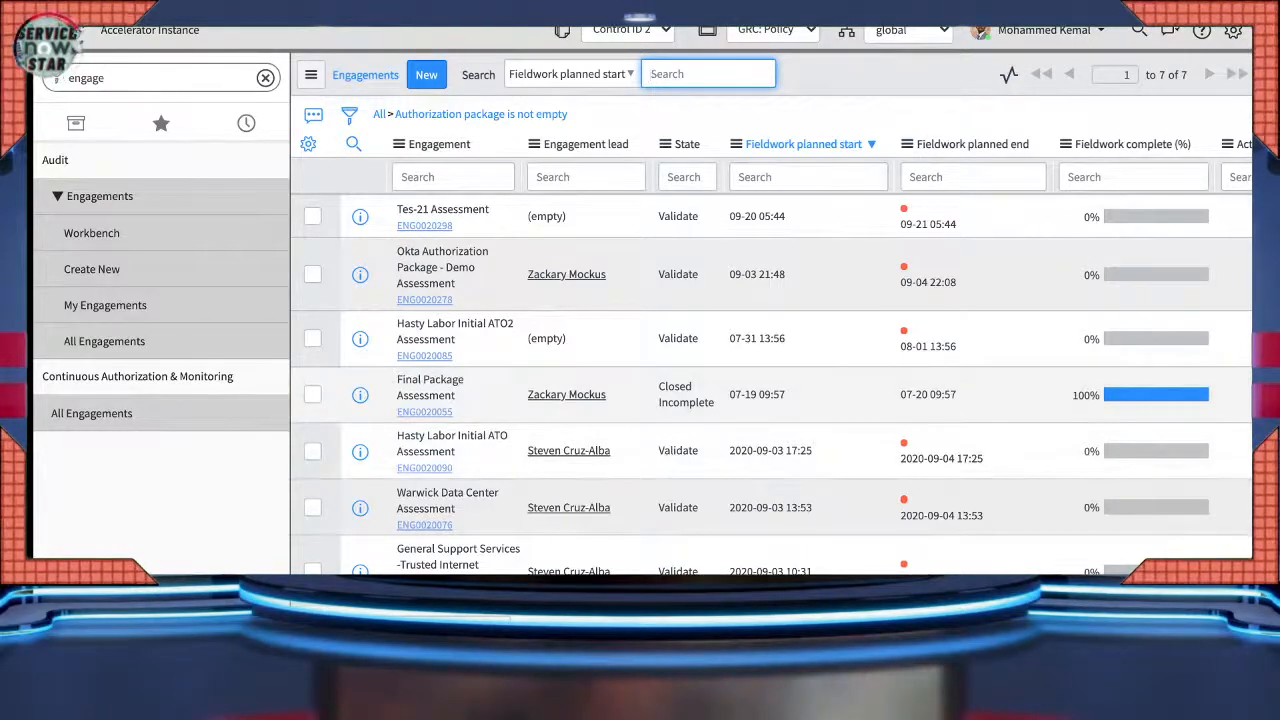
left_click(424, 412)
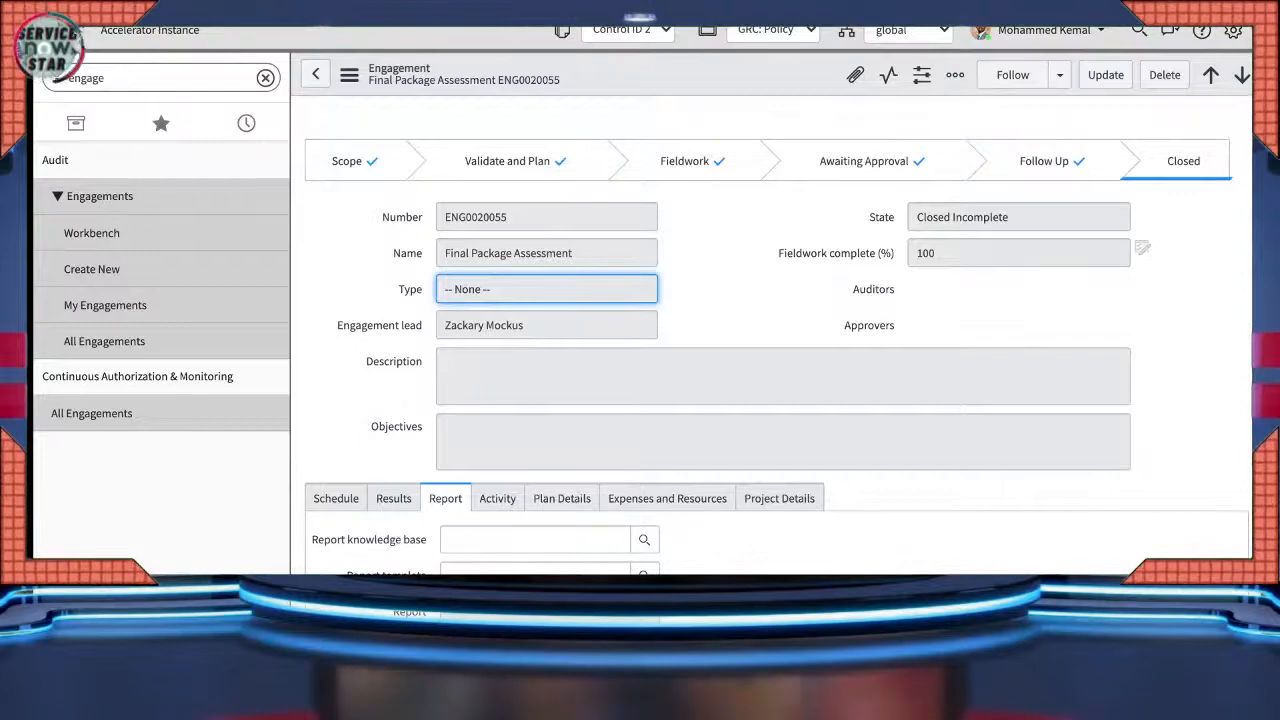
- Examine the Final Package Assessment's results, report, activity, plan details, expenses and resources, and project details
scroll(770, 400, "down", 2)
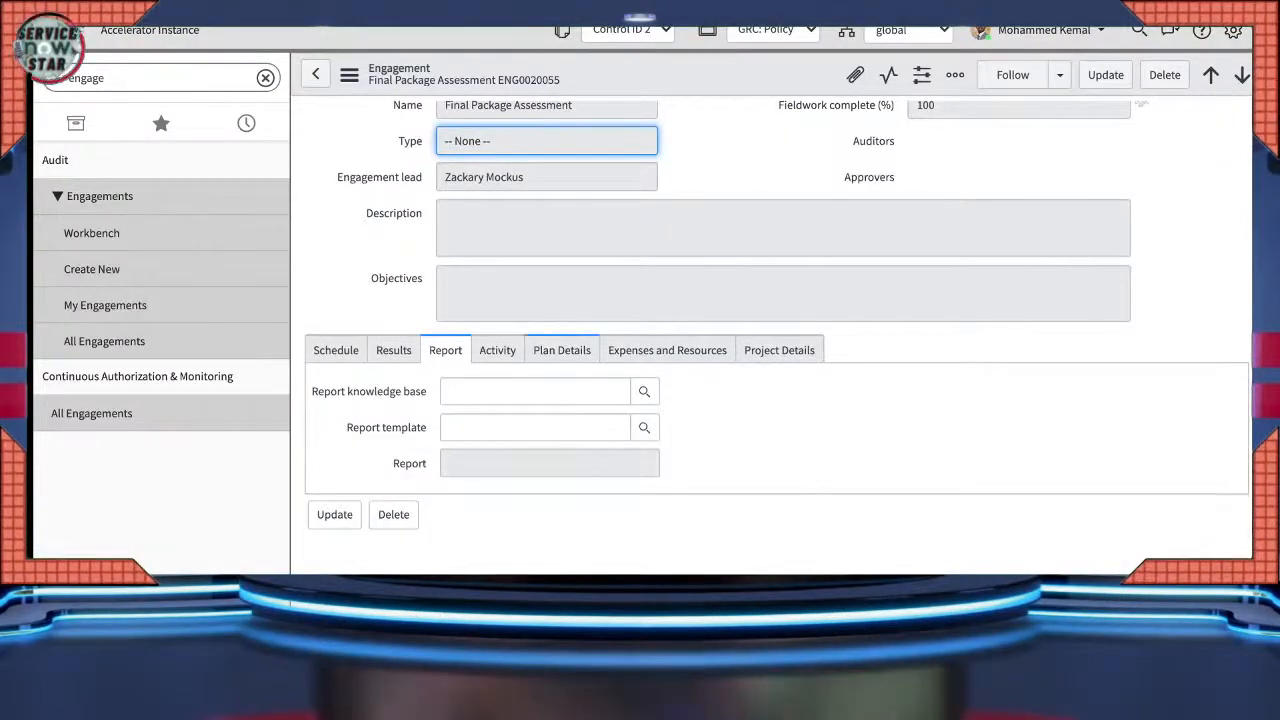
left_click(562, 350)
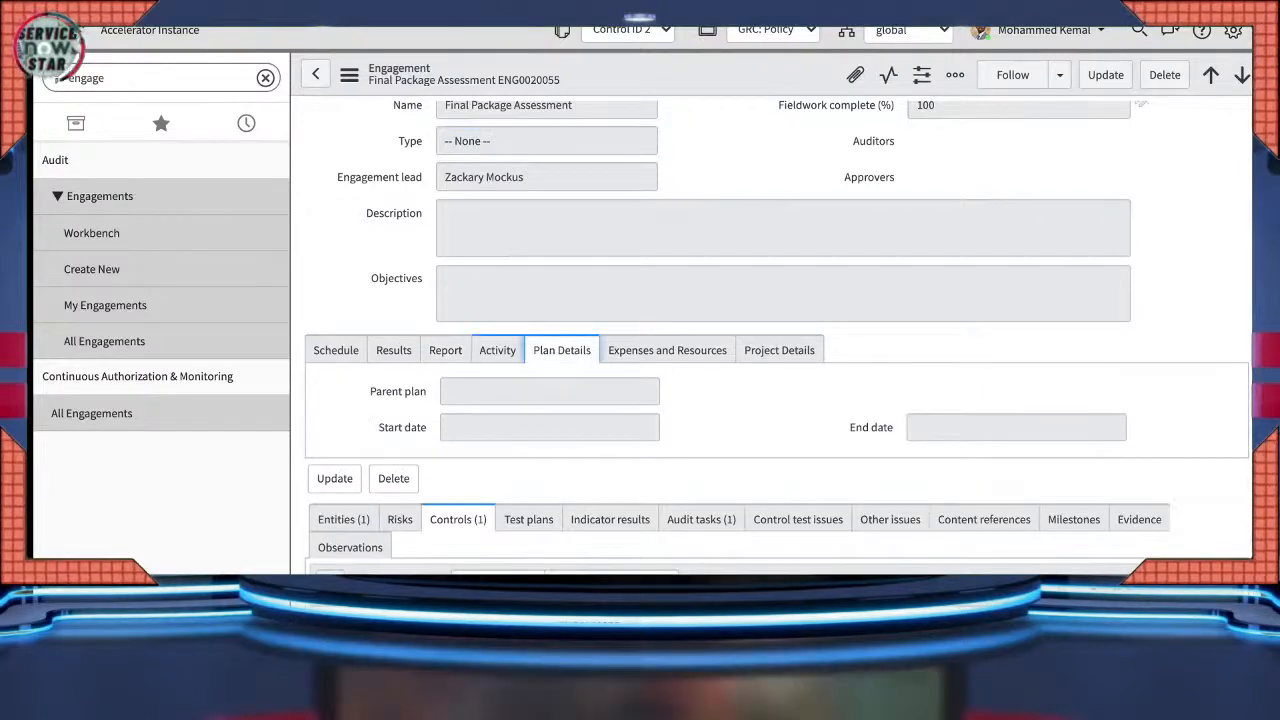
left_click(394, 350)
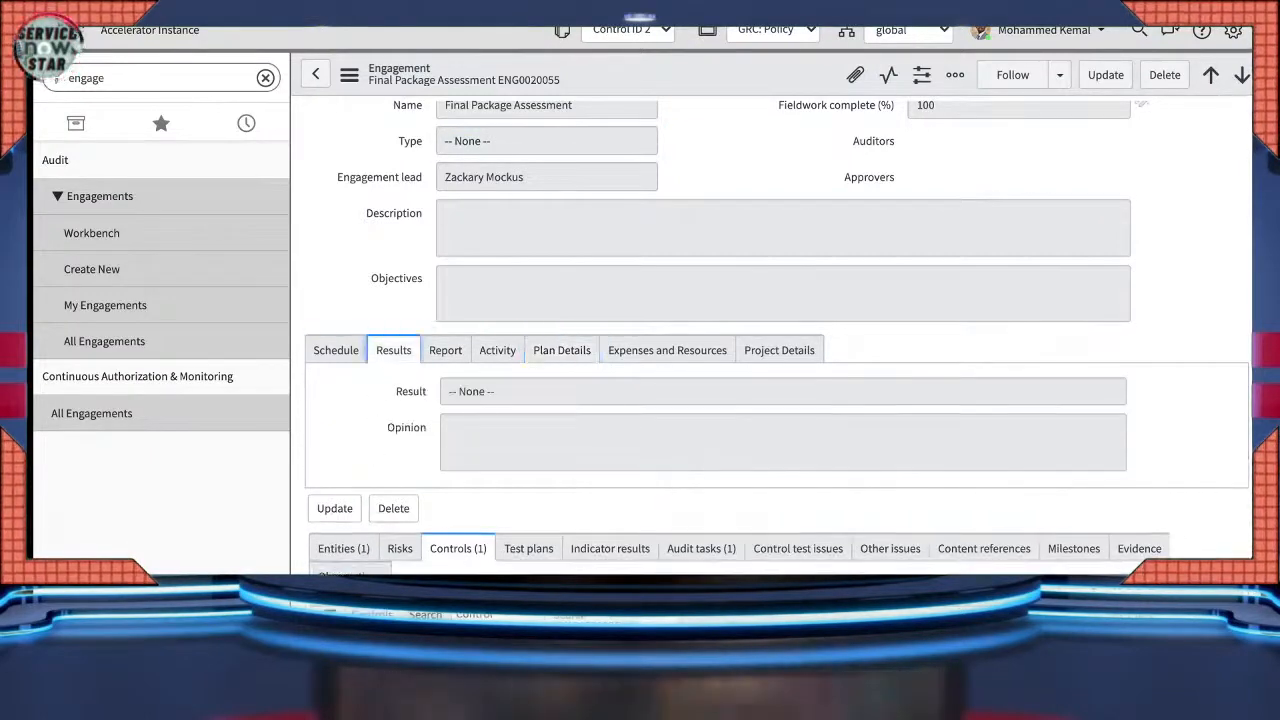
left_click(446, 350)
left_click(497, 350)
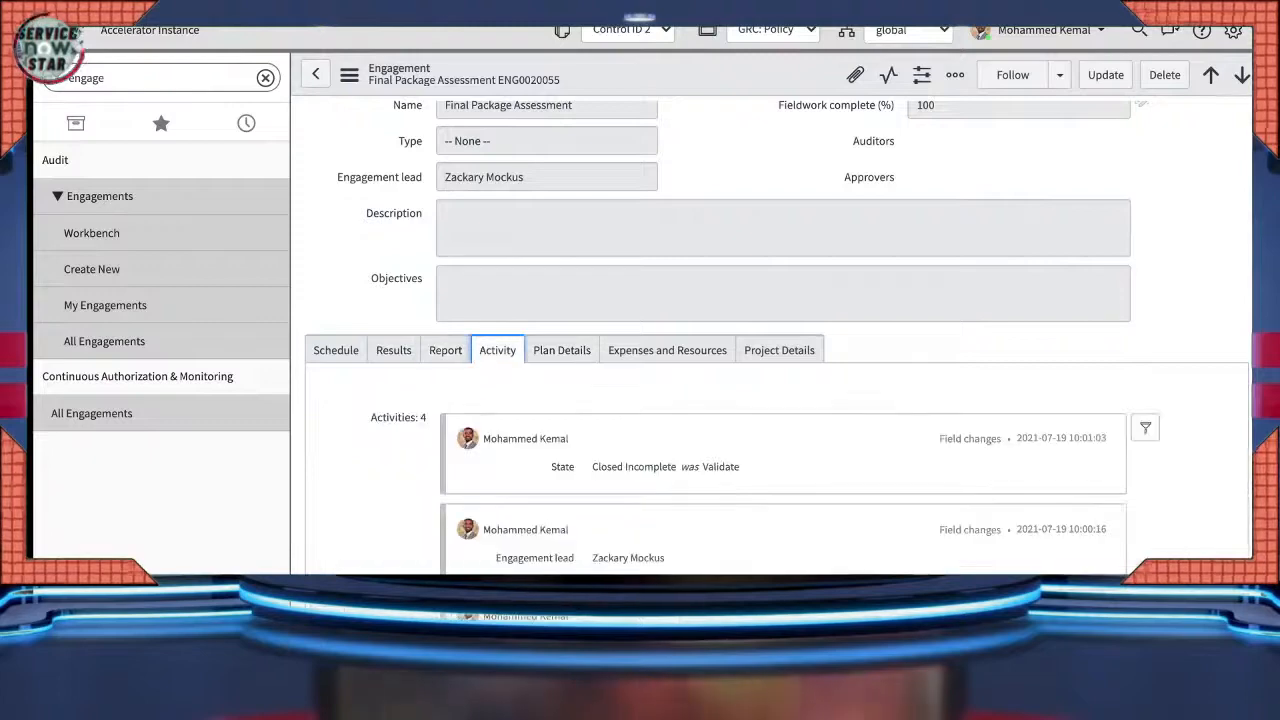
left_click(562, 350)
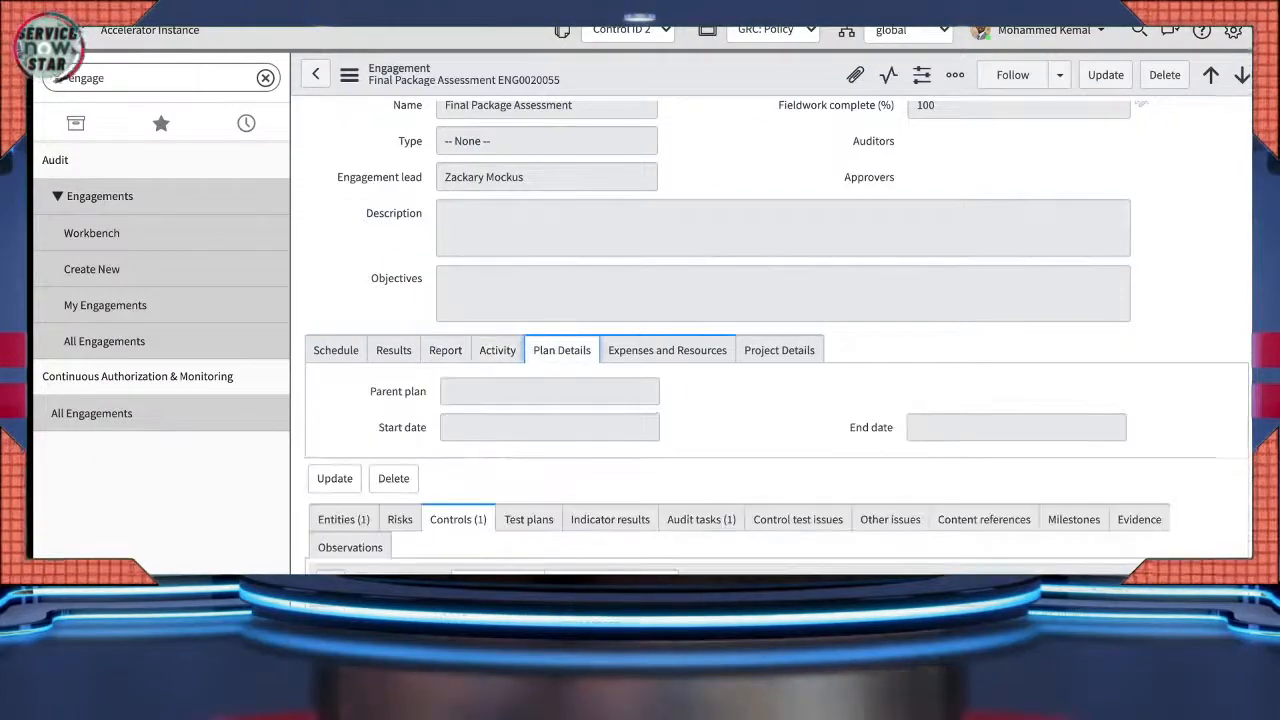
left_click(667, 350)
left_click(779, 350)
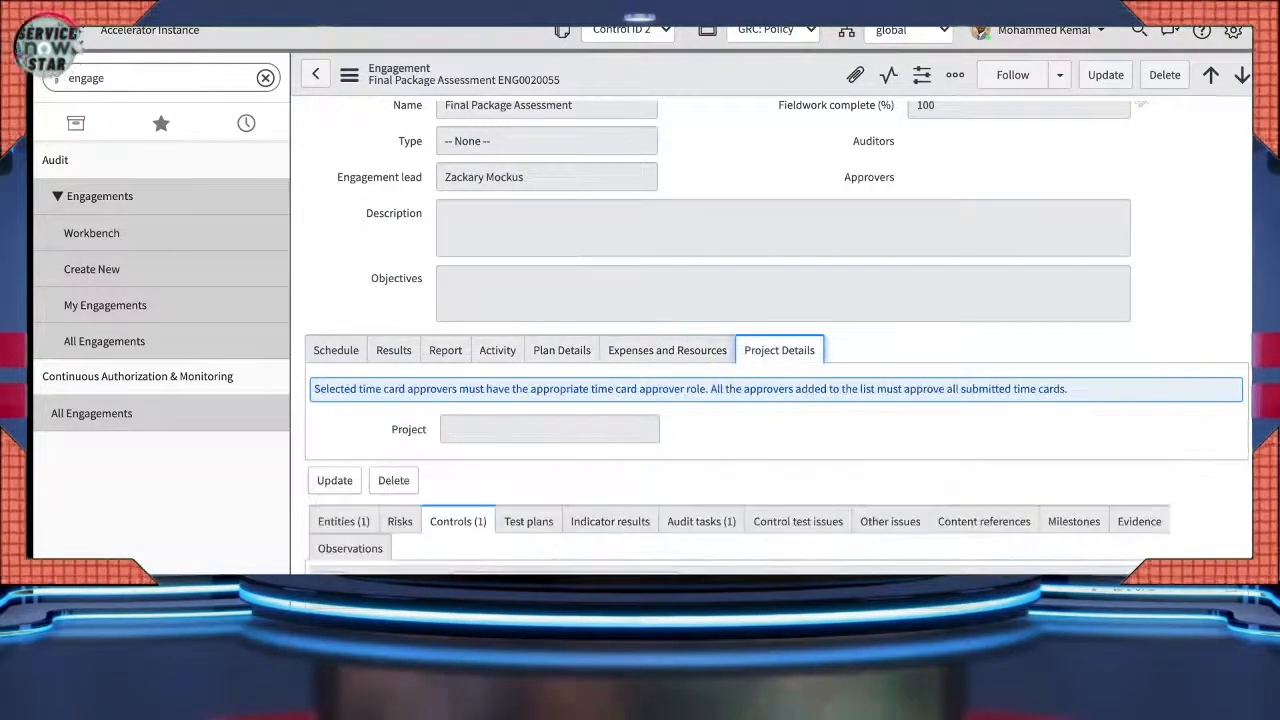
- Examine the Final Package Assessment engagement's related entities and controls, and review its lifecycle stages, including Validate and Plan
scroll(777, 340, "down", 3)
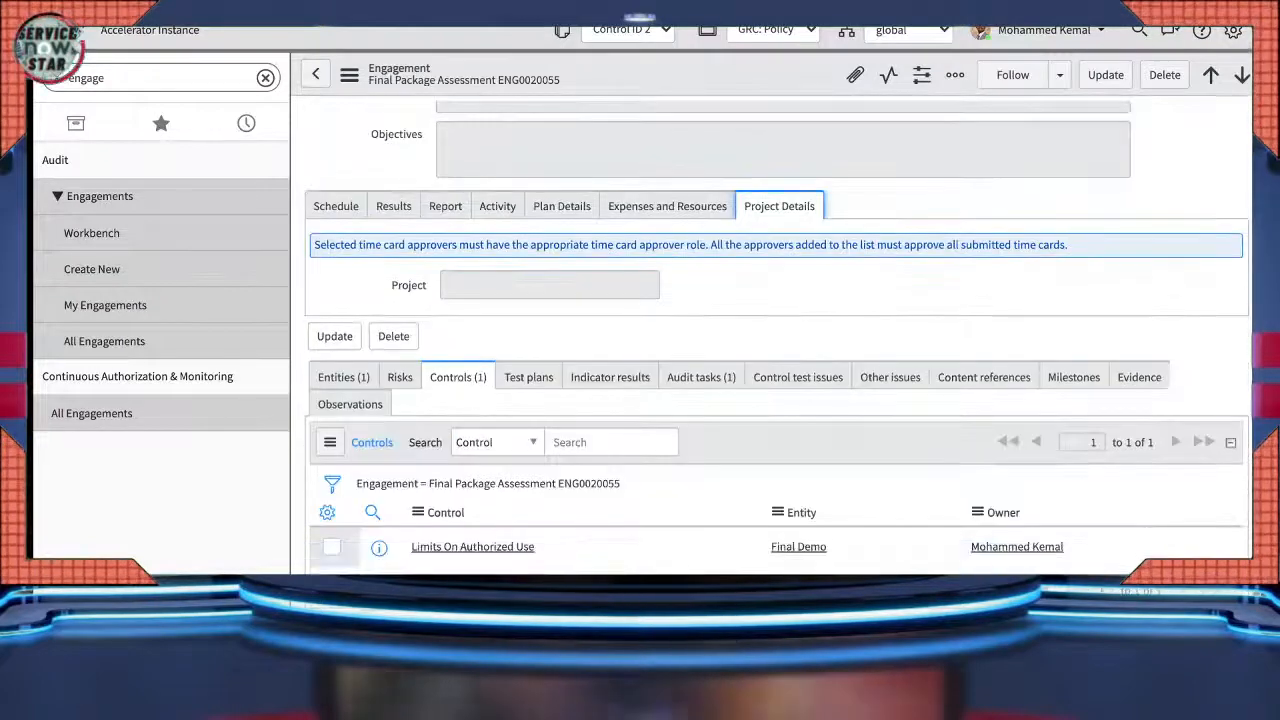
scroll(777, 340, "up", 6)
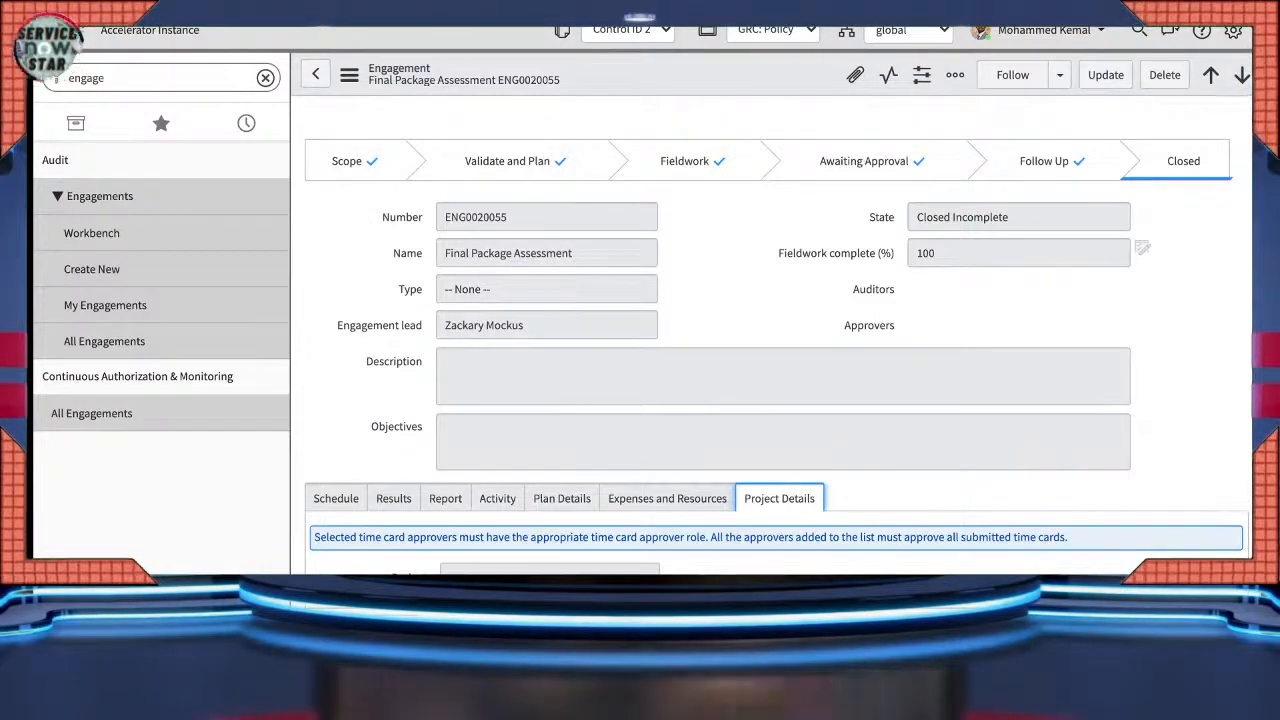
scroll(777, 340, "down", 3)
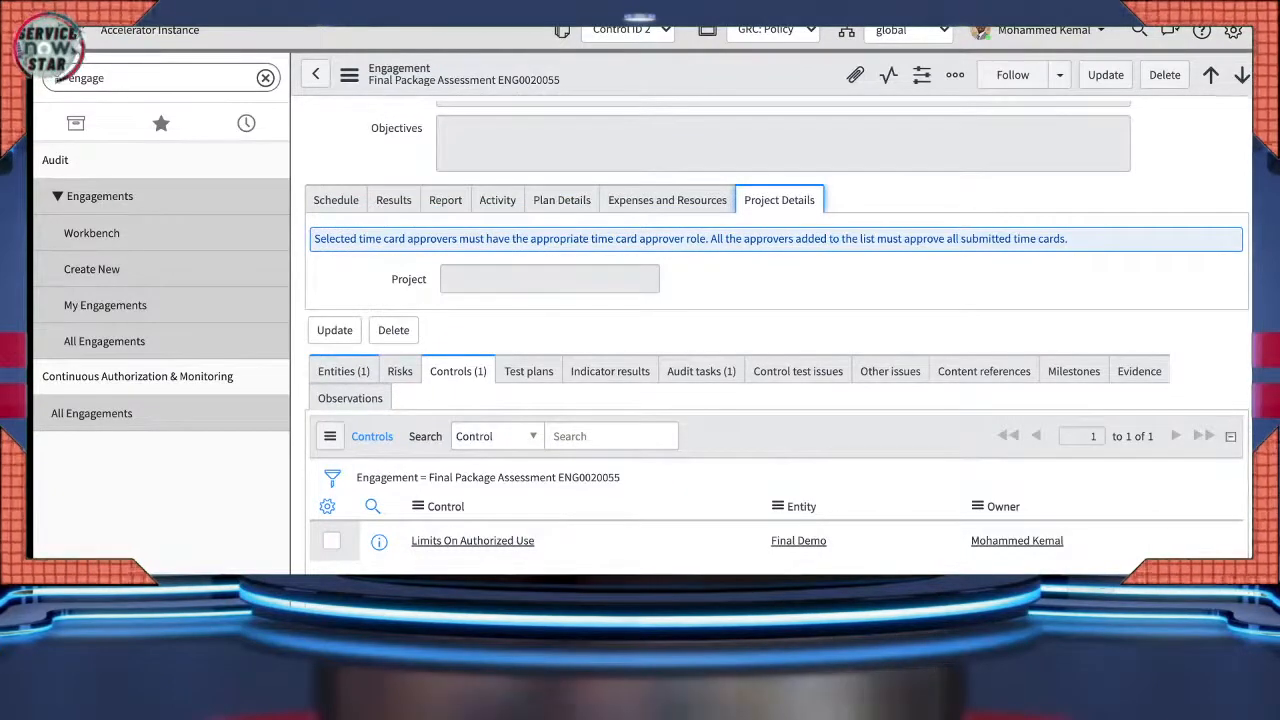
left_click(343, 371)
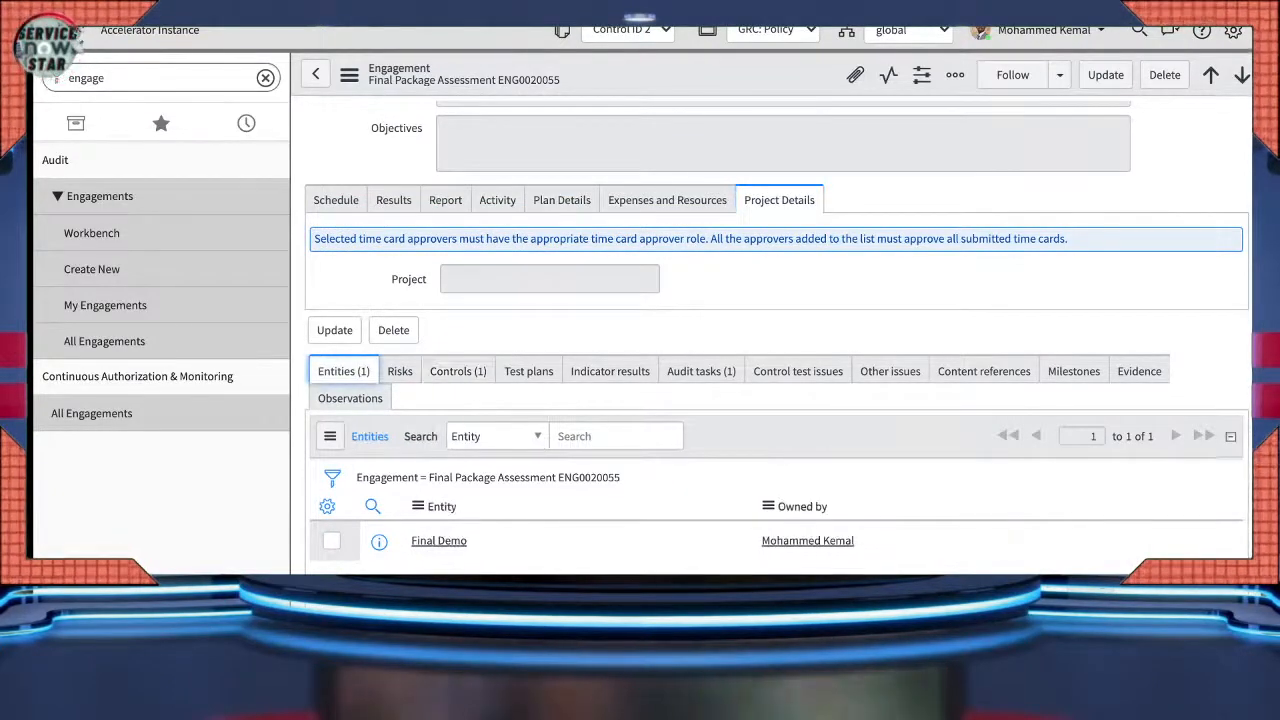
left_click(458, 371)
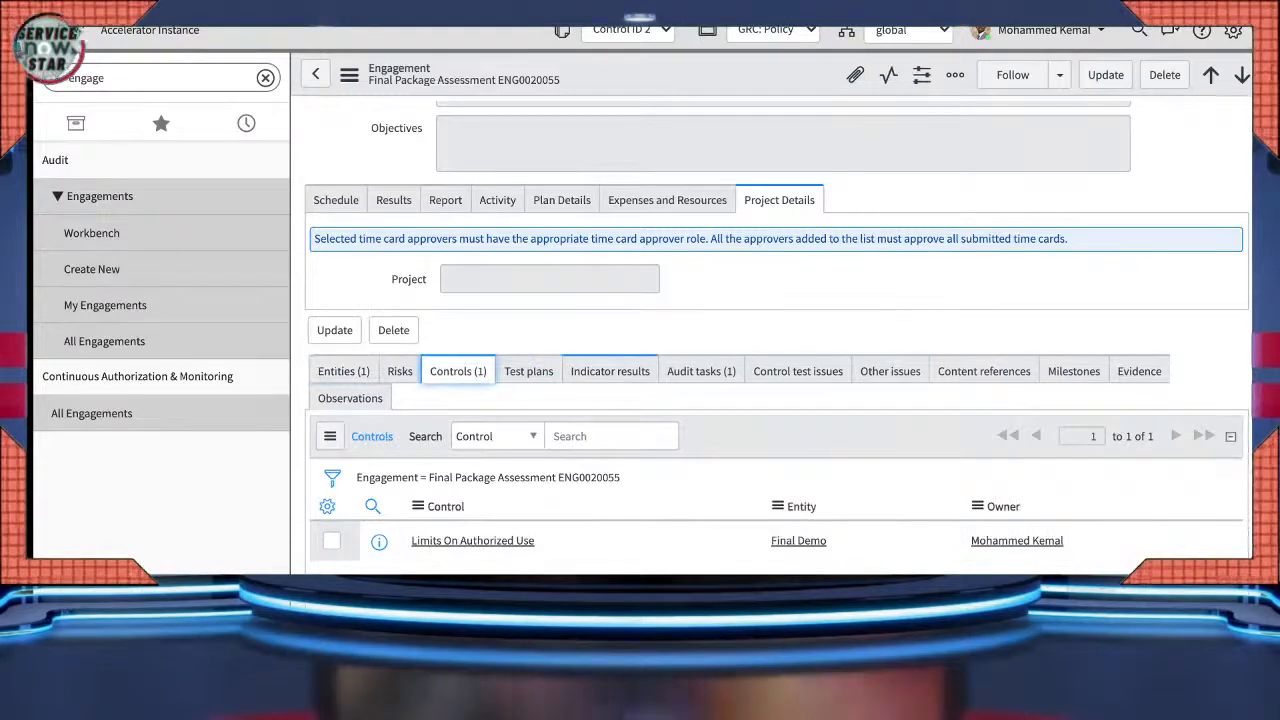
scroll(777, 350, "up", 1)
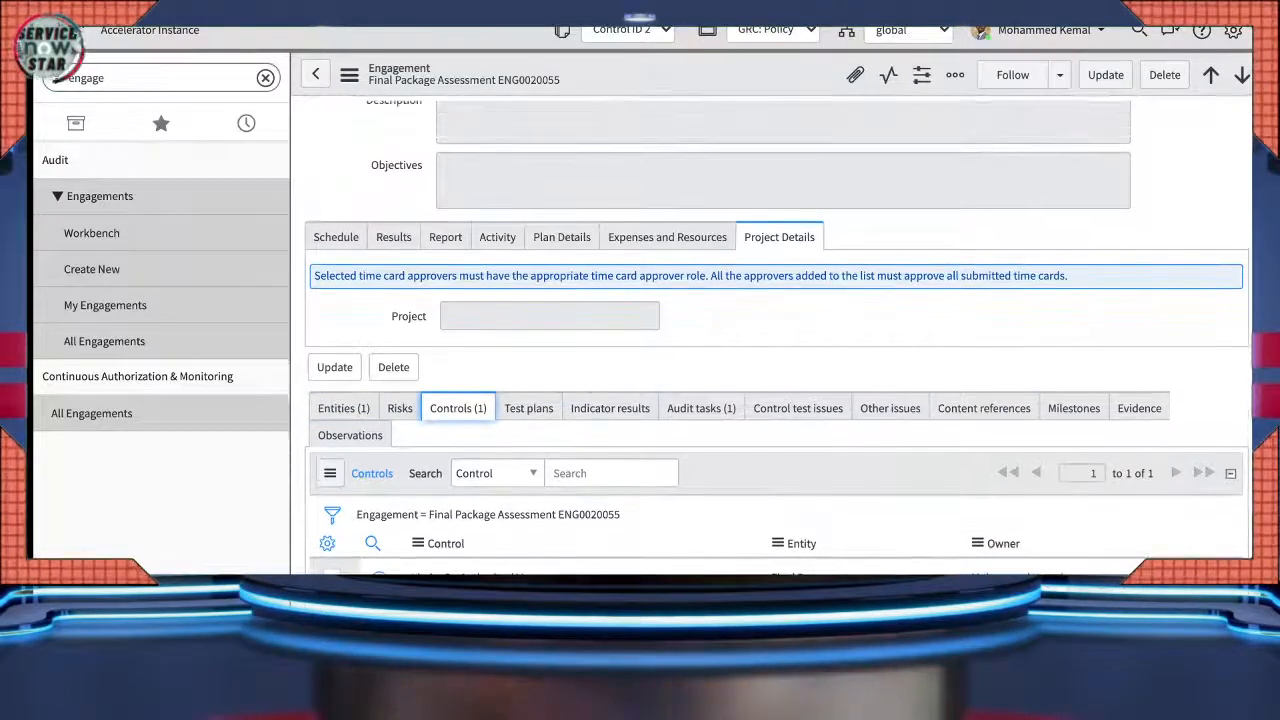
scroll(777, 340, "up", 3)
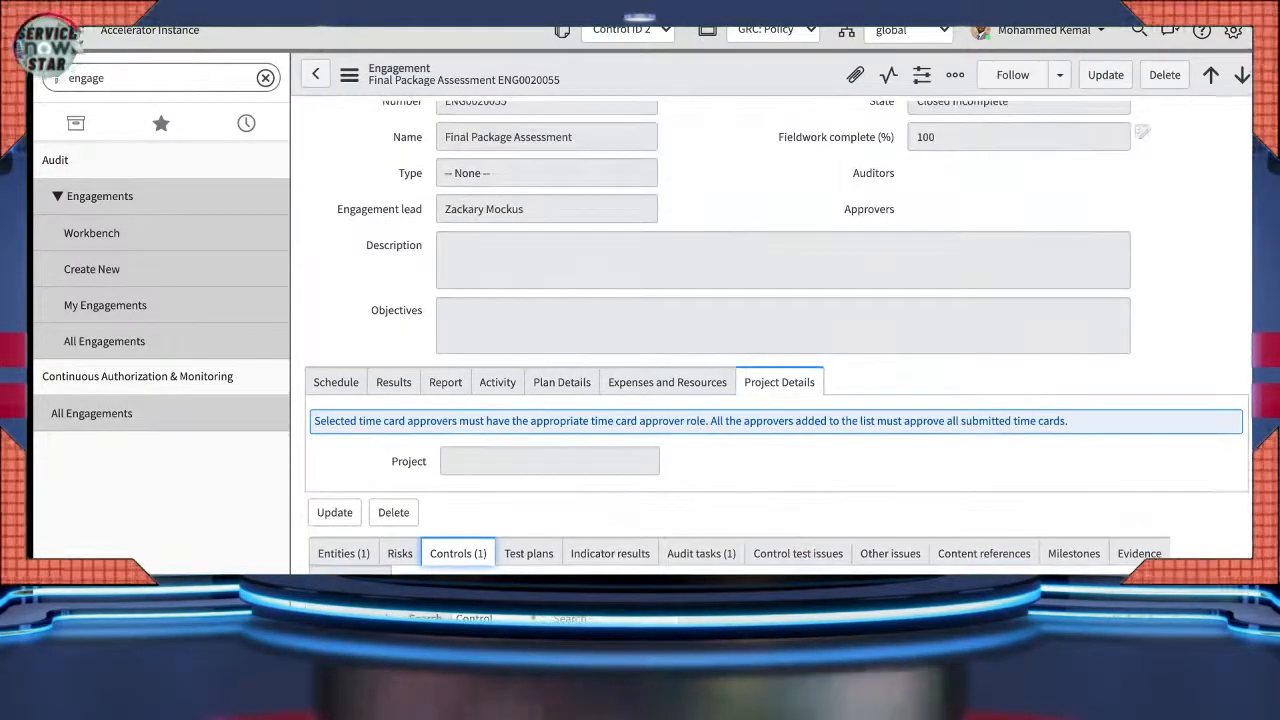
scroll(777, 340, "up", 3)
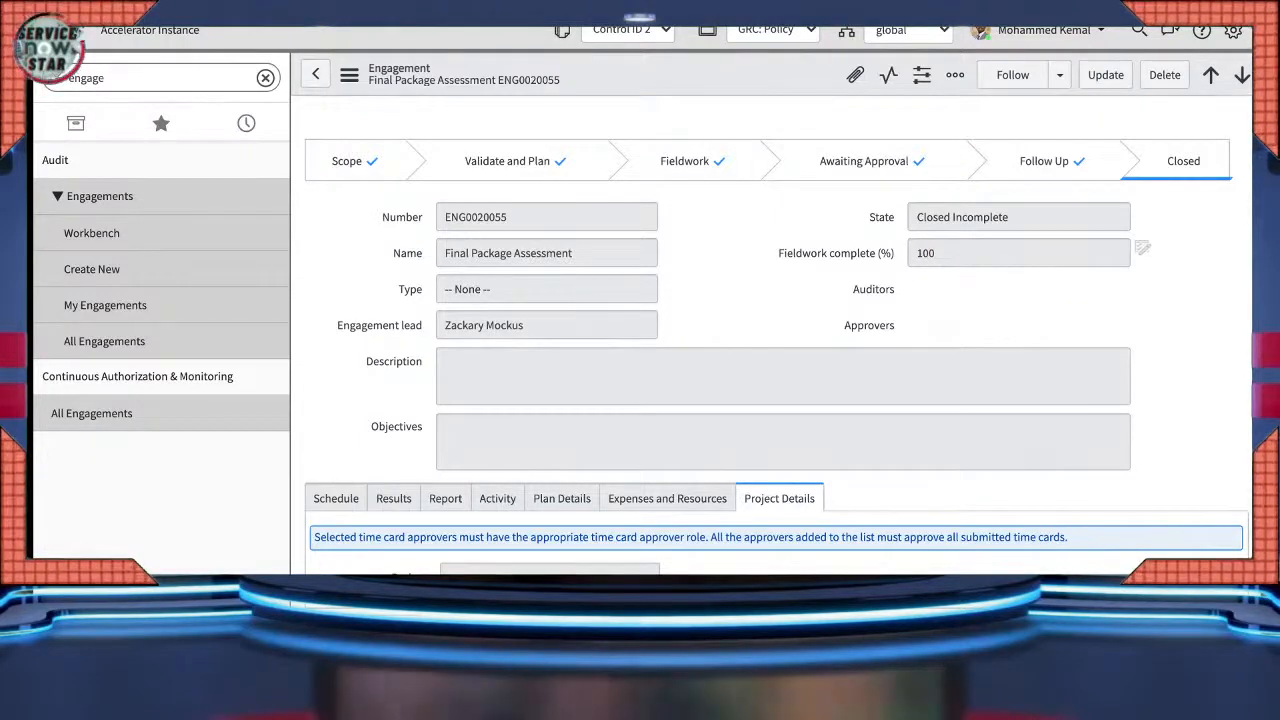
left_click(507, 161)
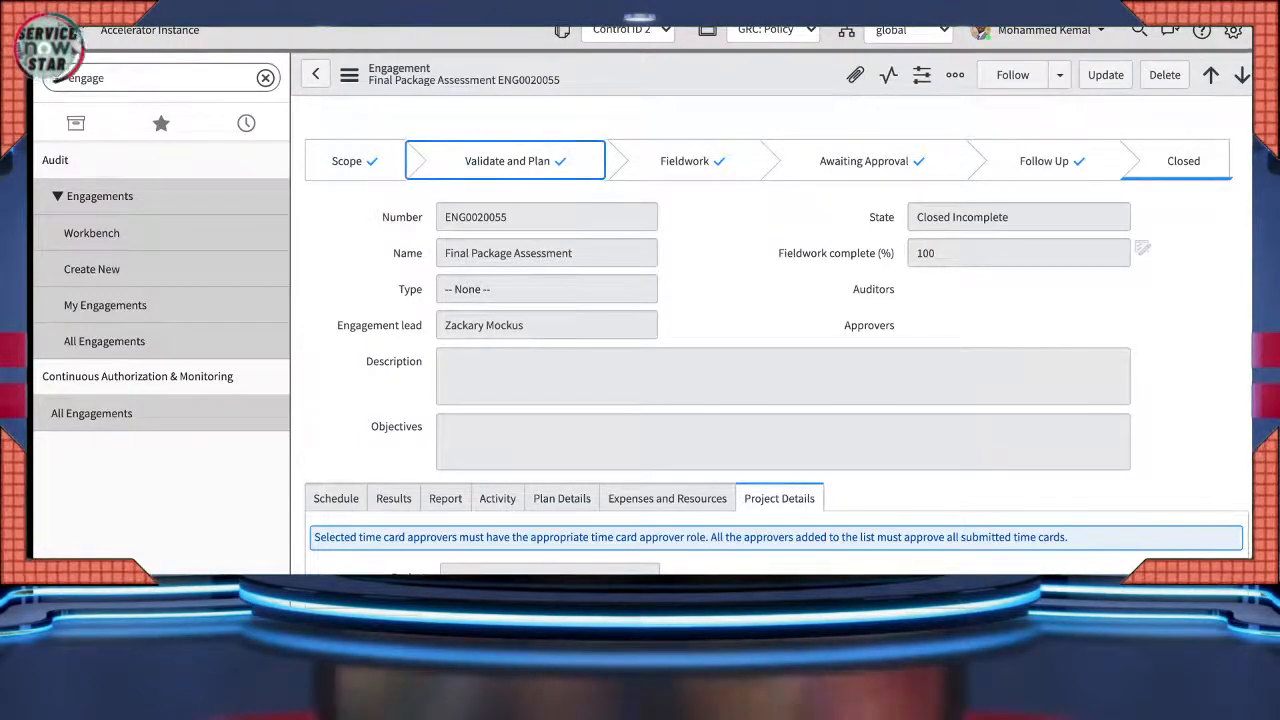